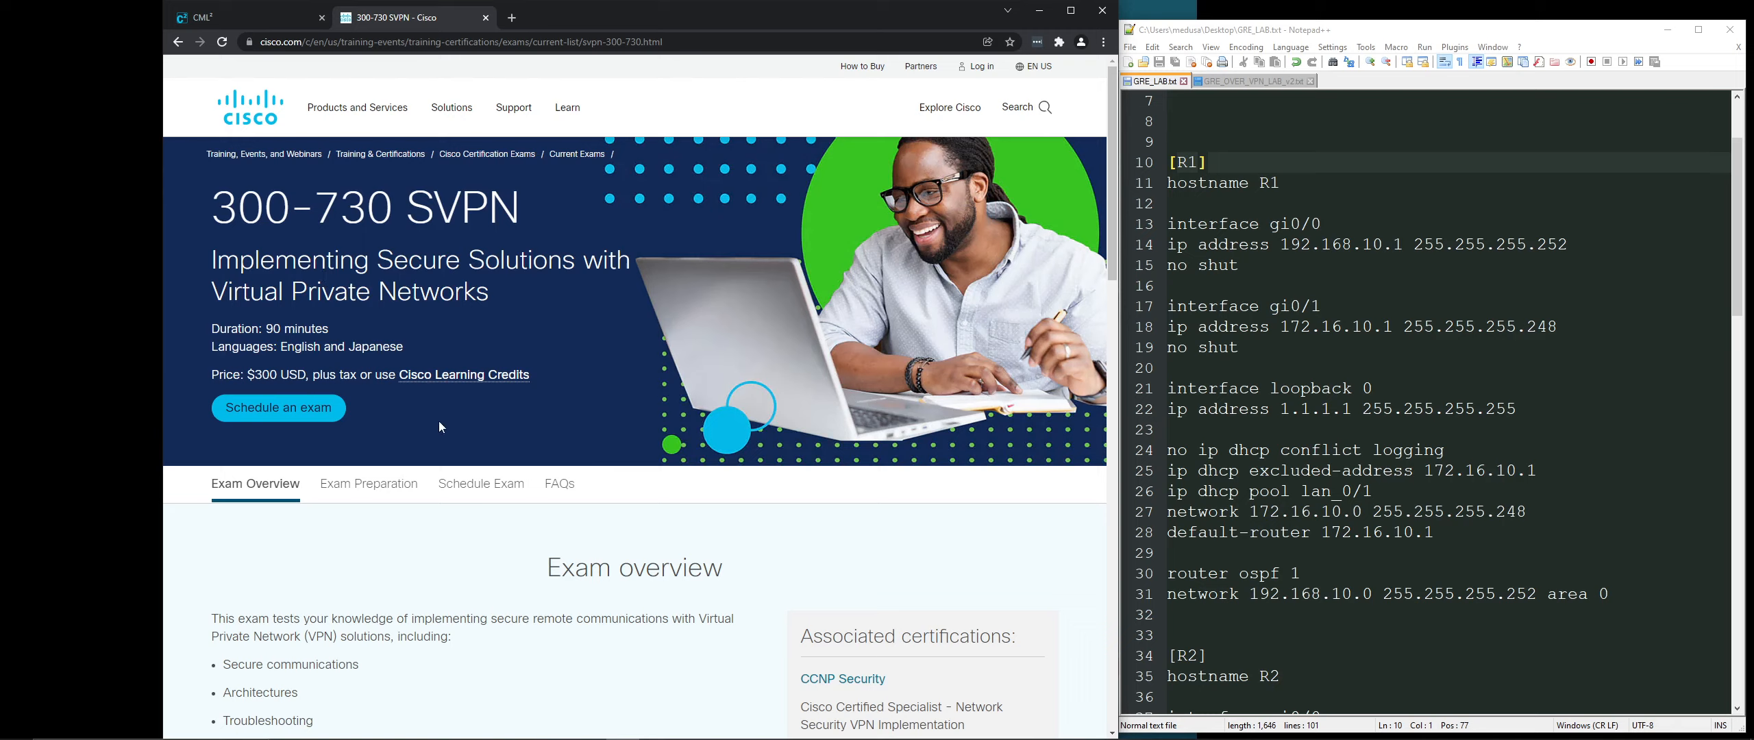
Step: Switch from the Cisco 300-730 SVPN page to the CML² lab browser tab
click(276, 22)
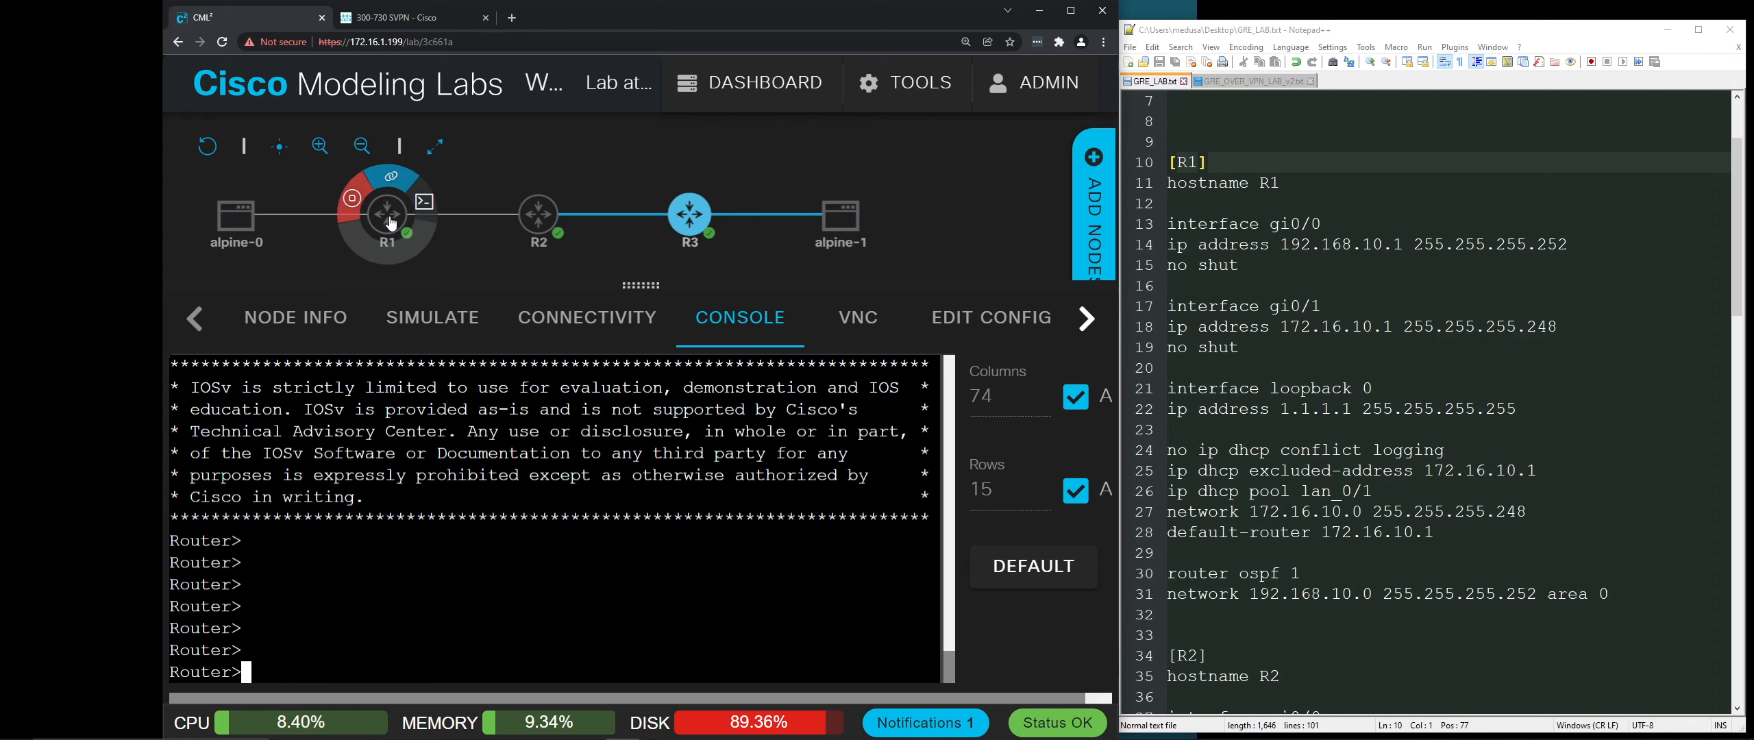
Step: Select R1 in the topology, check the R1/R2/R3 quick actions, and focus R1's console terminal
click(386, 261)
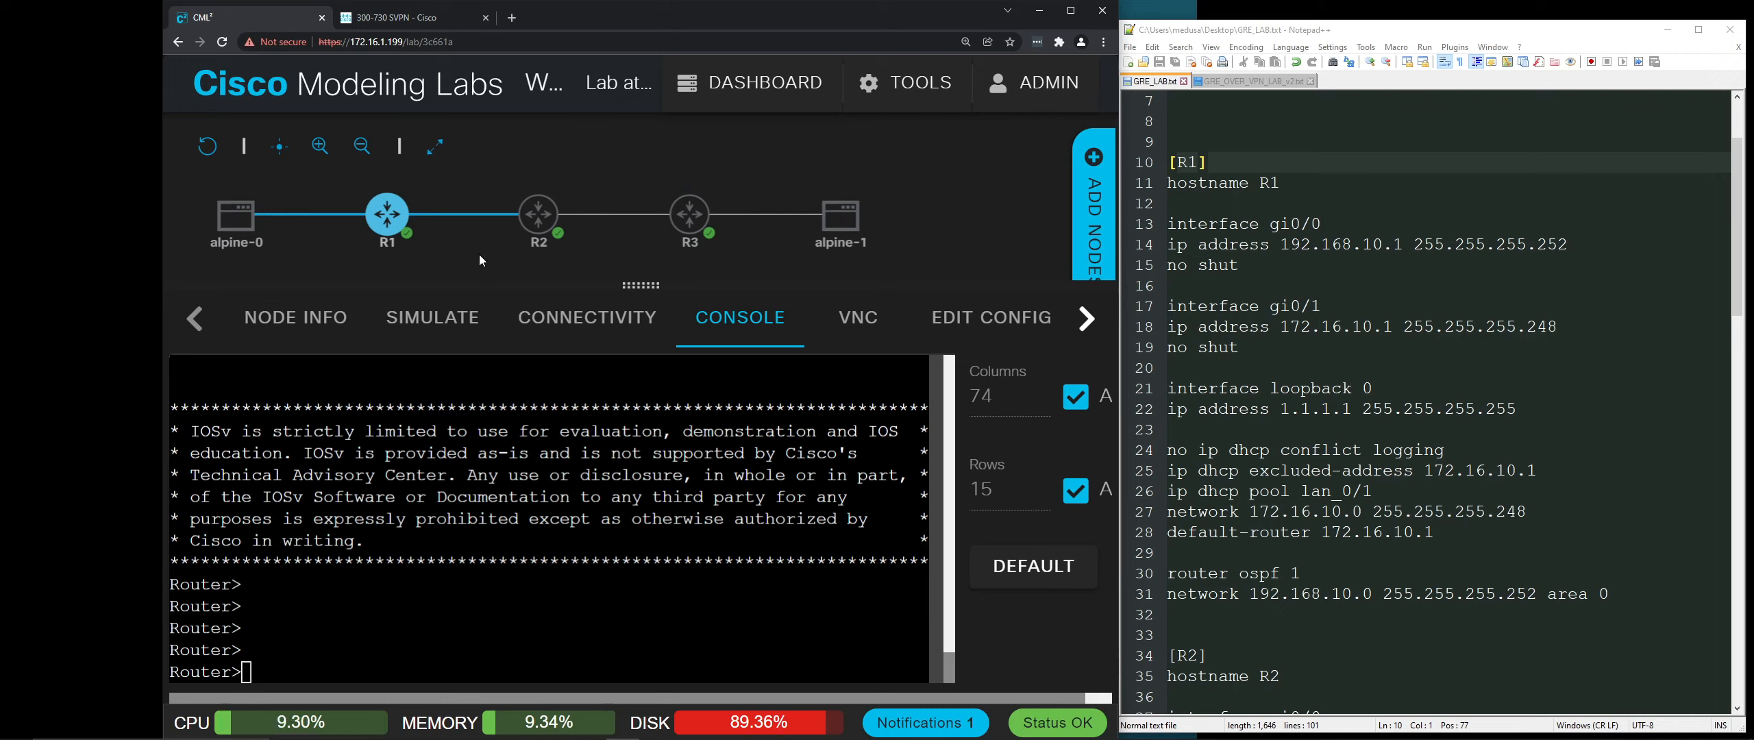
mouse_move(397, 229)
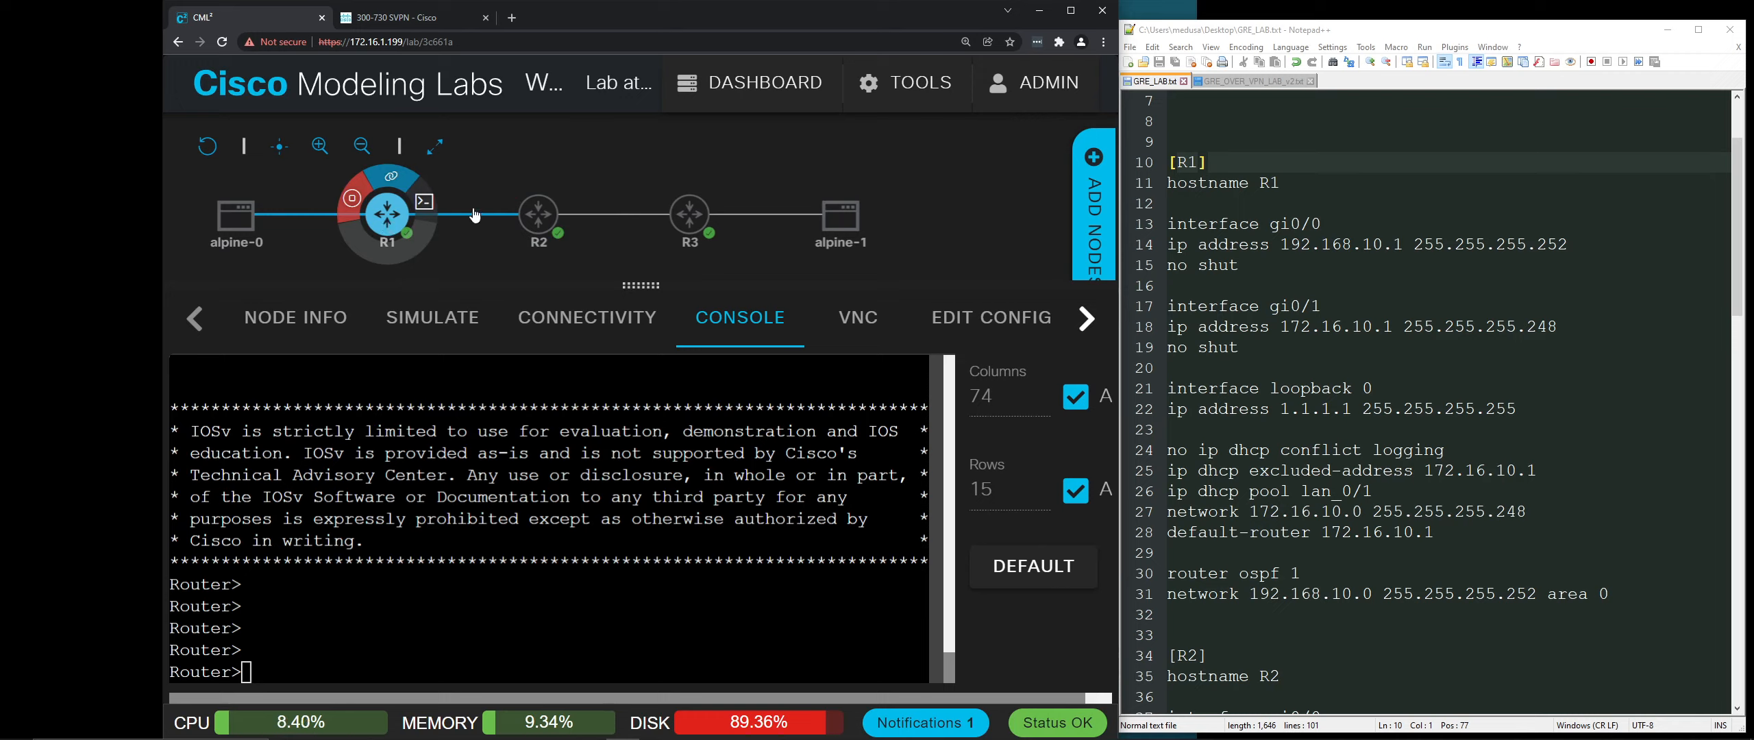
mouse_move(540, 222)
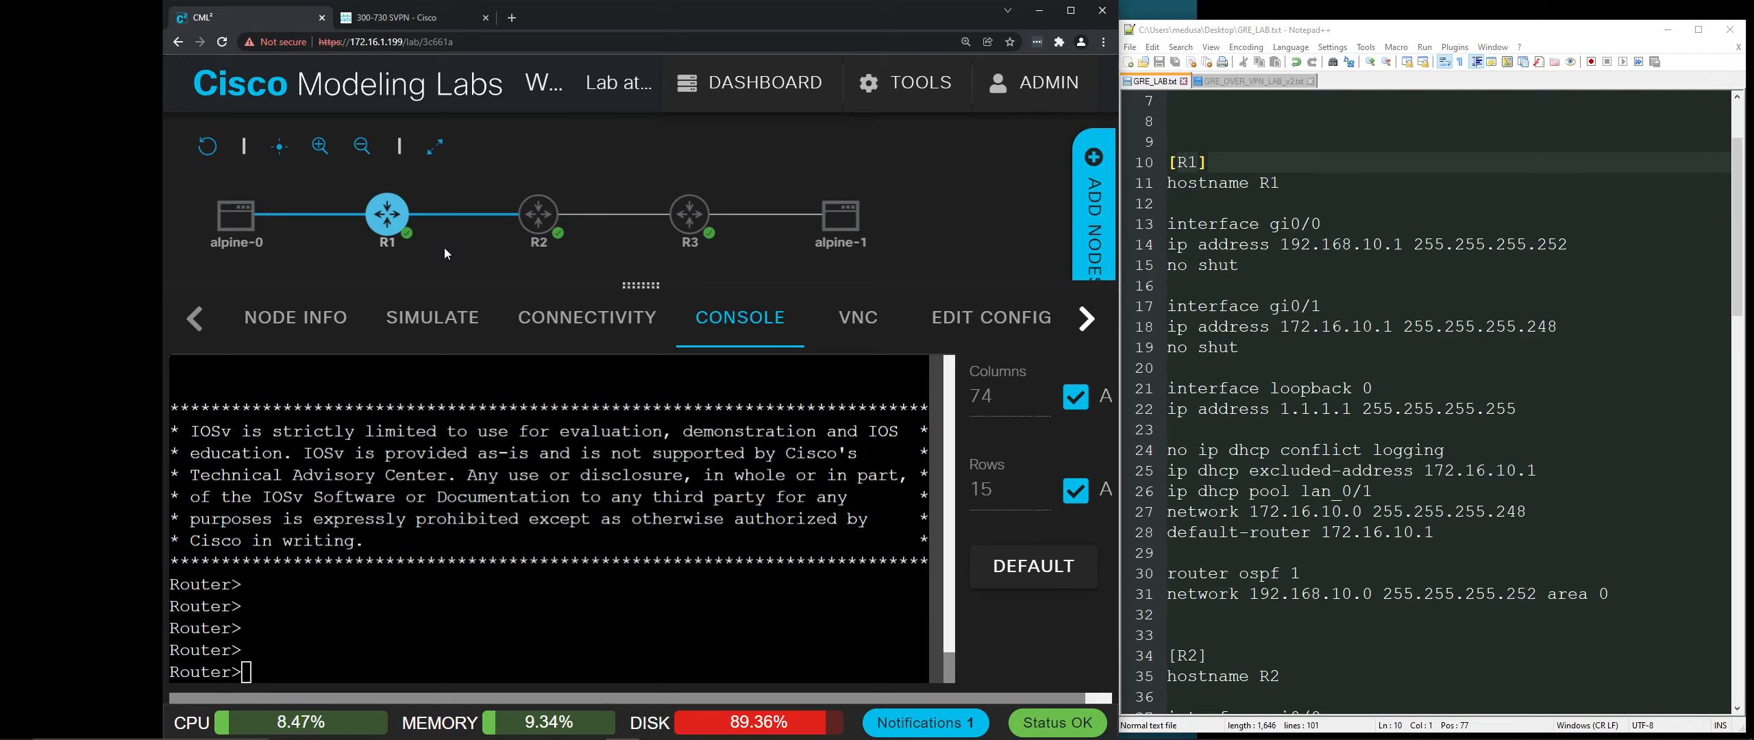
click(394, 220)
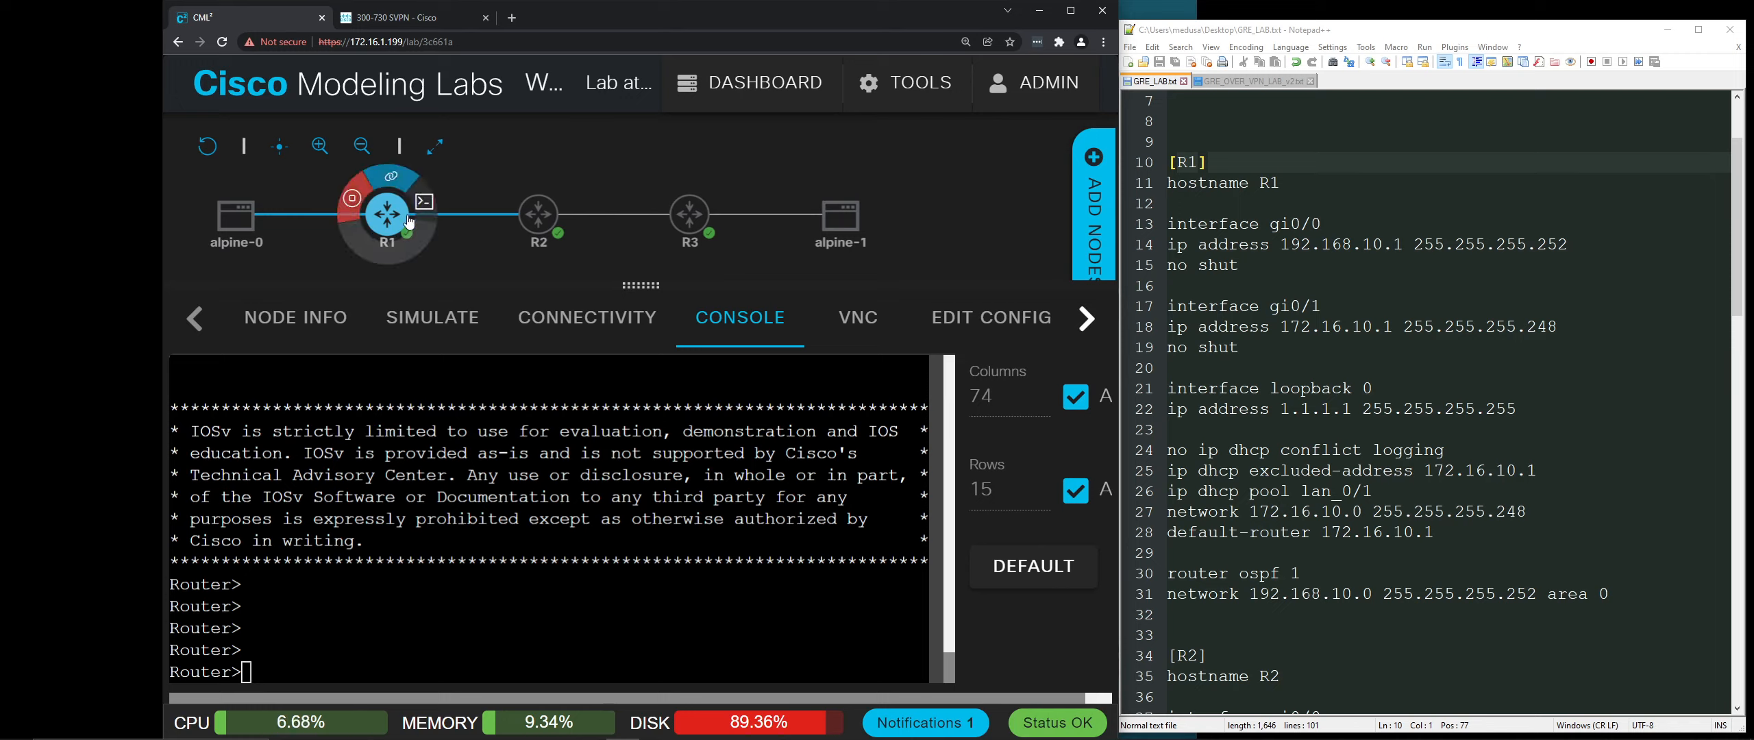
click(693, 218)
click(541, 217)
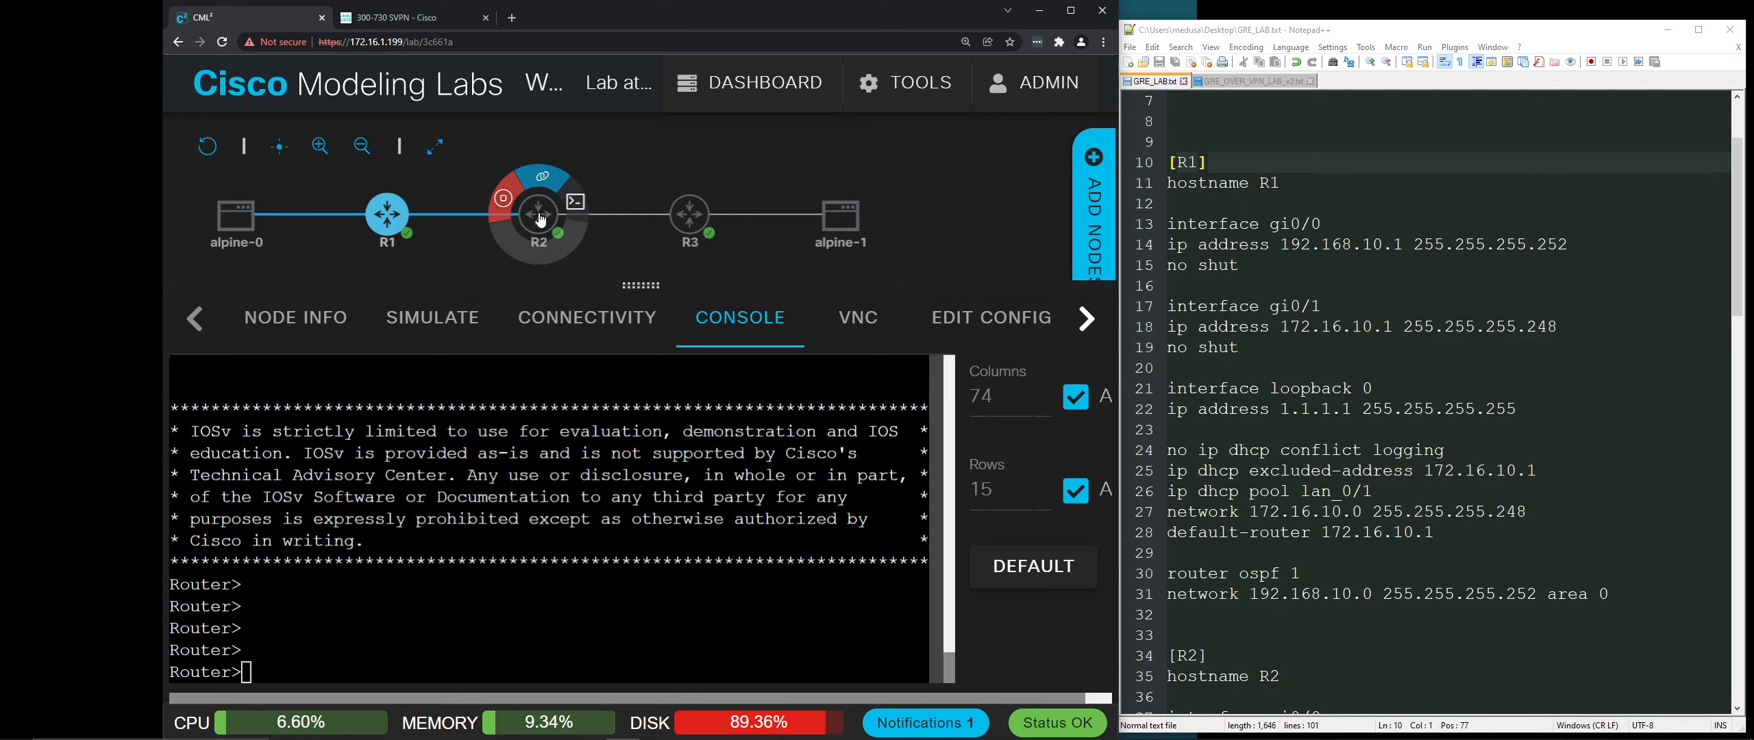
click(457, 238)
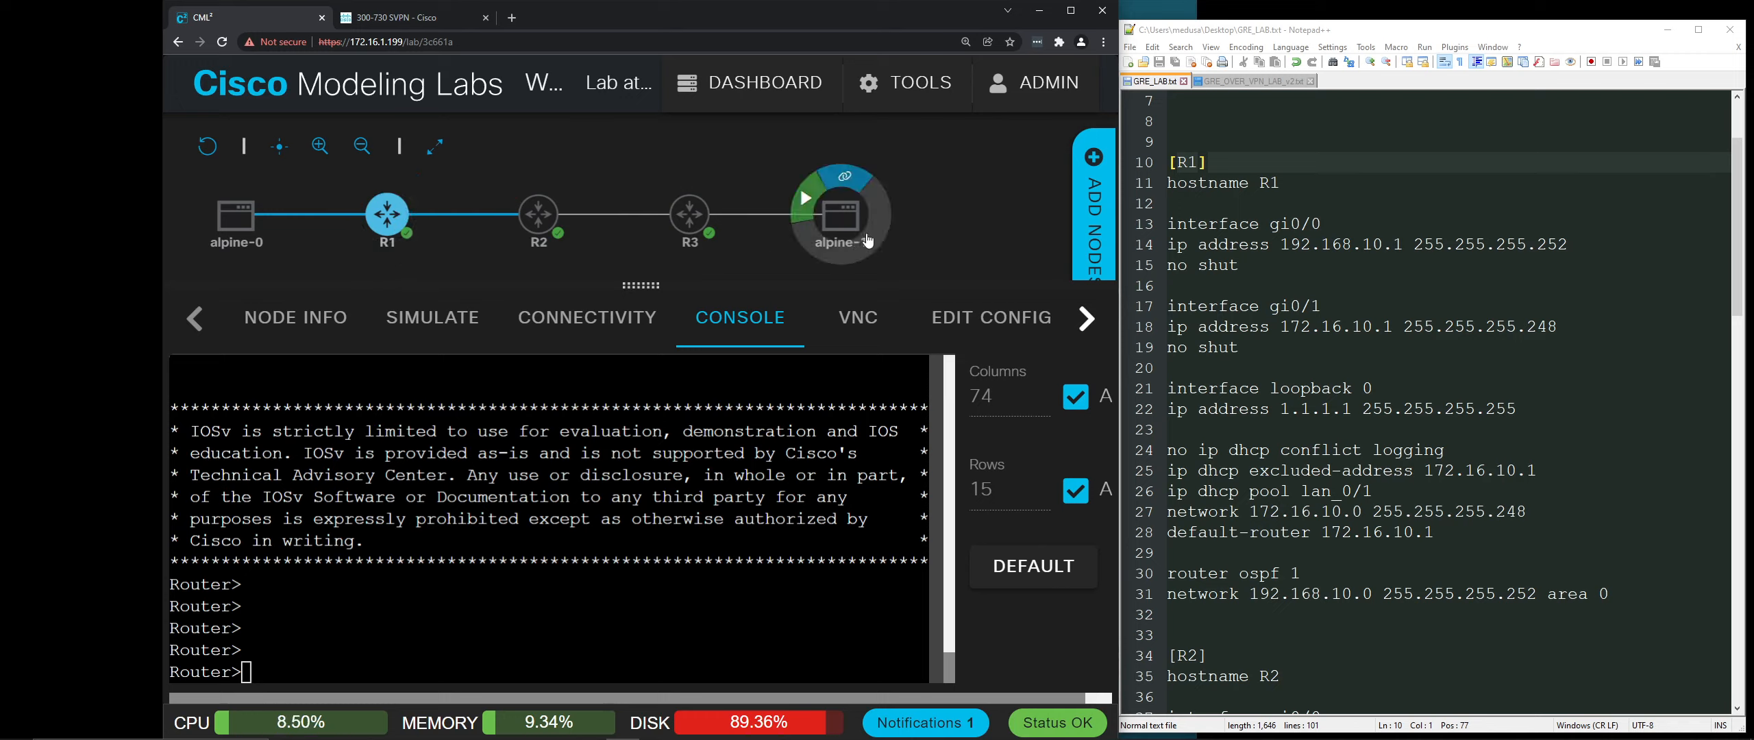
mouse_move(280, 234)
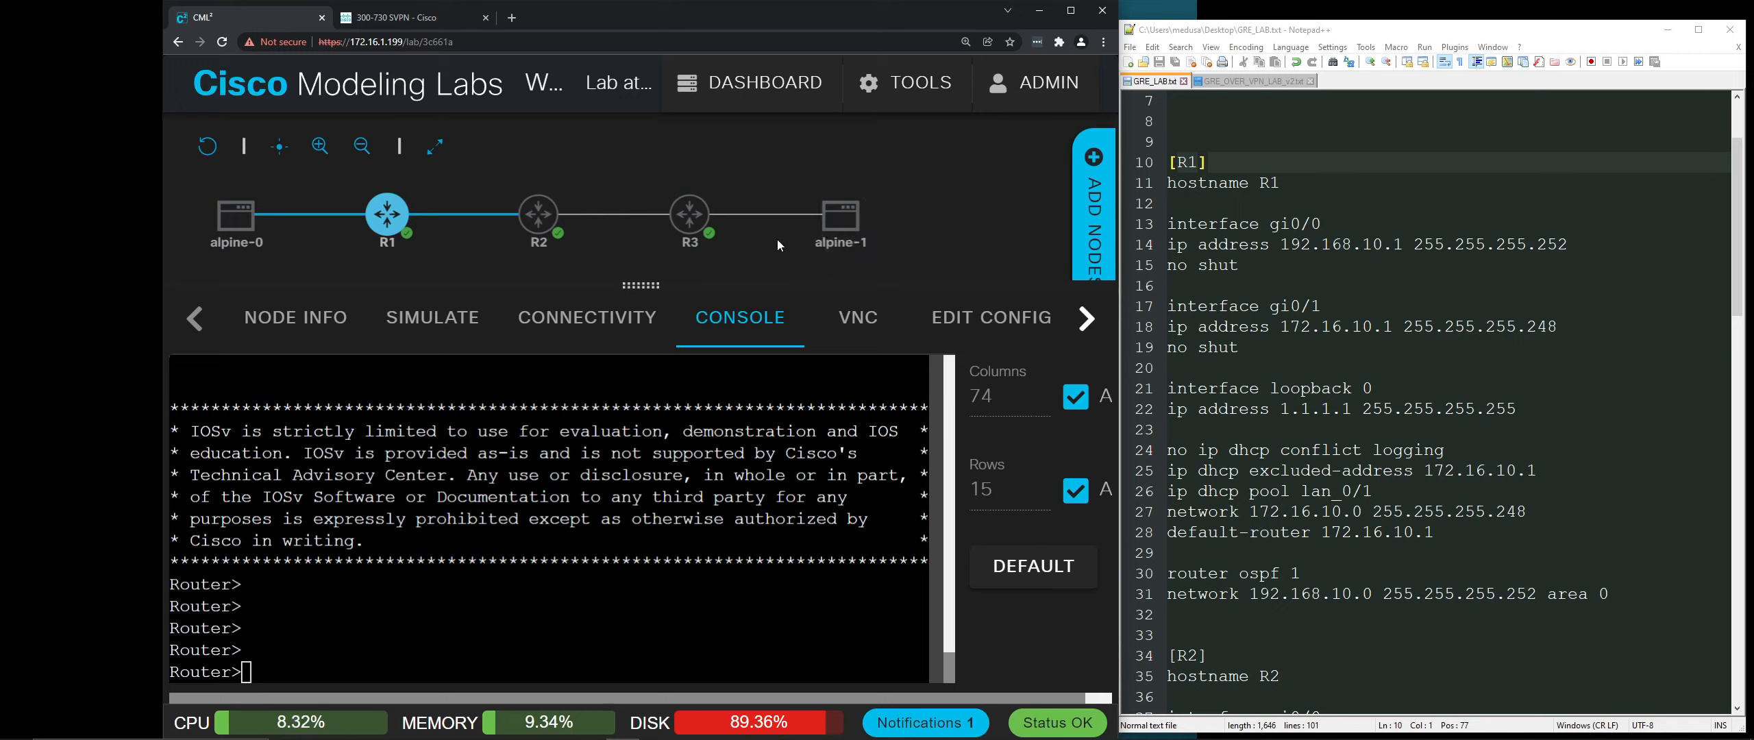
click(493, 616)
Step: Try 'config' and 'config t' at R1's Router> prompt, which are rejected outside enable mode
text(config)
key(Return)
text(config t)
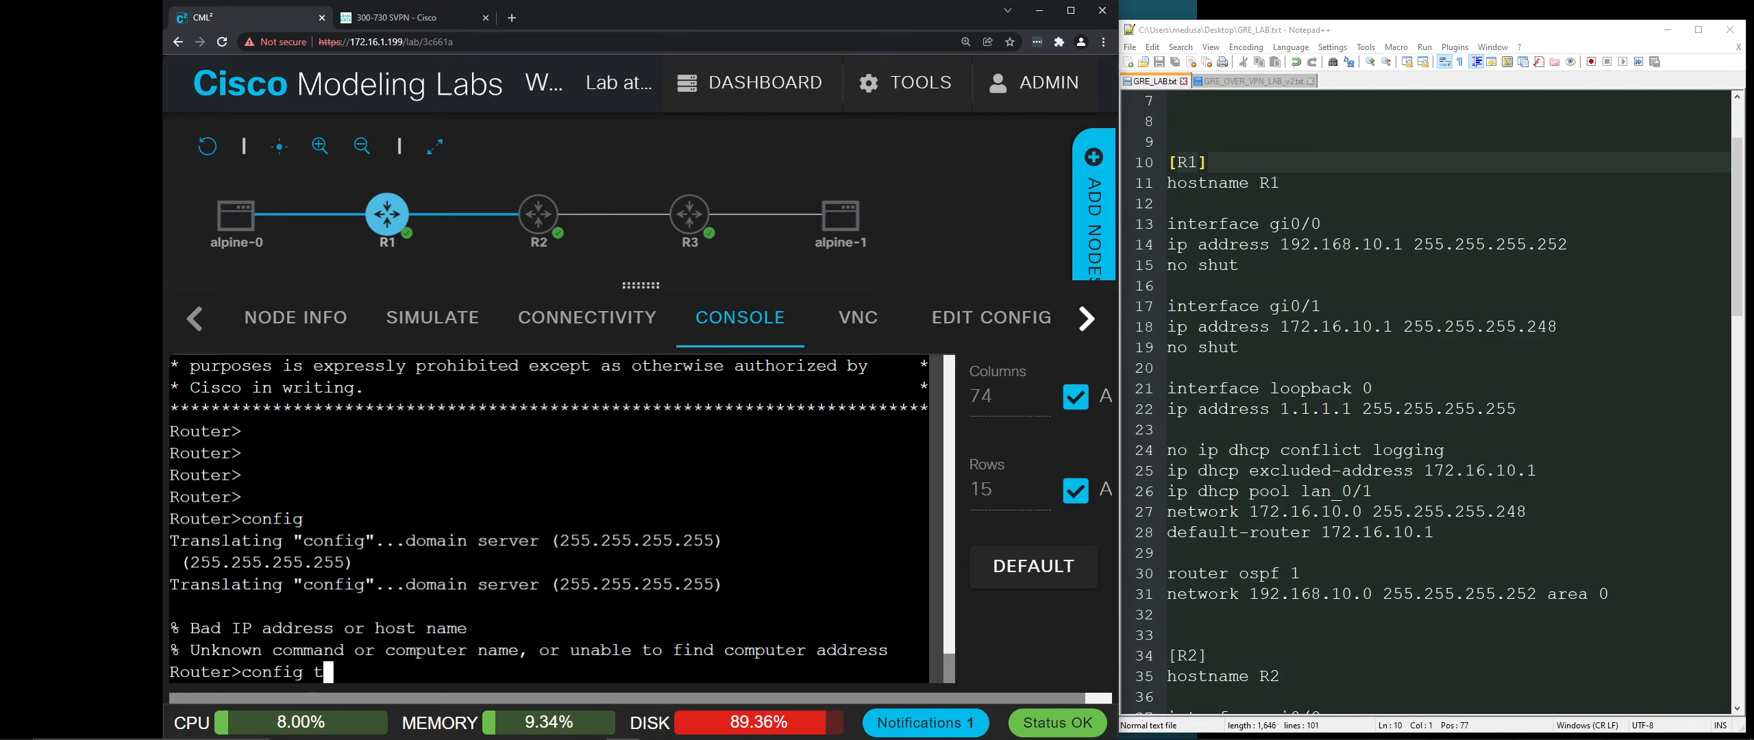
key(Return)
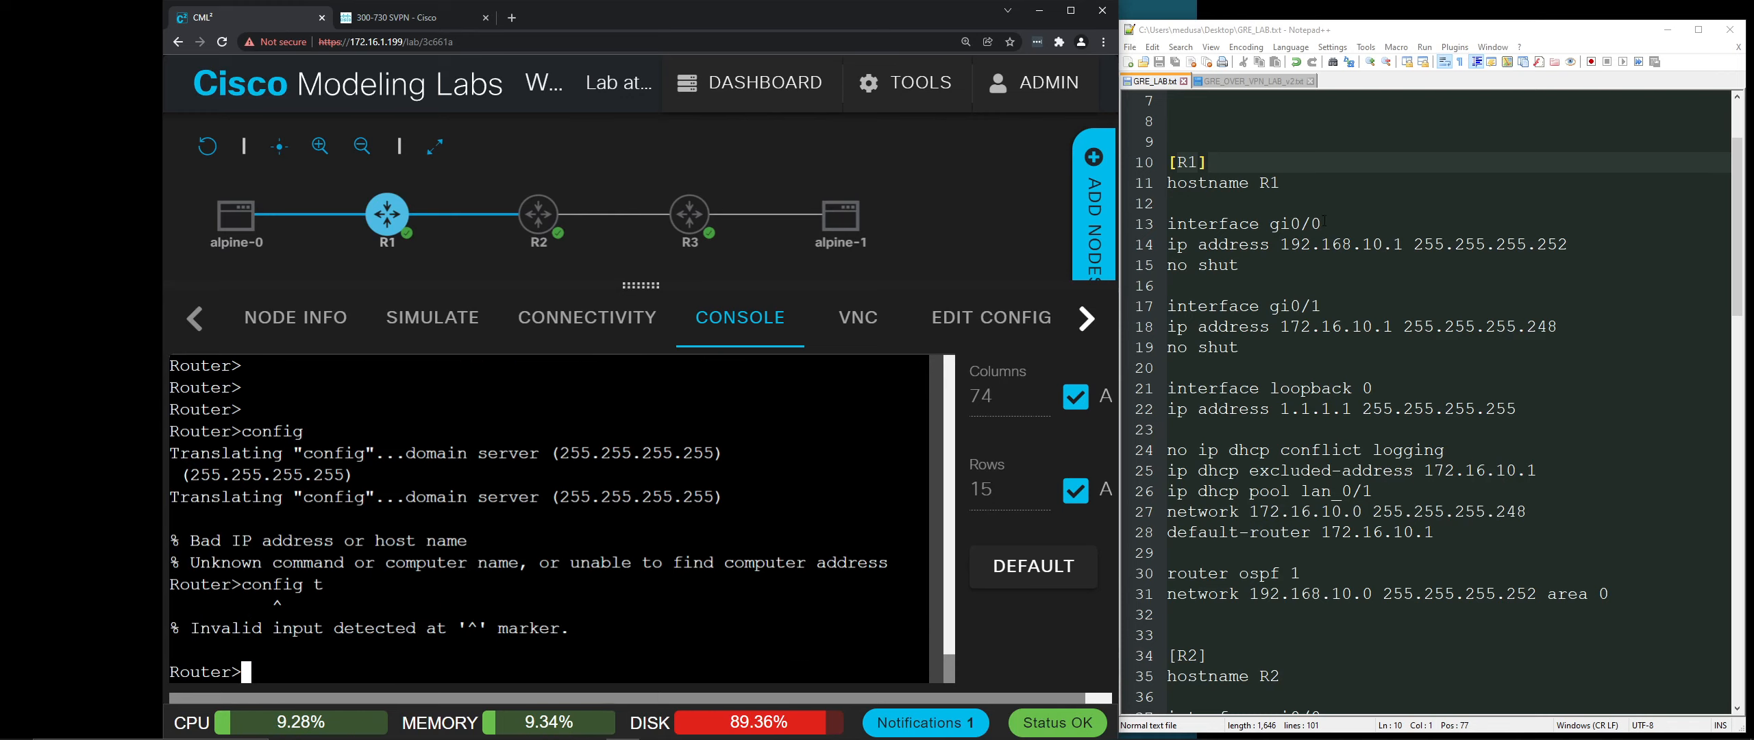
scroll(1261, 202, up, 1)
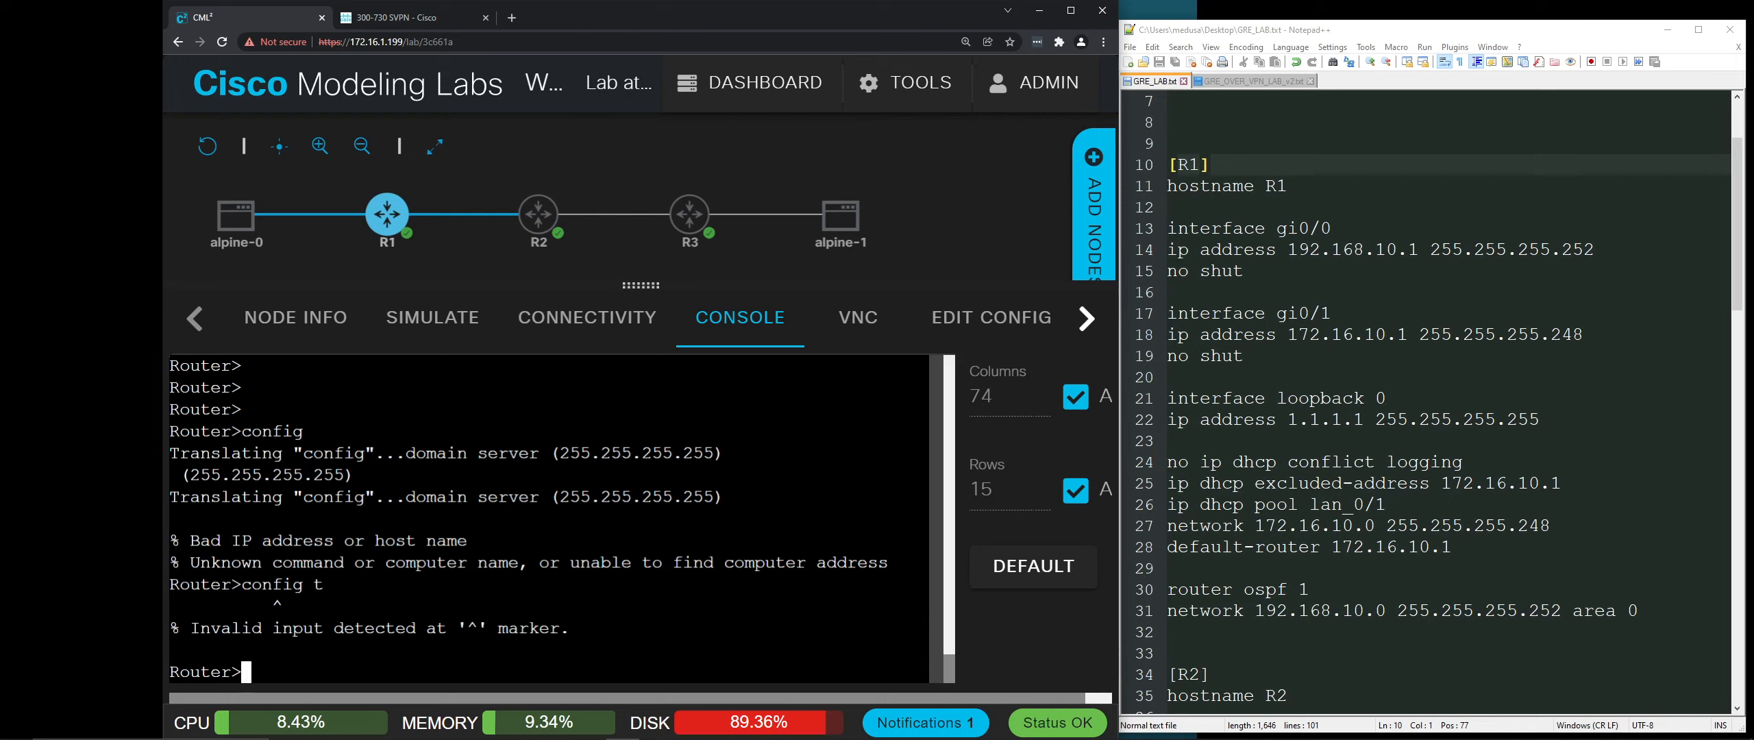
Step: Enter enable and global configuration mode on R1 and set its hostname to R1
text(en)
key(Return)
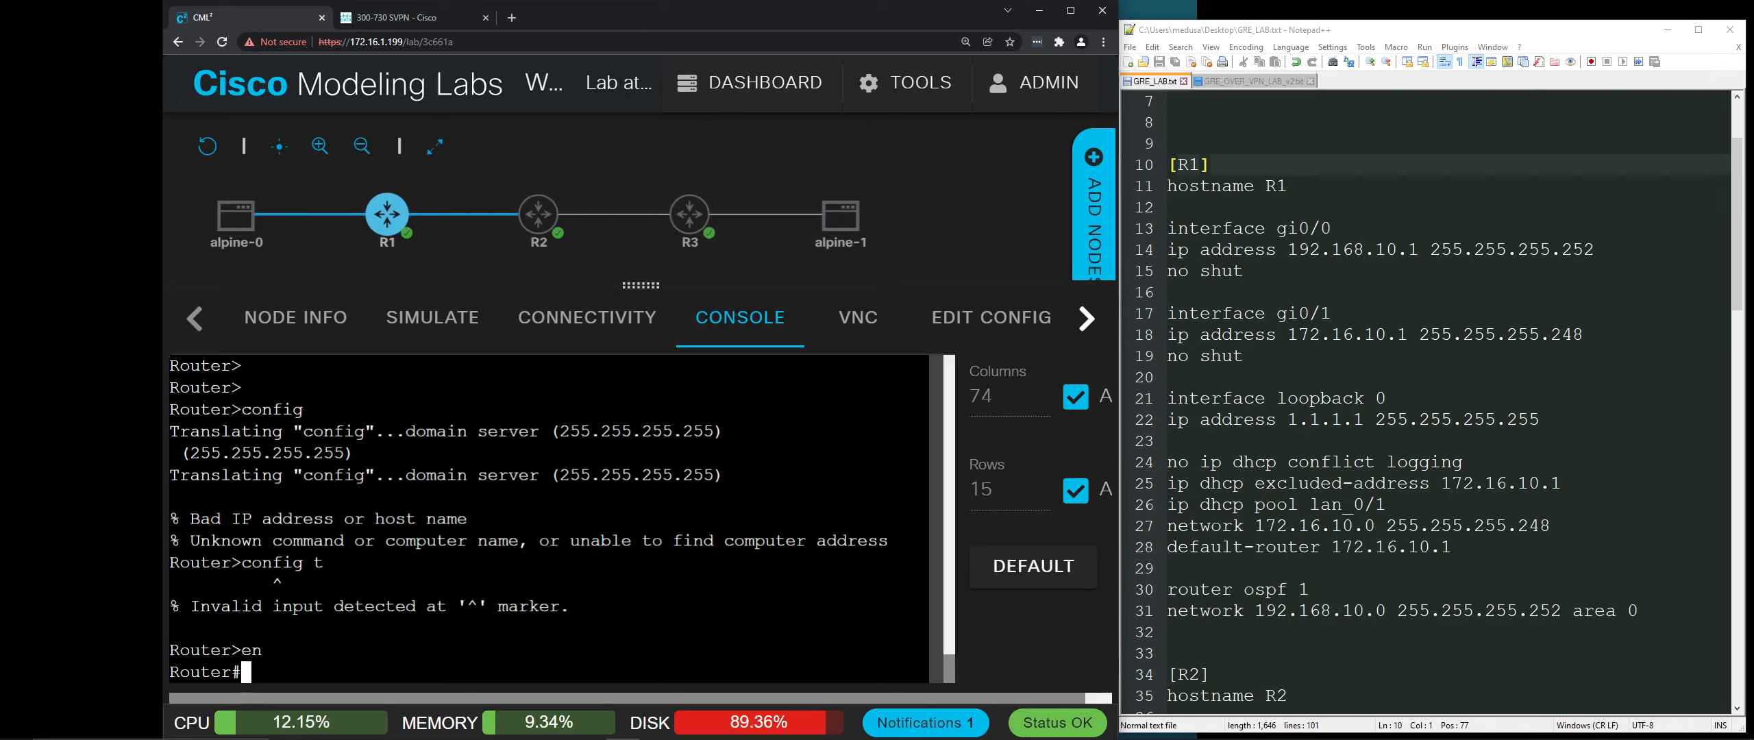
text(config t)
key(Return)
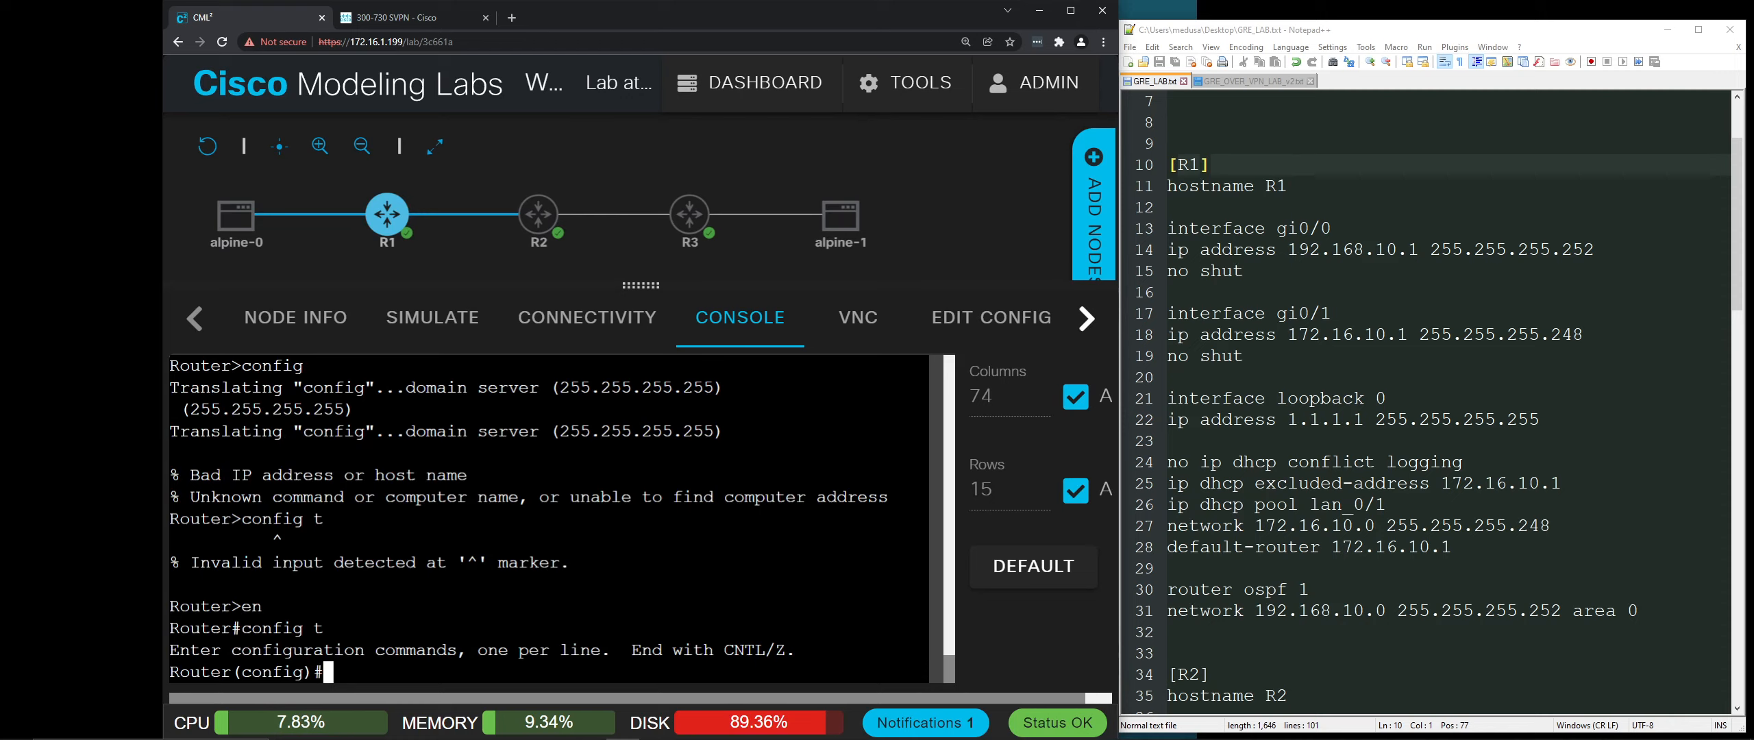
key(Return)
key(Return)
key(Return)
key(Return)
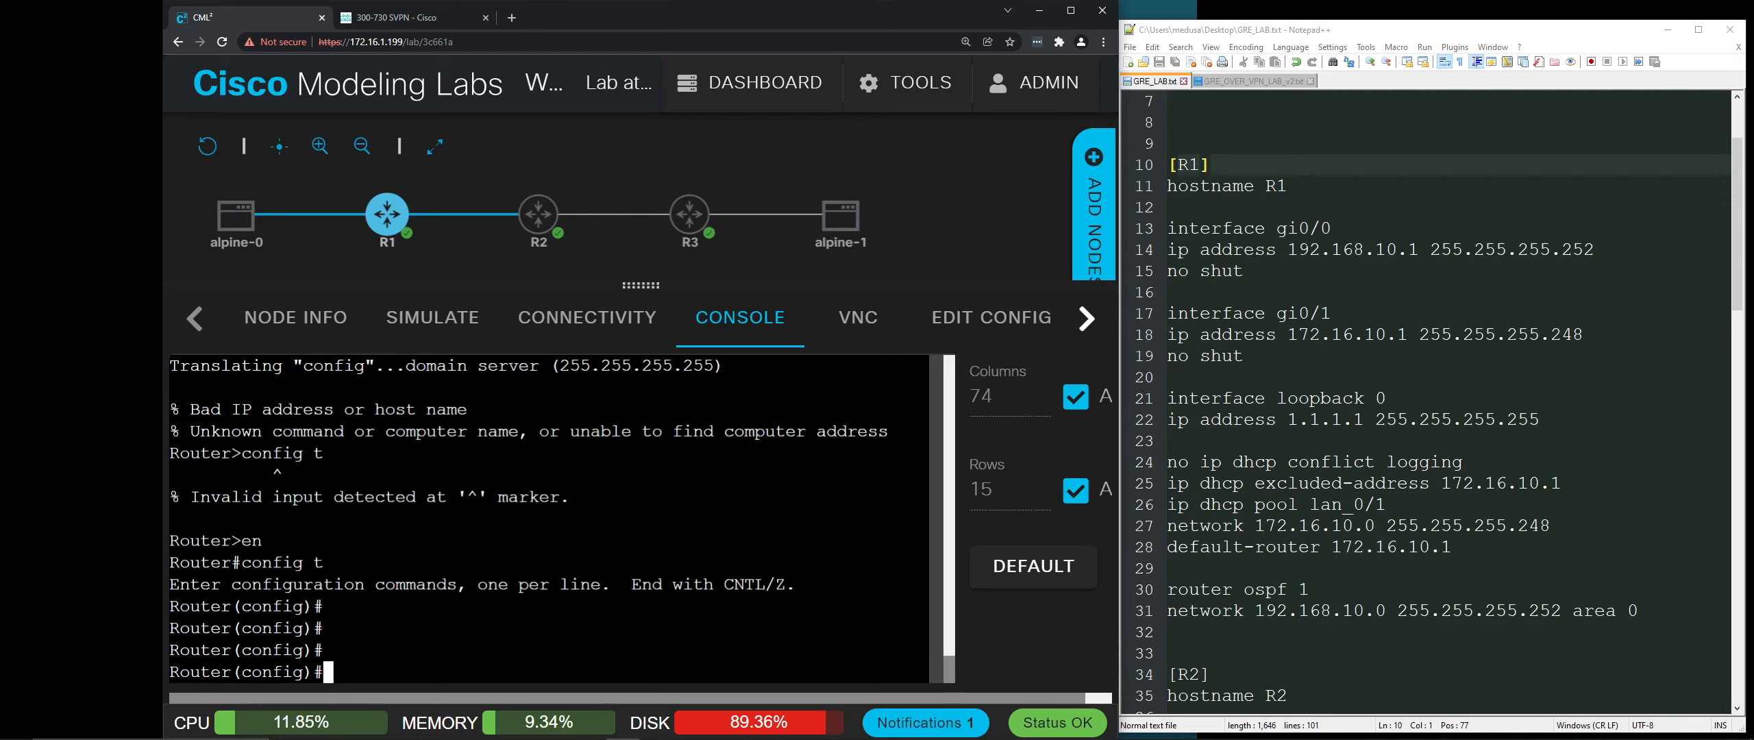
text(host)
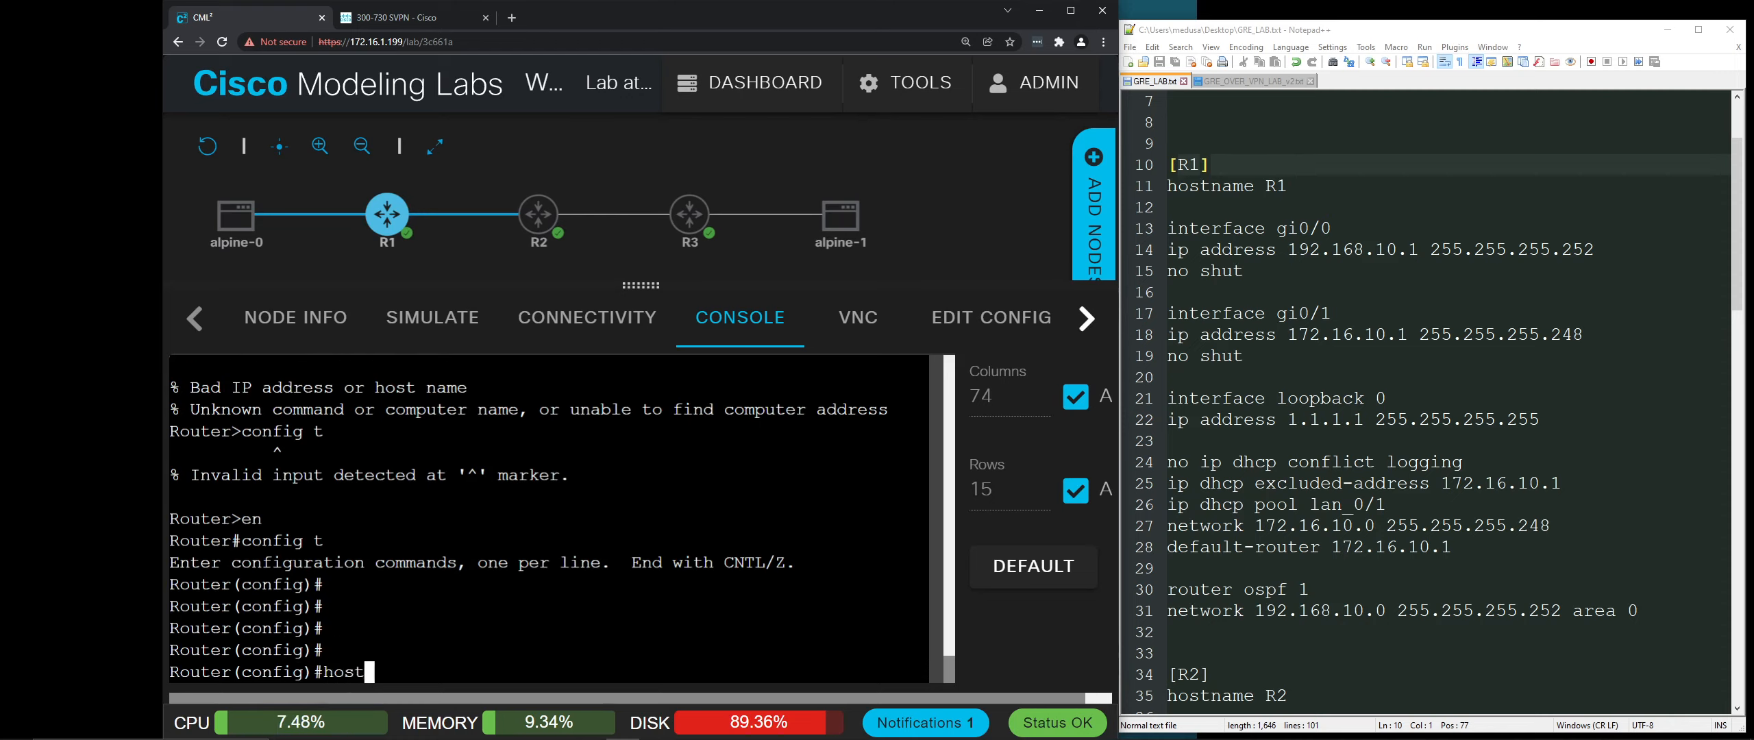
text(name R1)
key(Return)
key(Return)
key(Return)
key(Return)
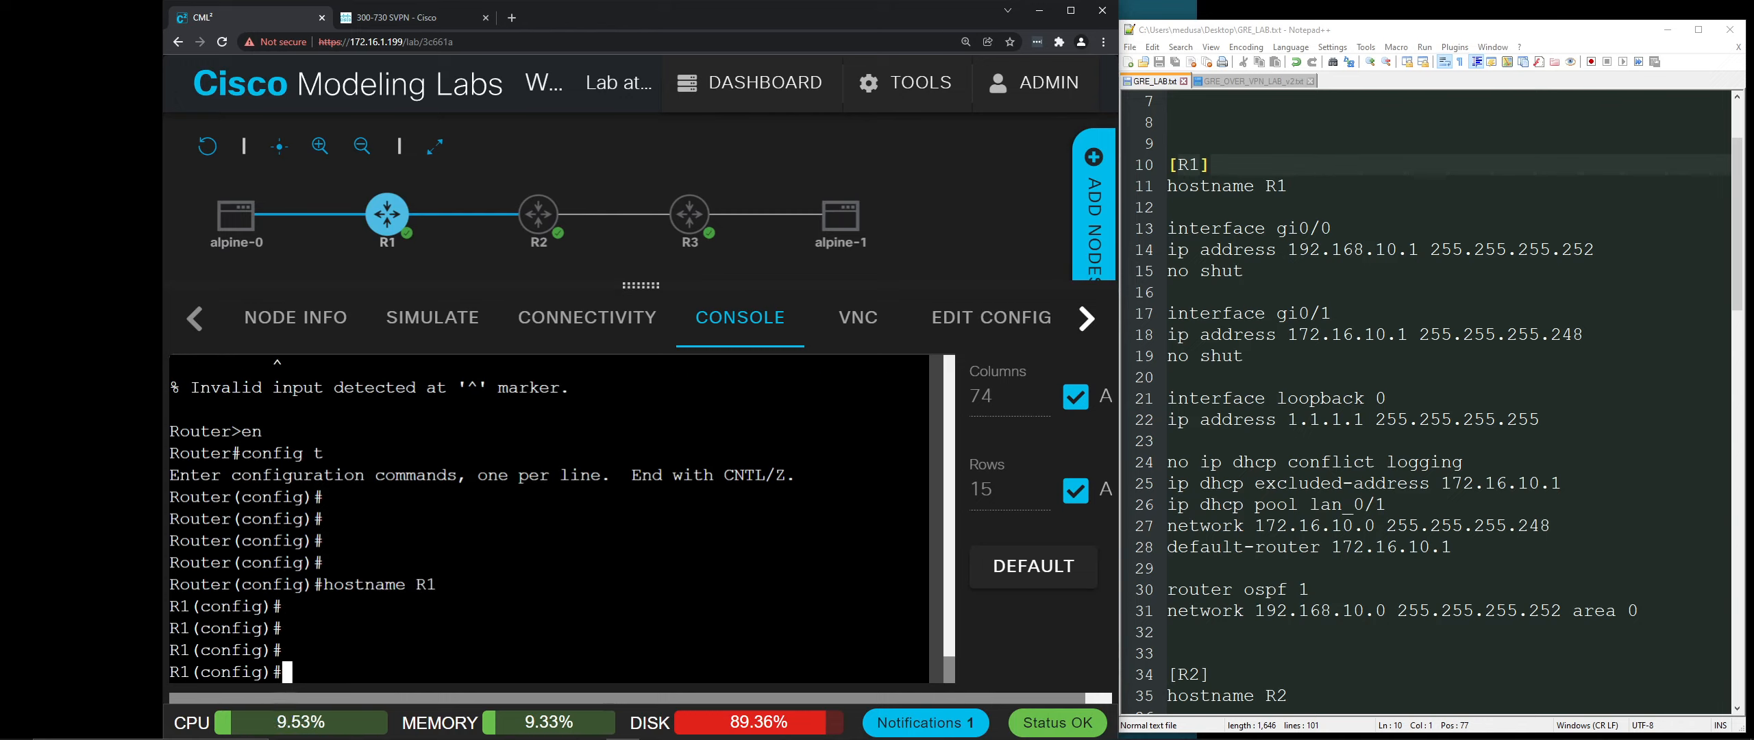
mouse_move(411, 217)
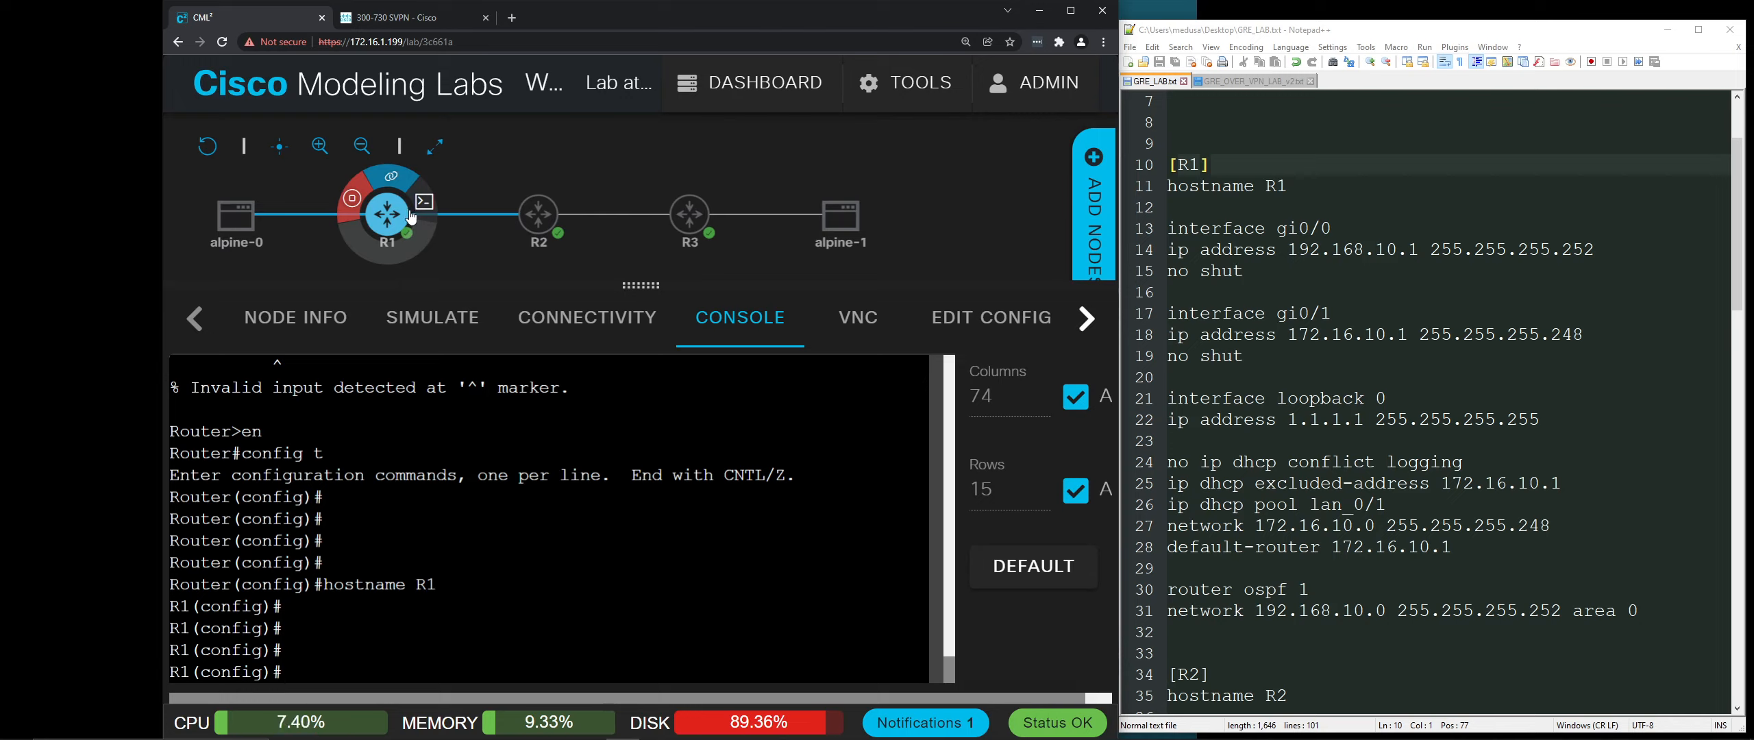
mouse_move(535, 212)
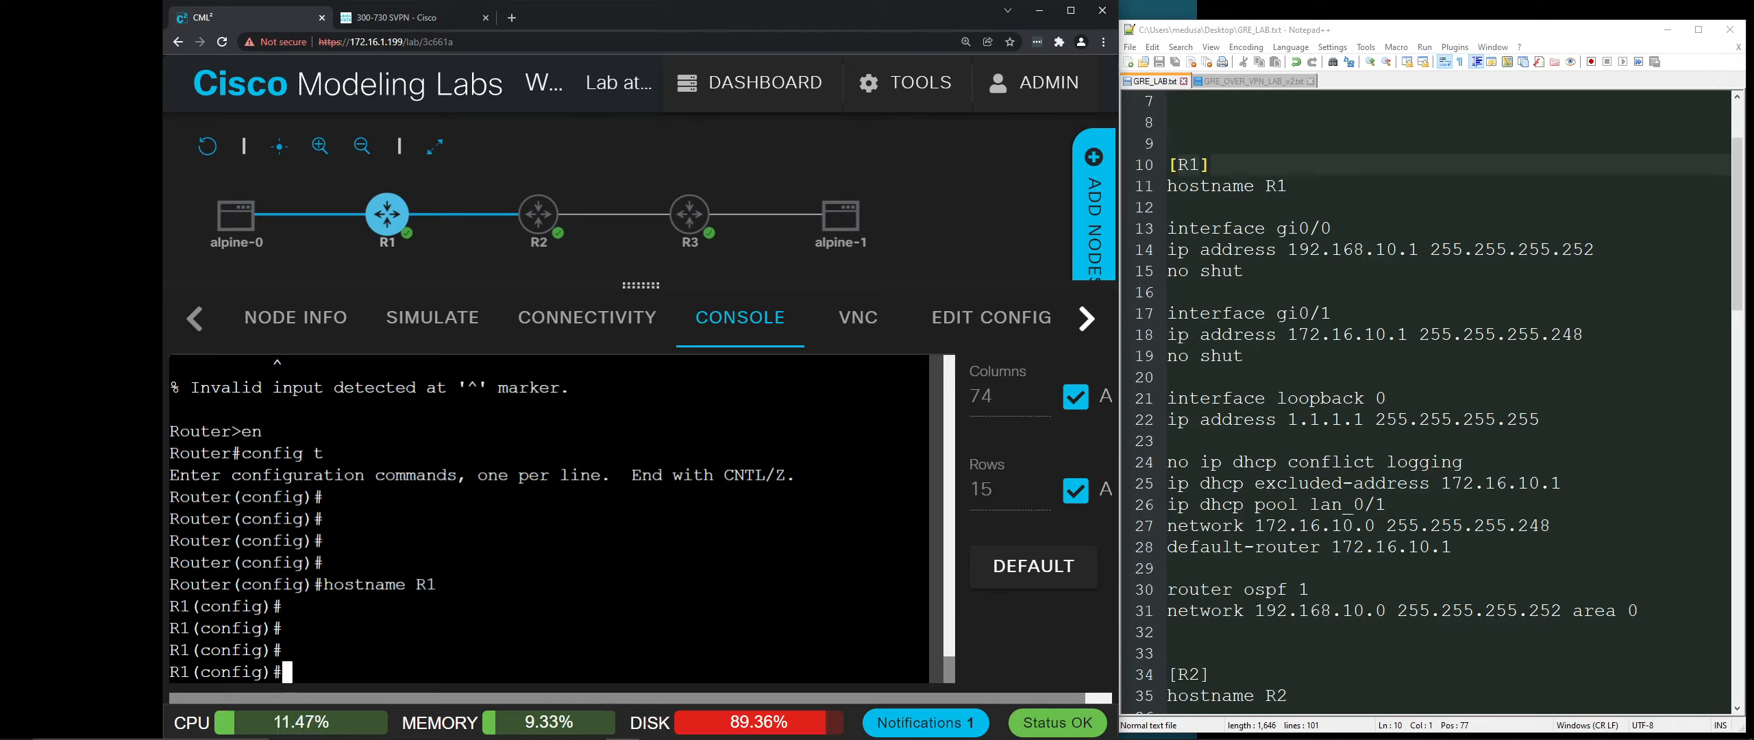
Step: Give R1's gi0/0 the address 192.168.10.1 255.255.255.252 and enable it with no shut
text(in)
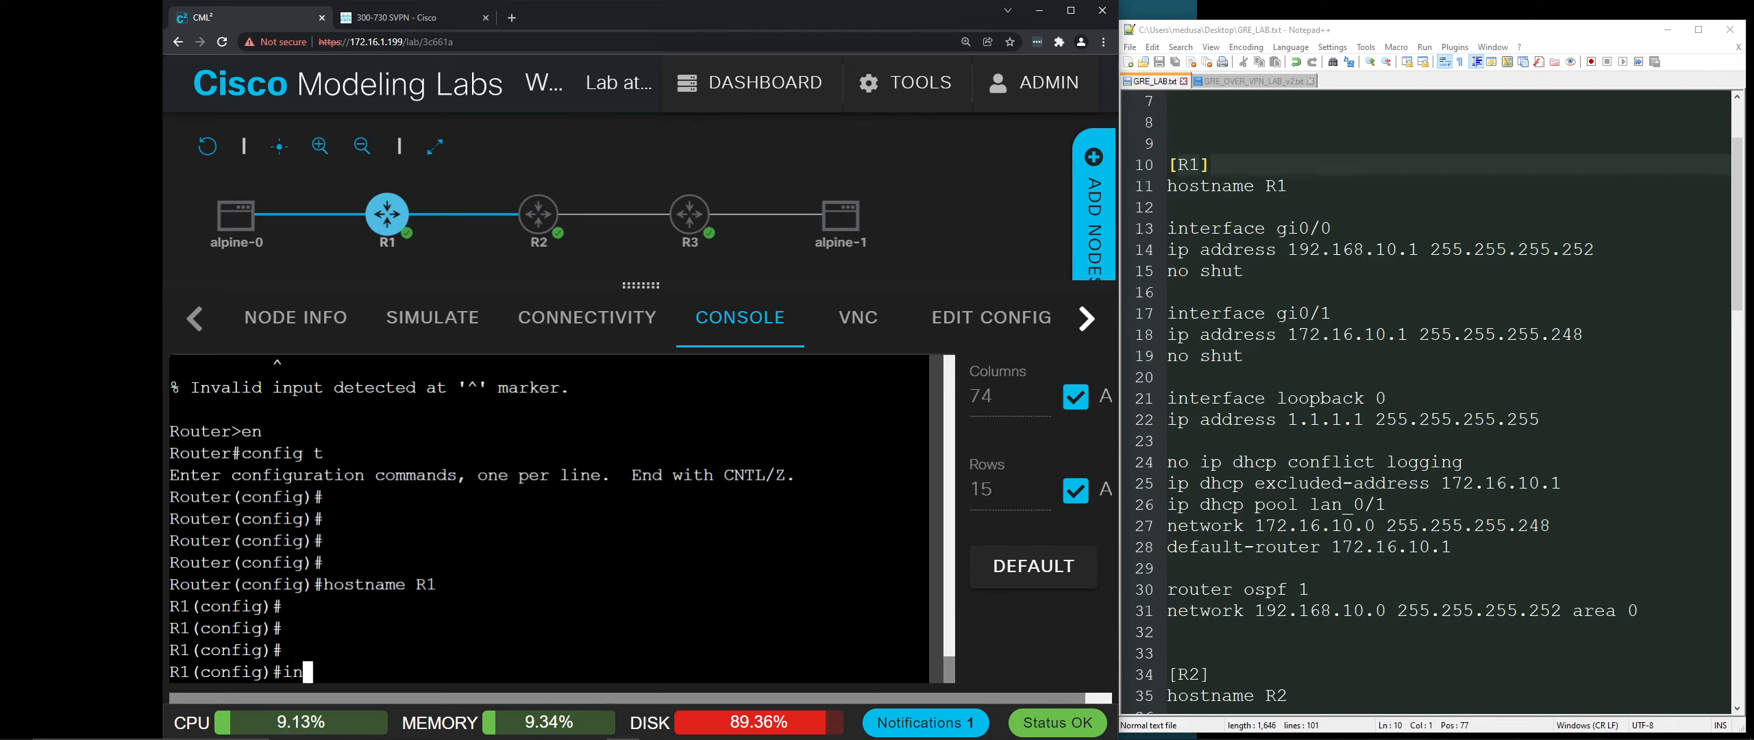
text(terface gi0/)
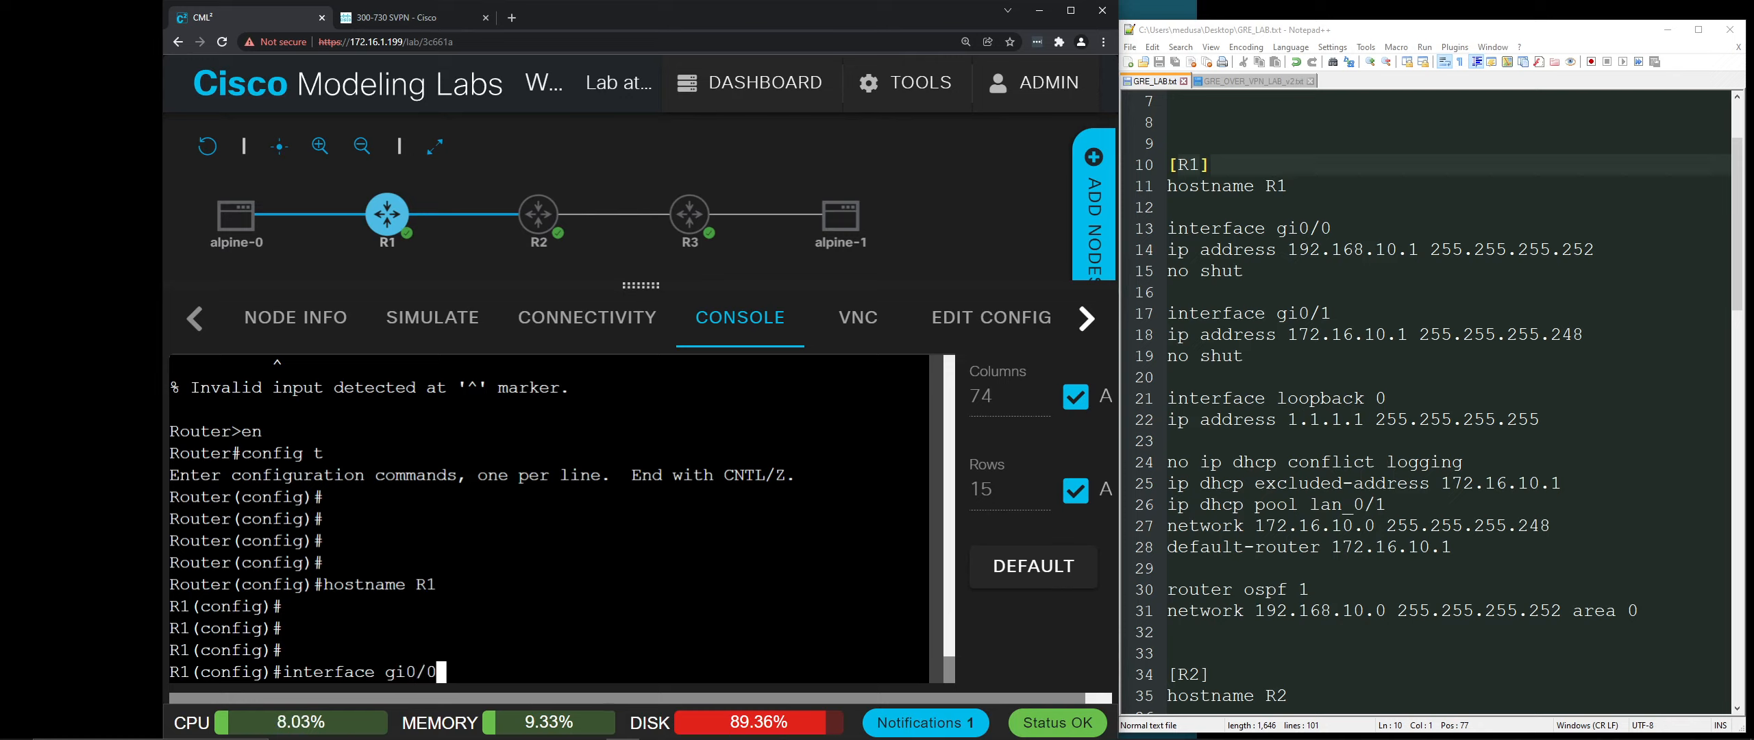
text(0)
key(Return)
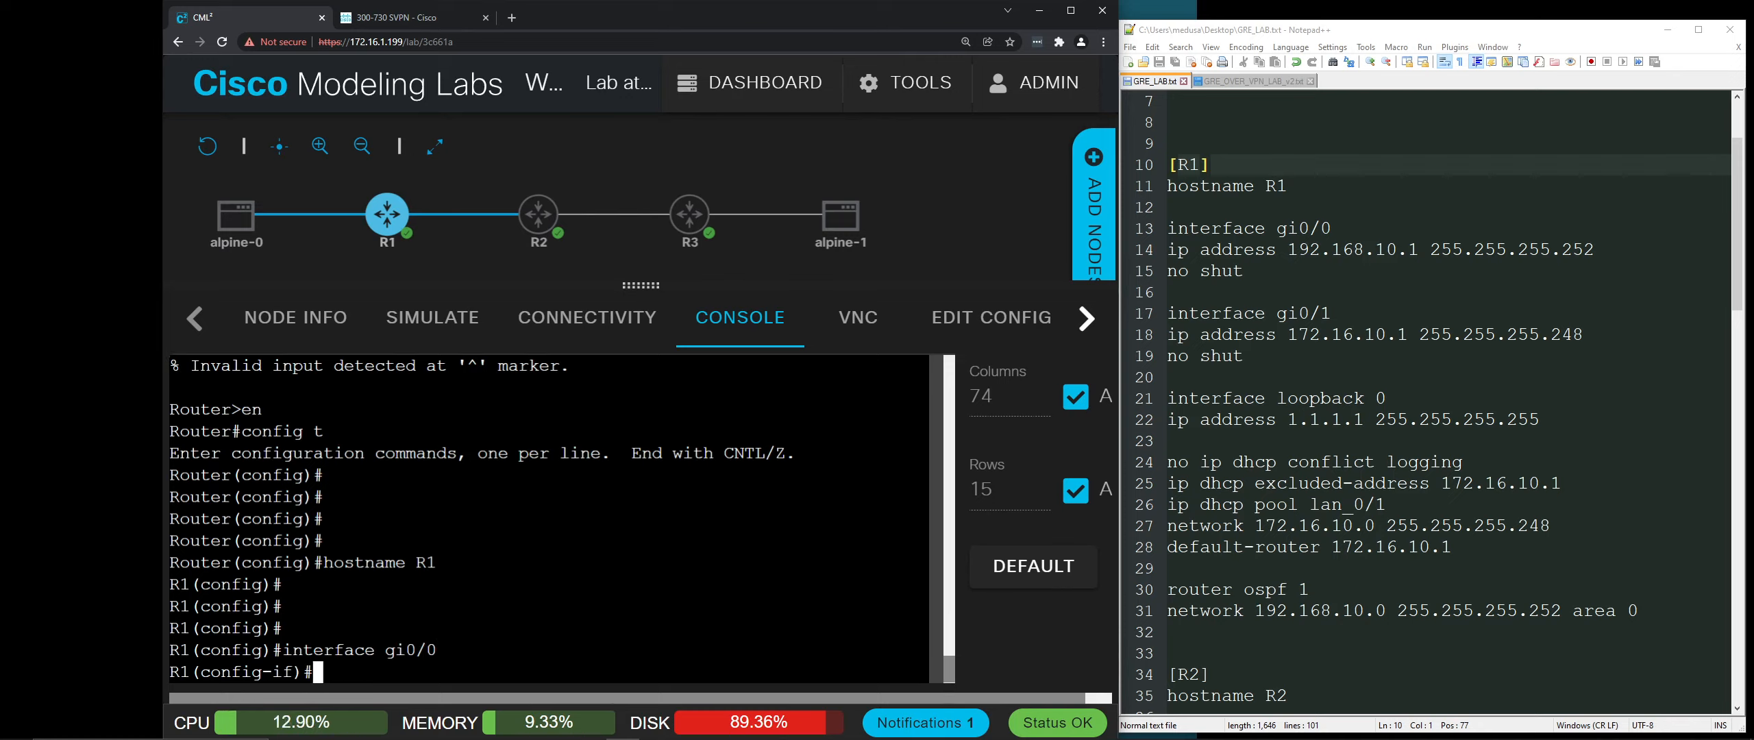
text(ip addre)
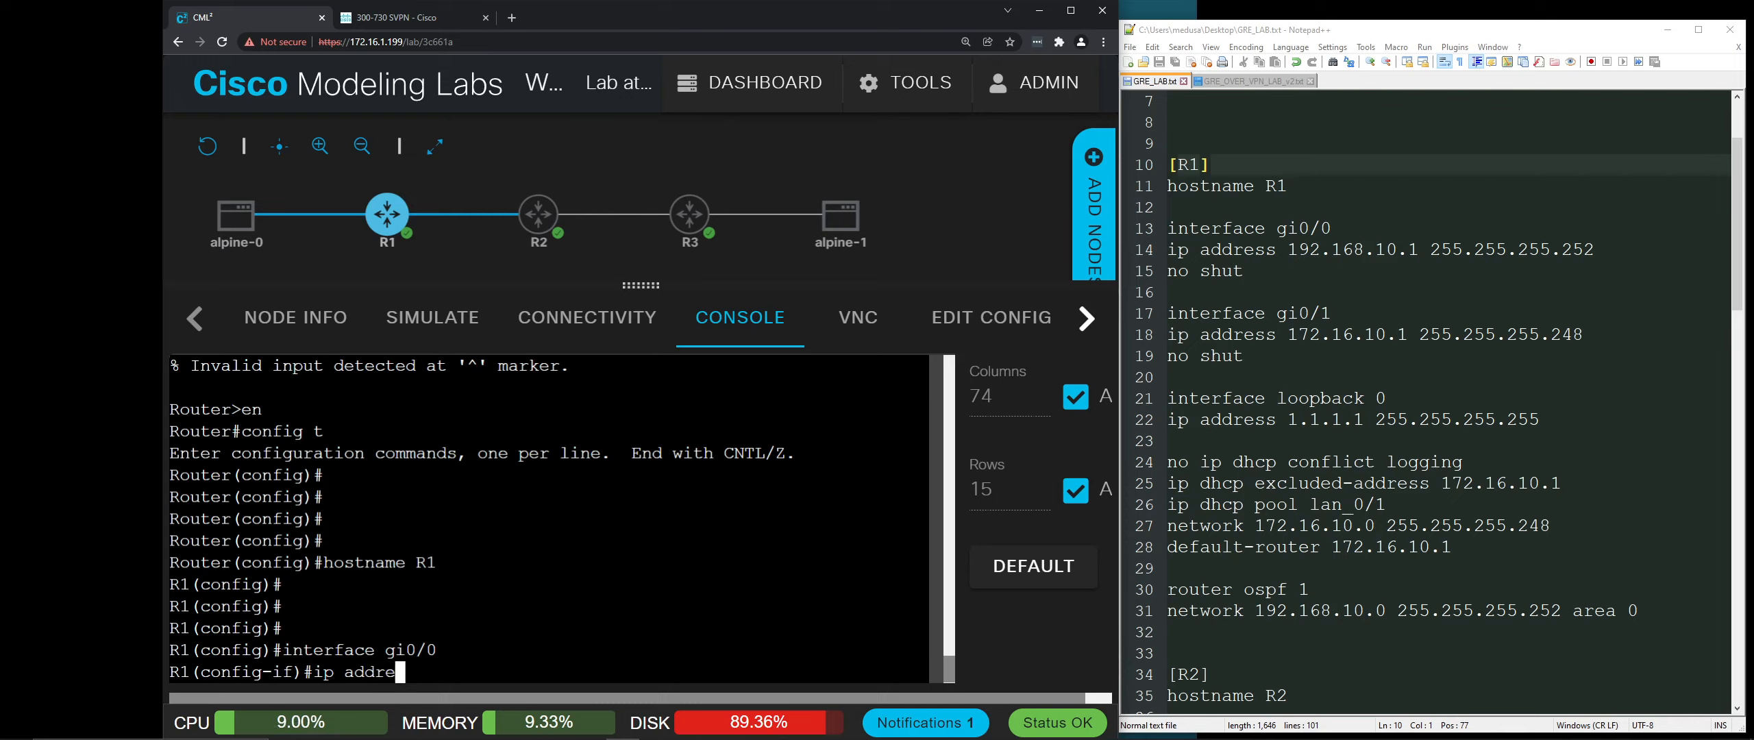
text(ss 192.168.1)
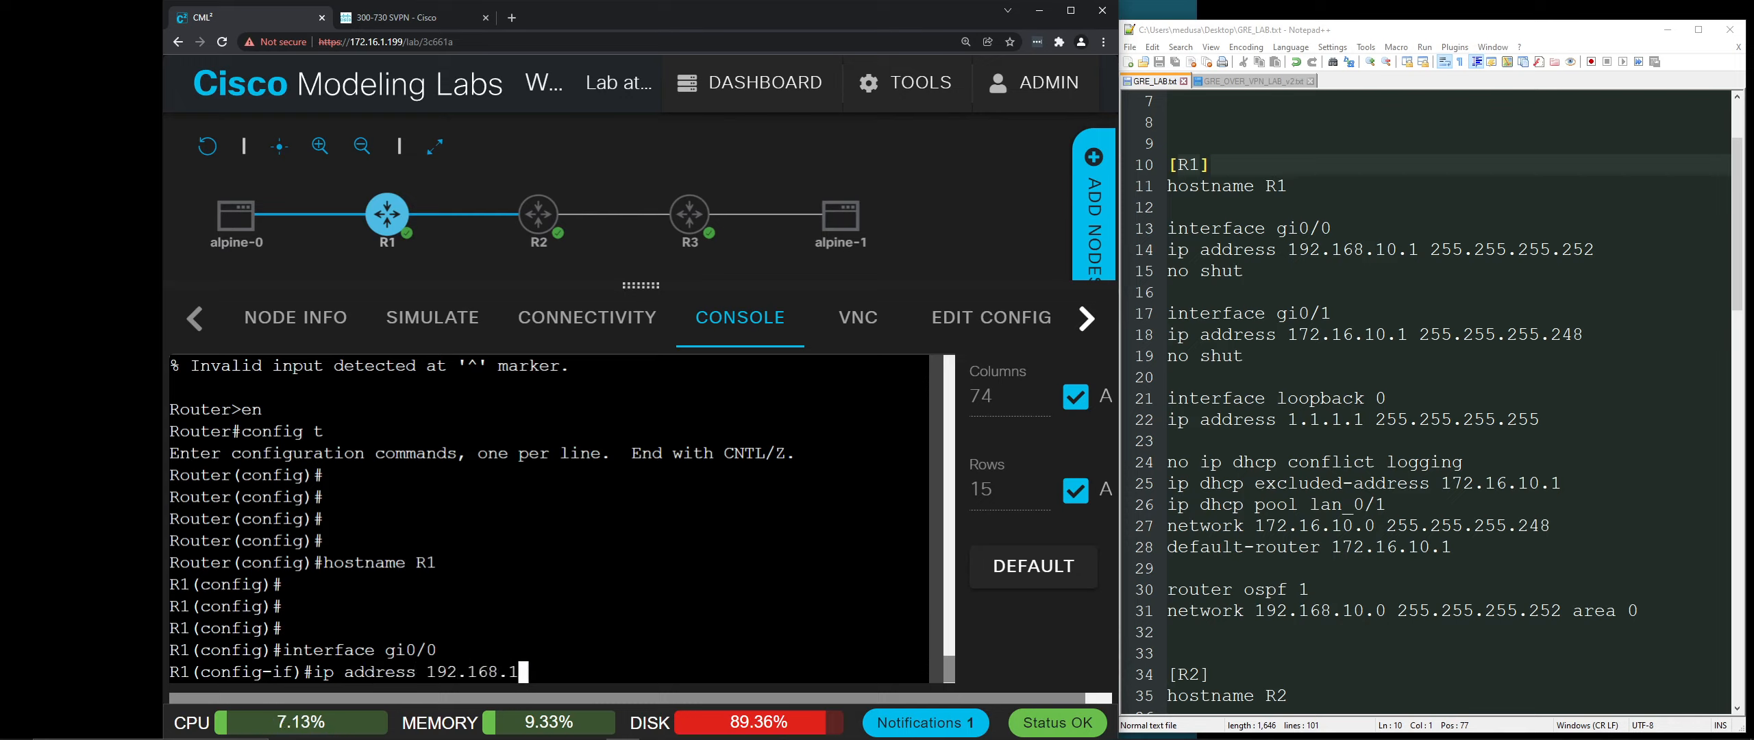
text(0.1 255.255)
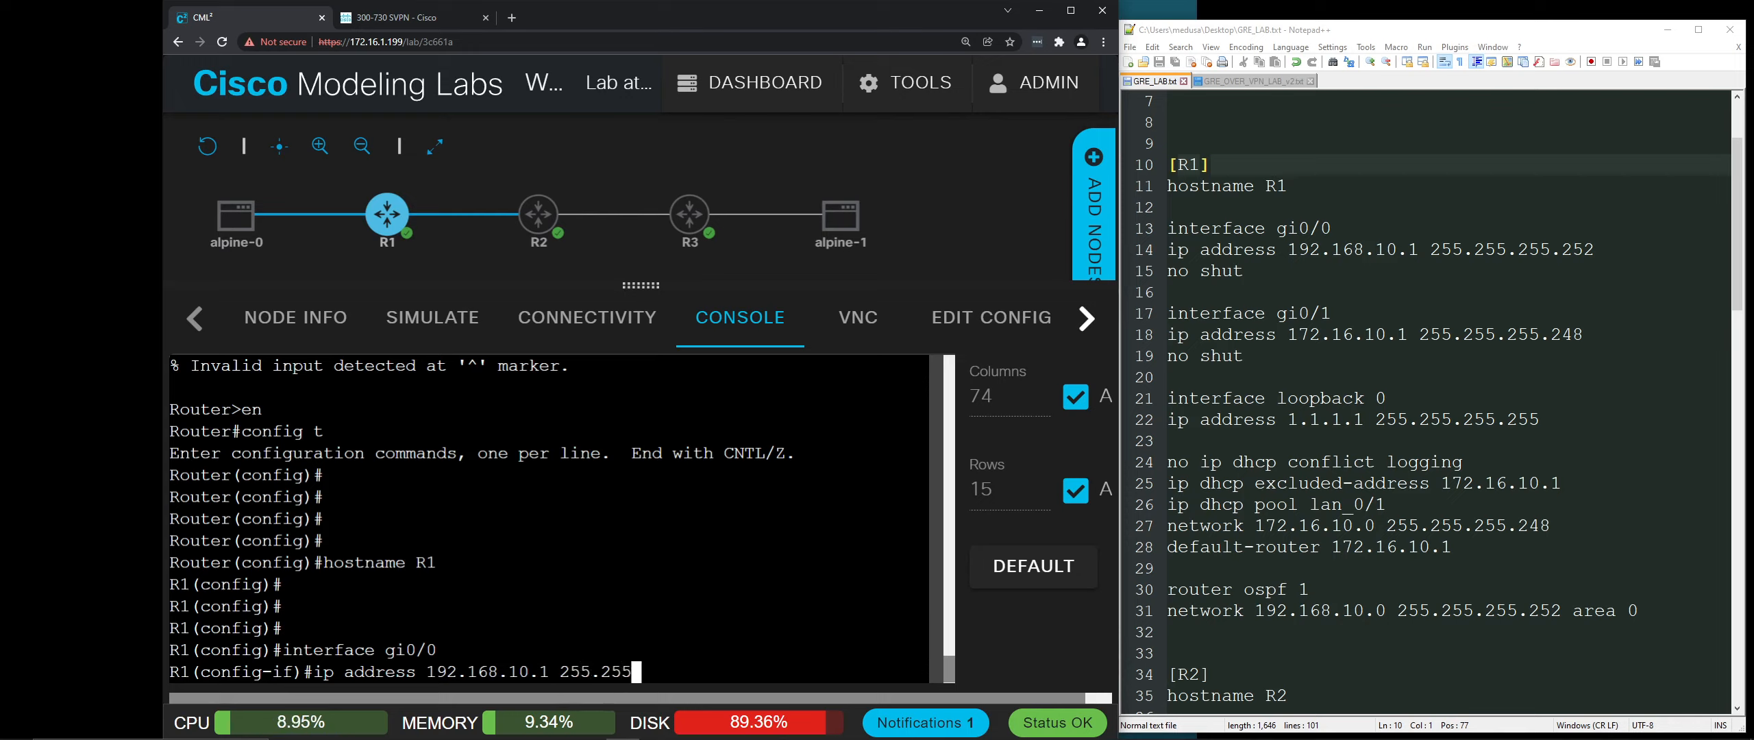
text(.255.252)
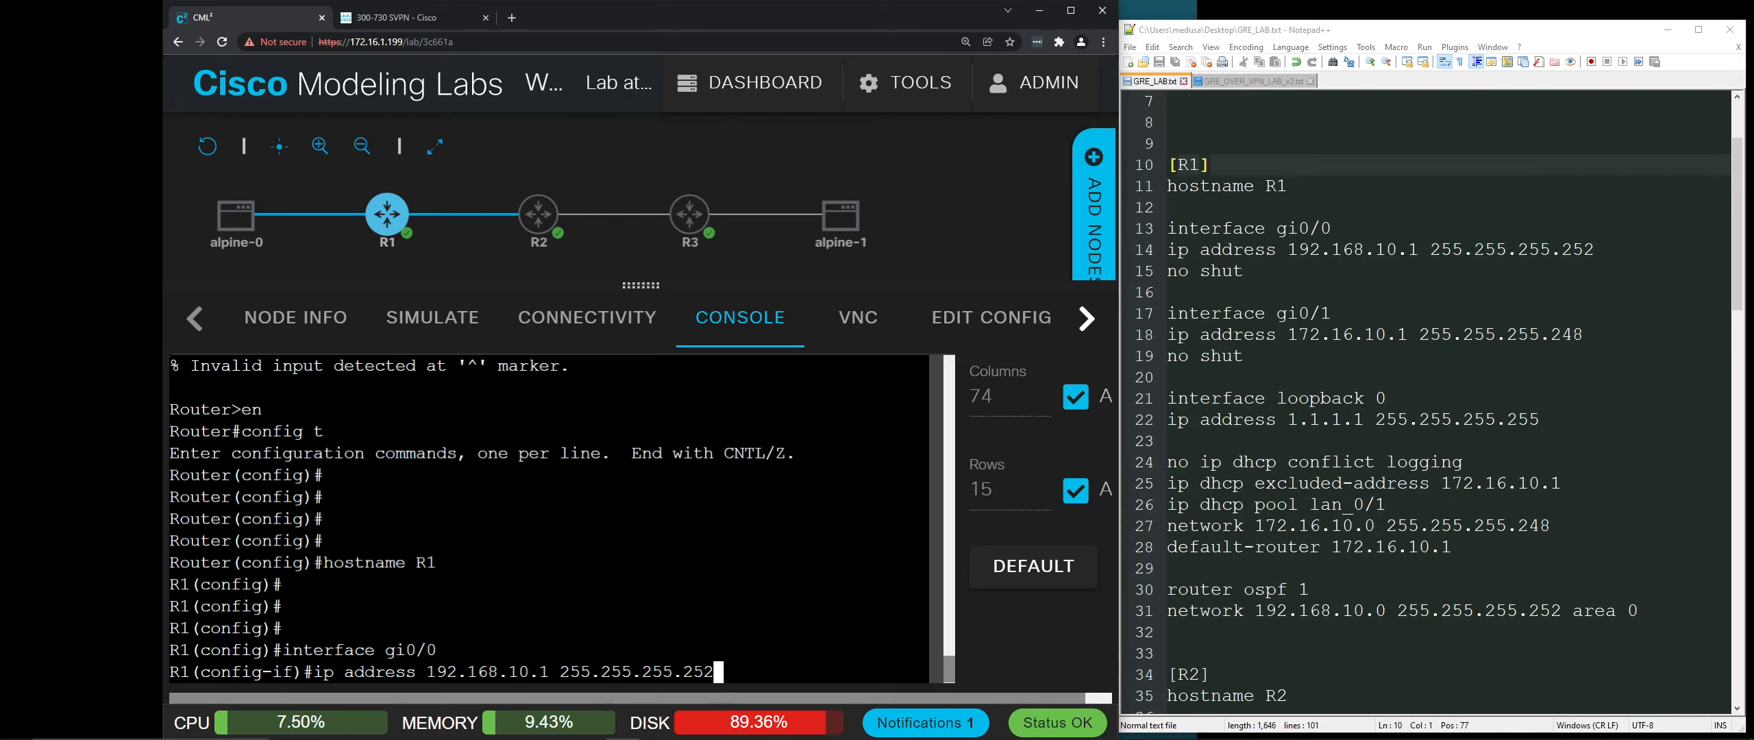
key(Return)
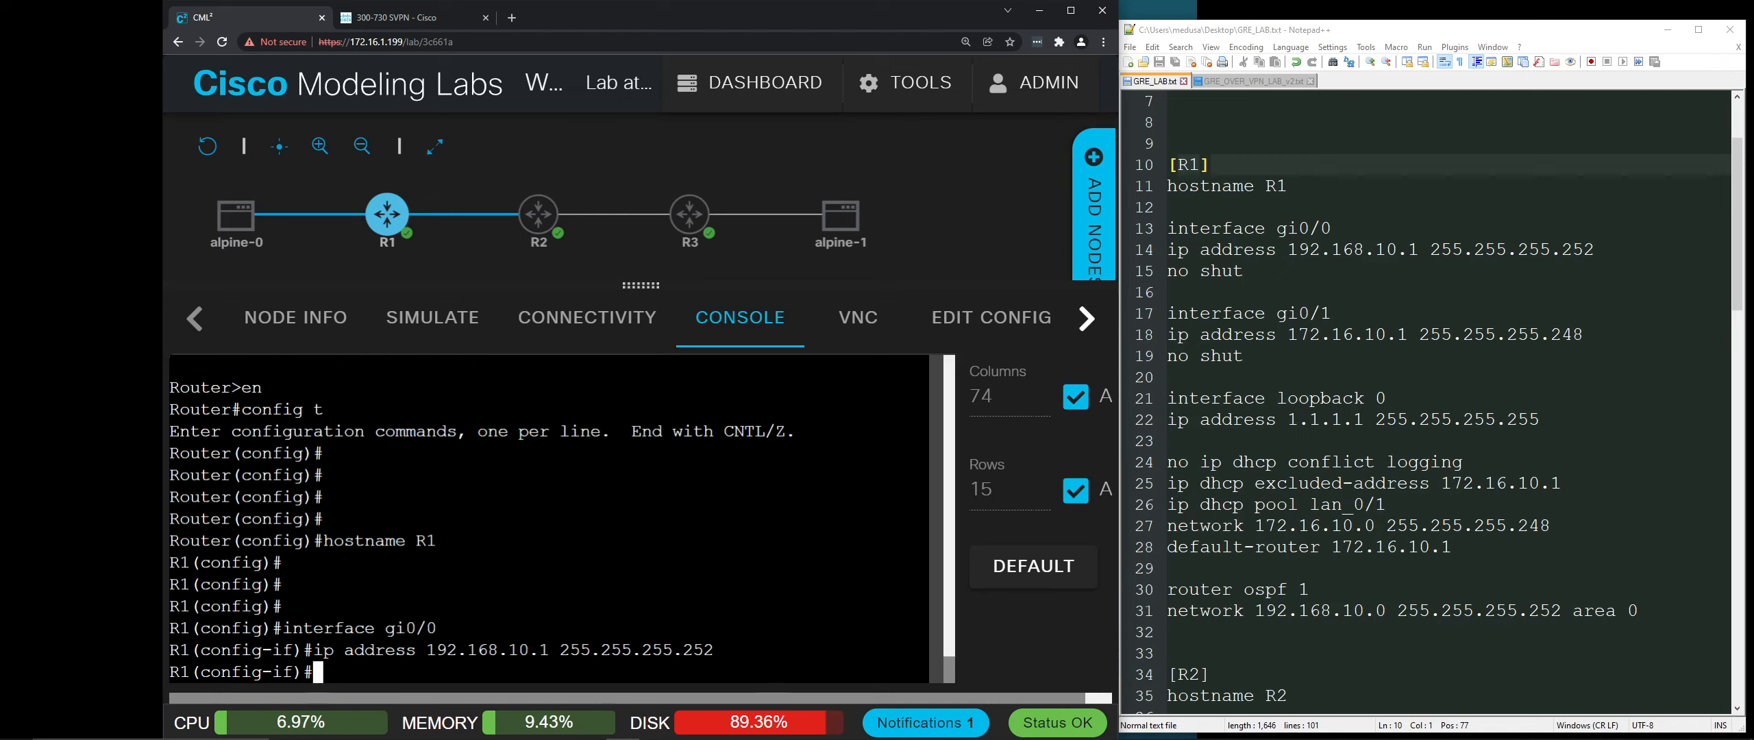
text(no shut)
key(Return)
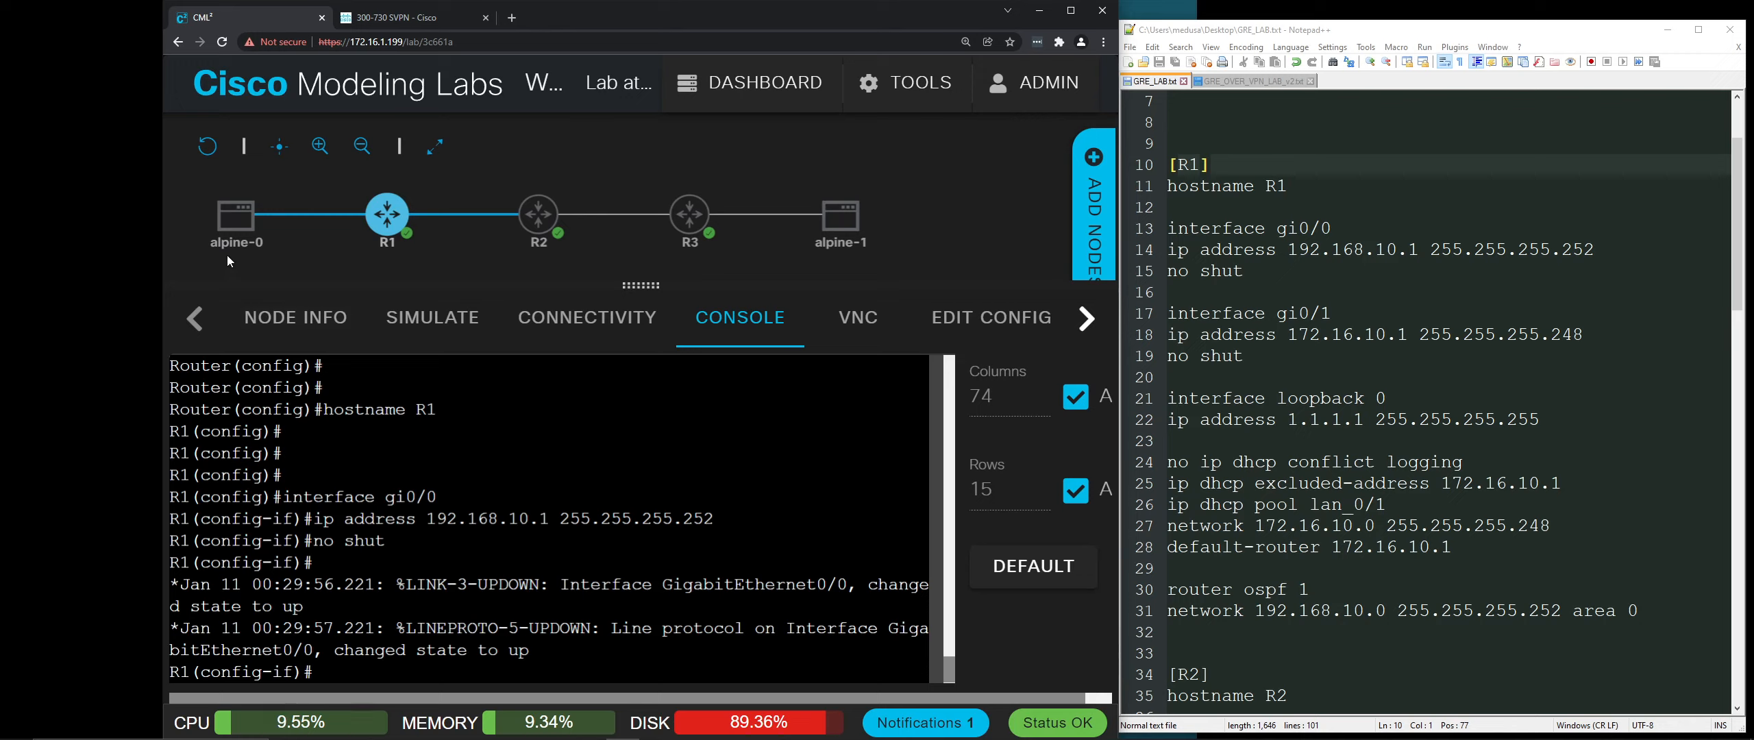
mouse_move(356, 220)
mouse_move(233, 236)
Step: Address R1's gi0/1 as 172.16.10.1 255.255.255.248 and bring it up with no shut
text(interface gi)
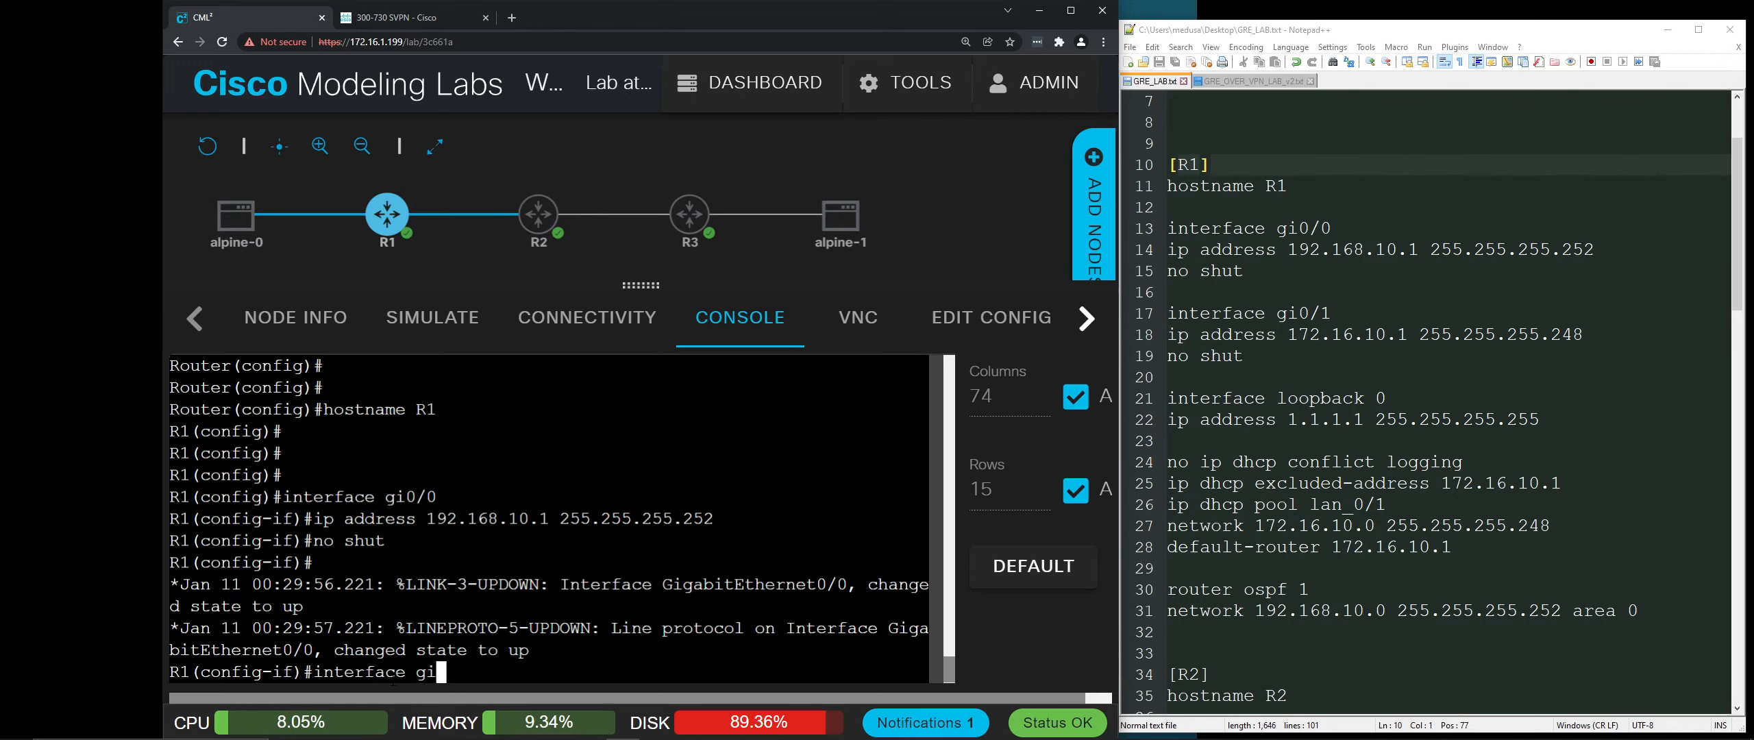
text(0/1)
key(Return)
text(ip addres)
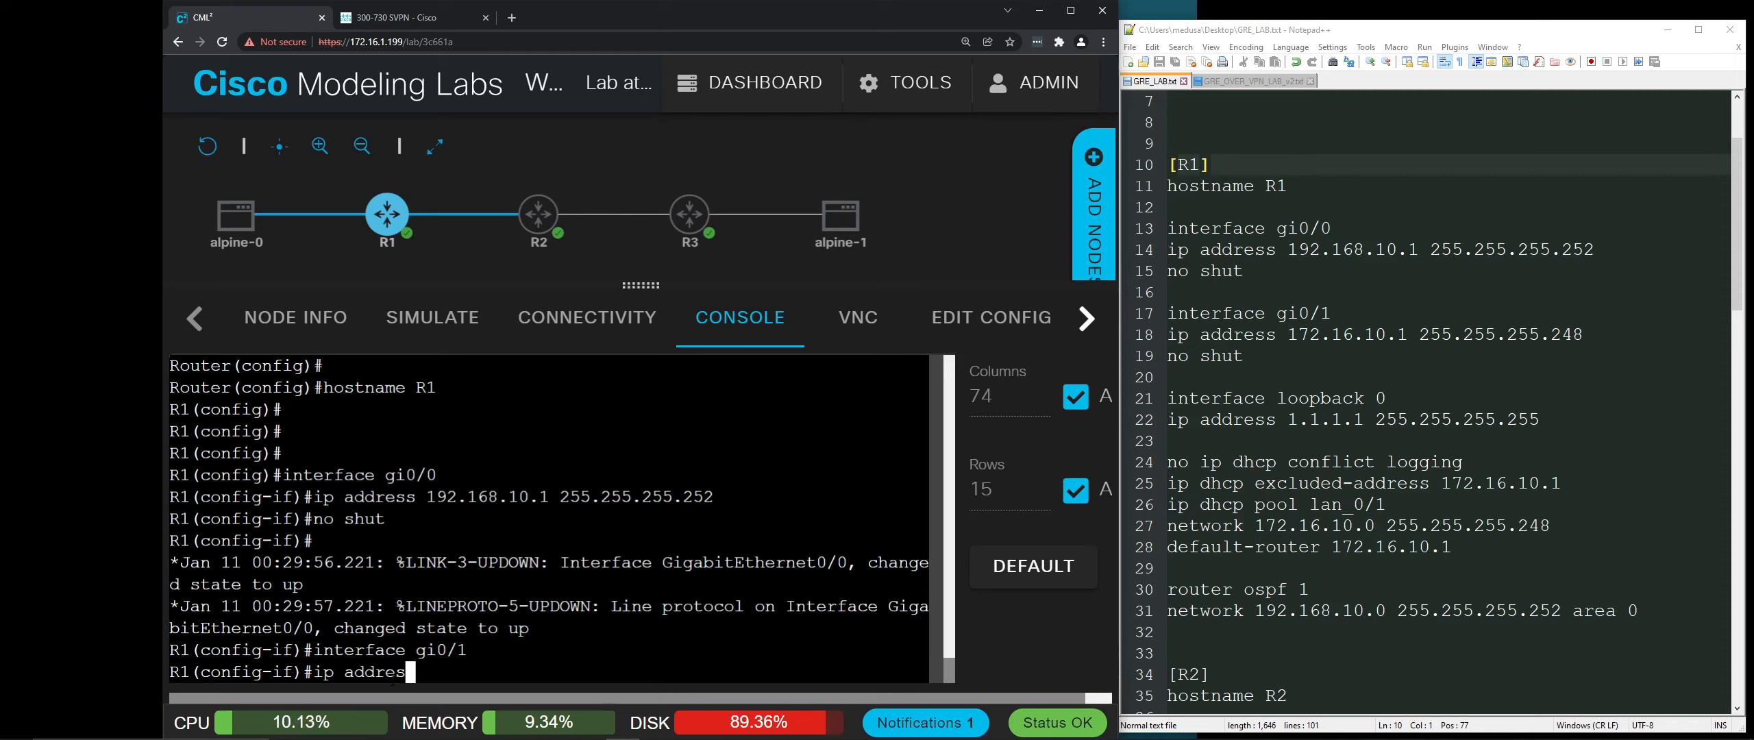
text(s )
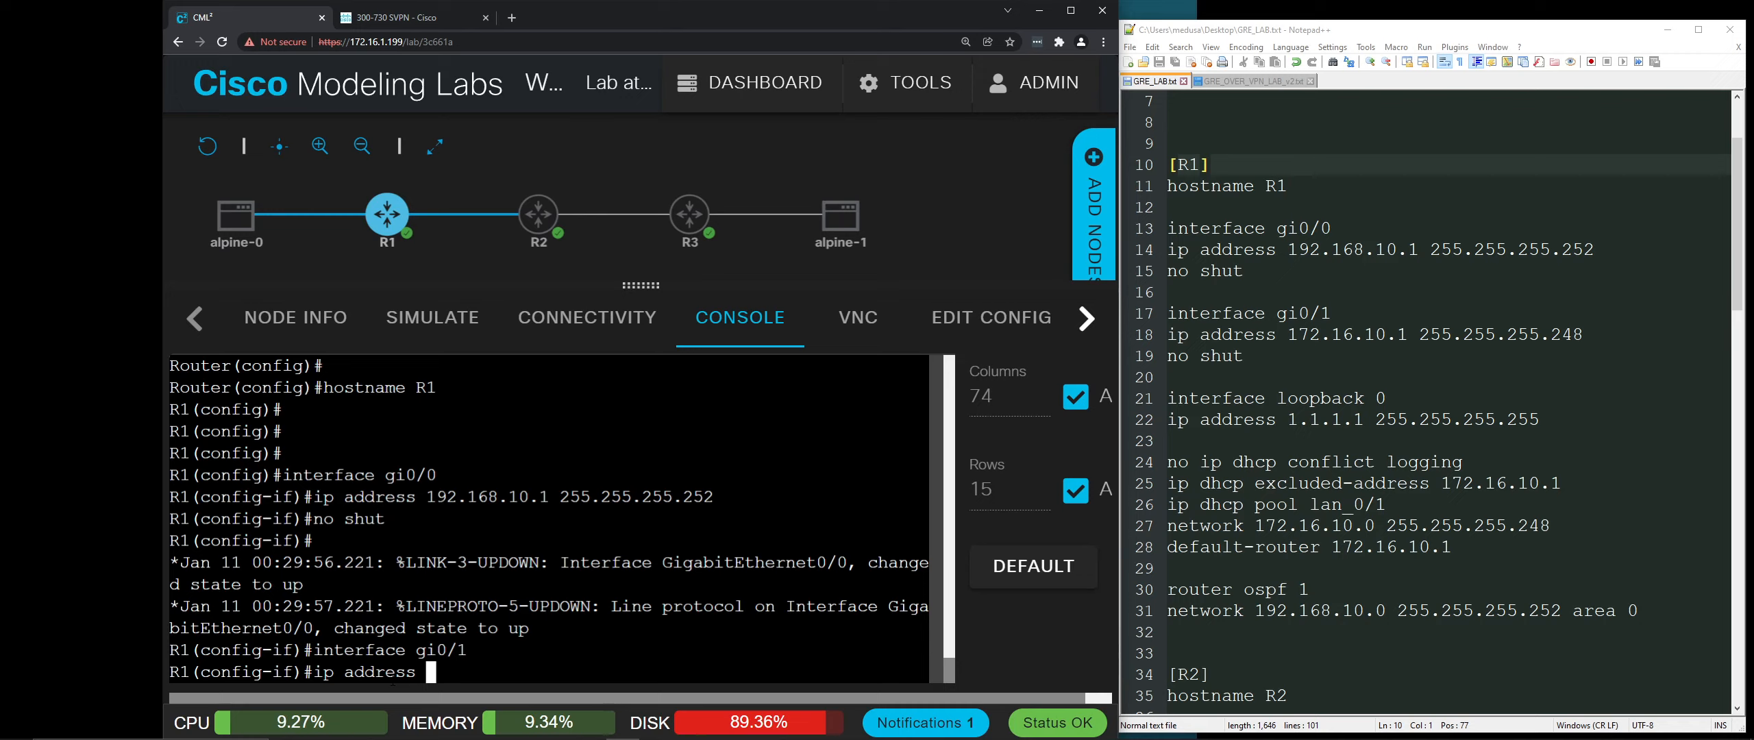
text(172.16.10.1 255)
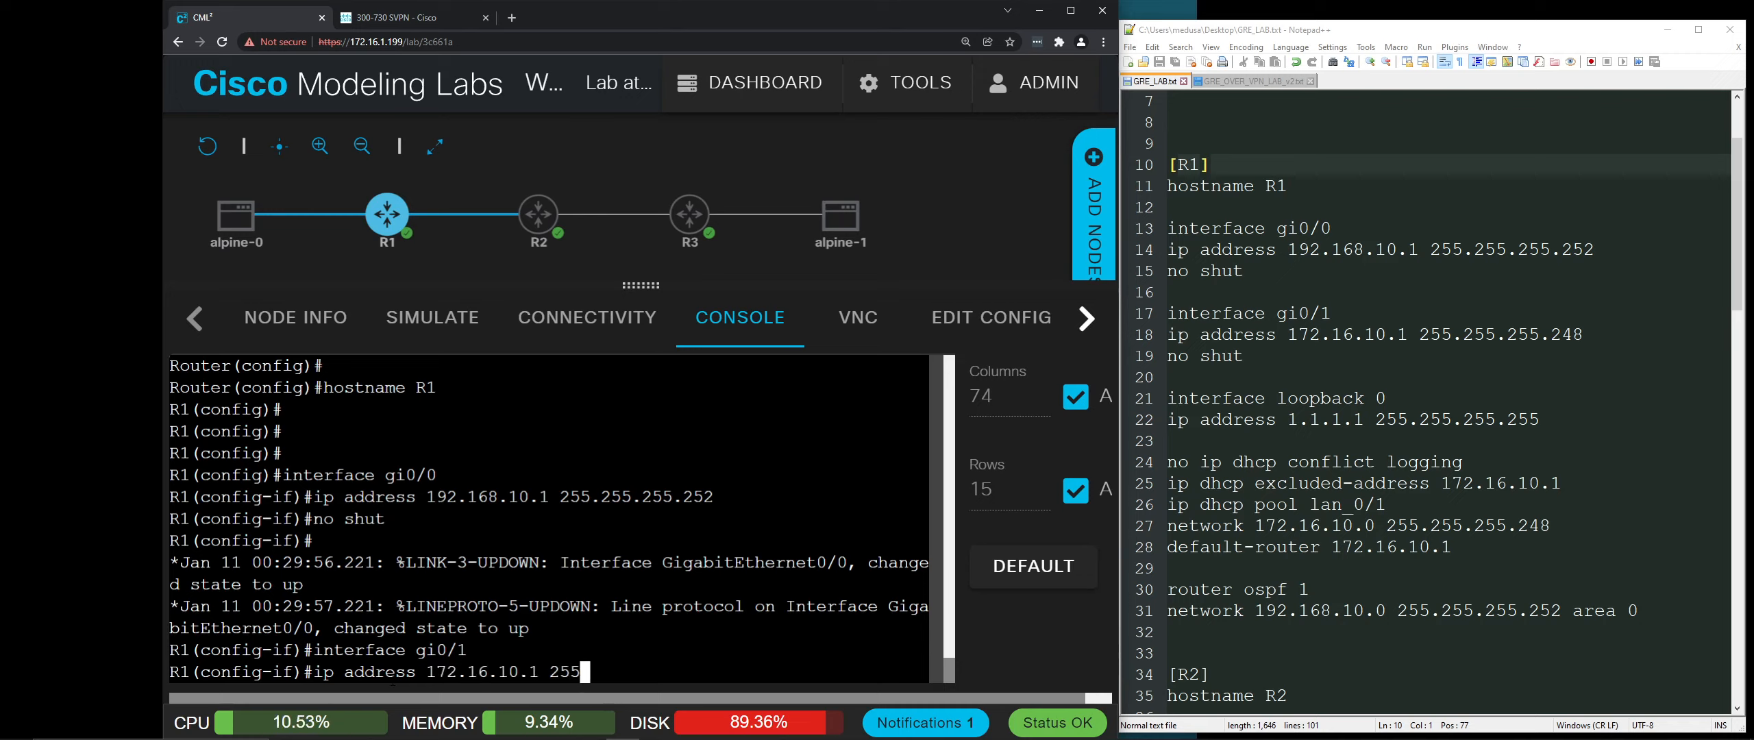
text(.255.255.255)
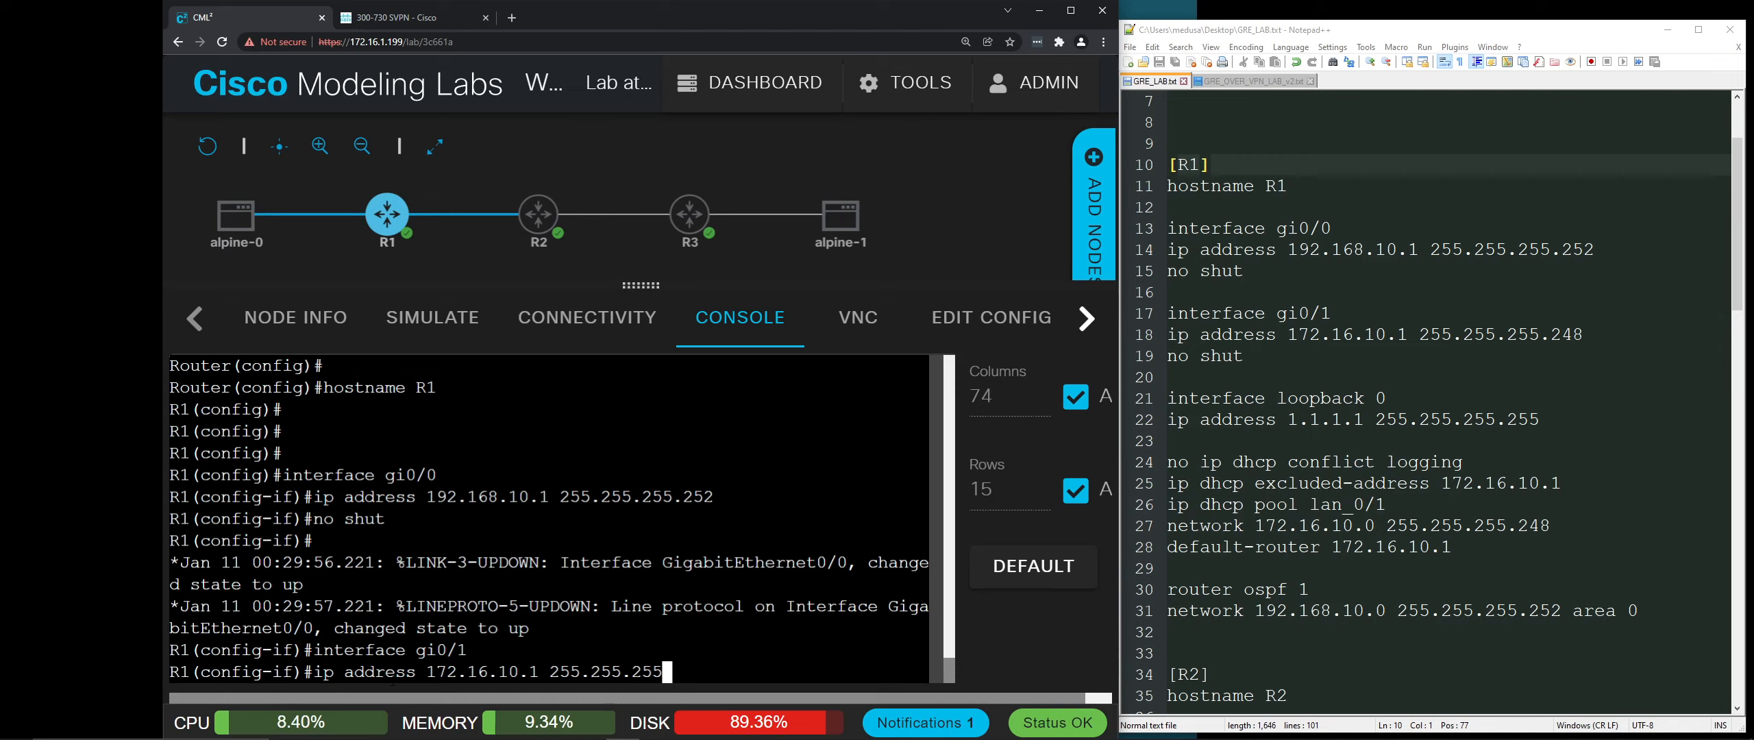
text(48)
key(Return)
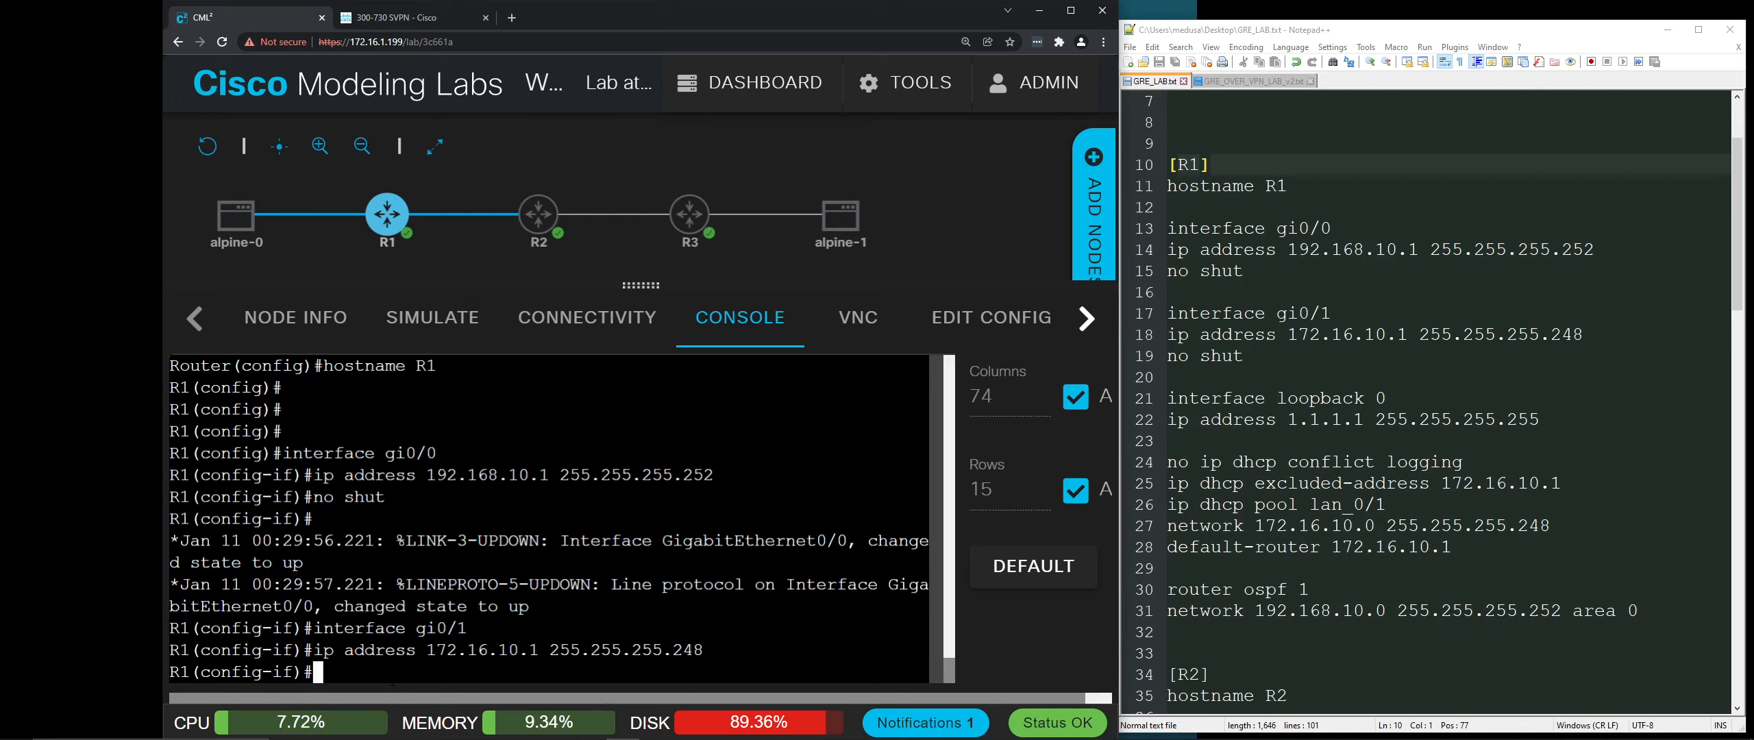
text(no shut)
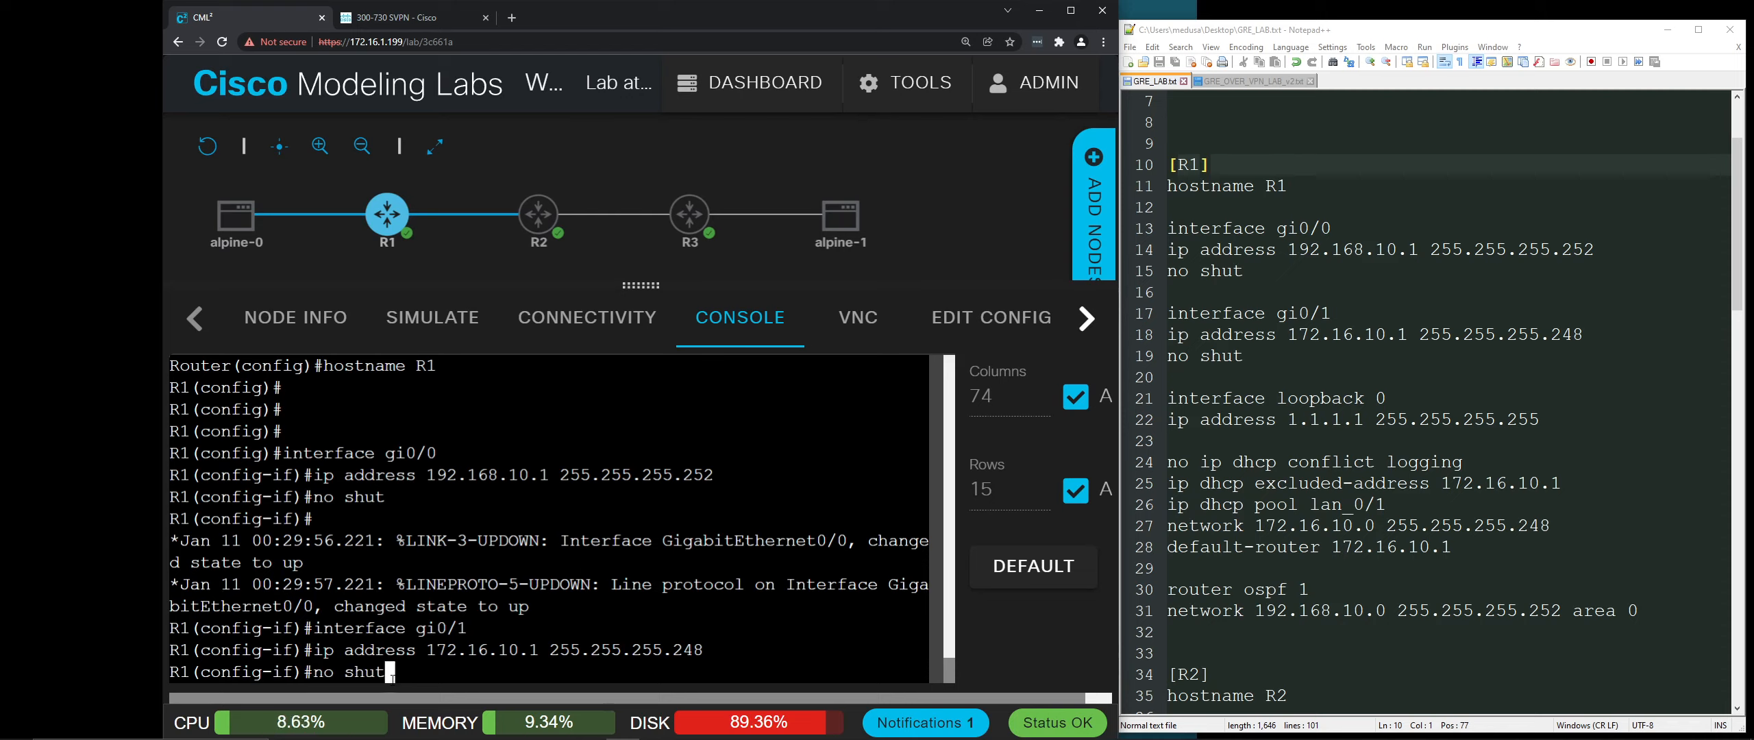
key(Return)
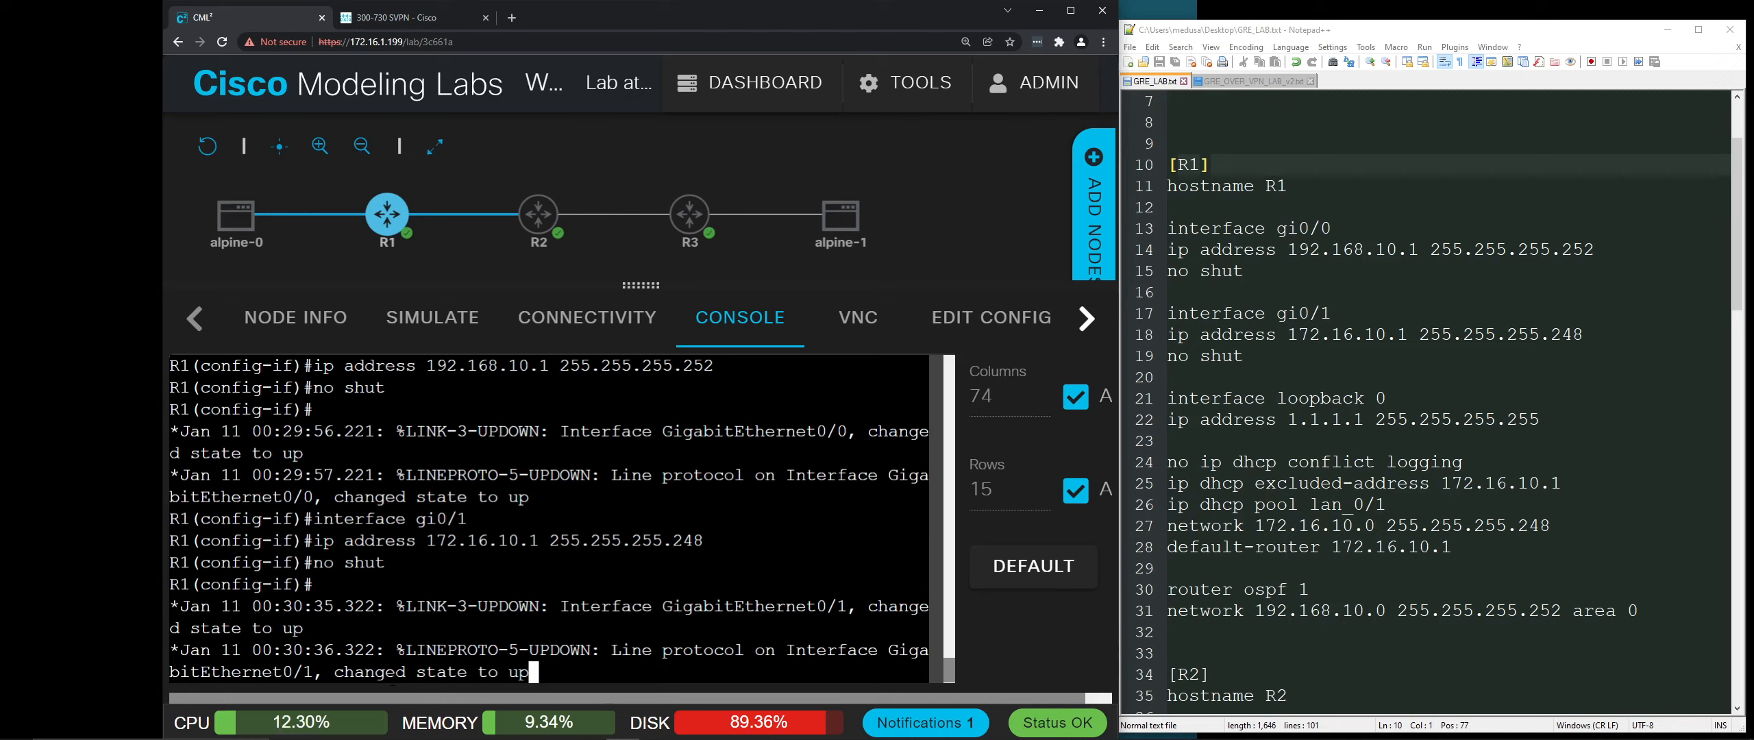
key(Return)
key(Return)
key(Return)
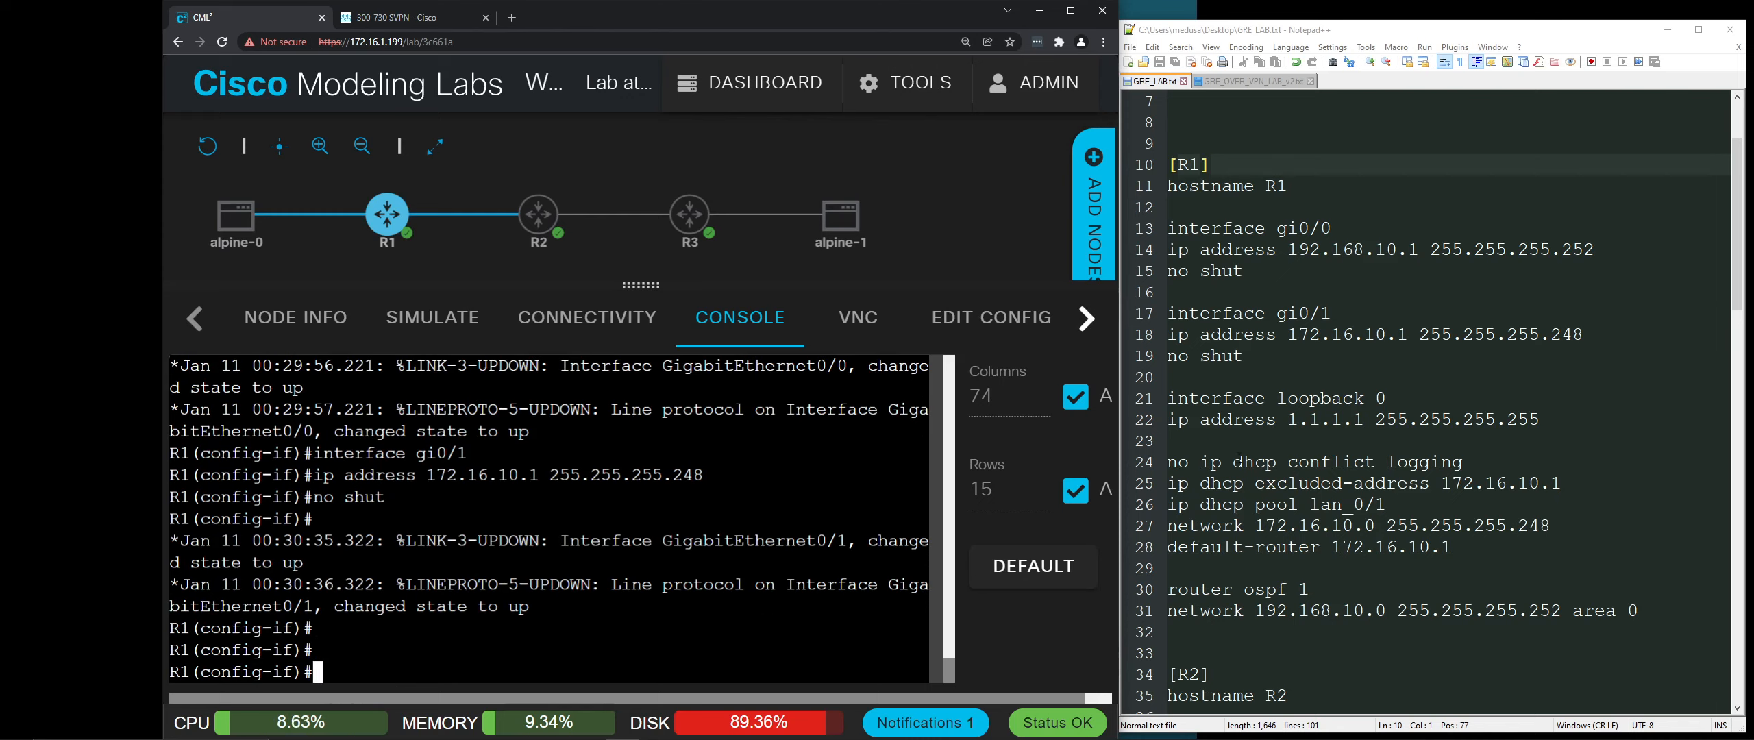
scroll(1240, 453, down, 1)
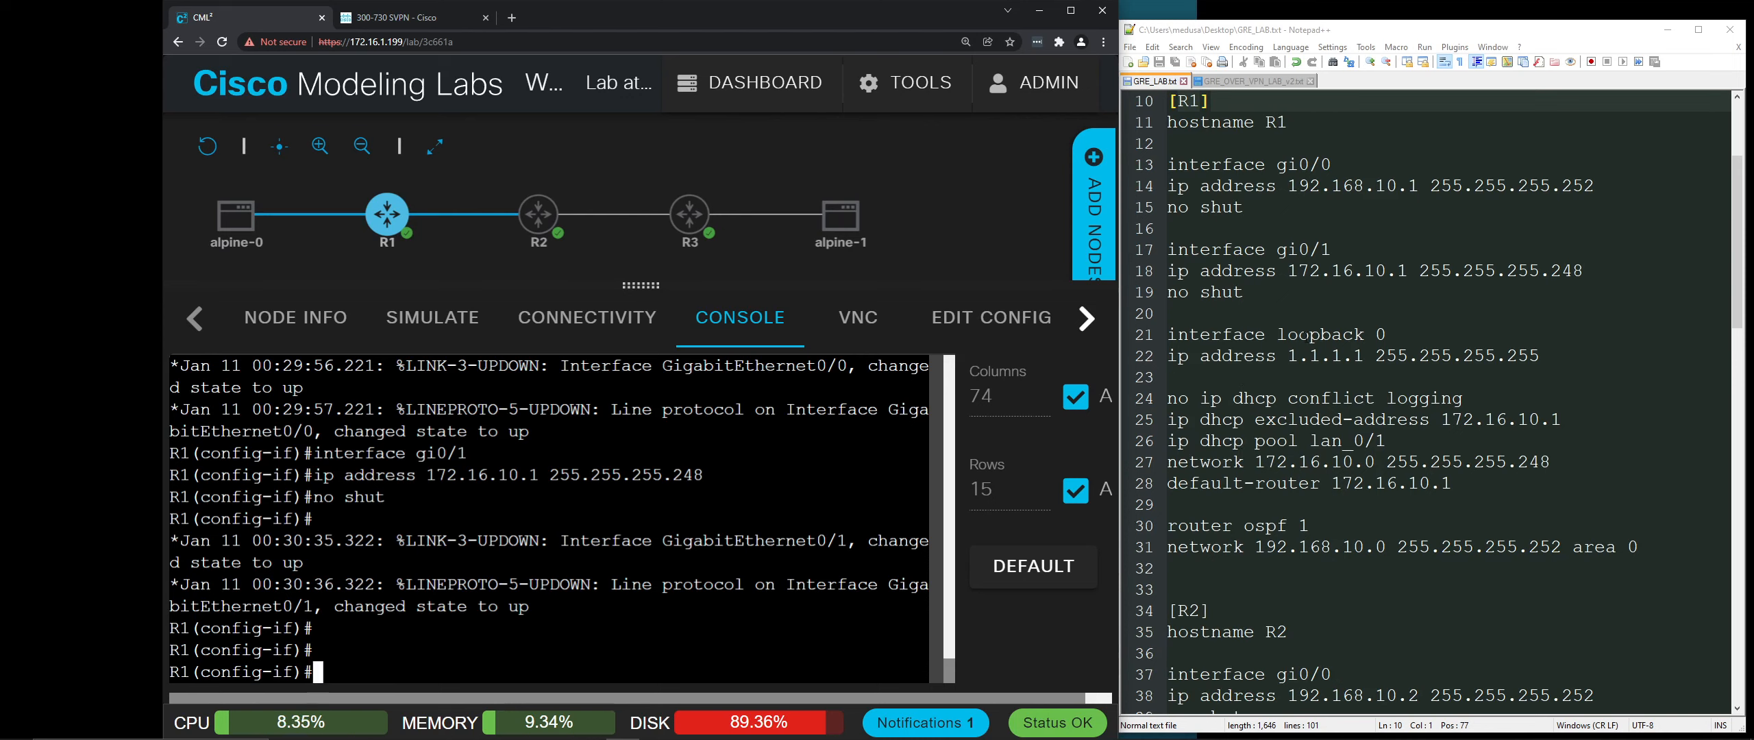
scroll(1318, 387, down, 1)
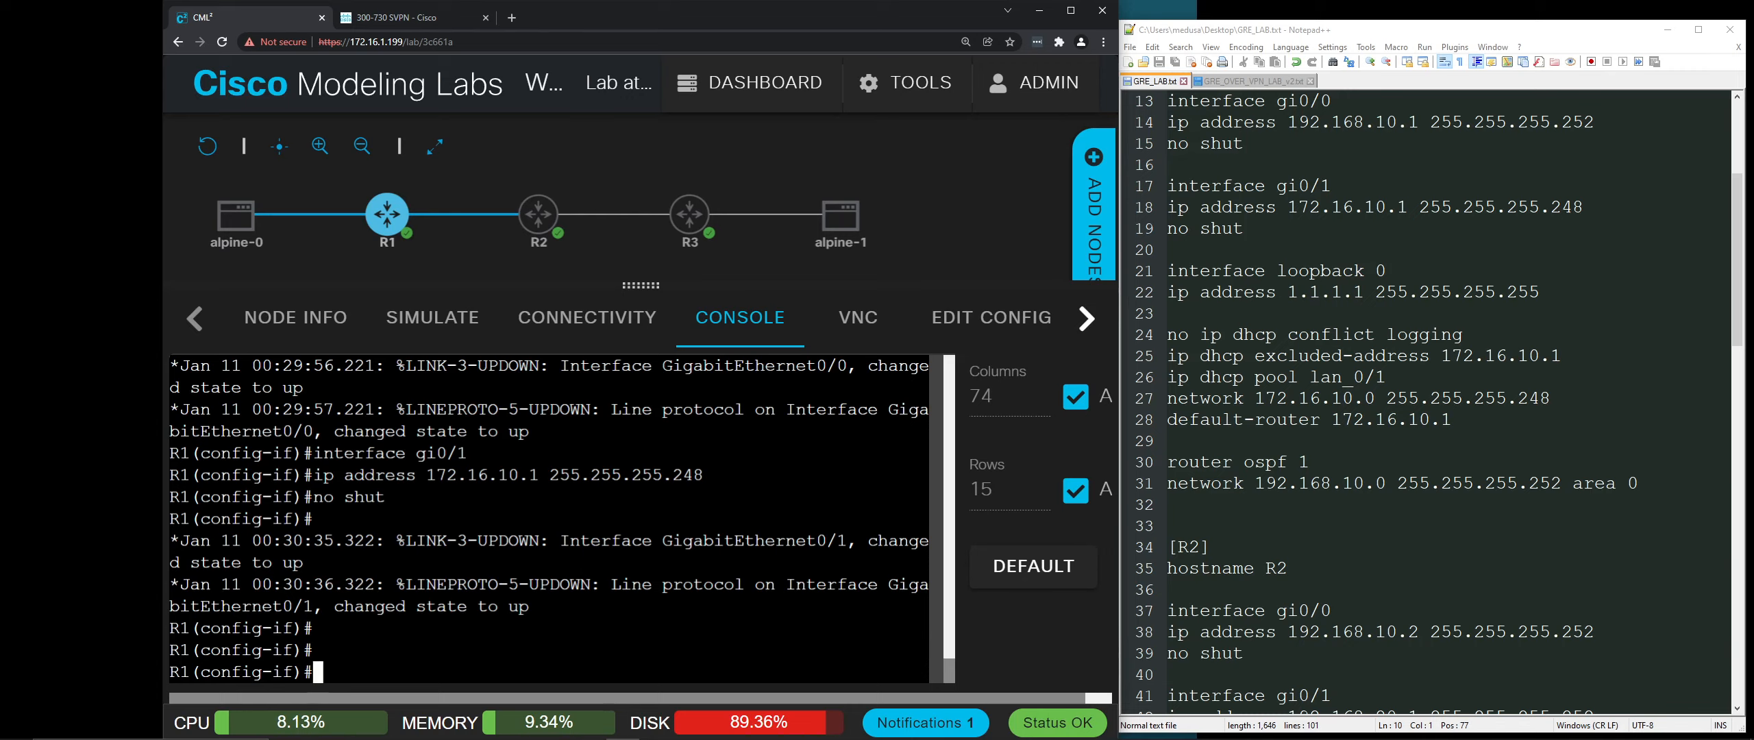
Step: Disable DHCP conflict logging on R1 and exclude 172.16.10.1 from DHCP leases
text(no ip)
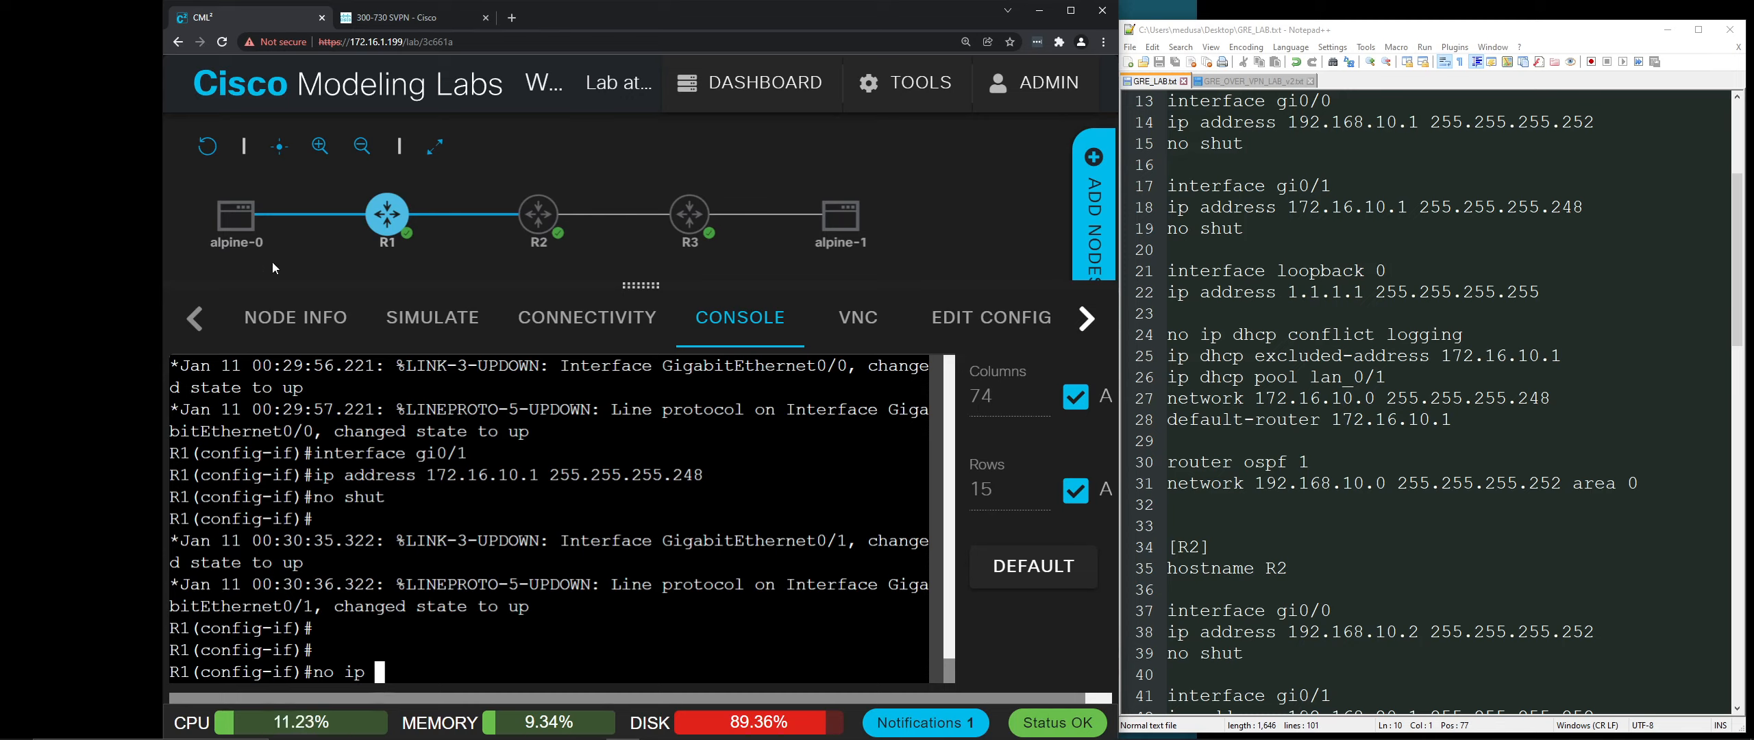
mouse_move(241, 225)
text(dhcp )
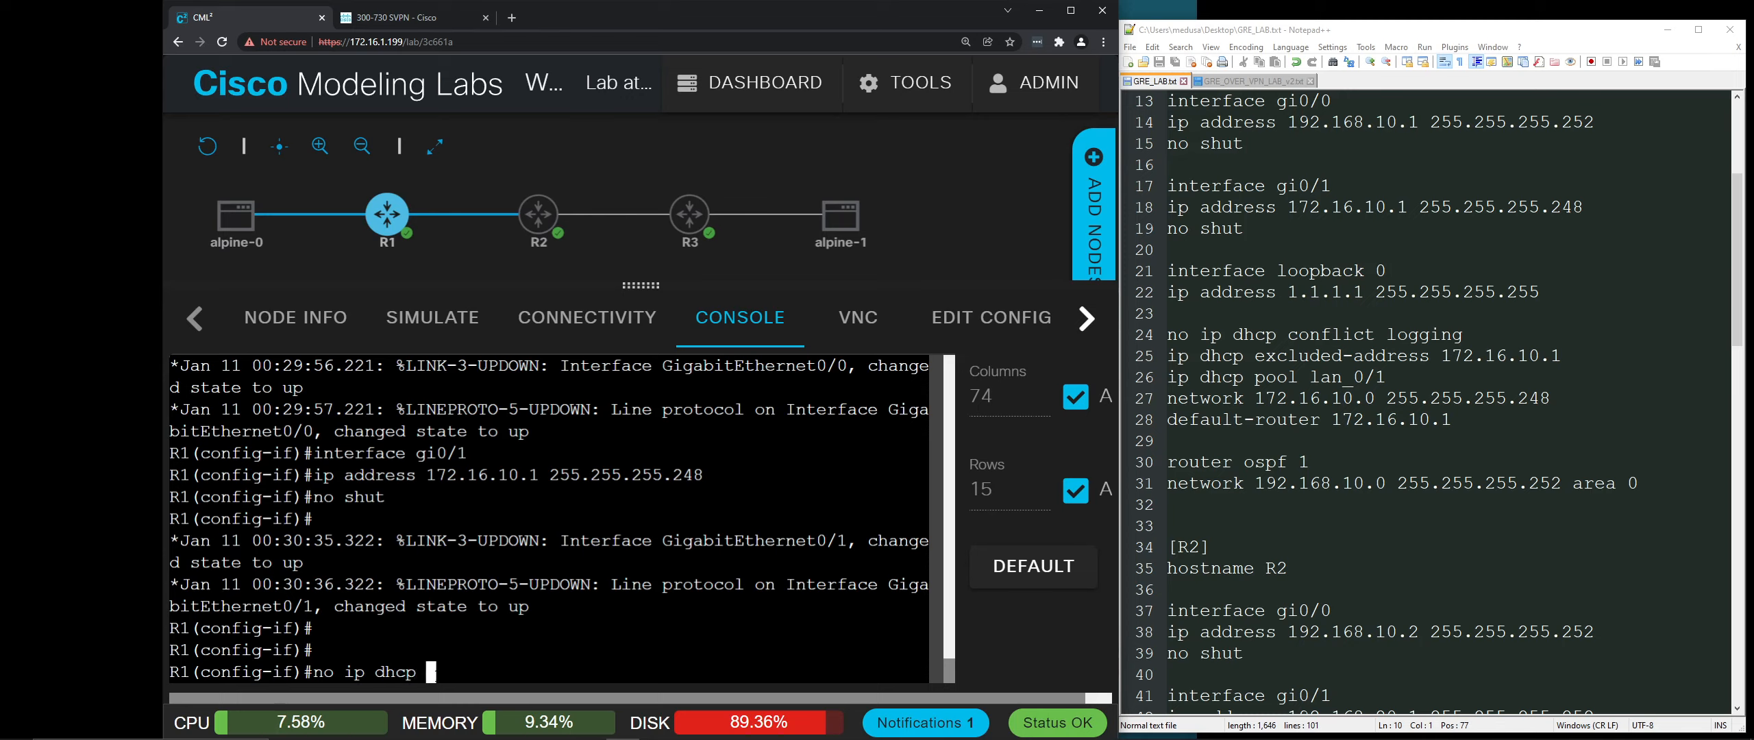
text(conflict logging)
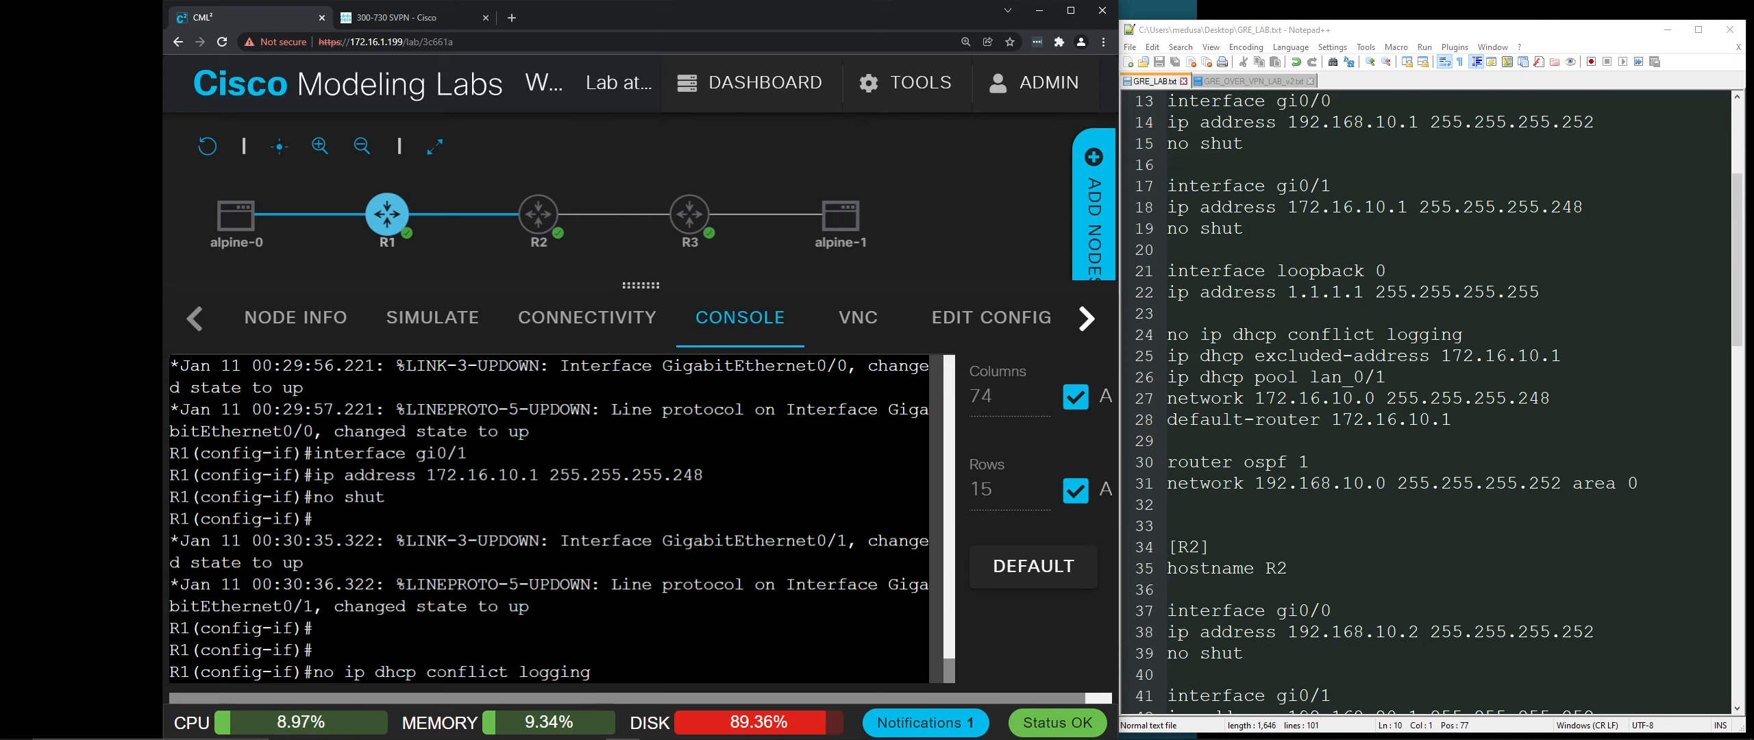
key(Return)
text(ip d)
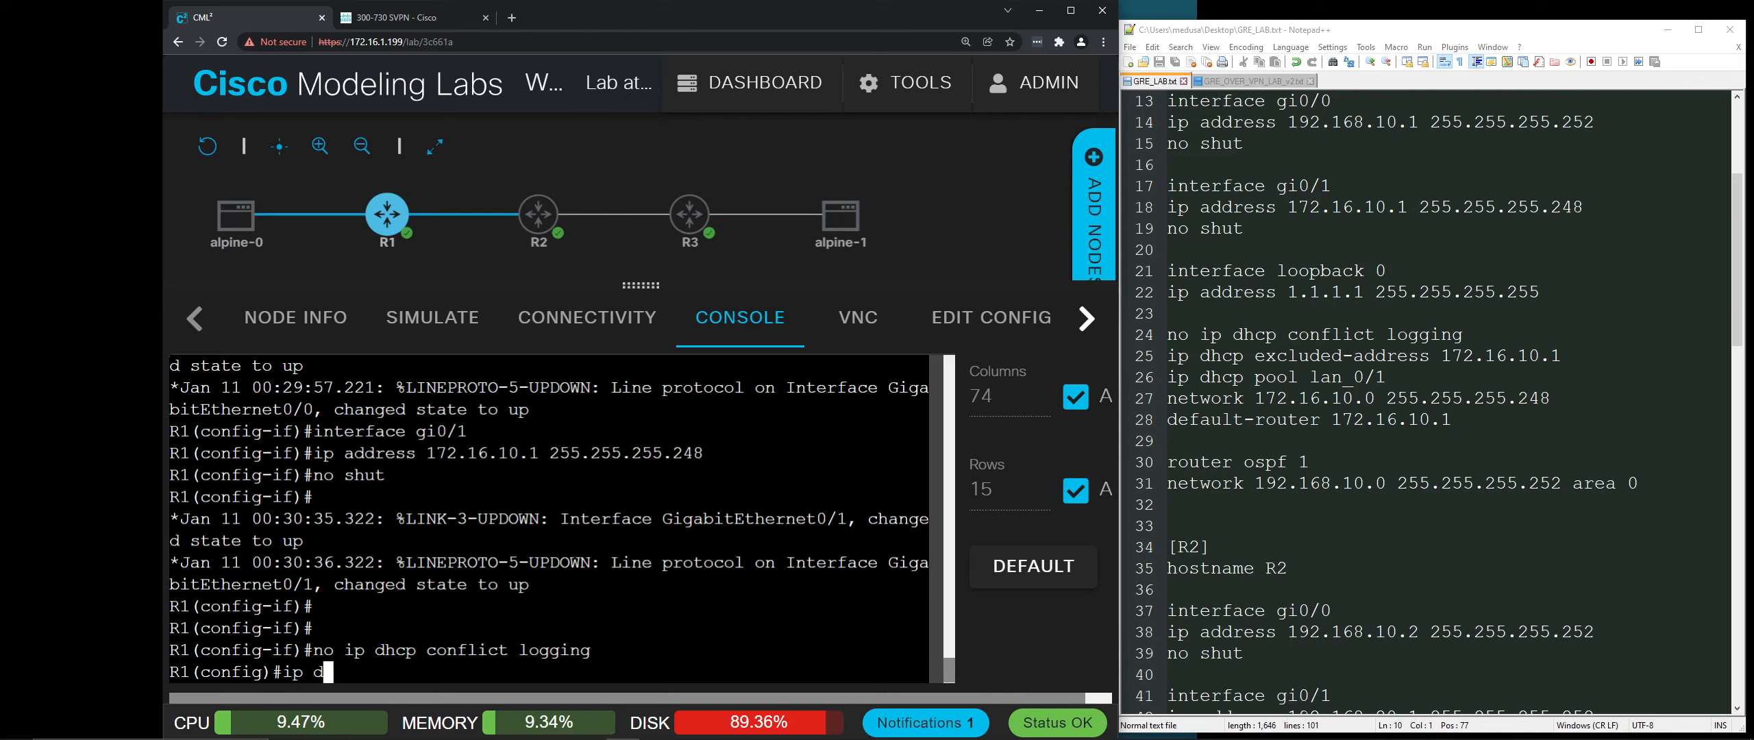
text(hcp ex)
key(Tab)
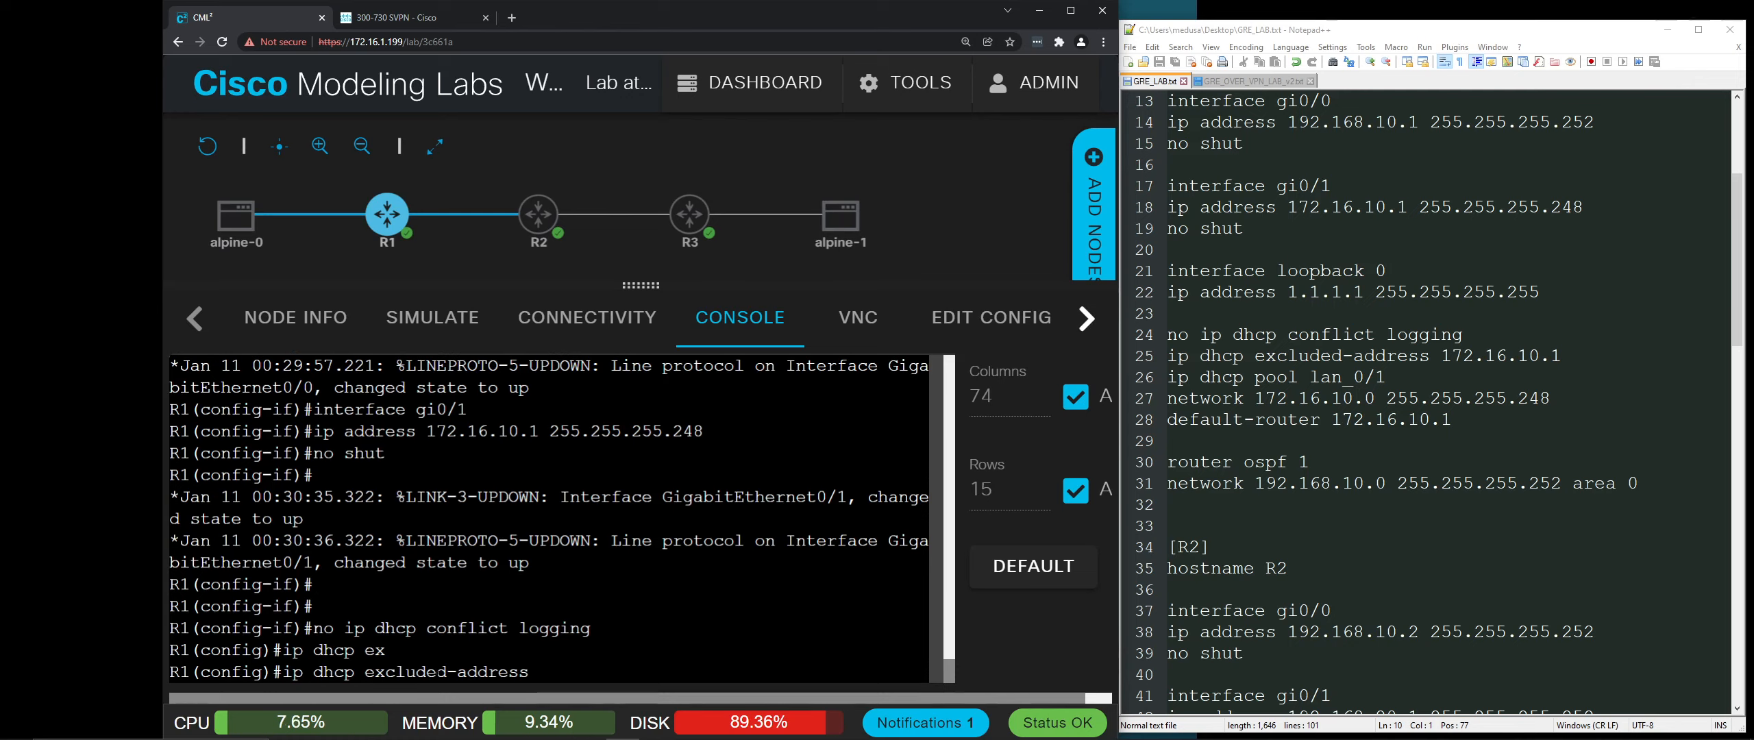
text(172.16.10.1)
key(Return)
Step: Create DHCP pool lan_0/1 for 172.16.10.0 255.255.255.248 with default-router 172.16.10.1, then exit
mouse_move(358, 223)
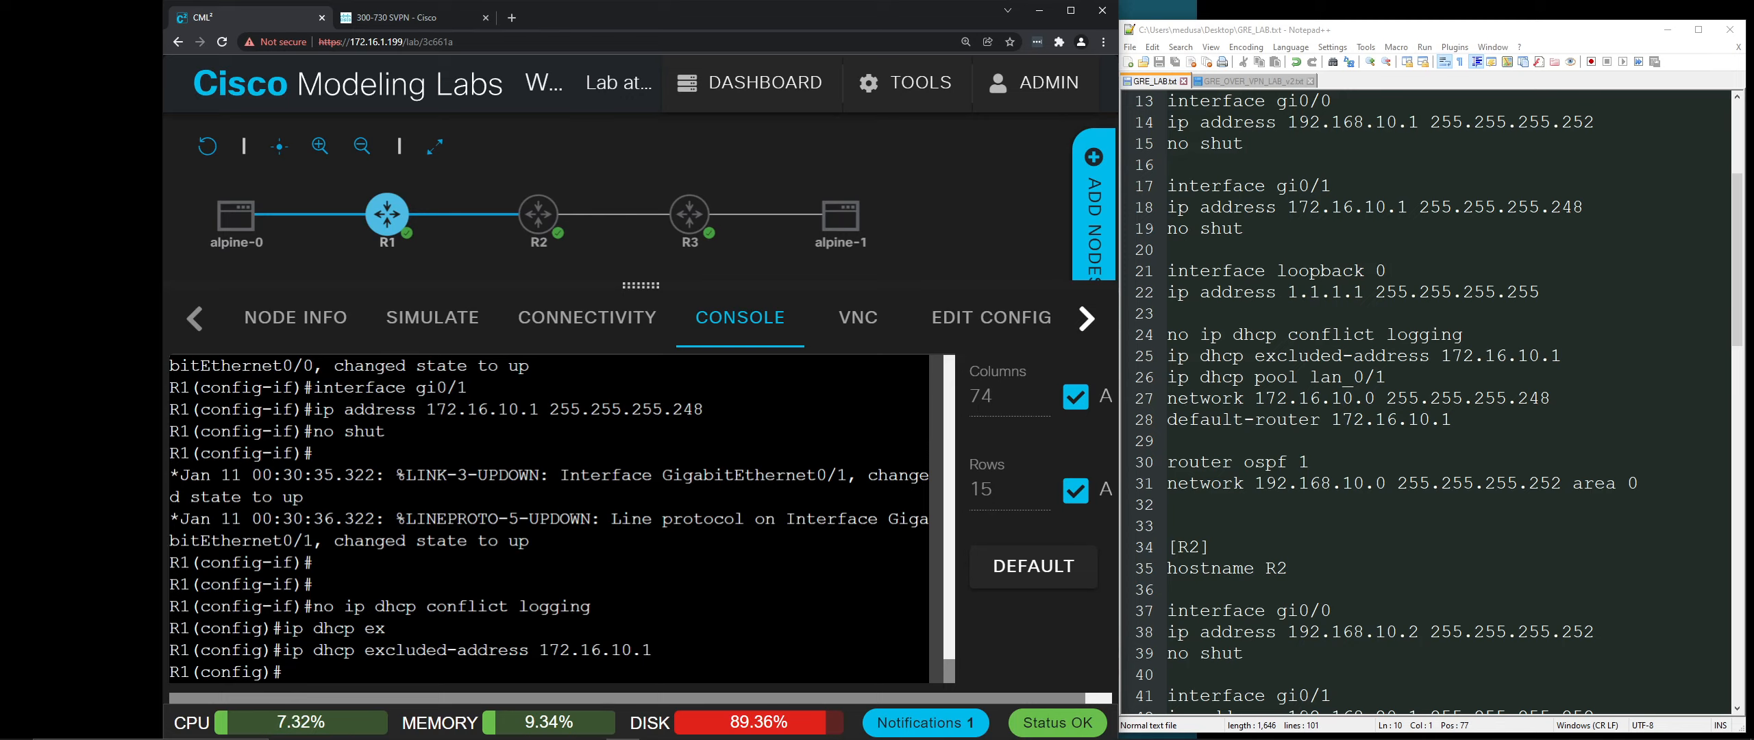
text(ip dhcp pool lan)
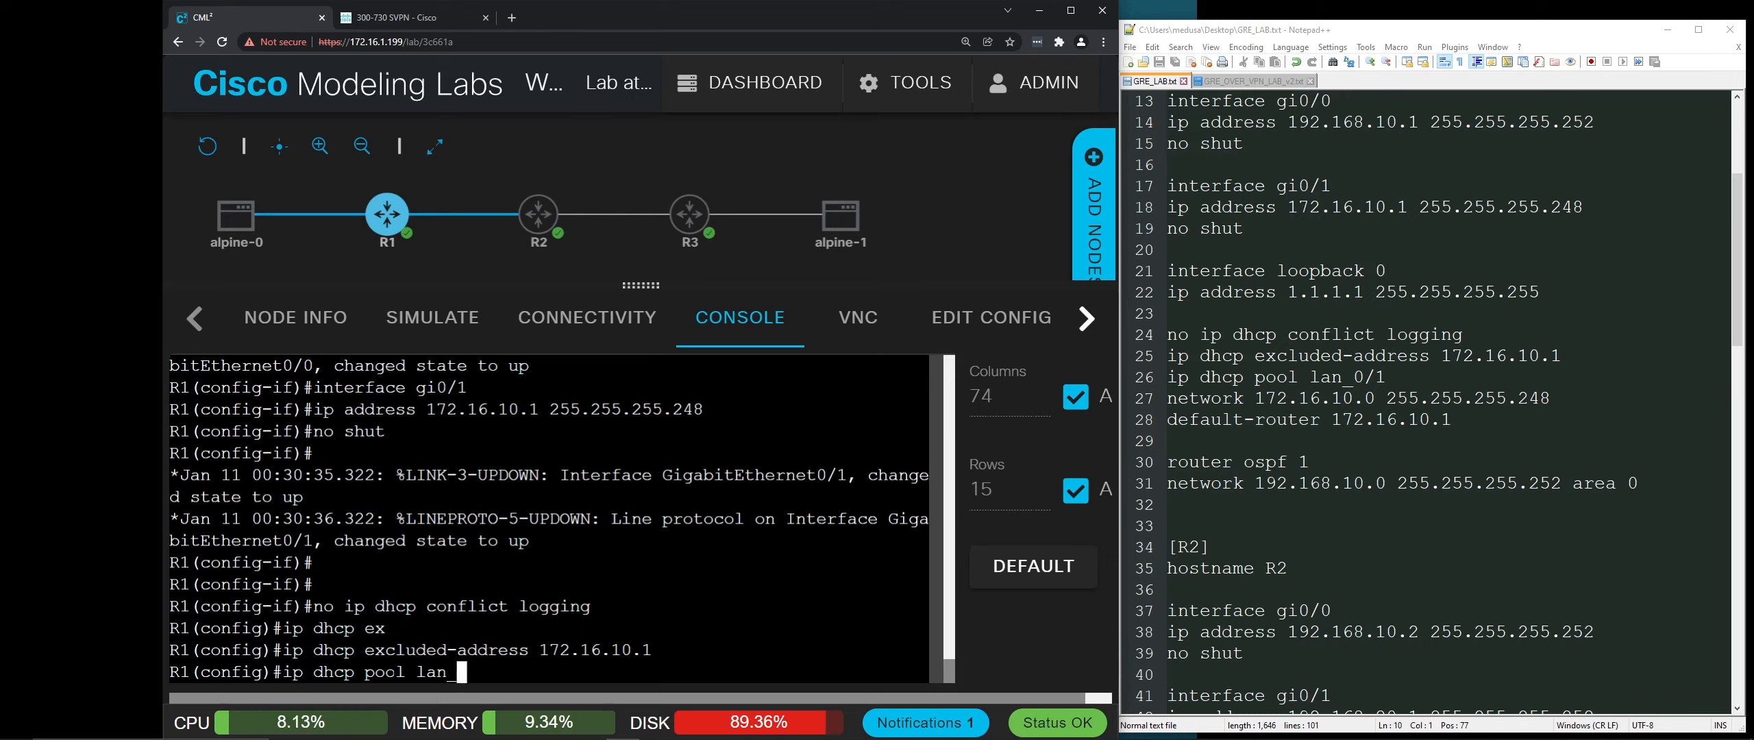
text(_0/1)
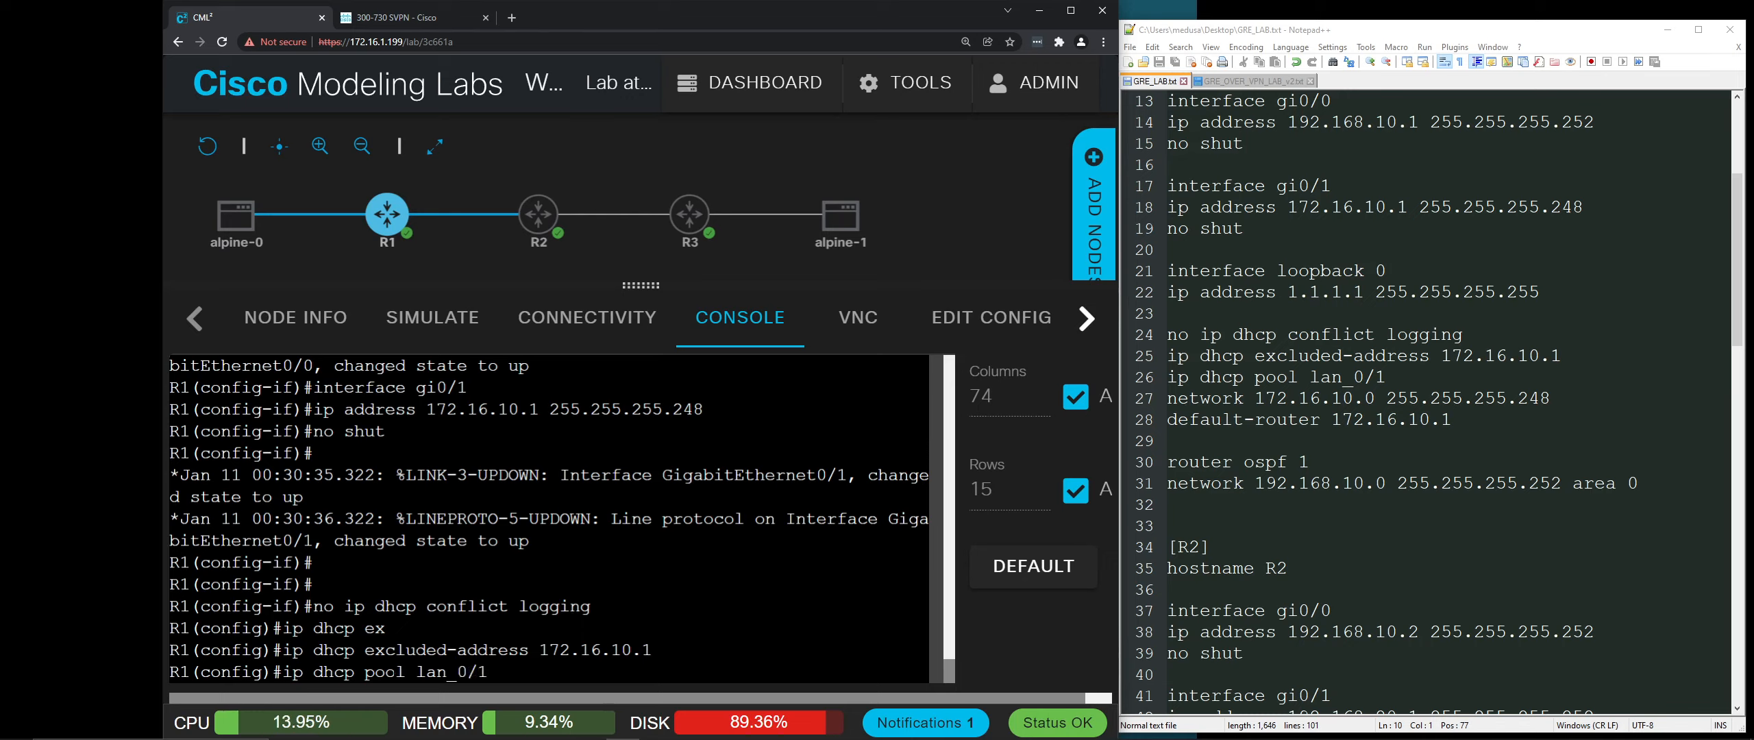
key(Return)
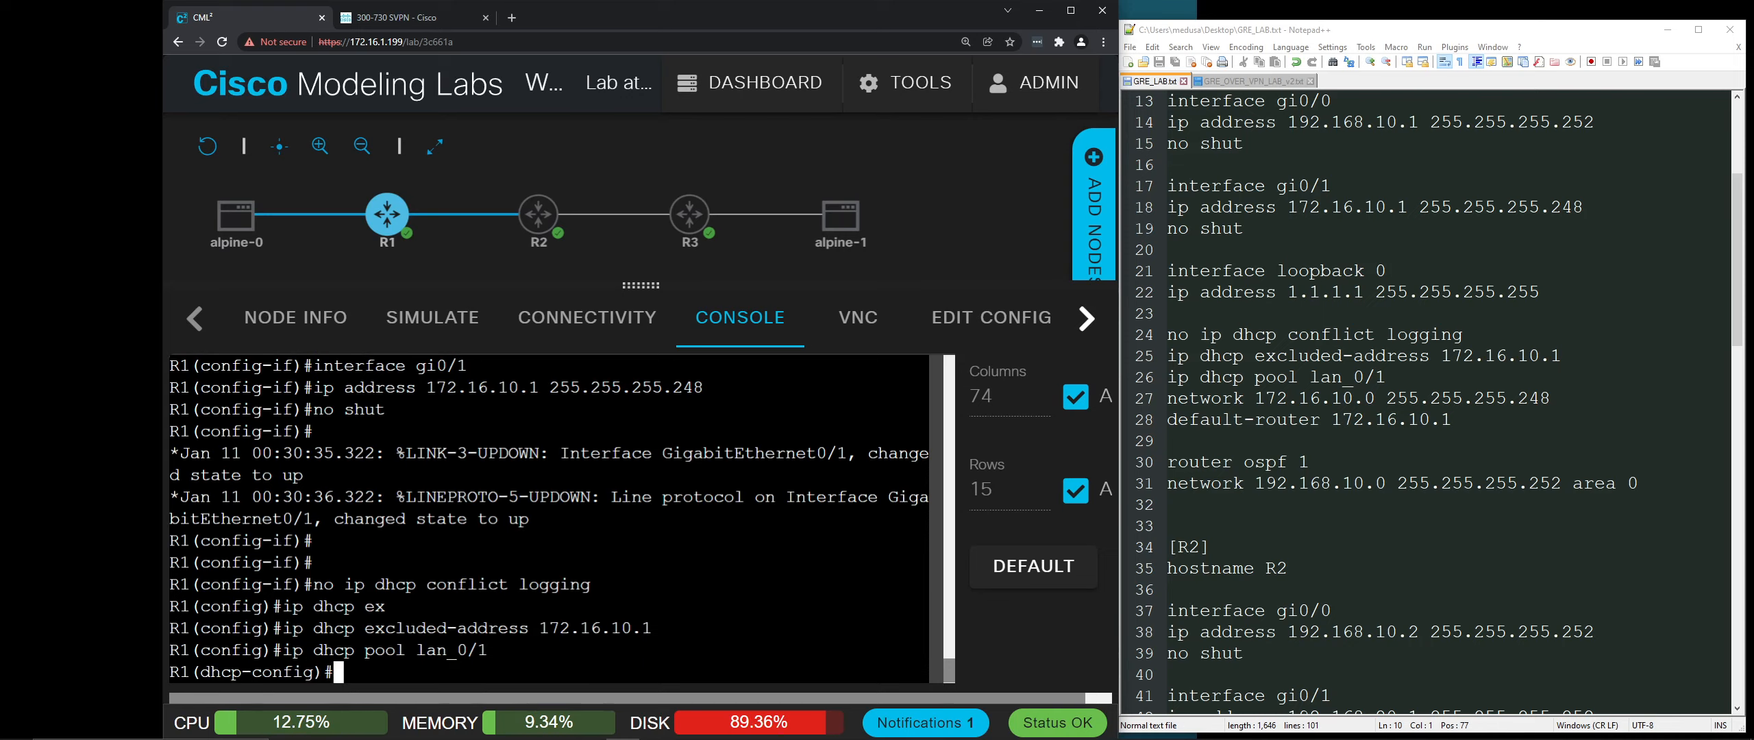
text(netw)
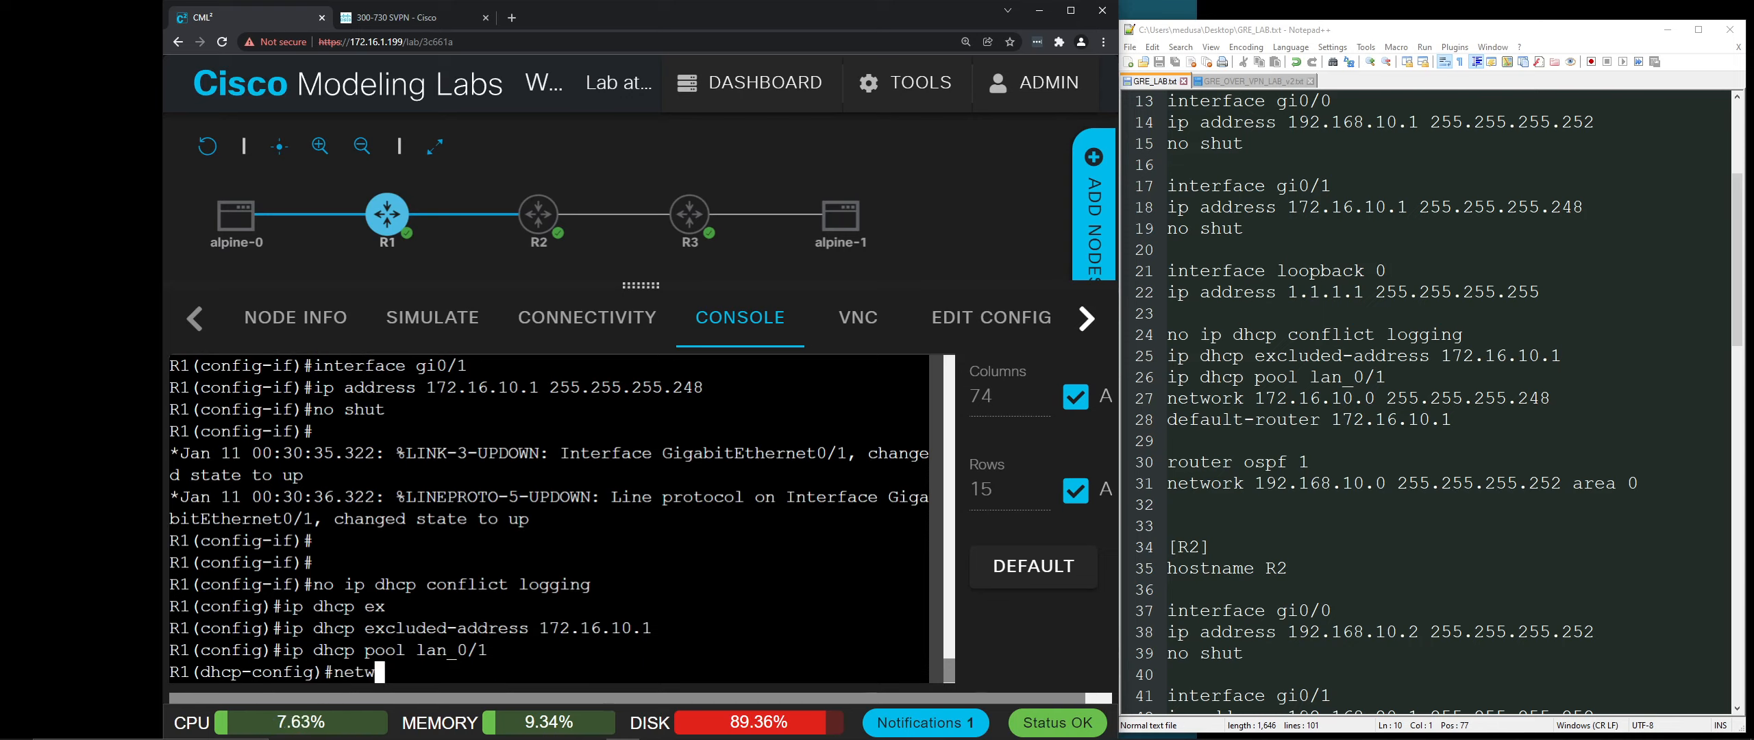
text(ork 172.16.10.0 255.255.2)
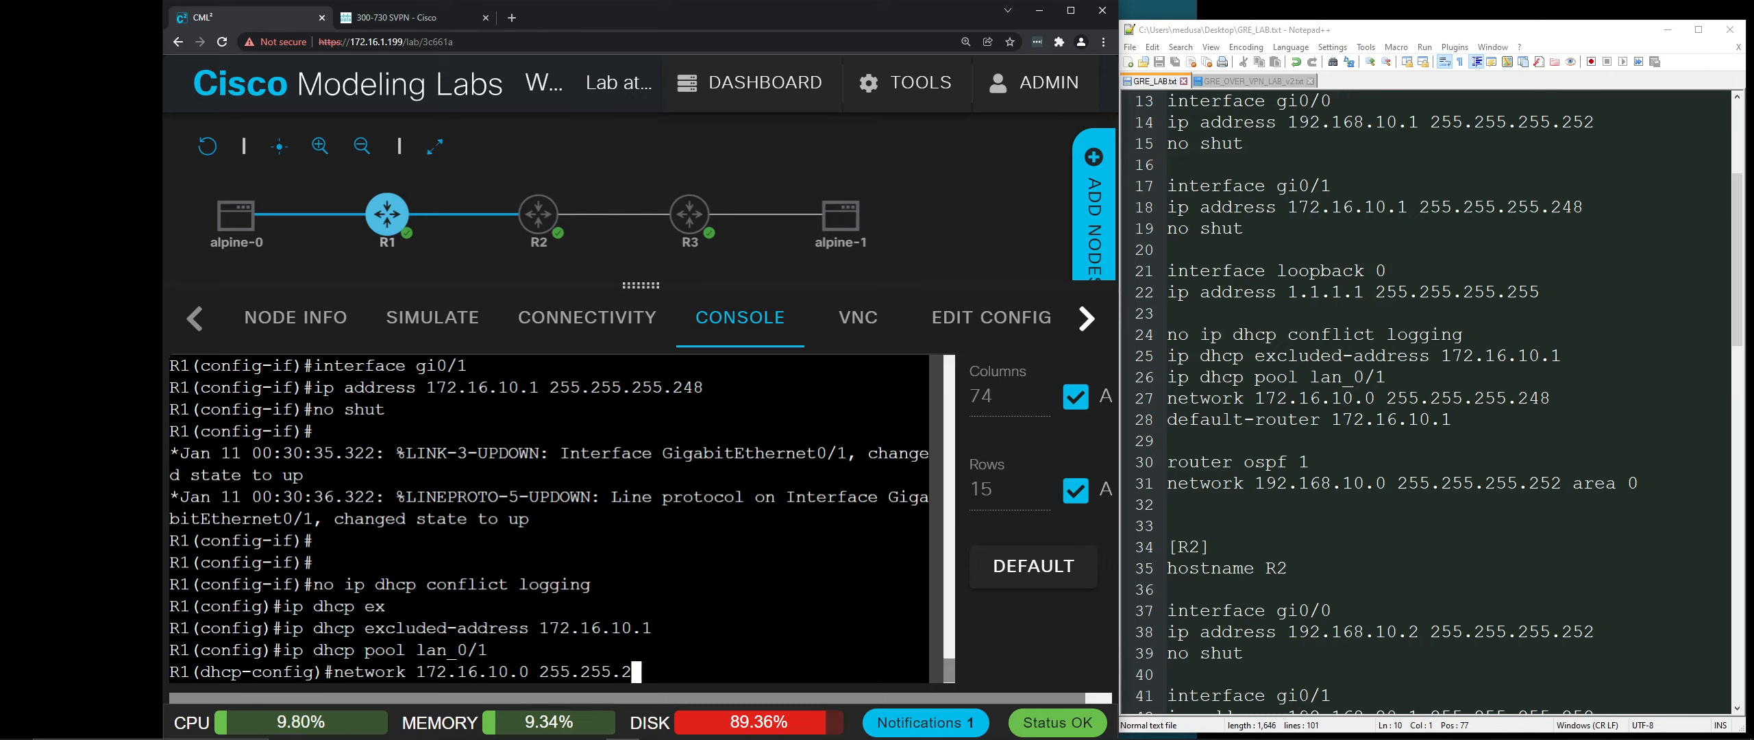
text(55.248)
key(Return)
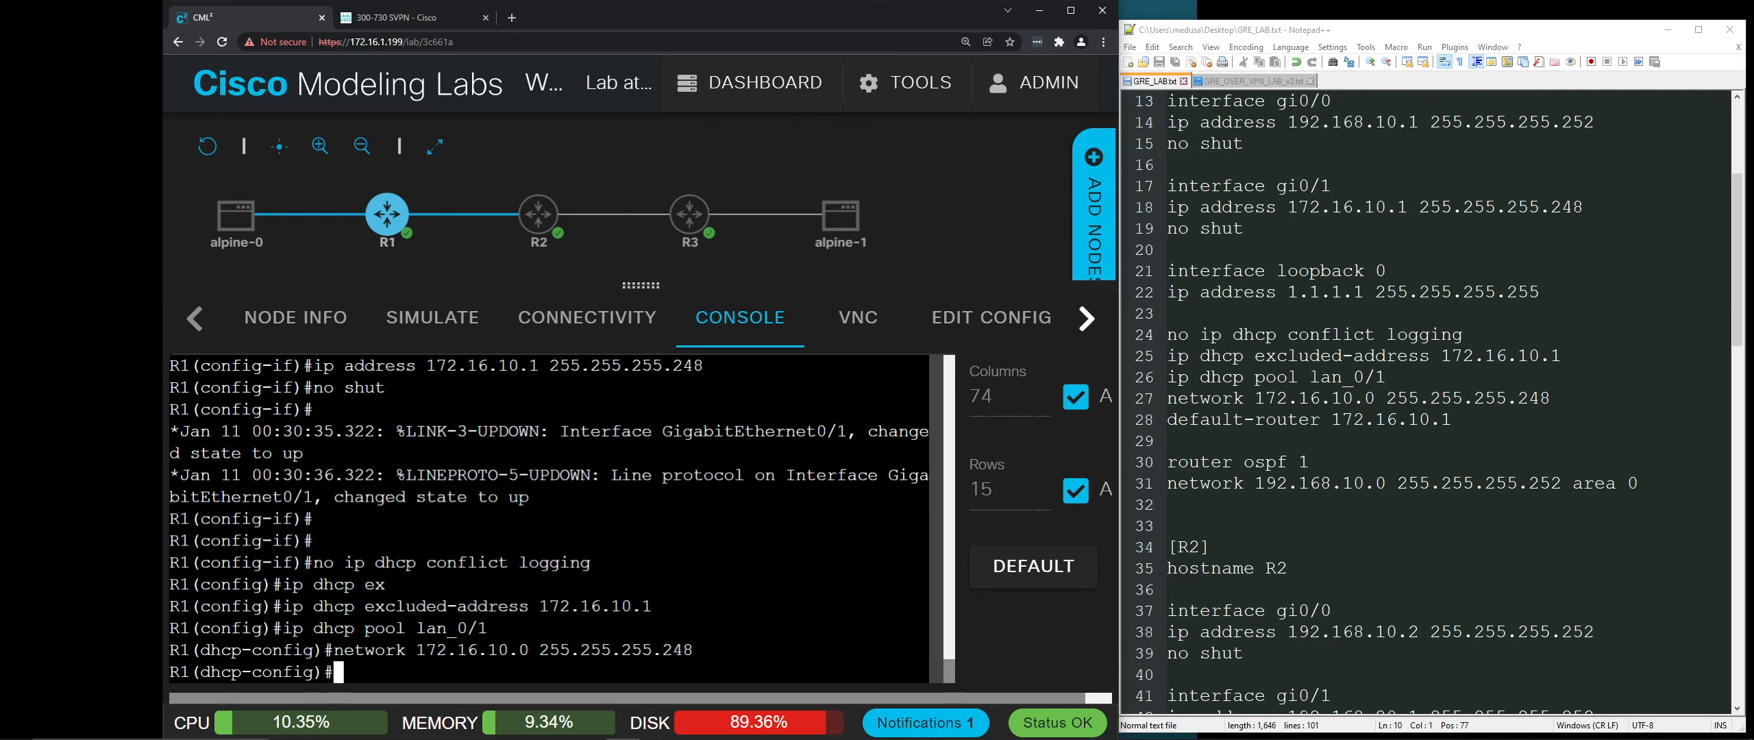
text(default)
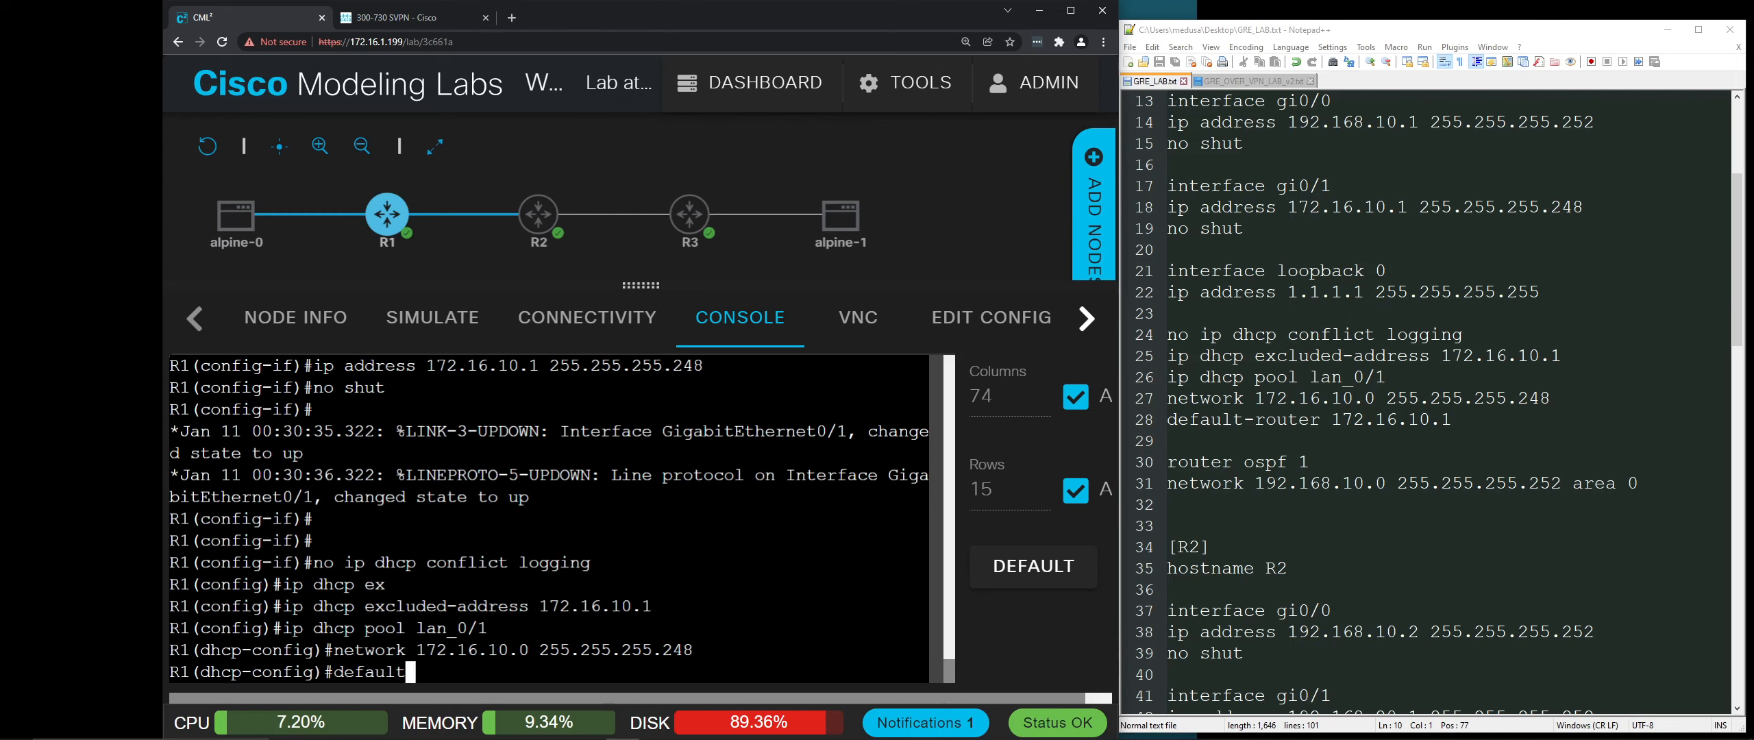
text(-router)
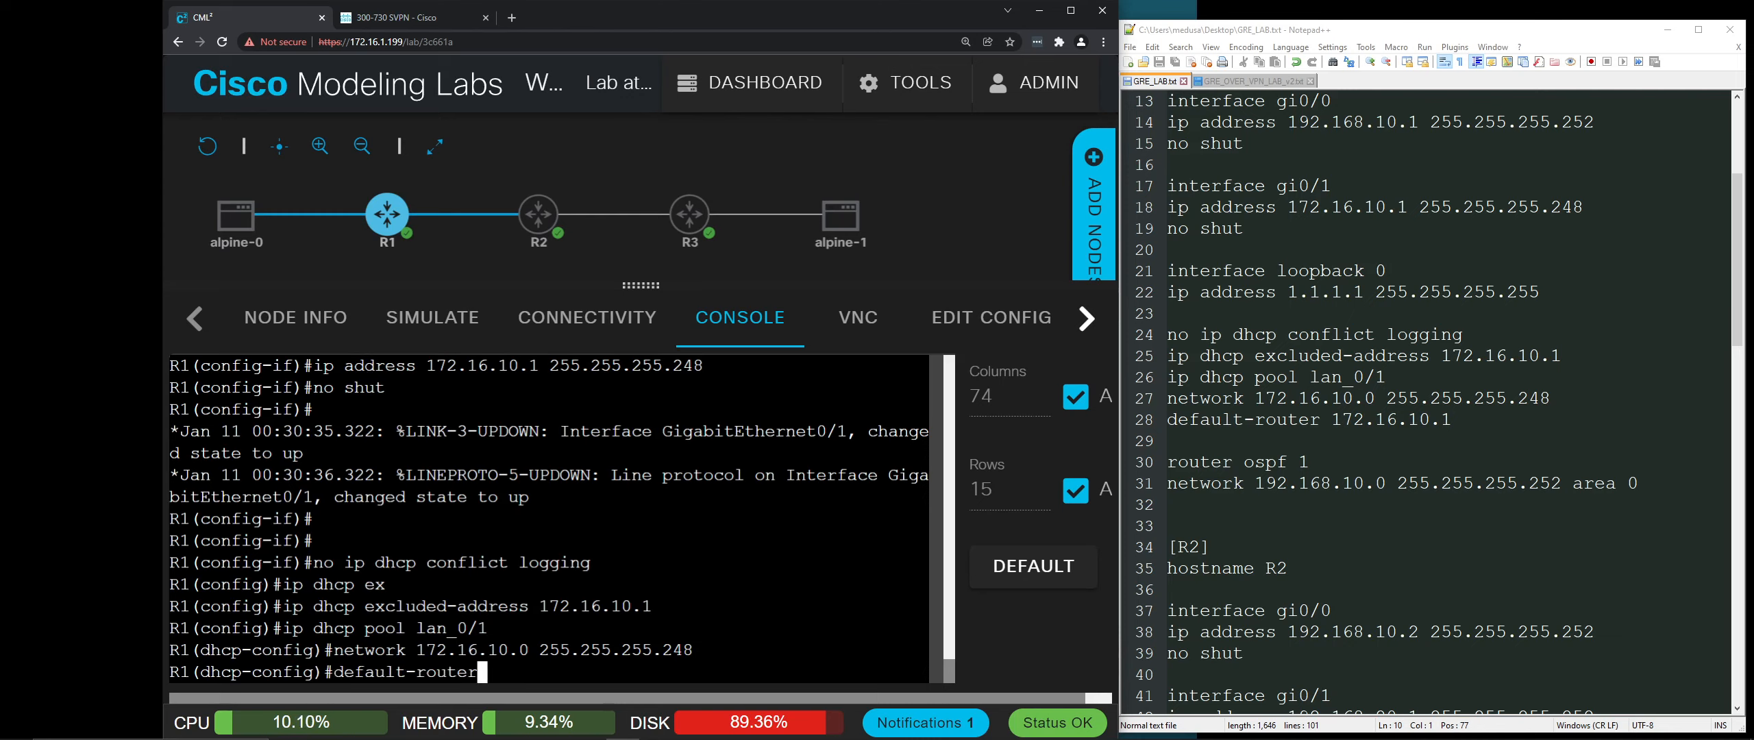
text( 172.16.10.1)
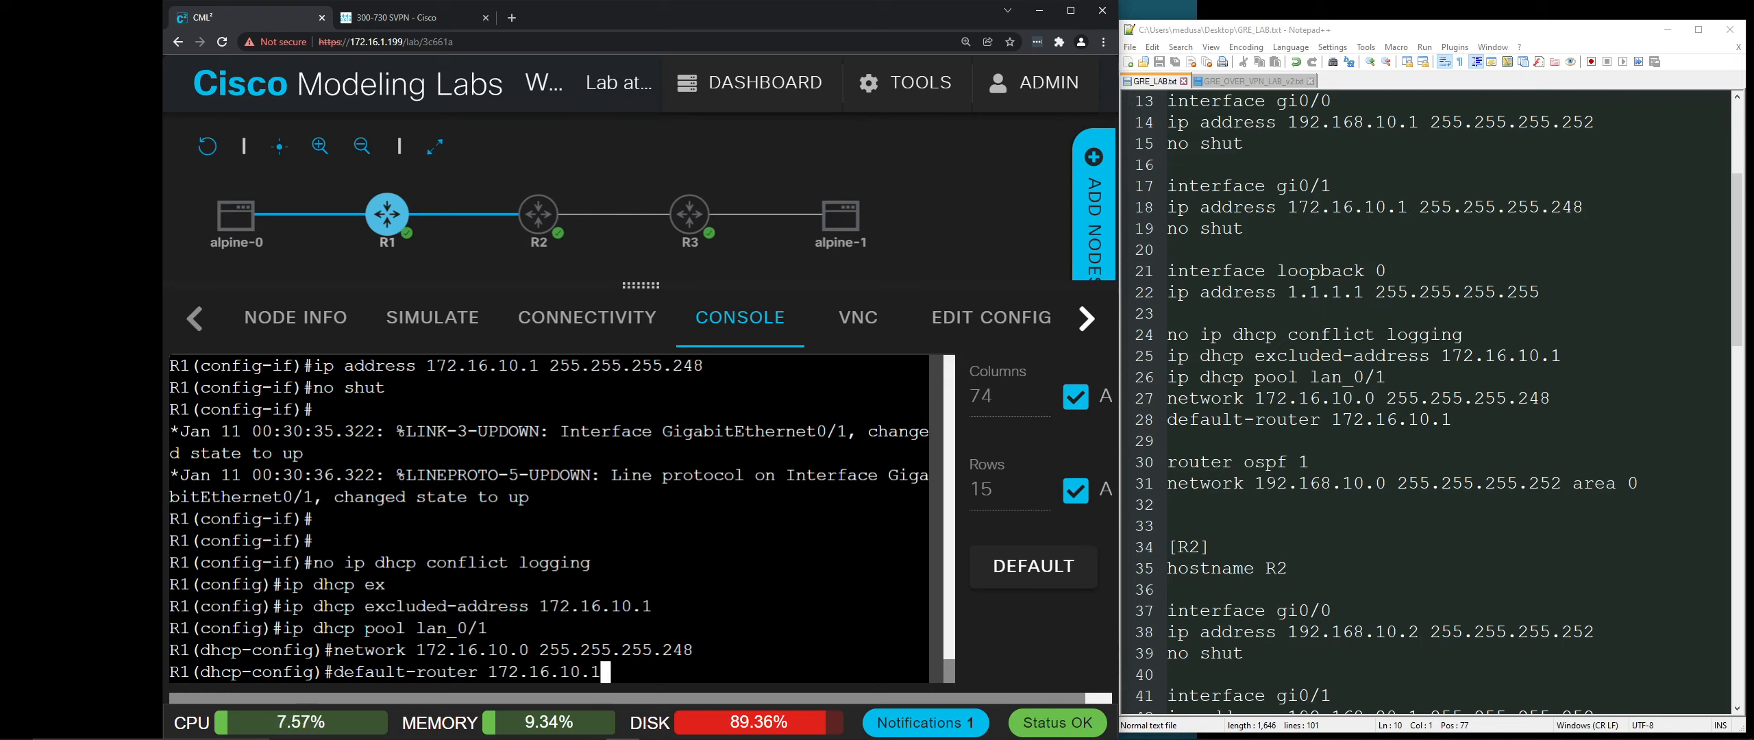
key(Return)
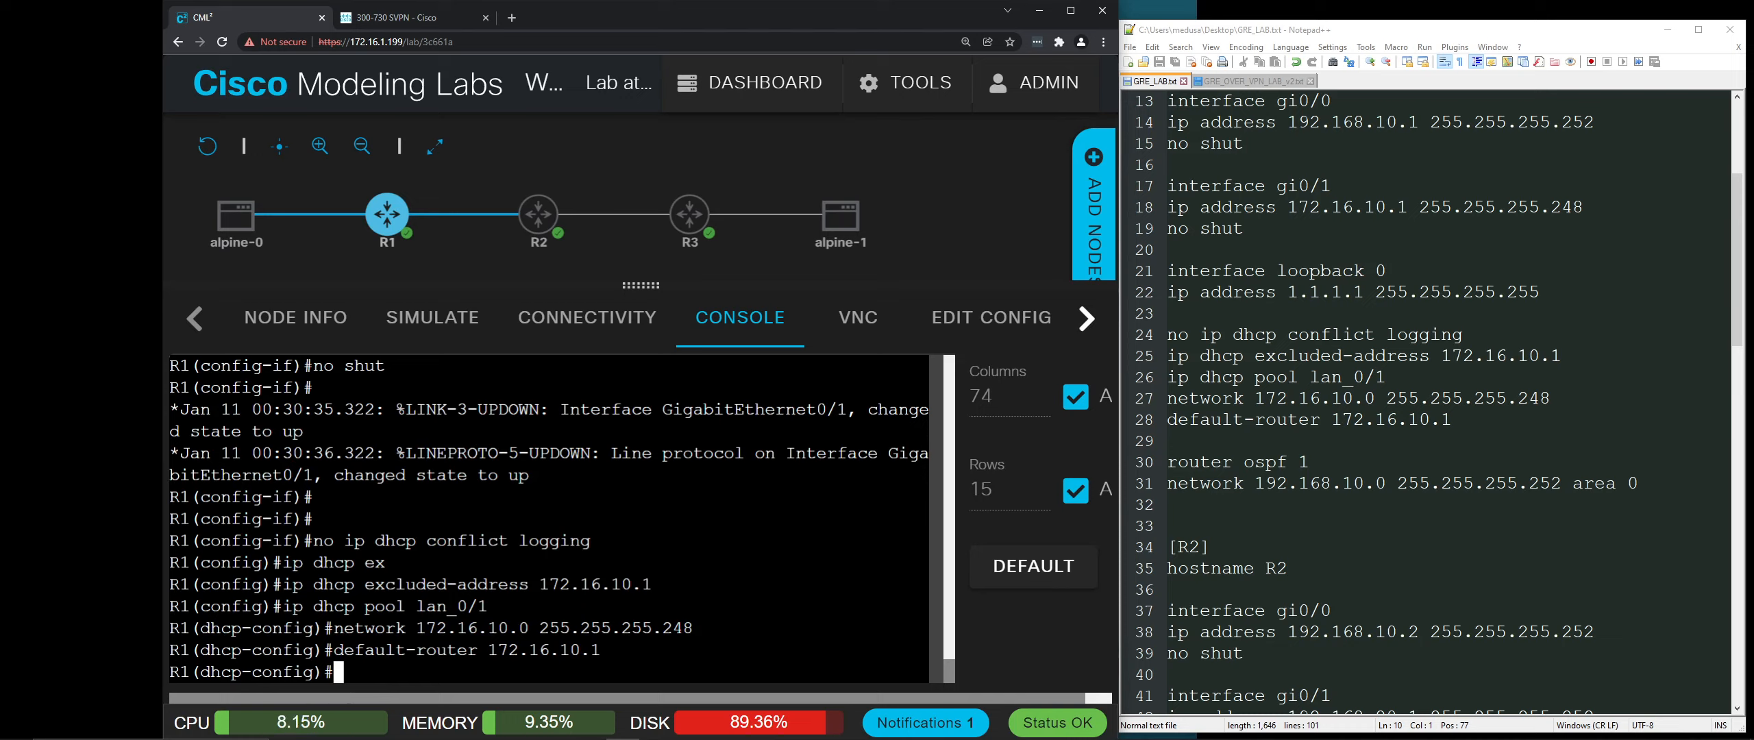
text(exit)
key(Return)
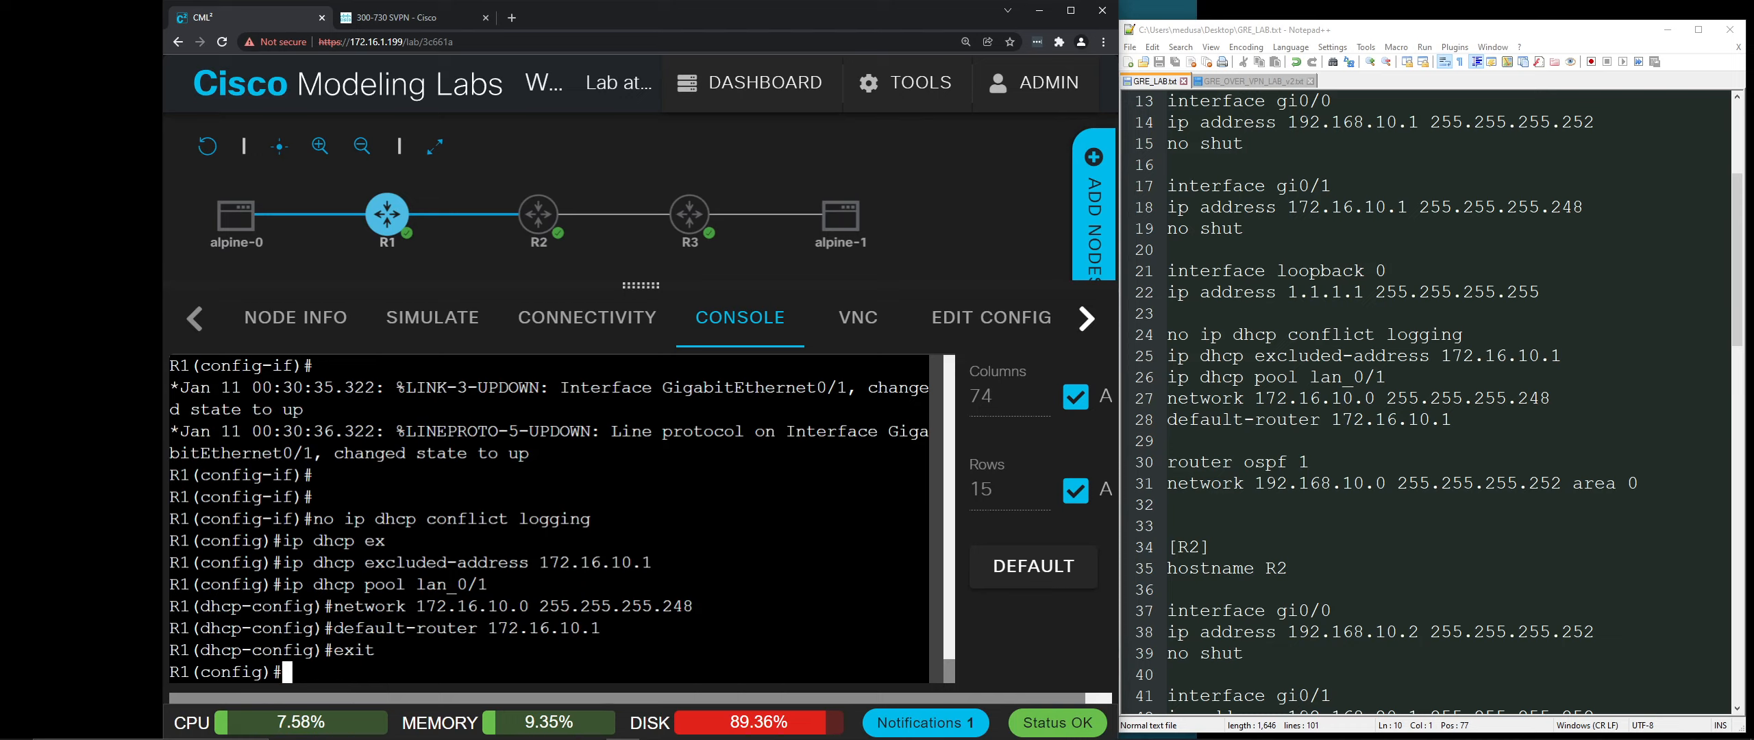
key(Return)
key(Return)
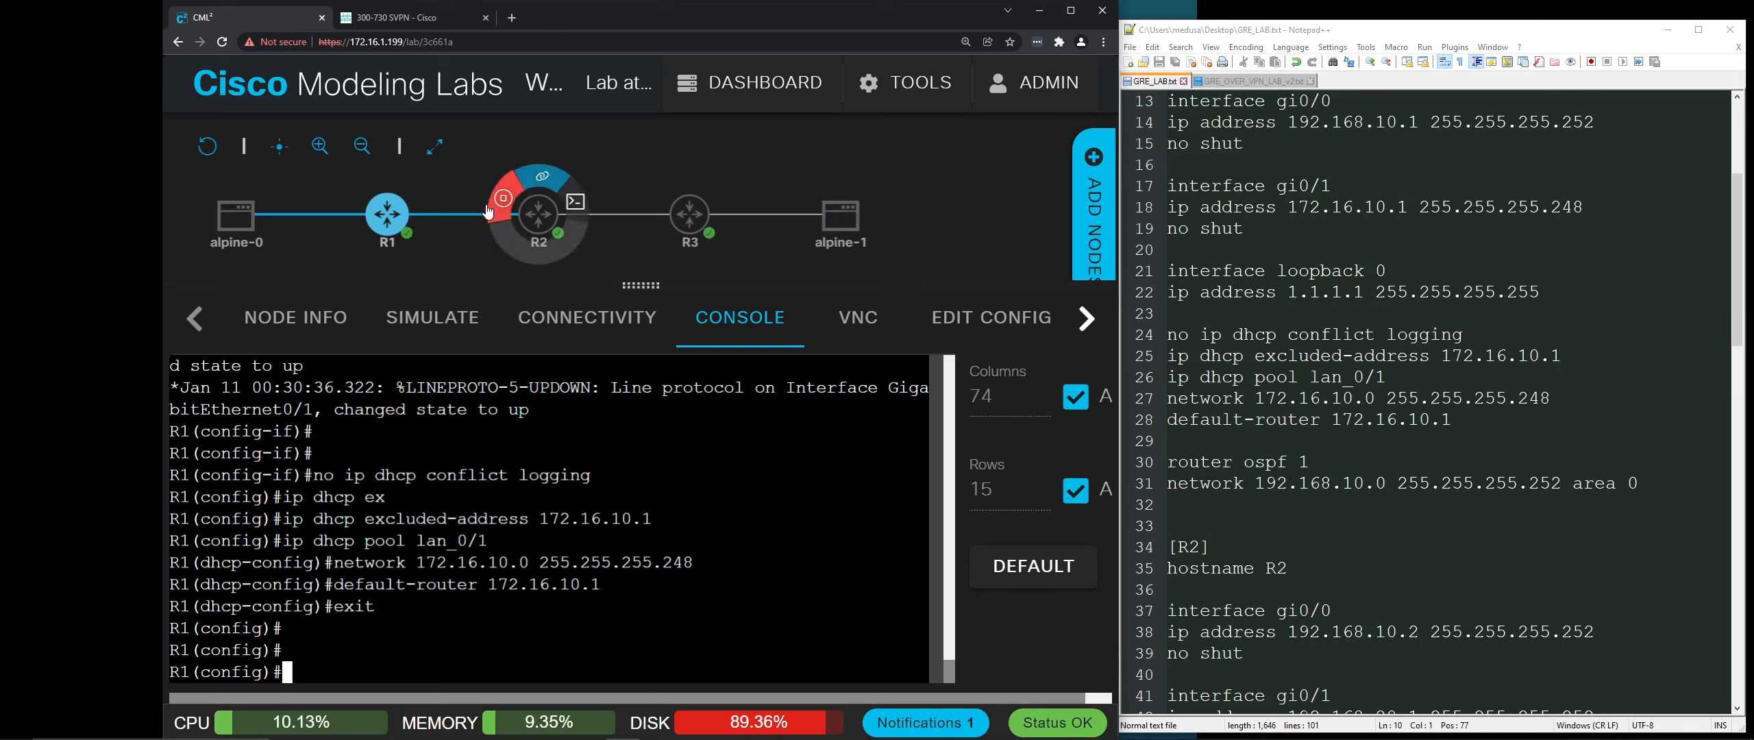
mouse_move(411, 213)
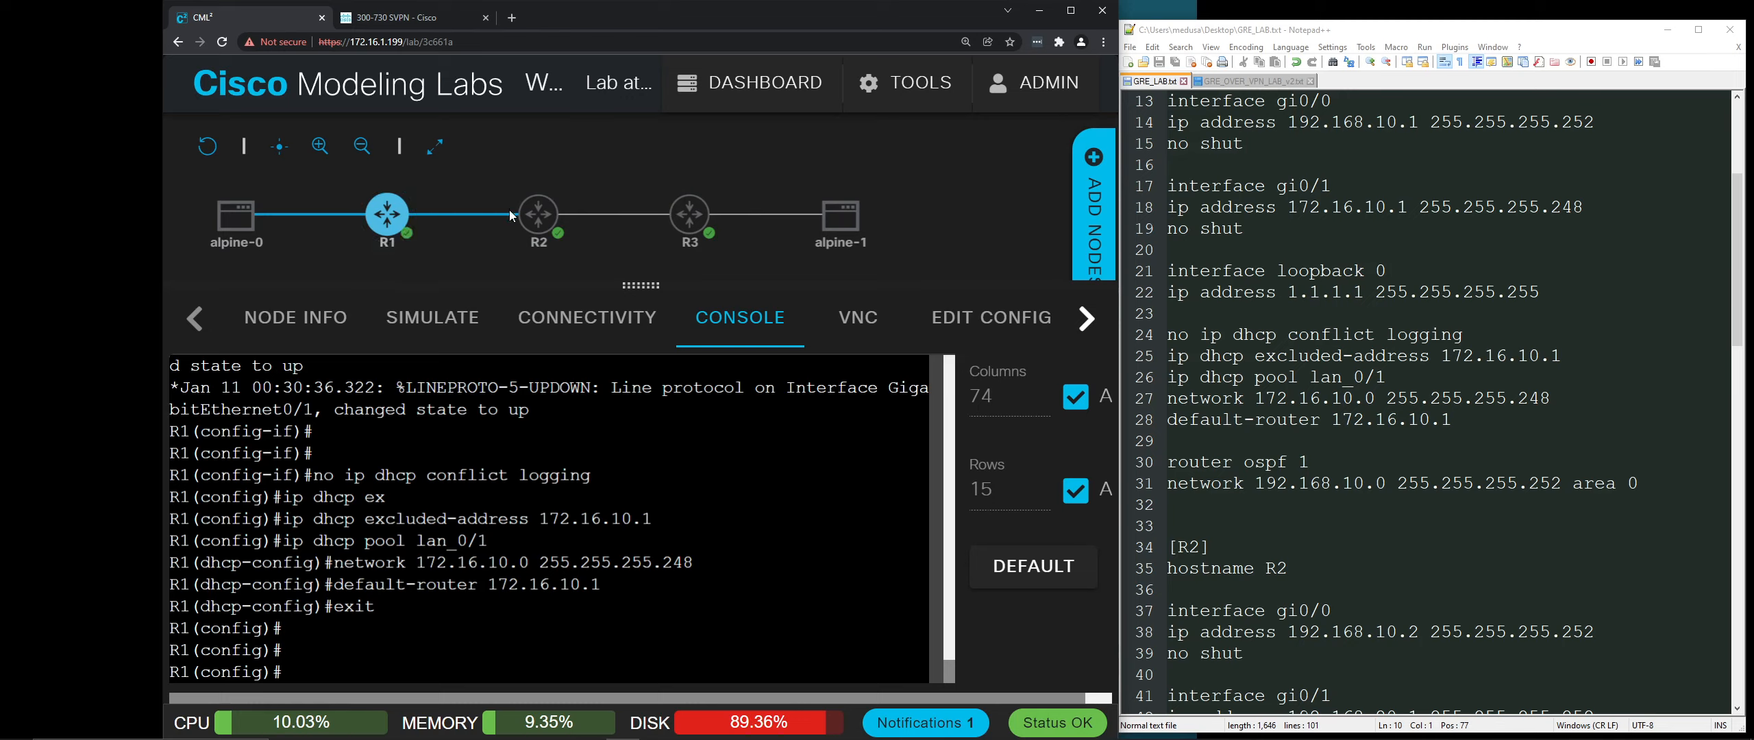
mouse_move(685, 225)
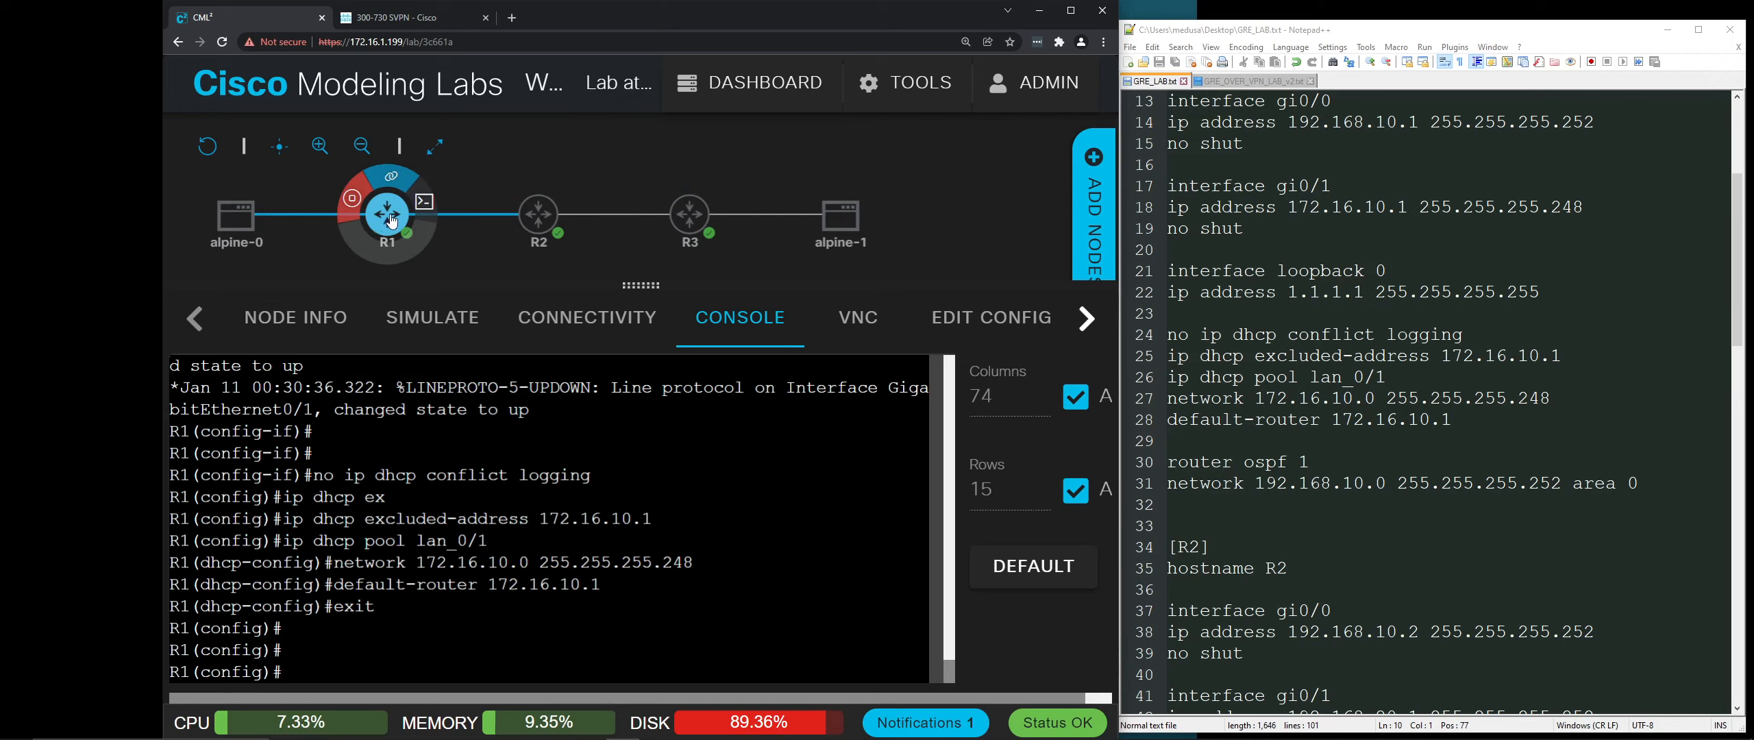
mouse_move(240, 214)
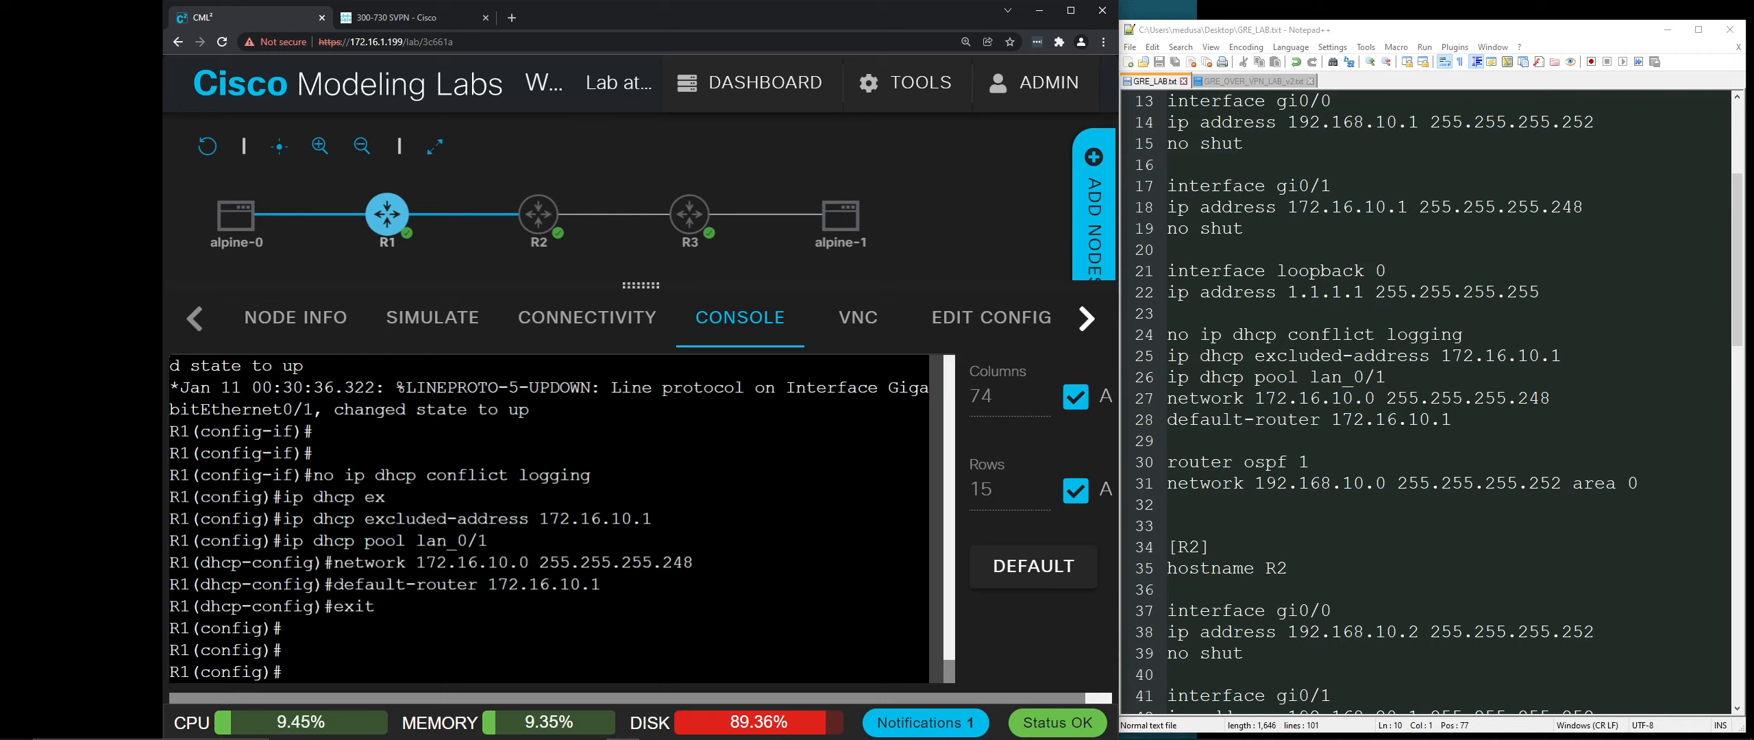
Step: Start OSPF process 1 on R1 advertising 192.168.10.0 255.255.255.252 area 0, then exit to R1#
text(router ospf 1)
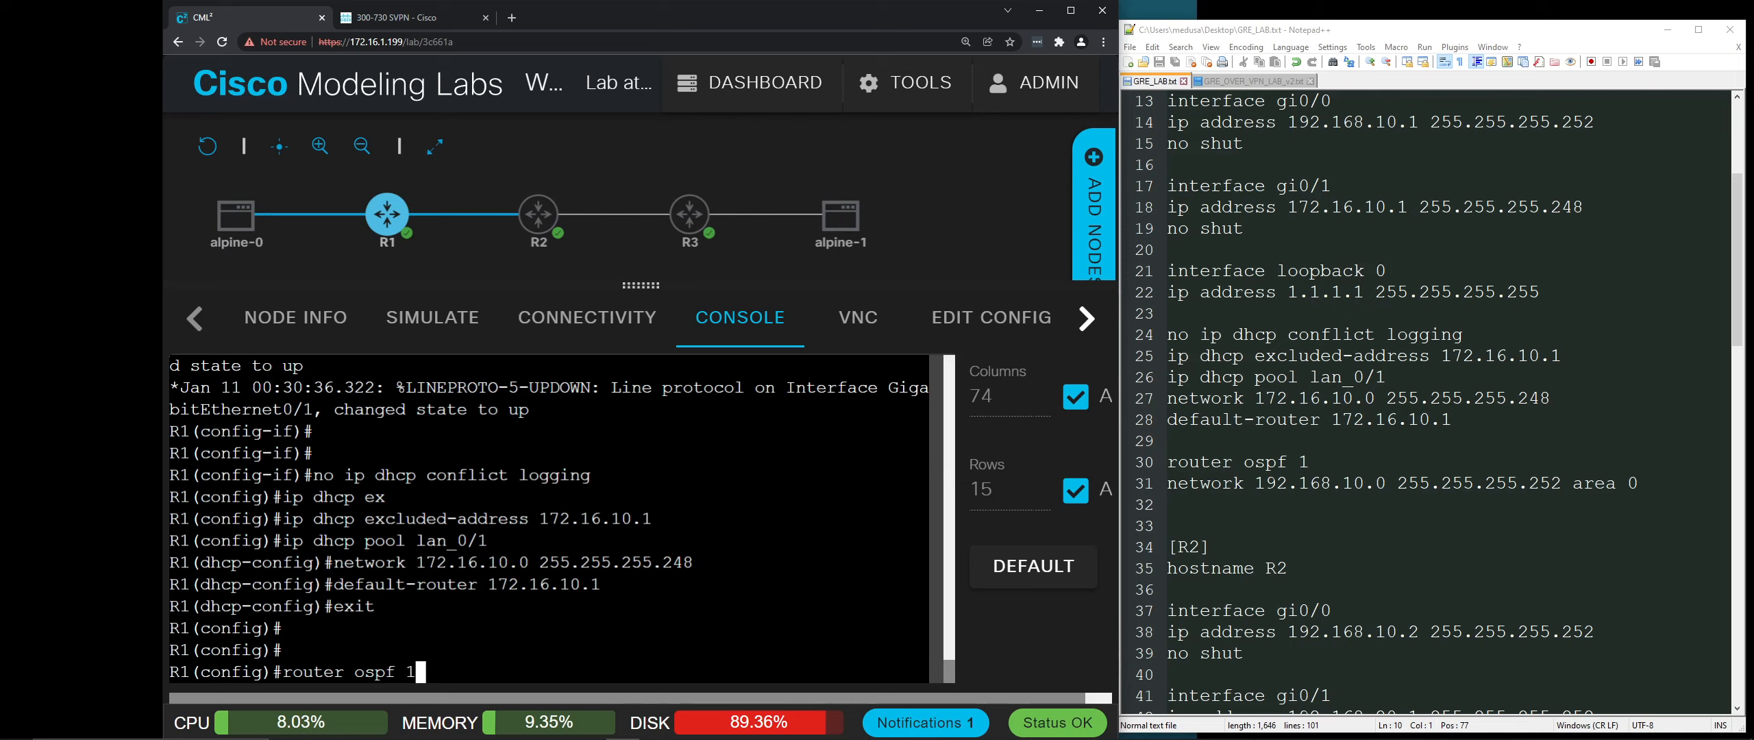
key(Return)
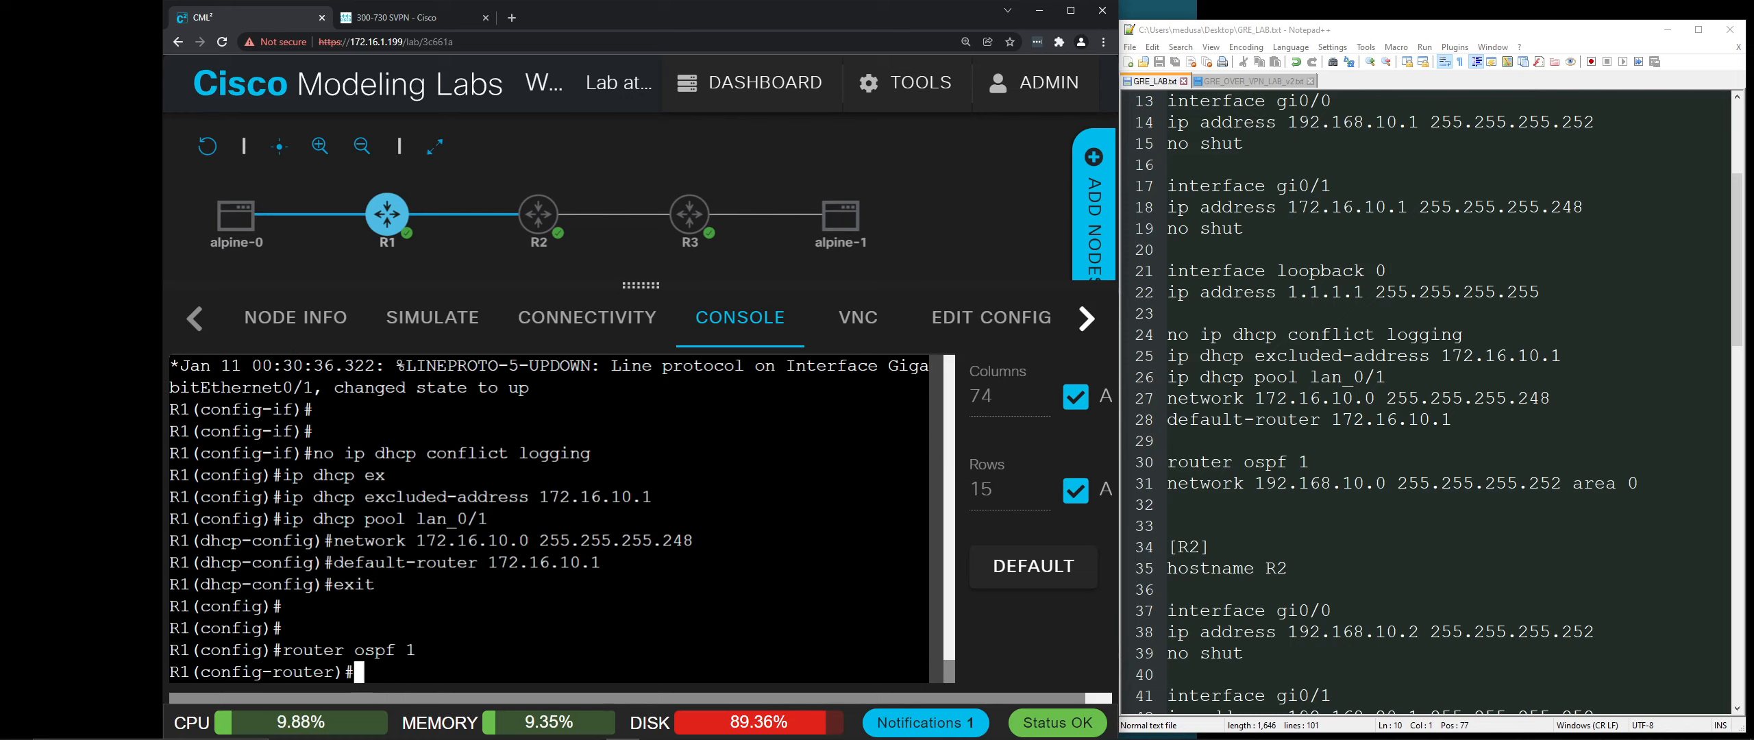
text(network)
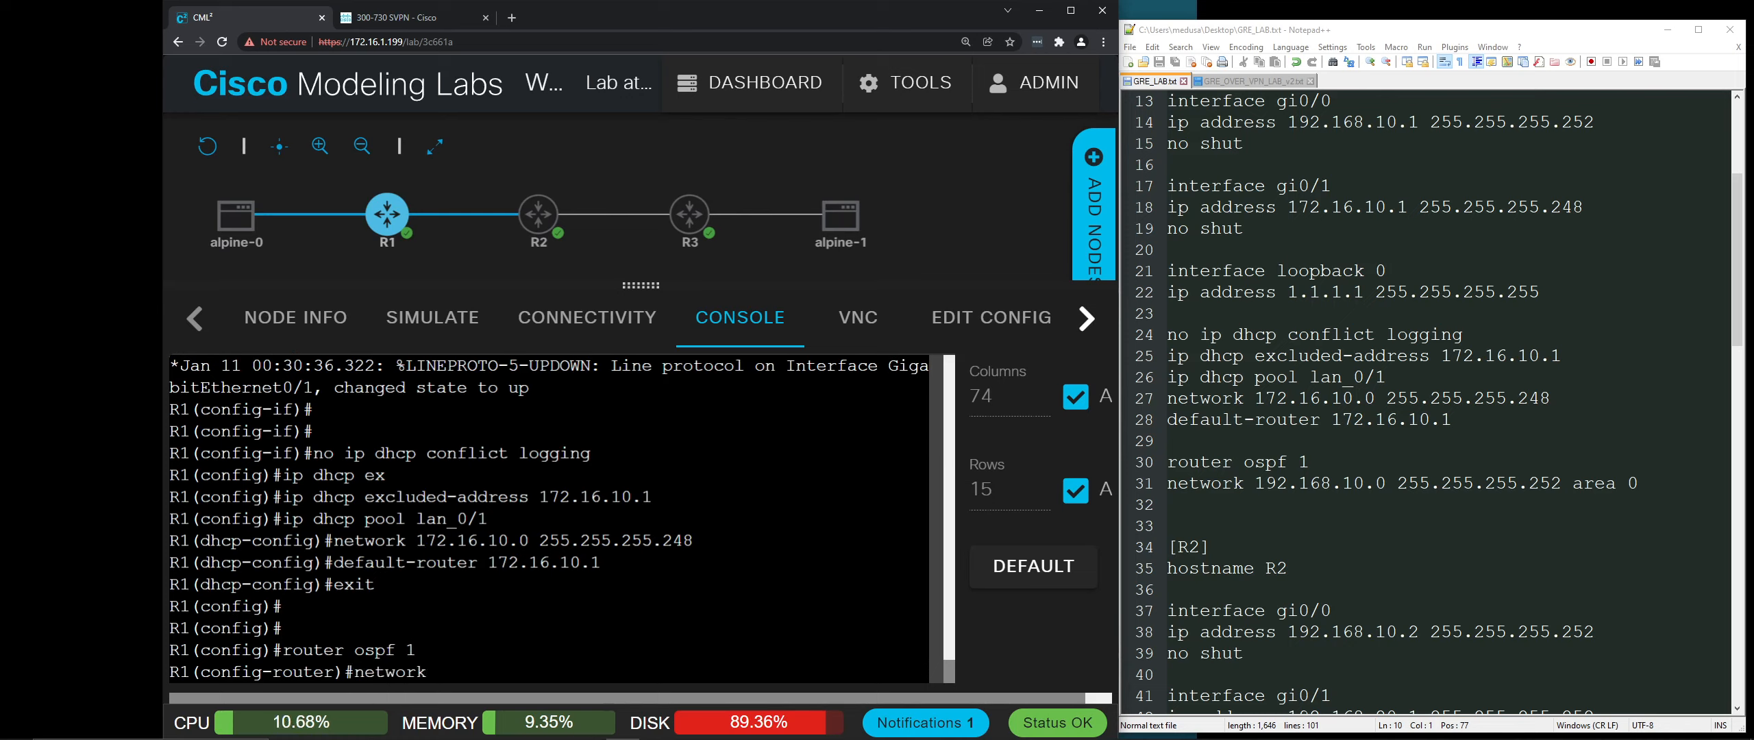
text( 192.168.10)
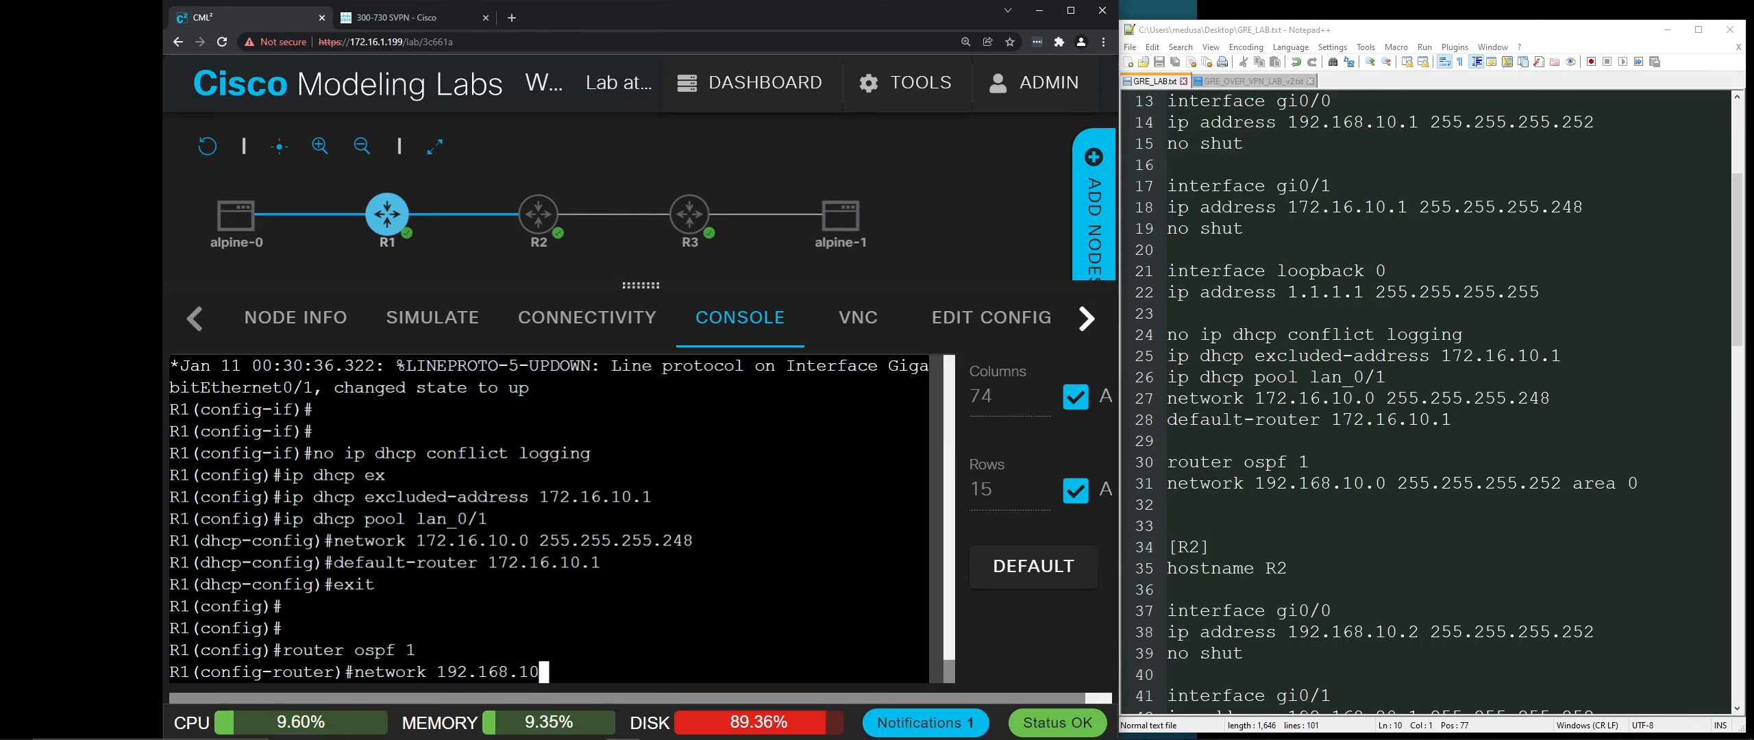
text(.0 255.255.255)
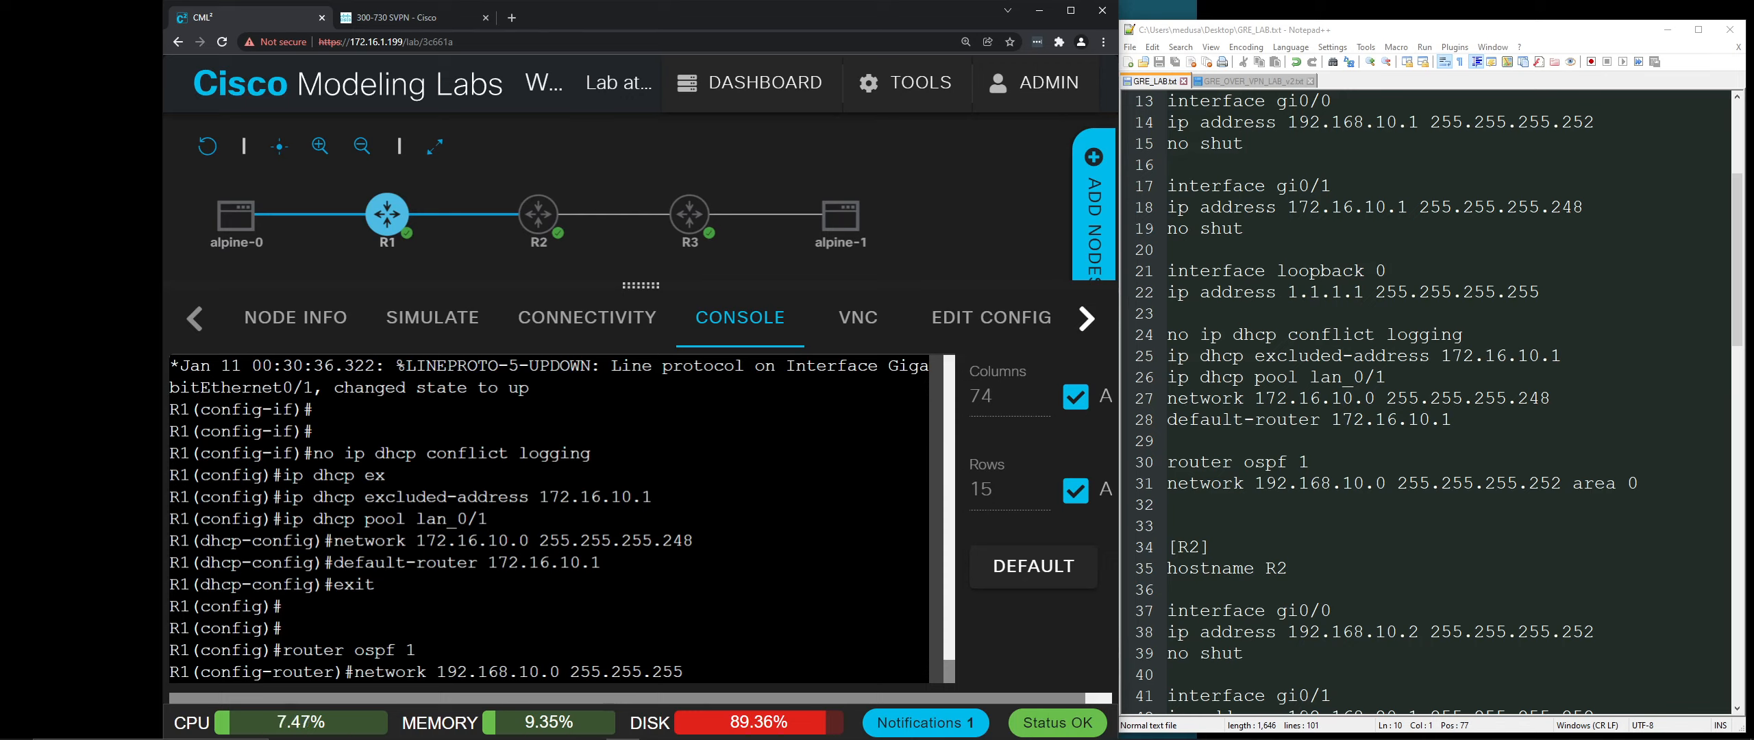
text(.252 area 0)
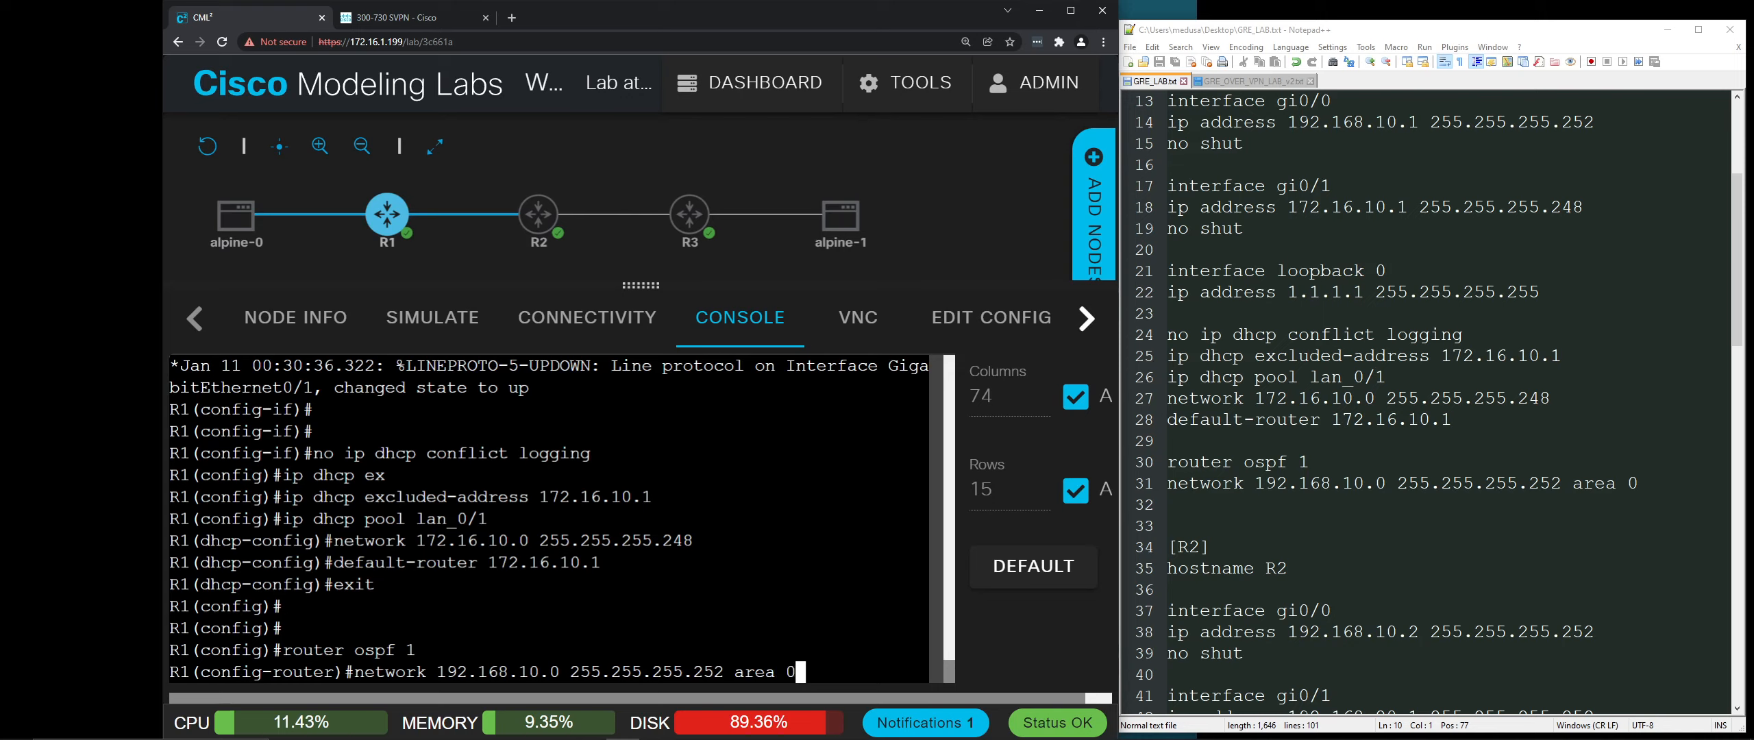
key(Return)
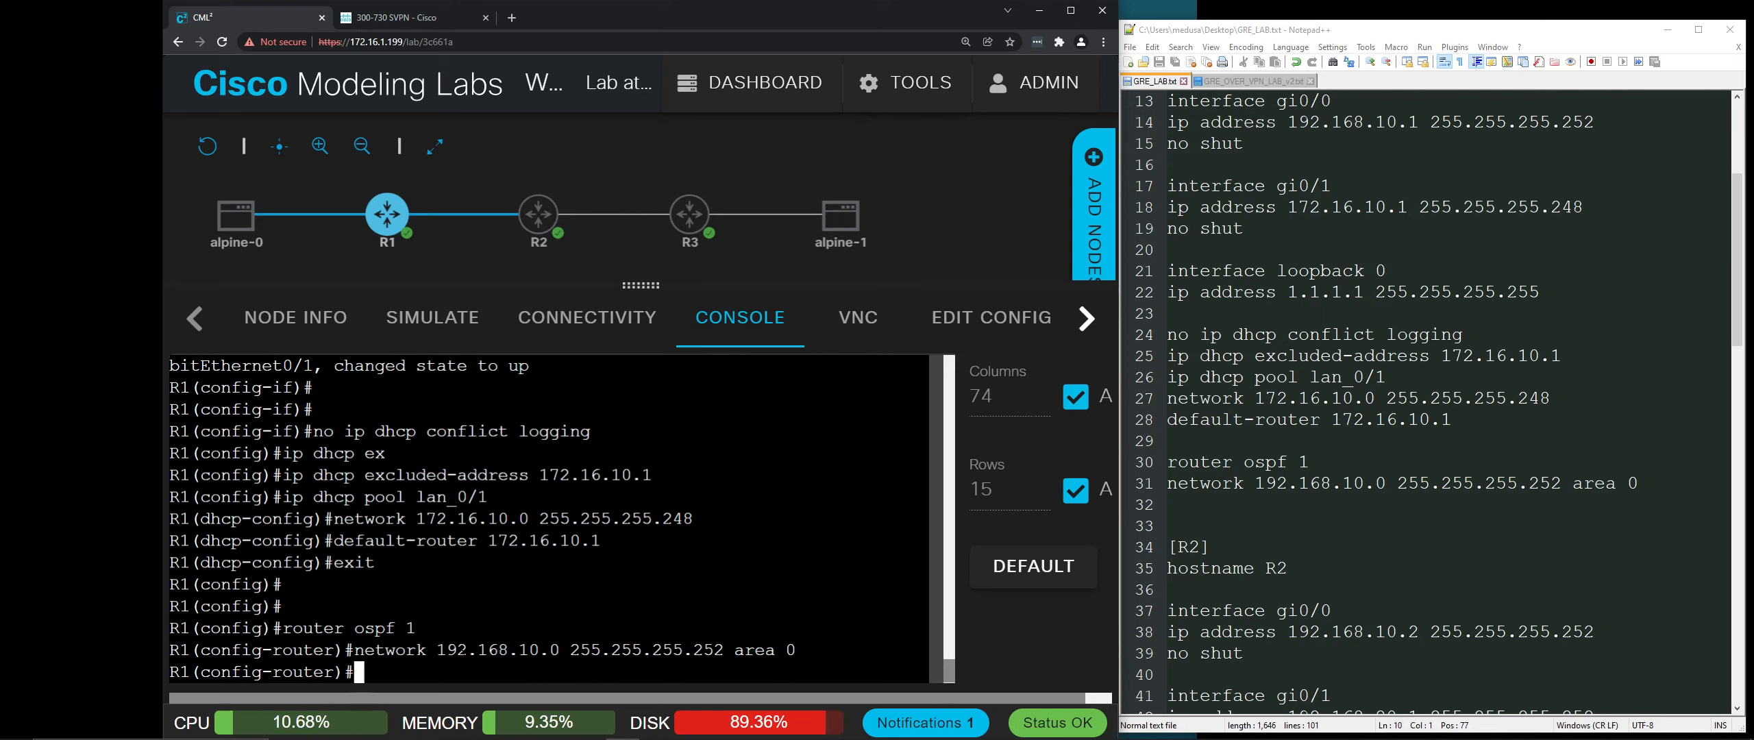
key(Return)
key(Return)
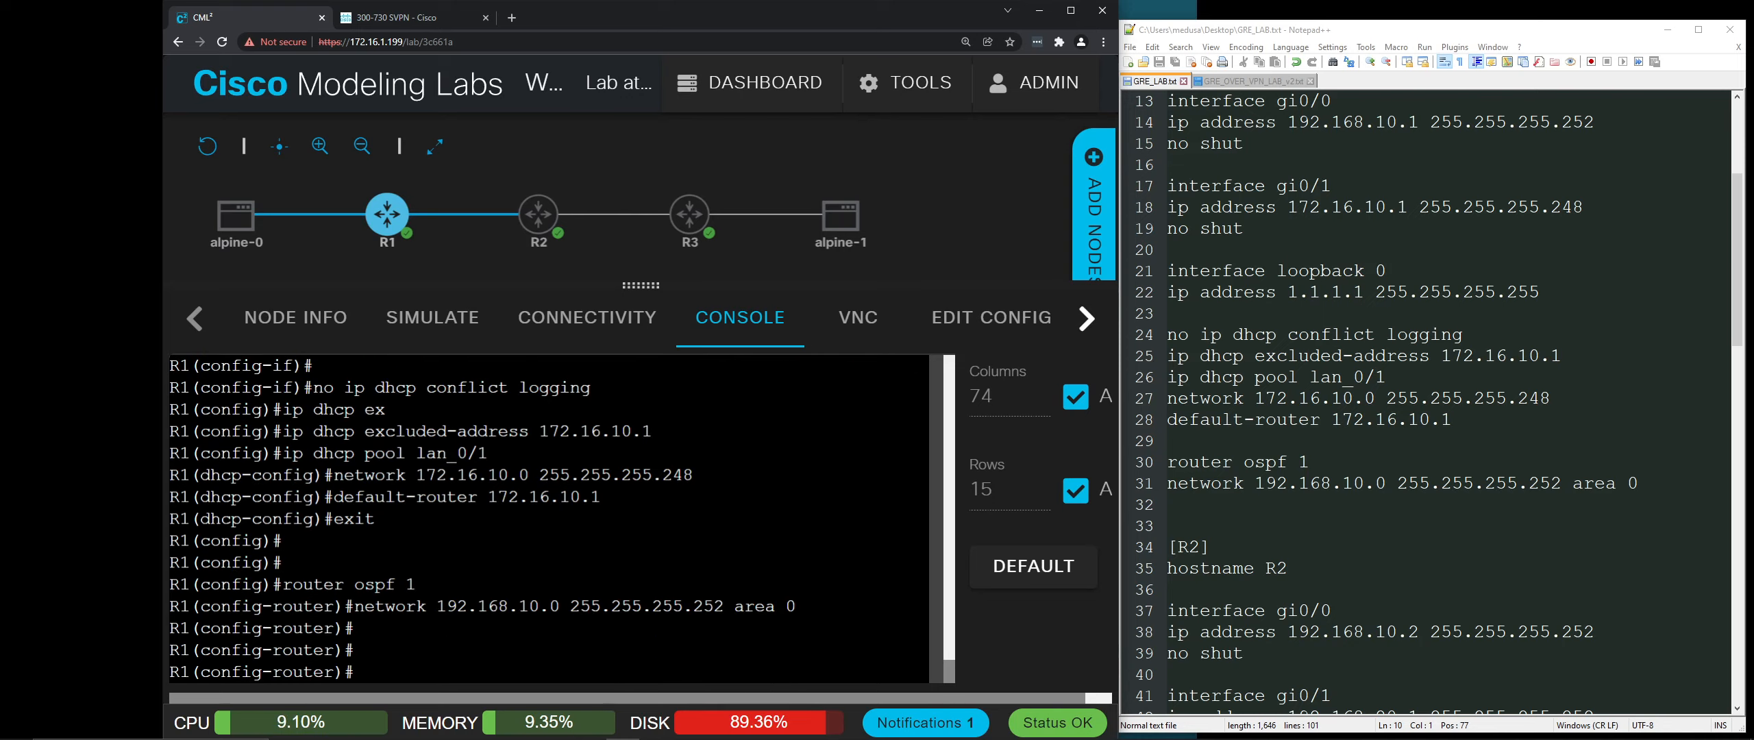
text(exit)
key(Return)
text(exit)
key(Return)
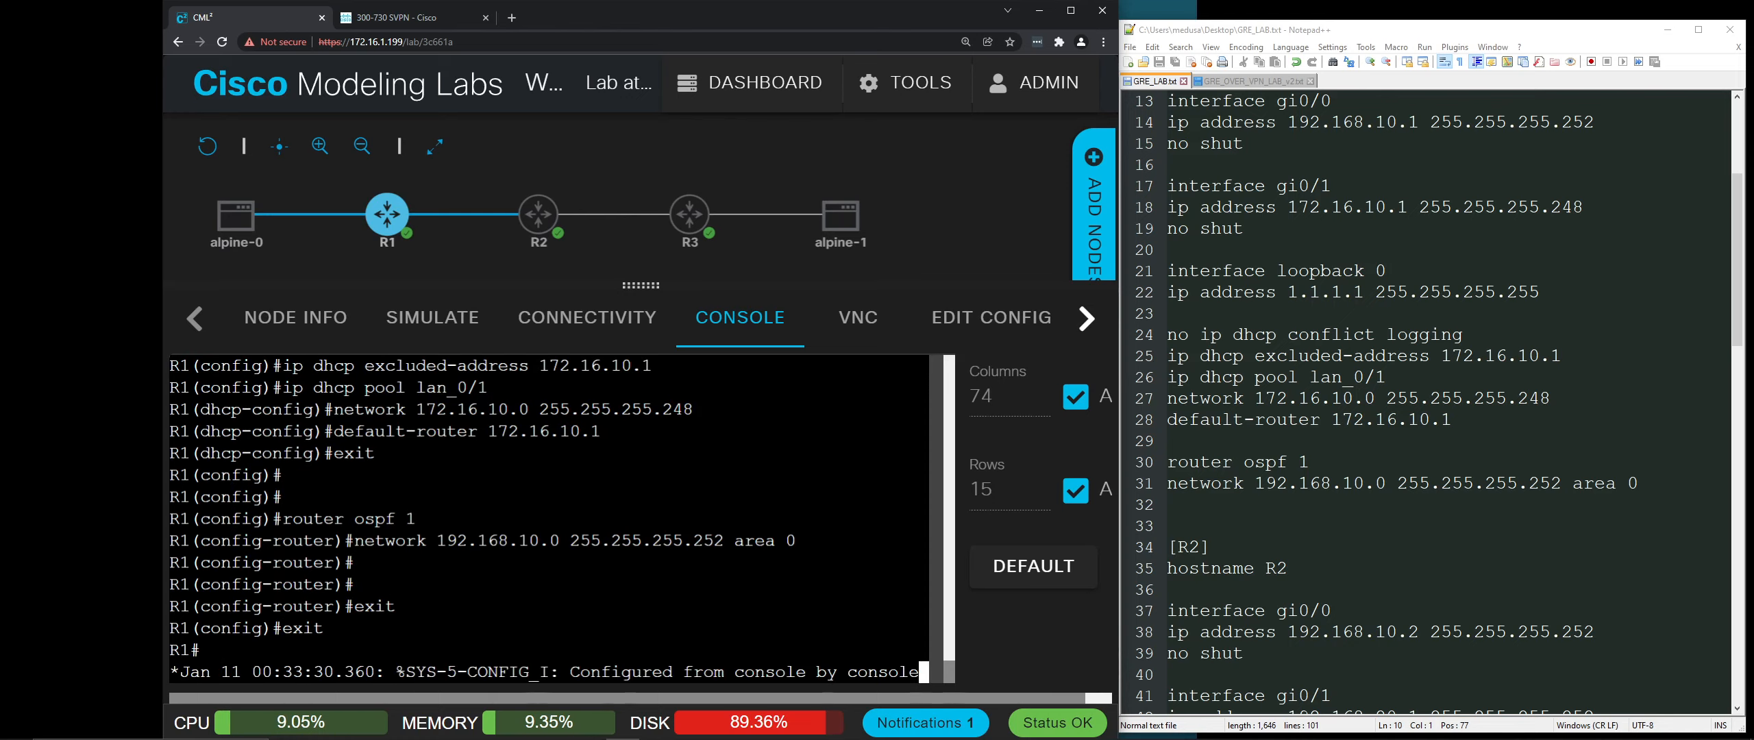
Step: Open R2's console, enter enable and config t, and set the hostname to R2
scroll(1249, 530, down, 5)
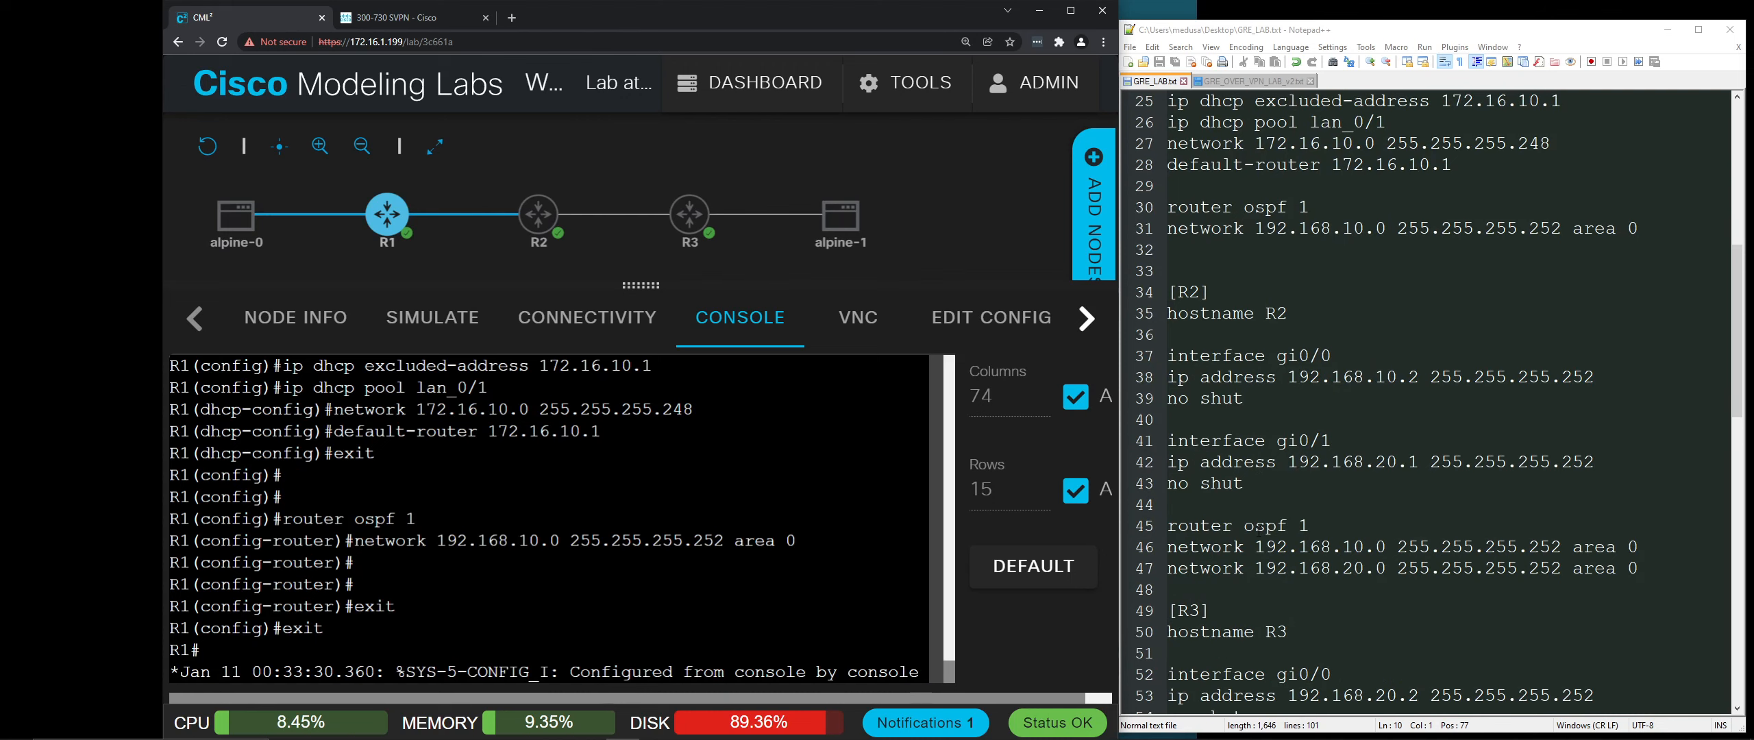
click(540, 224)
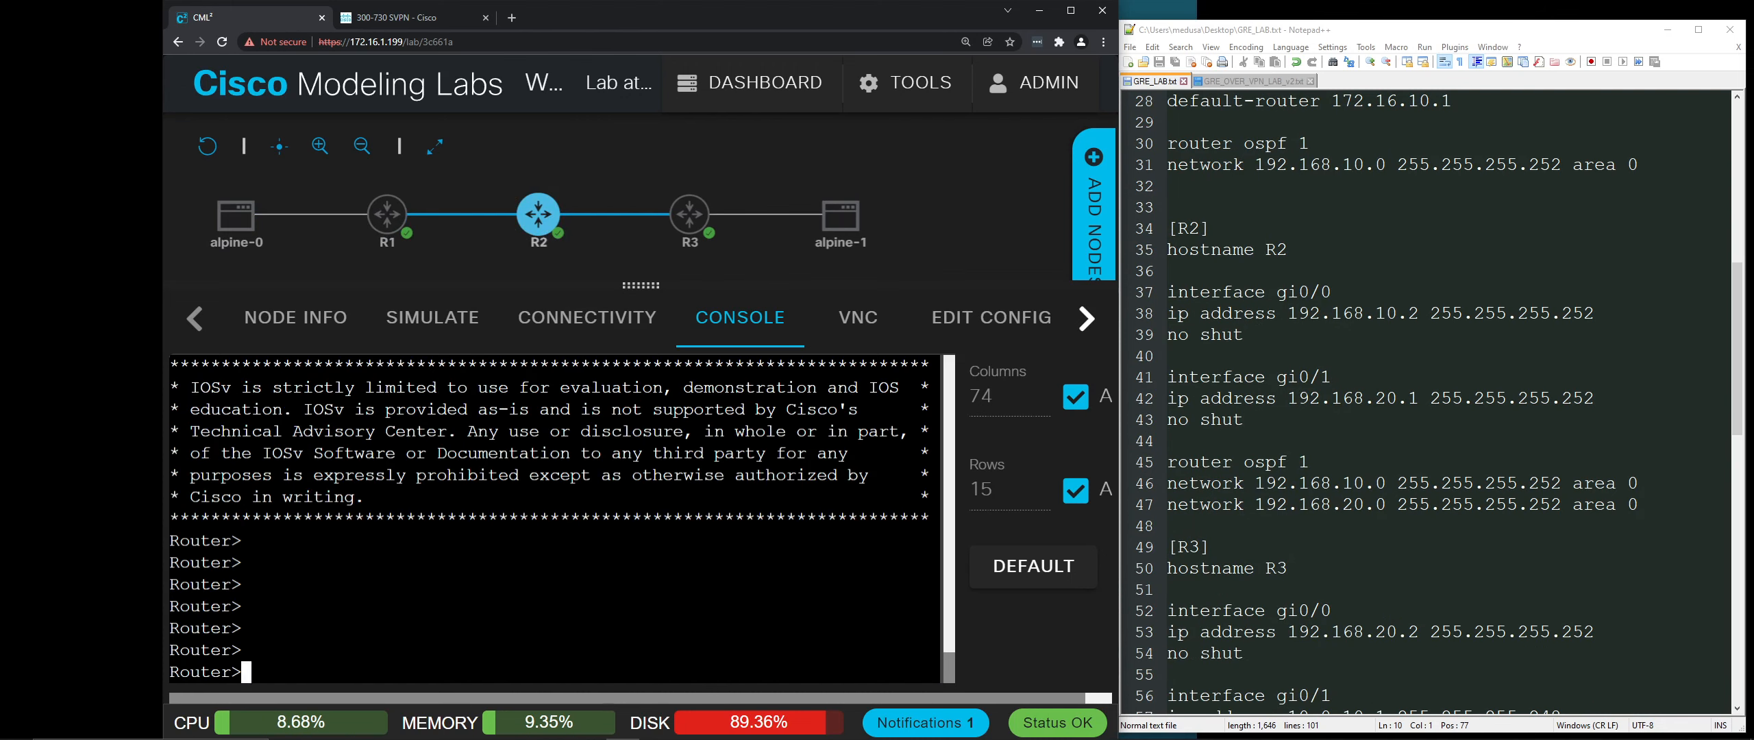
text(en)
key(Return)
text(config t)
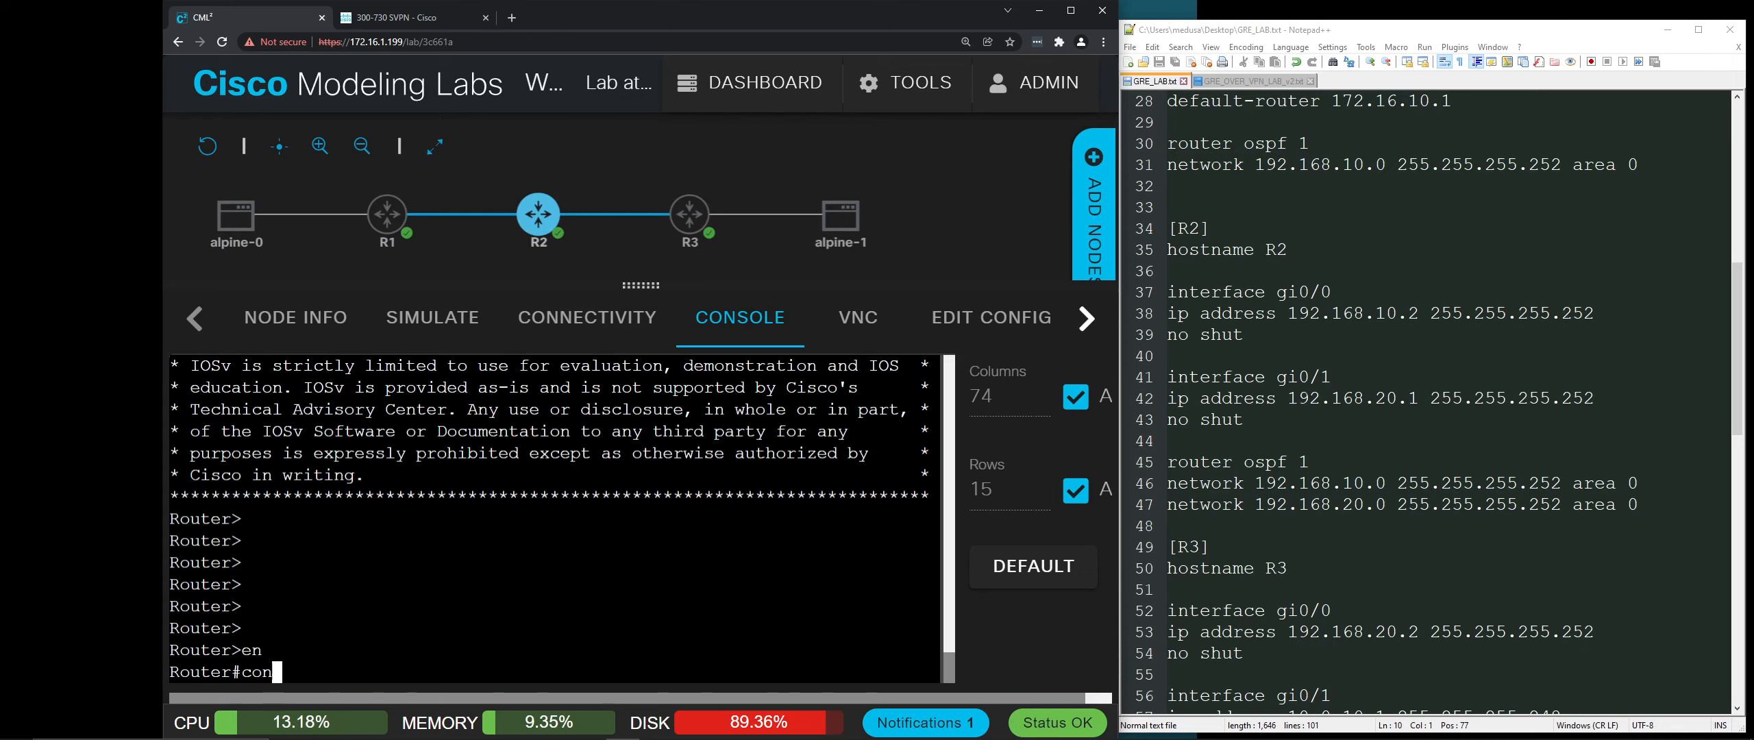
key(Return)
text(hostname R2)
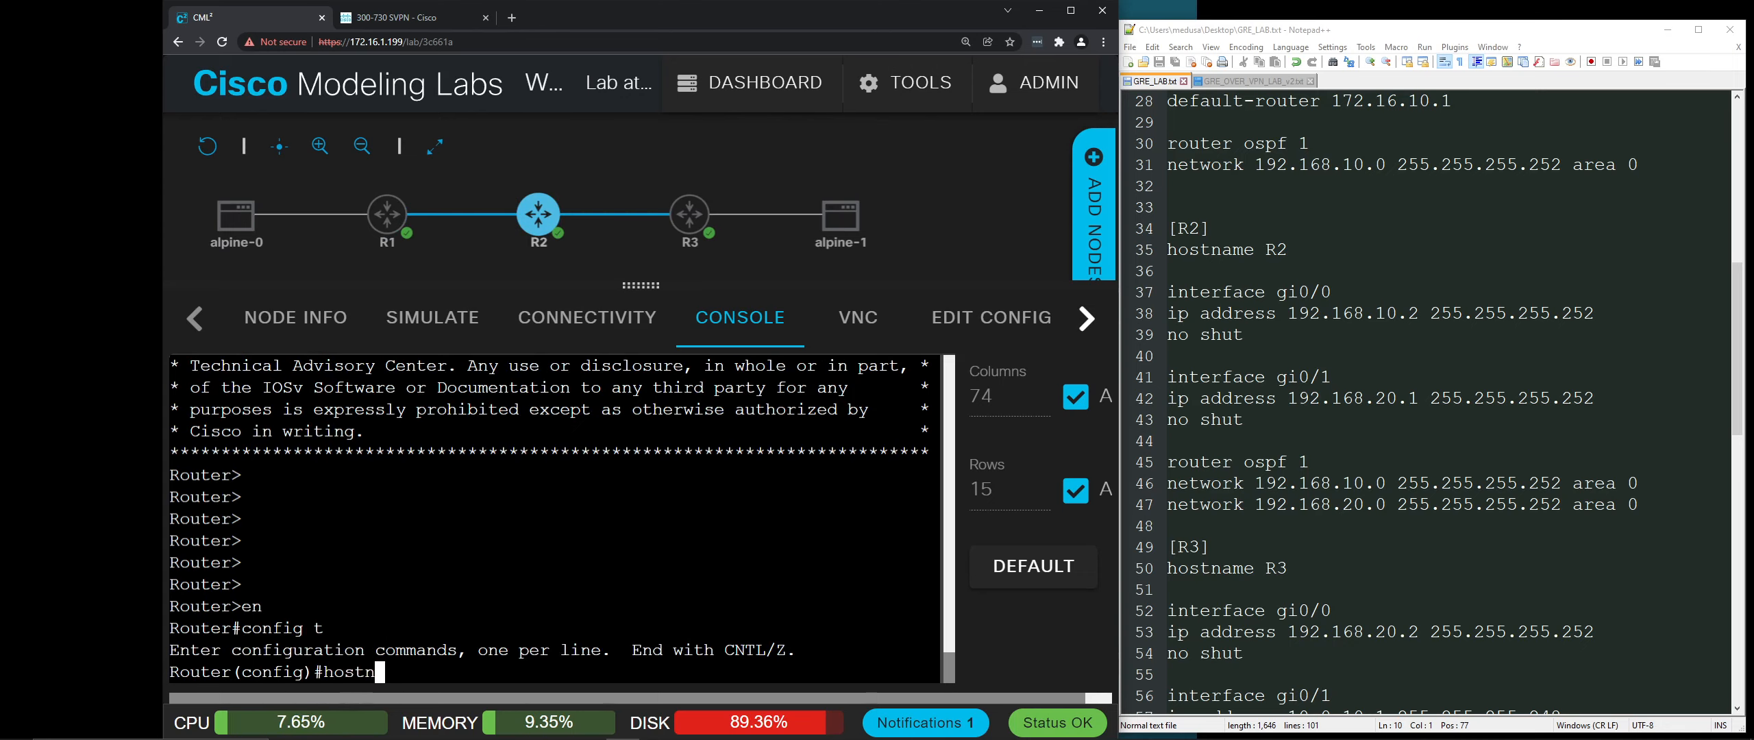
key(Return)
key(Return)
key(Return)
key(Return)
key(Return)
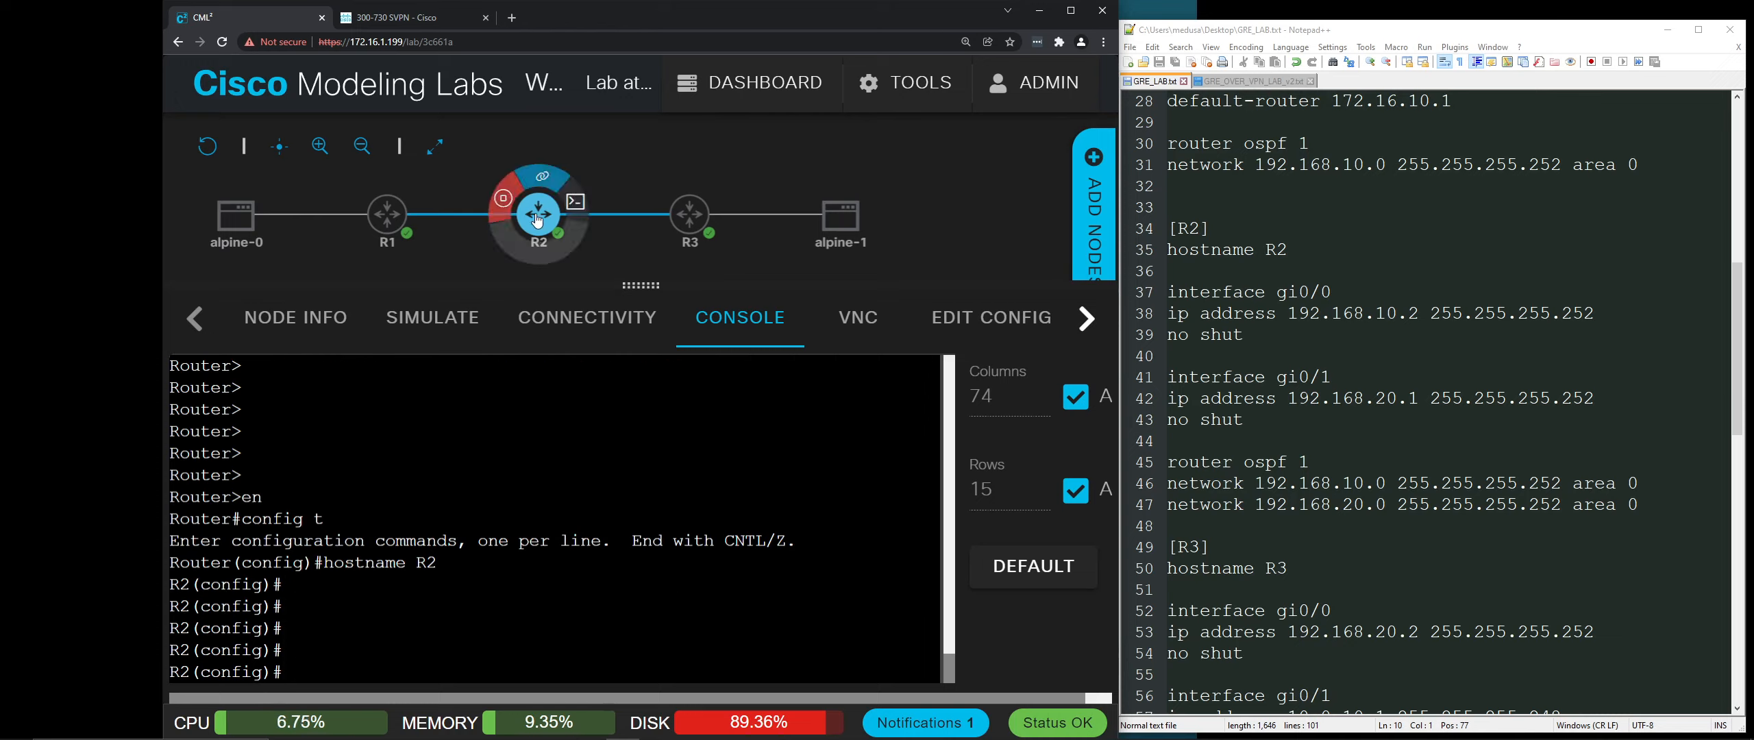
mouse_move(389, 212)
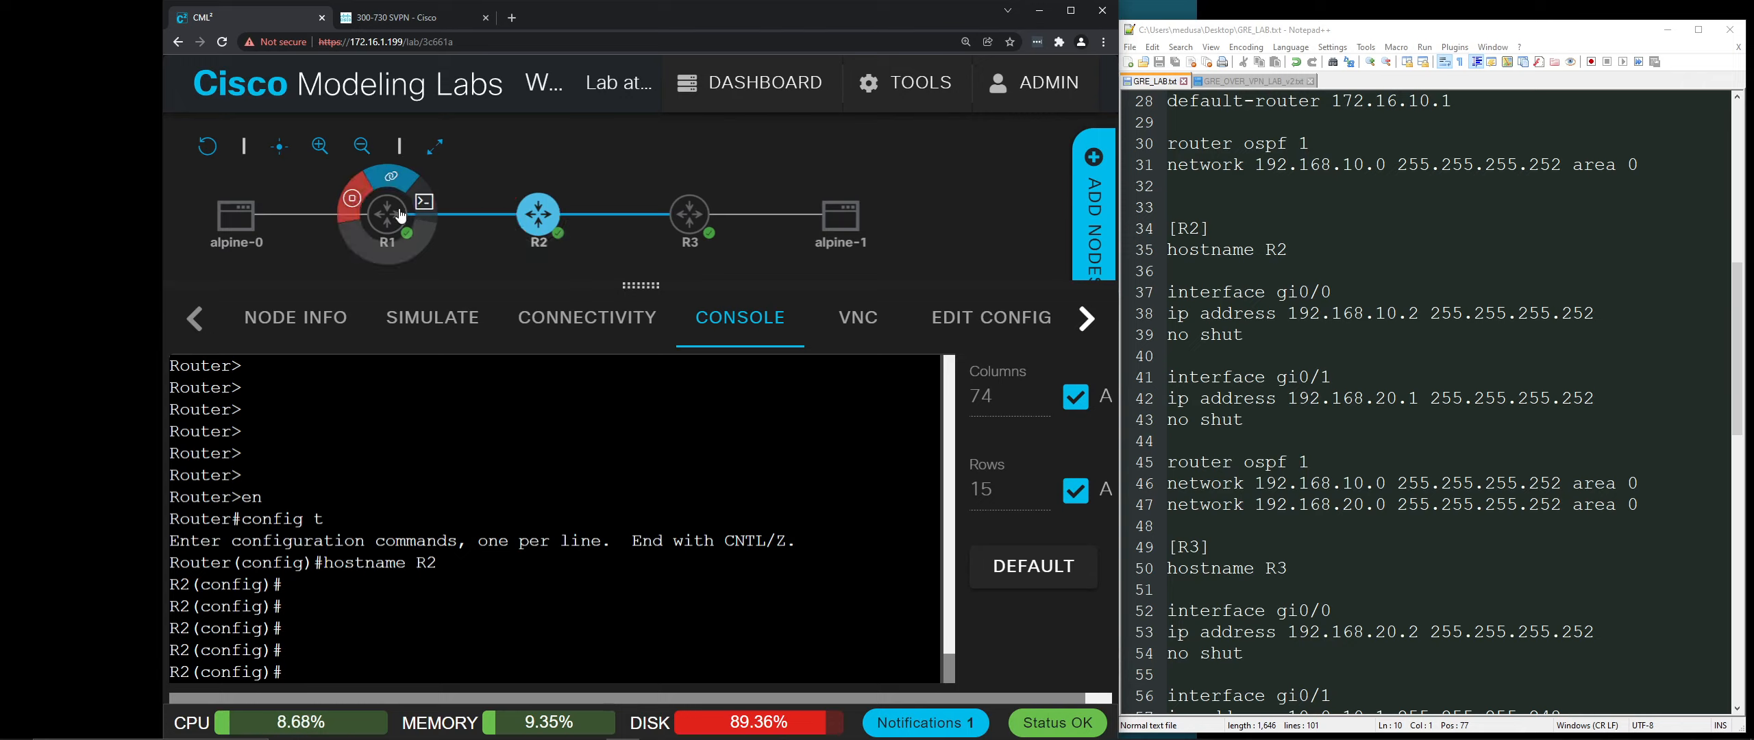
mouse_move(557, 217)
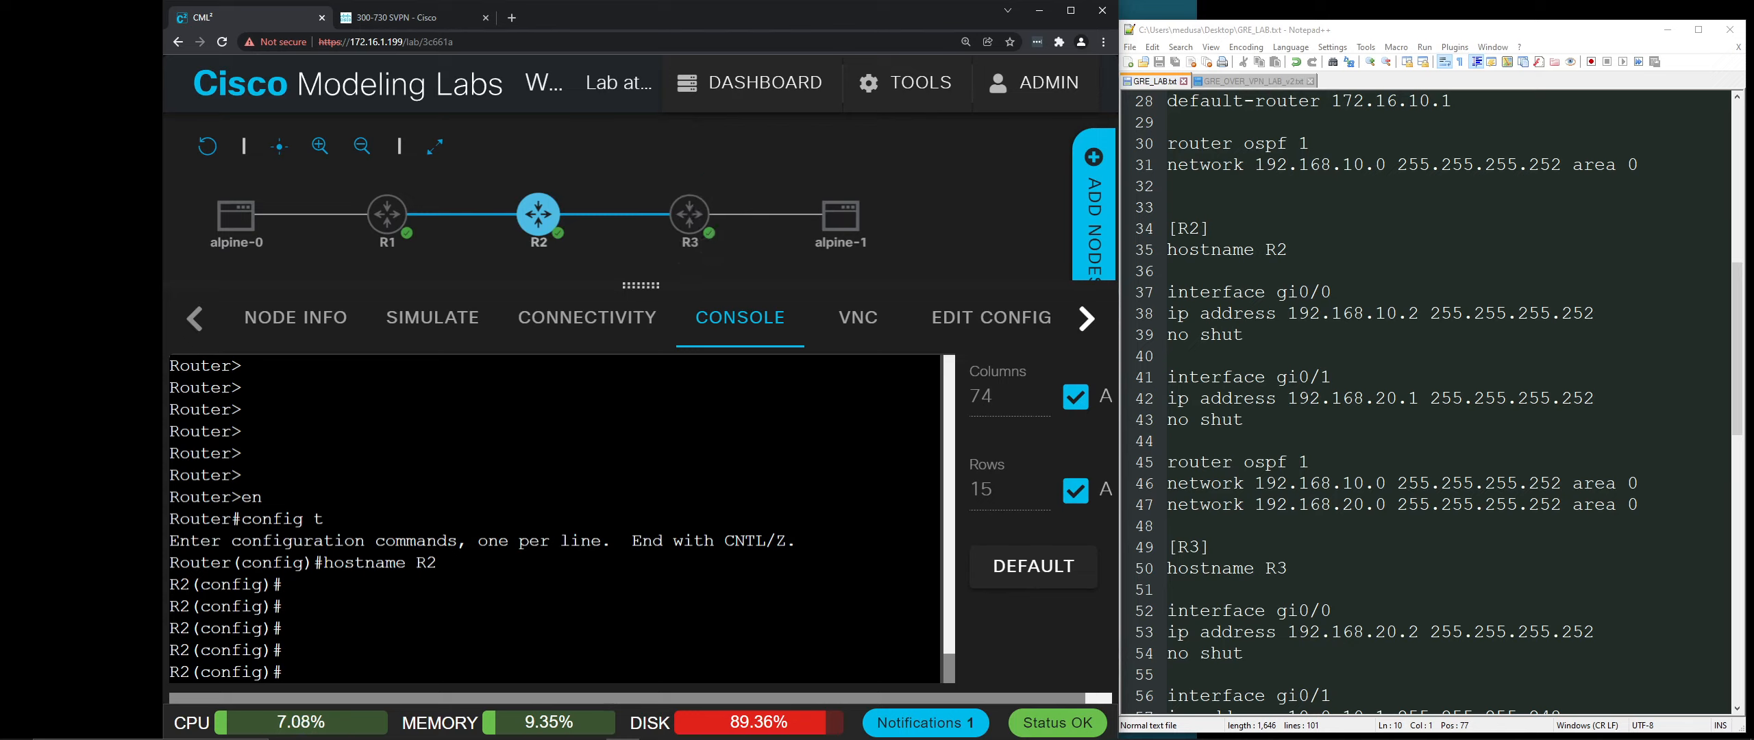
Step: Give R2's gi0/0 the address 192.168.10.2 255.255.255.252 and bring it up
text(interface )
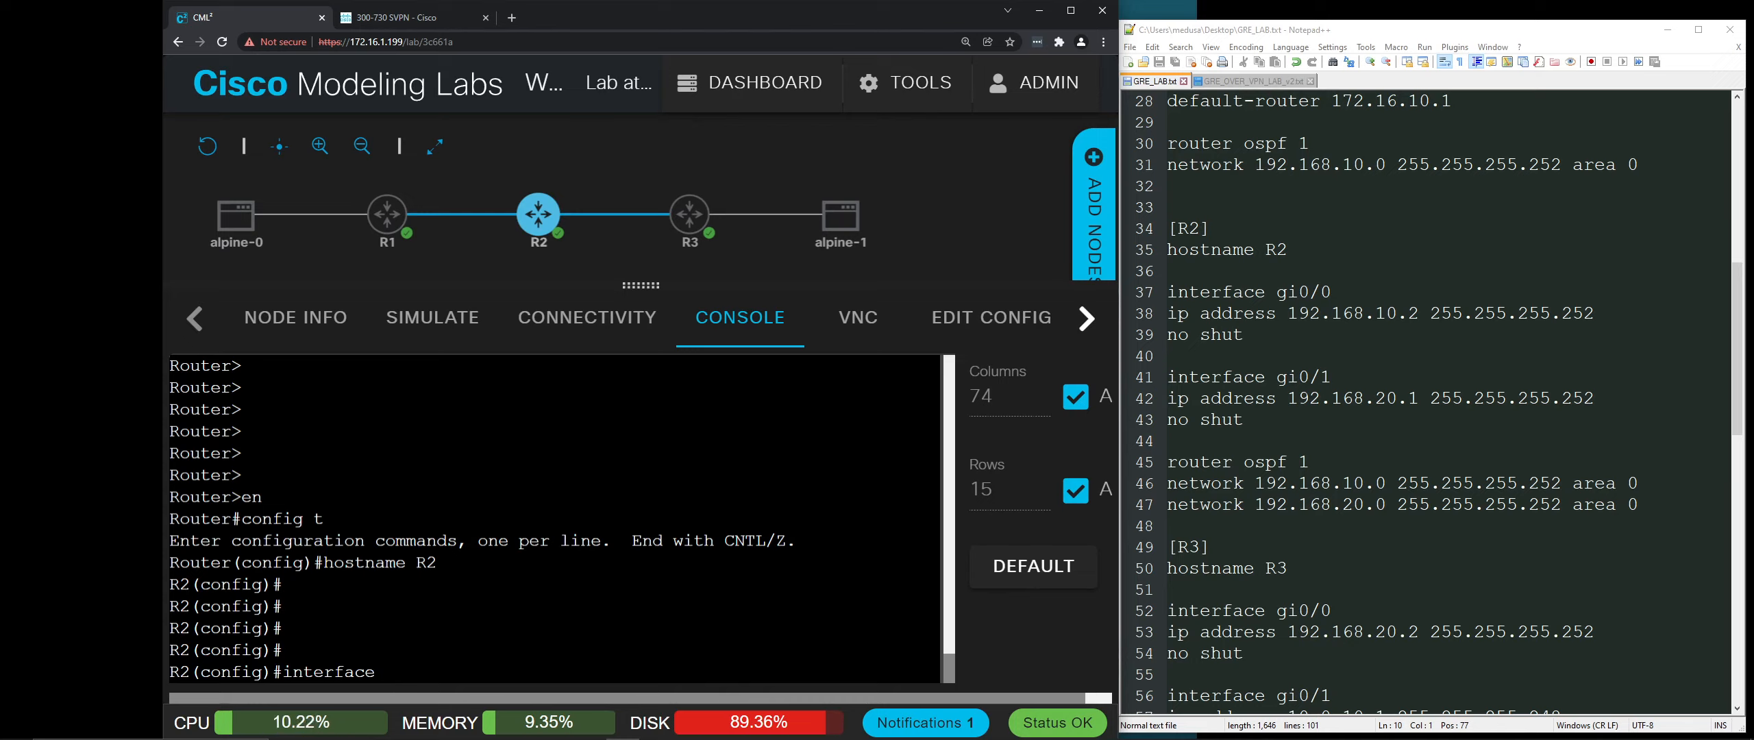
text(gi0/0)
key(Return)
text(ip address )
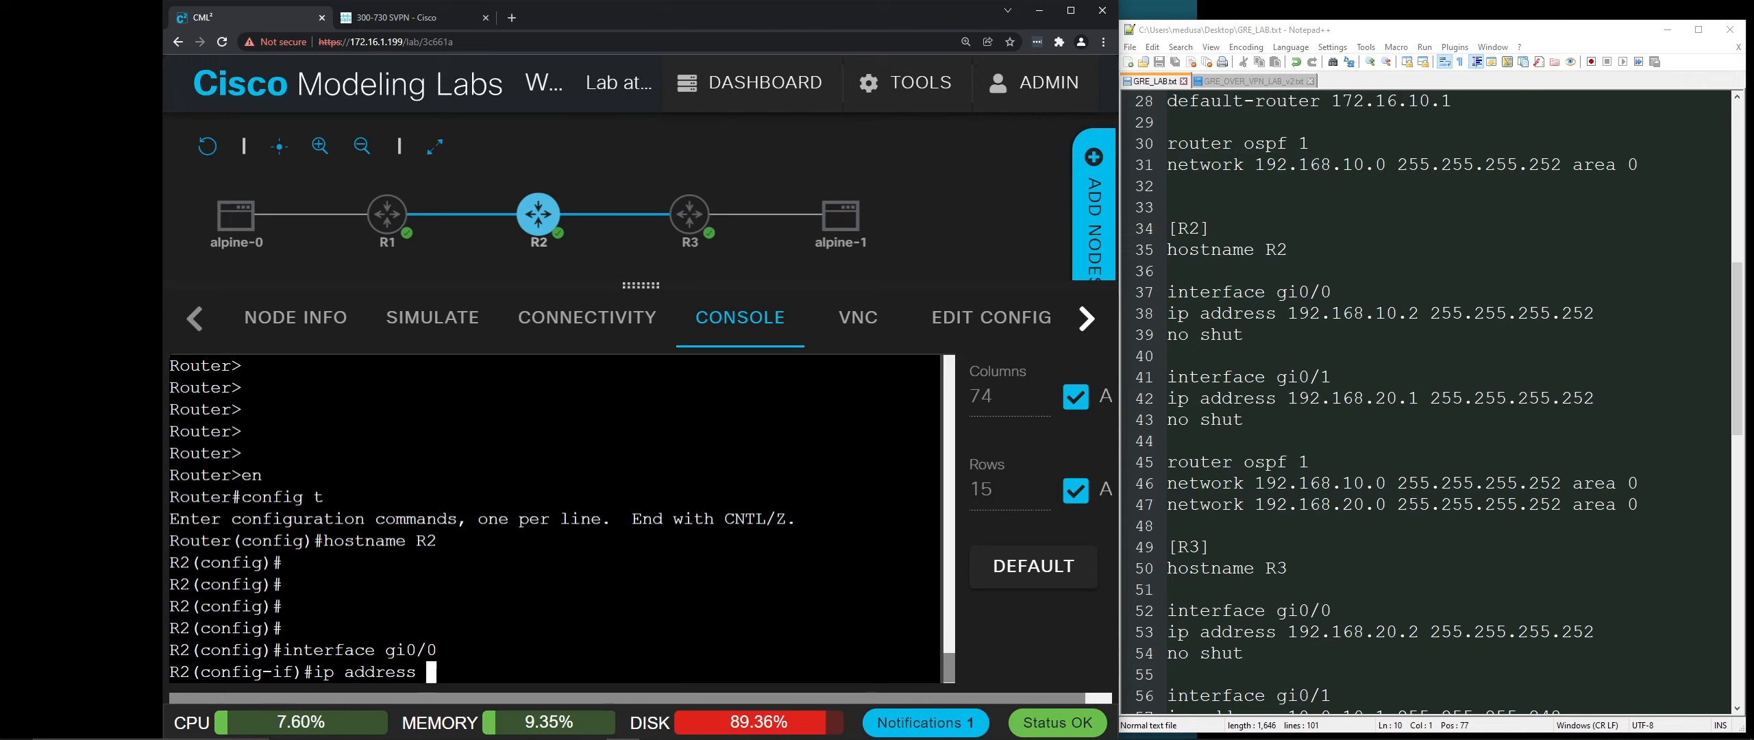
text(192.168.)
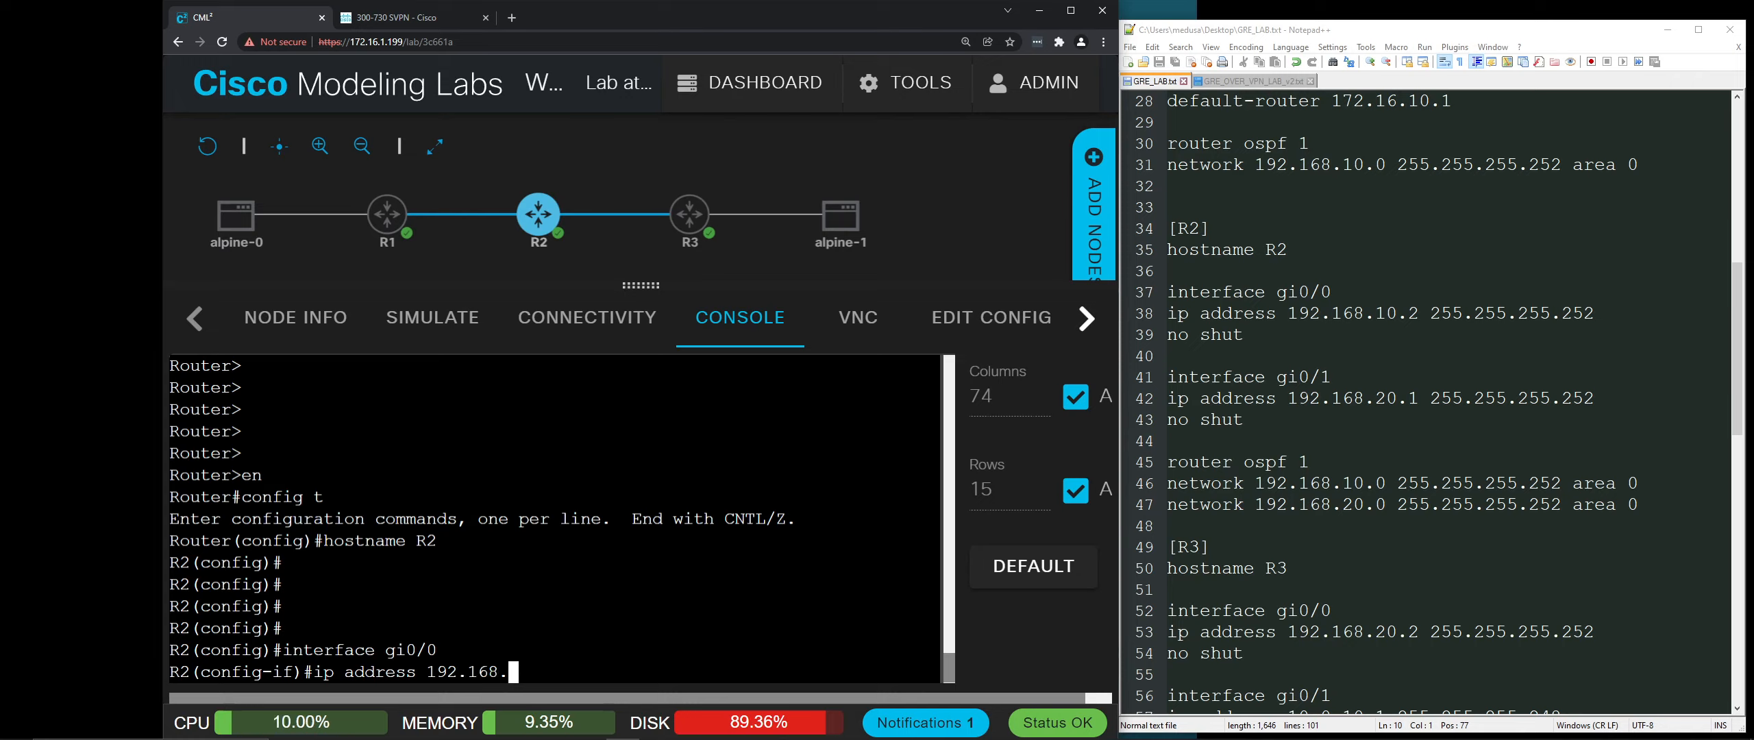
text(10.2 255.255.255.2)
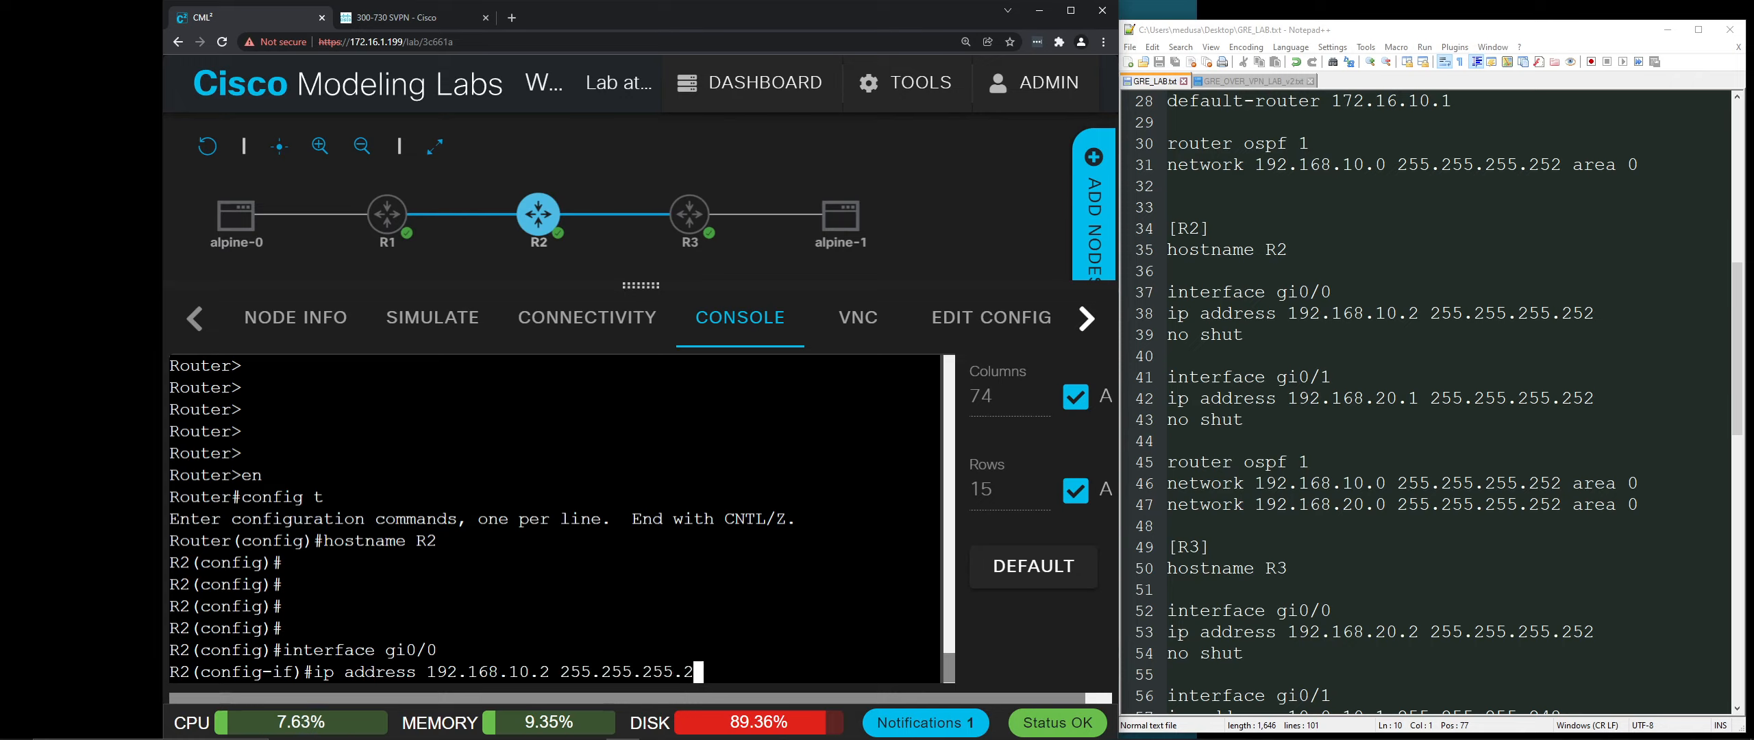
text(52)
key(Return)
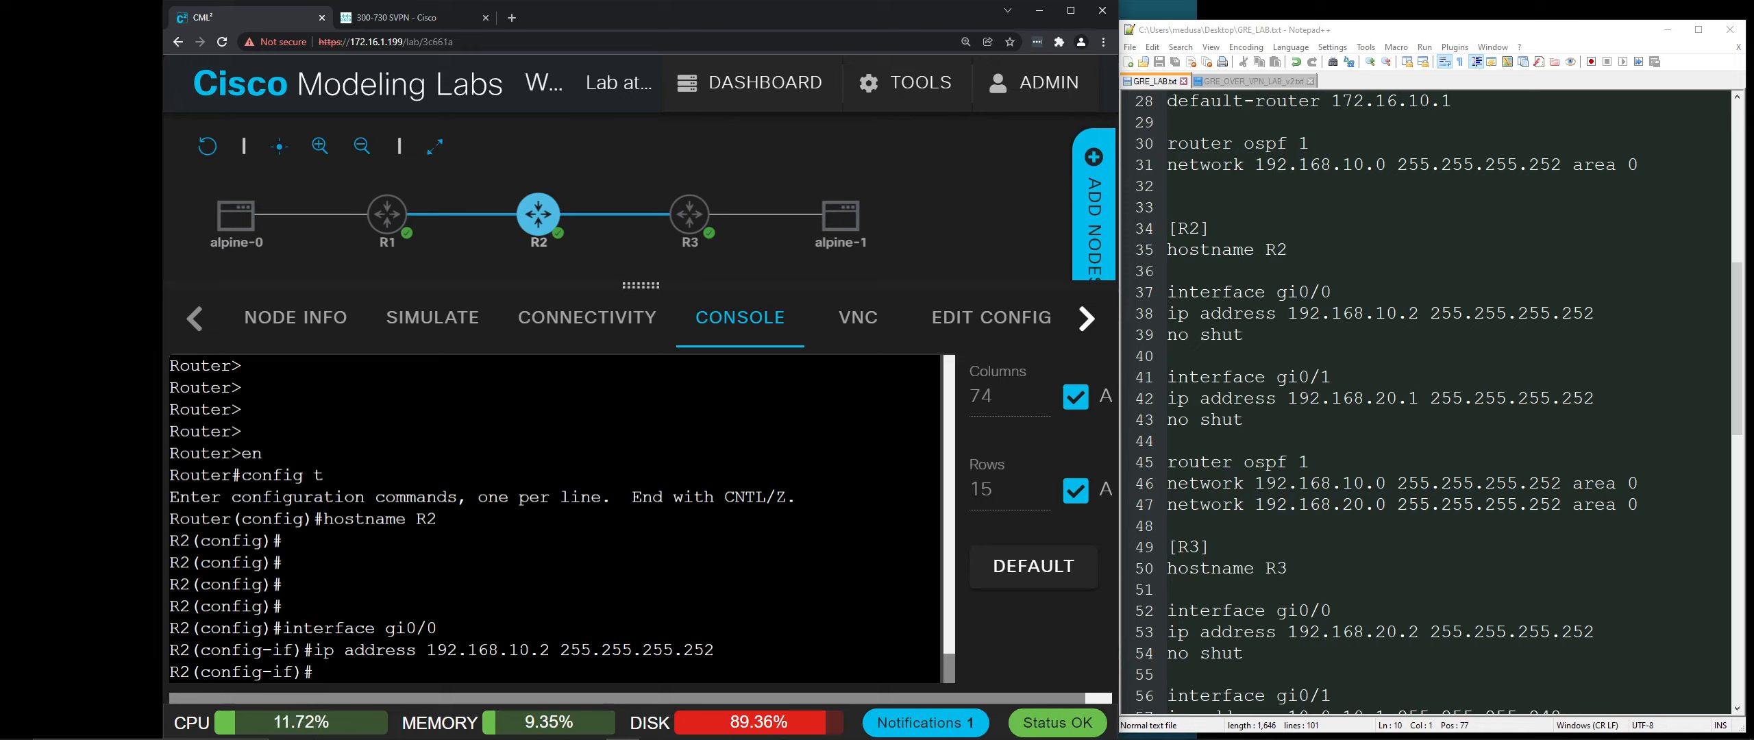
click(542, 221)
text(no shut)
key(Return)
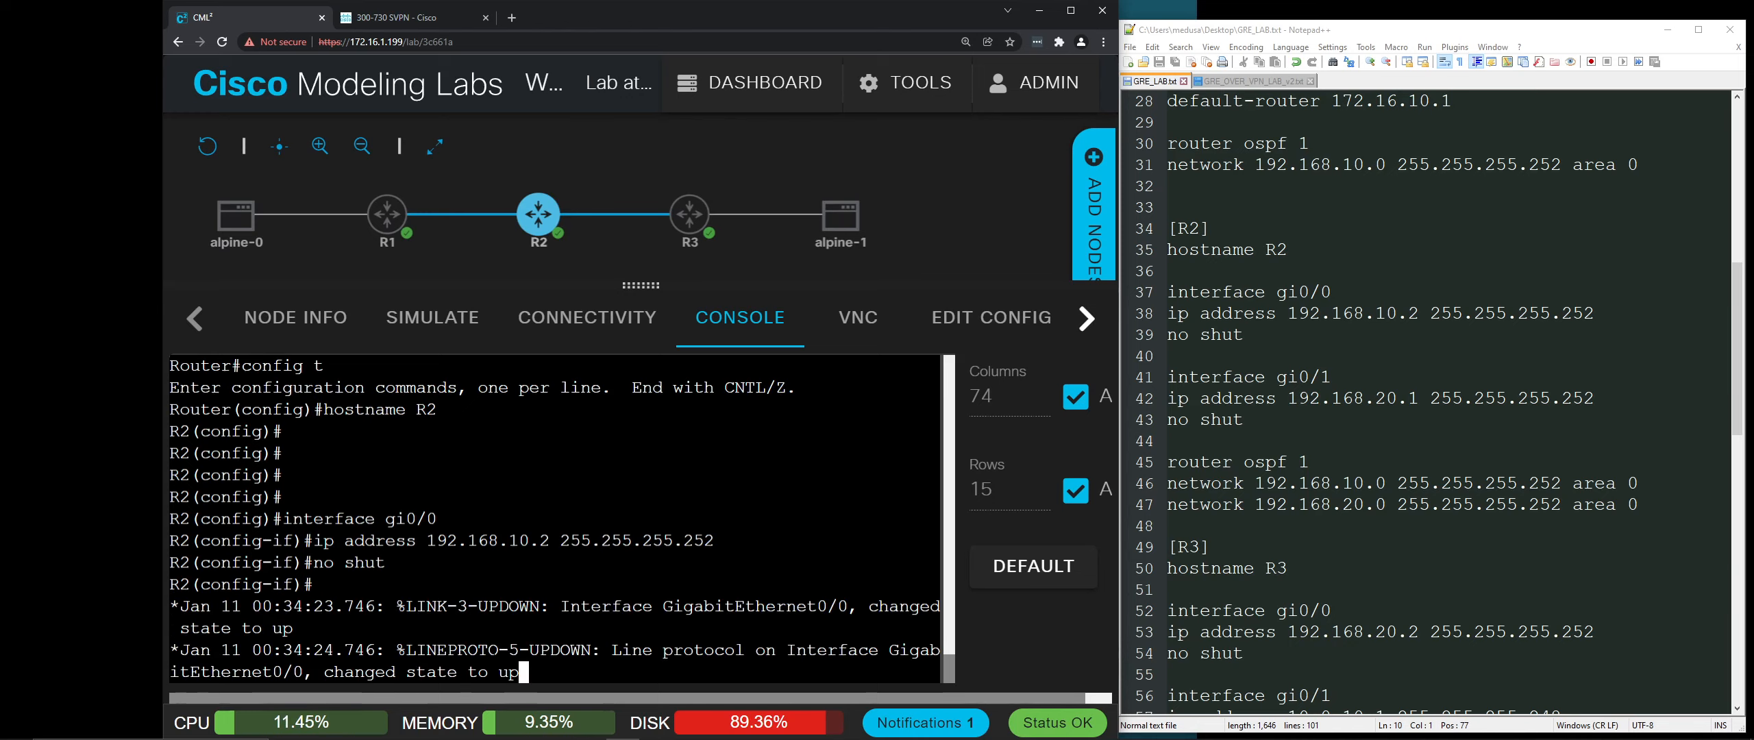
key(Return)
Step: Give R2's gi0/1 192.168.20.1 255.255.255.252, bring it up, and exit configuration mode
text(interface g)
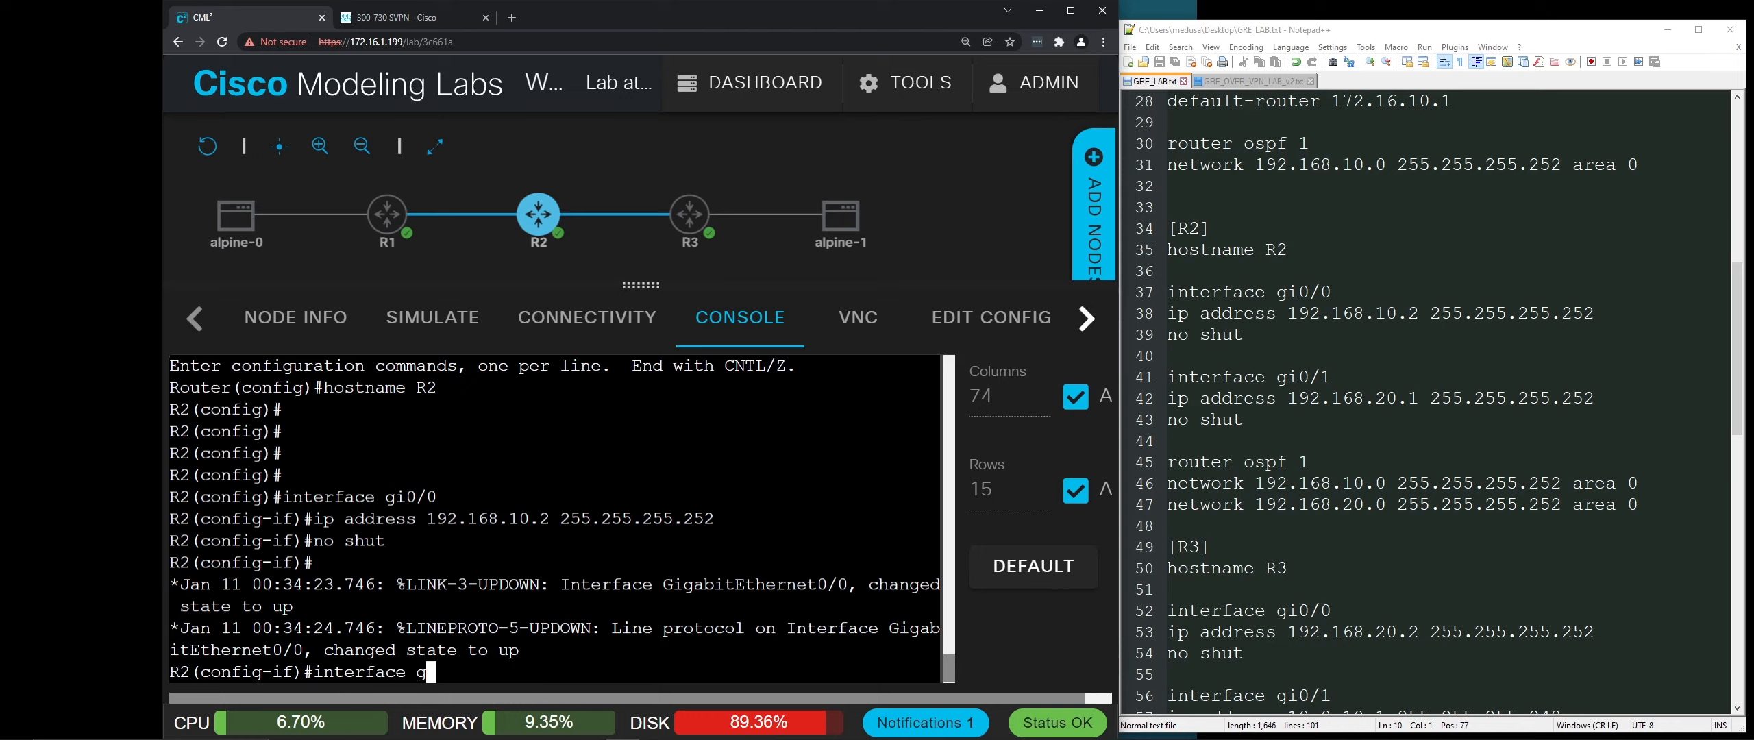
text(i0/1)
key(Return)
text(ig-if)#i)
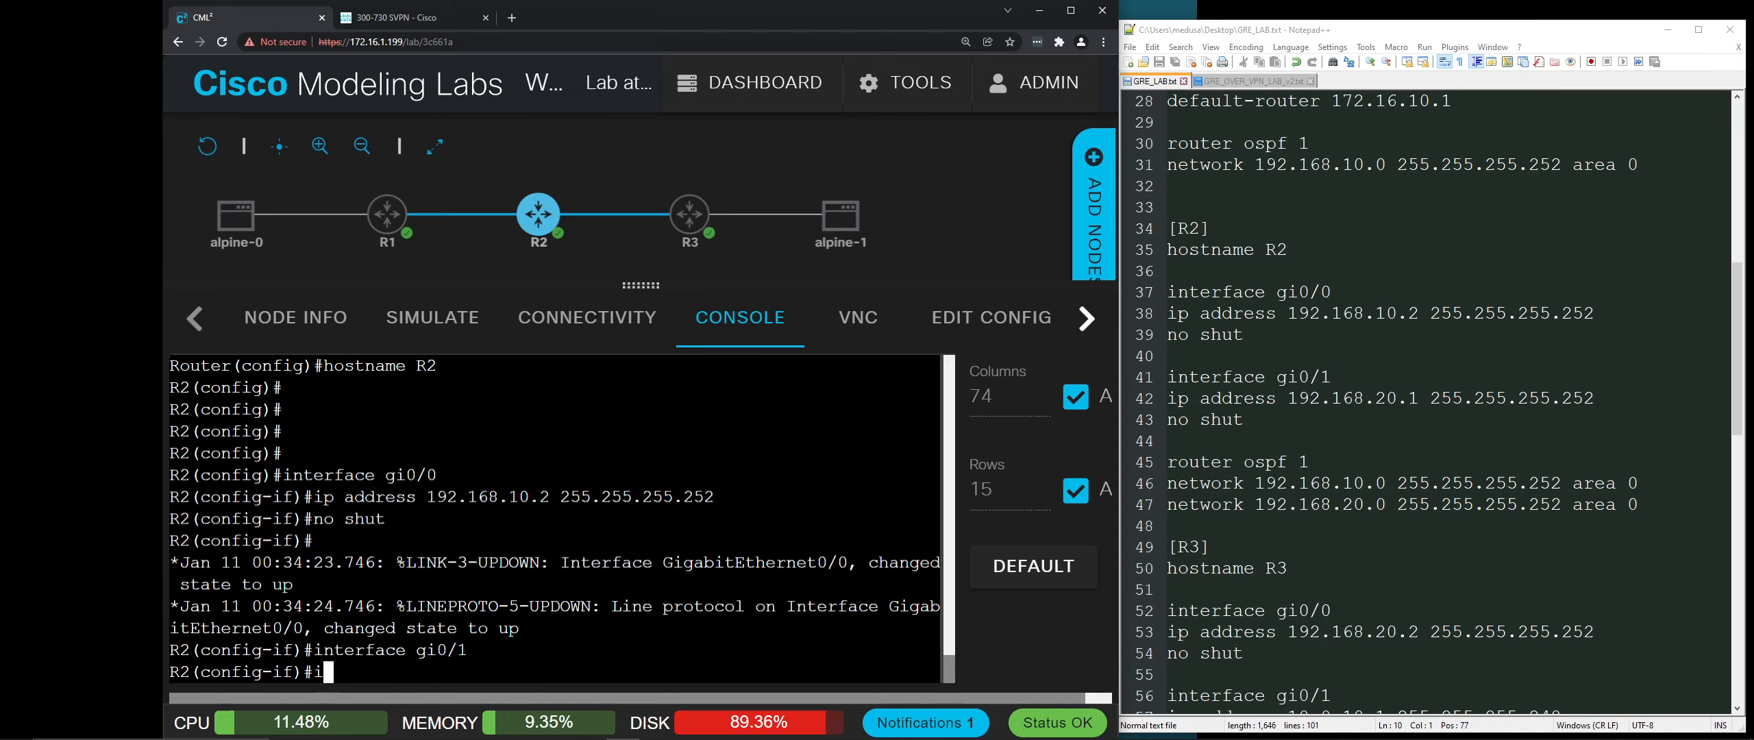
text(p address 19)
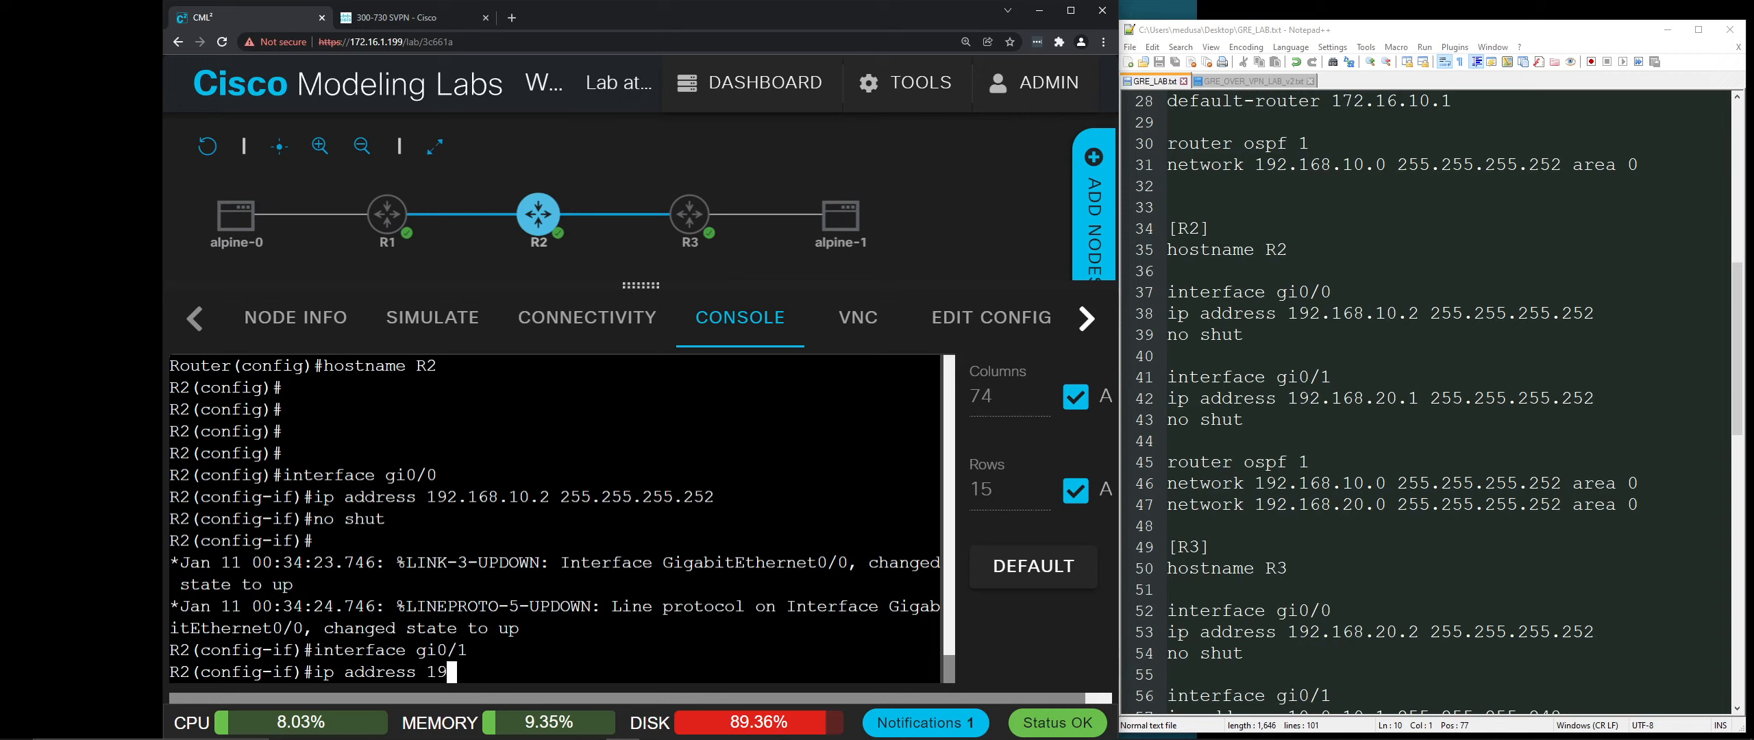
text(2.168.20.1 255.25)
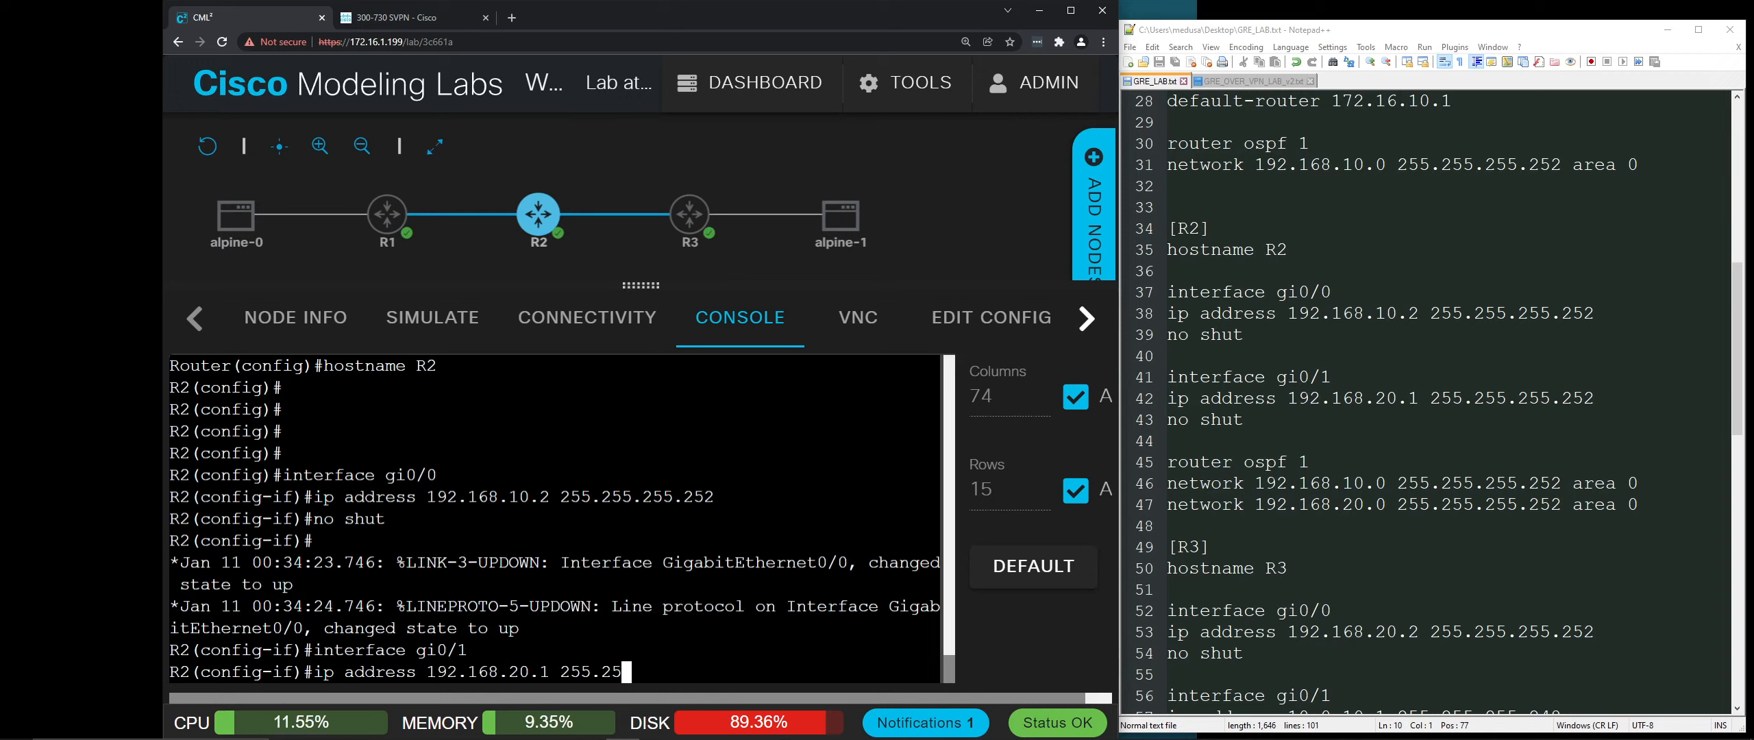
text(5.255.252)
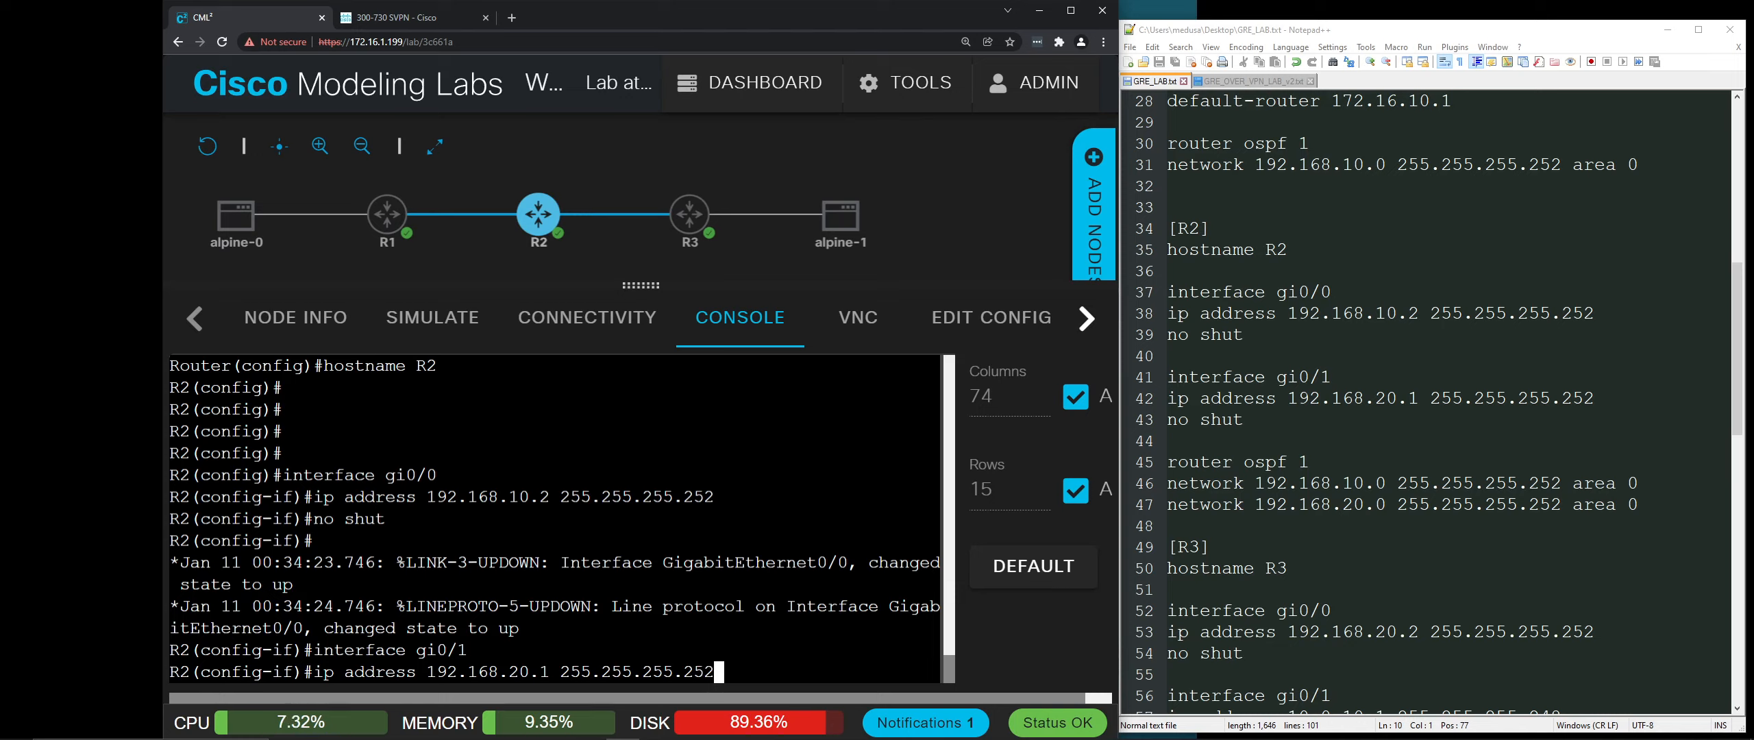
key(Return)
text(no shut)
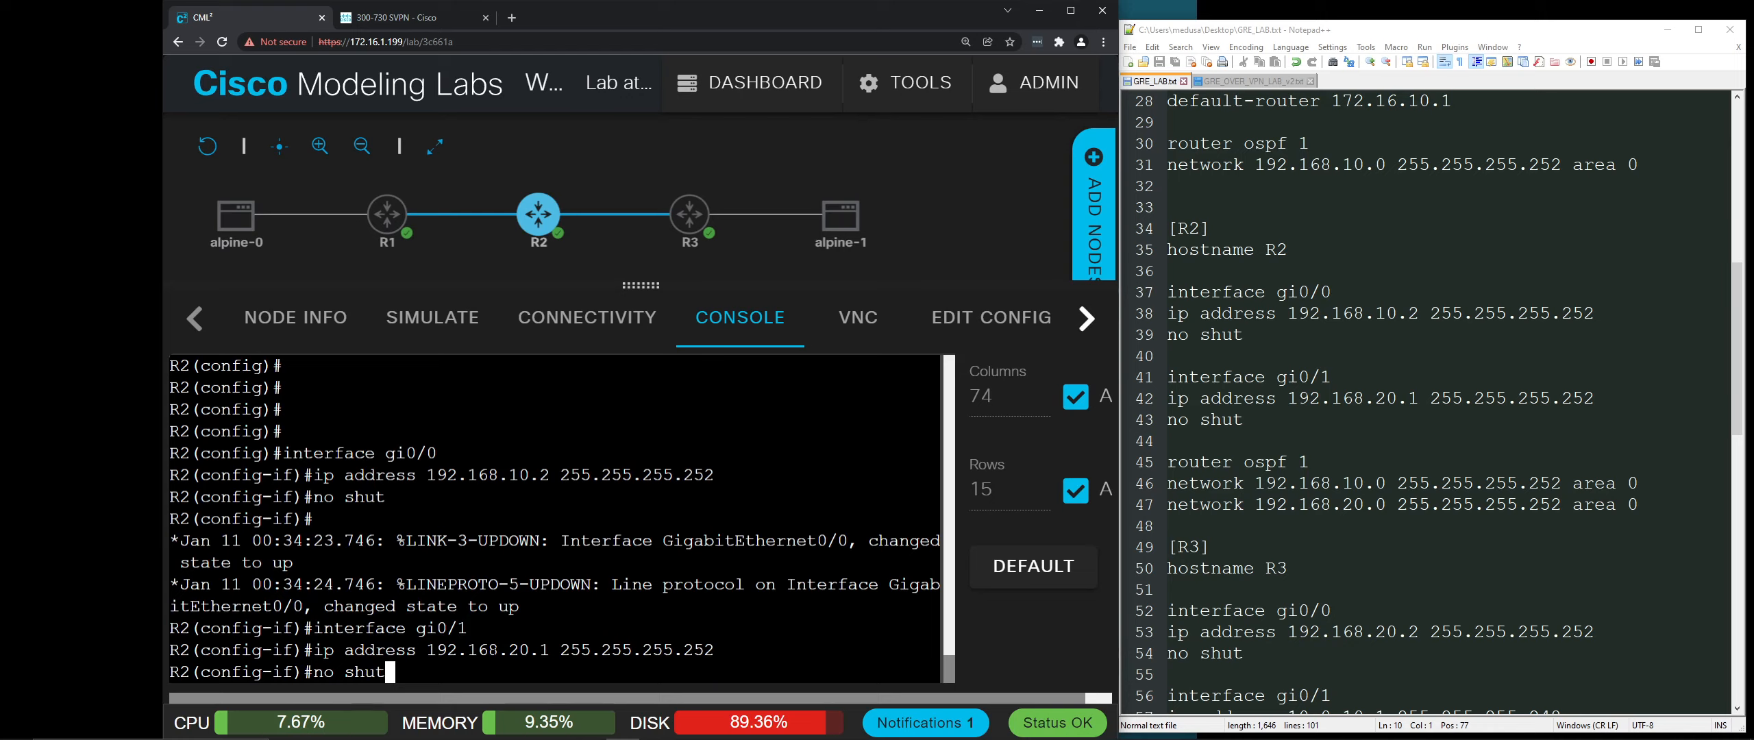
key(Return)
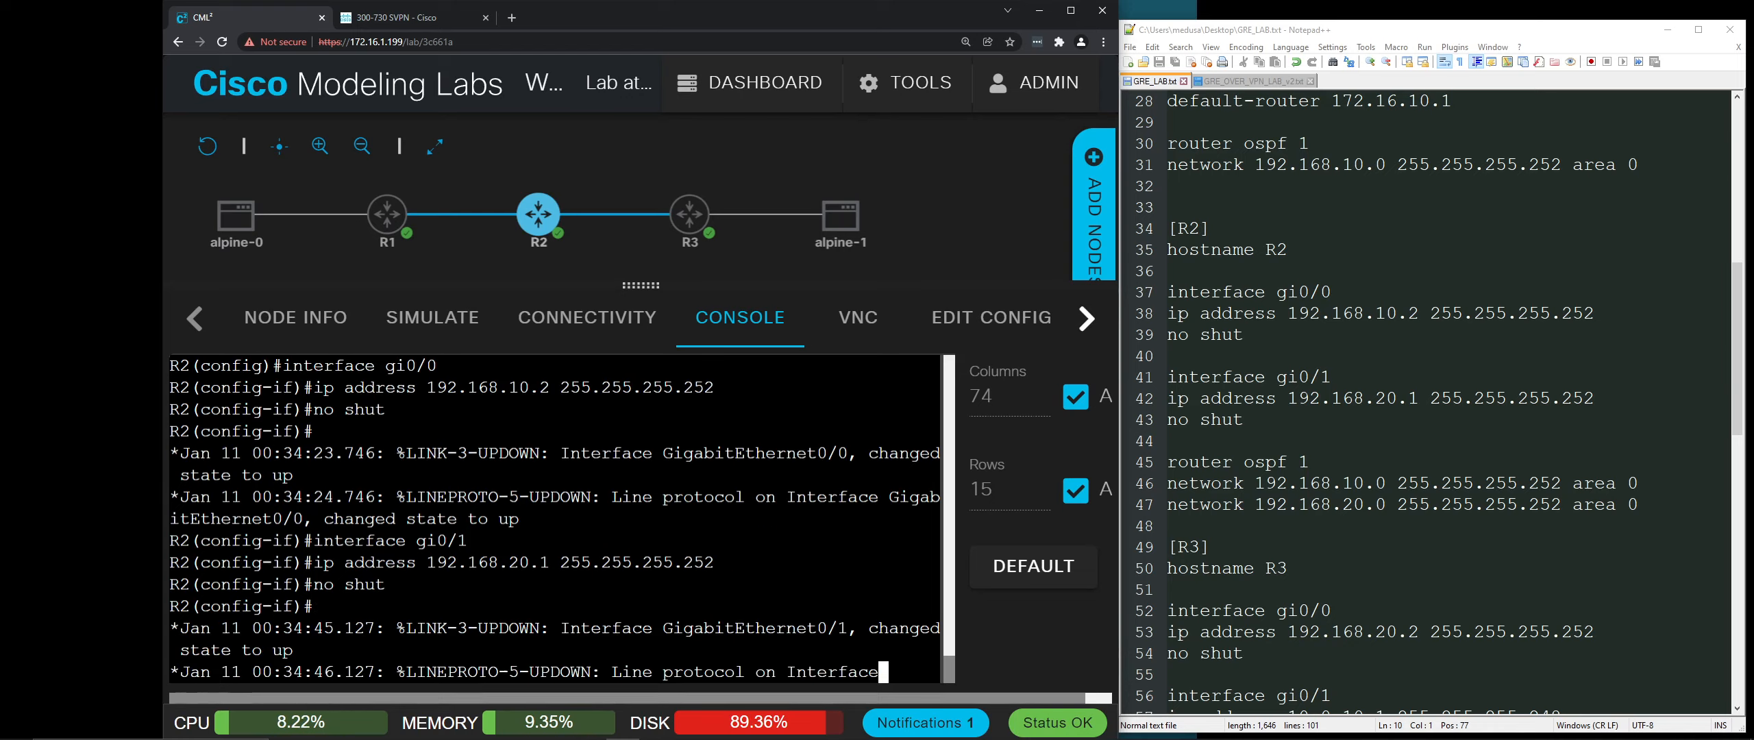
key(Return)
key(Return)
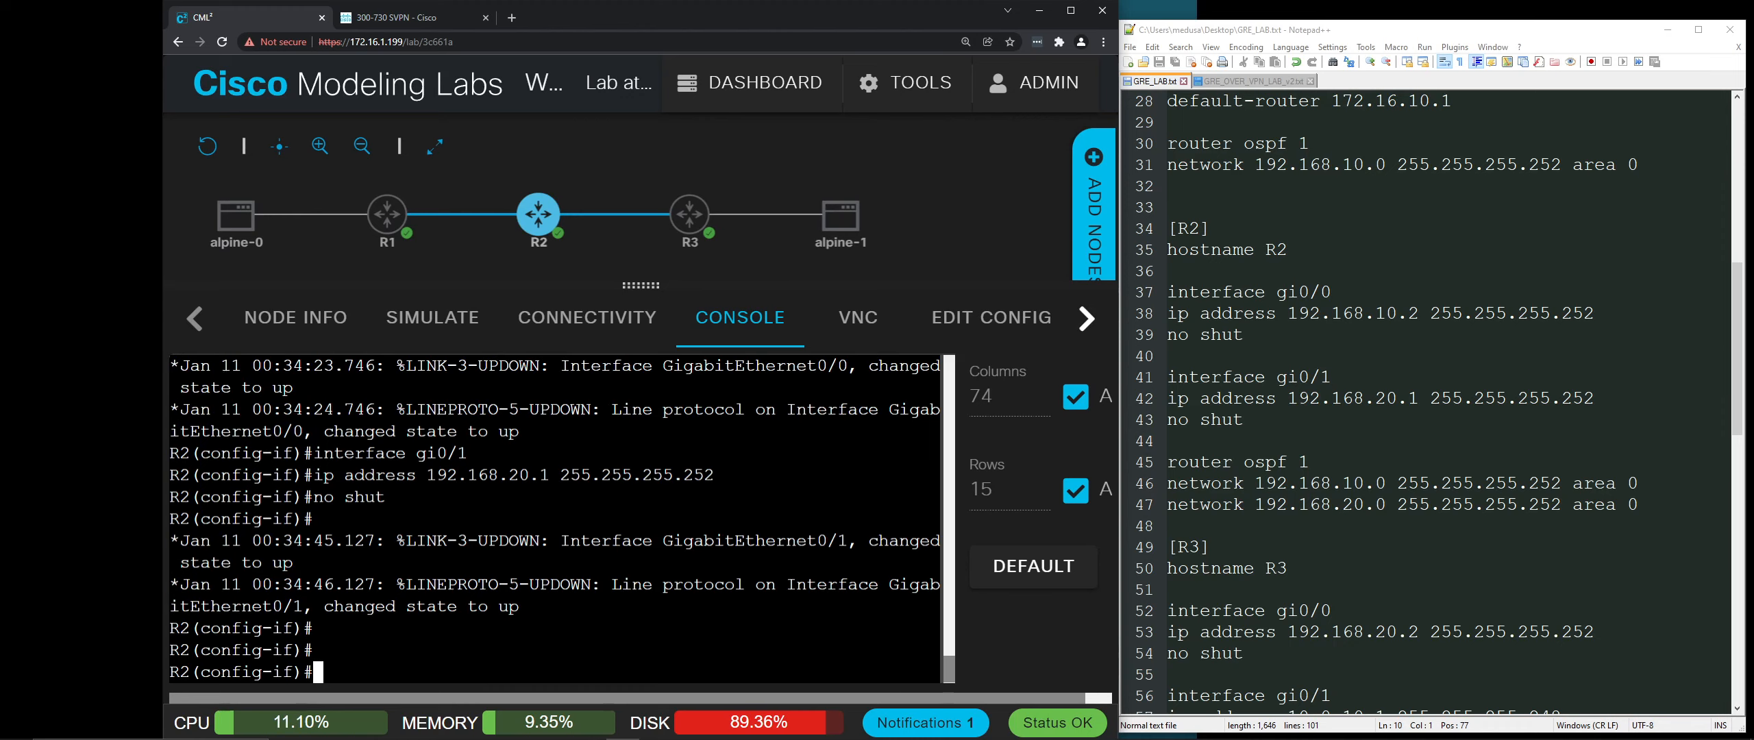
text(exit)
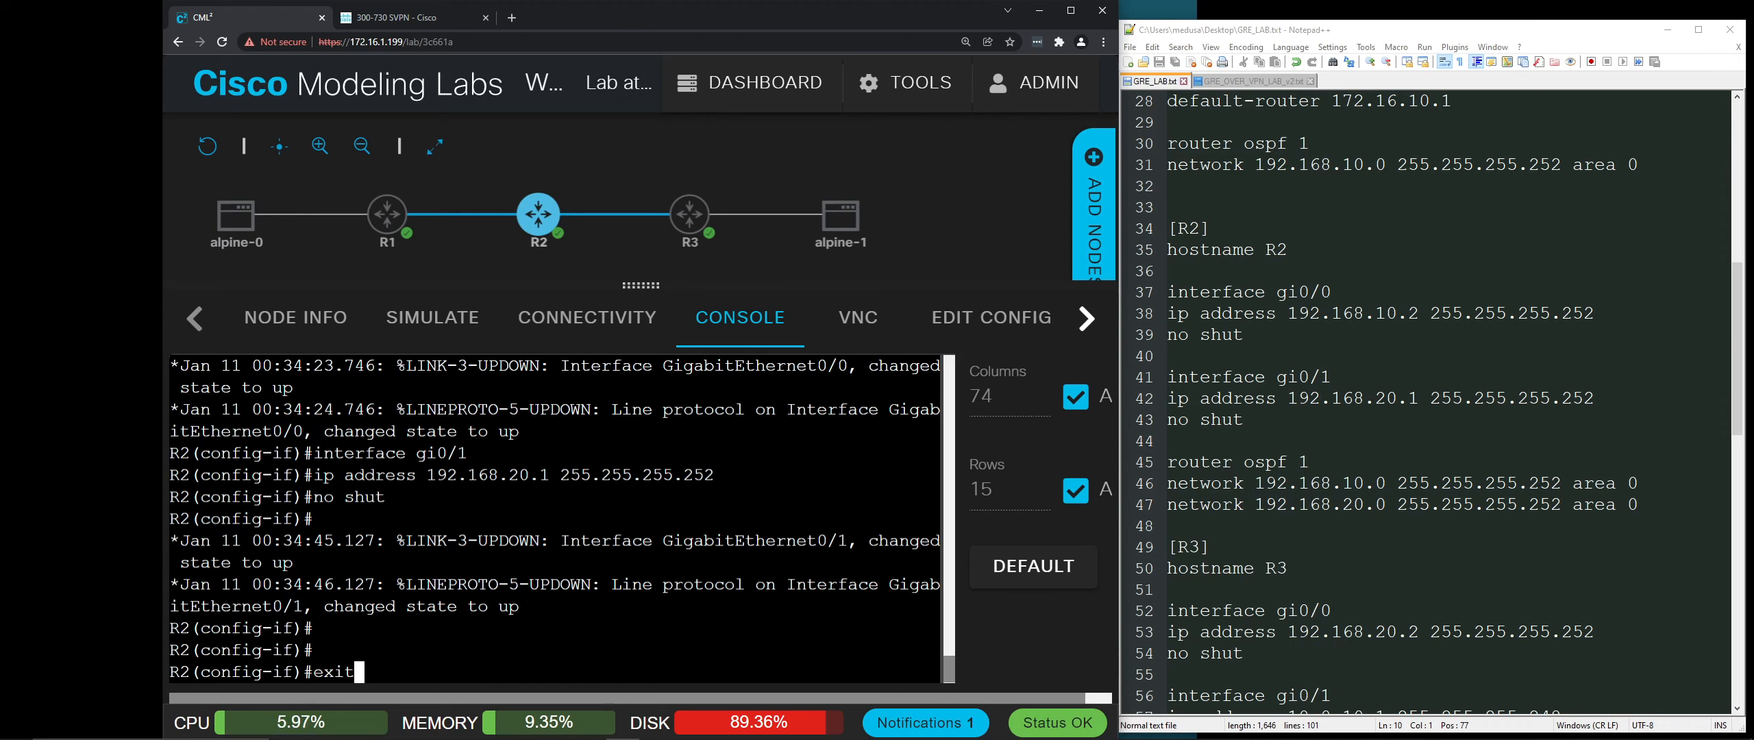
key(Return)
text(exit)
key(Return)
key(Return)
key(Return)
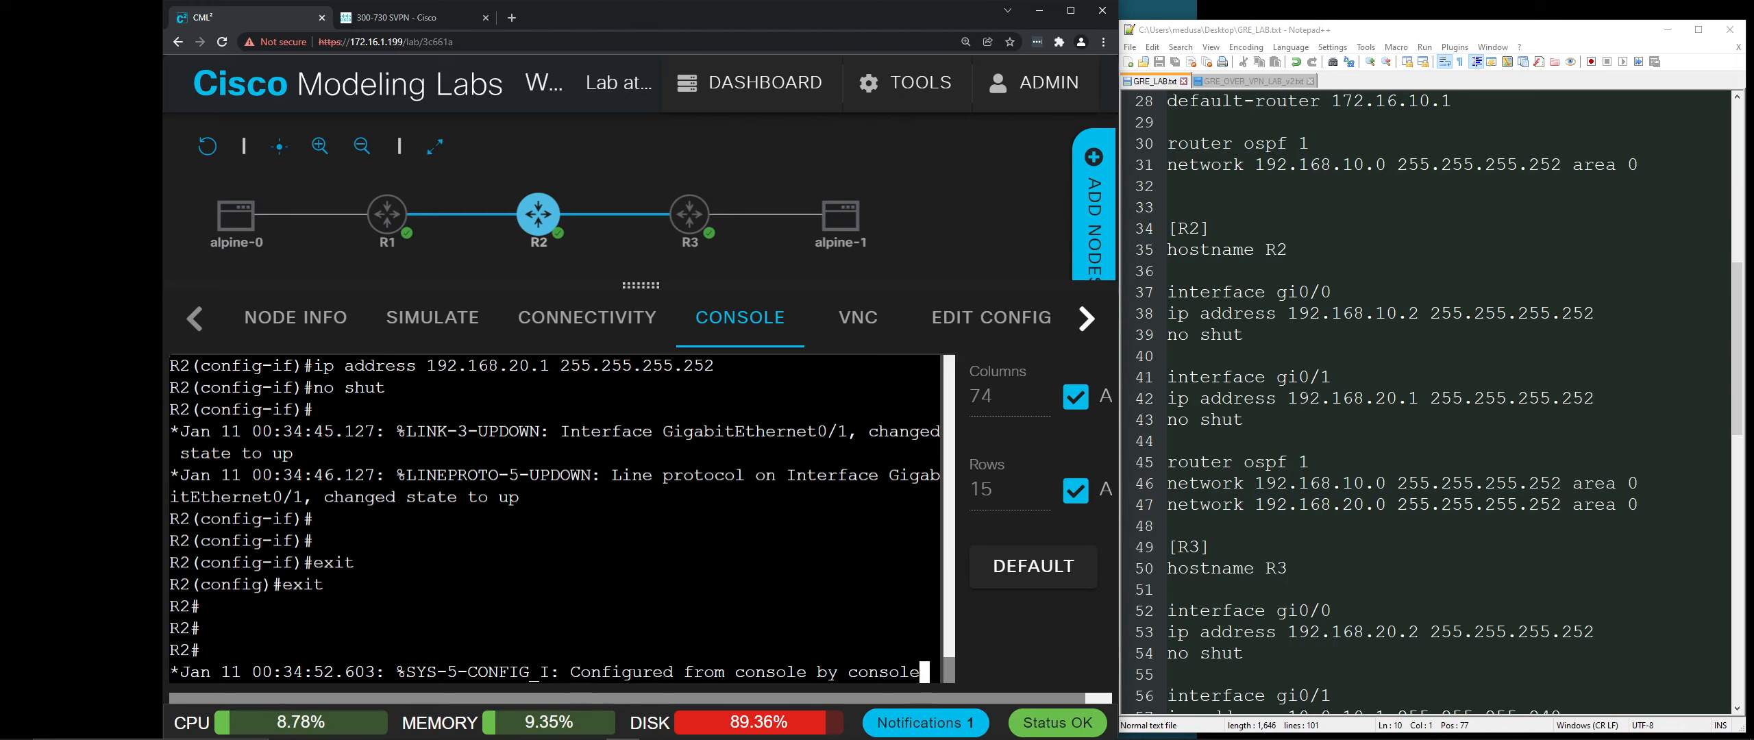
key(Return)
key(Return)
key(Return)
Step: Start OSPF process 1 on R2 and advertise 192.168.10.0 255.255.255.252 in area 0
scroll(1292, 349, down, 2)
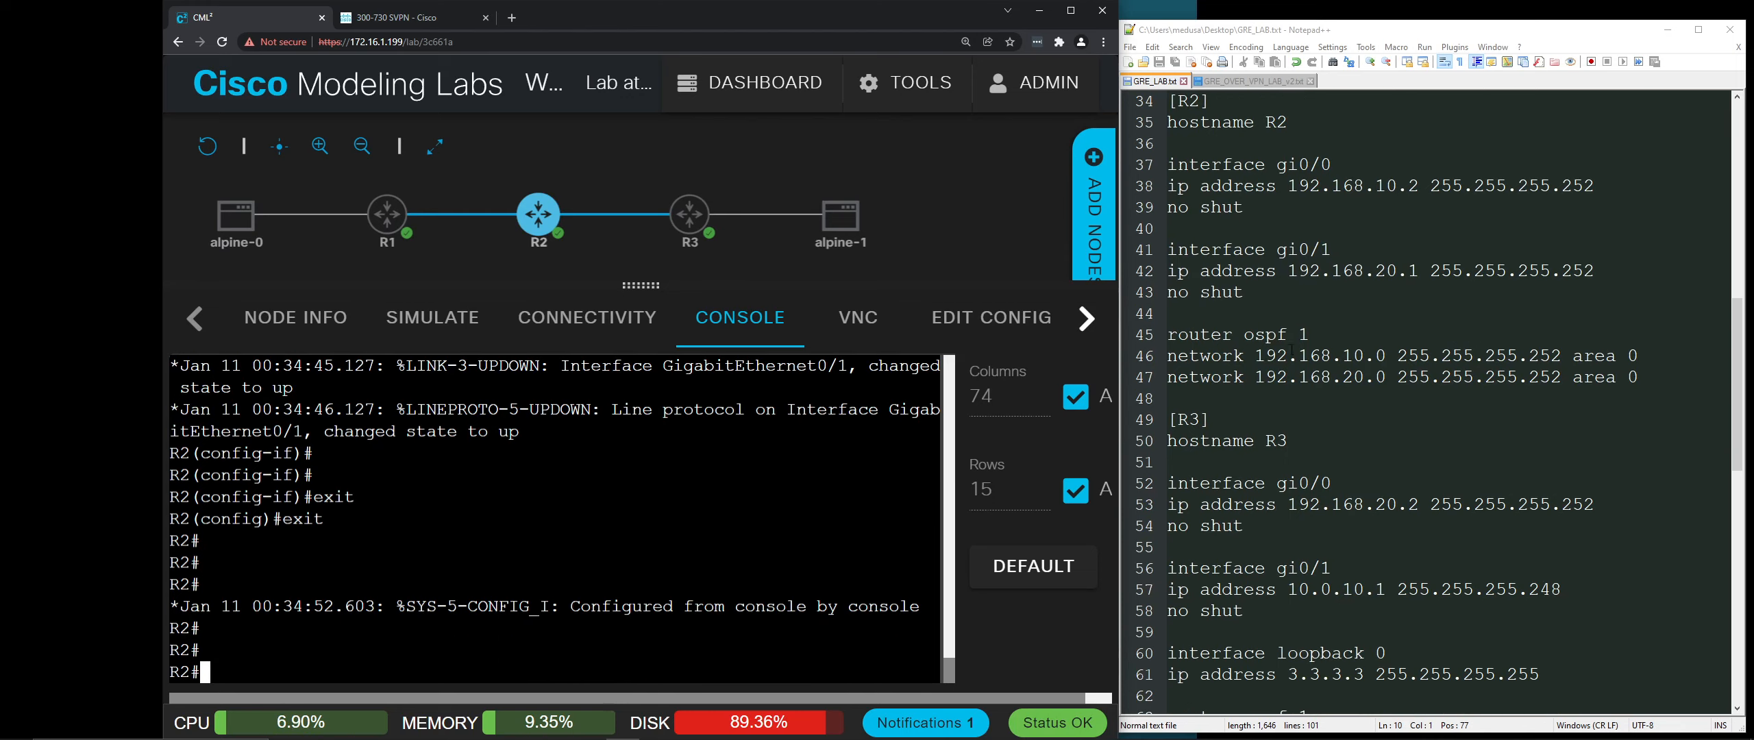
text(config t)
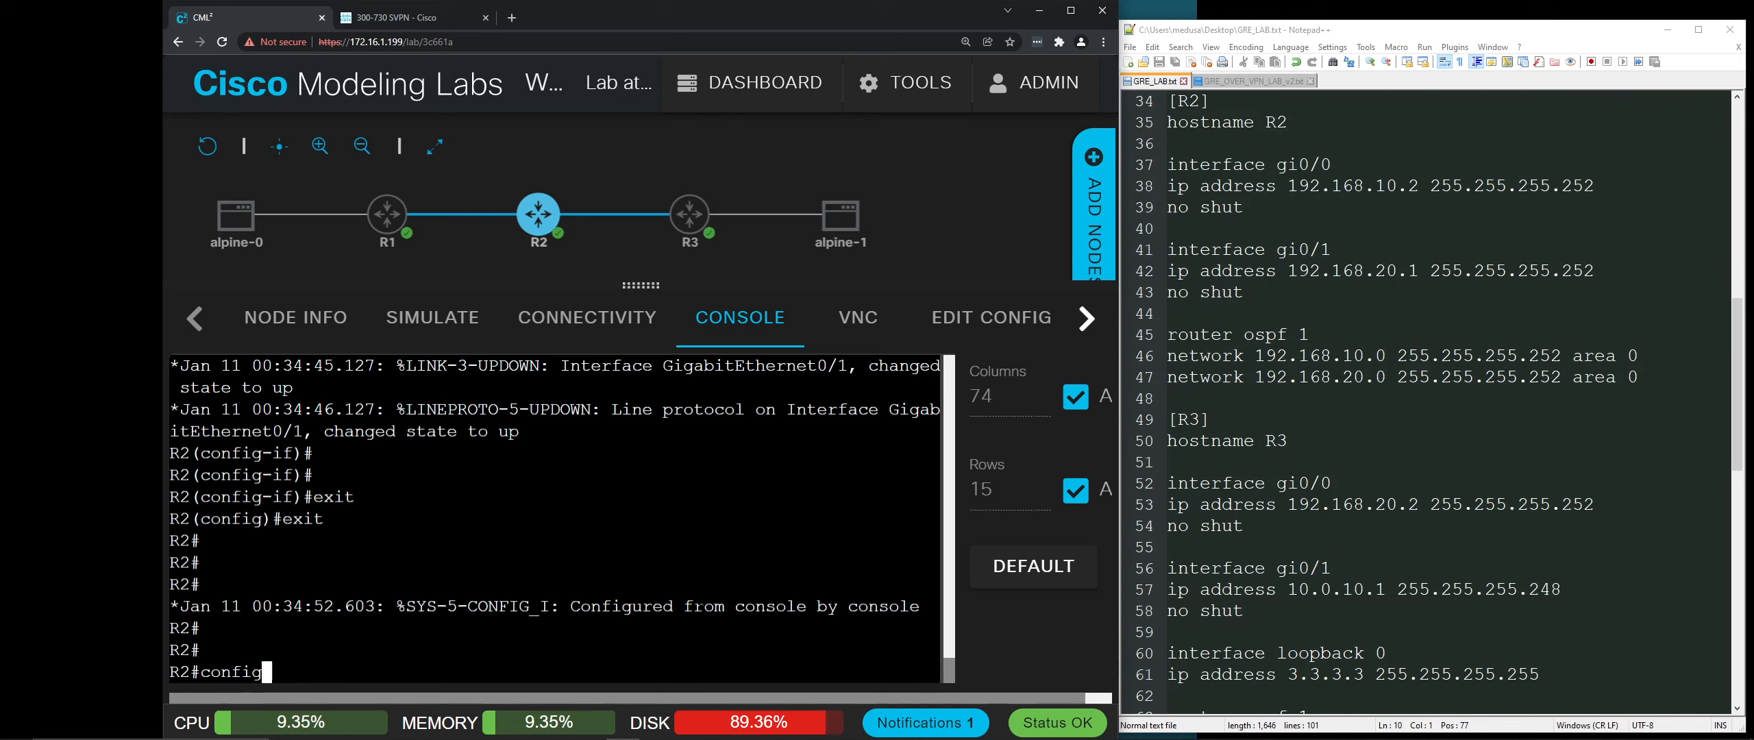
key(Return)
text(ro)
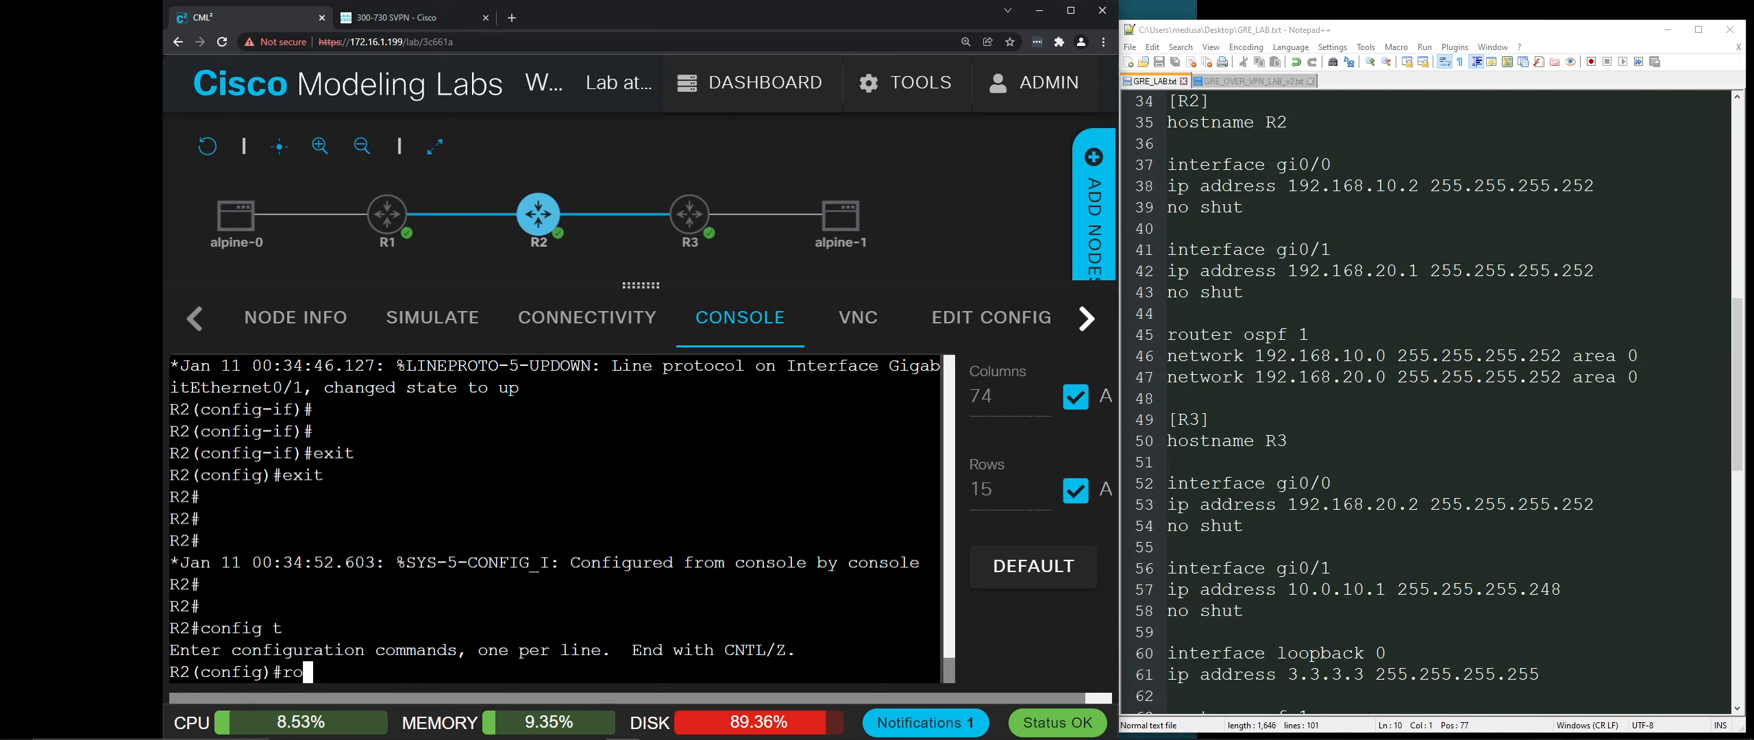
text(uter ospf 1)
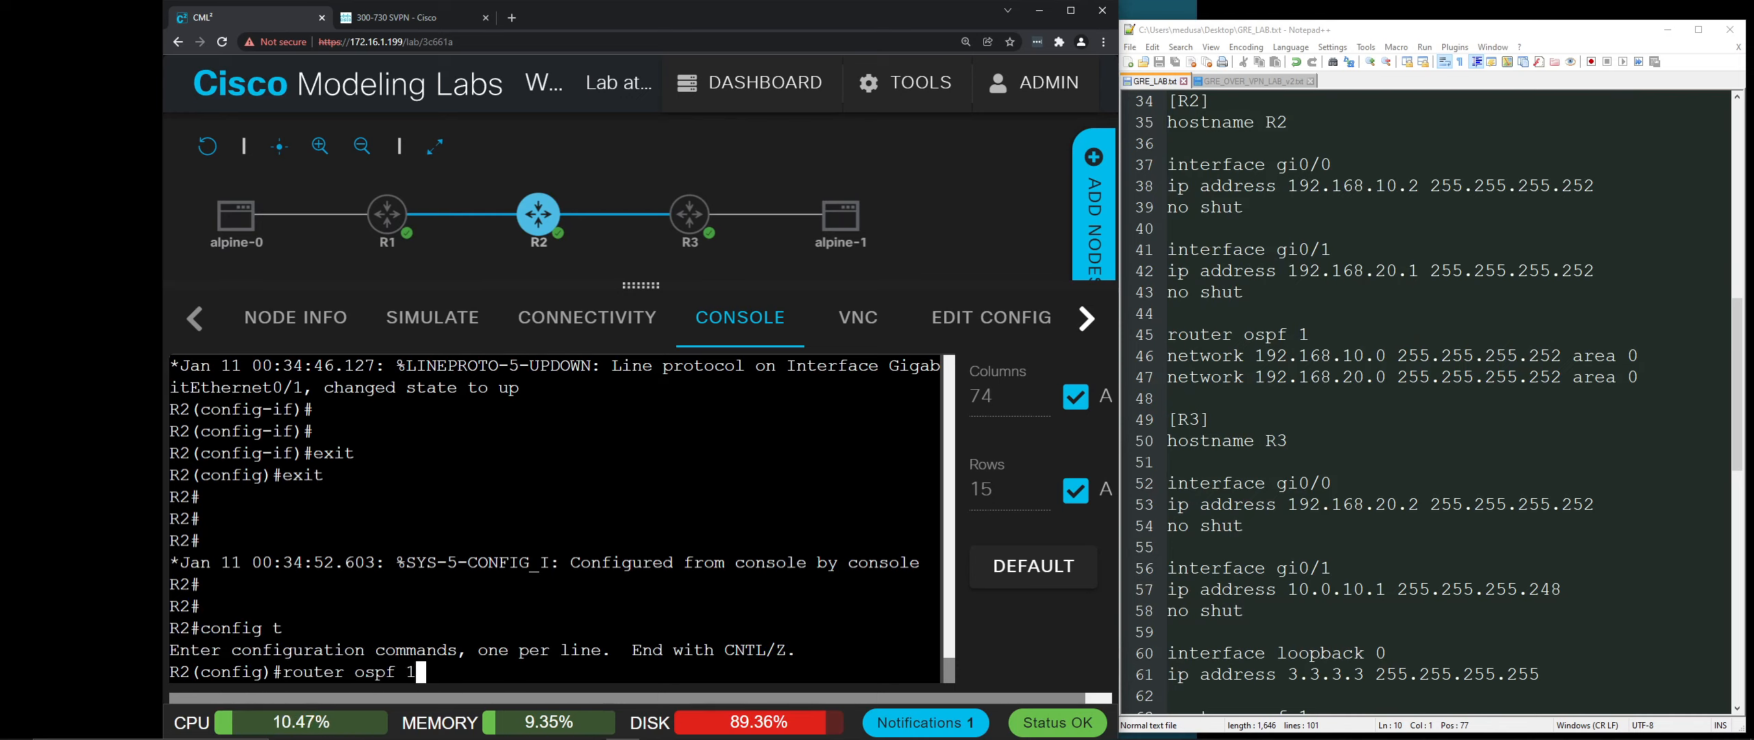
key(Return)
text(network 192.168.10)
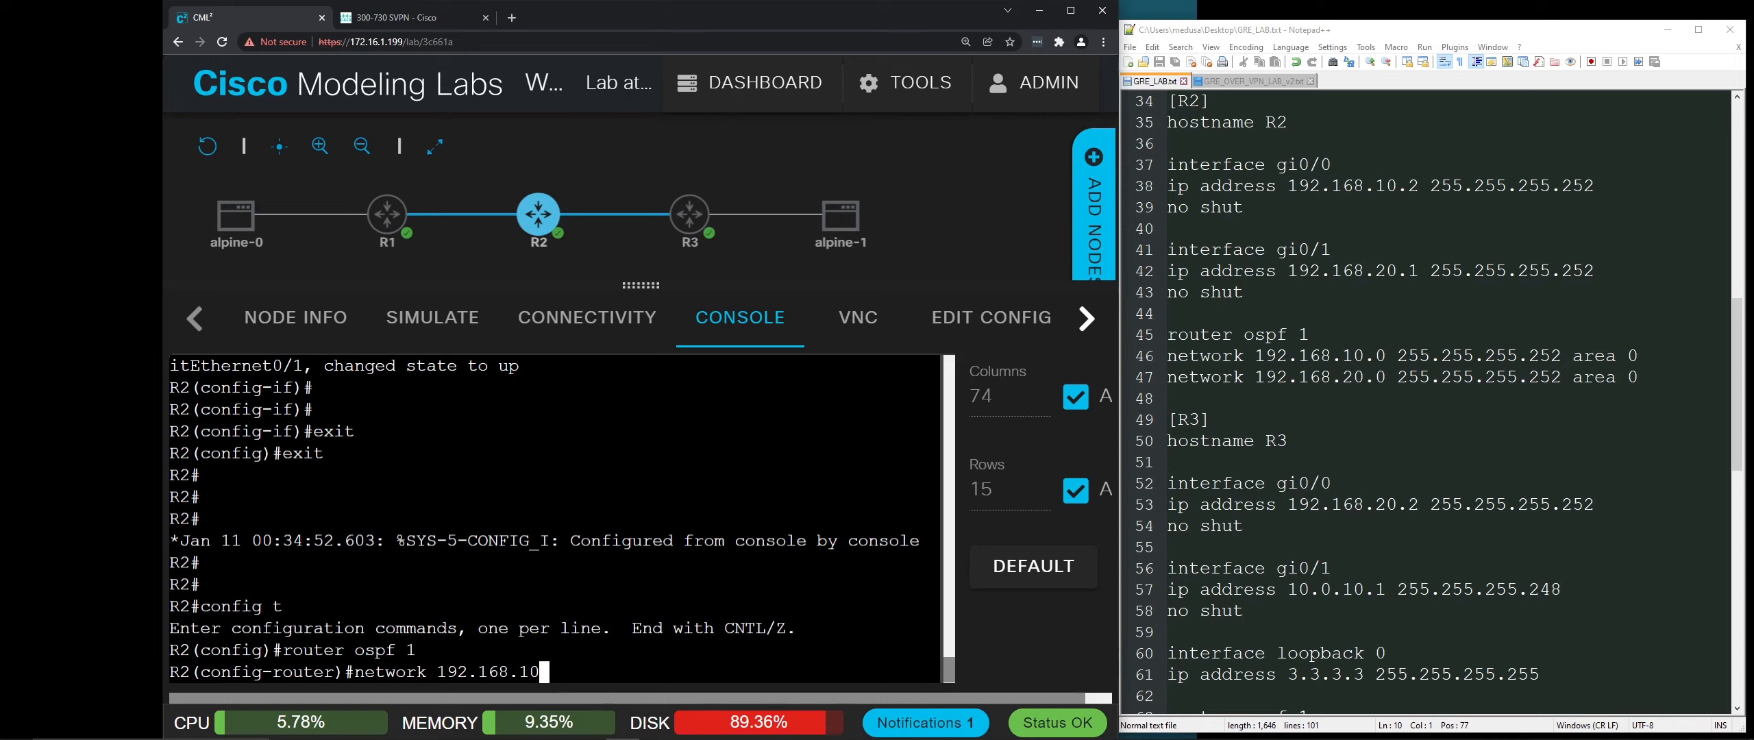
text(.0 255)
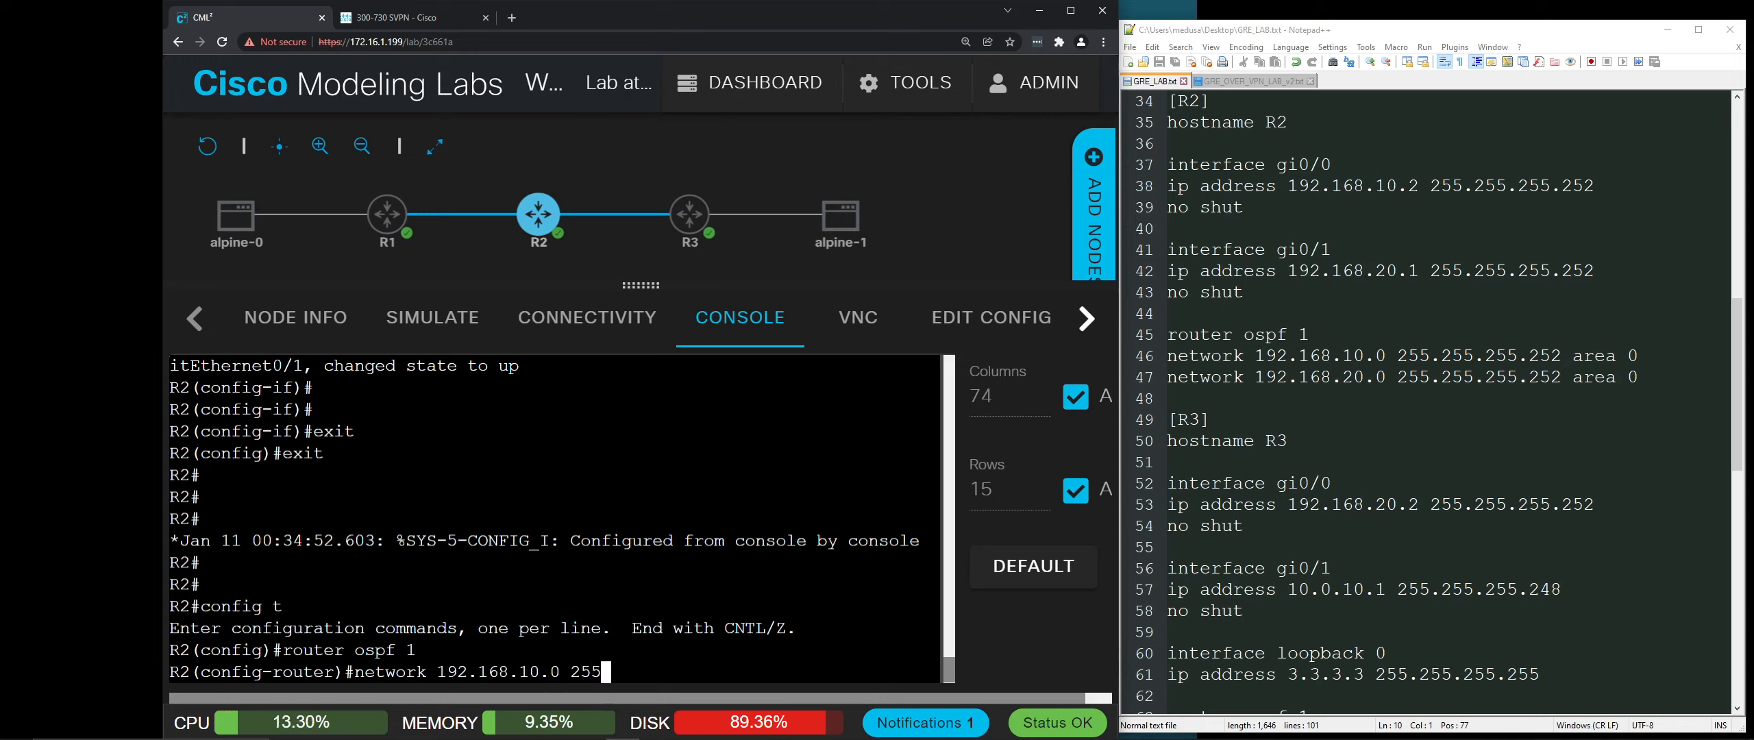
text(.255.255.252 area )
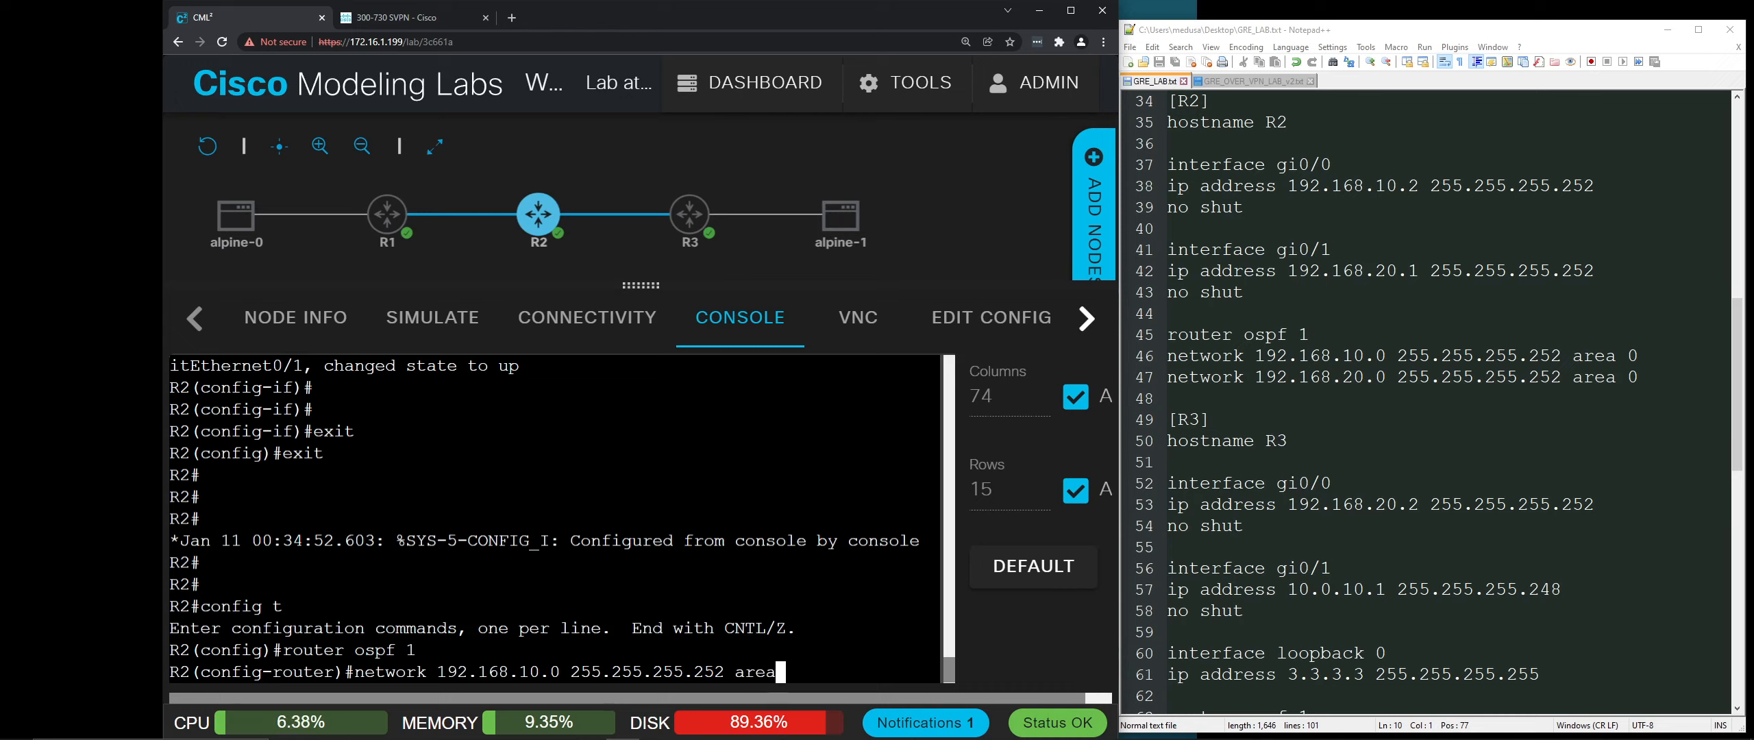
text(0)
key(Return)
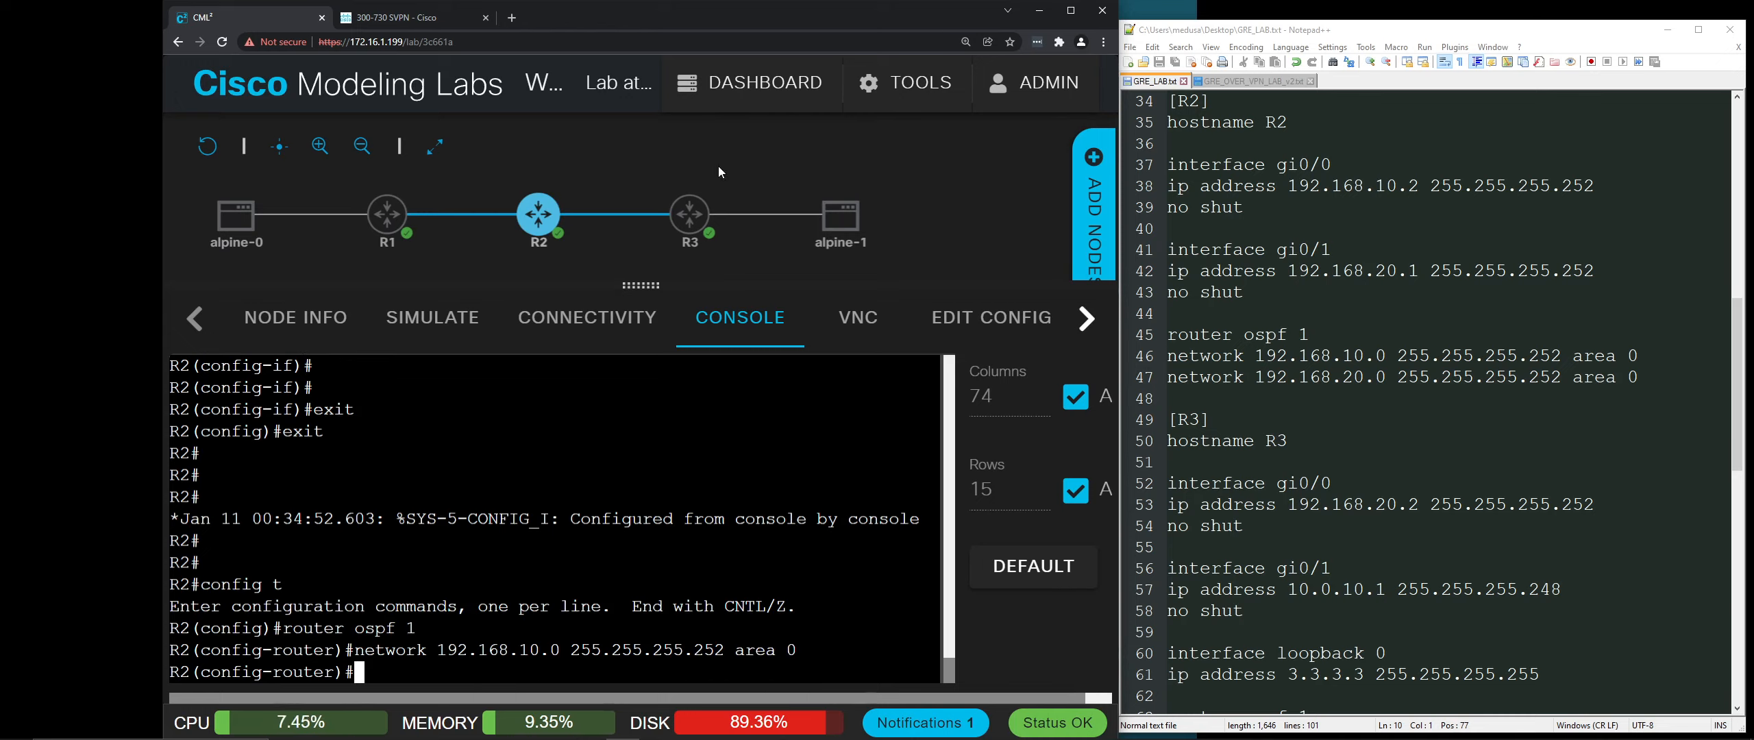
Step: Advertise 192.168.20.0 255.255.255.252 in area 0 on R2, then exit configuration mode
mouse_move(534, 217)
text(network)
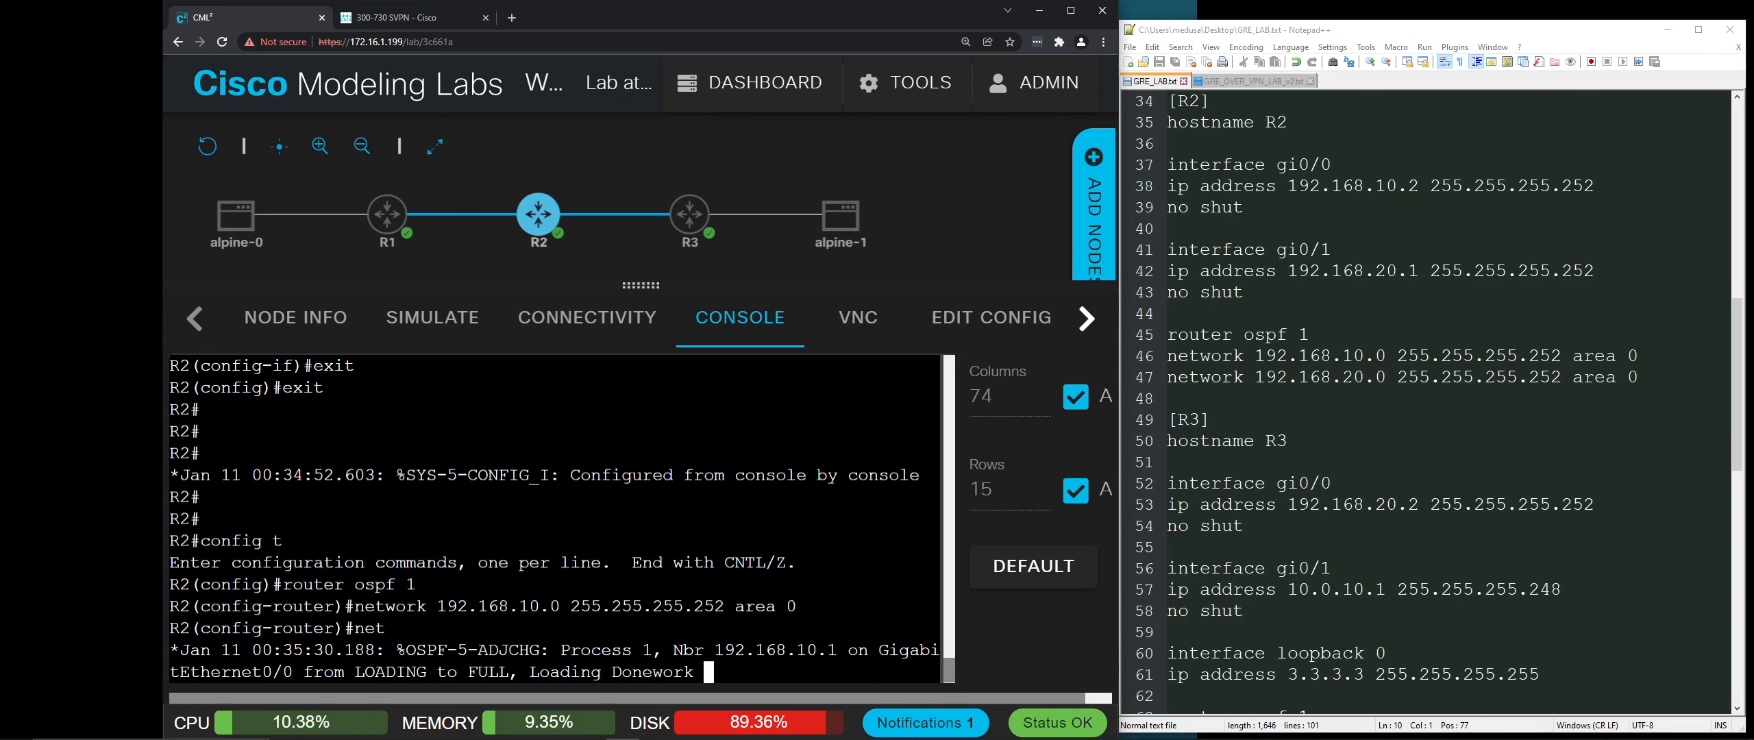
key(BackSpace)
key(BackSpace)
key(BackSpace)
key(BackSpace)
key(BackSpace)
key(BackSpace)
key(BackSpace)
key(Return)
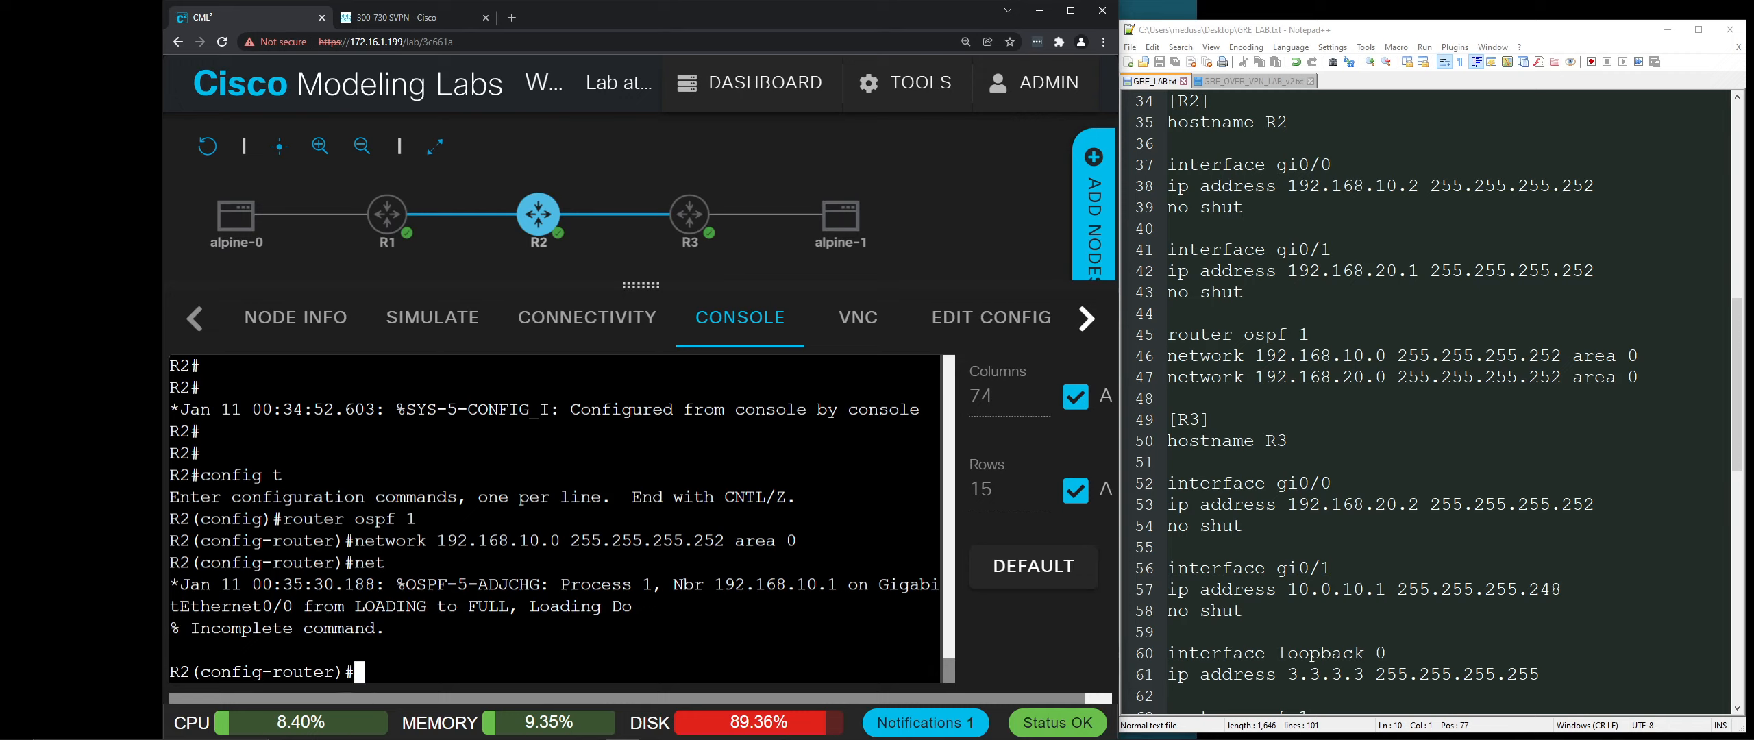
text(network 192.168.20.0)
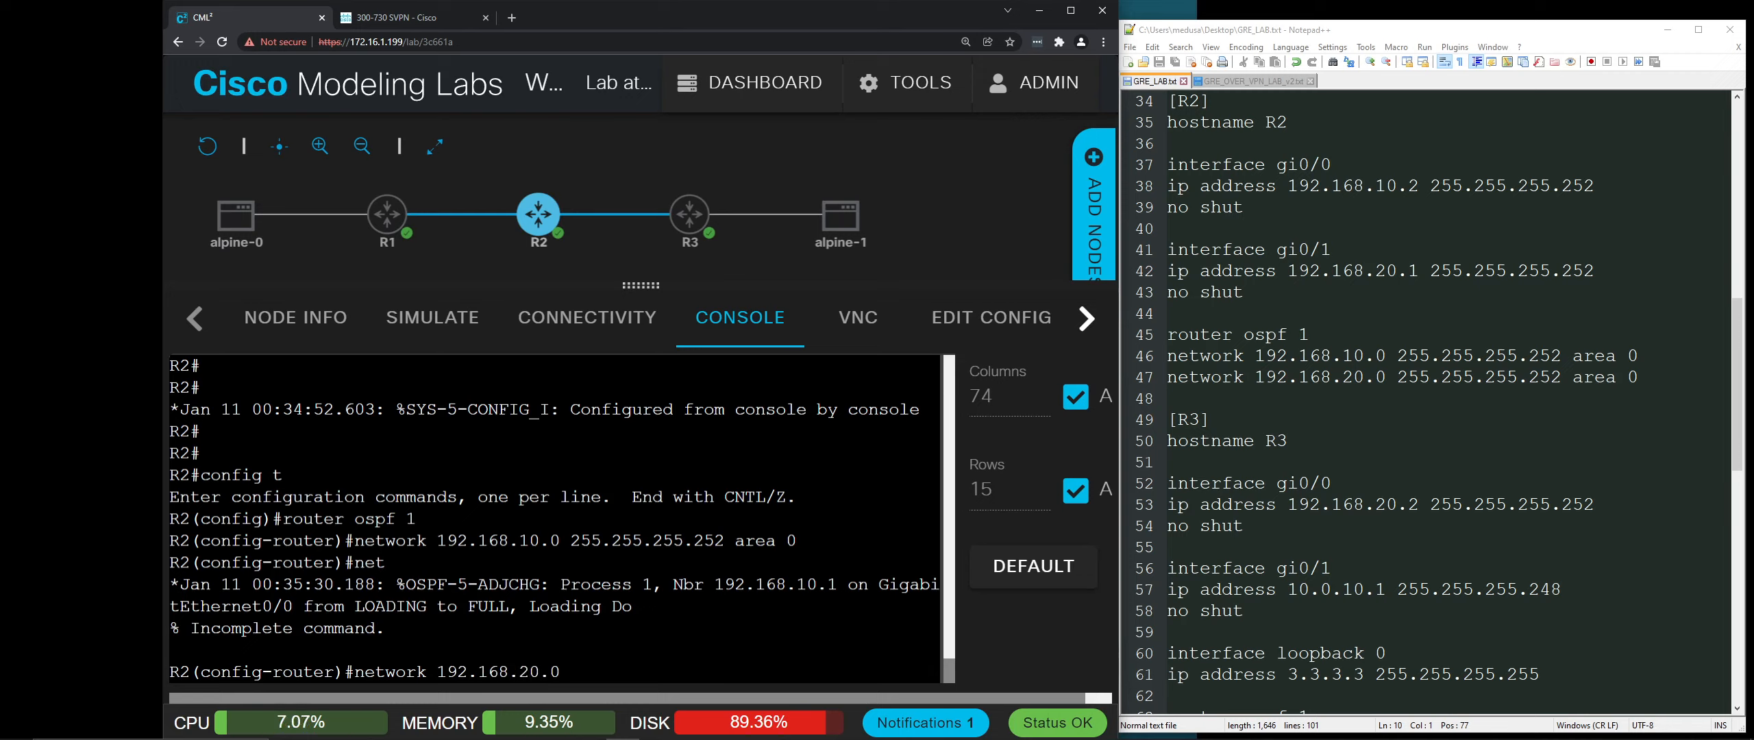
text( 255.255.)
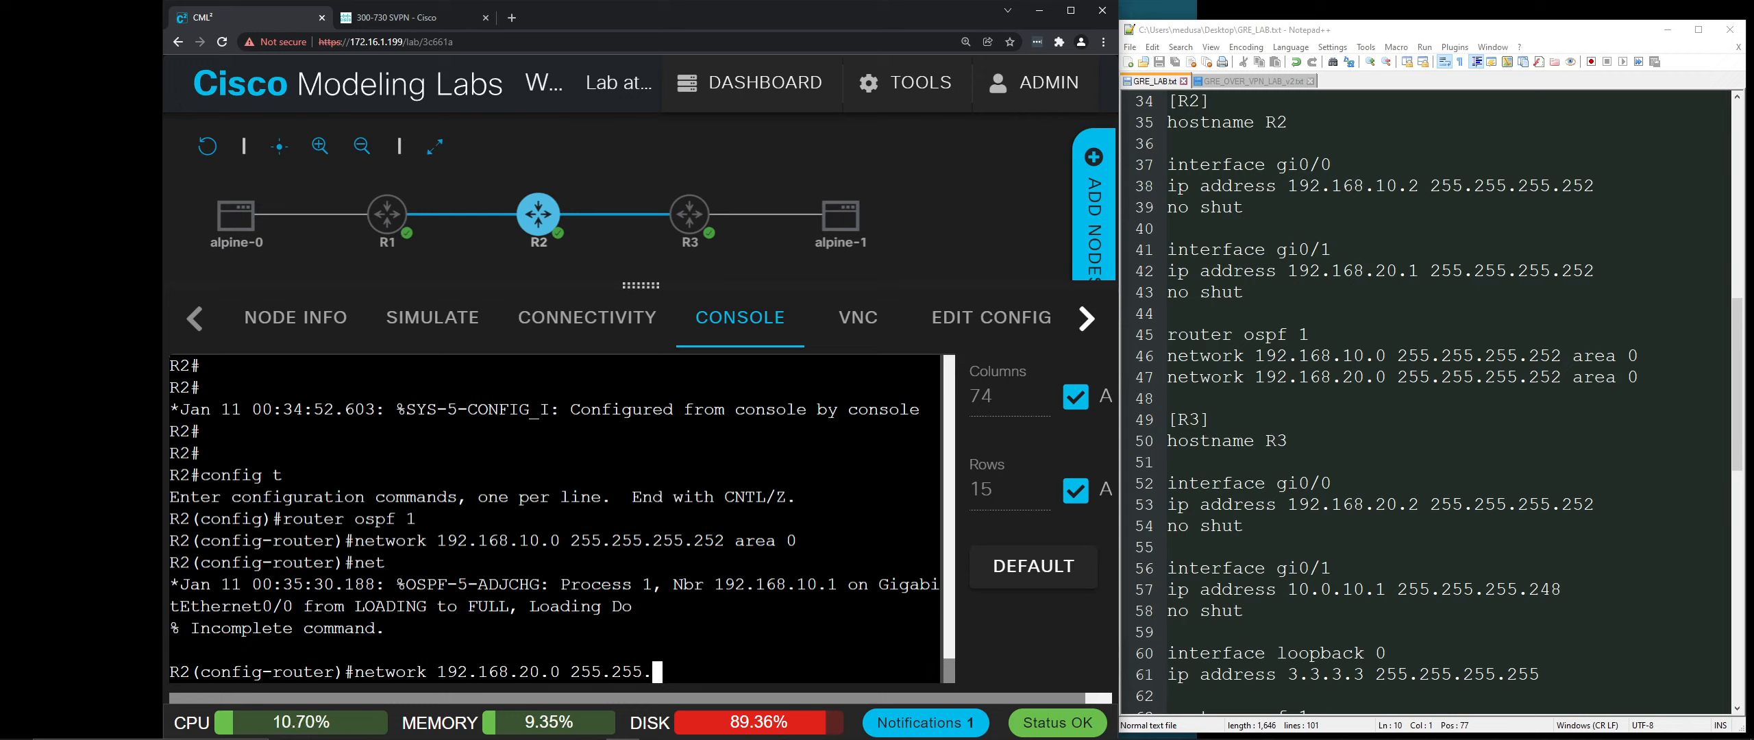
text(255.252)
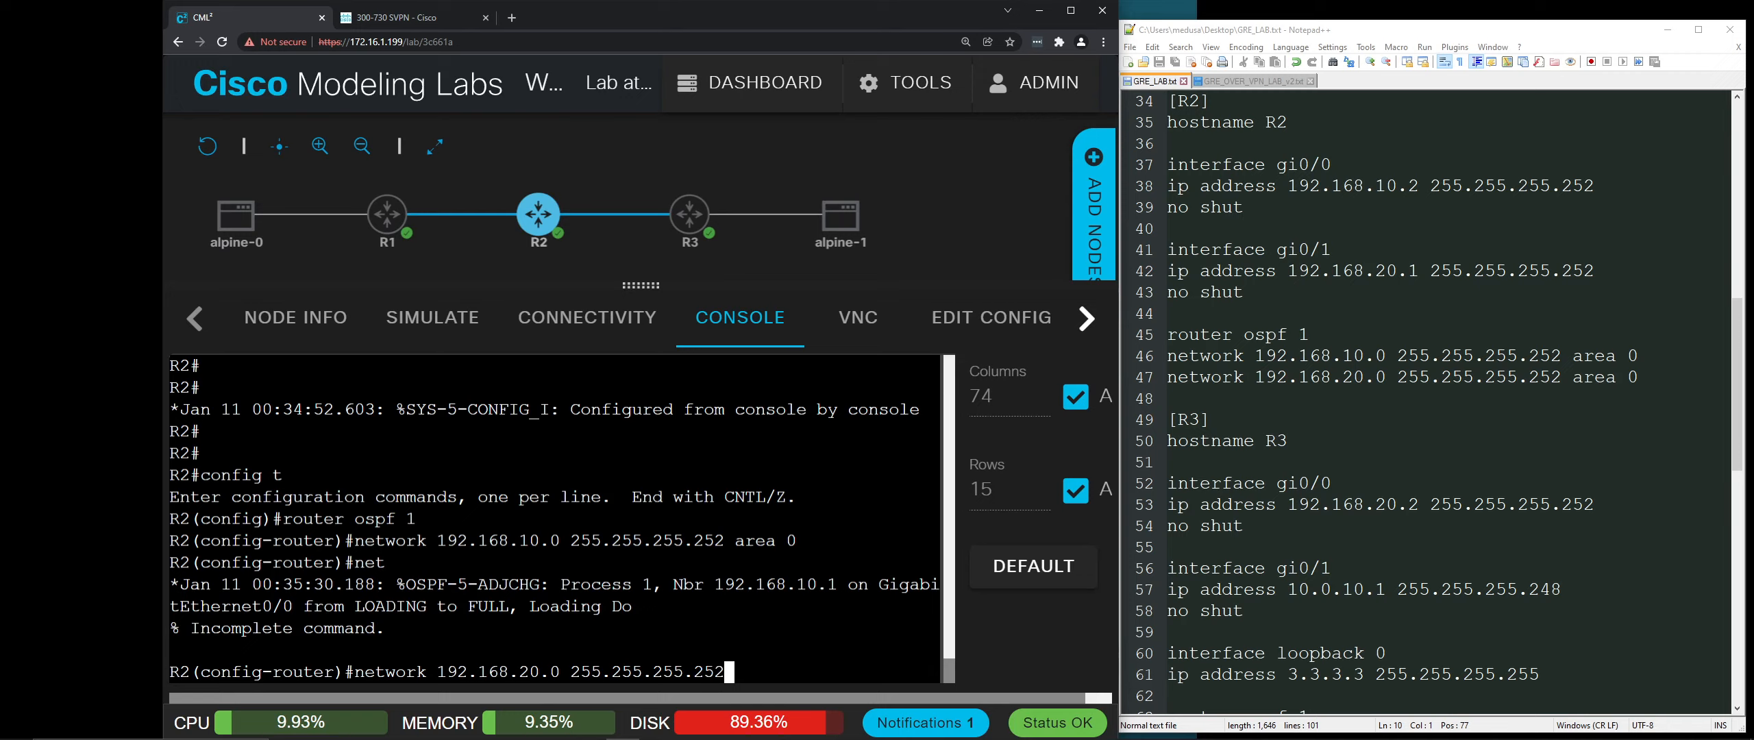
text( are a 0)
key(Return)
text(exit)
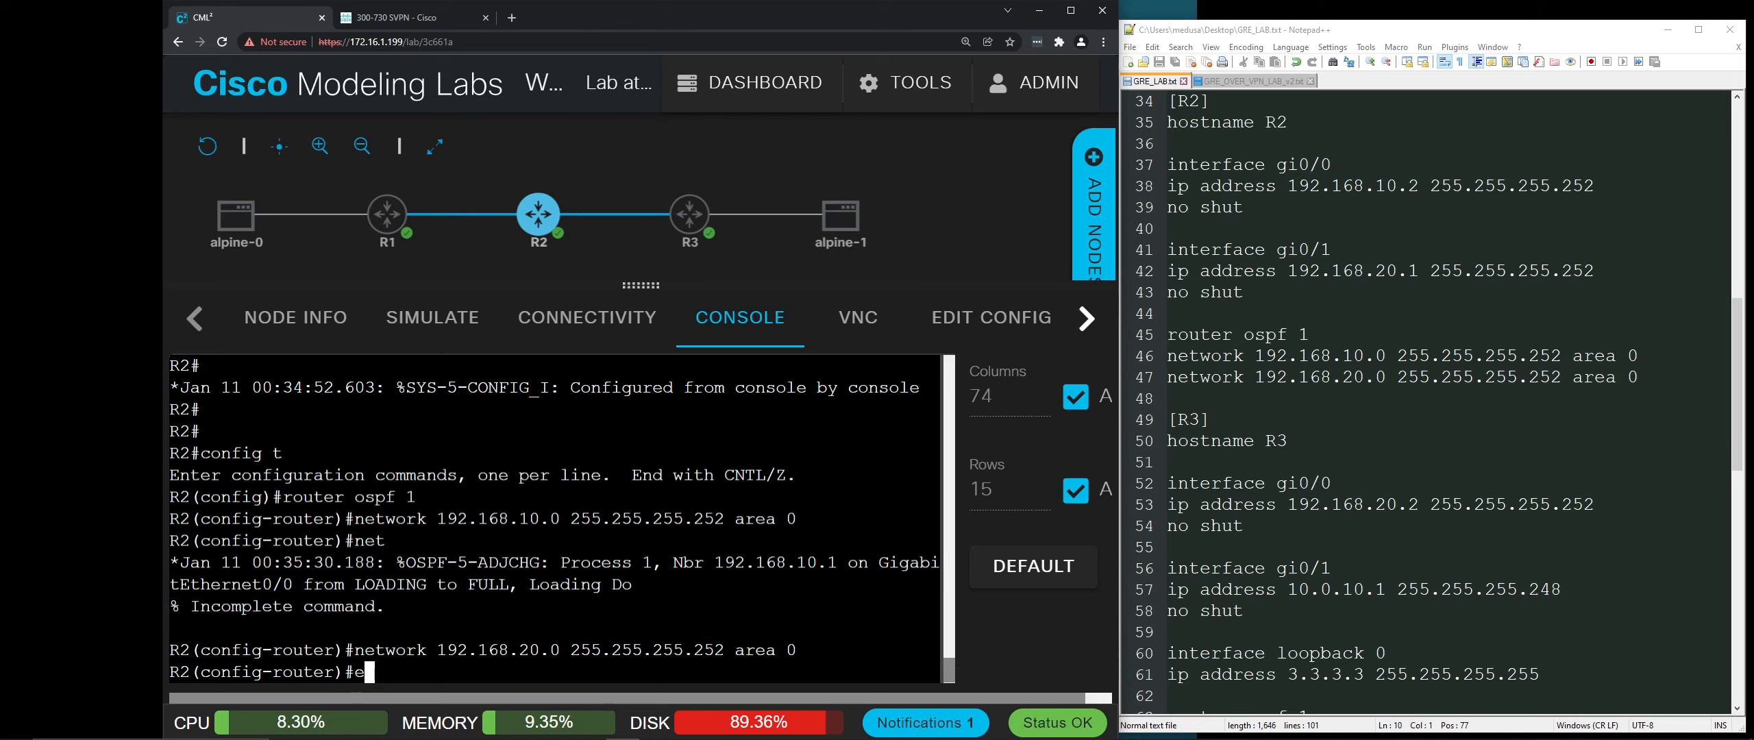
key(Return)
text(exit)
key(Return)
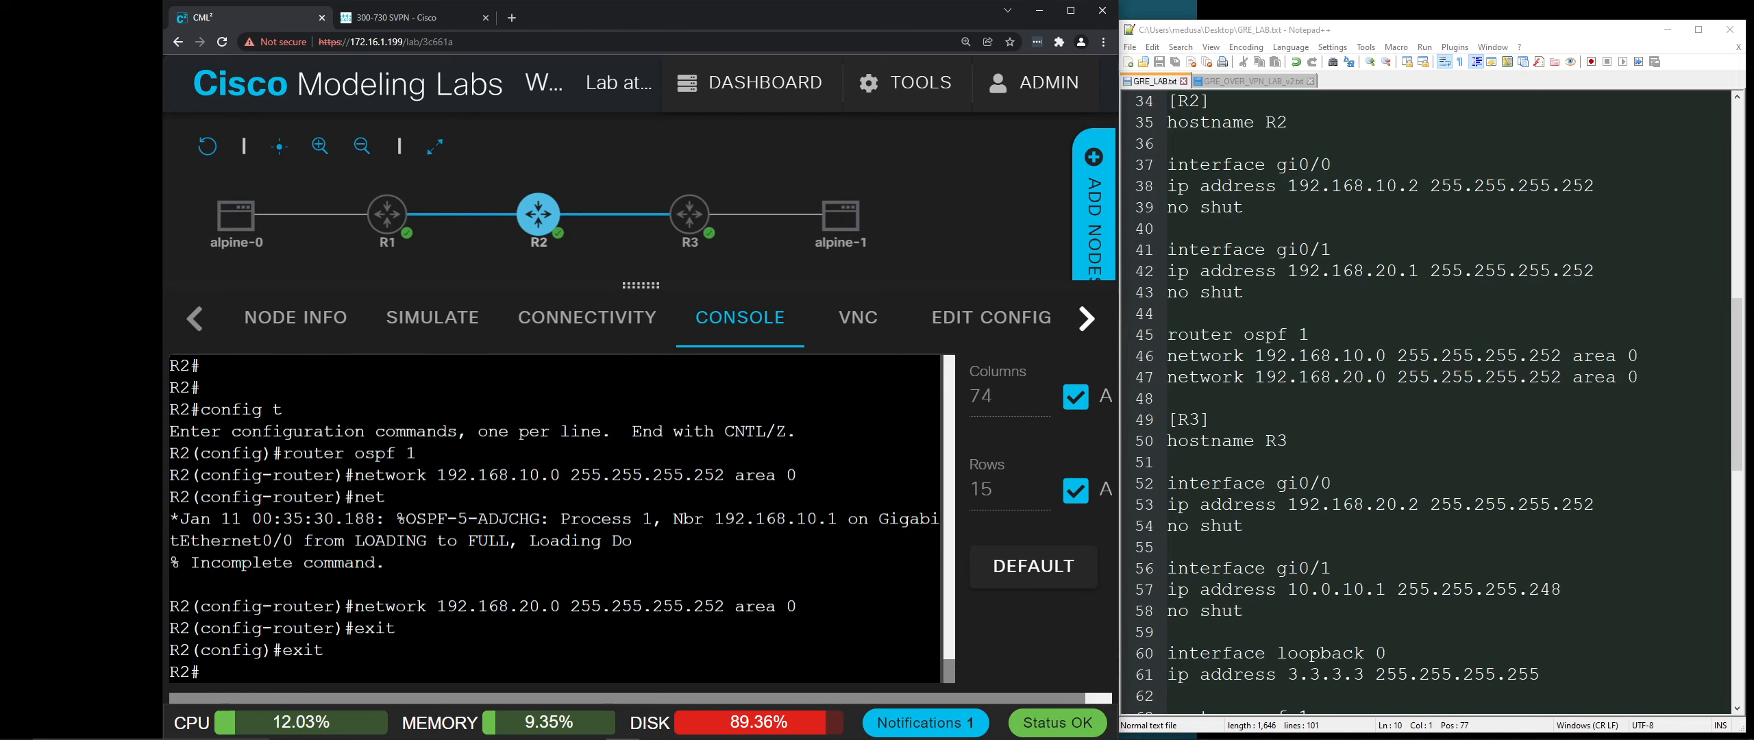
Step: On R3's console, enter privileged and global configuration mode and set hostname R3
mouse_move(687, 223)
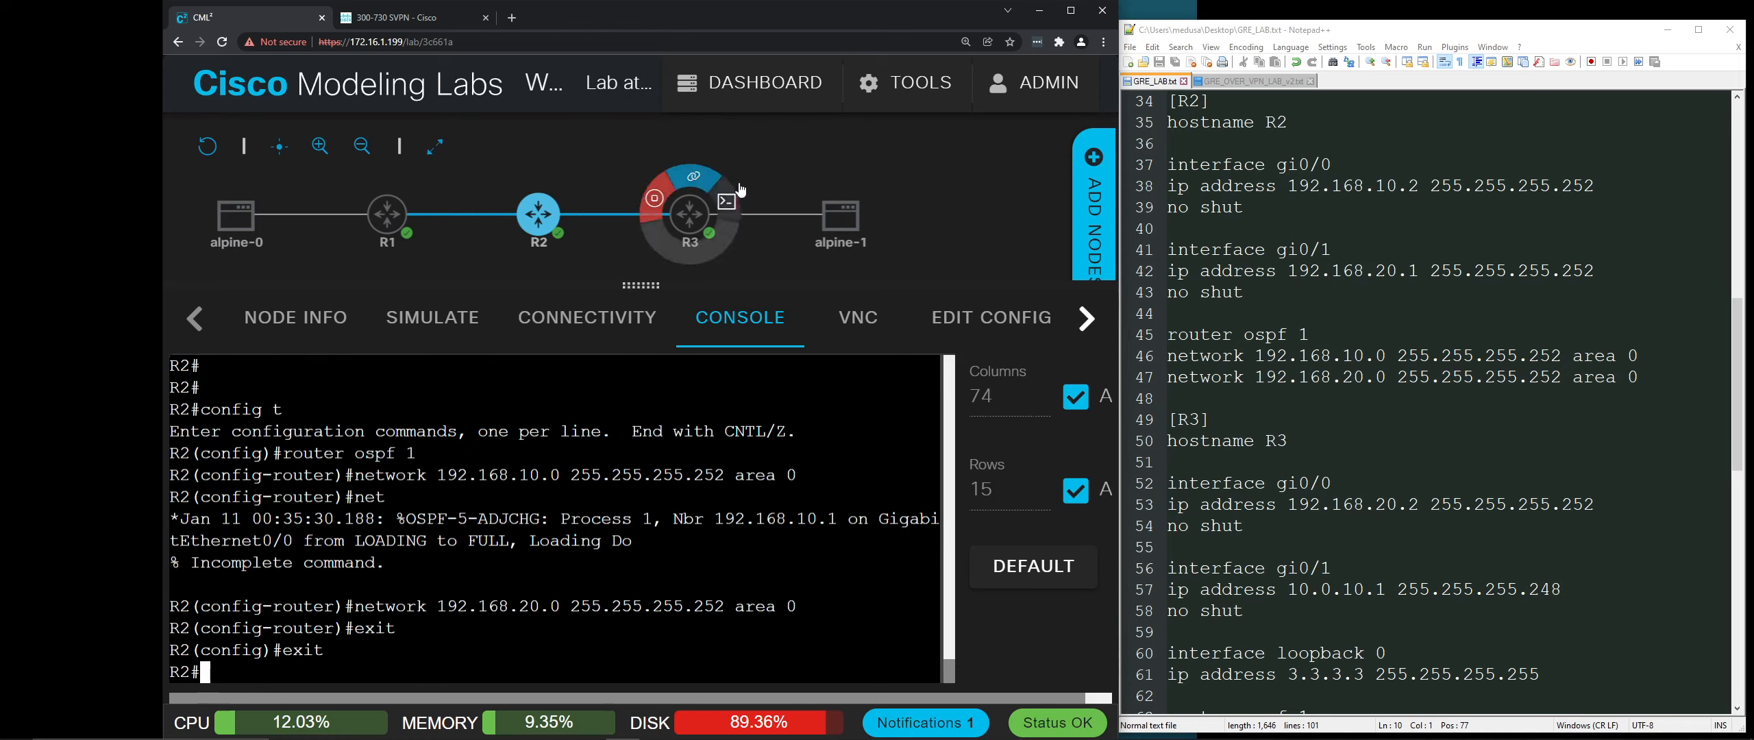
click(687, 223)
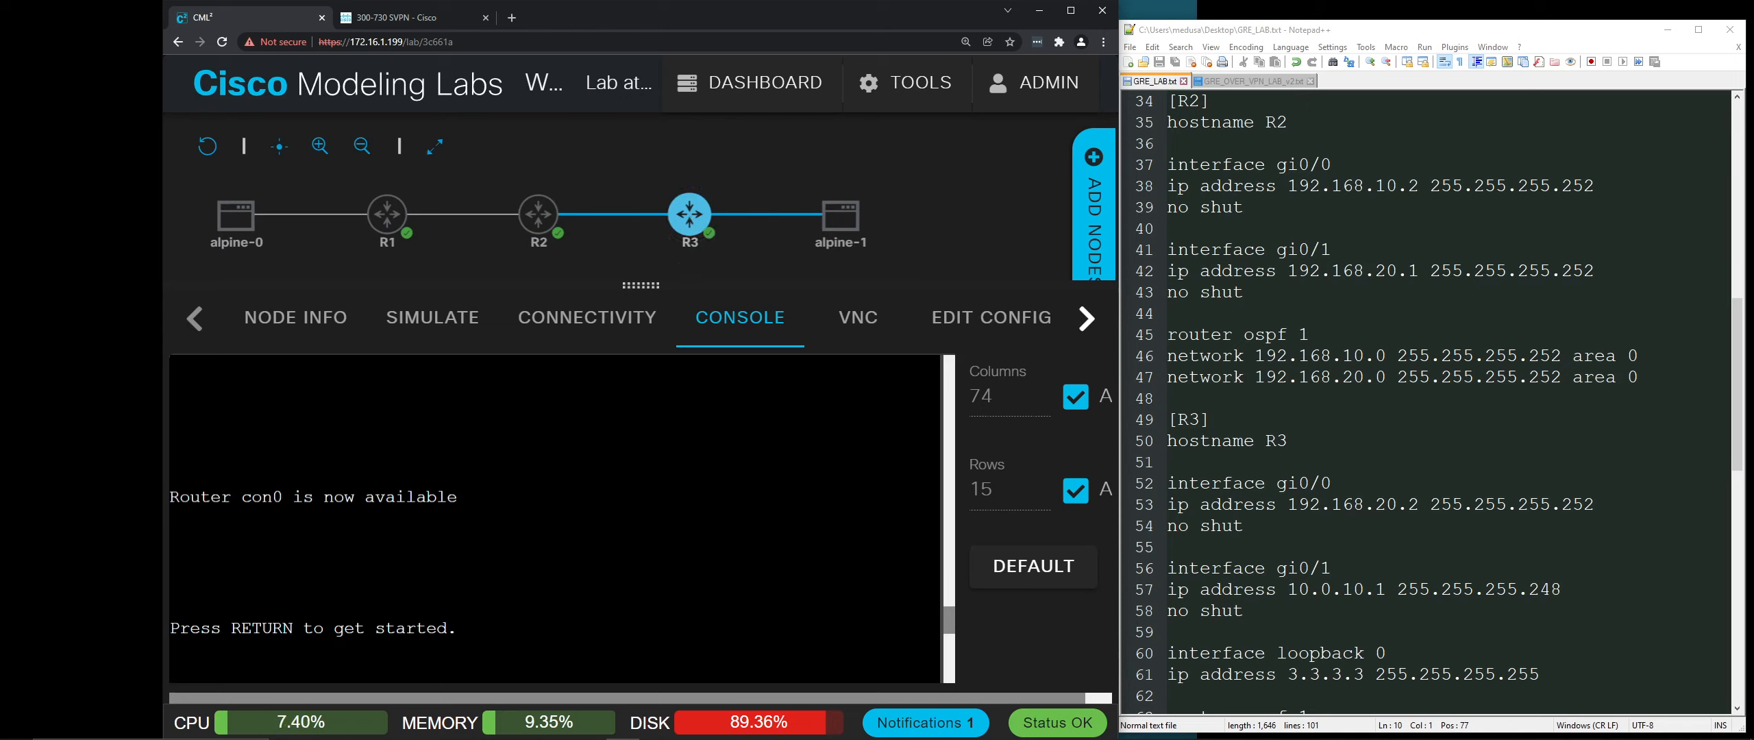
key(Return)
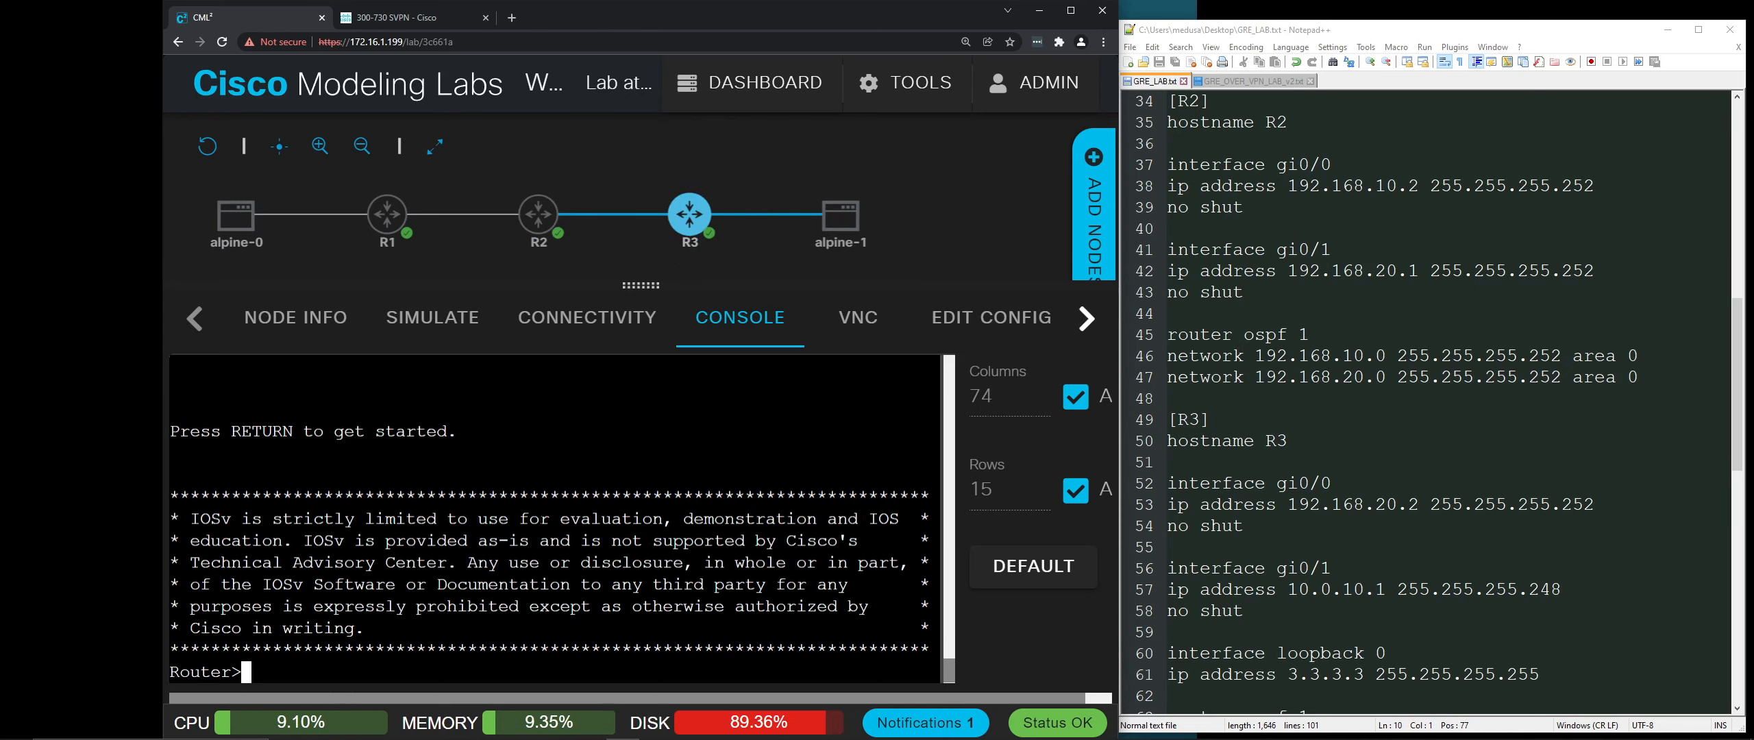
key(Return)
key(Return)
key(Return)
key(Return)
text(en)
key(Return)
text(config t)
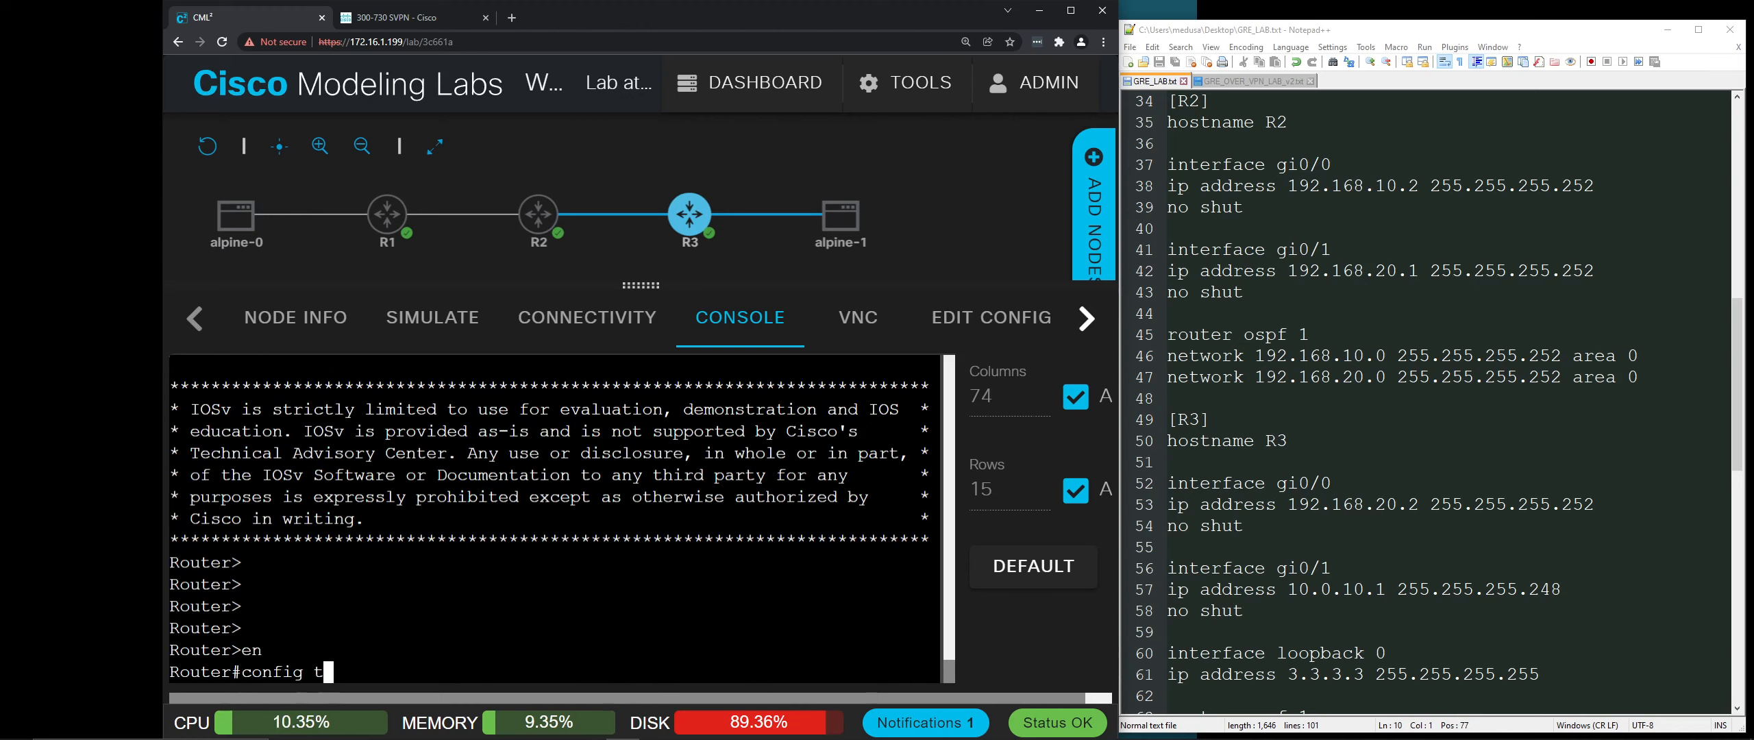
key(Return)
text(hostnam)
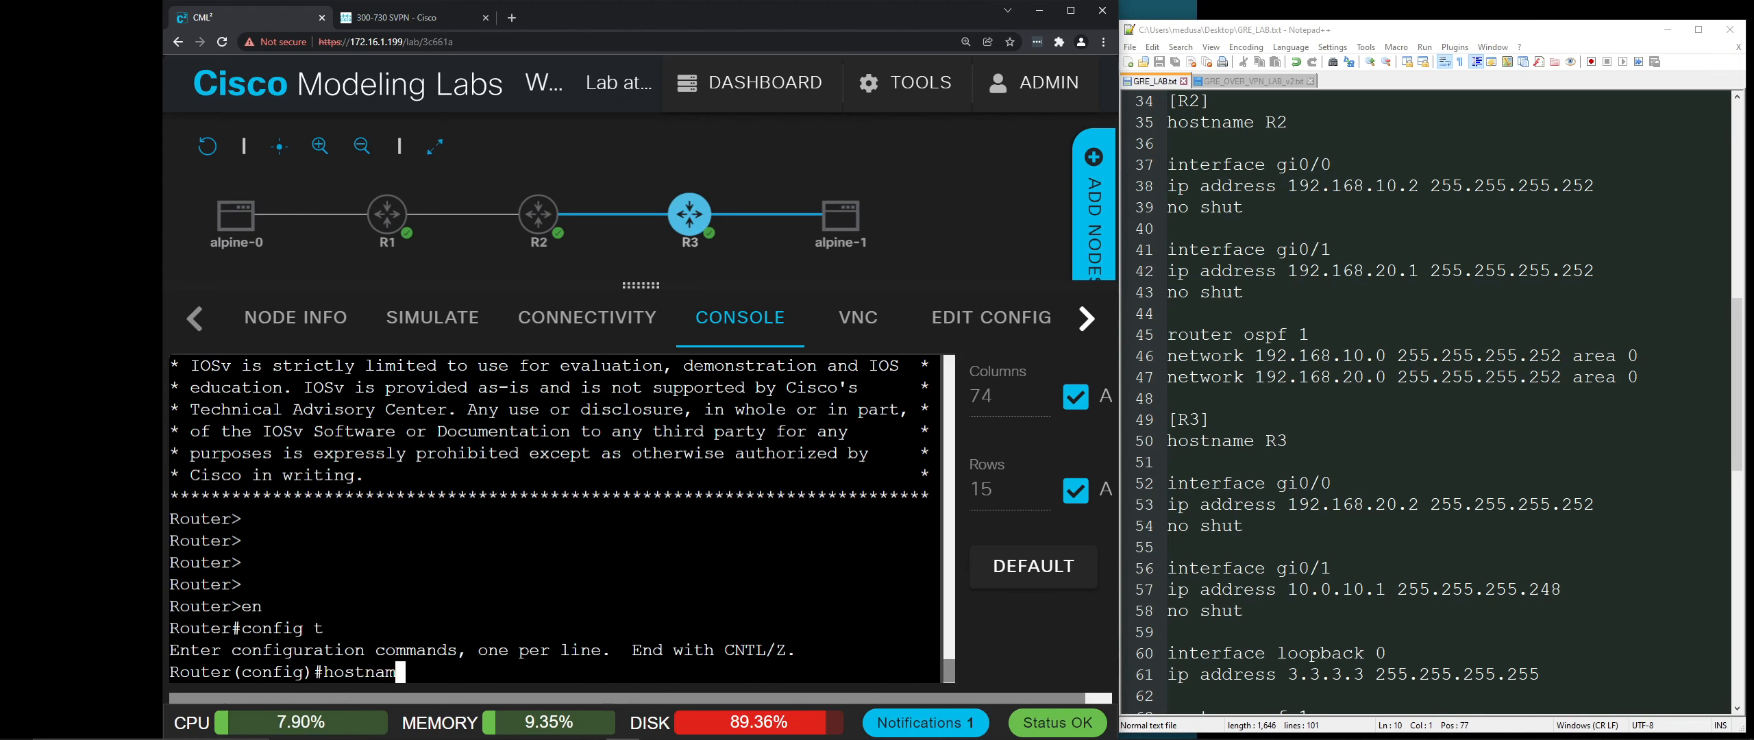
text(e R3)
key(Return)
key(Return)
key(Return)
key(Return)
key(Return)
scroll(1474, 337, down, 3)
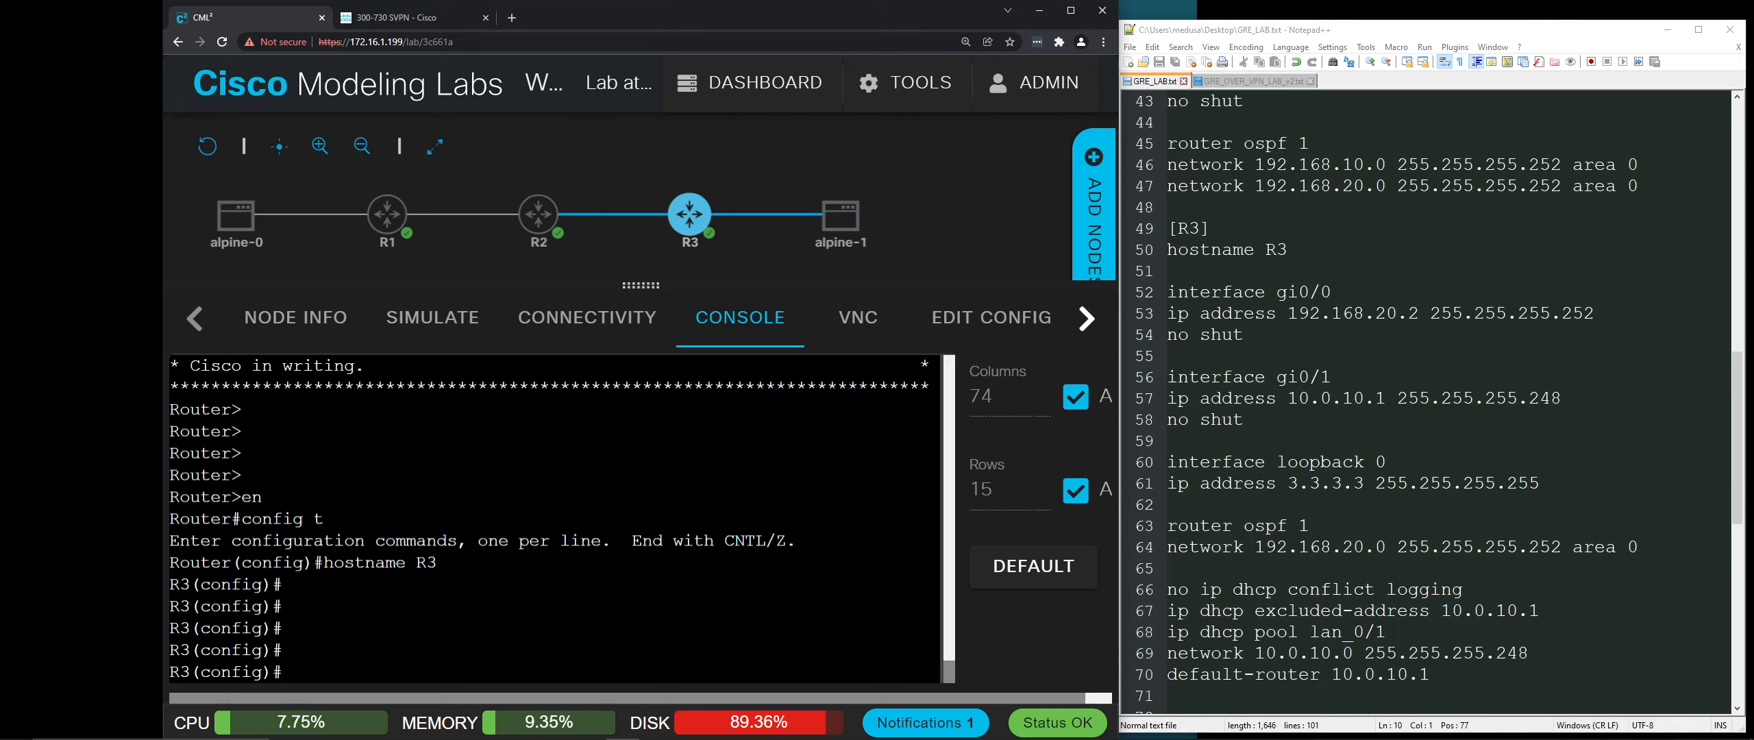
Step: Address R3's Gi0/0 as 192.168.20.2 255.255.255.252 and enable it with no shut
text(interface gi0/0)
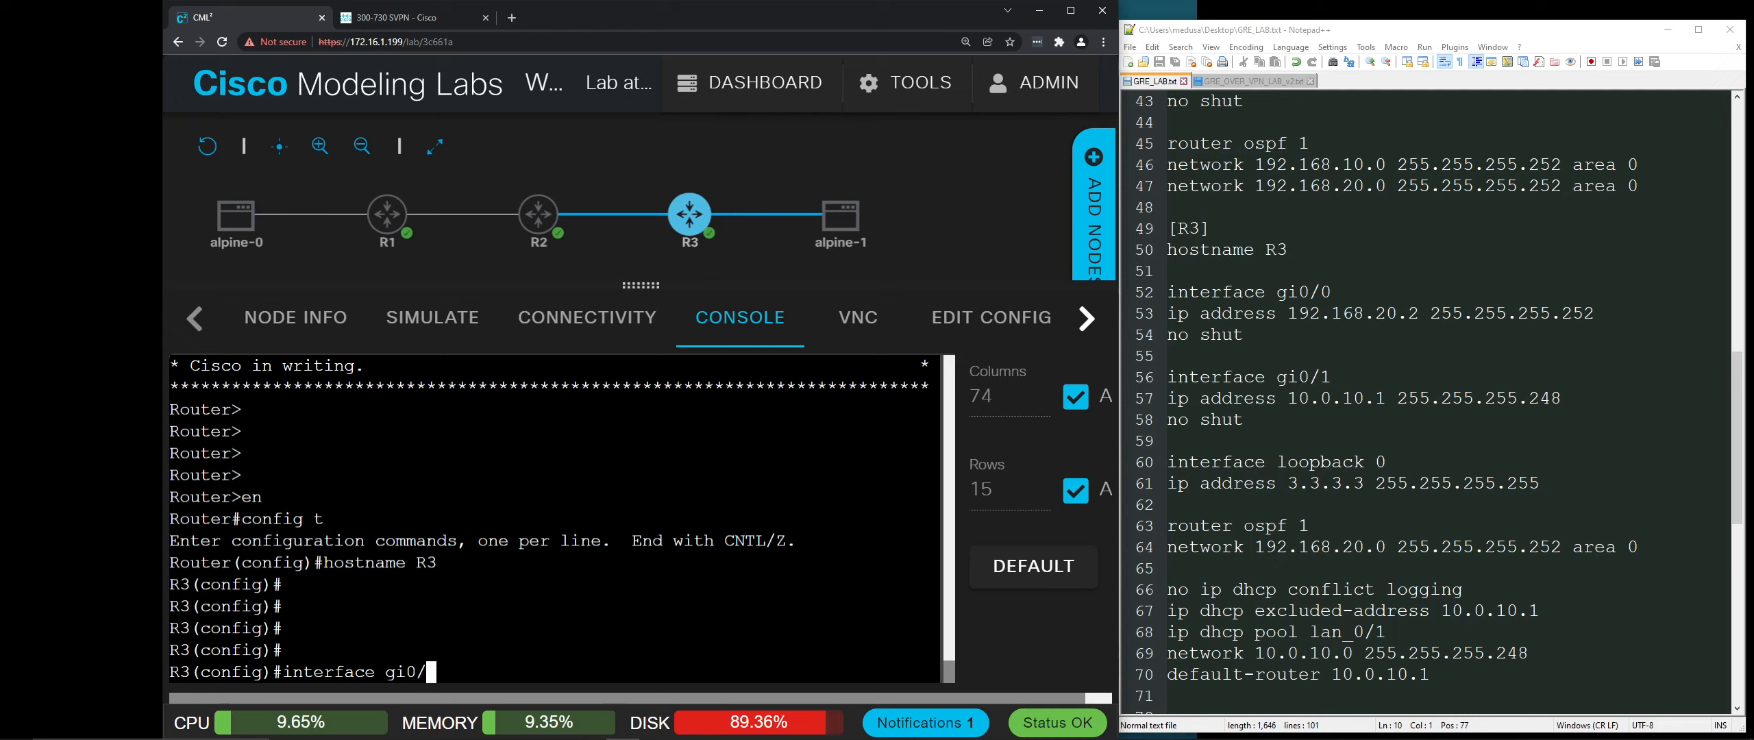
key(Return)
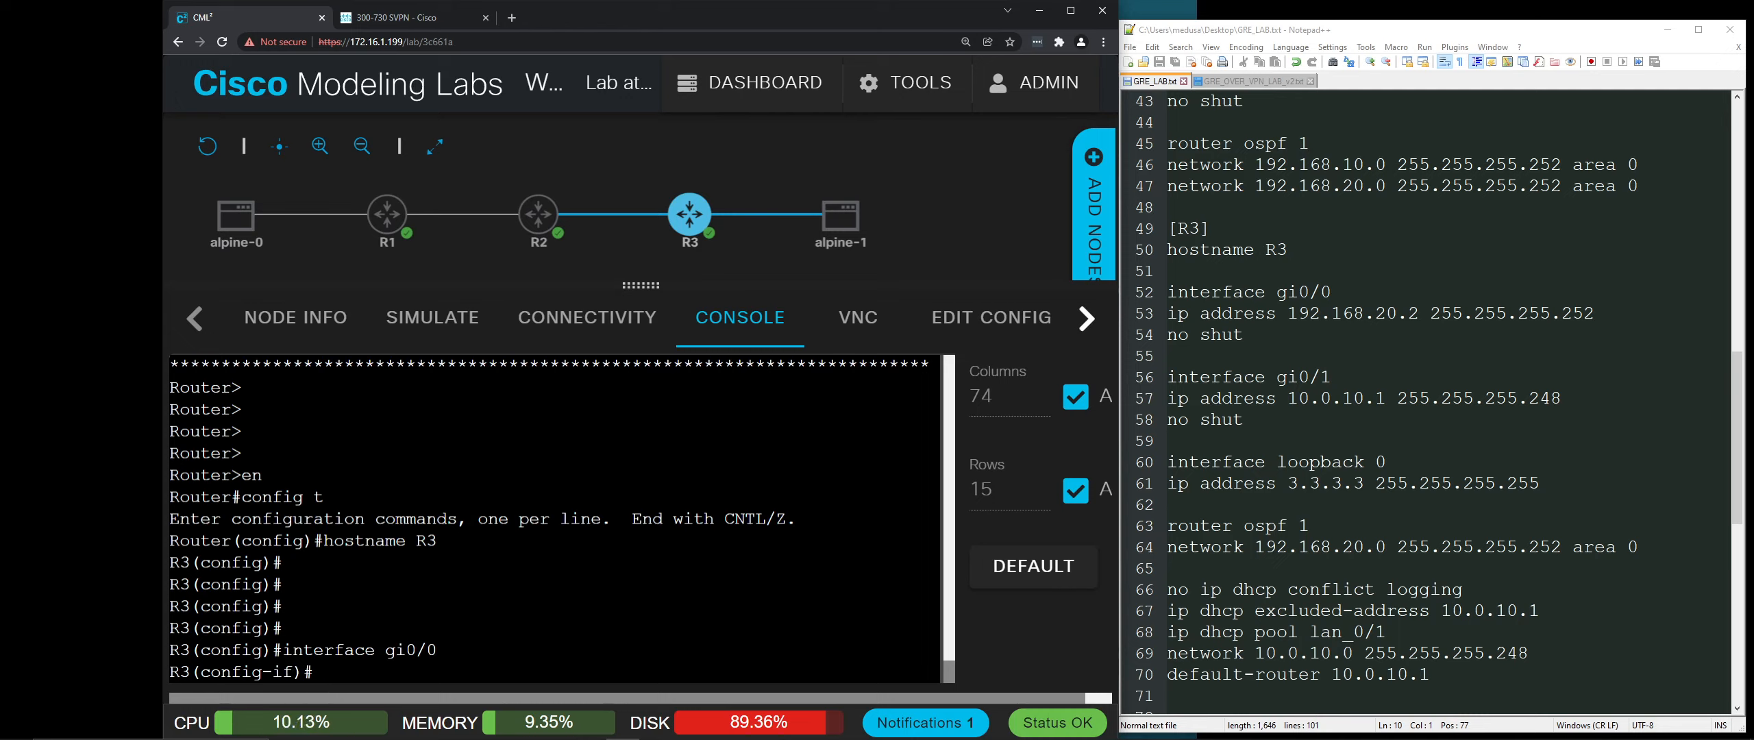
text(ip address 192.168.20)
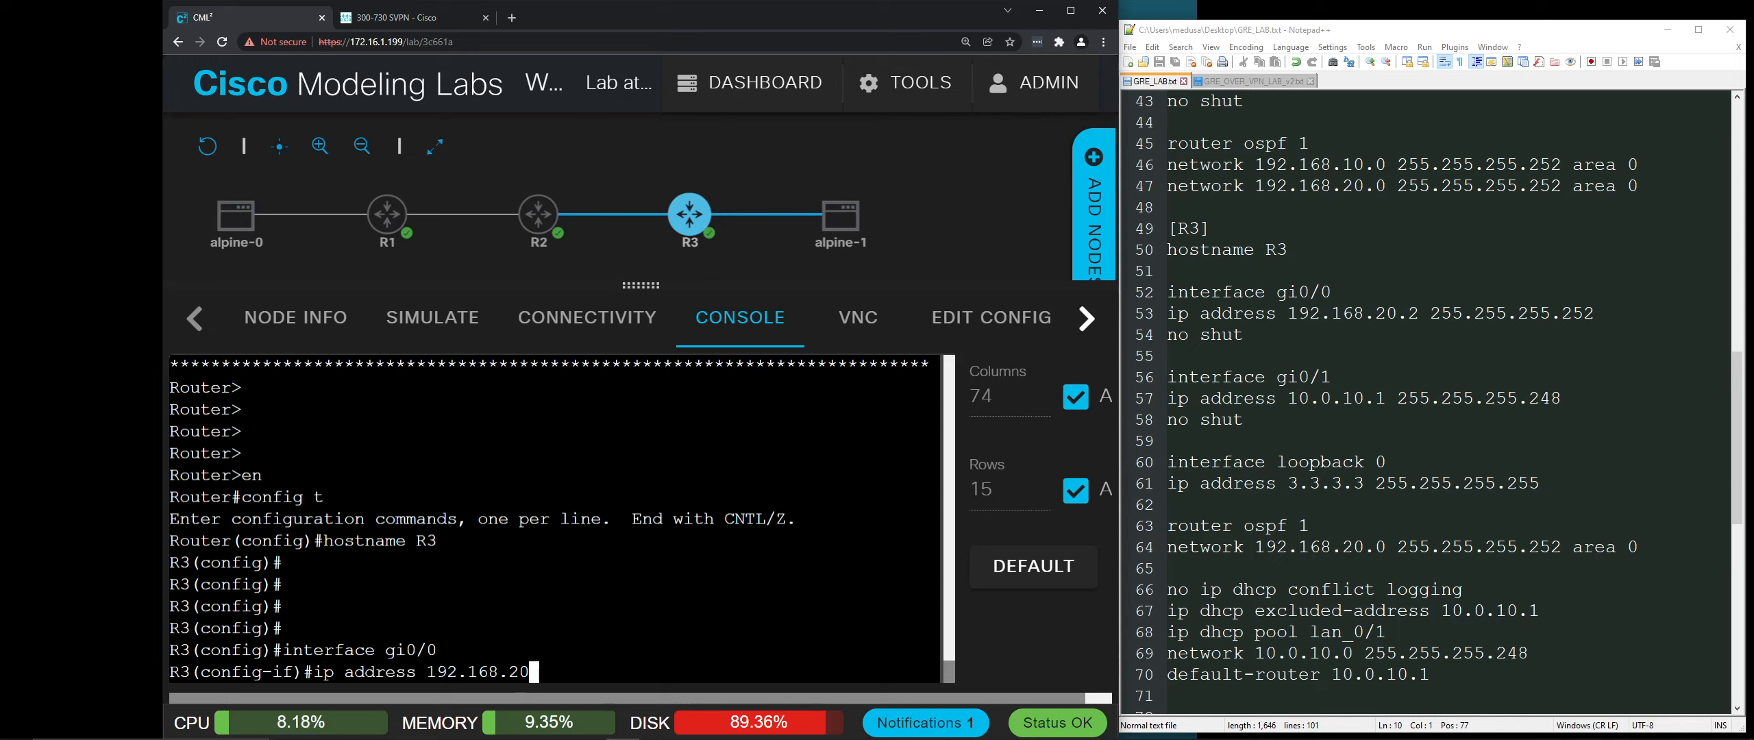
text(.2 255.255.255.5)
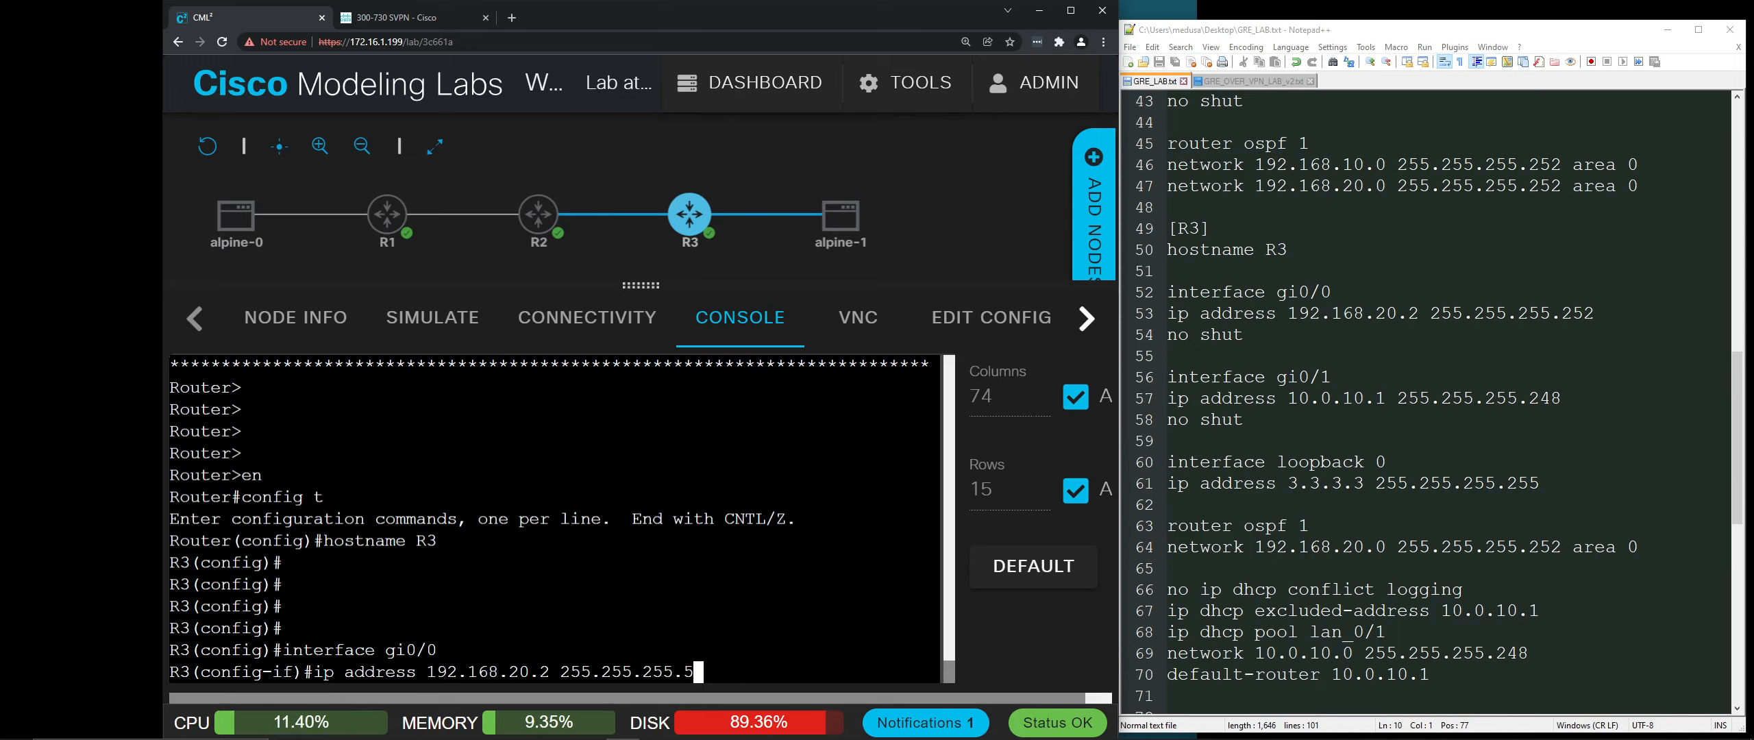
key(BackSpace)
text(252)
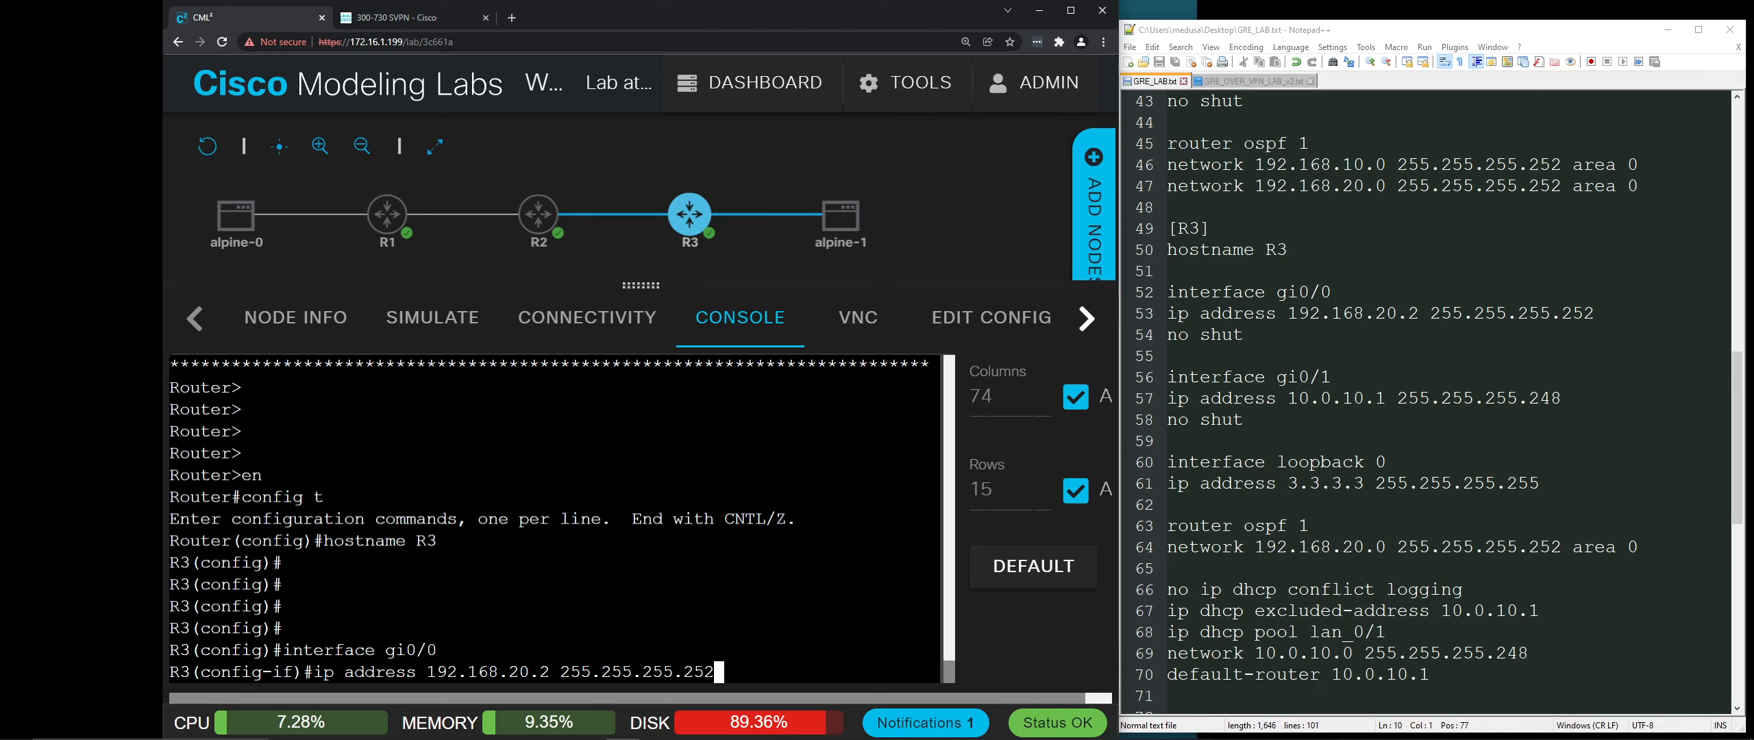
key(Return)
text(no sut)
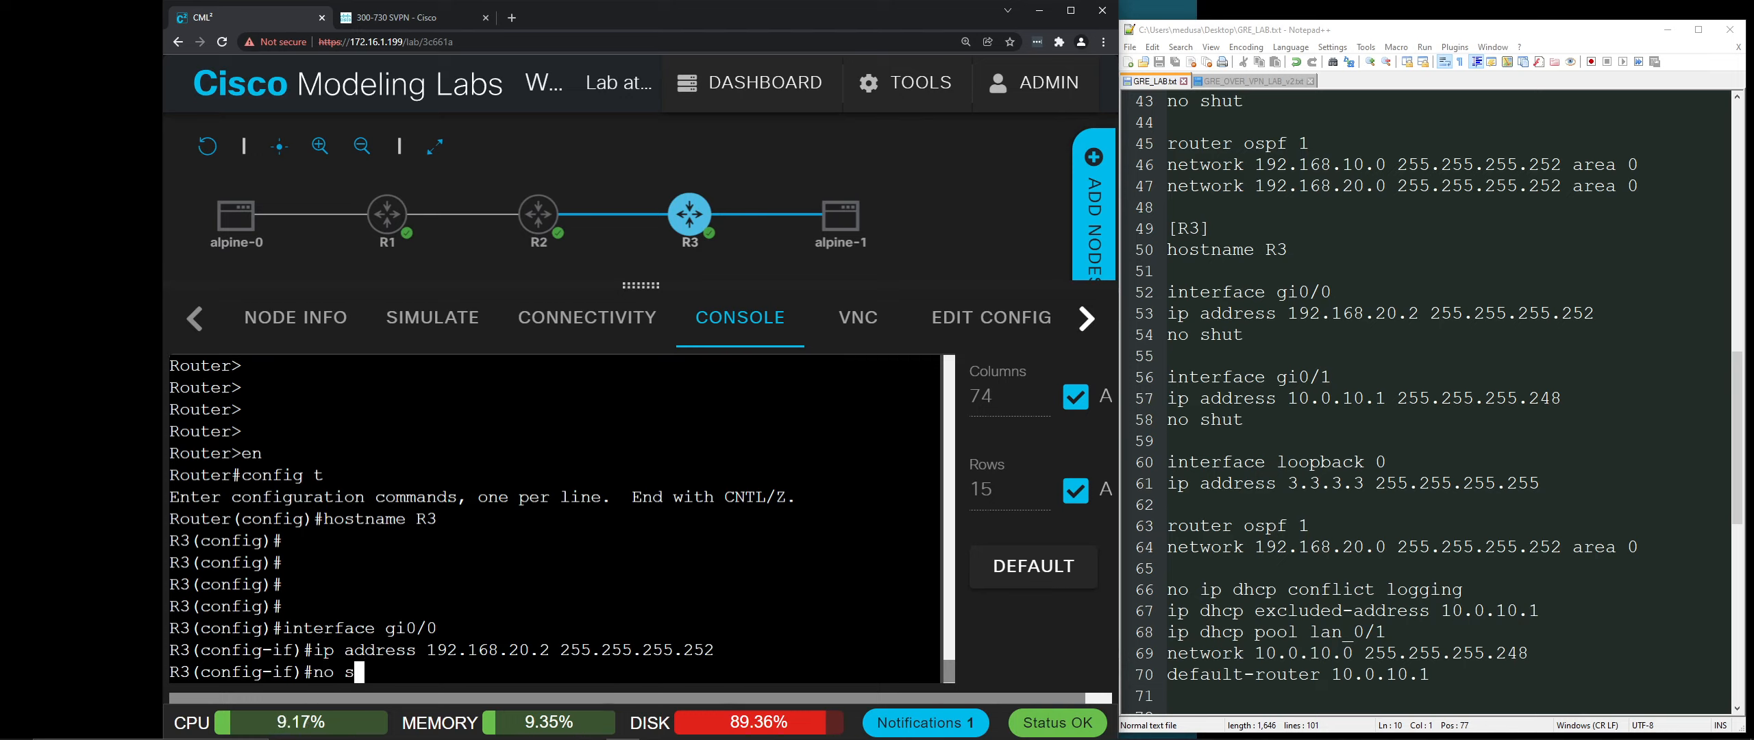
key(Return)
text(no shut)
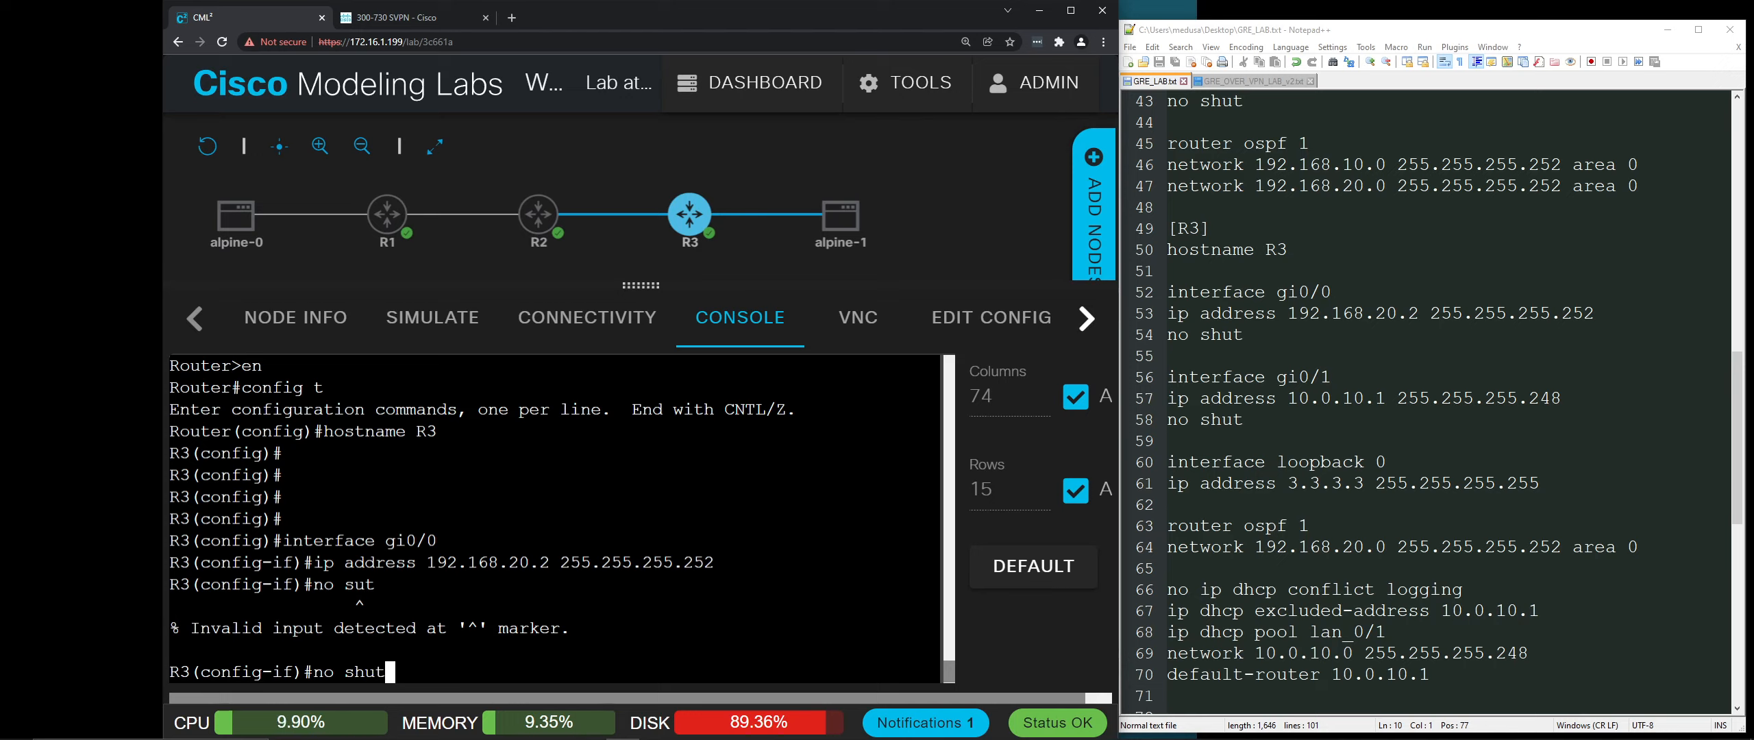
key(Return)
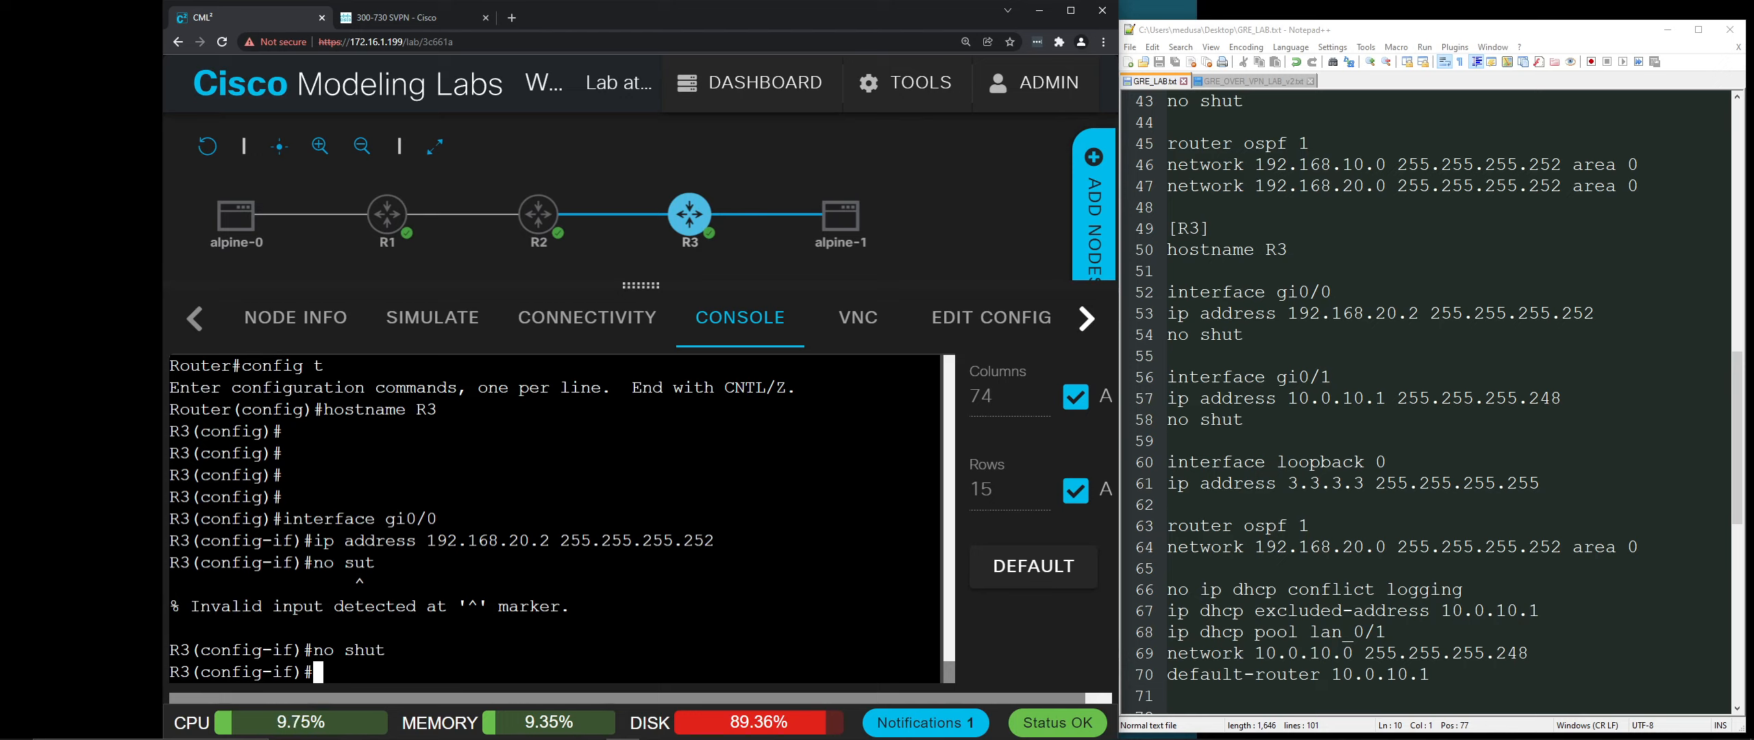
key(Return)
key(Return)
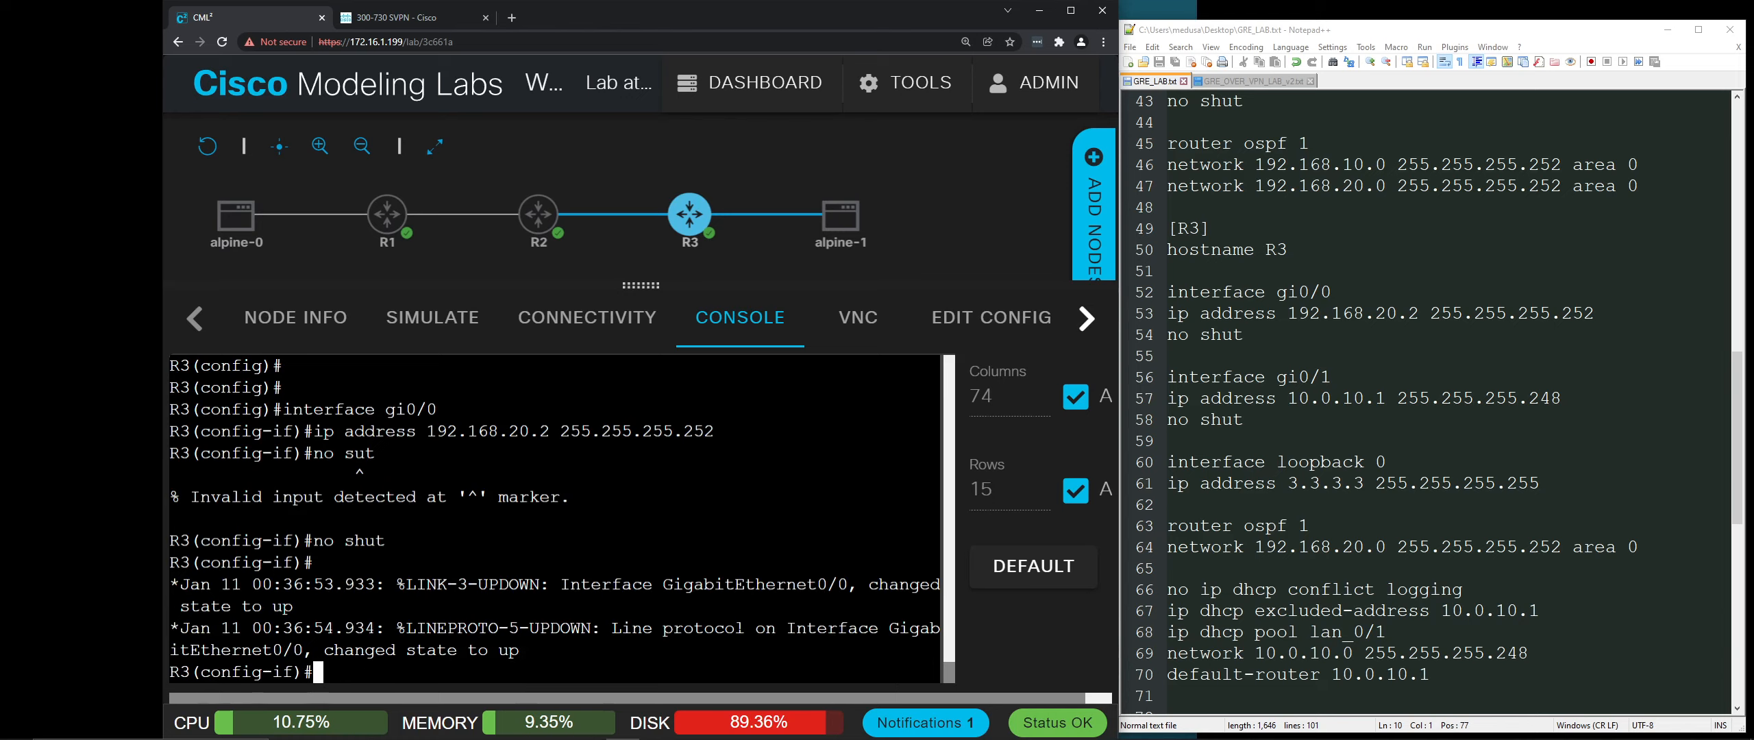
Step: Give R3's Gi0/1 address 10.0.10.1 255.255.255.248 and bring the interface up
text(int gi0/1)
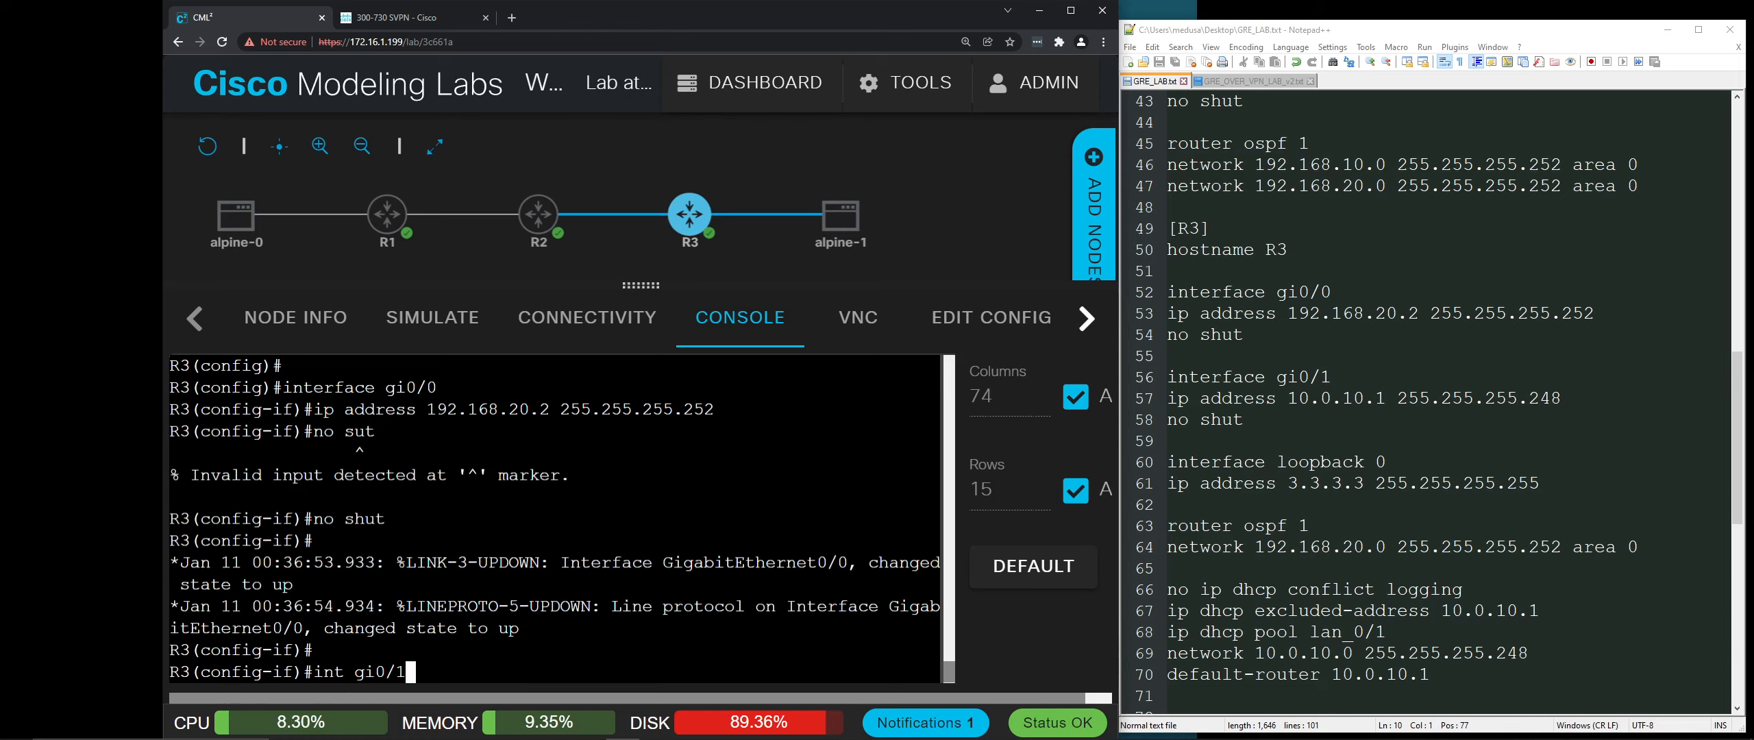
key(Return)
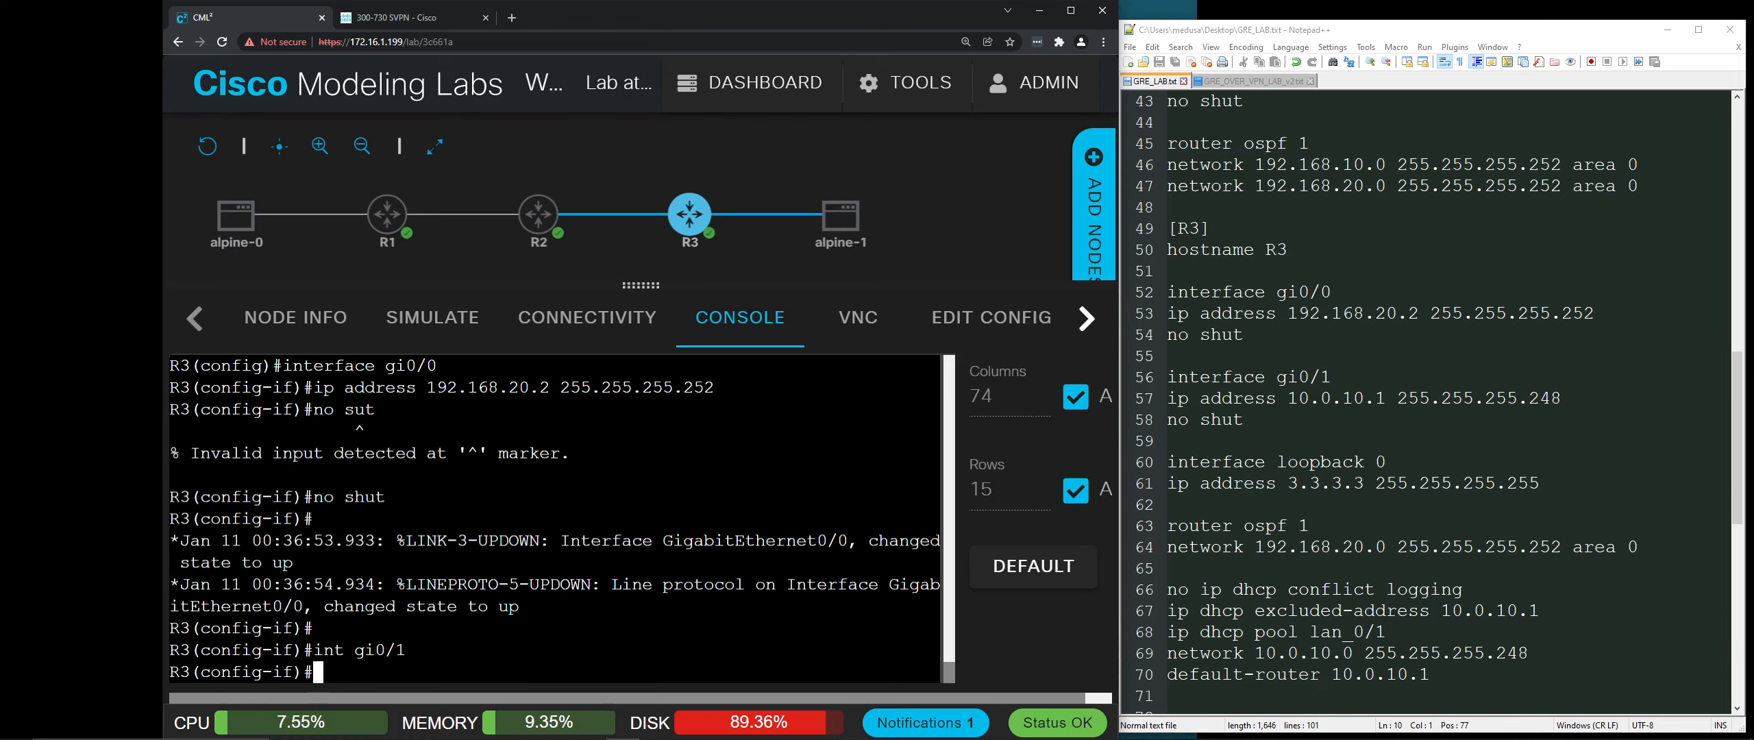
text(ip address 10)
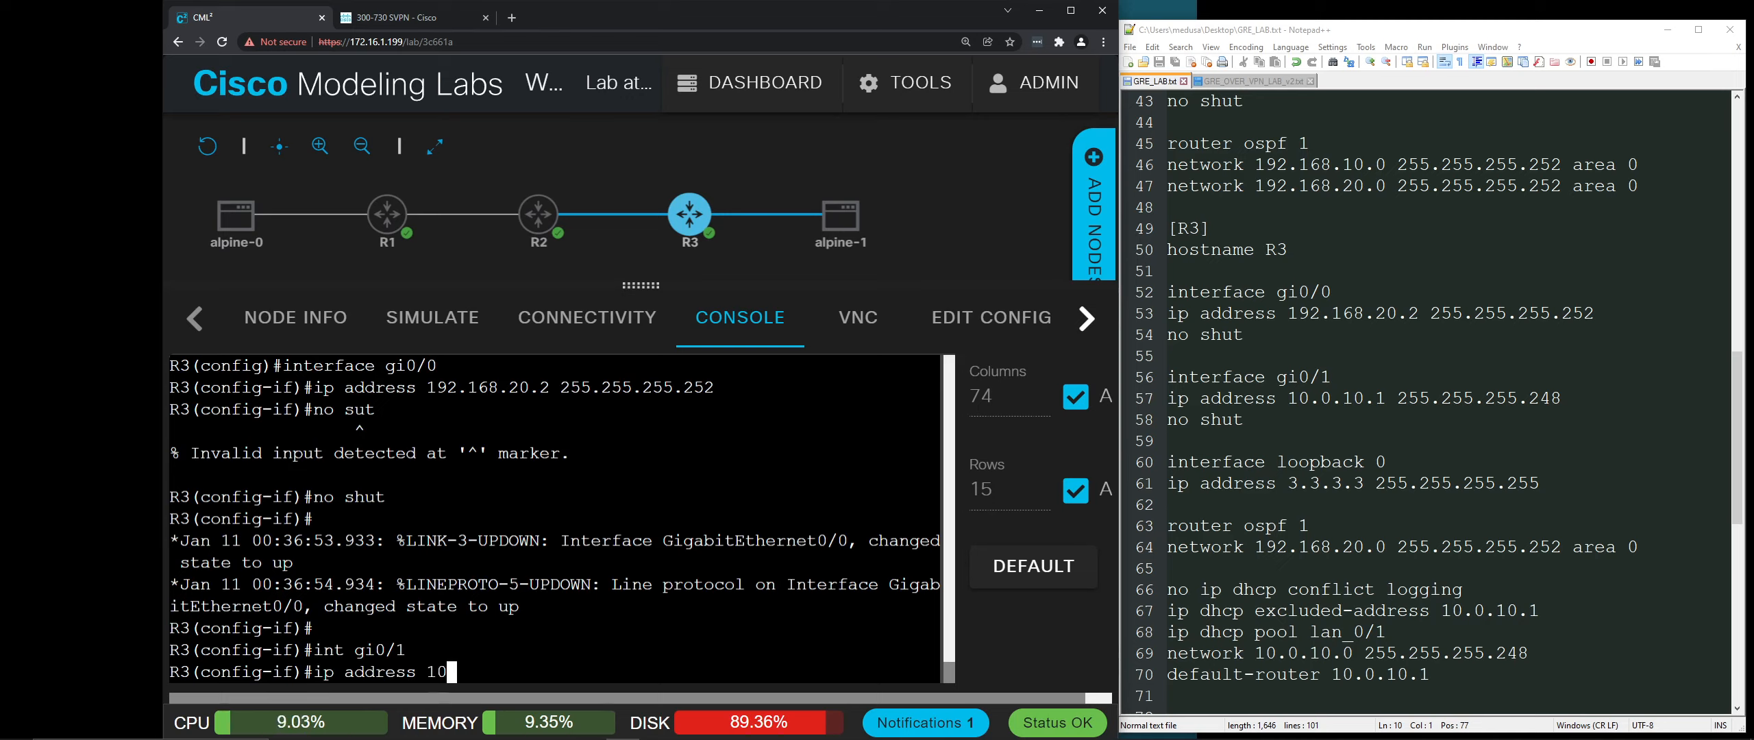
text(.0.10.)
text(1 255.255.2)
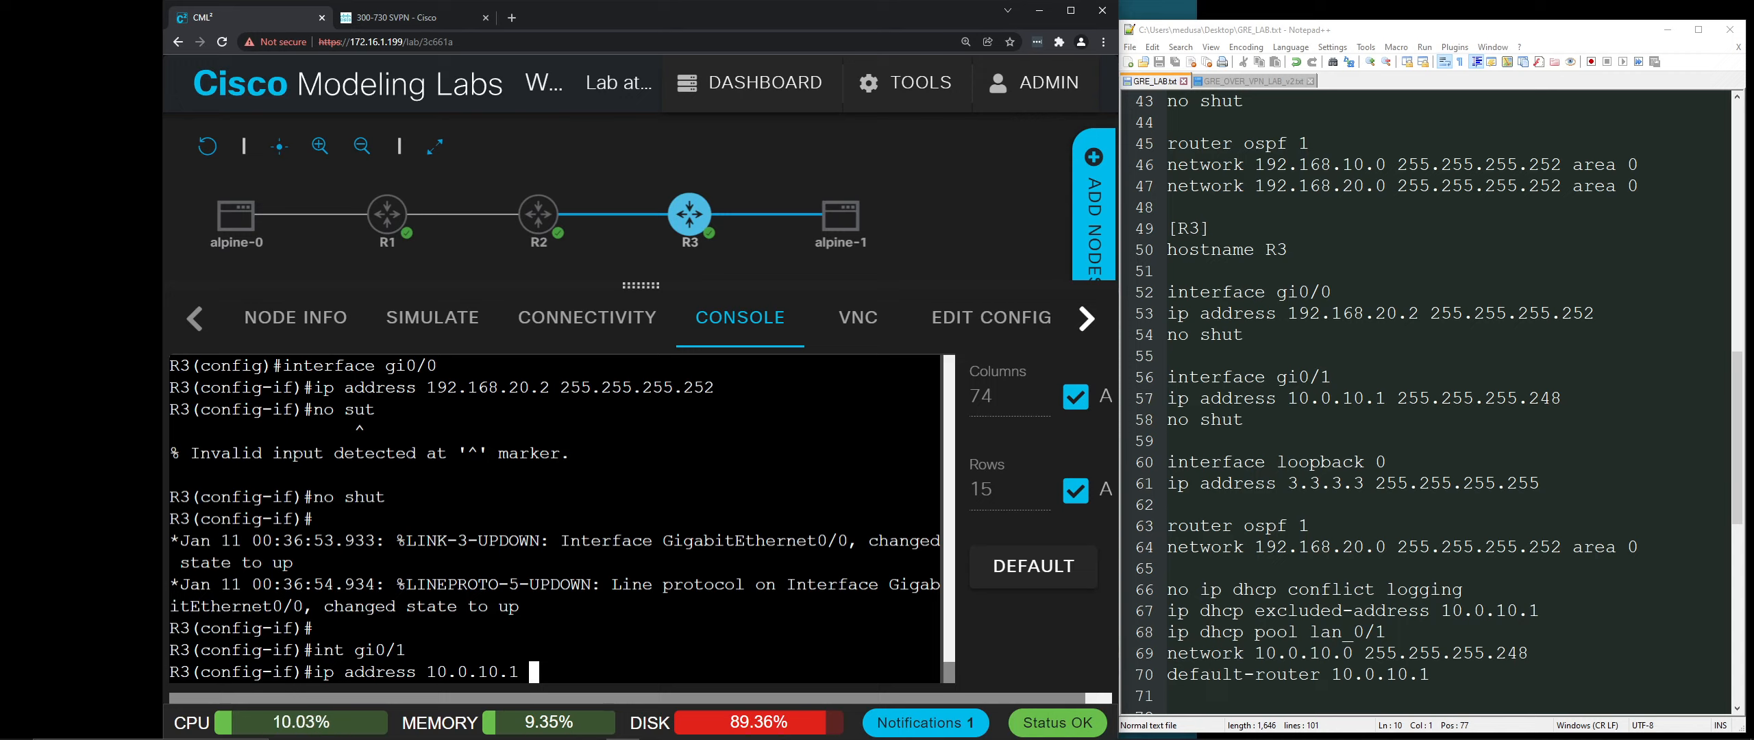
text(55.248)
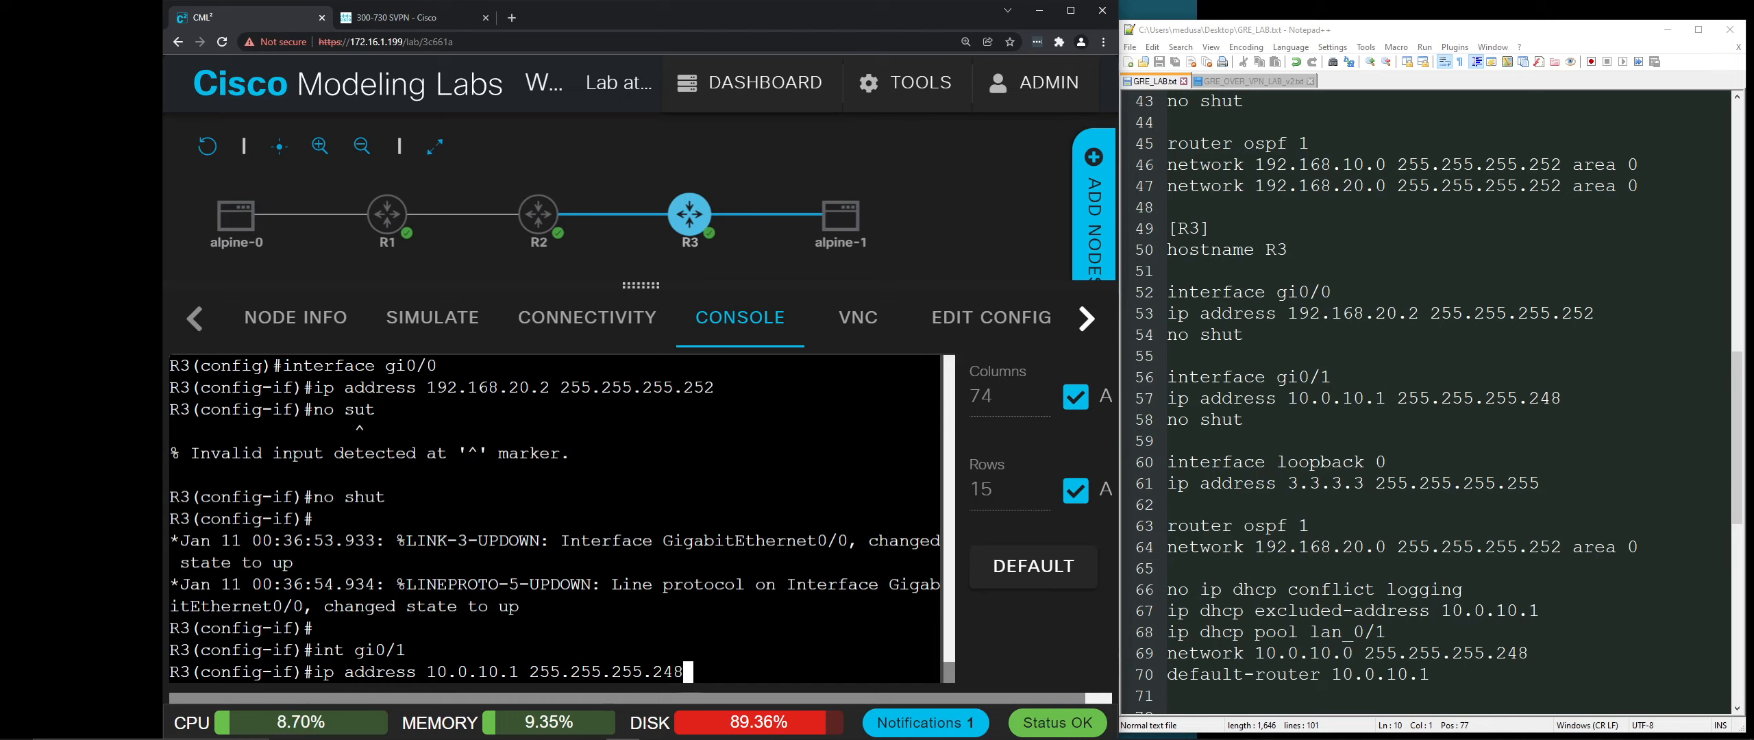
key(Return)
text(no shut)
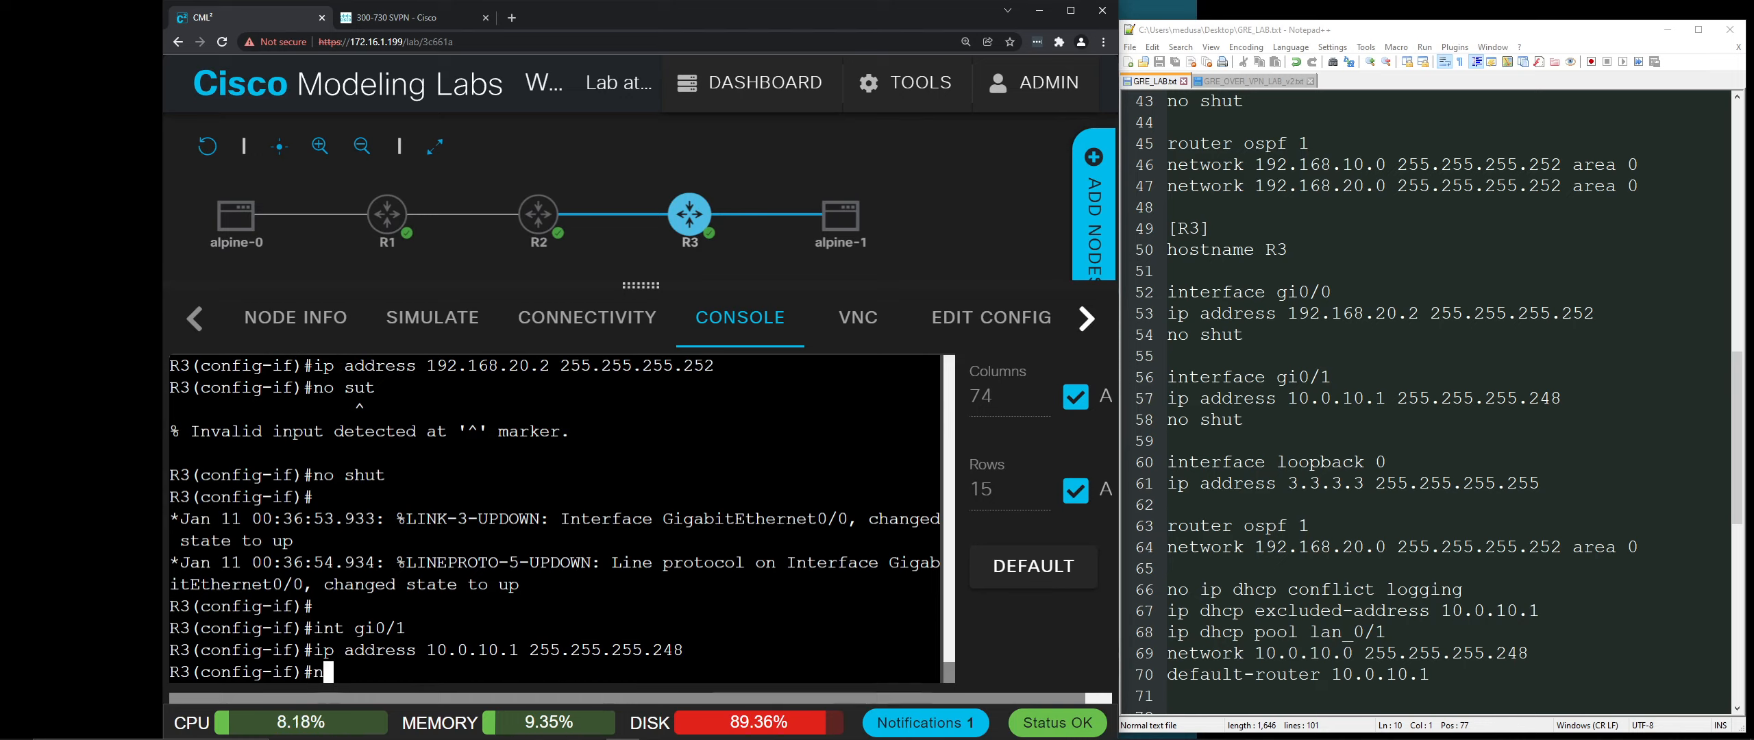
key(Return)
key(Return)
key(Return)
key(Return)
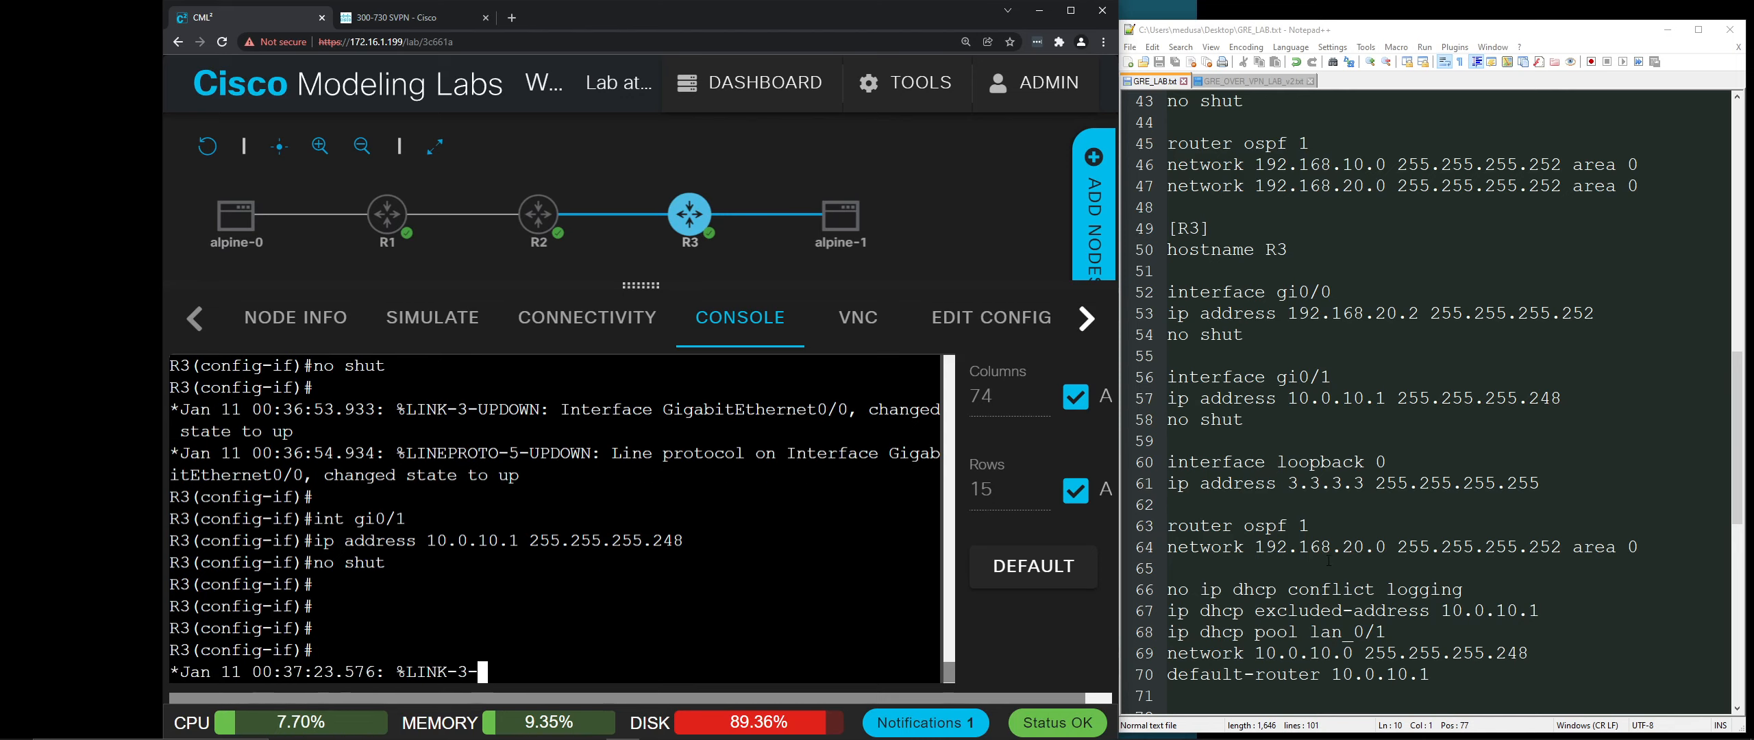
scroll(1432, 405, down, 4)
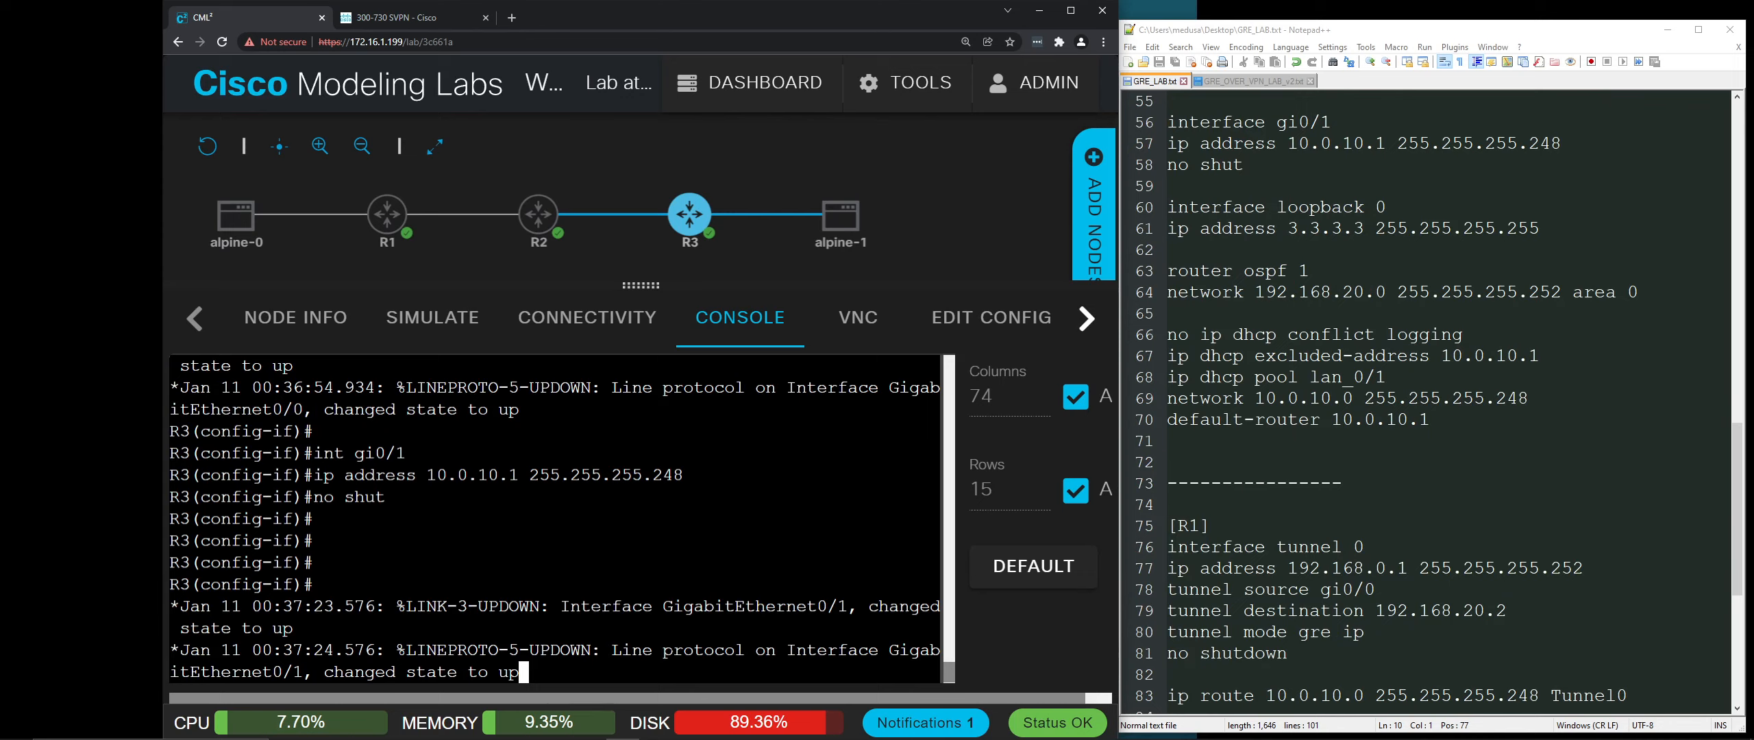
key(Return)
key(Return)
key(Return)
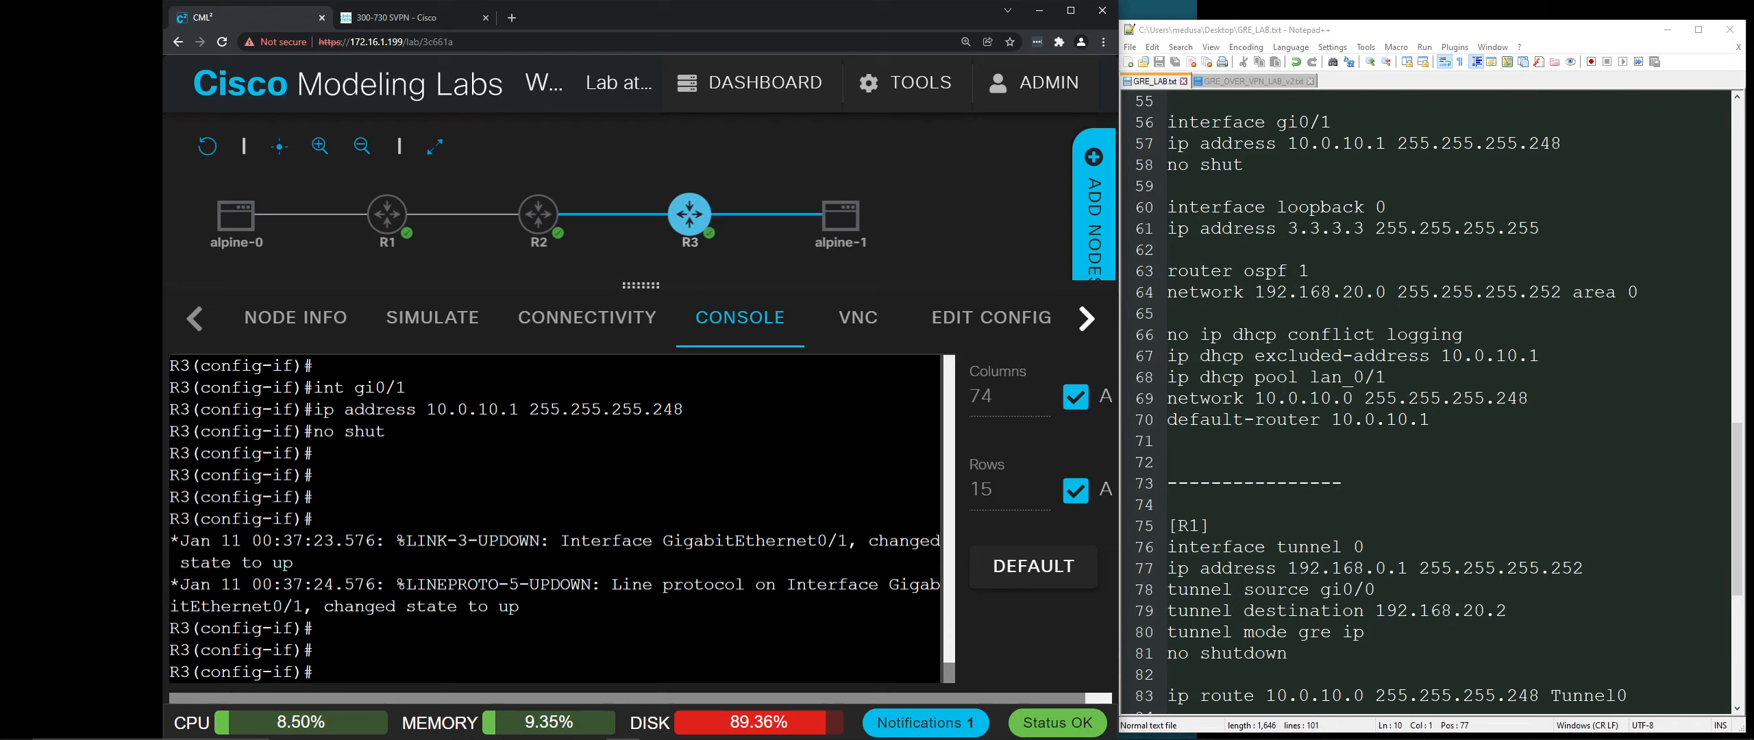
Step: Start OSPF process 1 on R3 advertising 192.168.20.0 255.255.255.252 in area 0, then exit
text(router ospf 1)
key(Return)
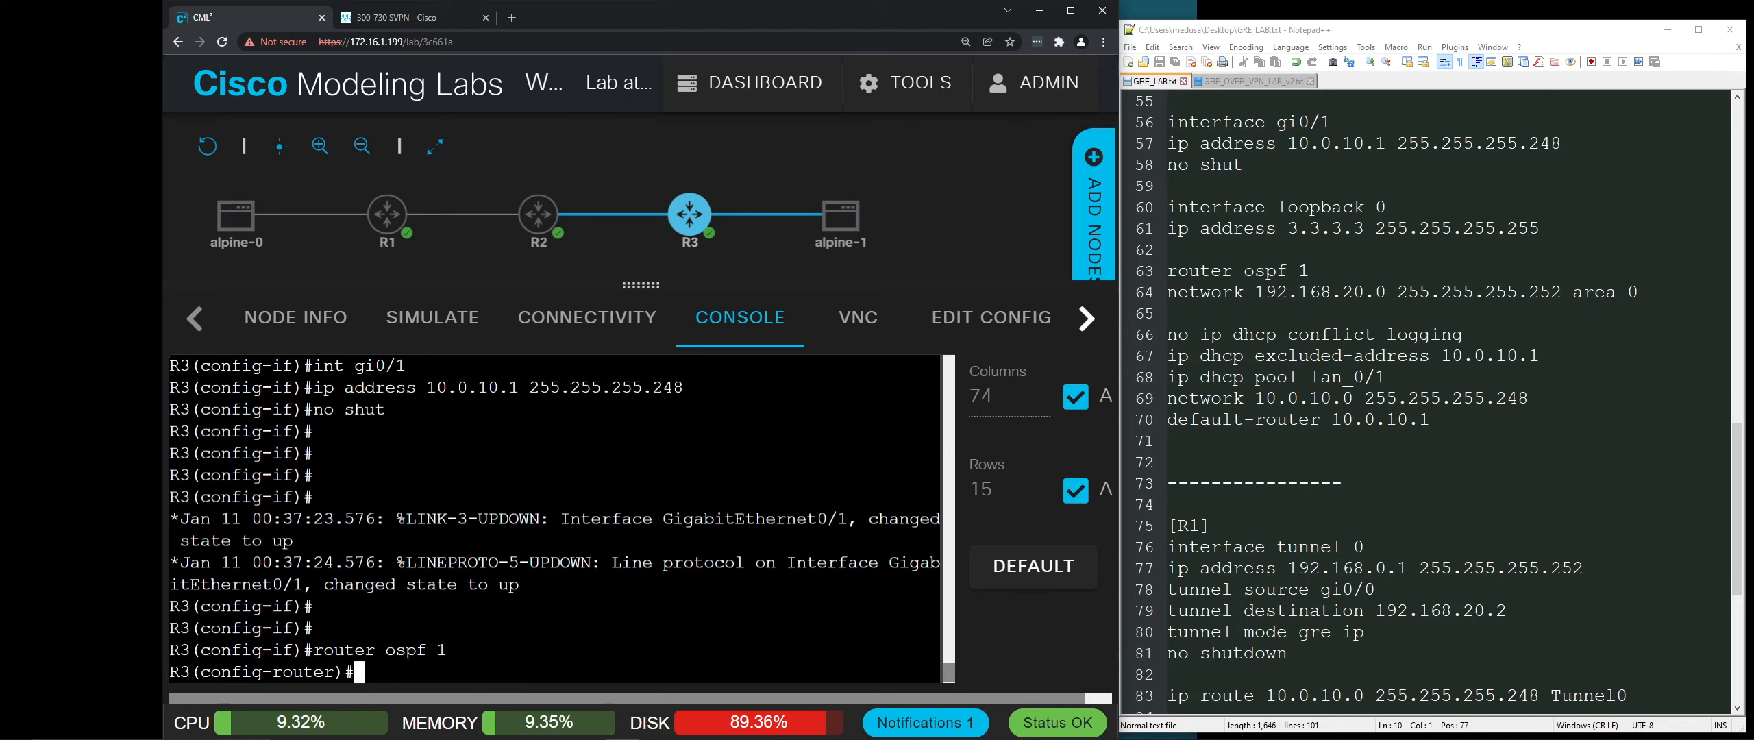
text(network 18)
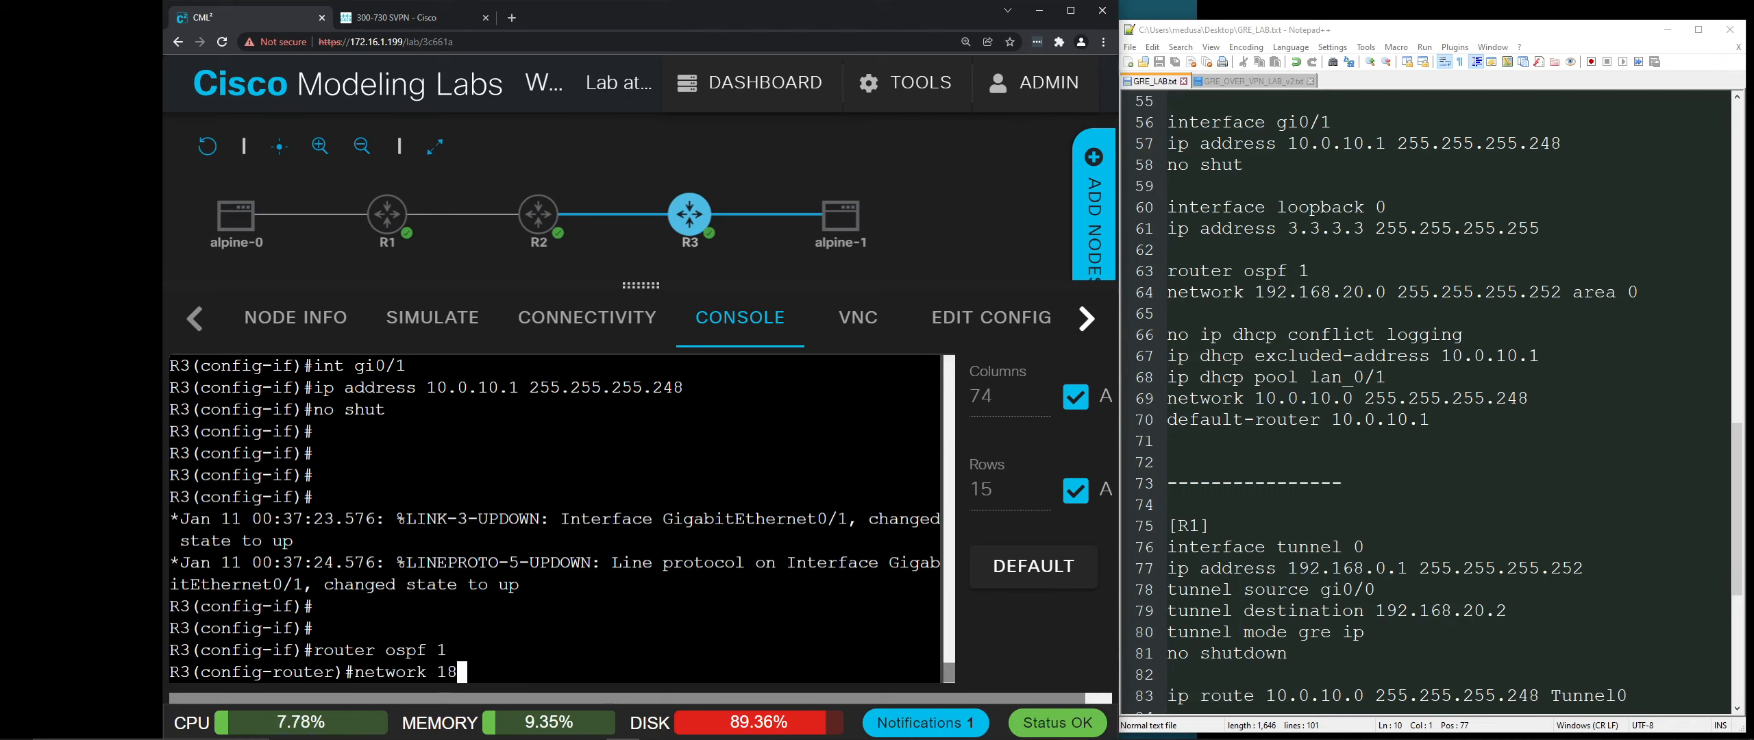
key(BackSpace)
text(92.168.2)
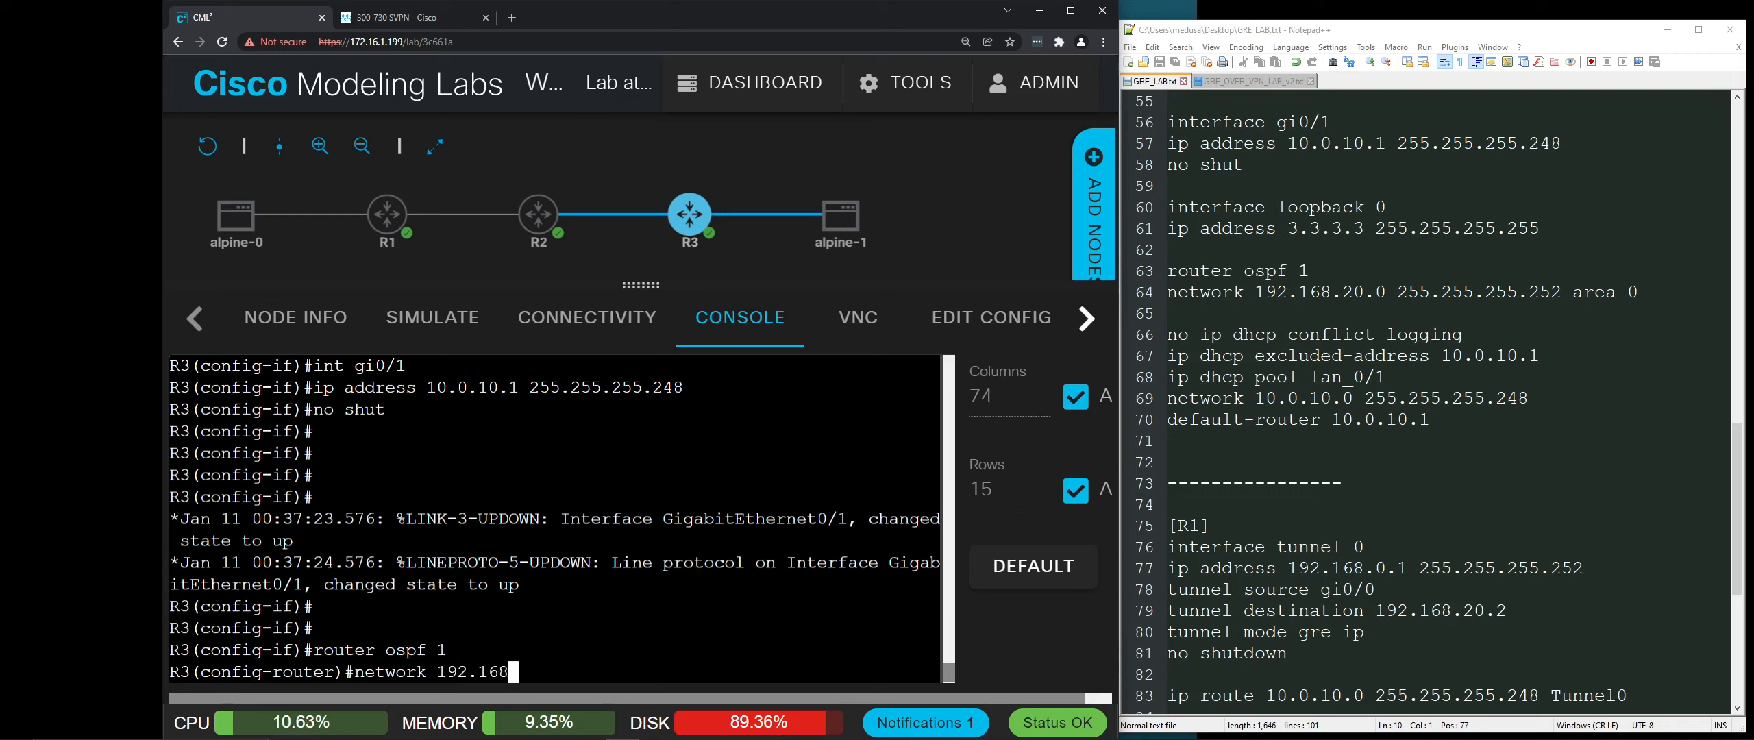
text(0.0 255.255.25)
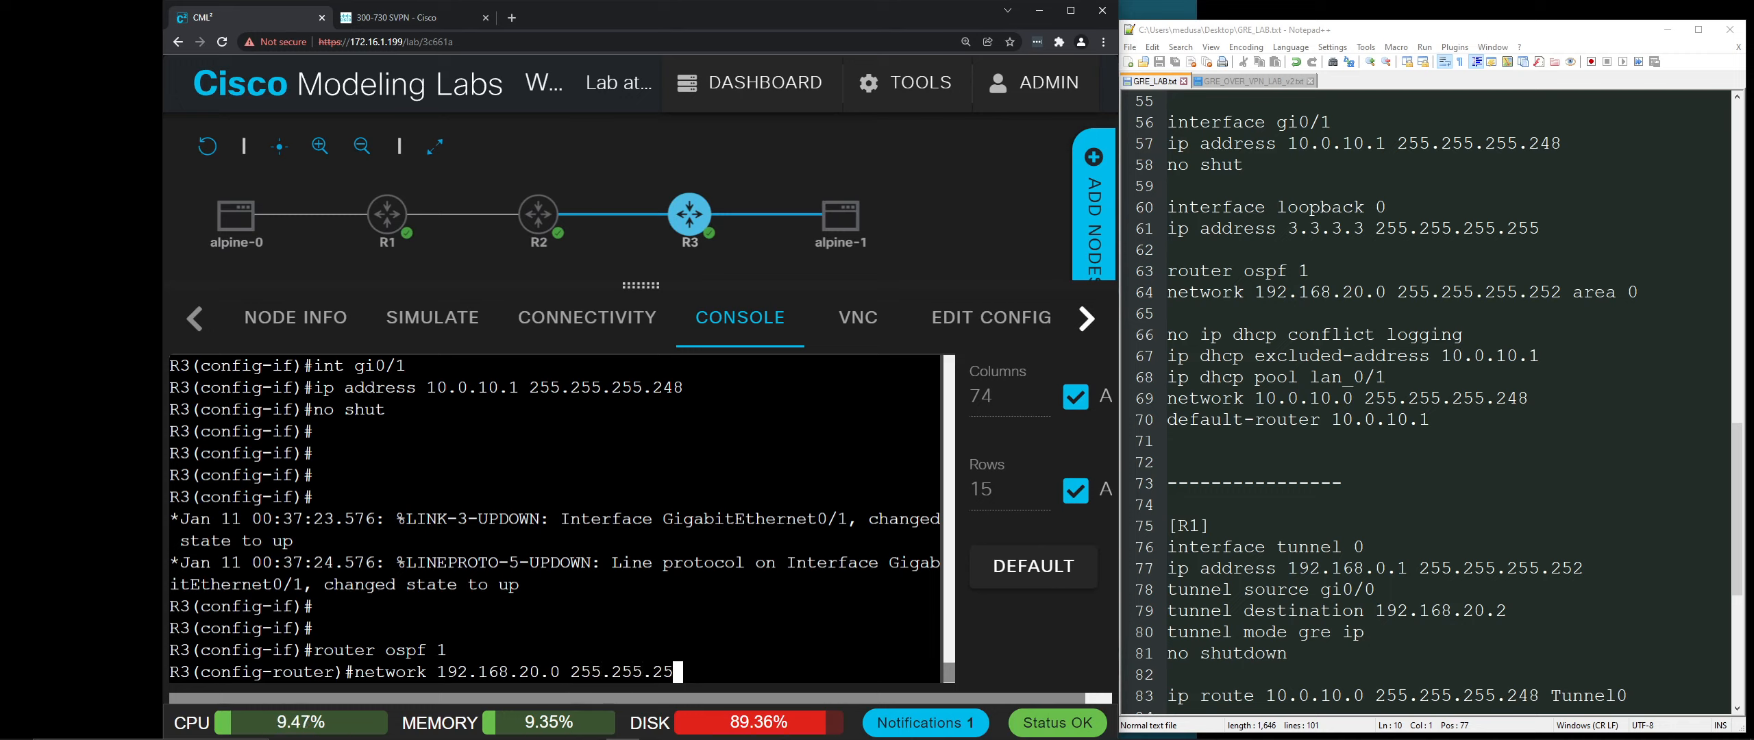
text(5.252 ar)
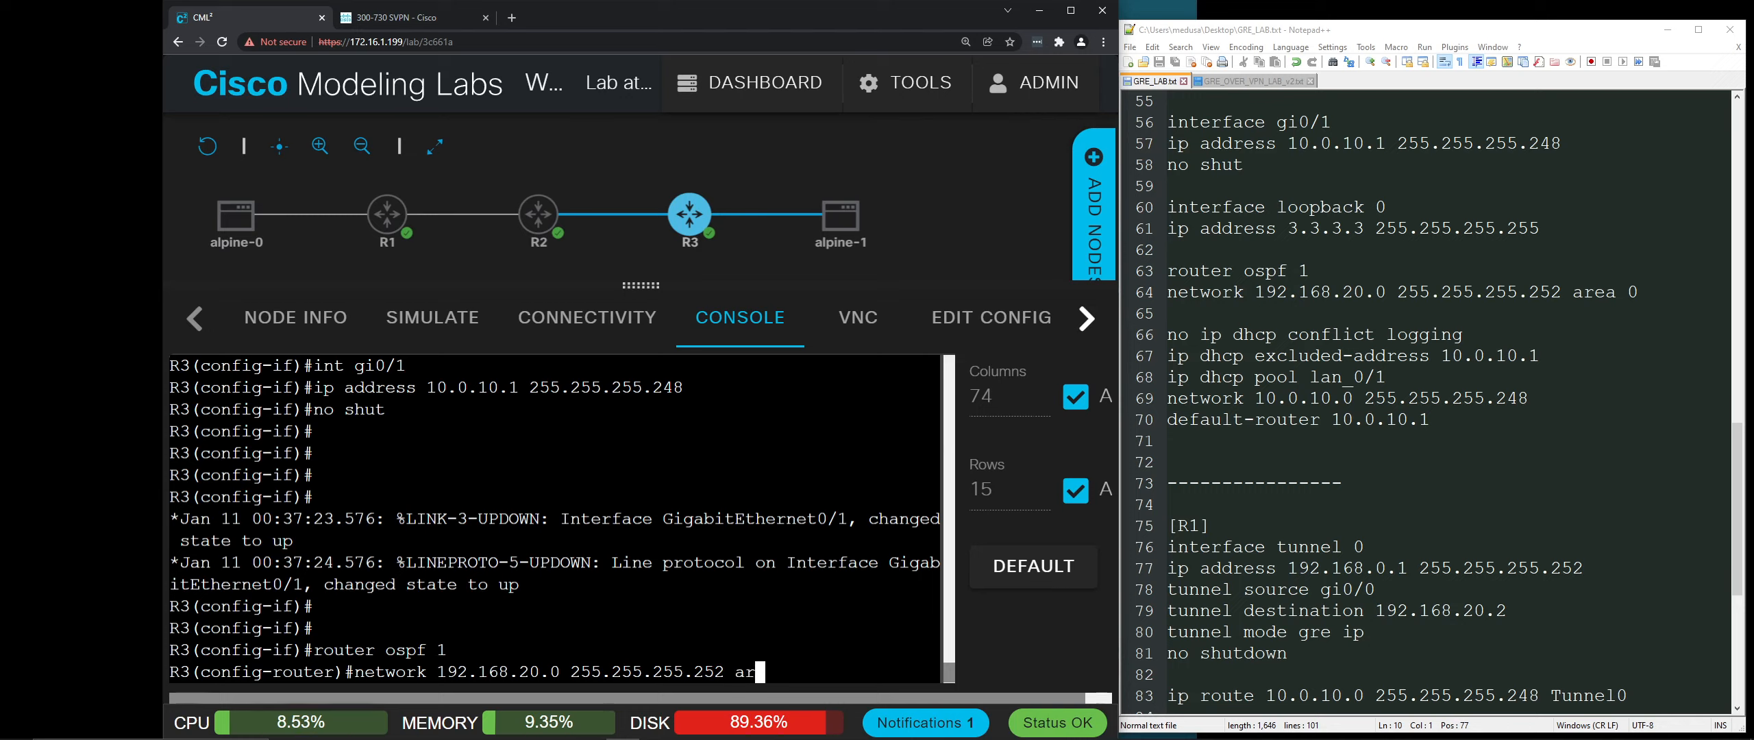
text(ea 0)
key(Return)
key(Return)
key(Return)
key(Return)
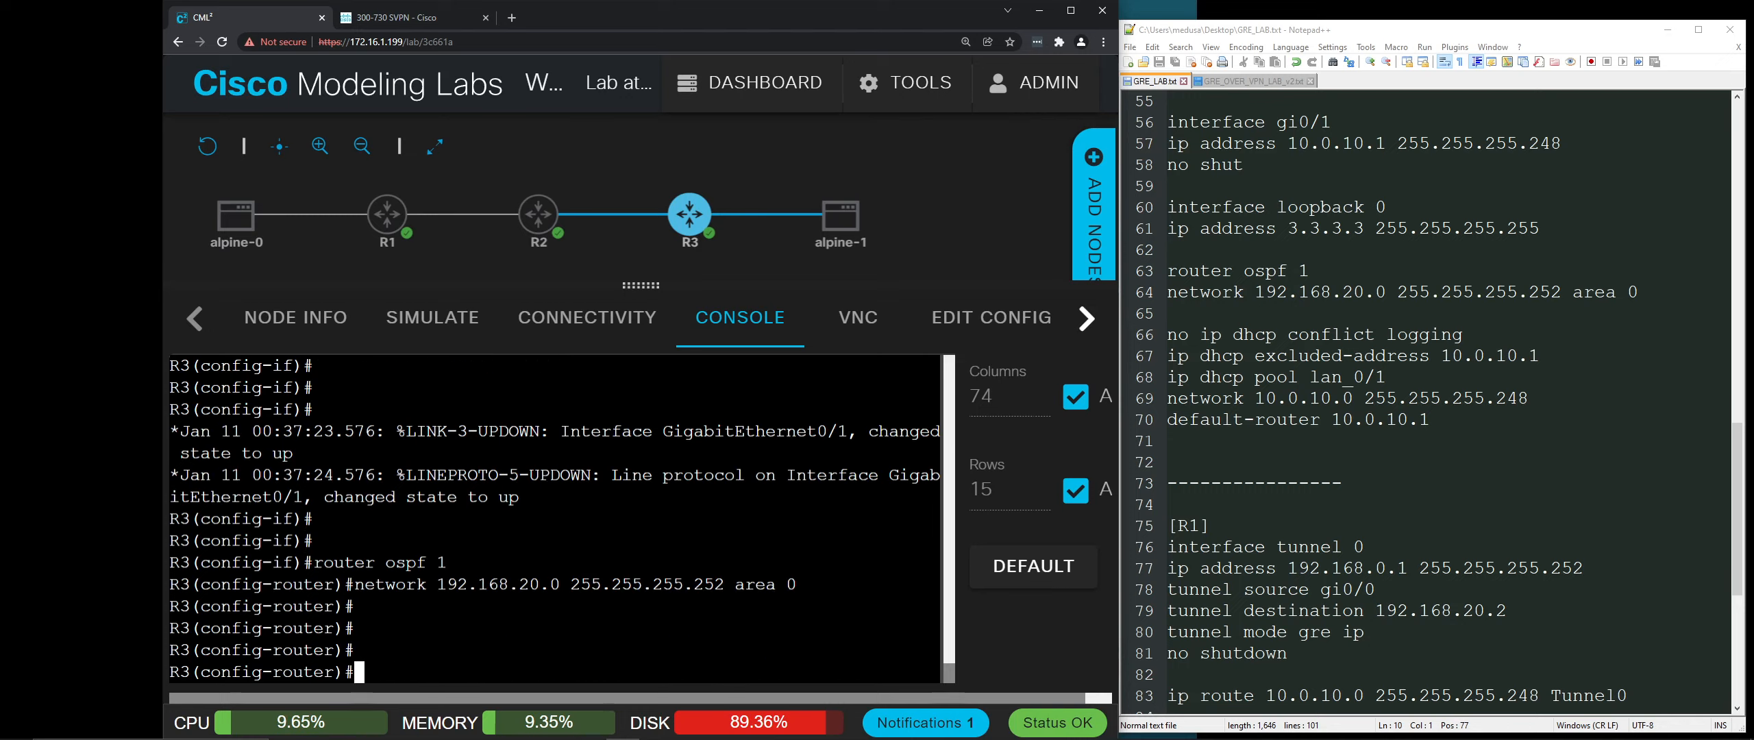
text(exit)
key(Return)
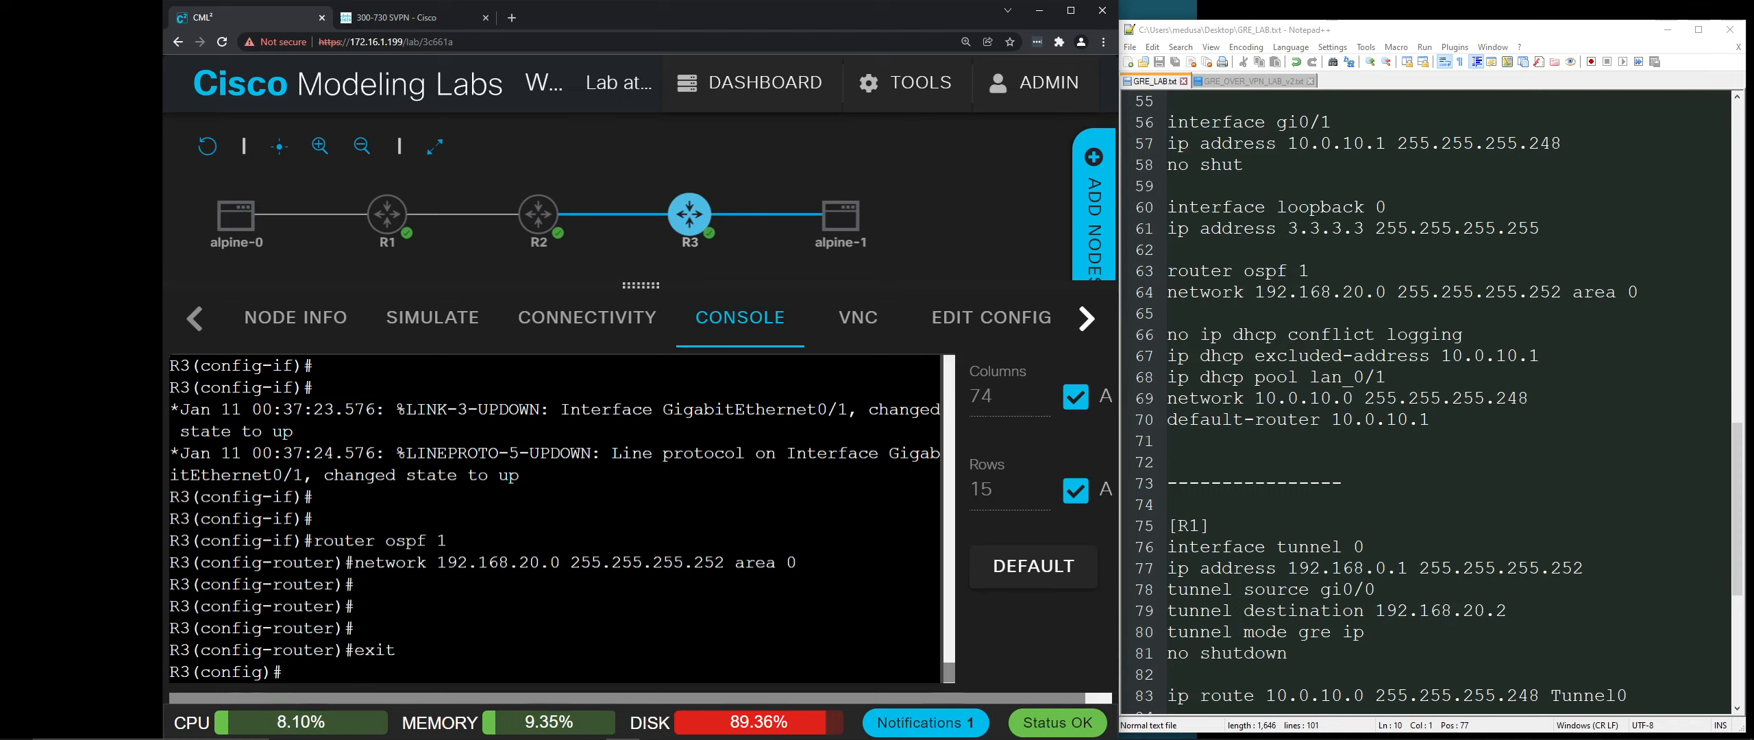
Step: Disable DHCP conflict logging on R3 and exclude 10.0.10.1 from DHCP assignment
text(no ip )
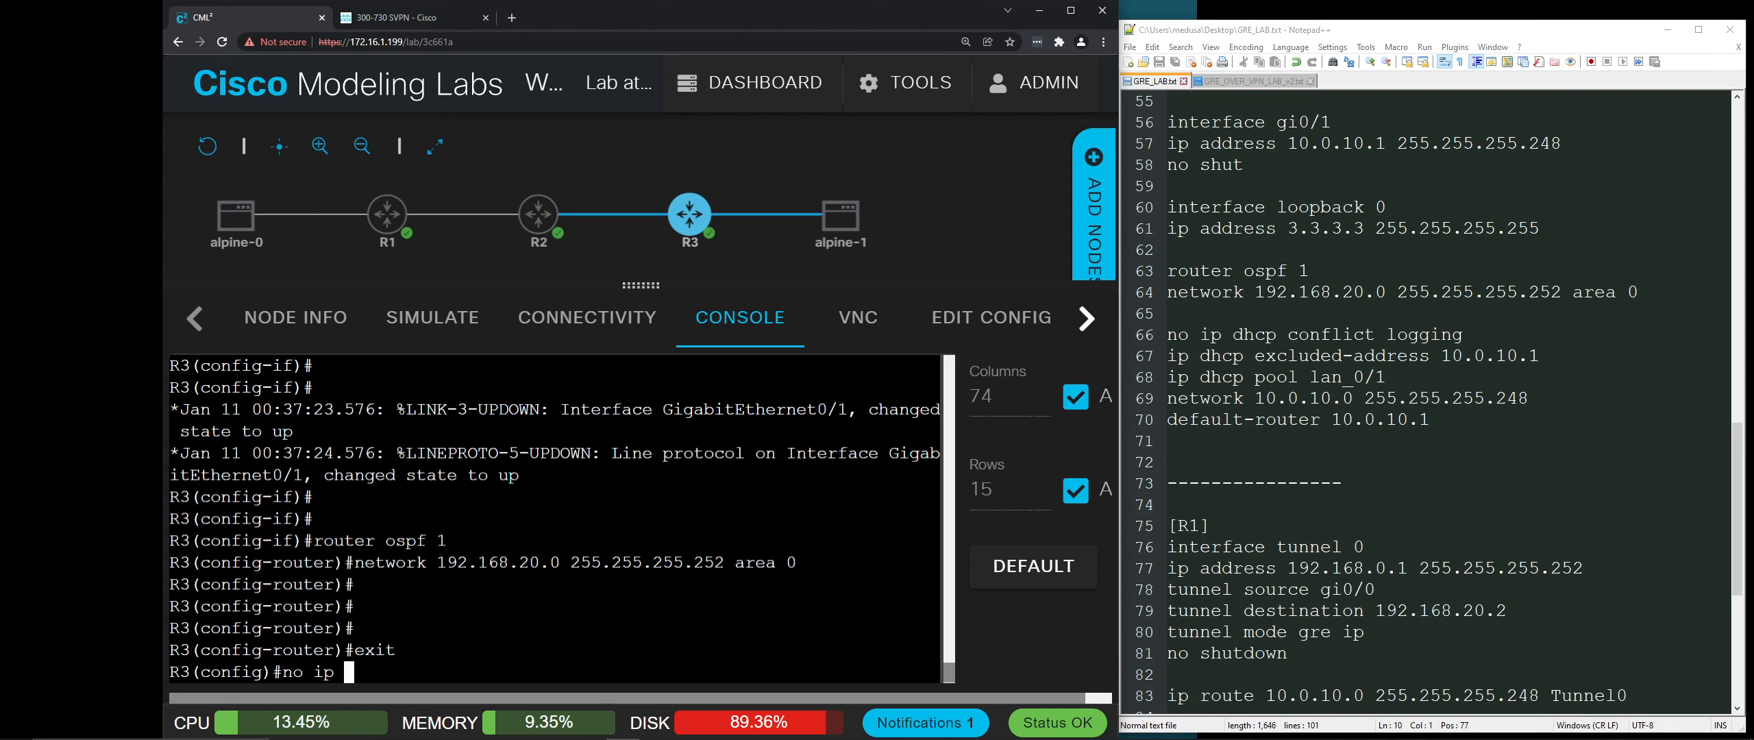
text(dhcp )
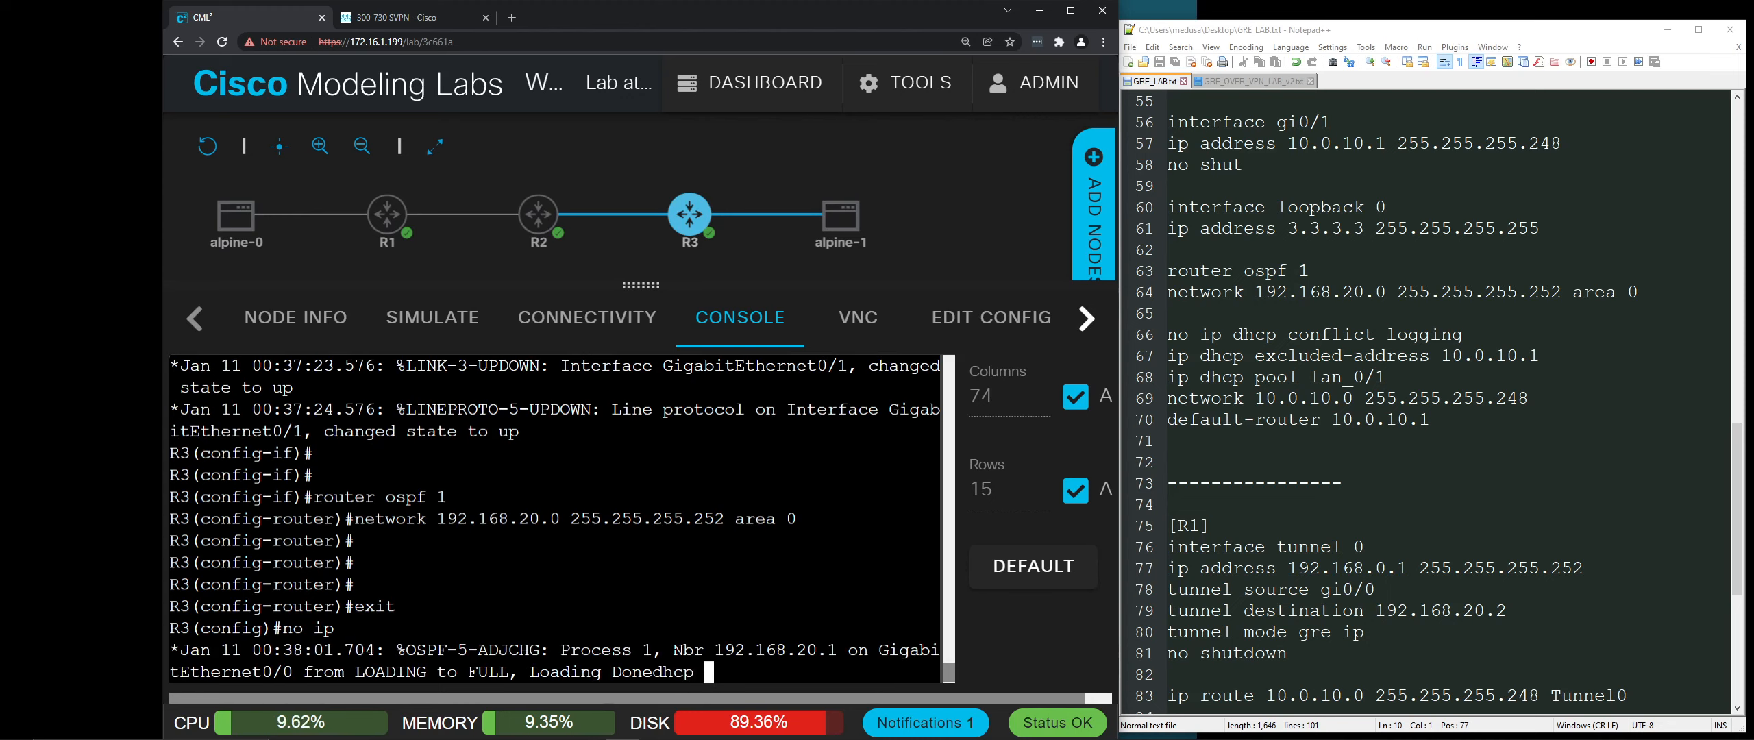
text(conflict logging)
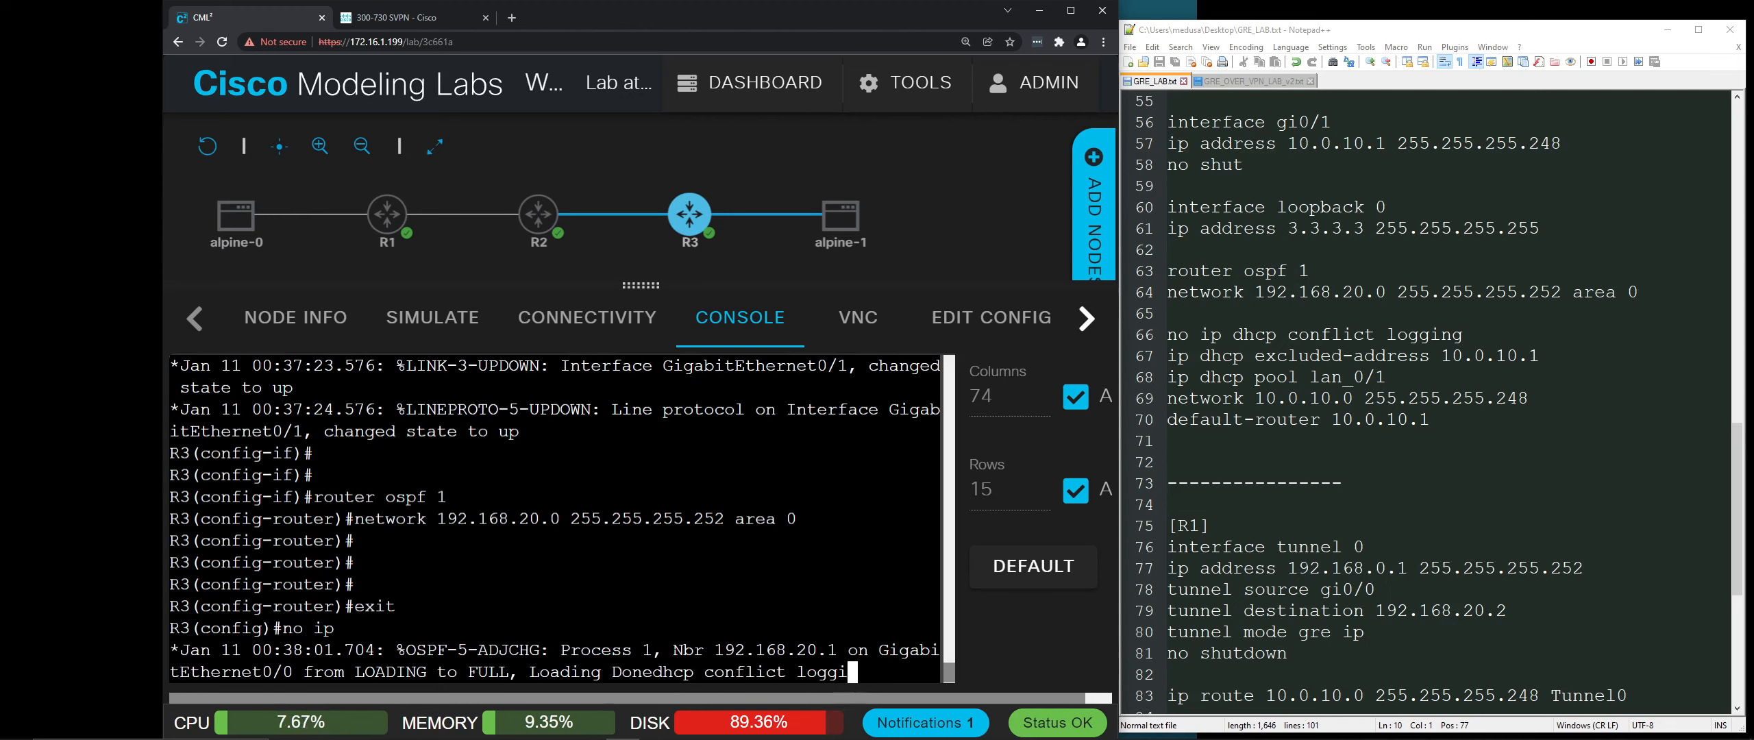
key(Return)
text(ip dhcp ex)
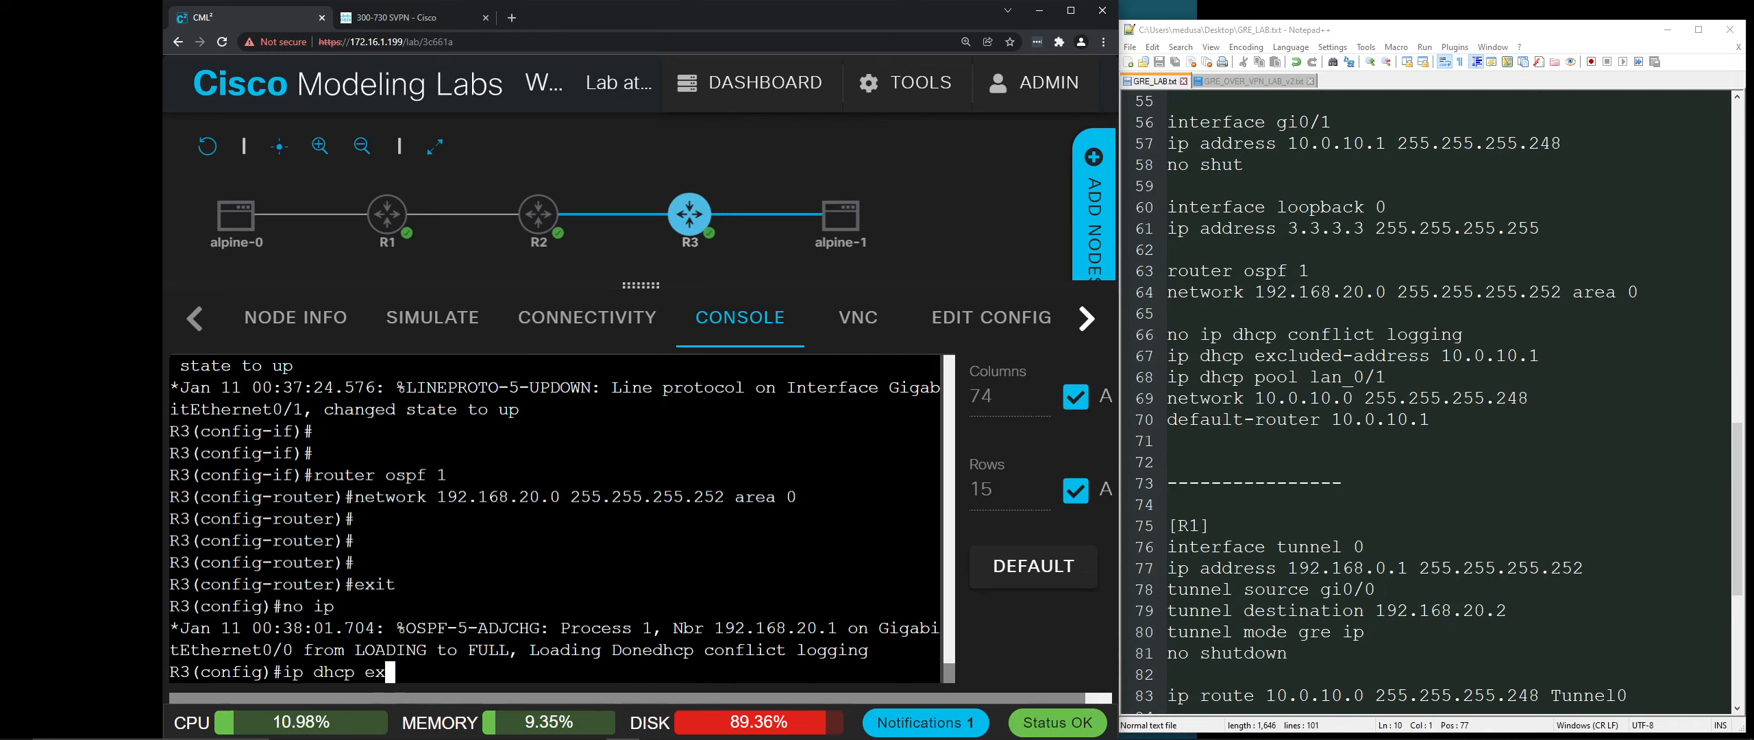
key(Tab)
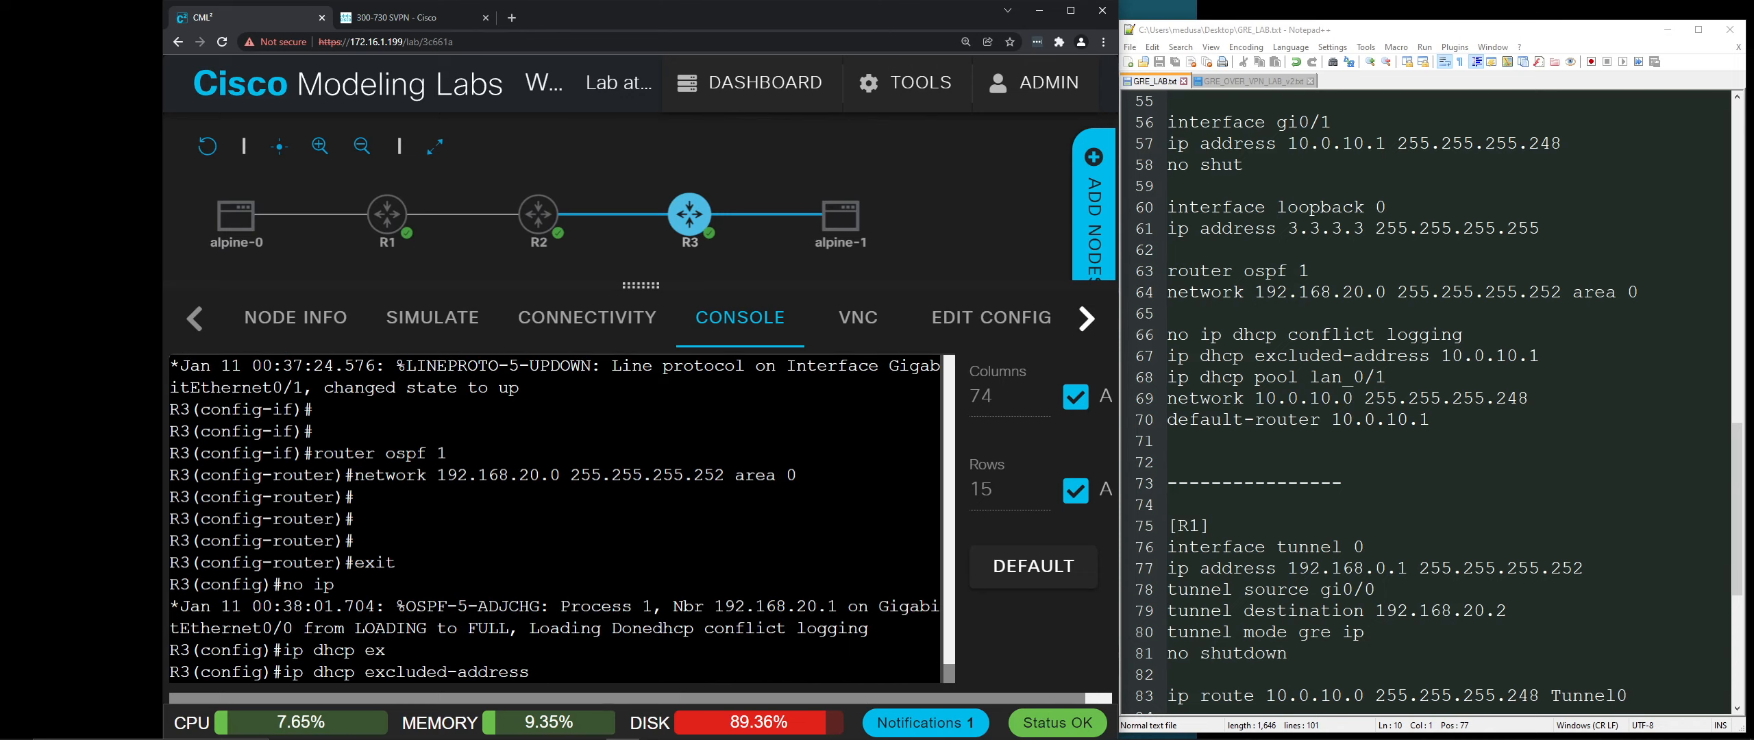
text(10.0.10.1)
key(Return)
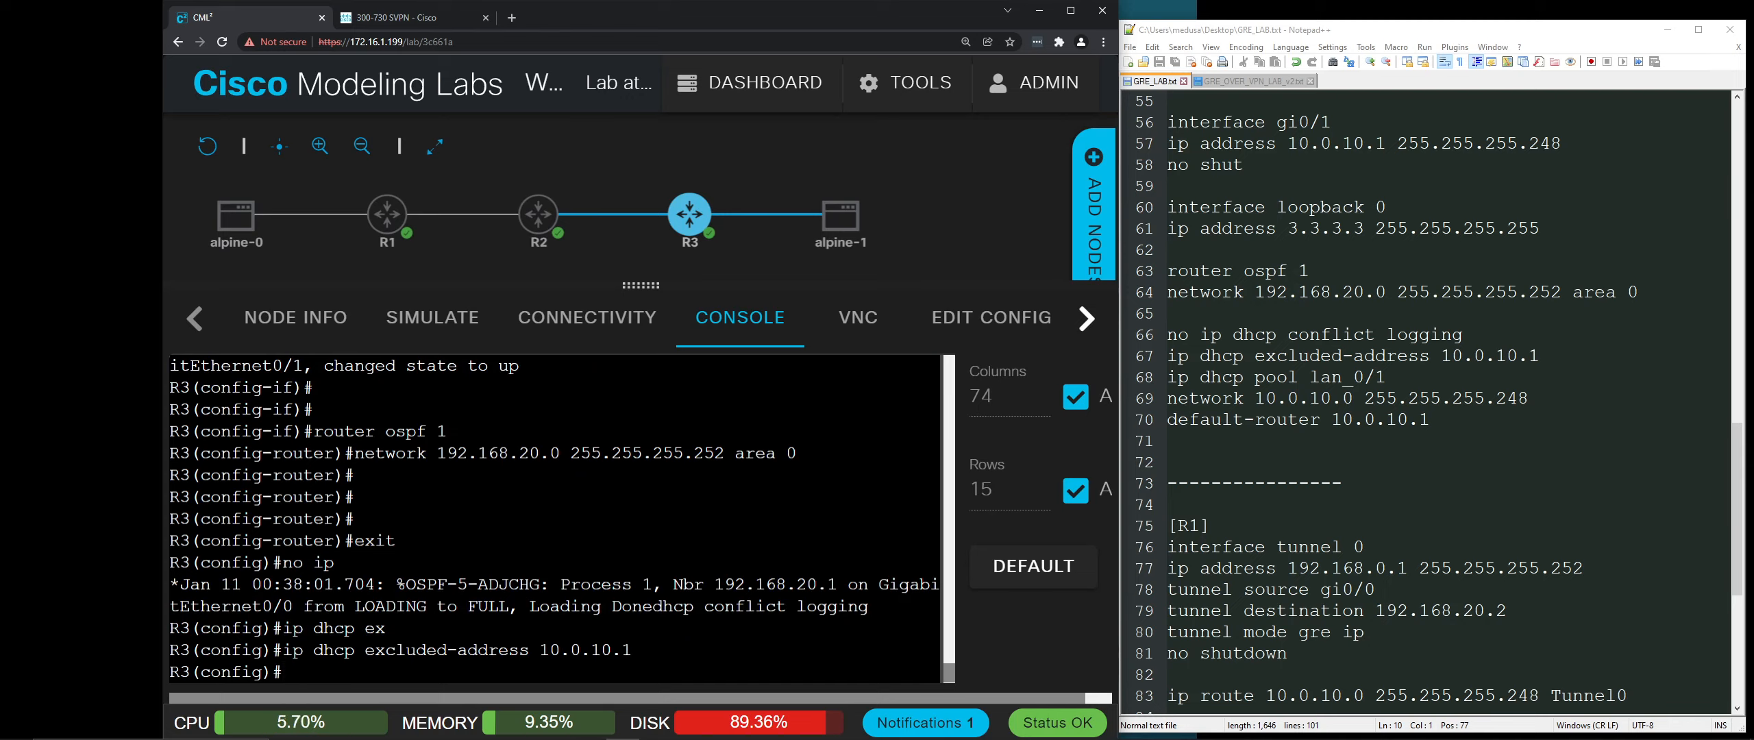
Step: Create DHCP pool lan_0/1 for 10.0.10.0 255.255.255.248 with default-router 10.0.10.1, then exit to R3#
text(ip dhcp pool lan_0/1)
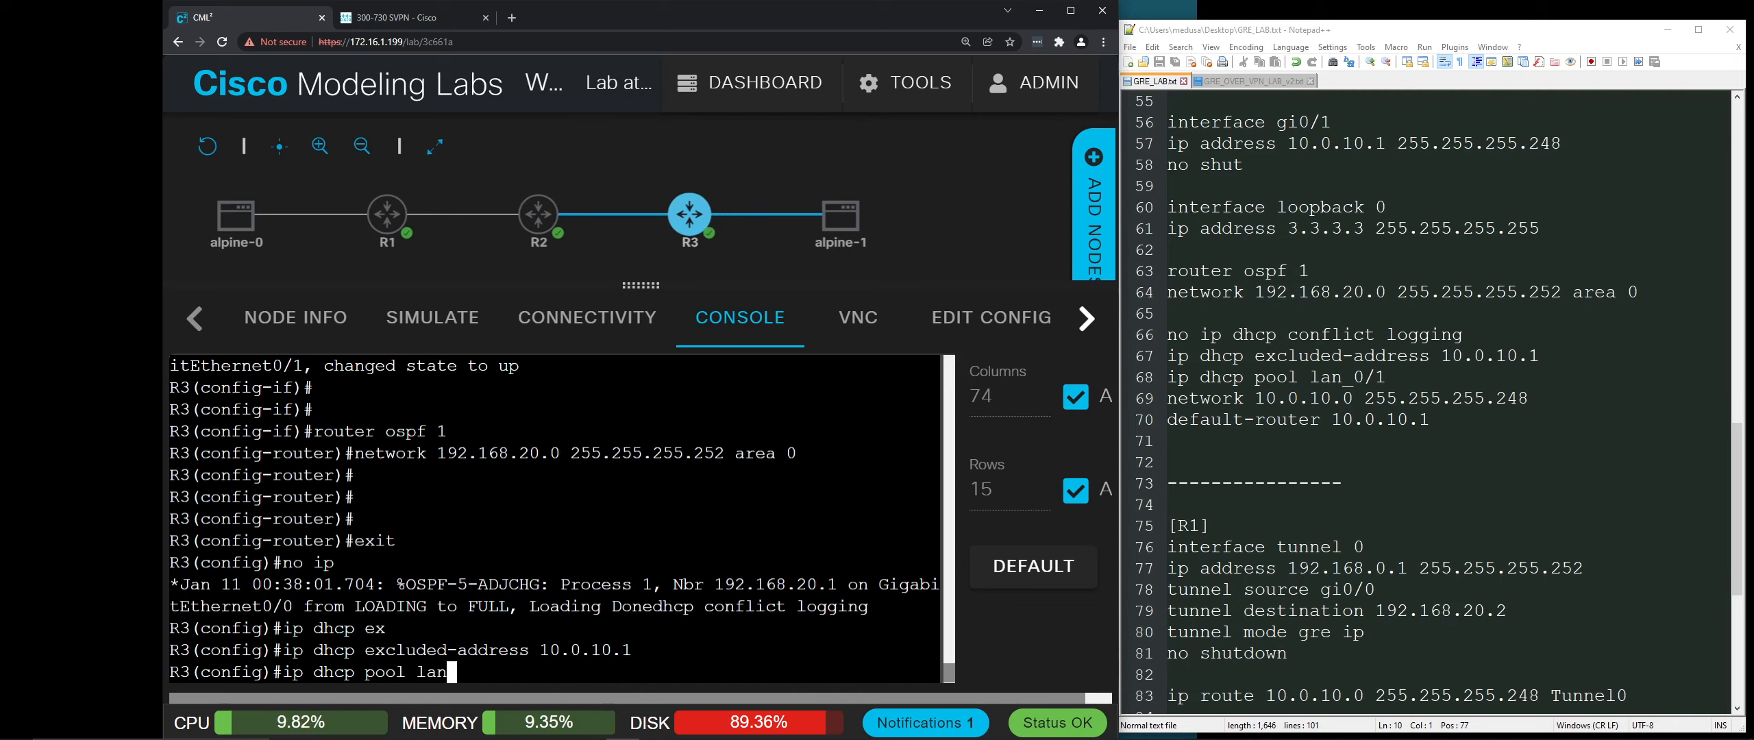
key(Return)
text(net)
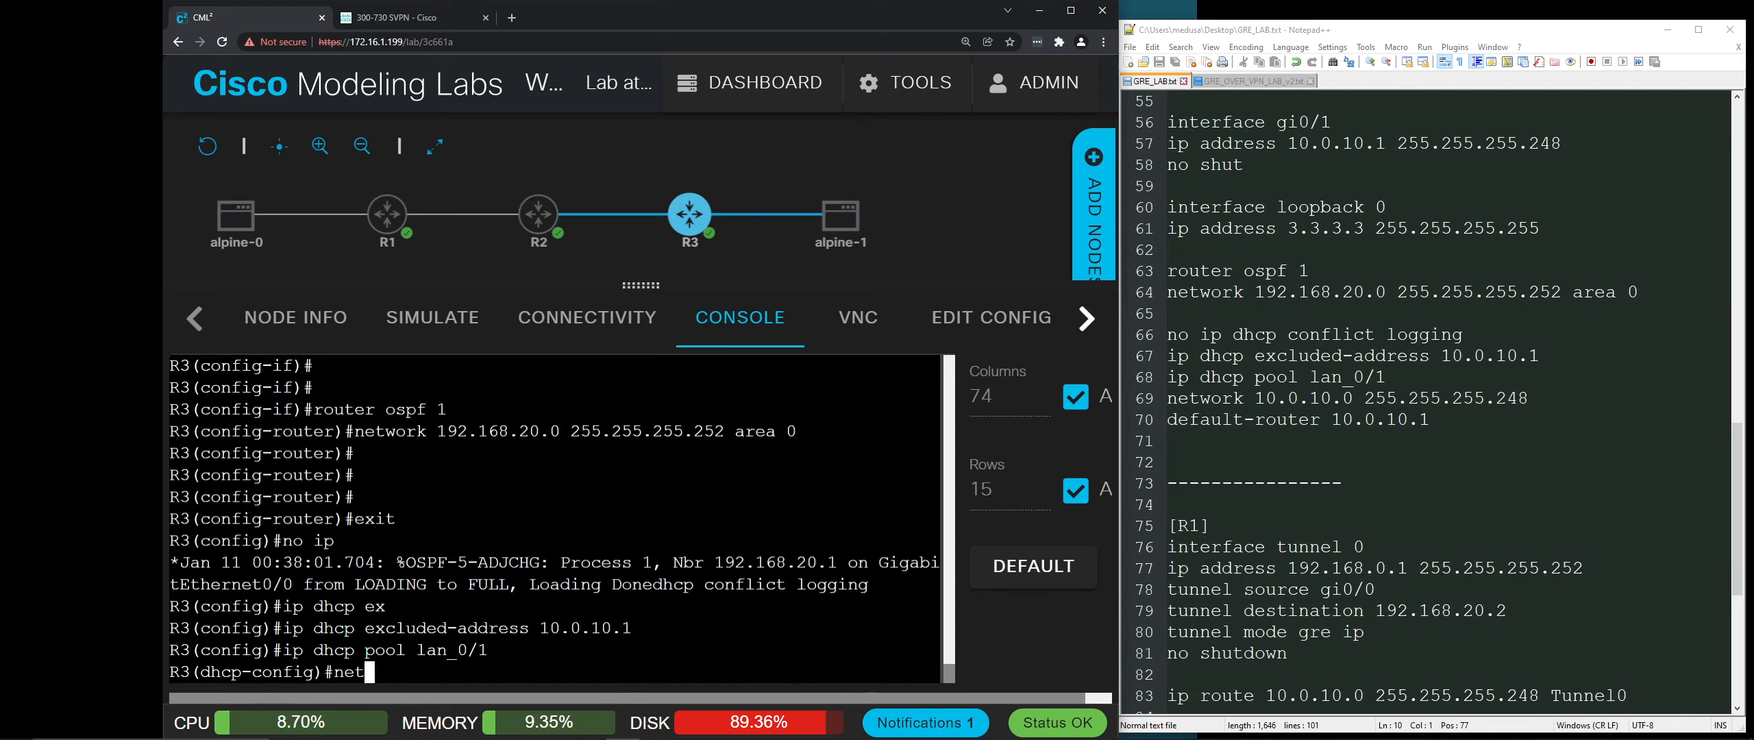
text(work 10.0.10.0 255.255.255.248)
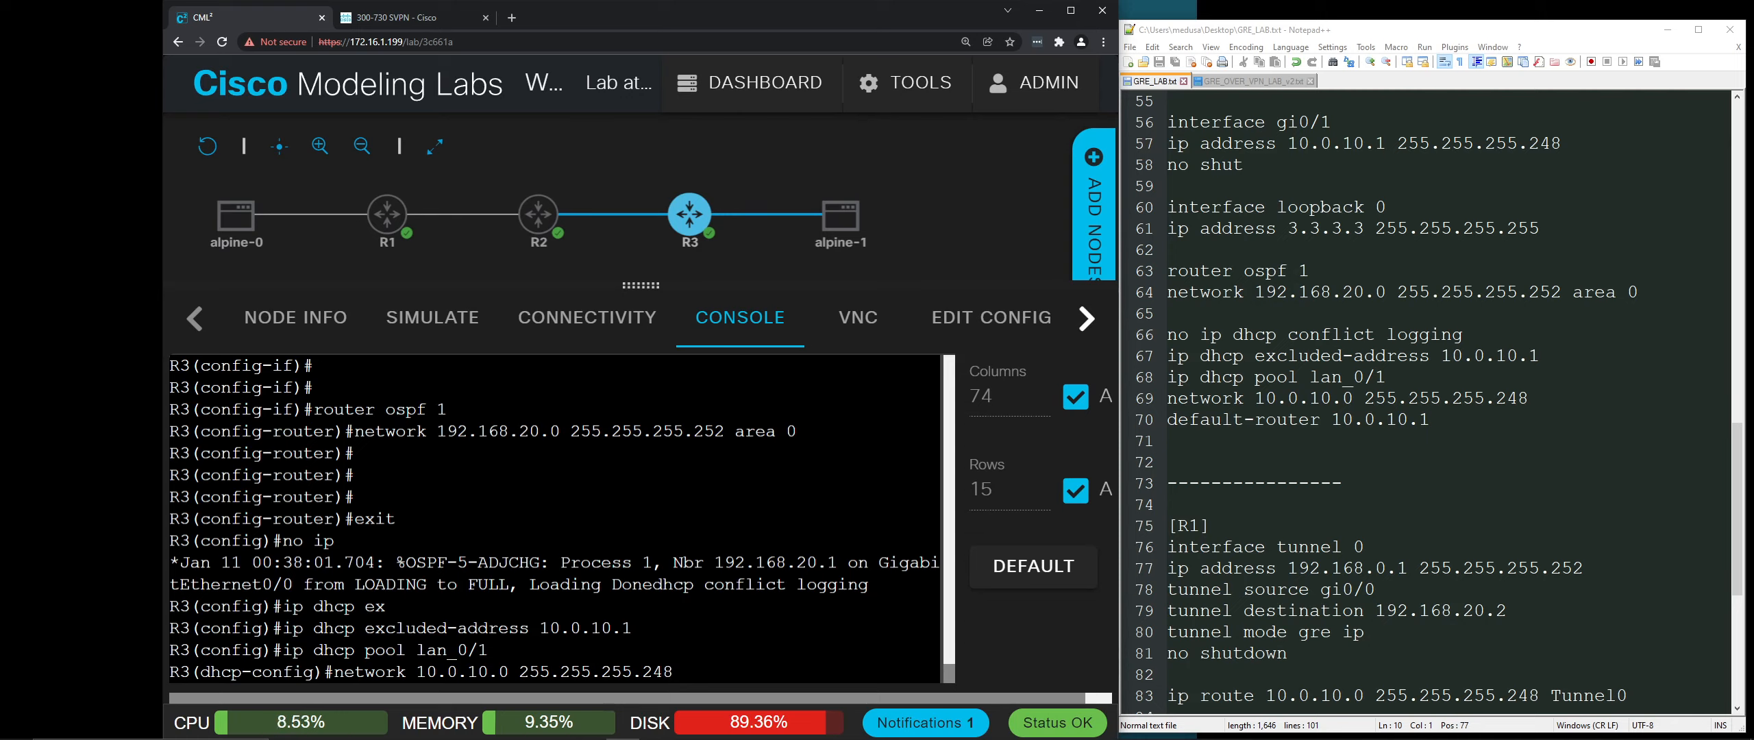
key(Return)
text(default router)
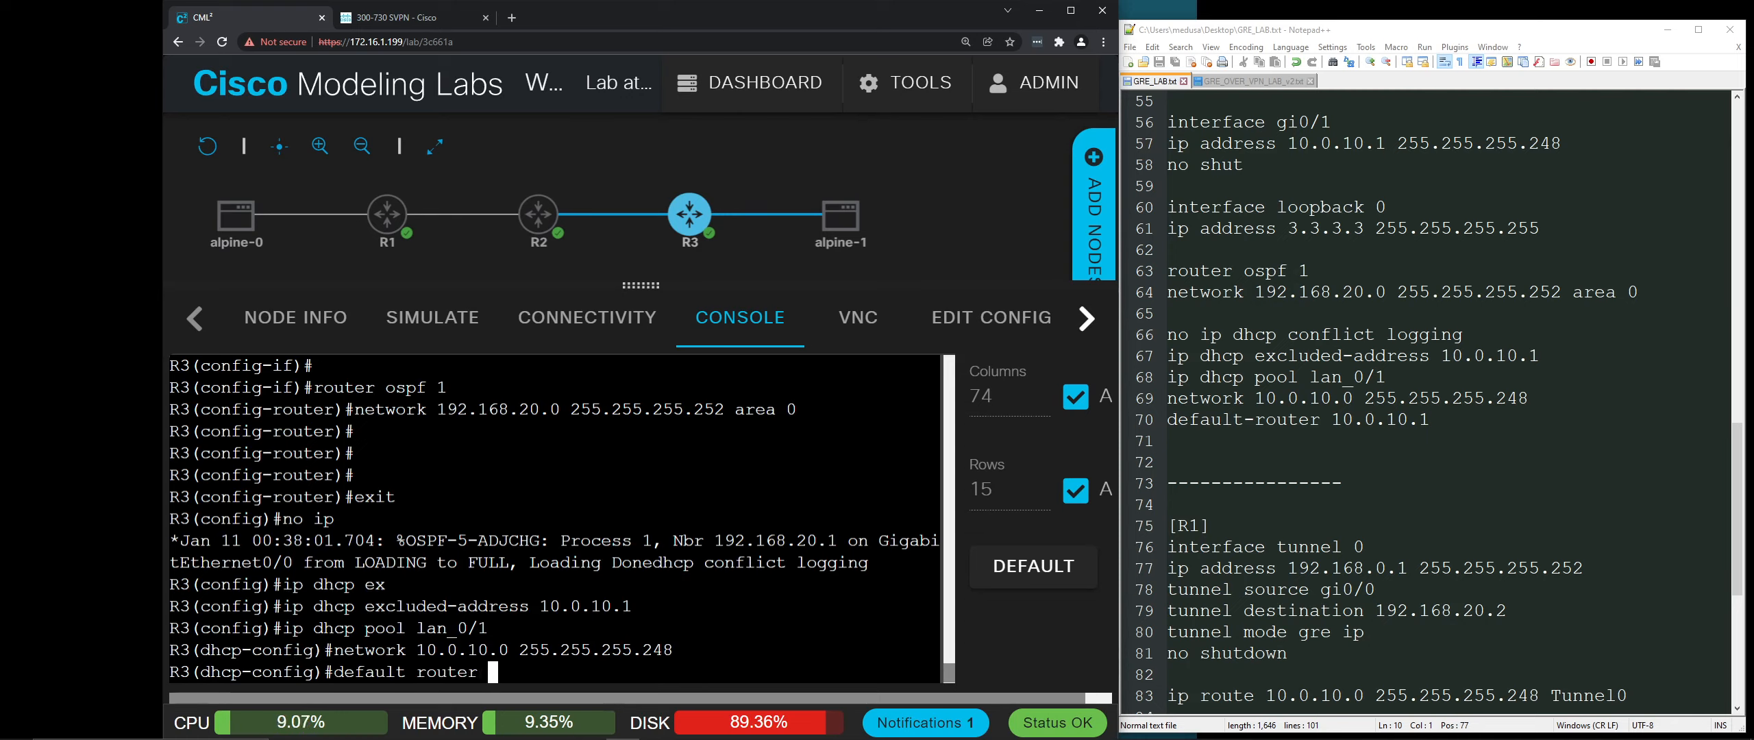
key(BackSpace)
key(BackSpace)
key(BackSpace)
key(BackSpace)
key(BackSpace)
key(BackSpace)
key(BackSpace)
key(BackSpace)
text(-router )
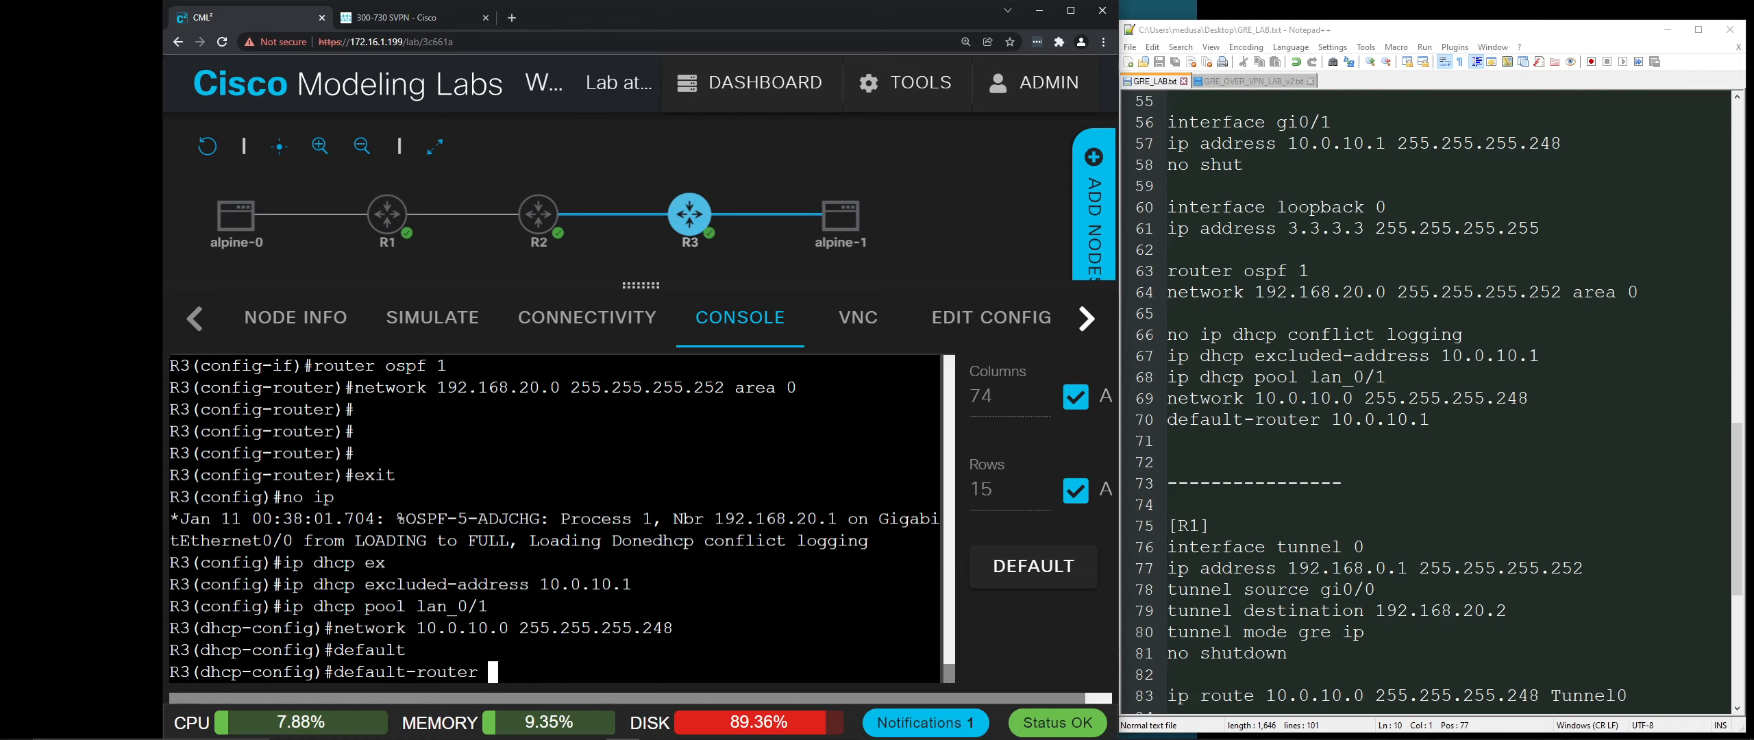
text(10.0.10.1)
key(Return)
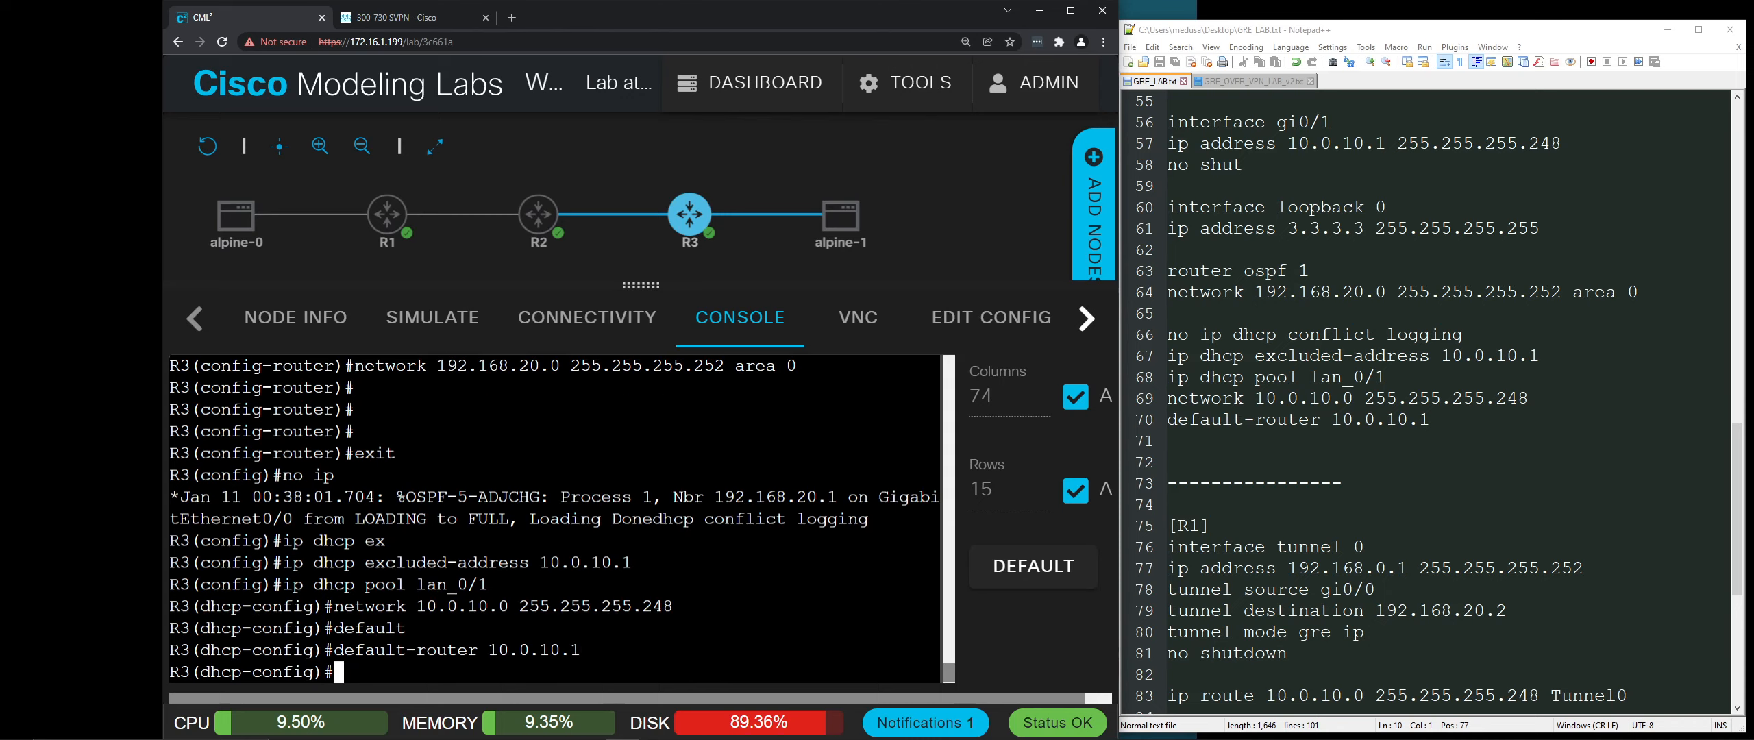
text(exit)
key(Return)
key(Return)
key(Return)
text(exit)
key(Return)
key(Return)
key(Return)
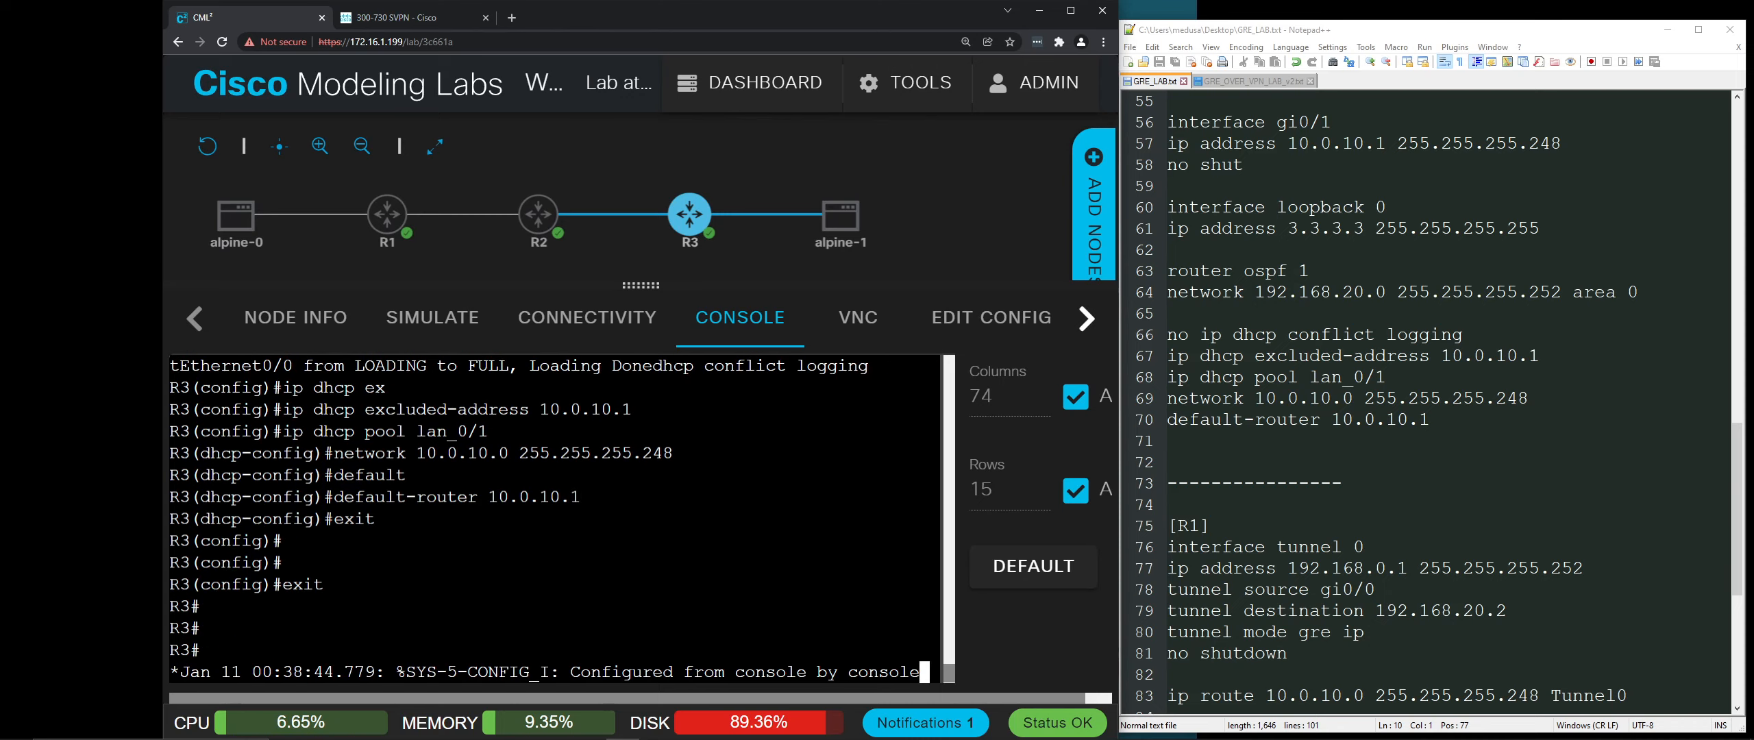
key(Return)
key(Return)
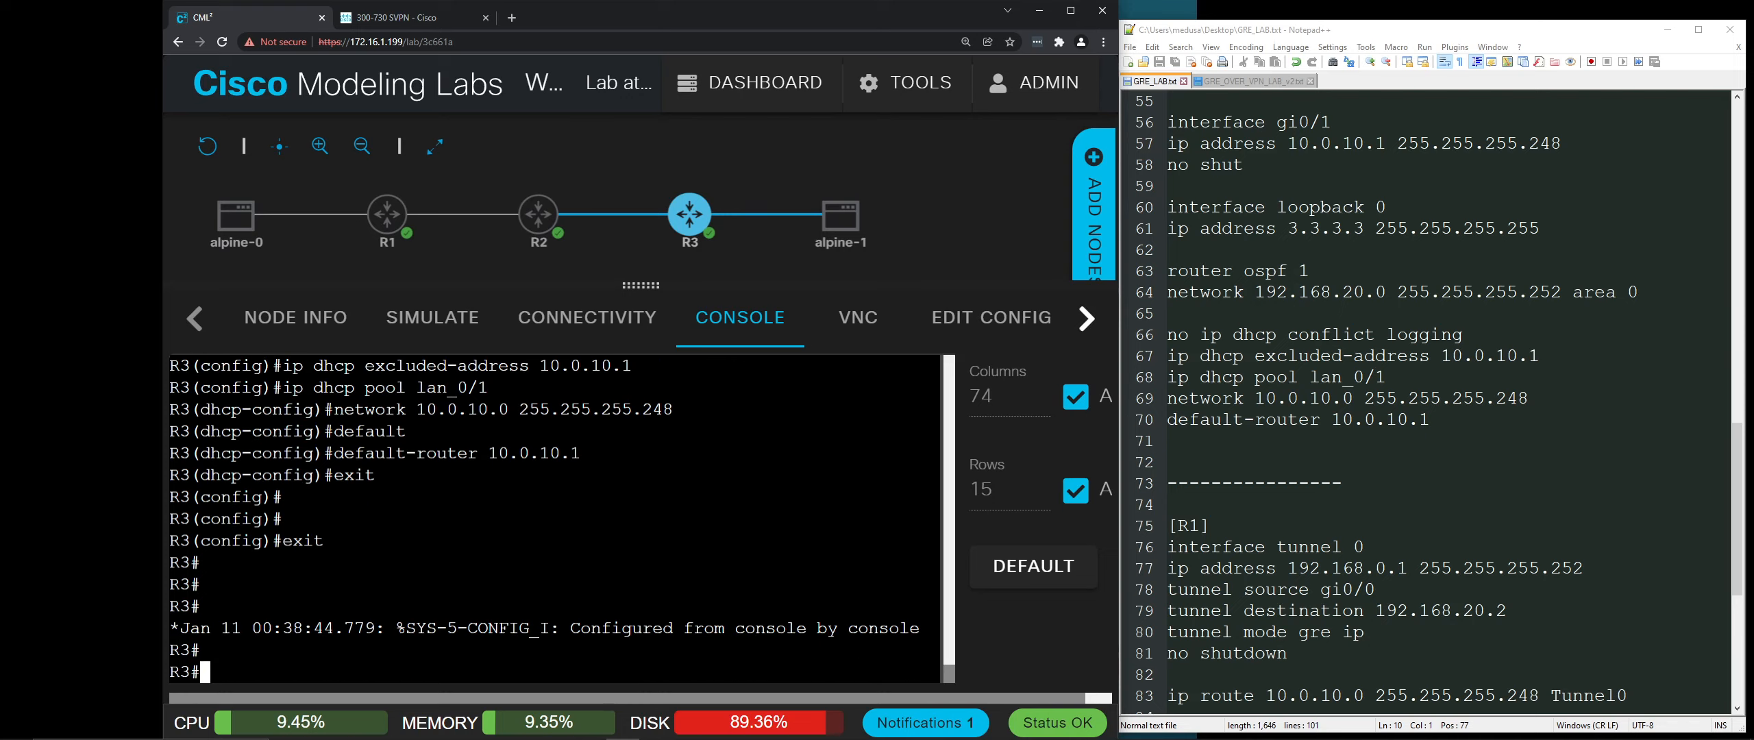
Step: Start the alpine-1 and alpine-0 hosts
mouse_move(236, 228)
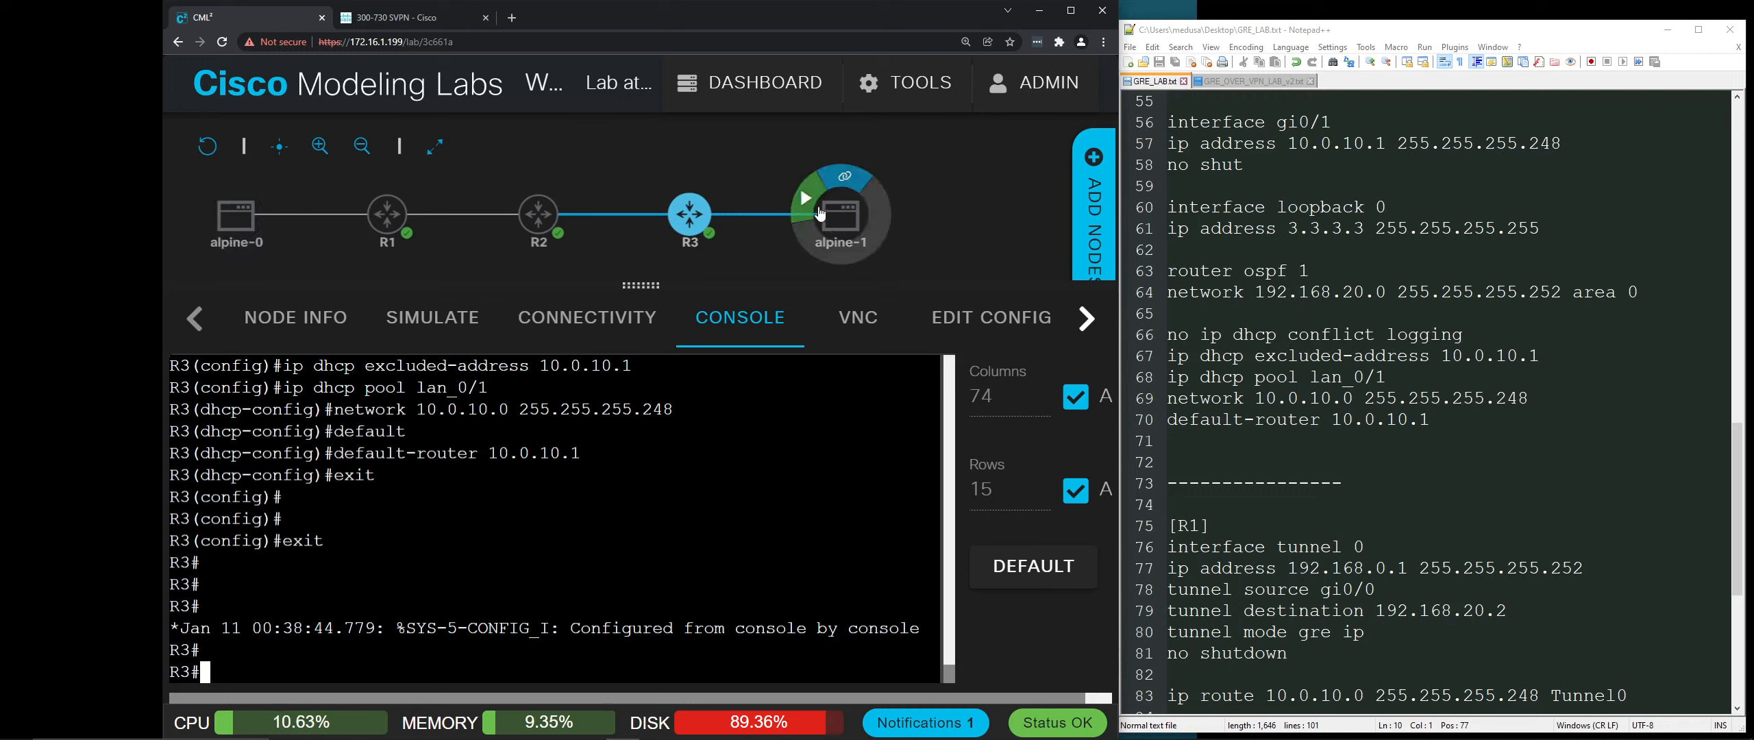
click(809, 199)
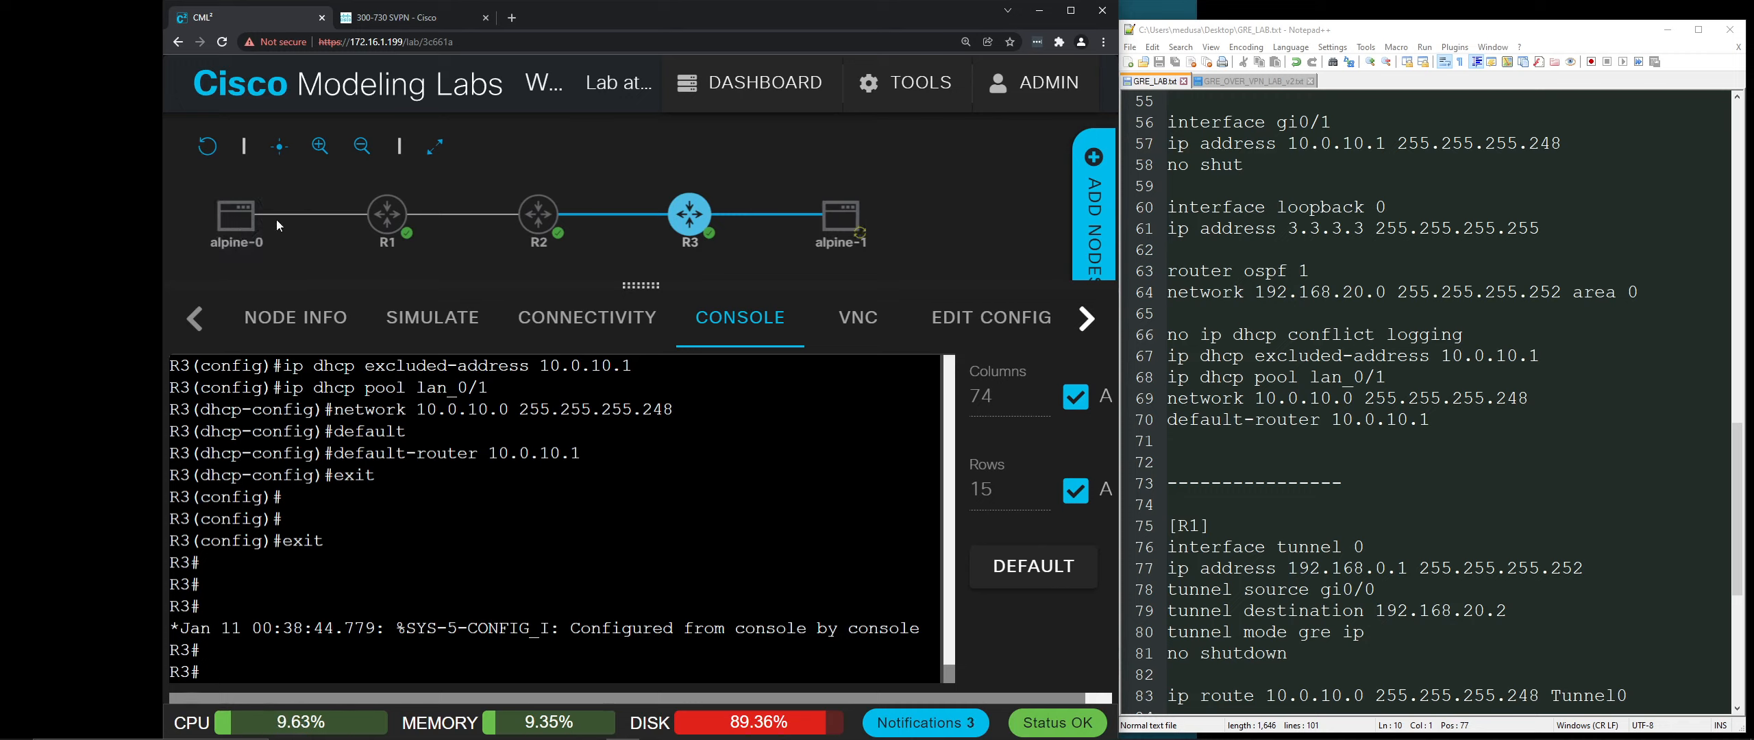
click(200, 198)
Step: Switch to R1's console and refresh its prompt
click(212, 215)
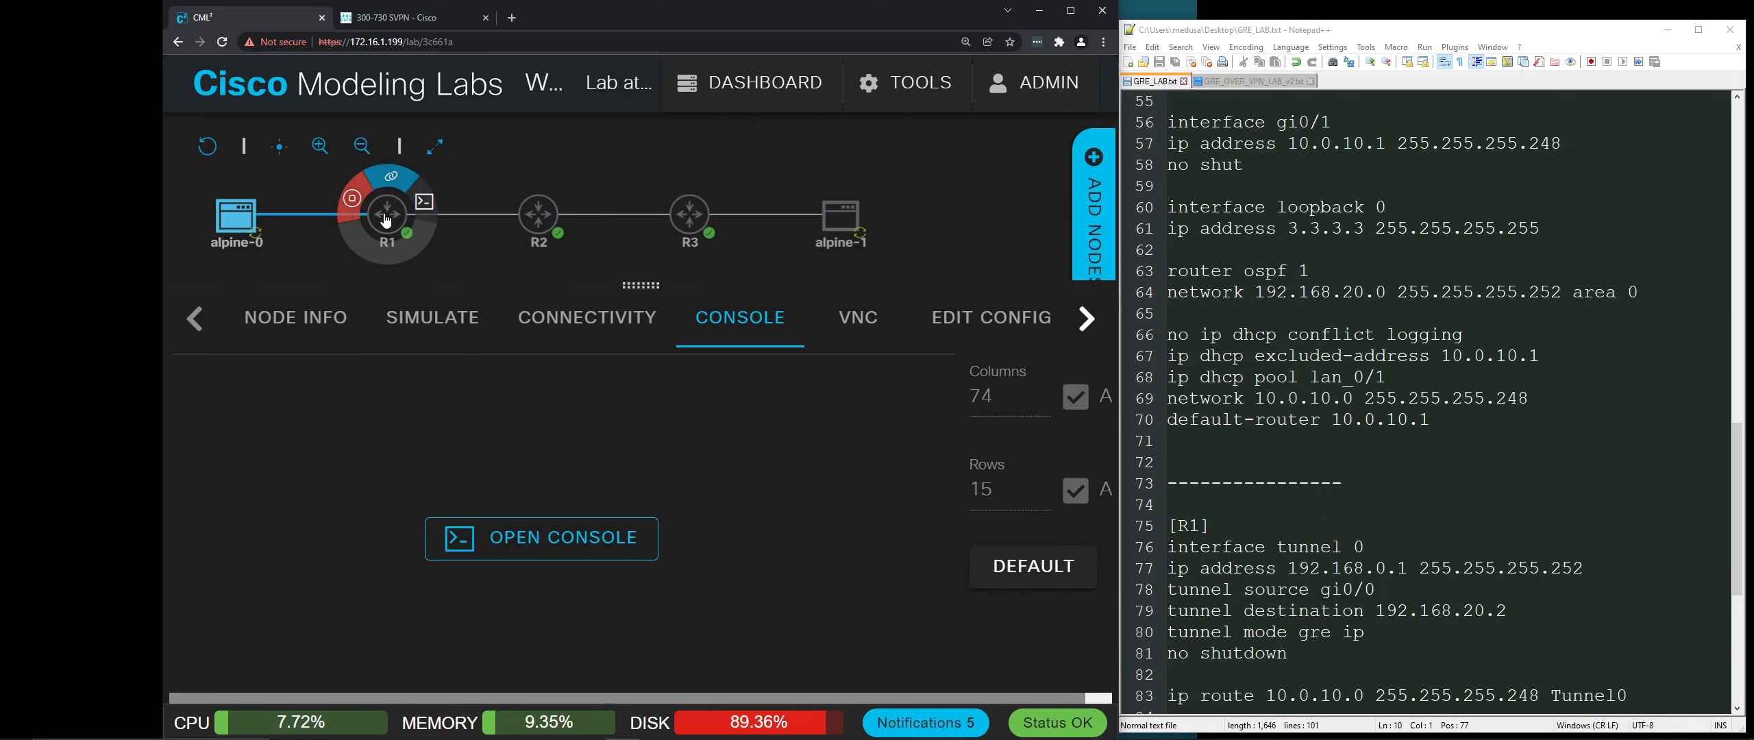
click(388, 219)
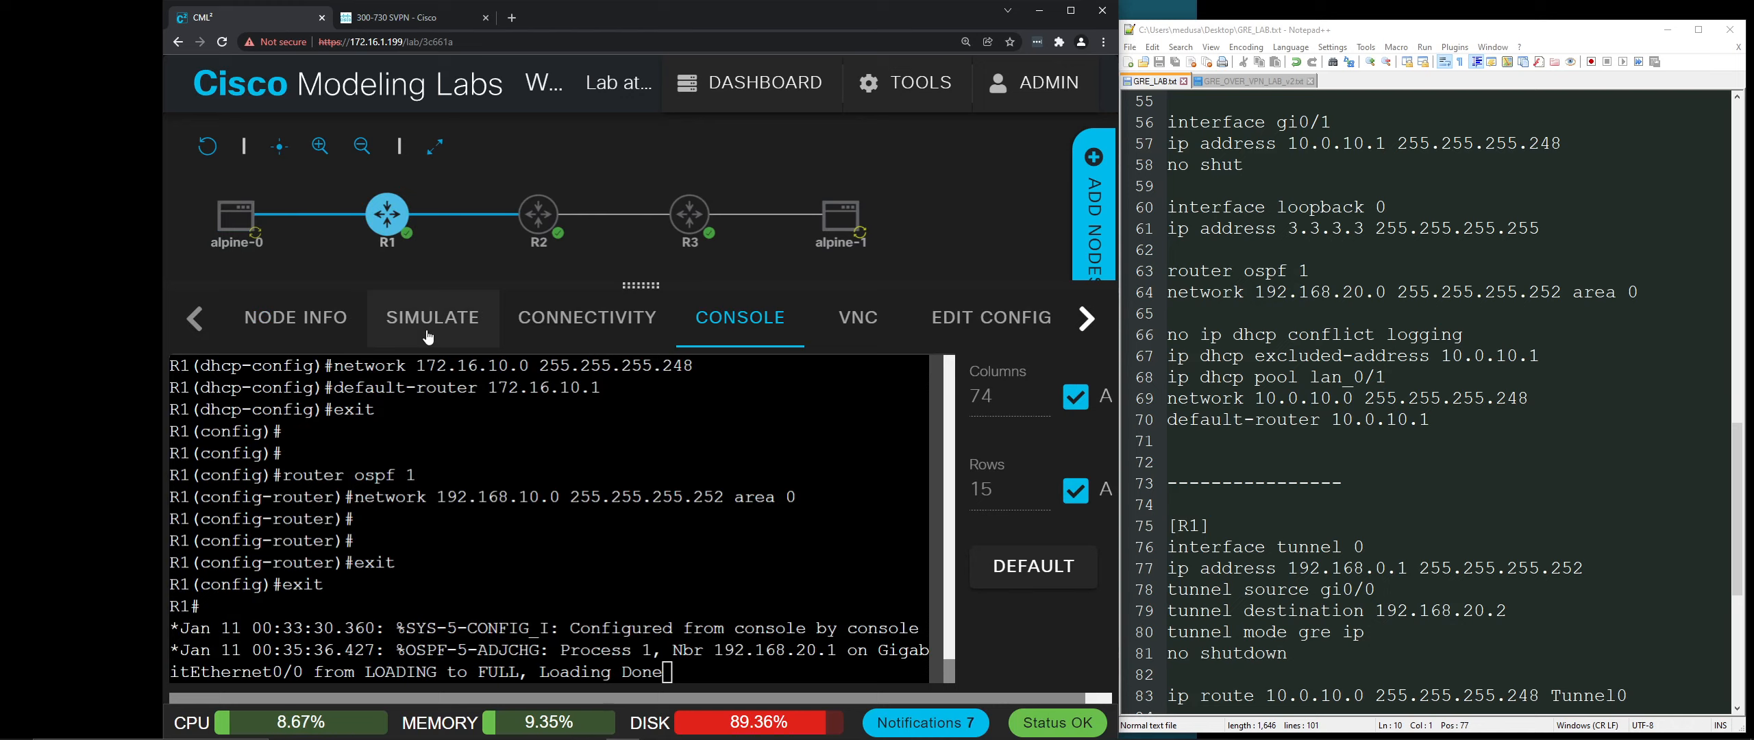
key(Return)
key(Return)
key(Return)
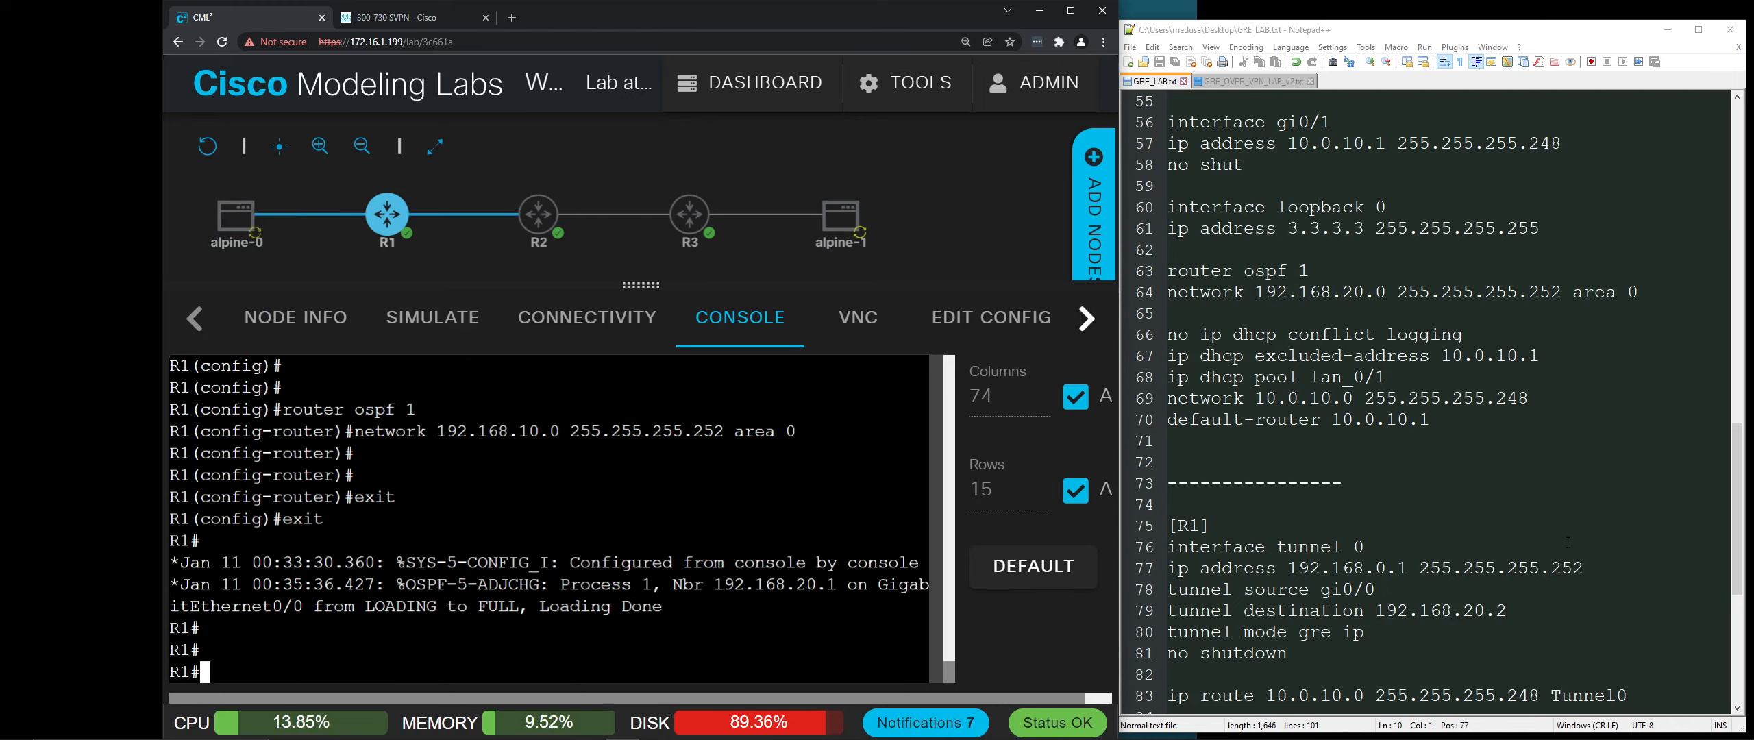
scroll(1568, 542, down, 5)
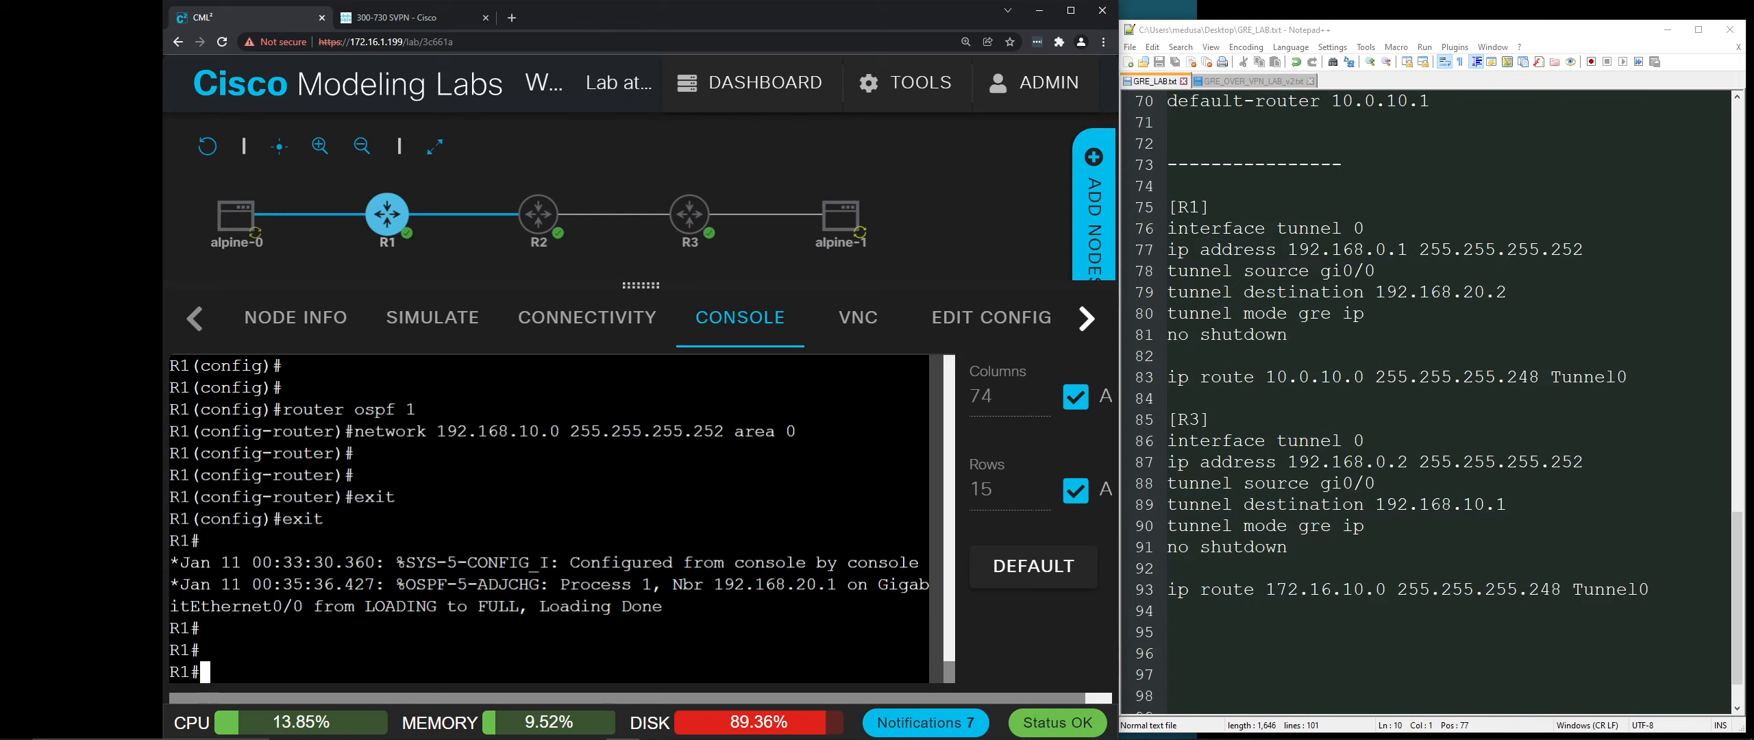
mouse_move(396, 239)
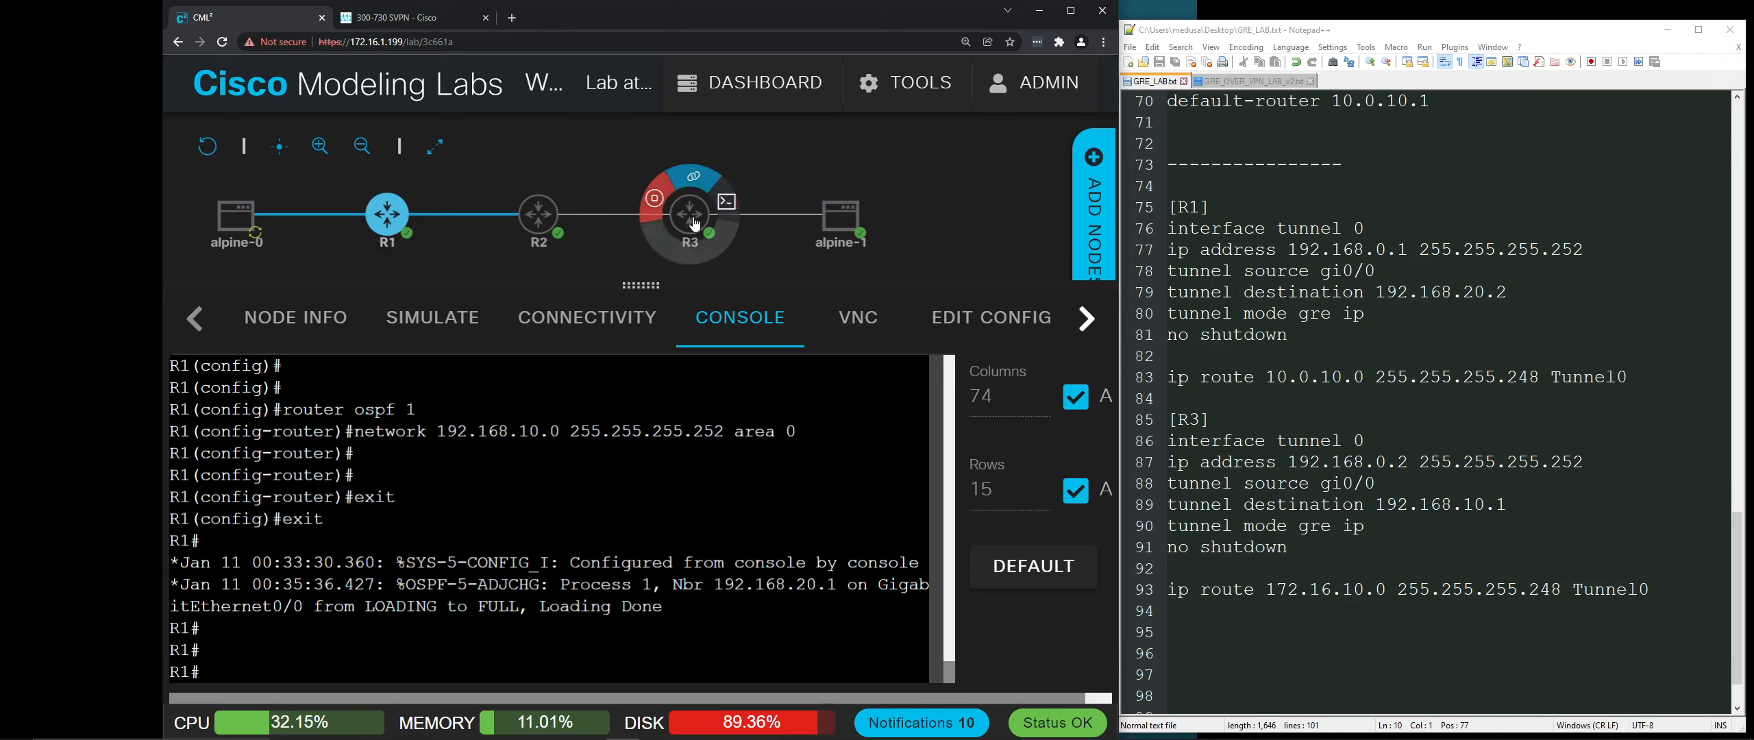
mouse_move(679, 219)
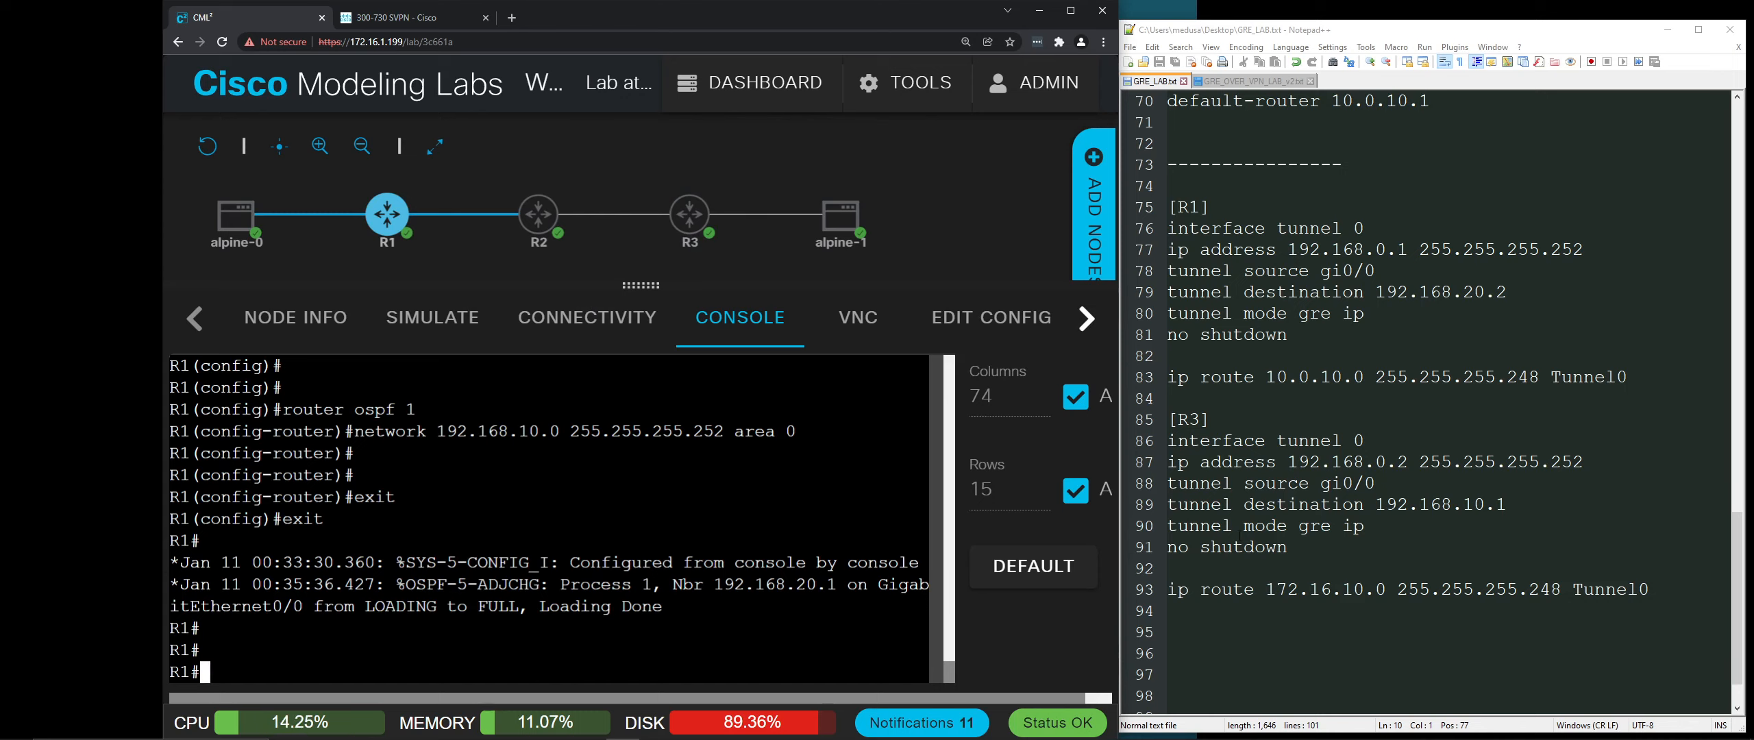
scroll(1238, 536, up, 8)
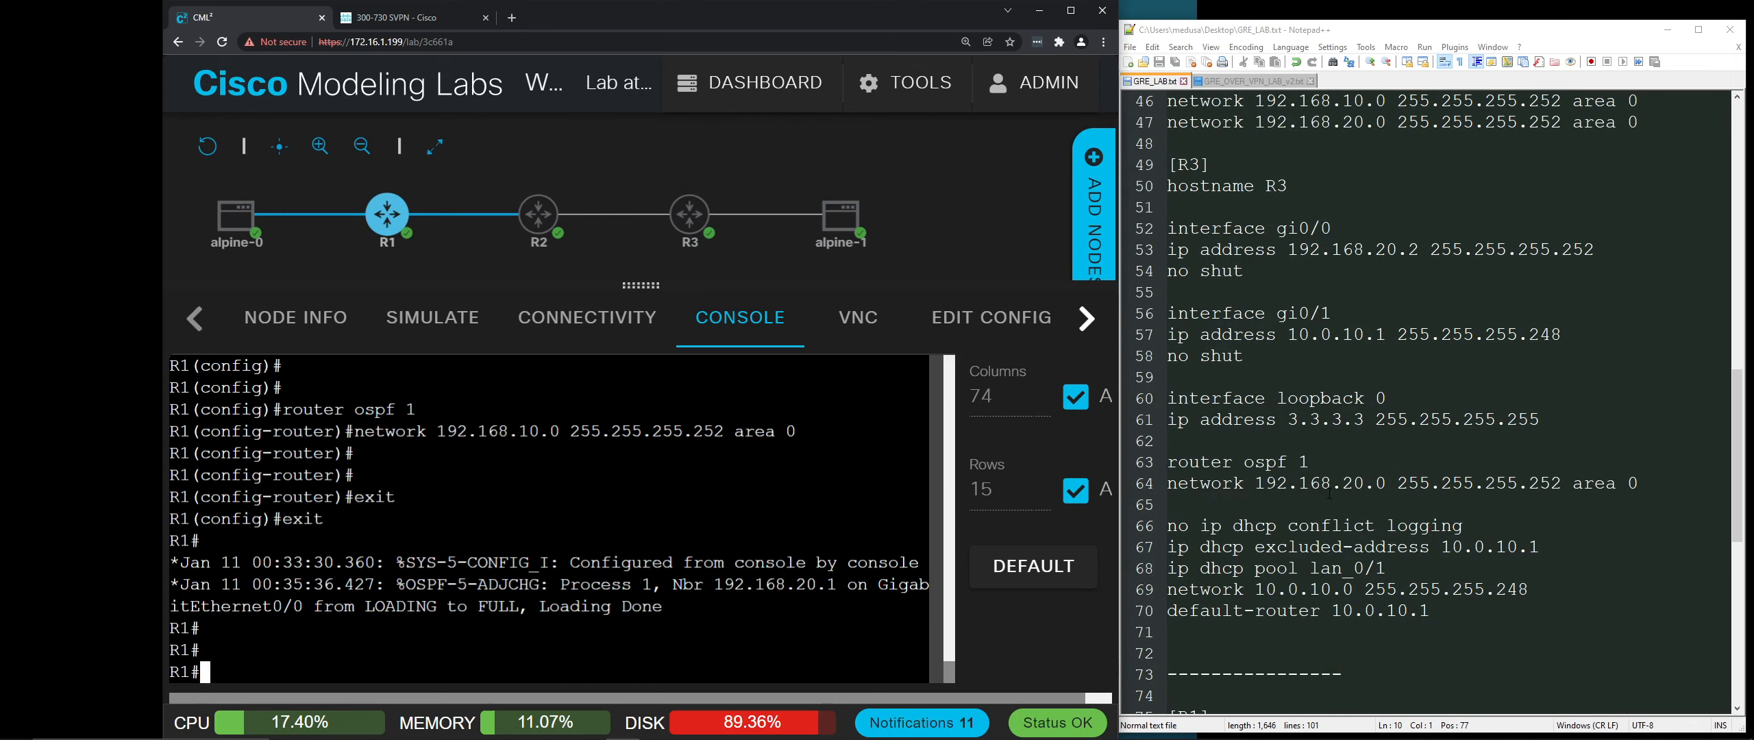
scroll(1329, 492, up, 3)
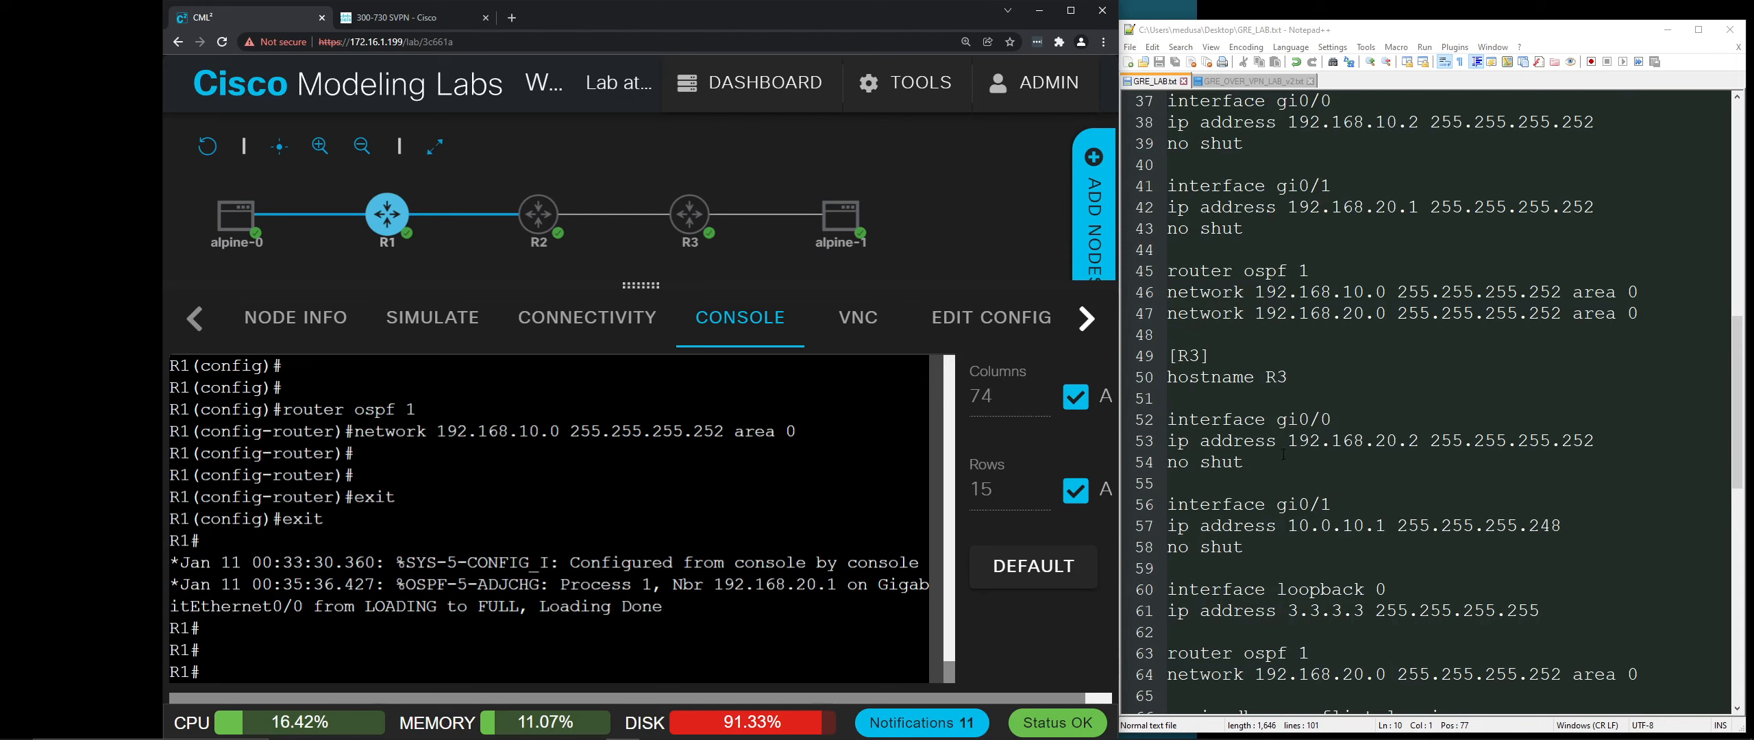
scroll(1283, 454, down, 1)
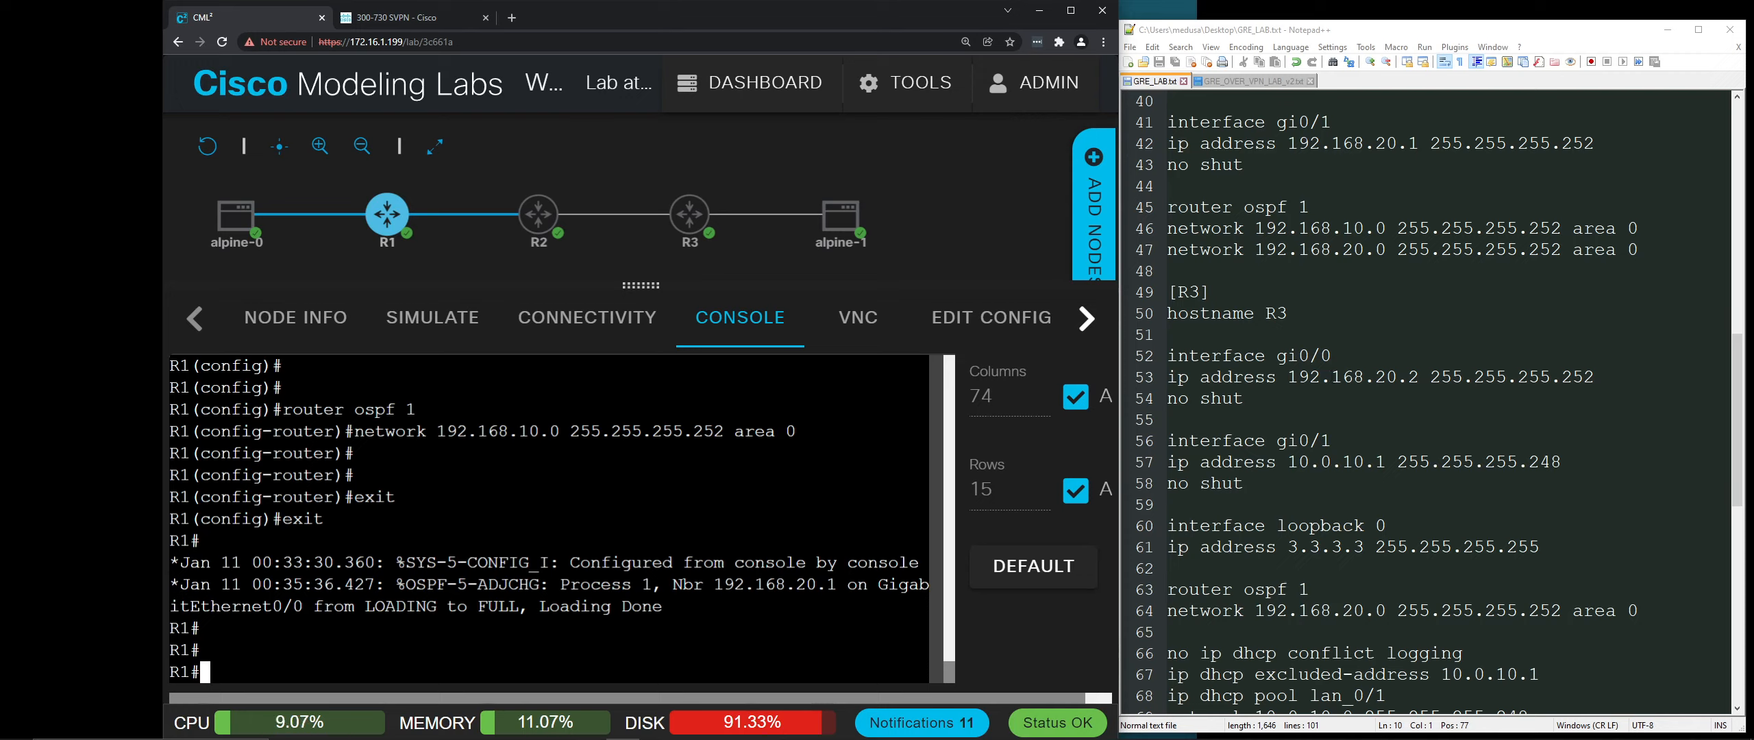
Step: Ping 192.168.20.2 from R1 and confirm all five replies return
text(pig)
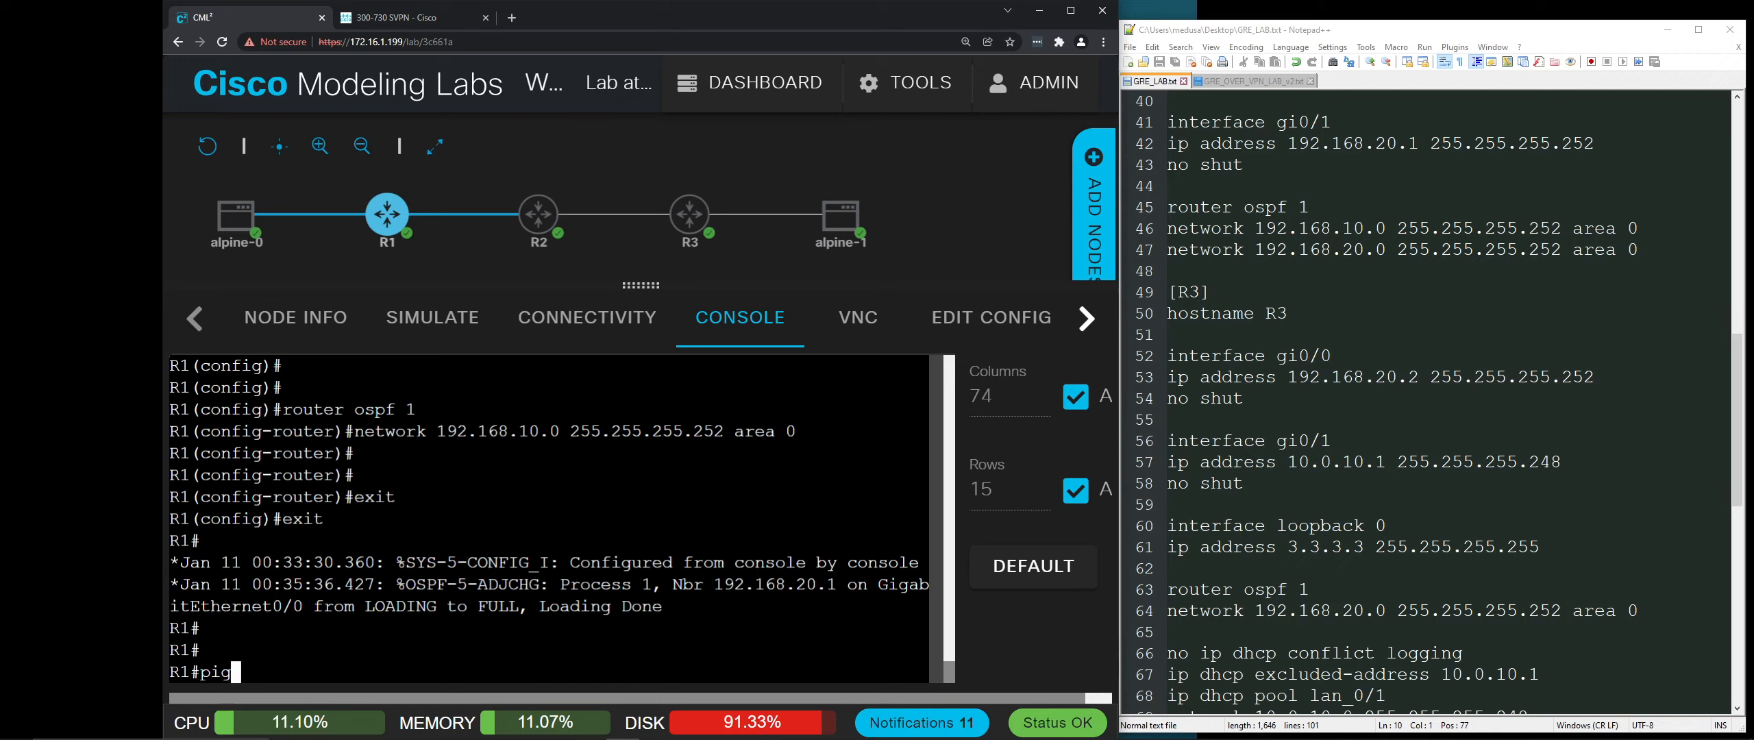
key(BackSpace)
text(ng 192.)
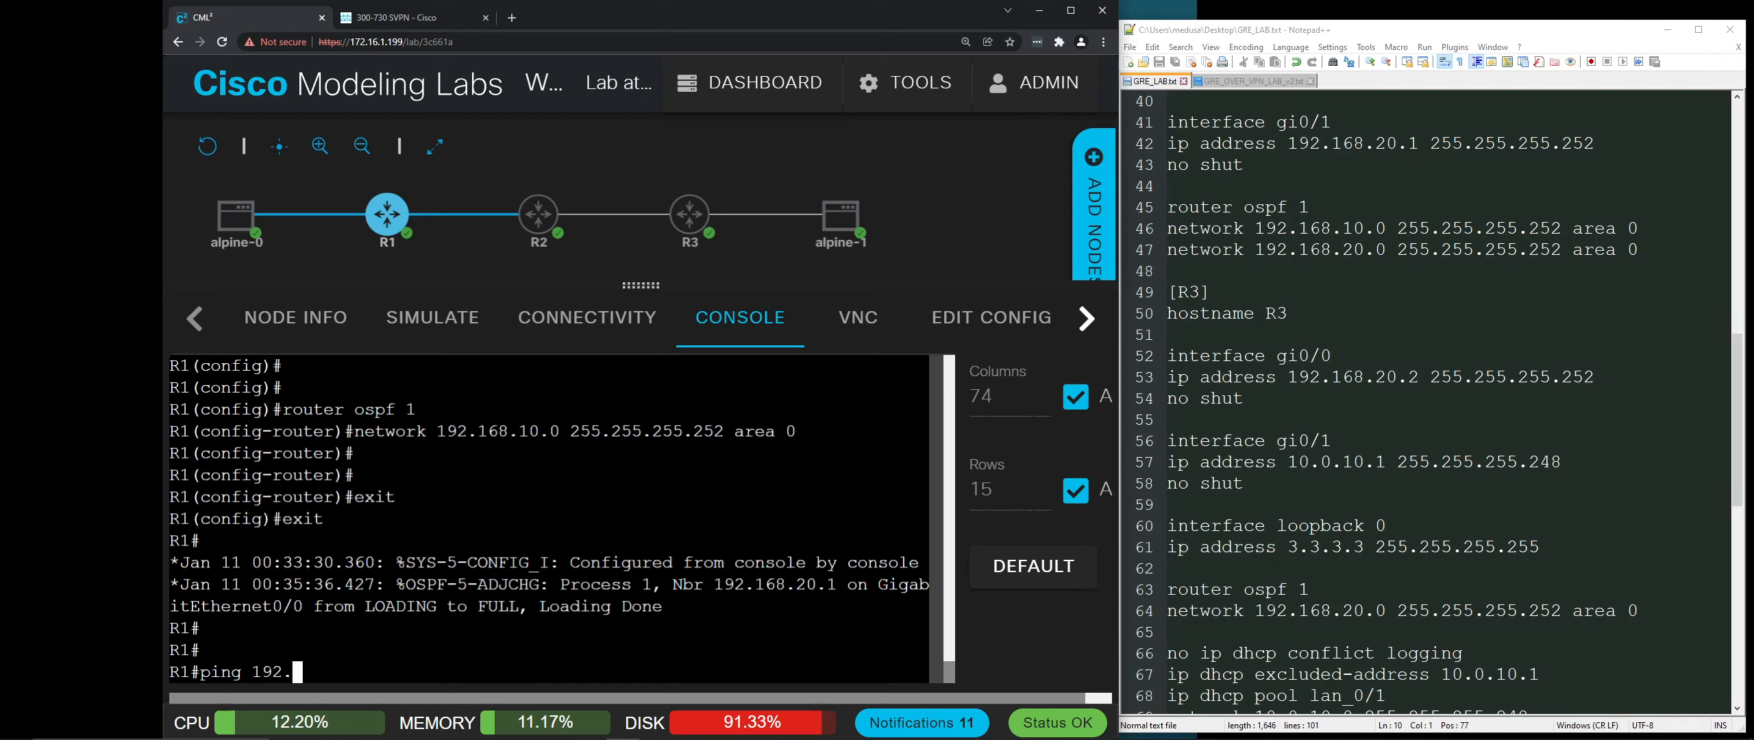
text(168.20.2)
key(Return)
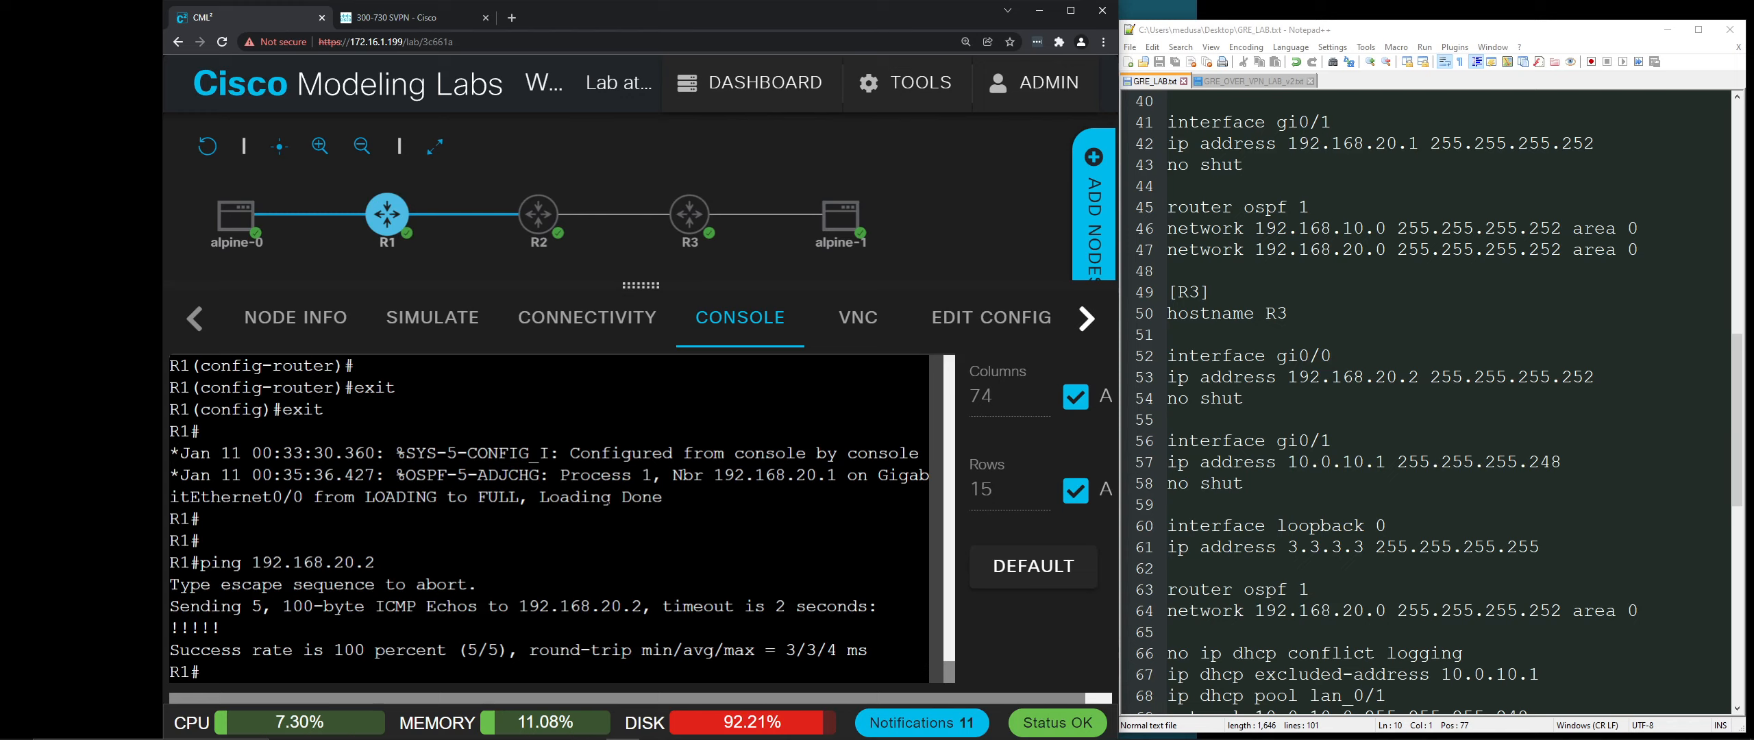
key(Return)
key(Return)
key(Return)
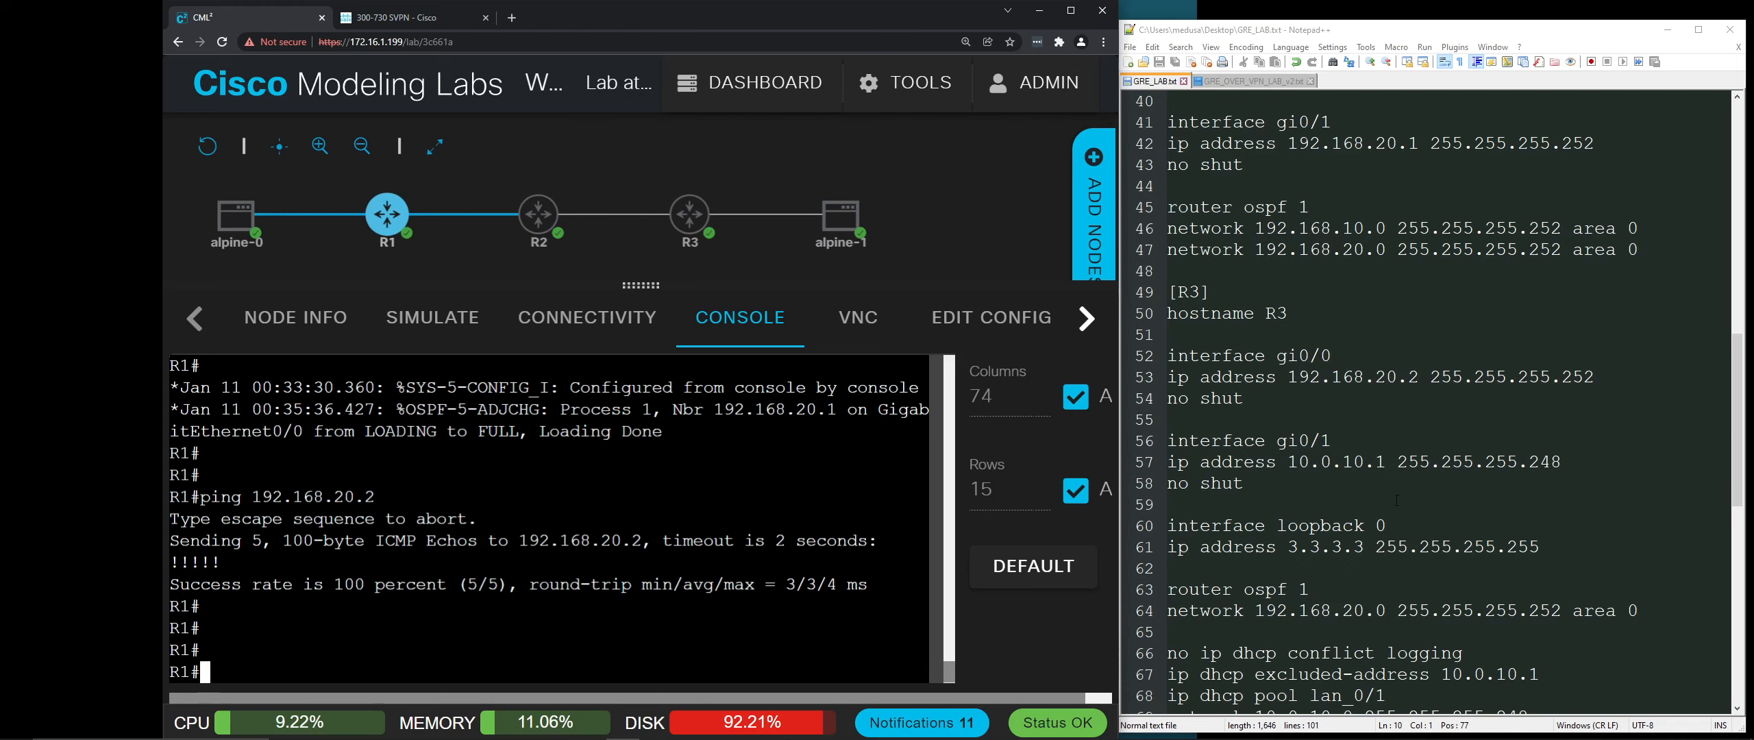
scroll(1396, 500, down, 10)
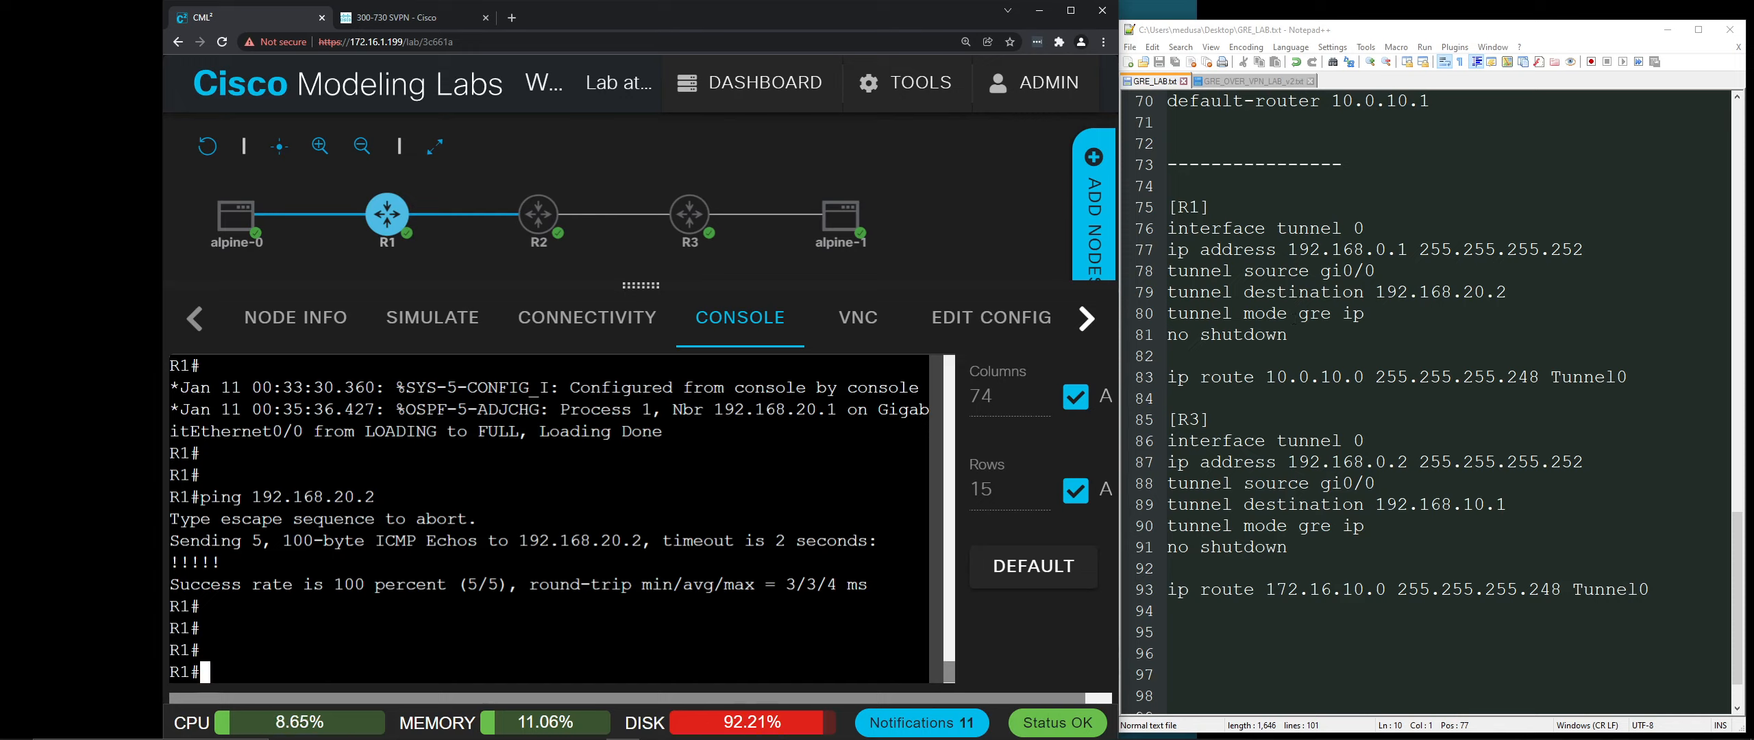
Step: On R1, enter global configuration and create interface tunnel 0
text(config t)
key(Return)
key(Return)
key(Return)
key(Return)
key(Return)
key(Return)
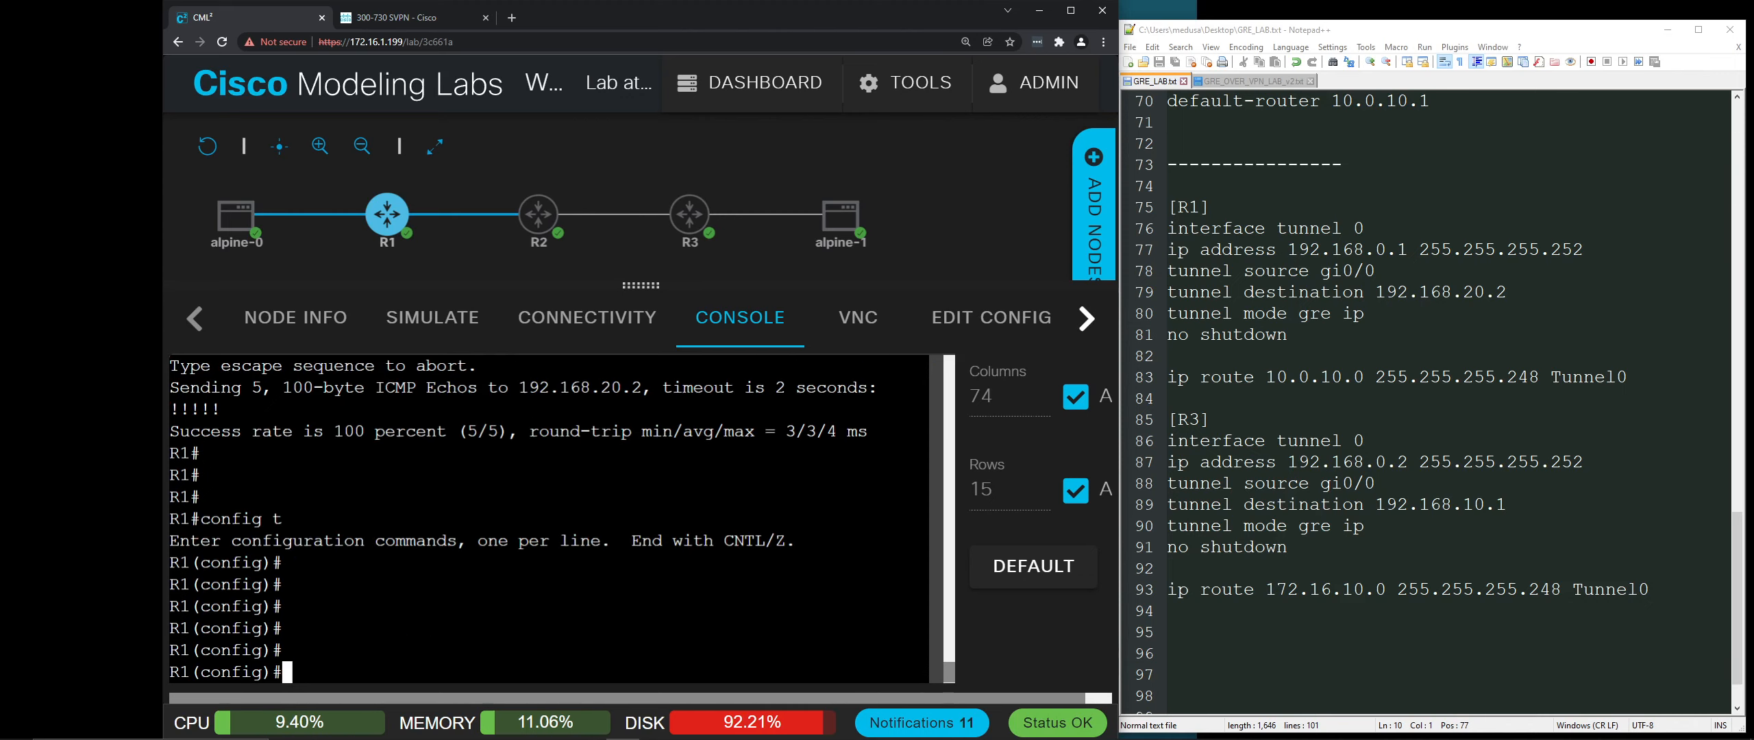
text(inter)
key(Tab)
text(tunn)
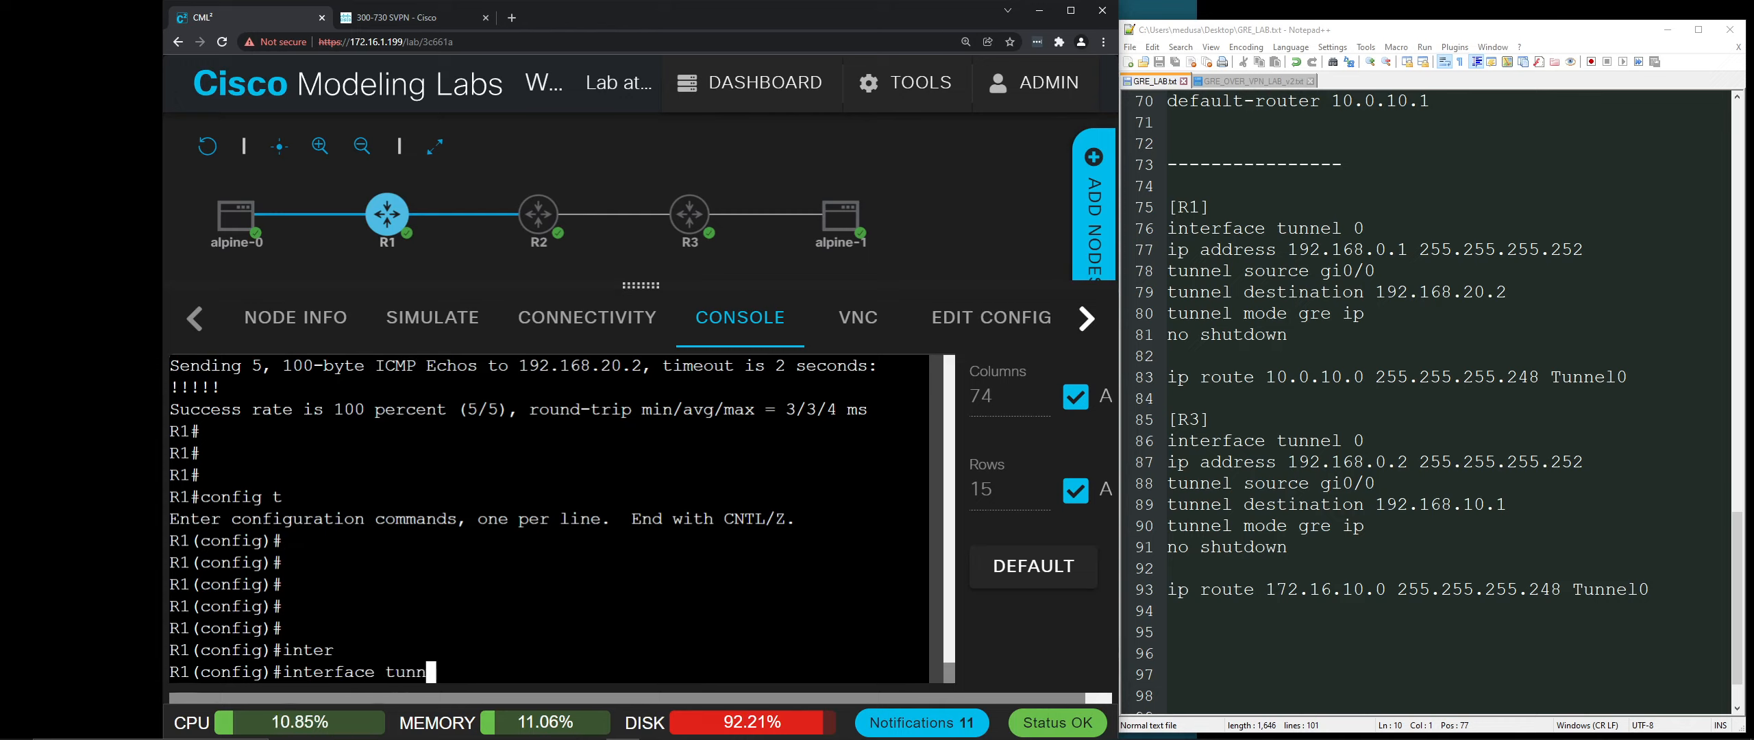
text(el 0)
key(Return)
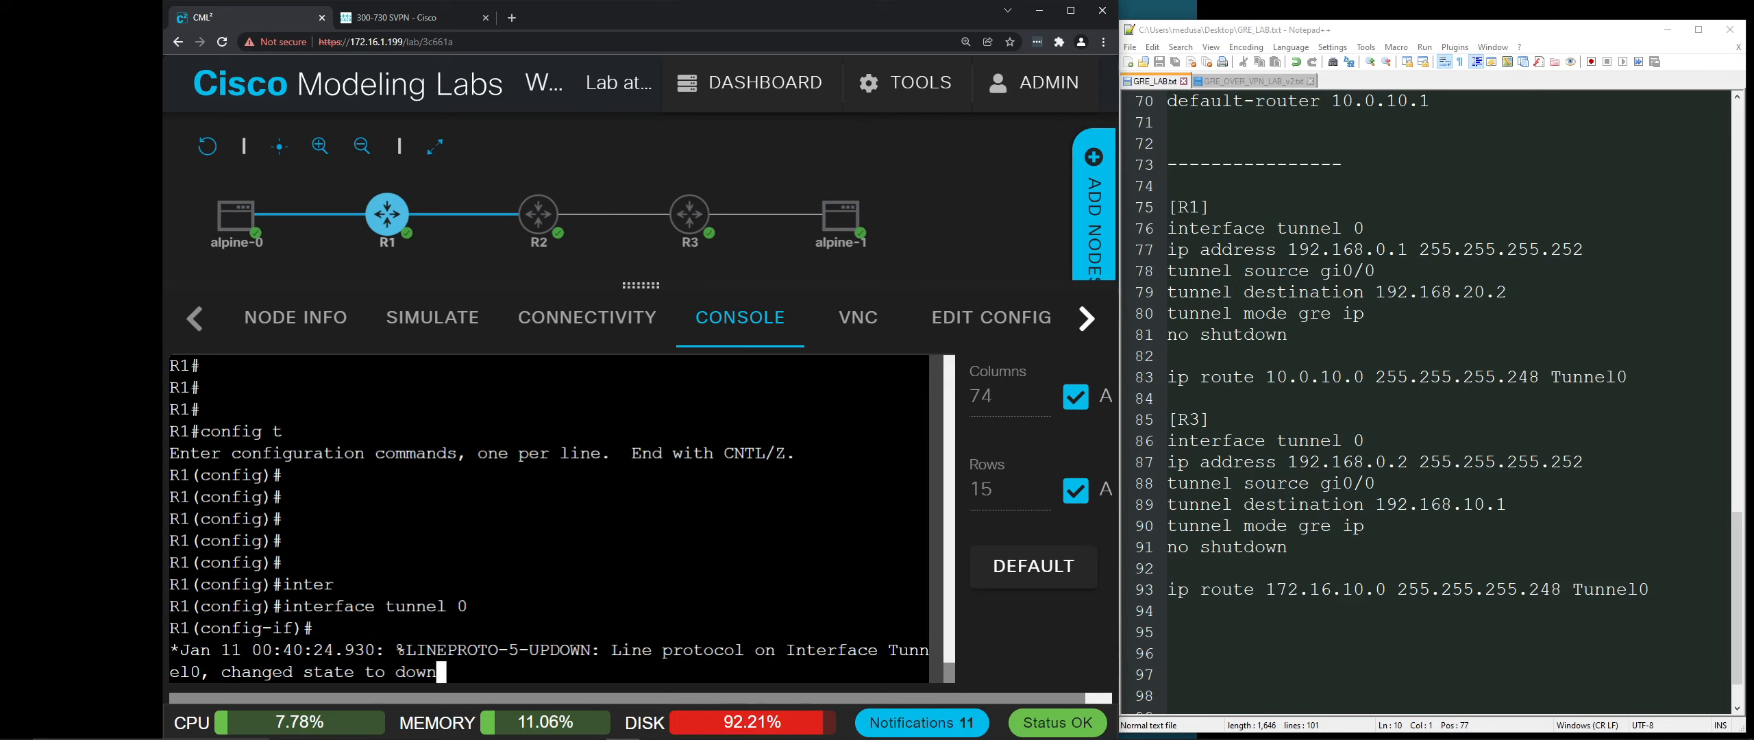
key(Return)
key(Return)
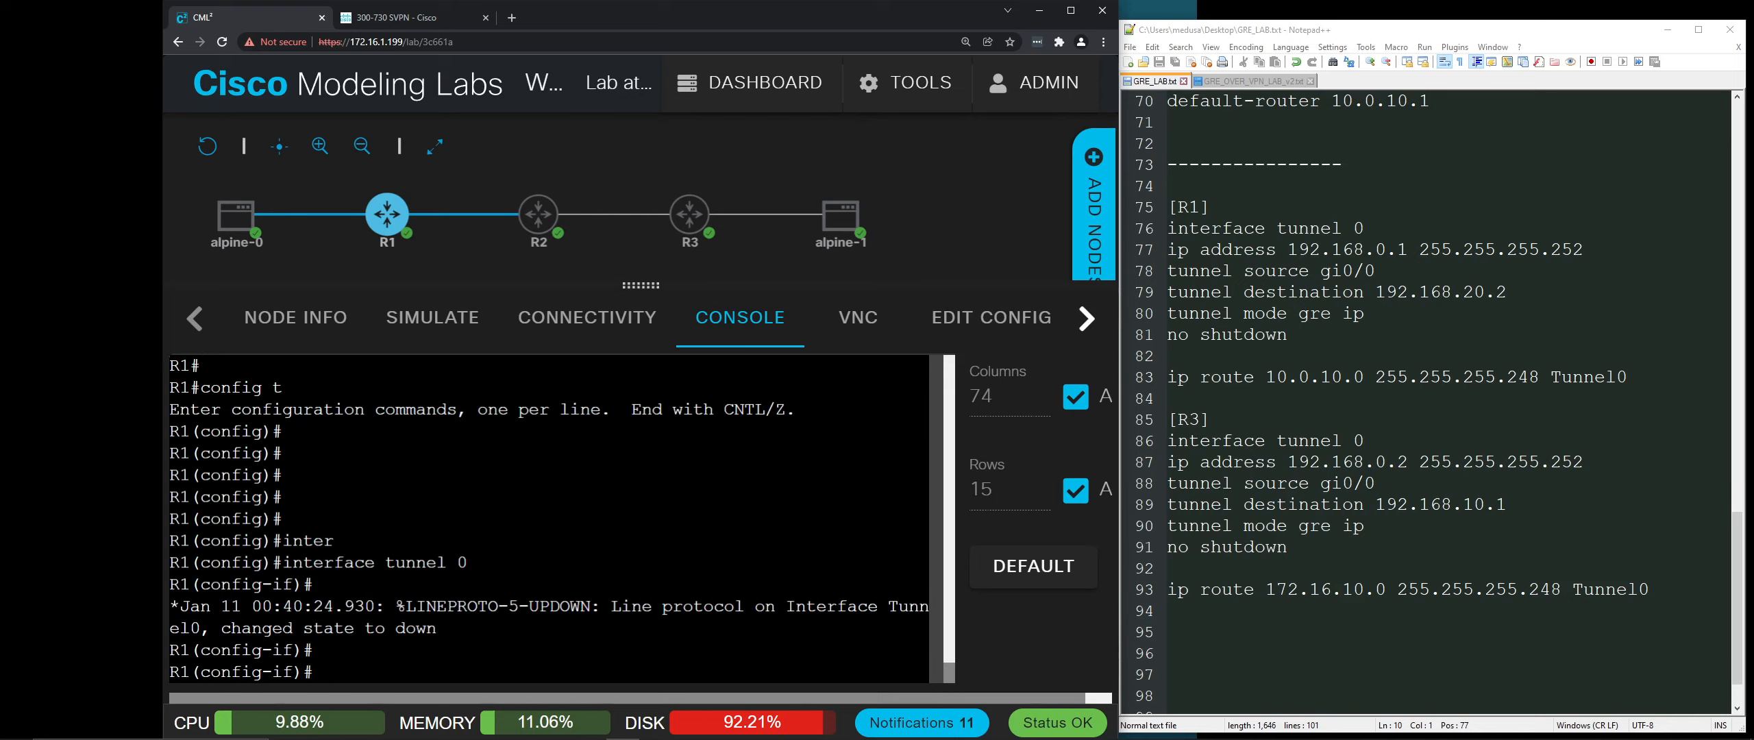
Step: Assign Tunnel0 192.168.0.1 255.255.255.252 and type tunnel source gi0/0 without submitting it
text(ip)
text(address)
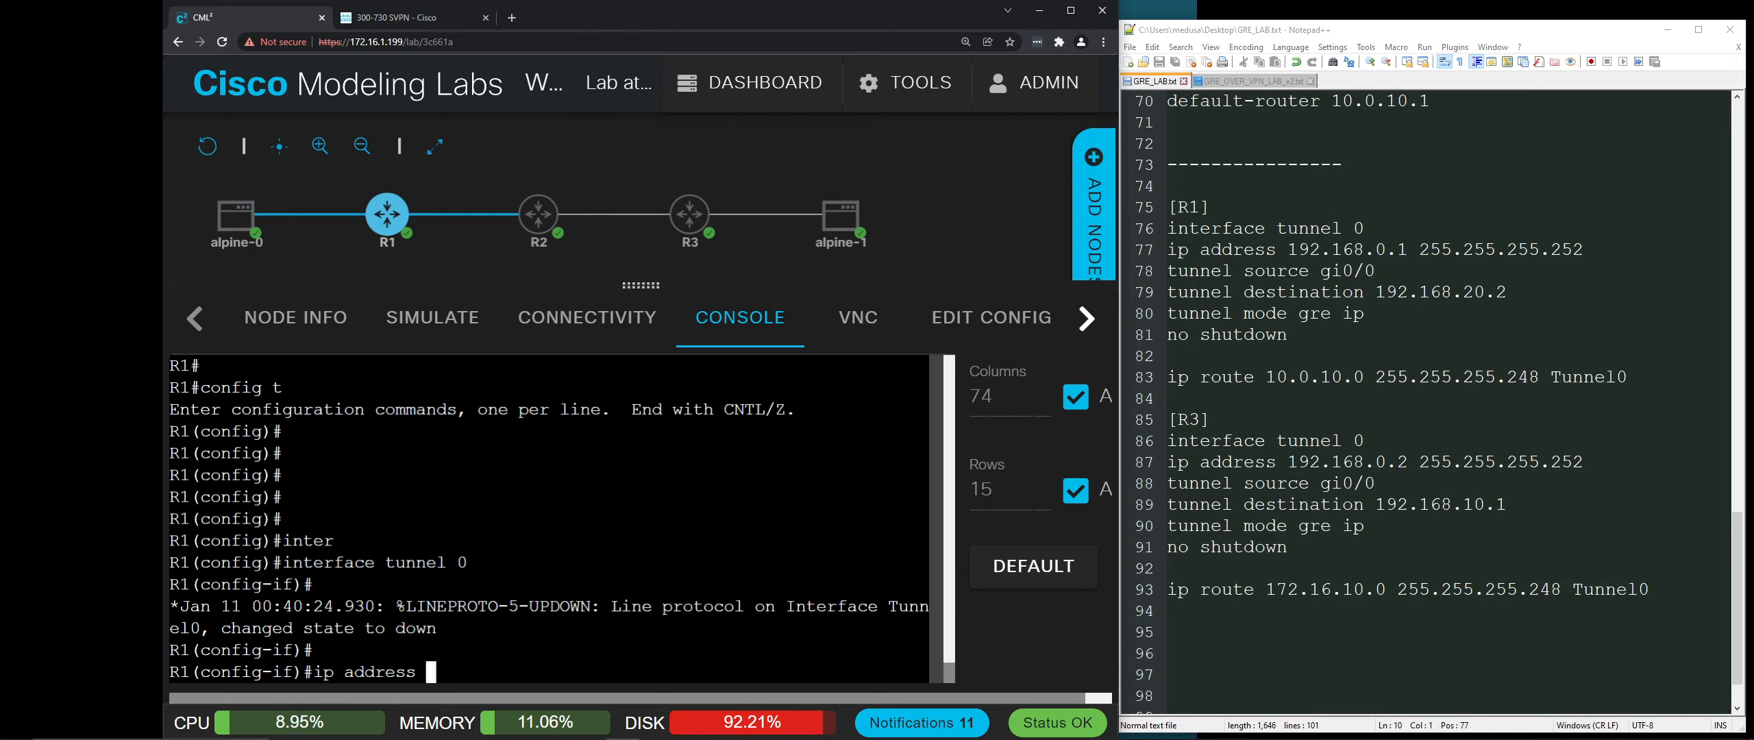
text(192.168.0.)
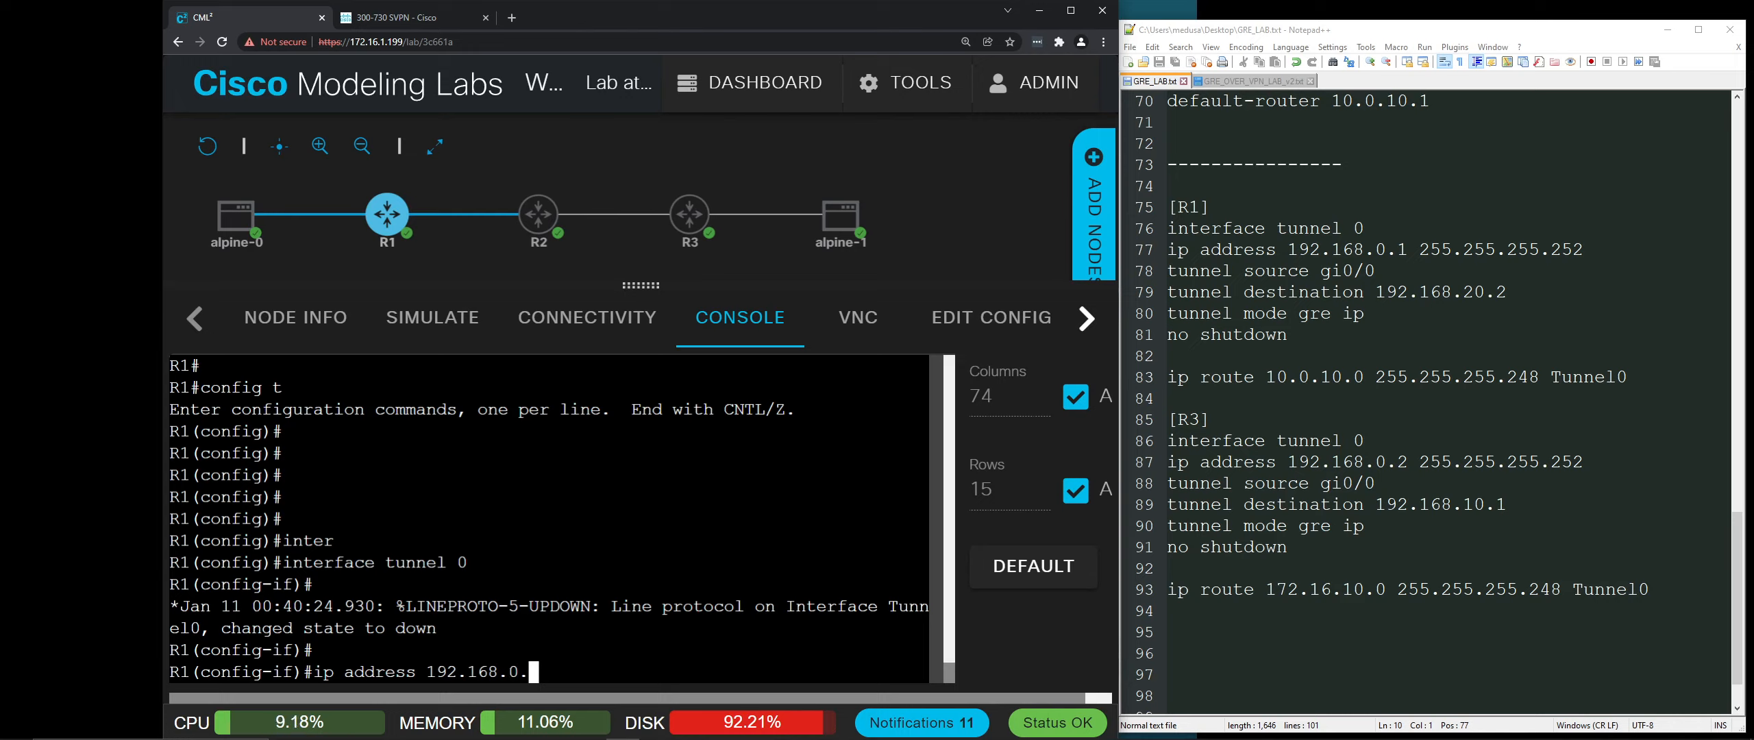
text(1 255.255)
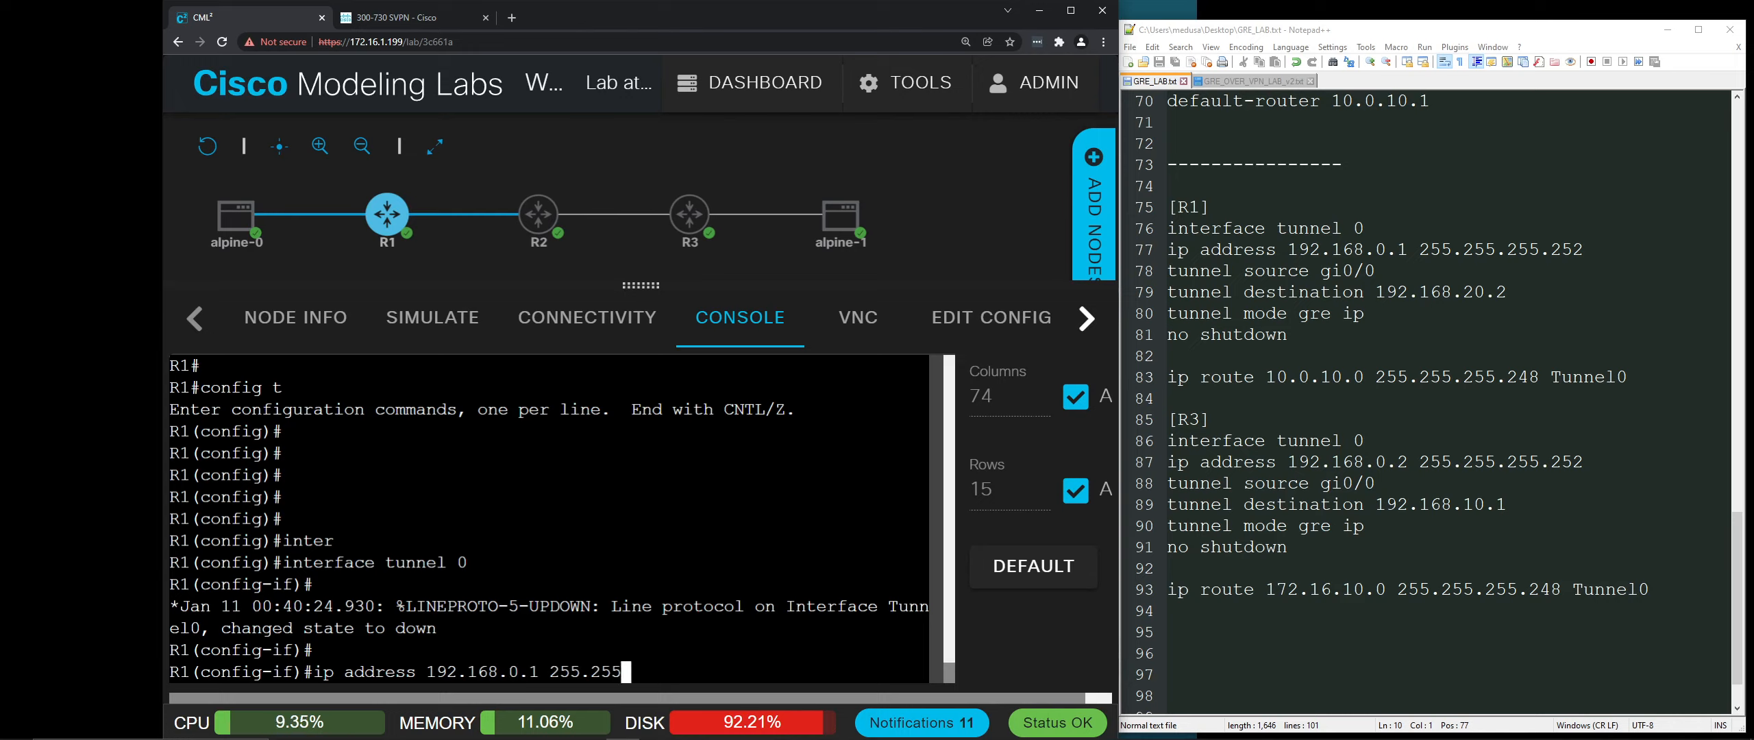
text(.255.252)
key(Return)
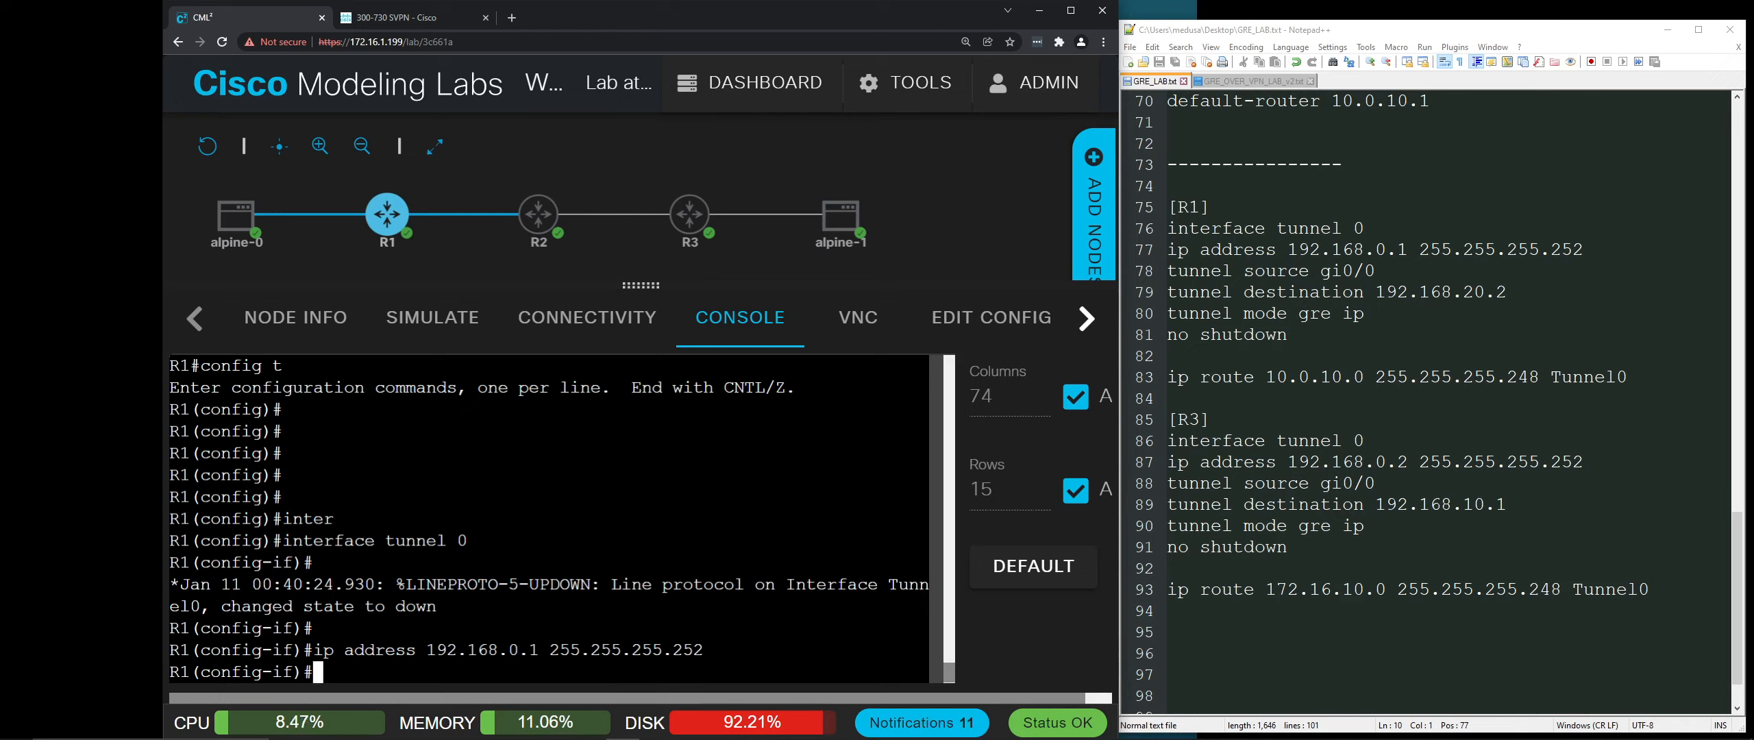
text(tunnel sourc)
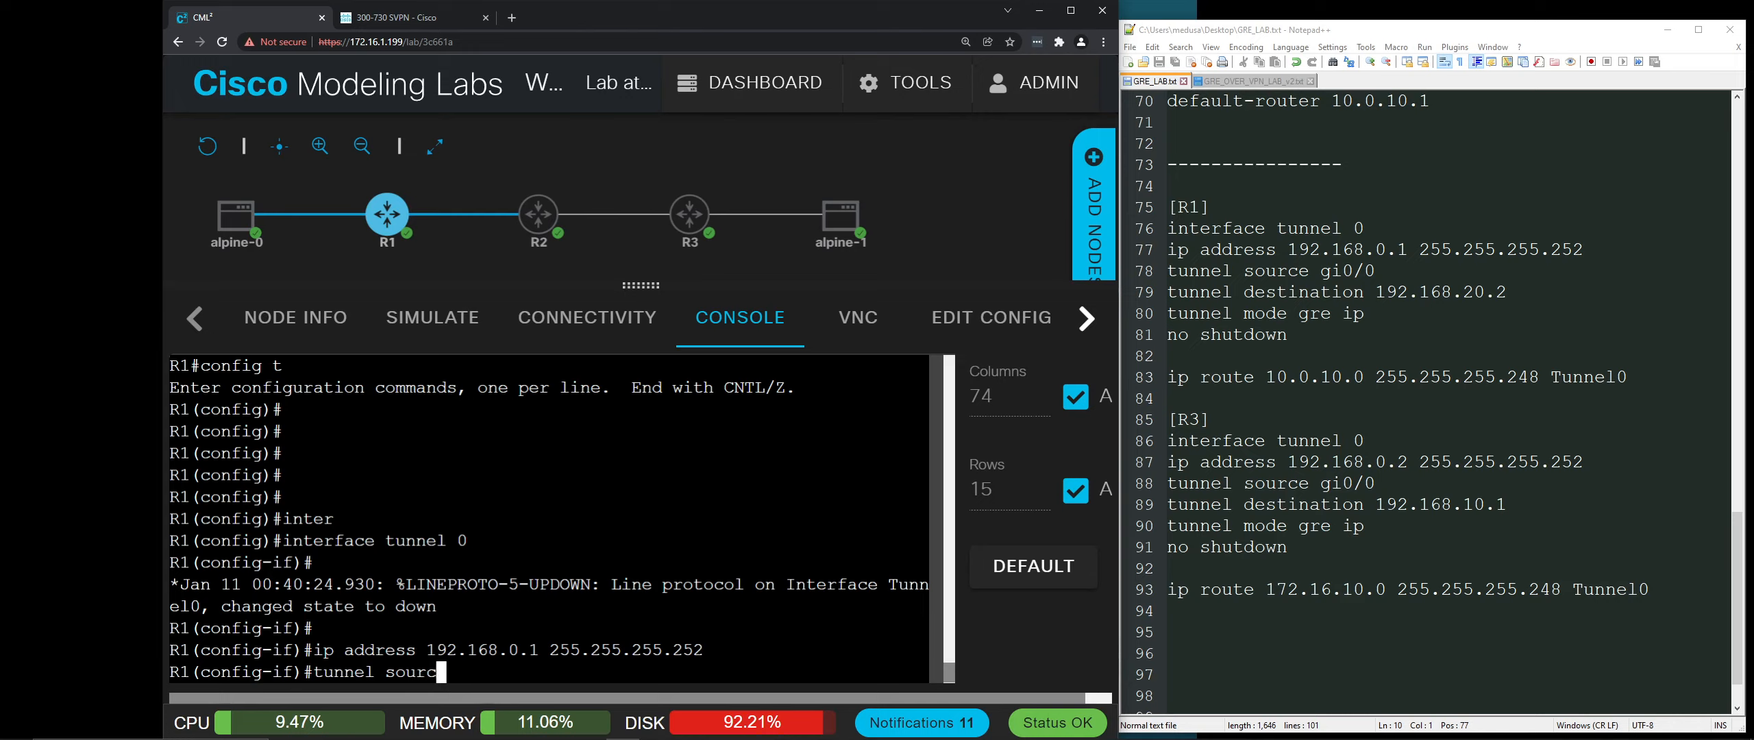
text(e gi0/0)
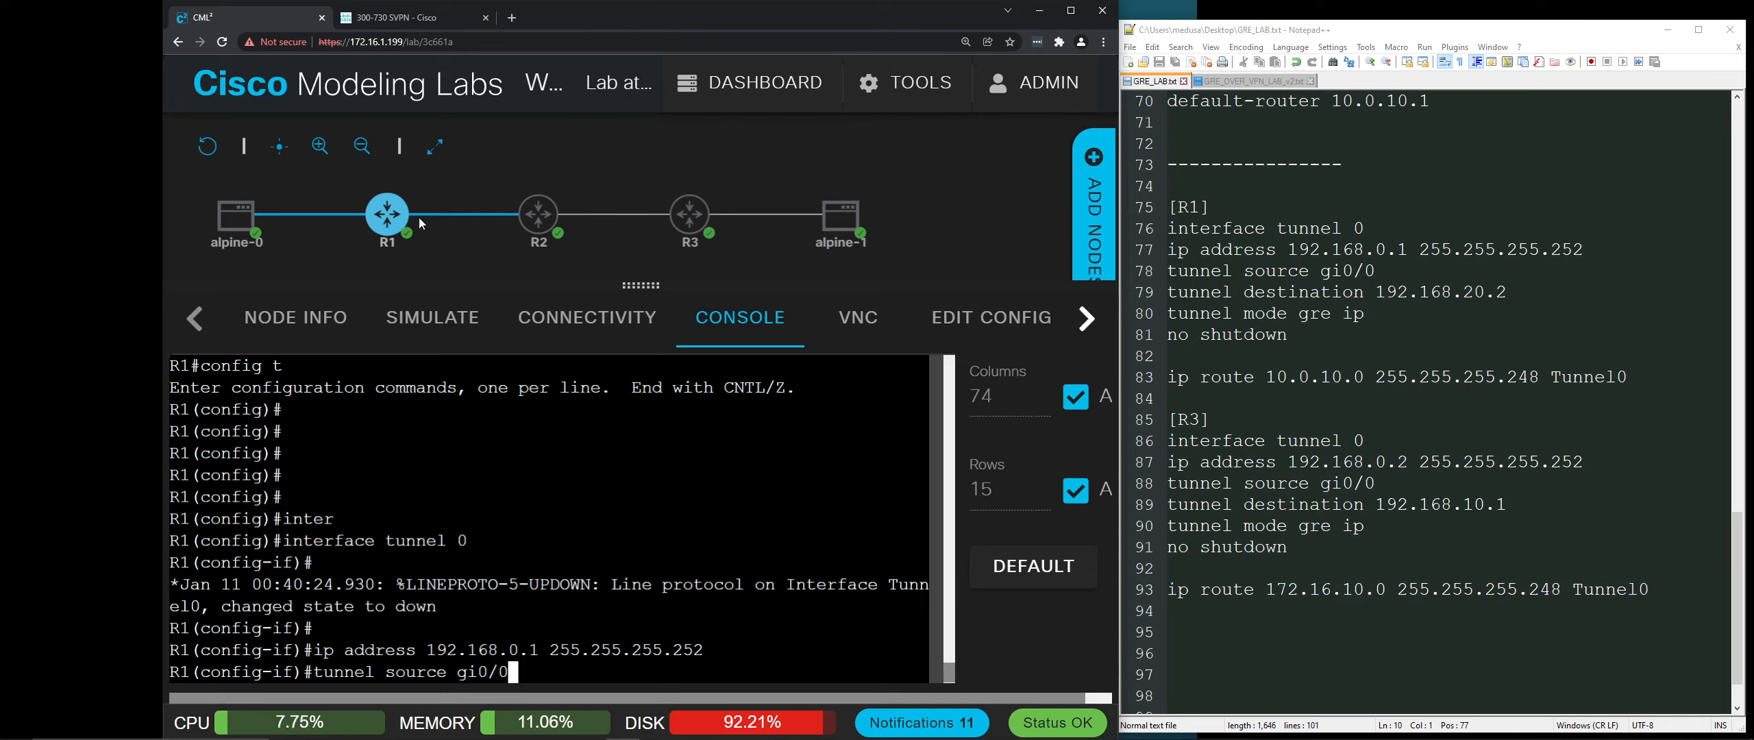
mouse_move(409, 216)
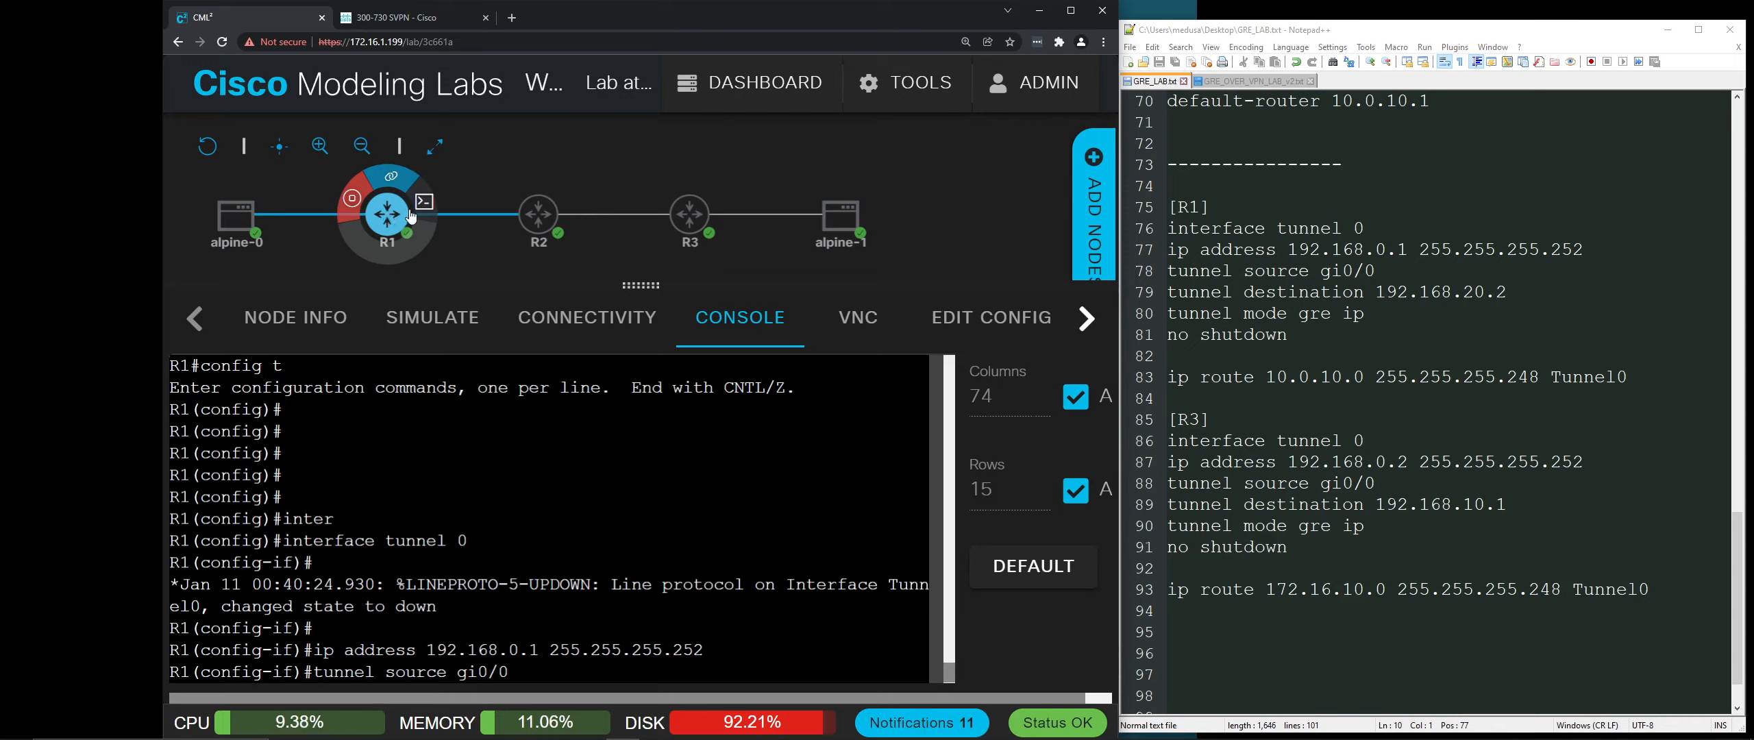
Step: Submit tunnel source gi0/0 on R1's Tunnel0
mouse_move(677, 219)
mouse_move(569, 213)
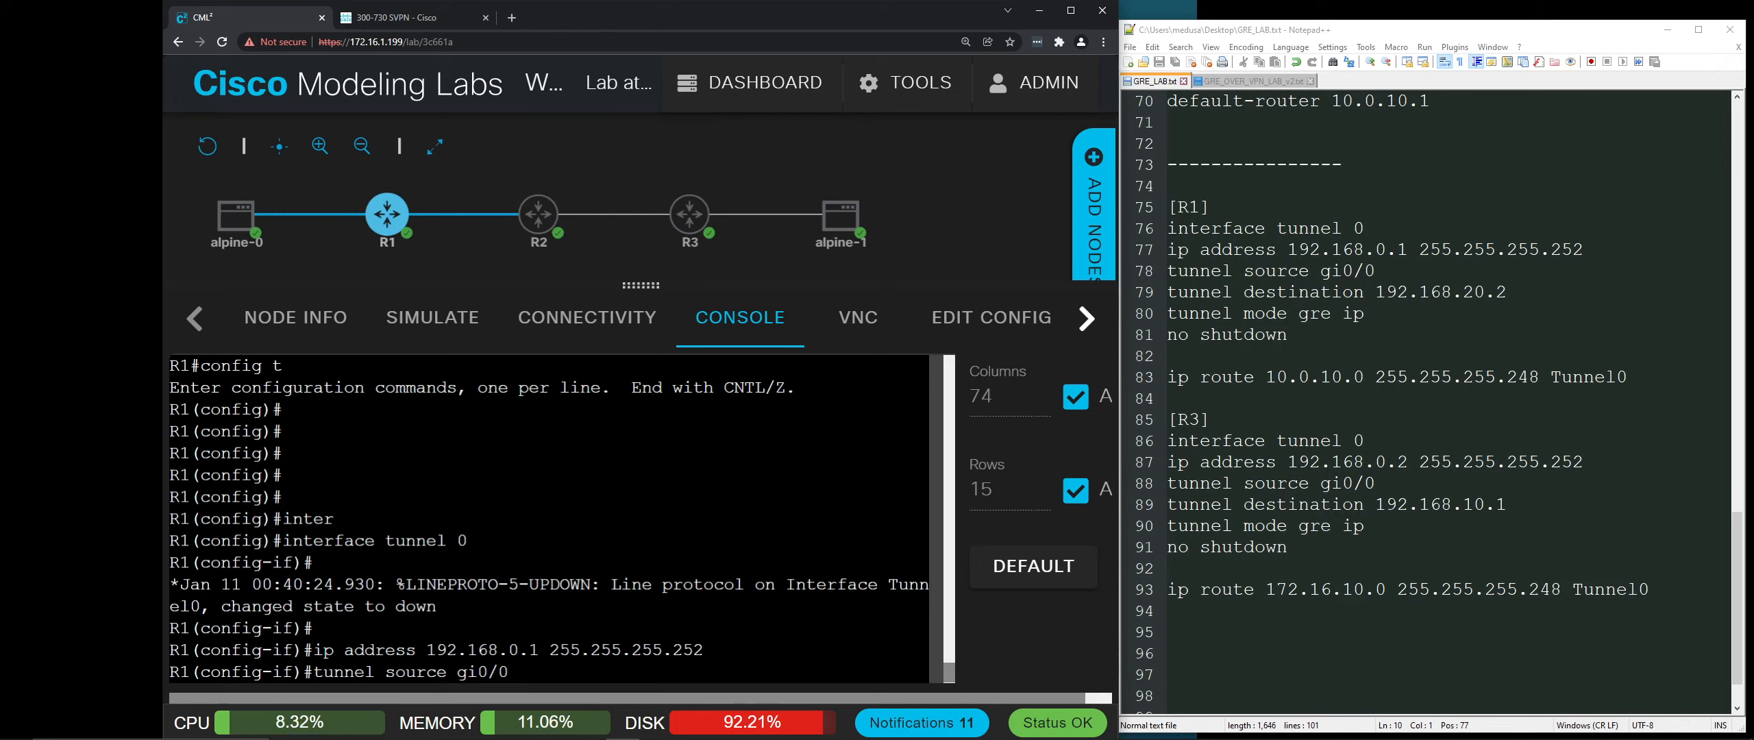
key(Return)
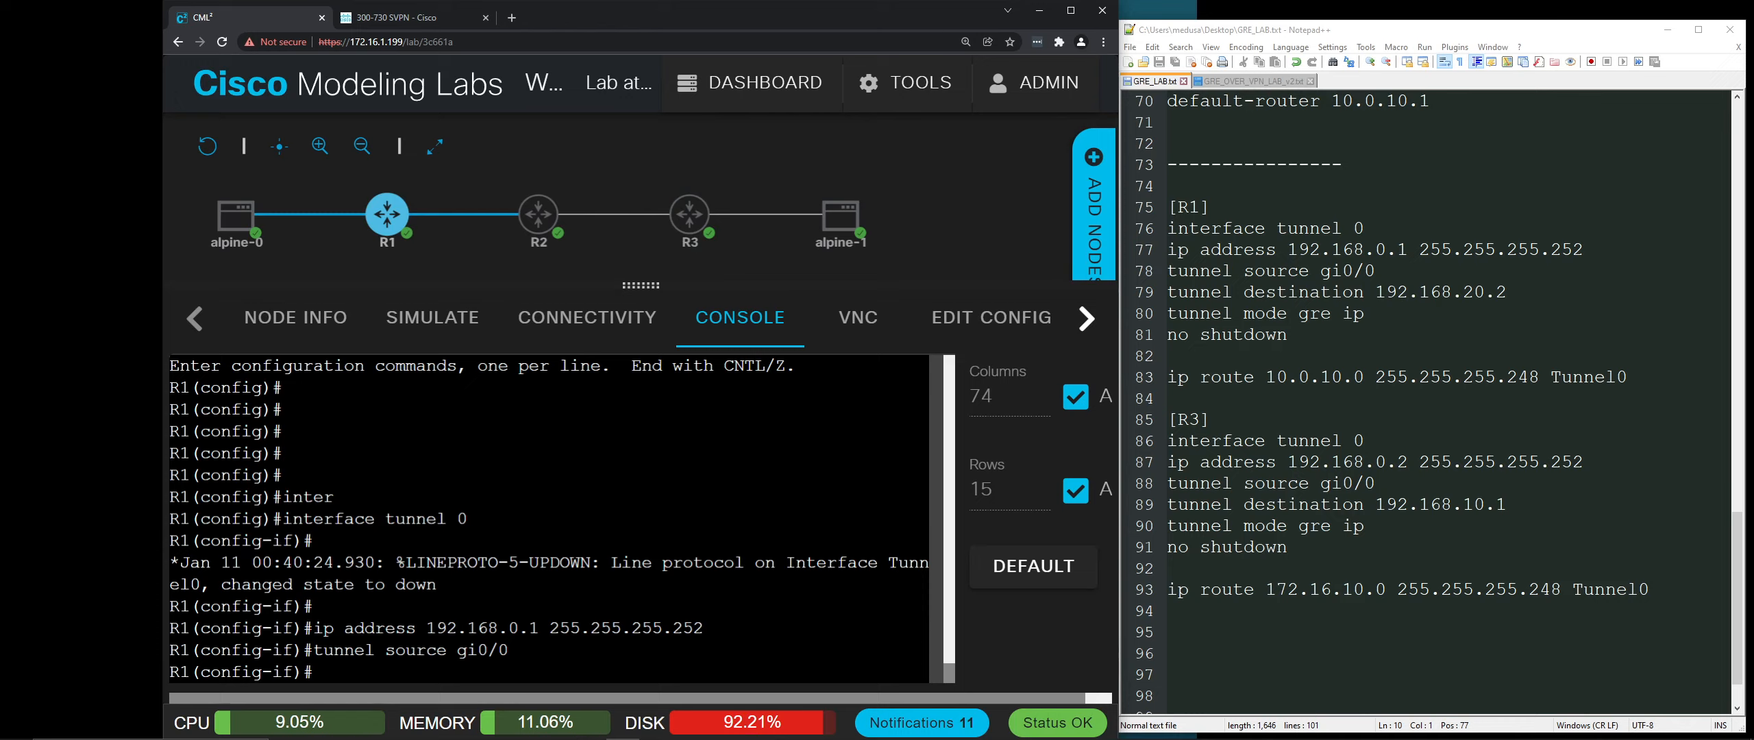
Step: Set R1 Tunnel0's destination to 192.168.20.2 and its tunnel mode to gre ip
text(tunnel de)
key(Tab)
text(192.168.)
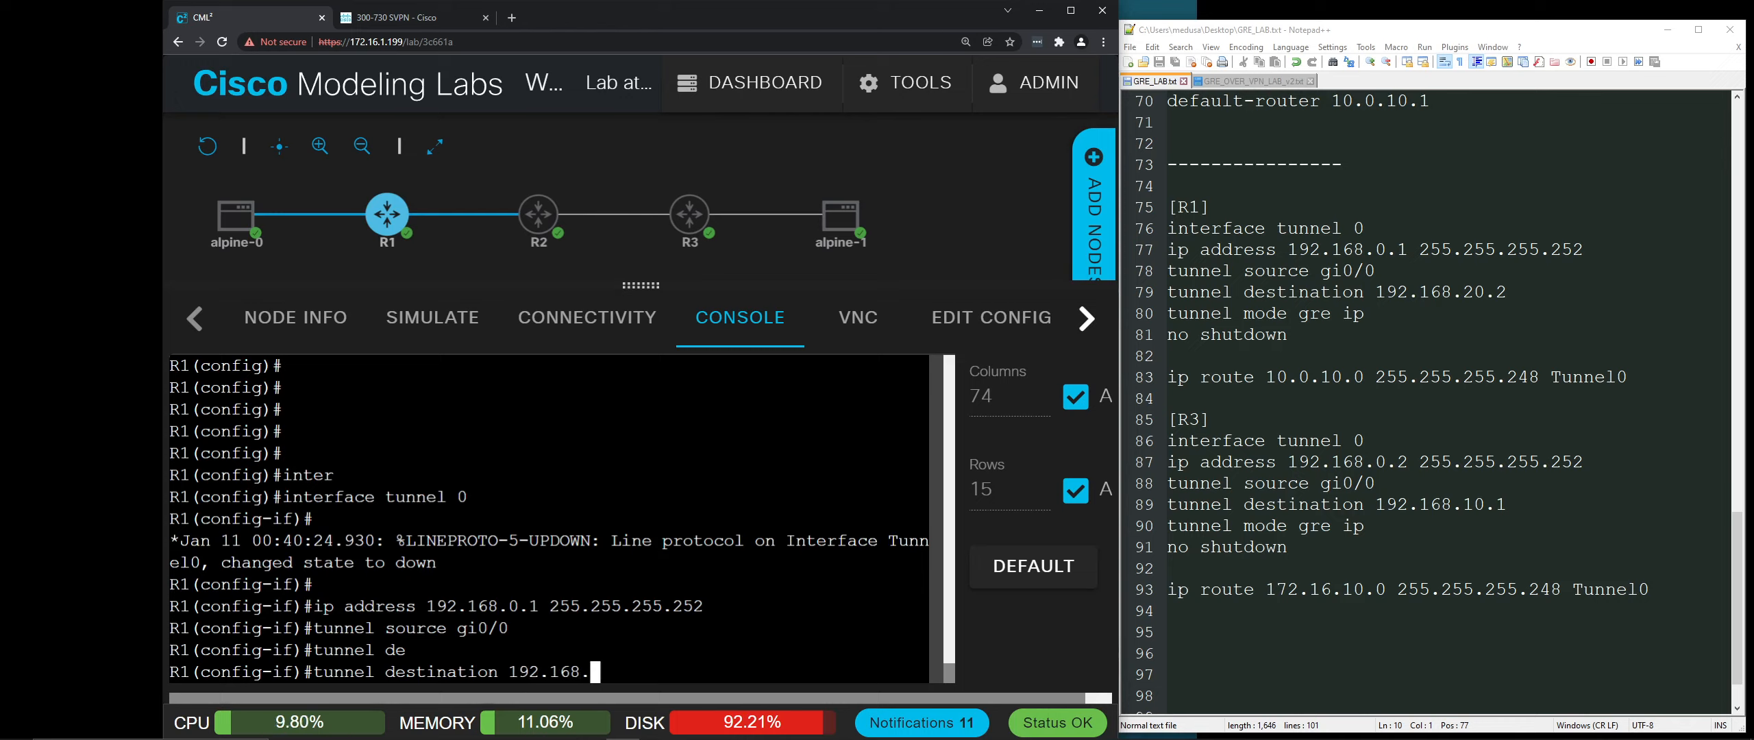
text(20.2)
key(Return)
text(te)
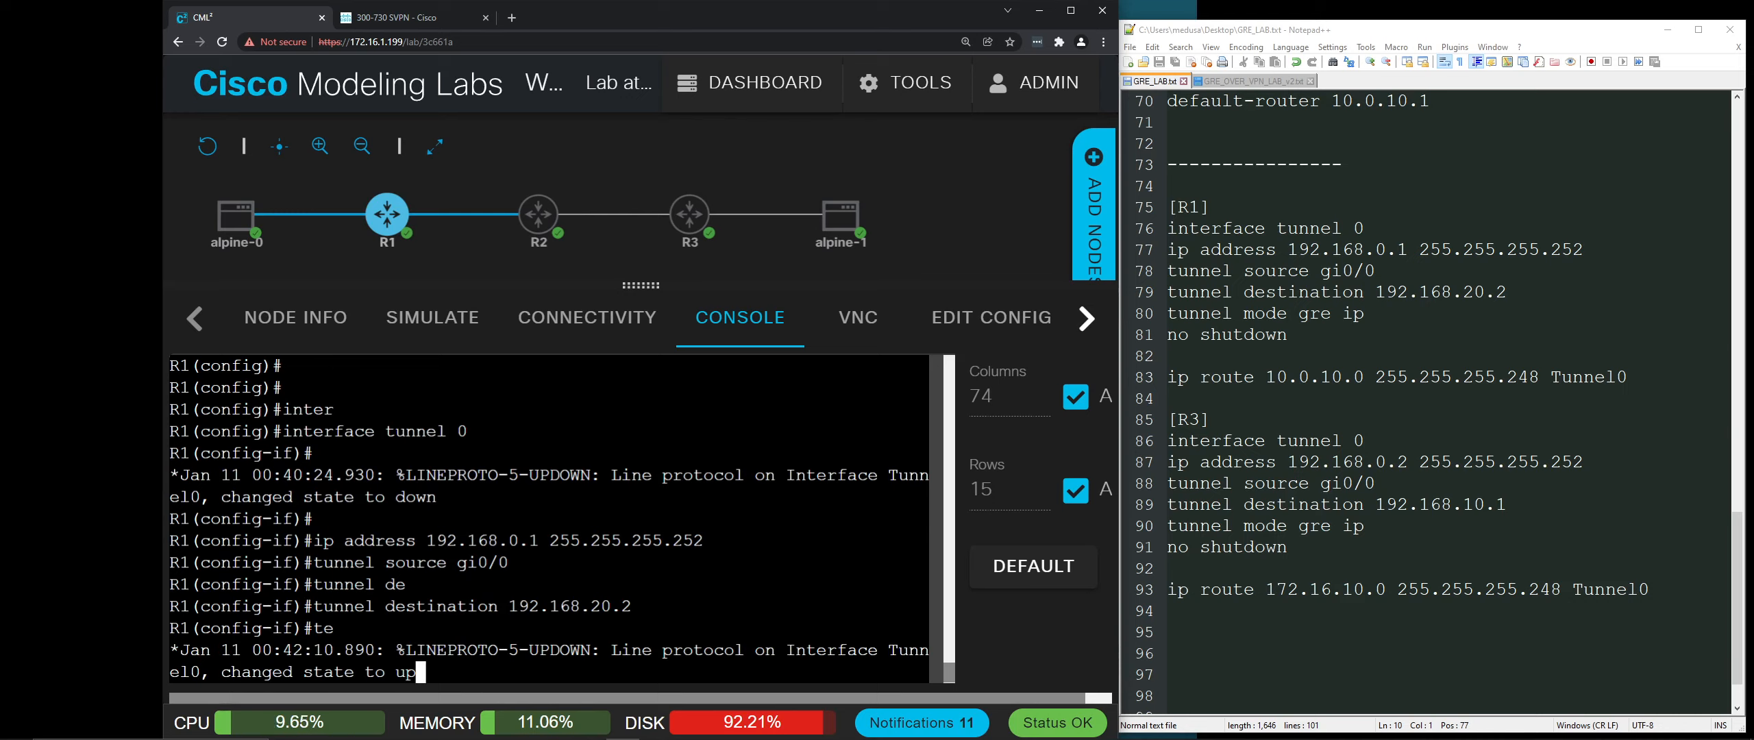
key(Return)
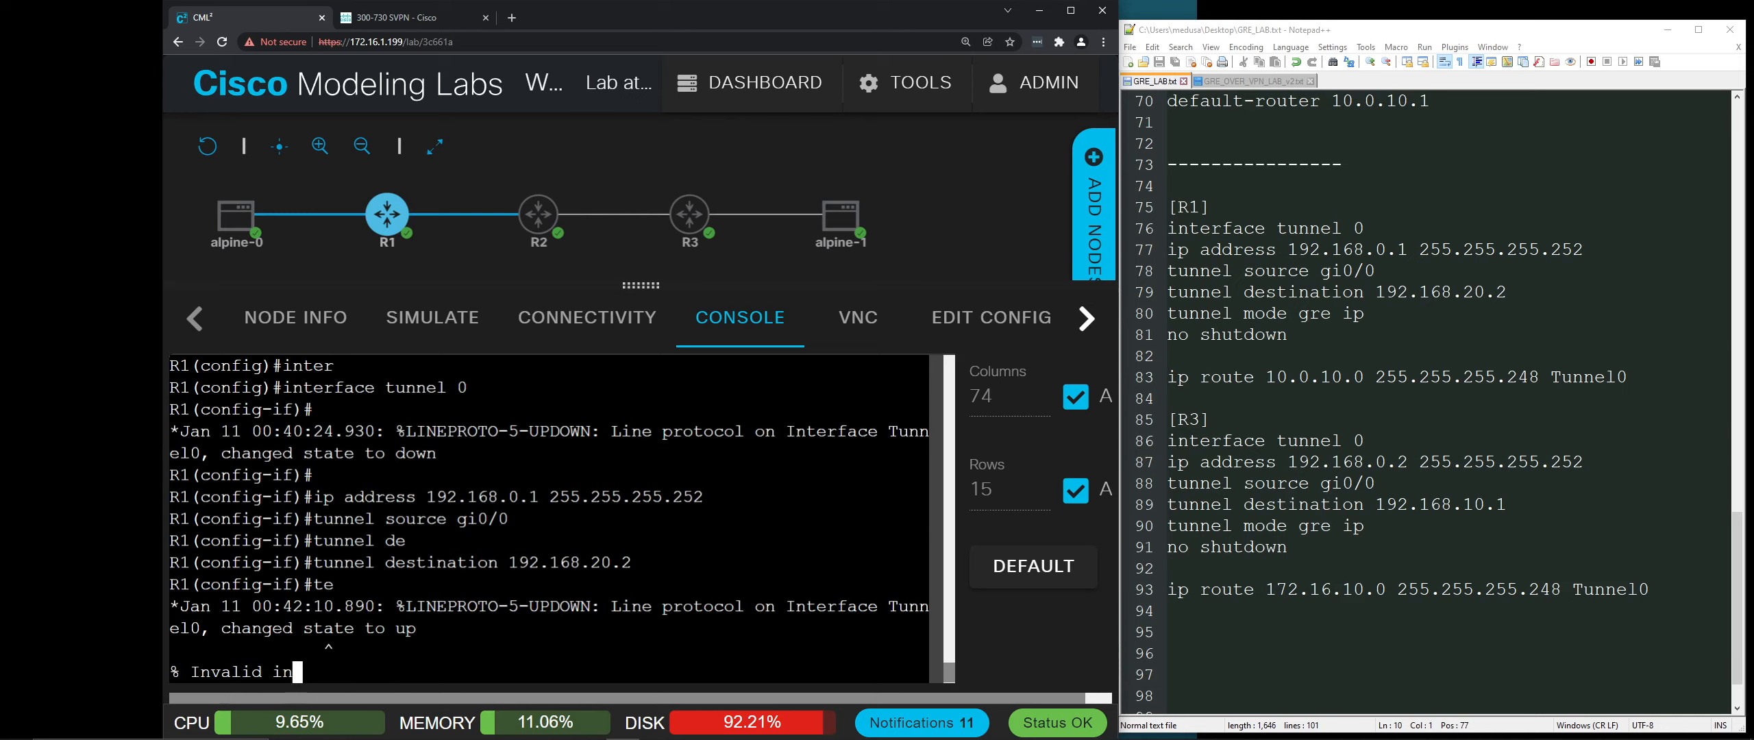
text(tunnel mode gre ip)
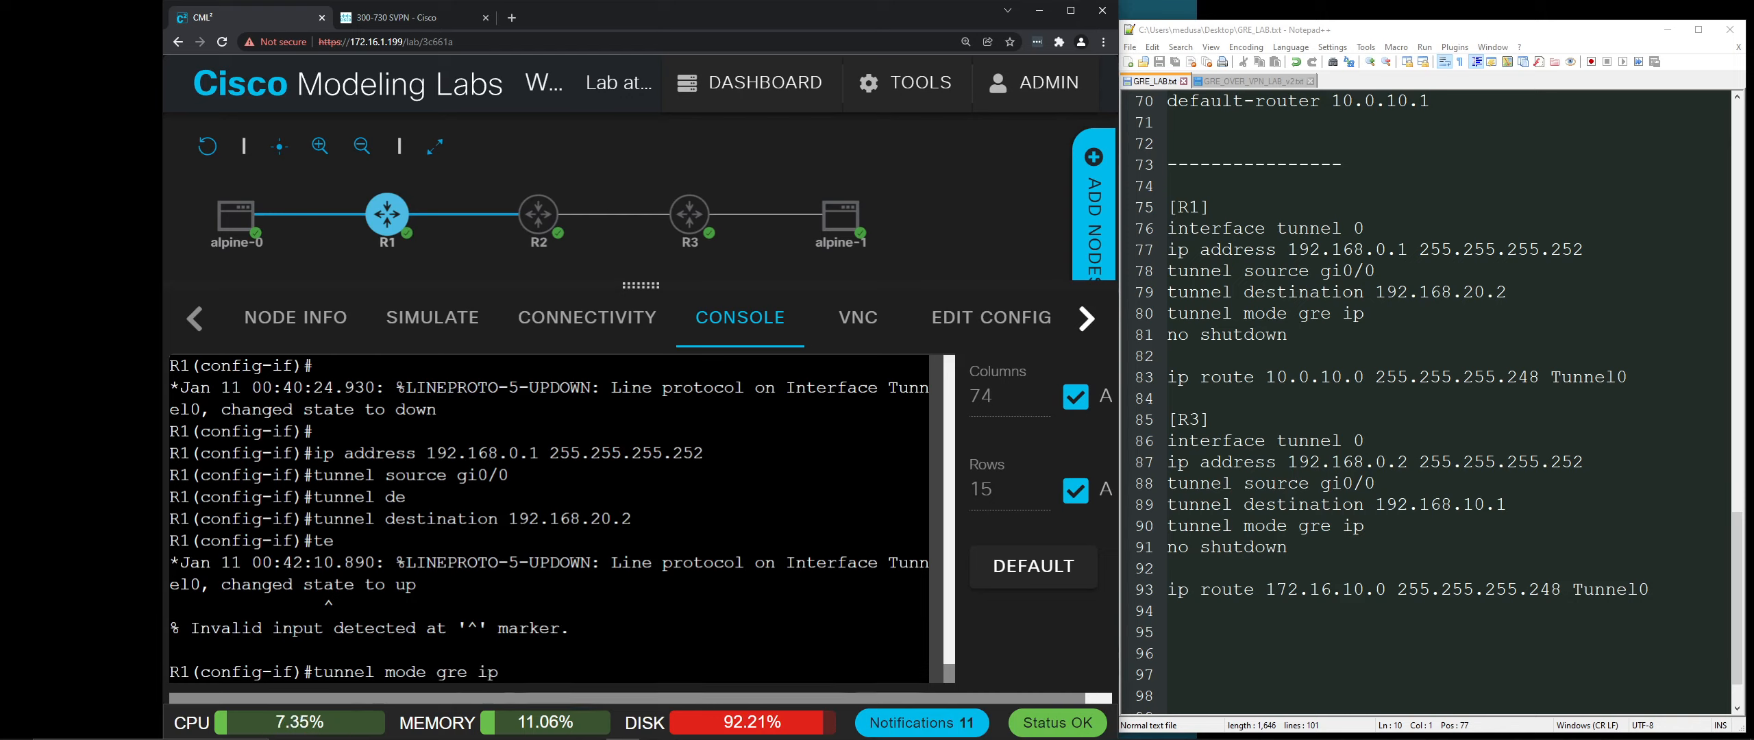
key(Return)
Step: Enable Tunnel0 with no shut and confirm its line protocol comes up
text(no h)
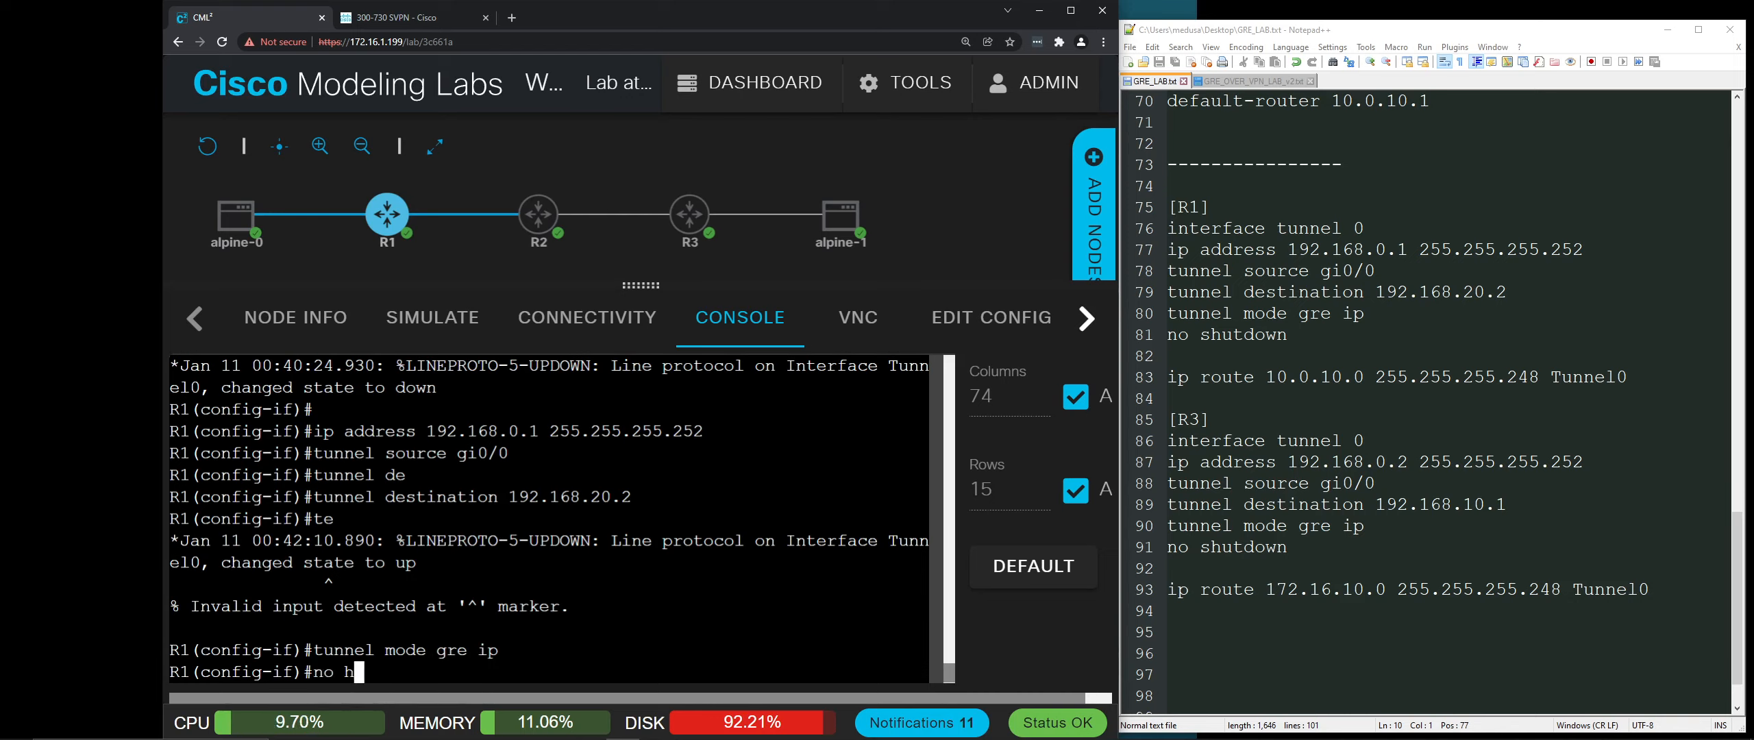
key(BackSpace)
text(shut)
key(Return)
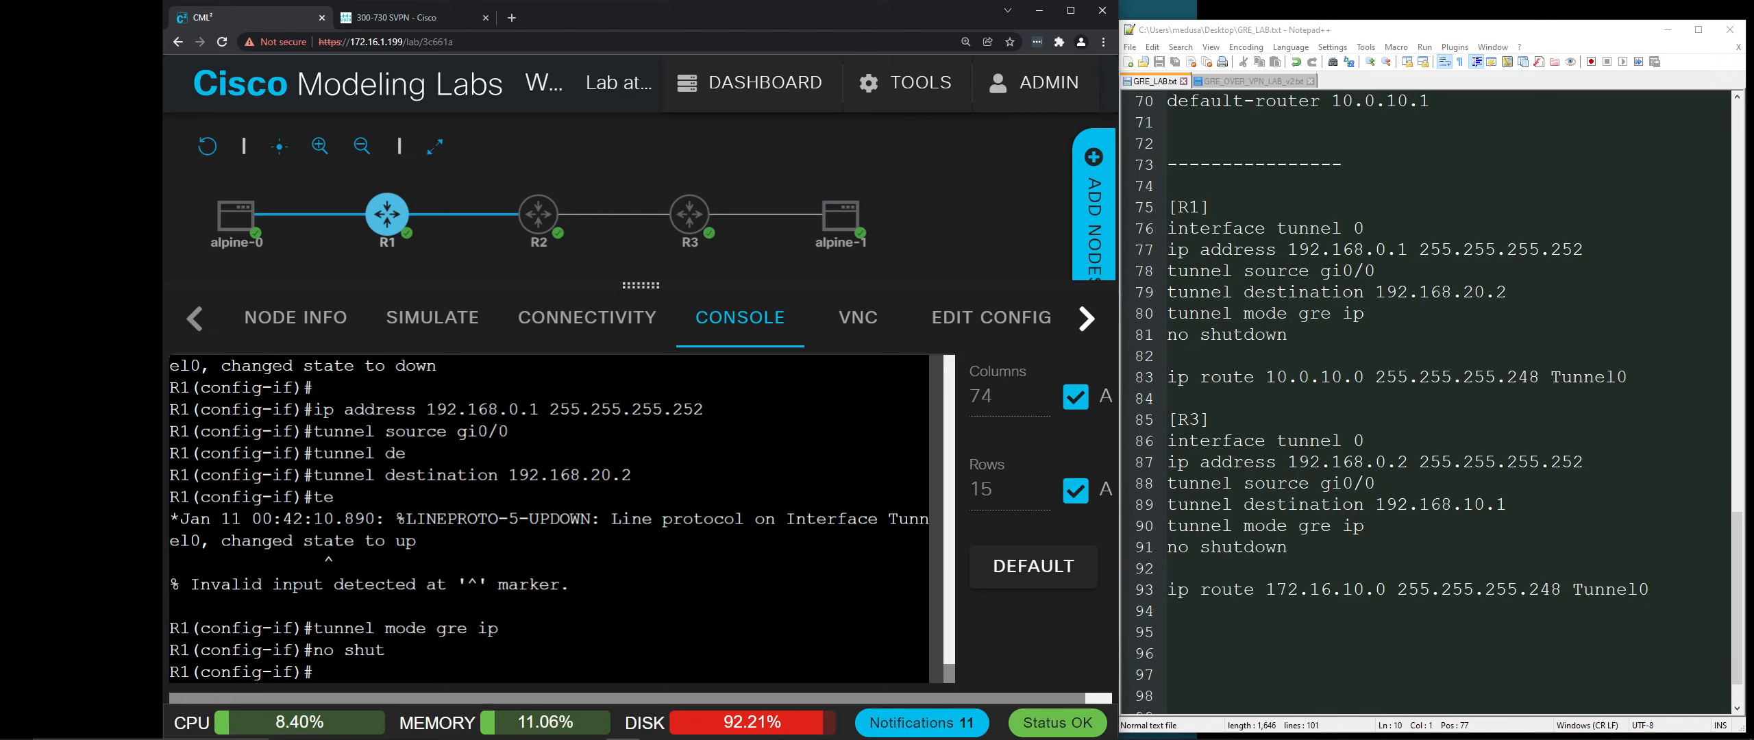
key(Return)
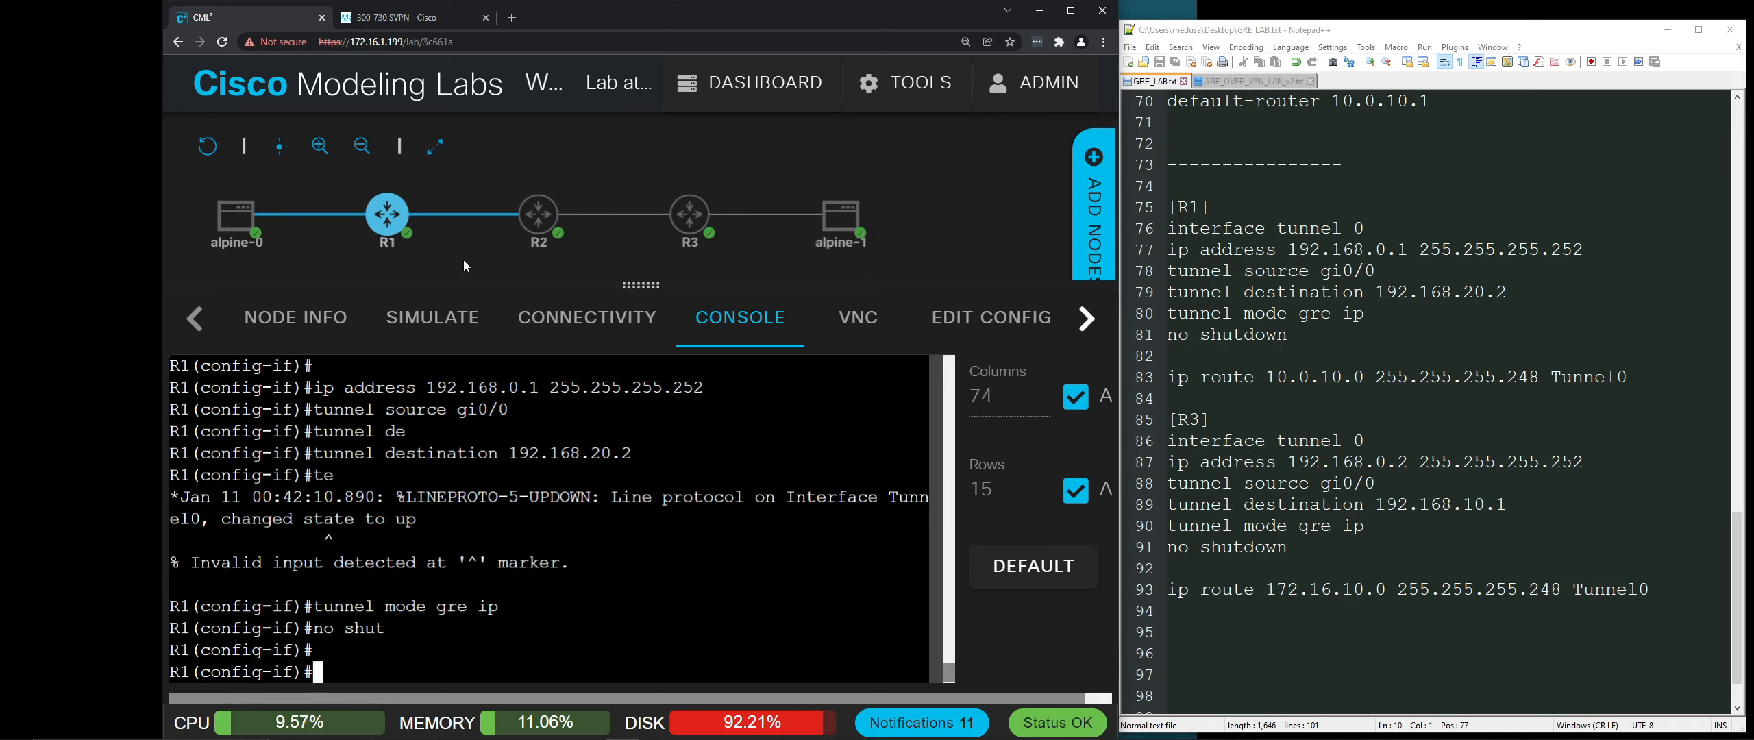
mouse_move(491, 233)
mouse_move(233, 226)
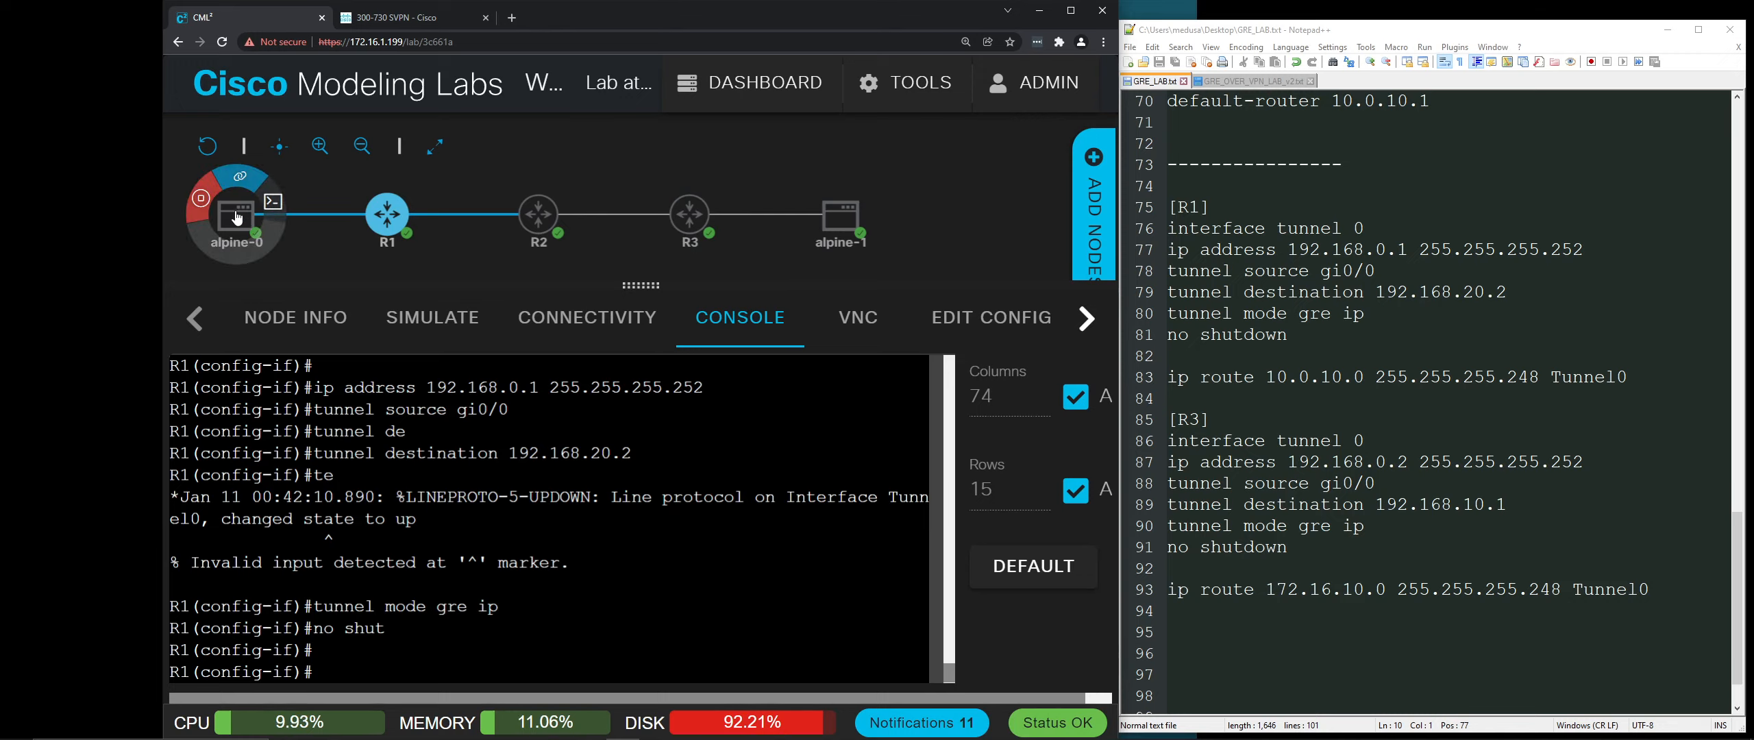
mouse_move(844, 218)
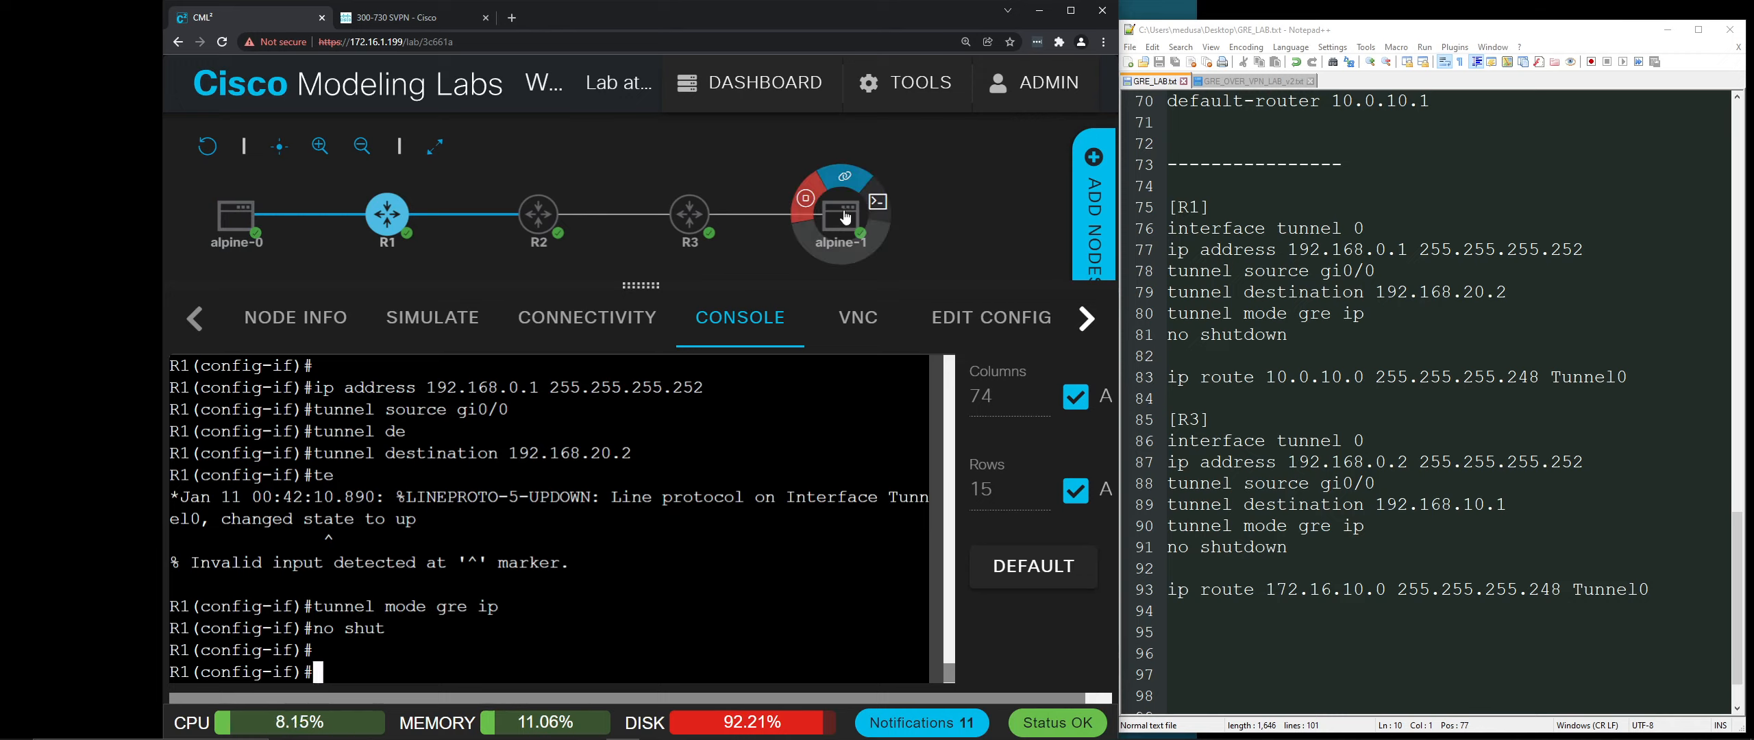
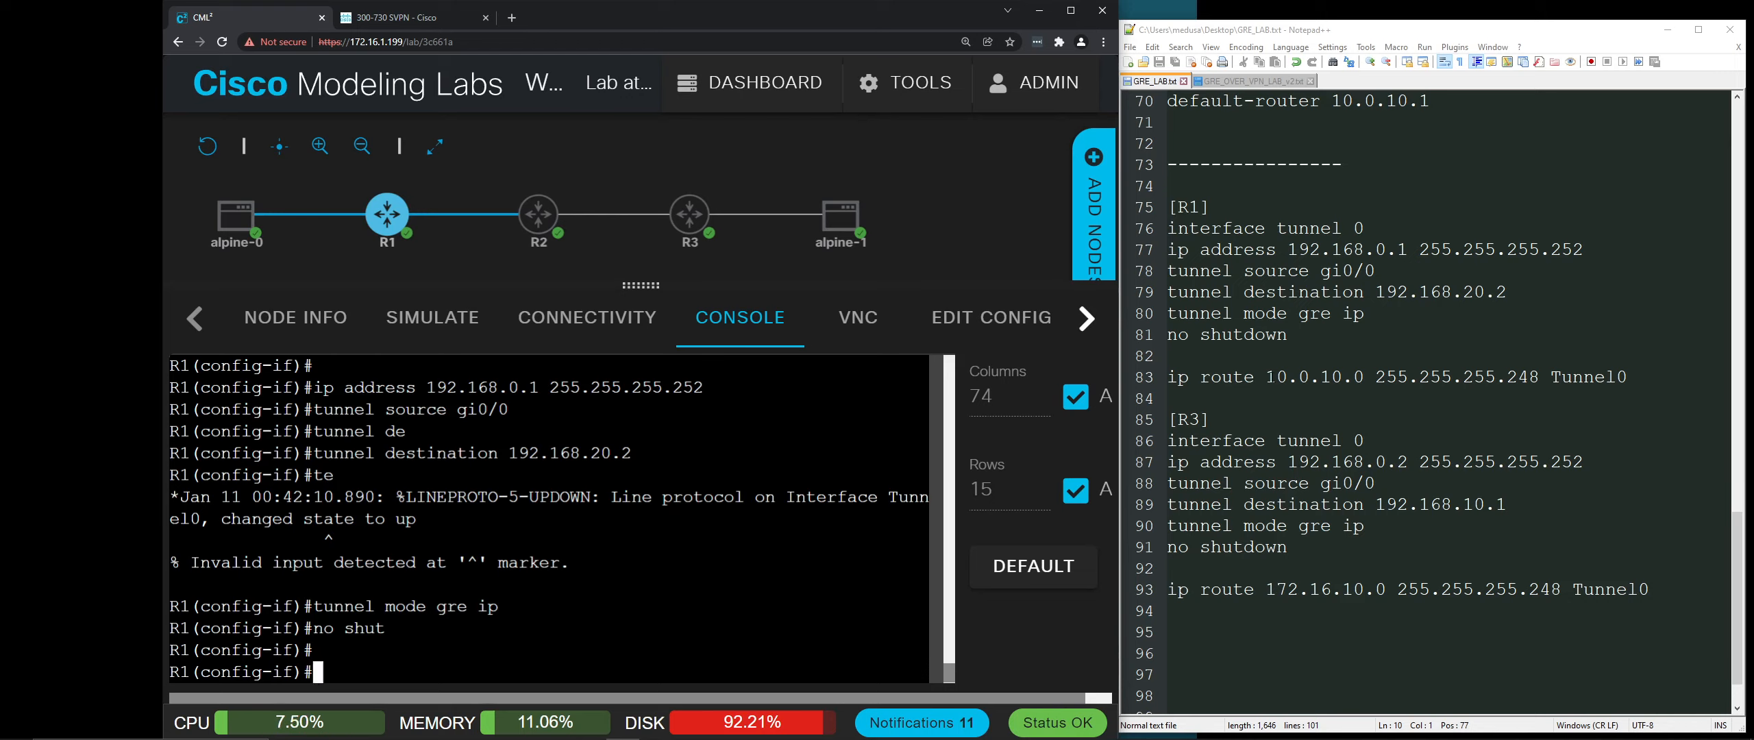
Step: On R1, exit interface mode and enter the static route 10.0.10.0 toward Tunnel0 at global config
drag(1276, 376, 1367, 382)
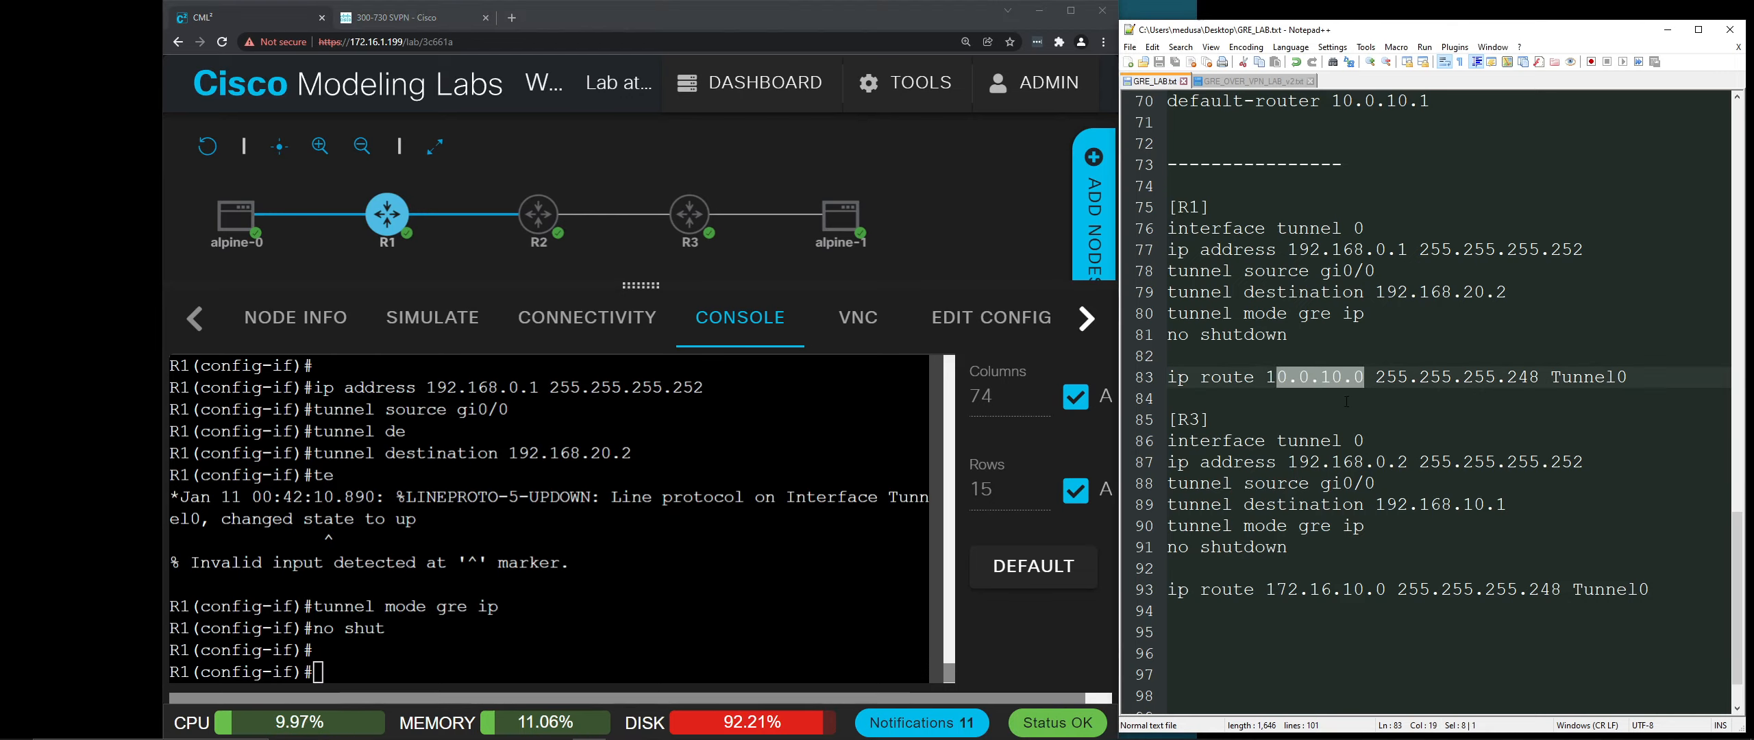
key(alt+Tab)
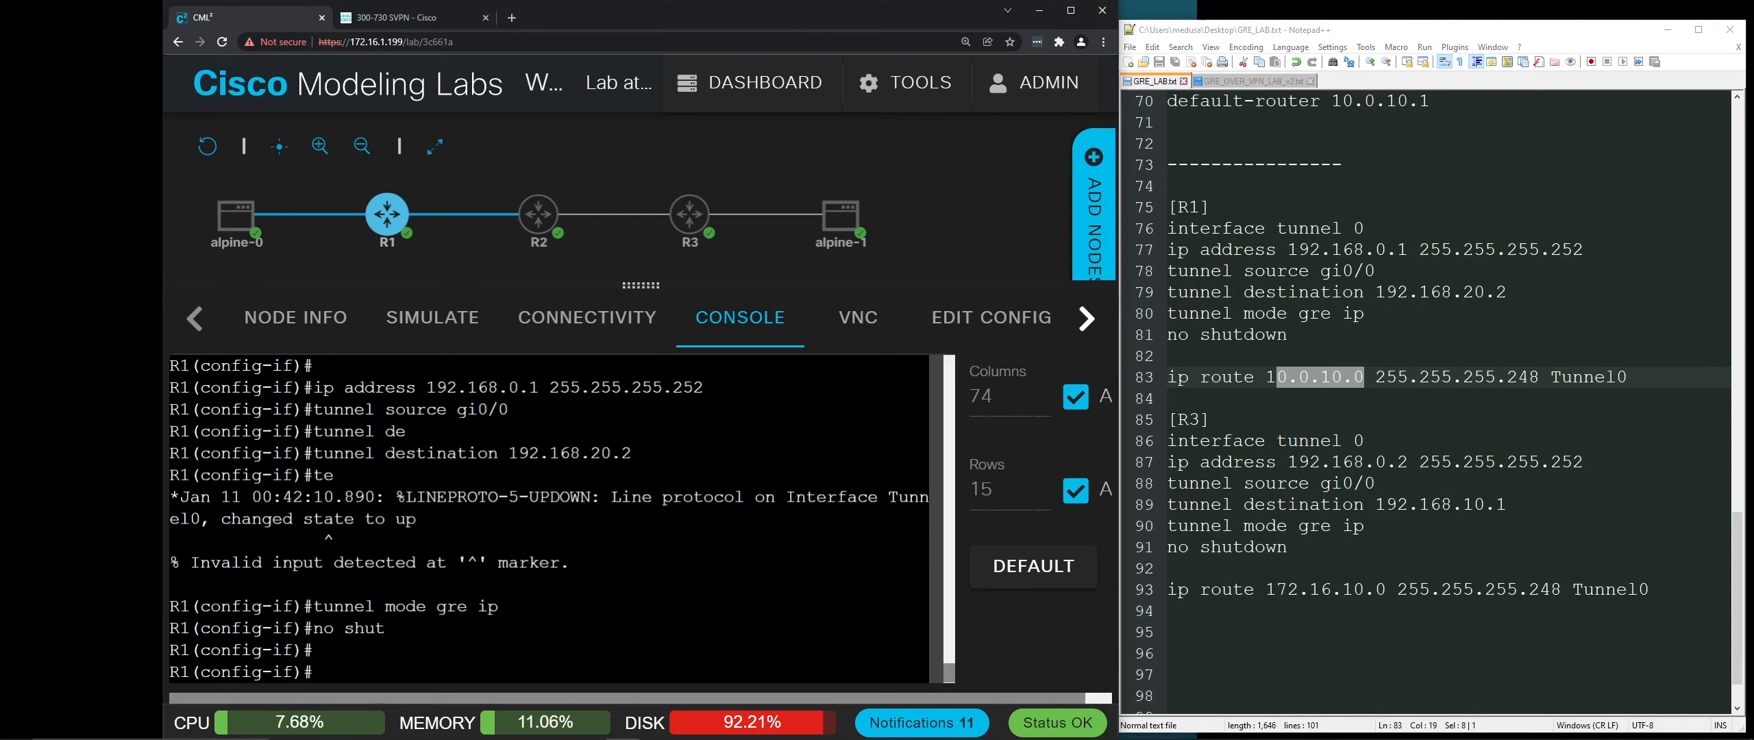
text(ip route 10)
click(1175, 611)
key(alt+Tab)
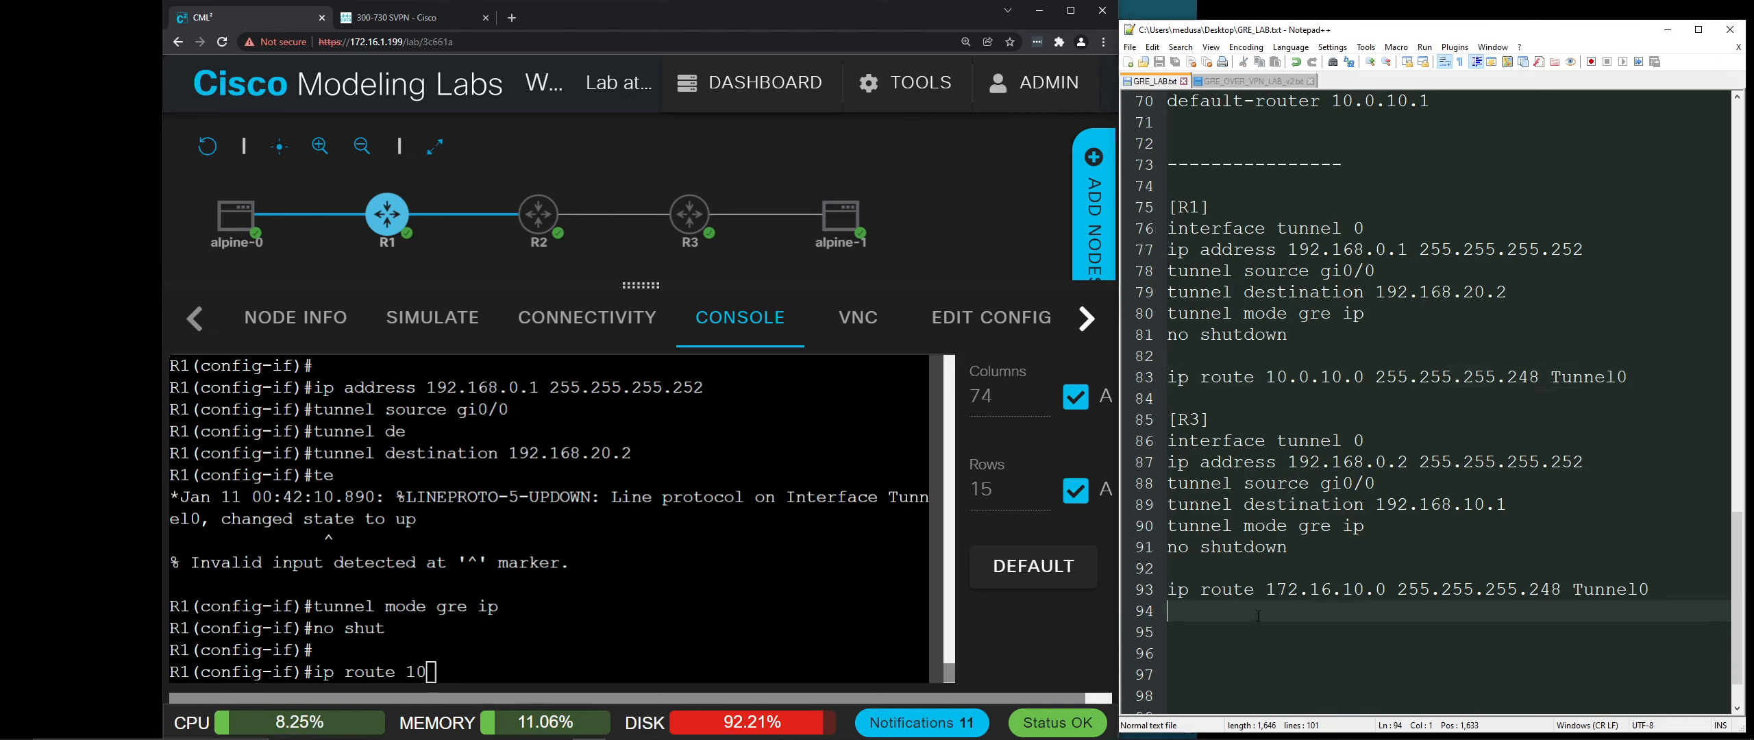
text(.)
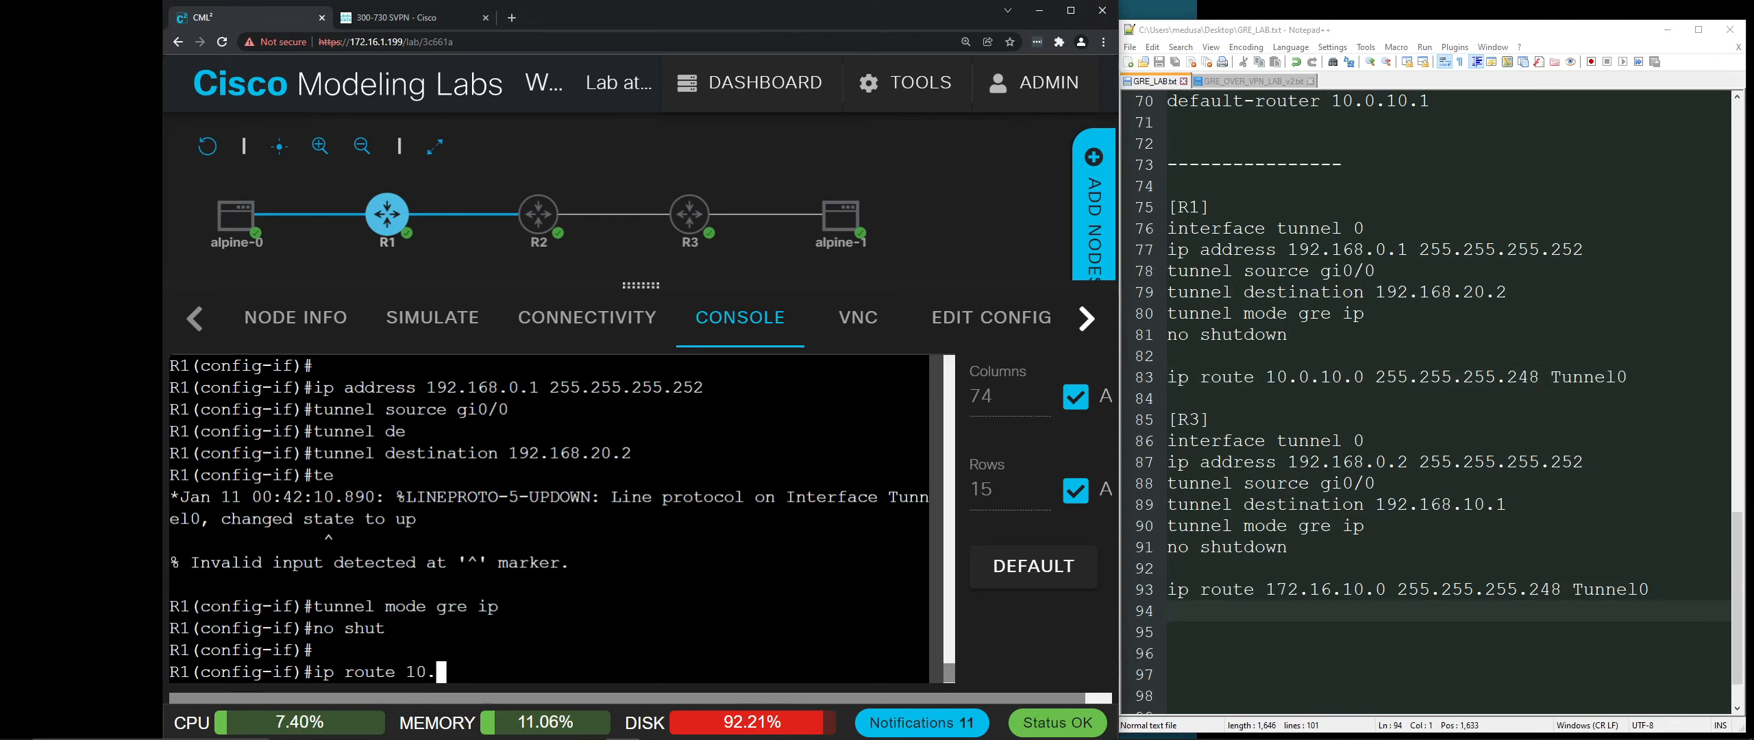
text(0.10.0 255.255.)
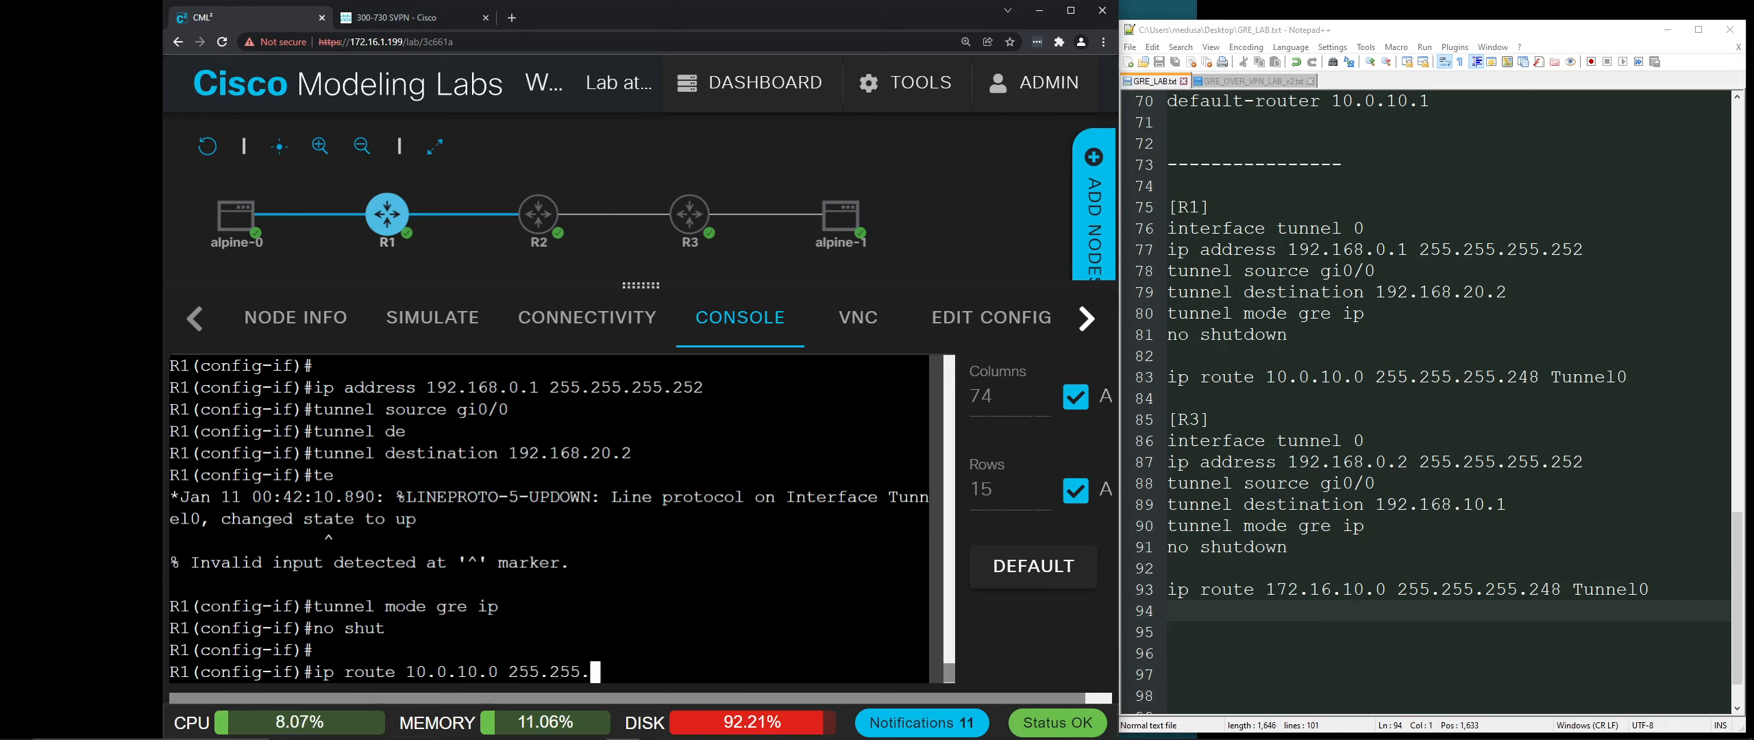
text(248 Tu)
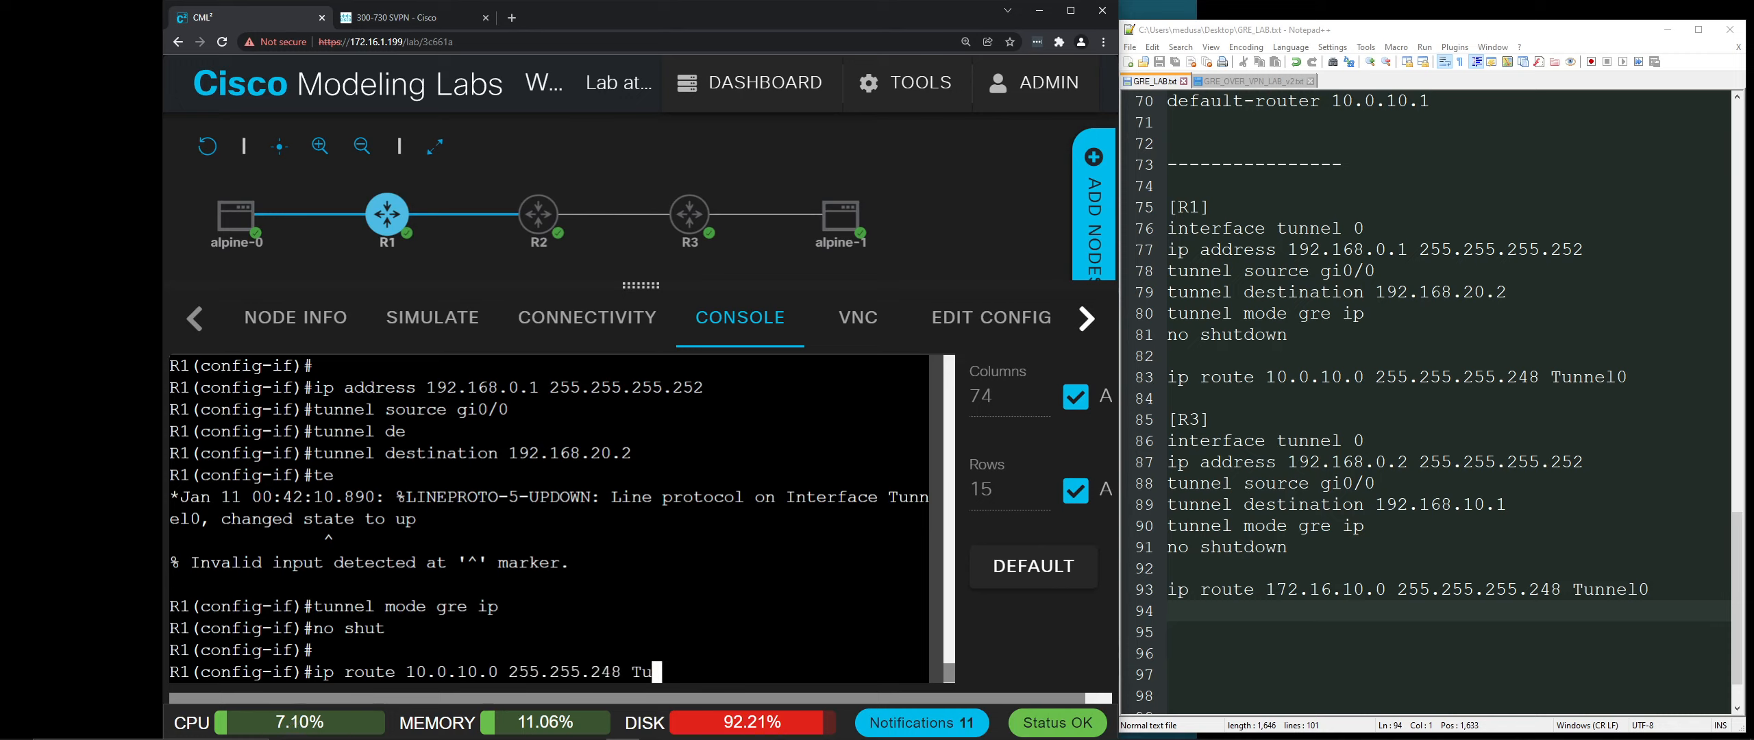
text(nnel0)
key(Return)
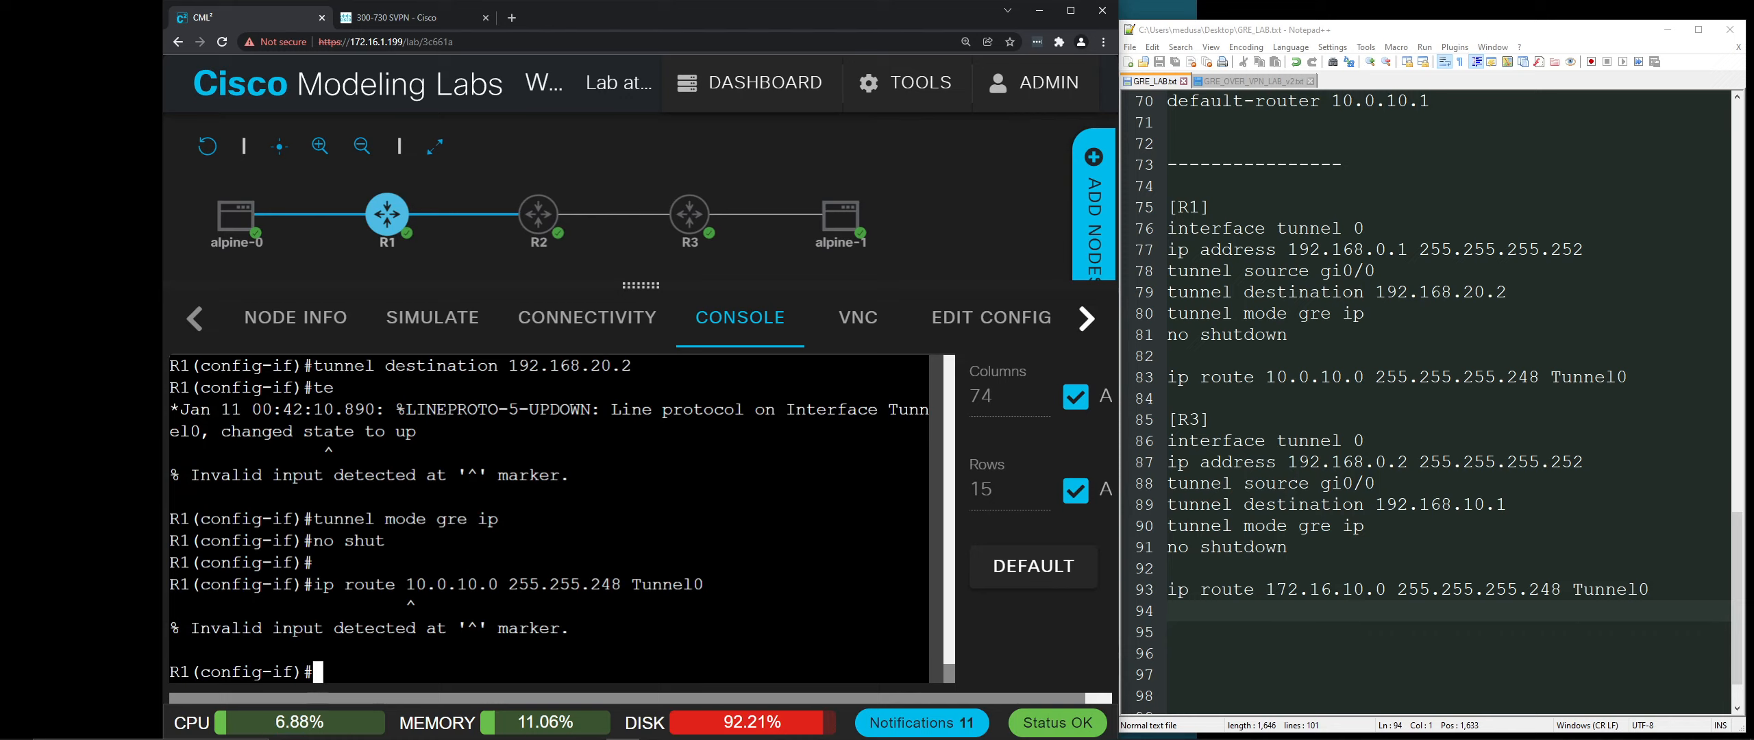
text(exit)
key(Return)
text(ip route 10.)
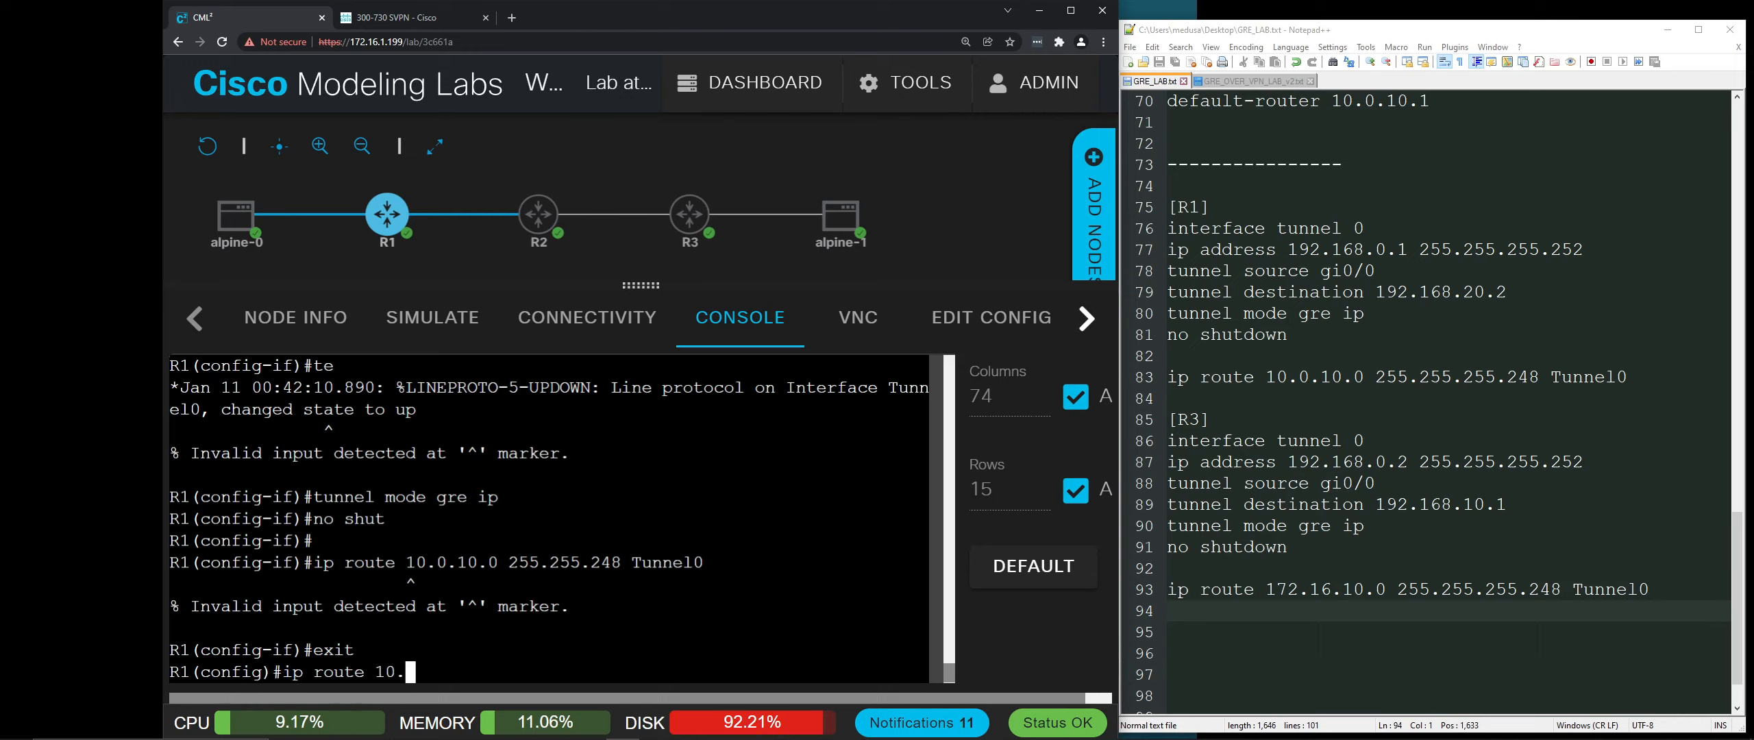
text(0.10.0 255.255.)
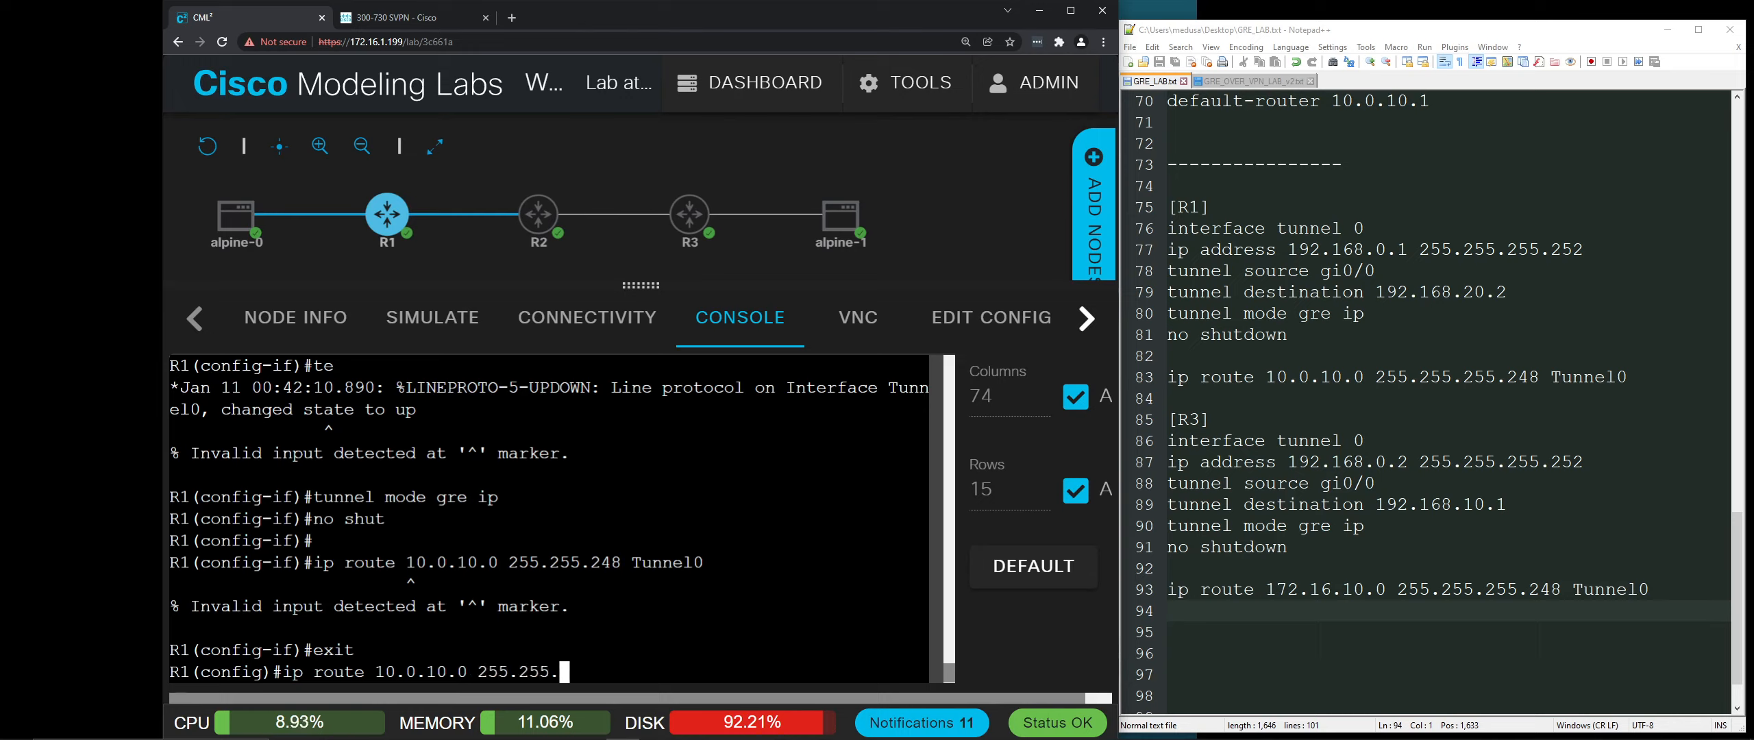
text(248 Tunnel0)
key(Return)
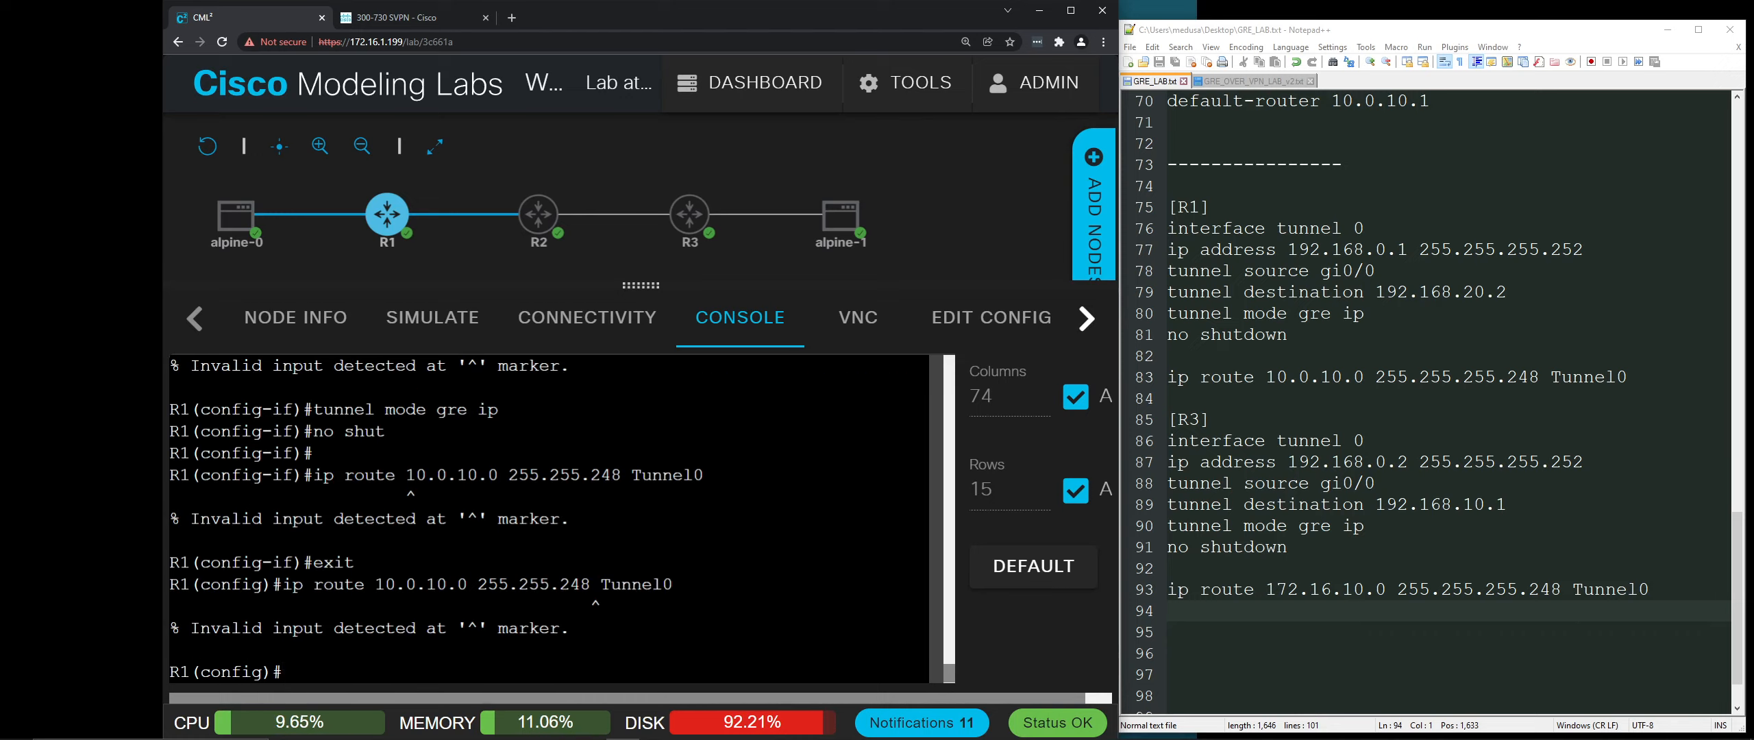
Step: Correct the recalled route to 'ip route 10.0.10.0 255.255.255.248 tunnel 0' and submit it
key(Up)
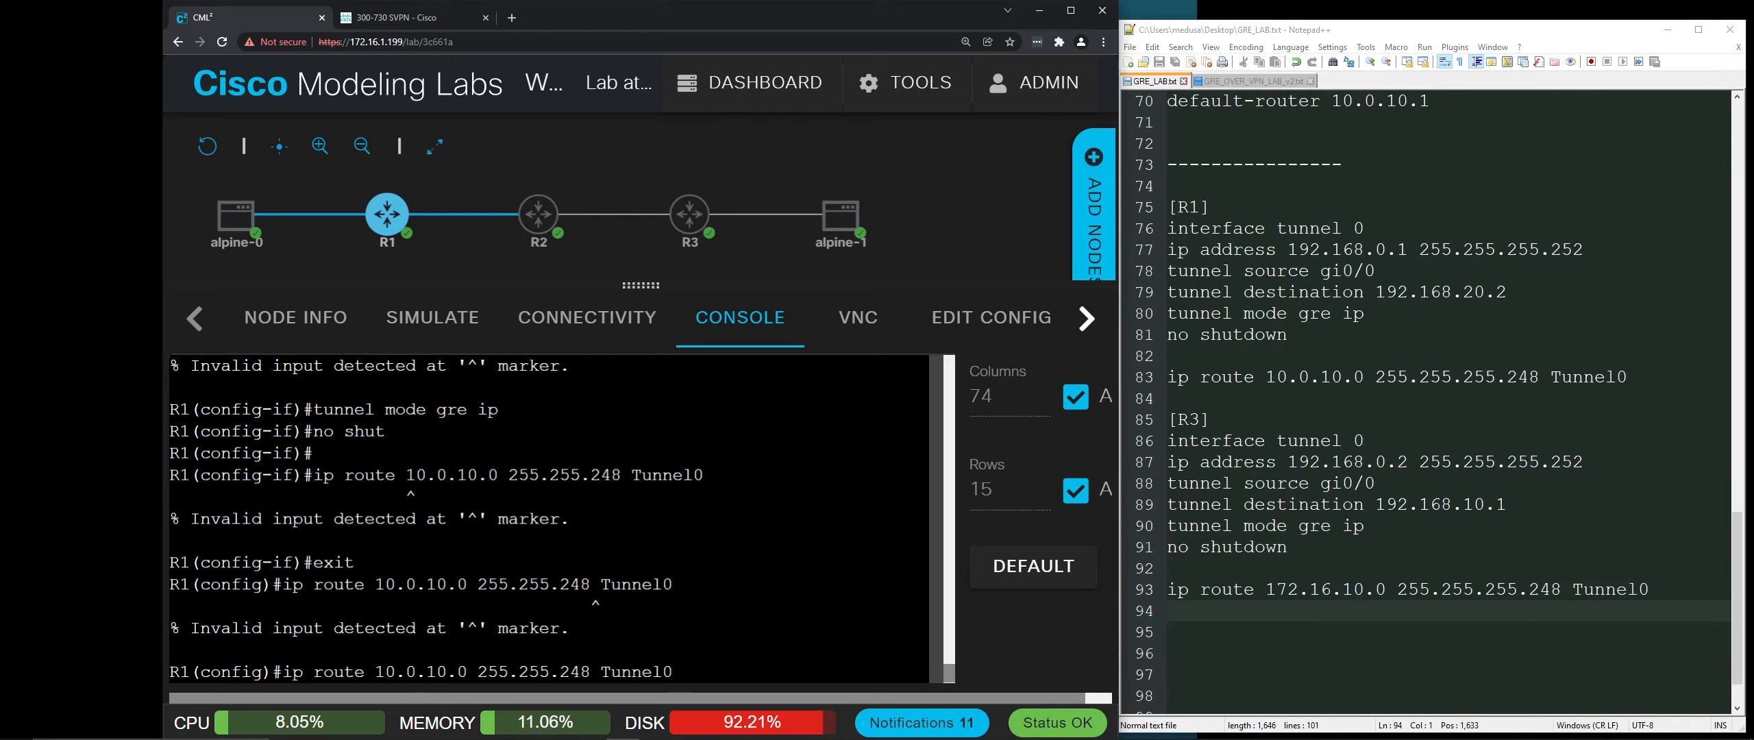
key(BackSpace)
key(BackSpace)
key(BackSpace)
key(BackSpace)
key(BackSpace)
key(BackSpace)
key(BackSpace)
text(?)
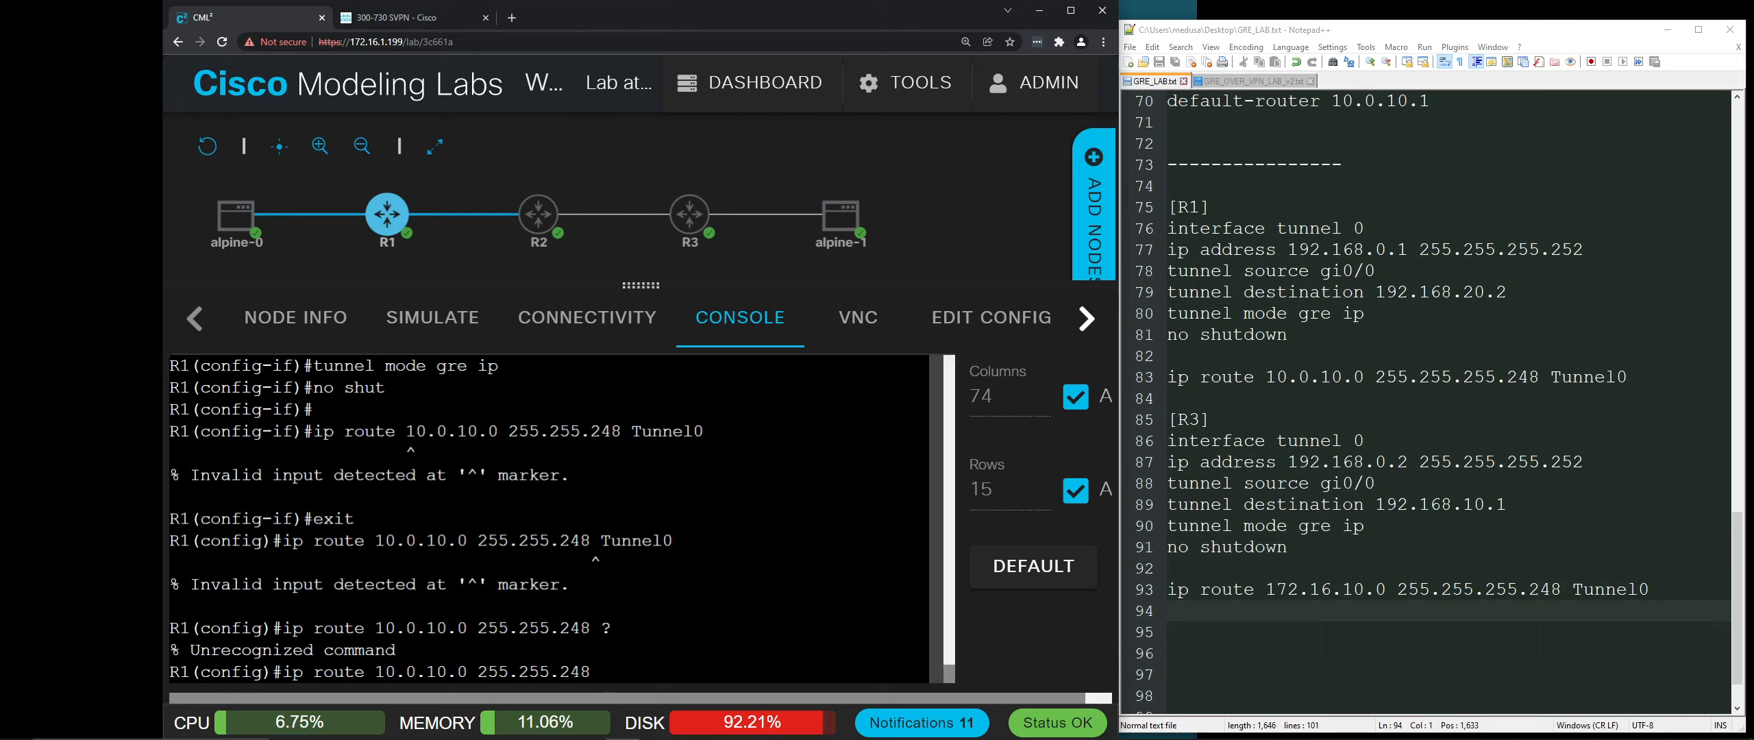
key(BackSpace)
key(BackSpace)
key(BackSpace)
key(BackSpace)
text(255.248 tunnel 0)
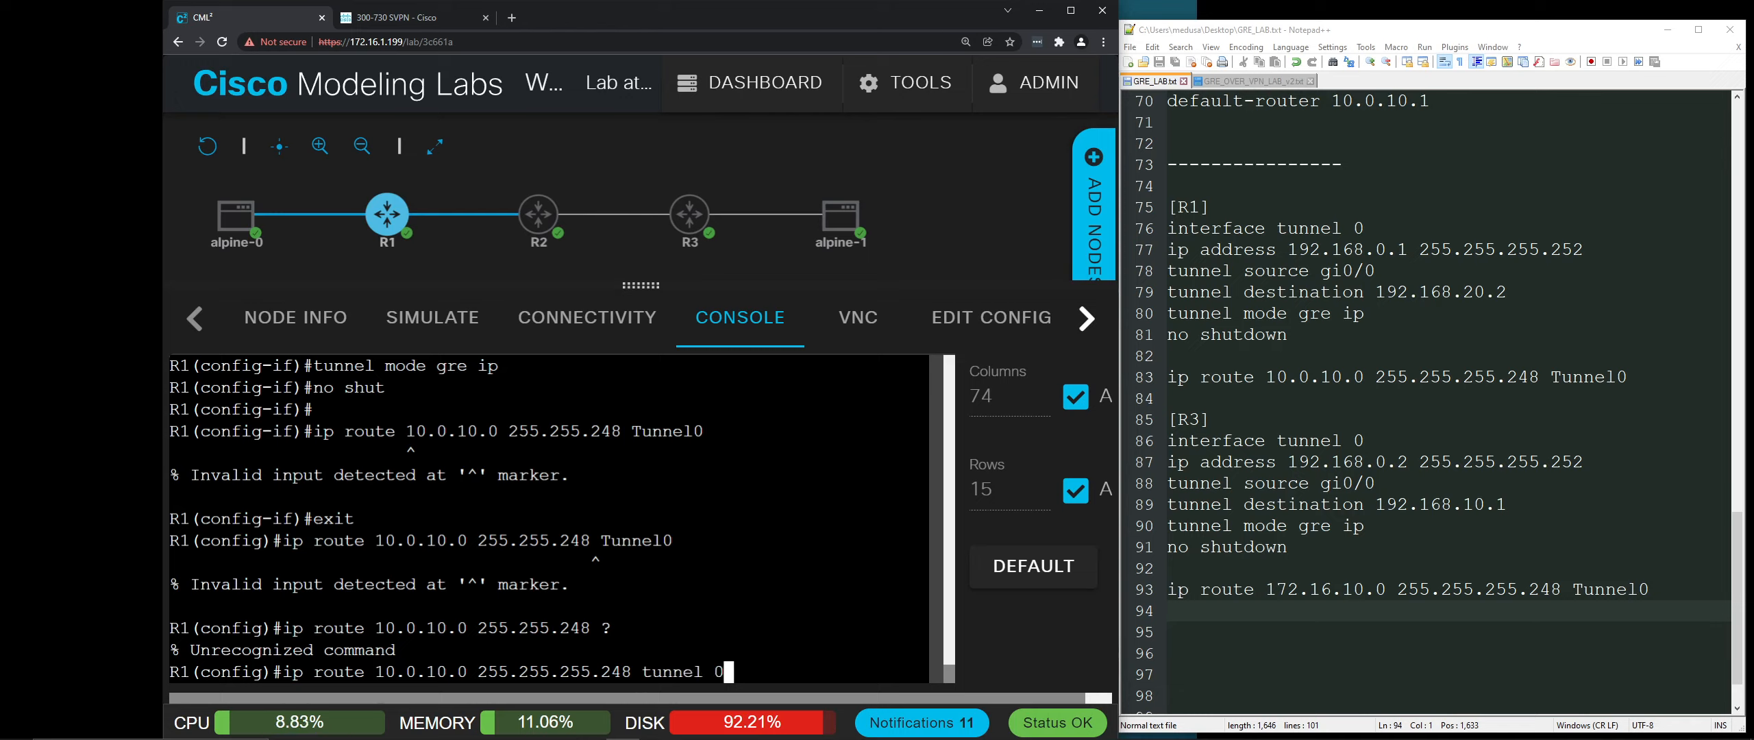
key(Return)
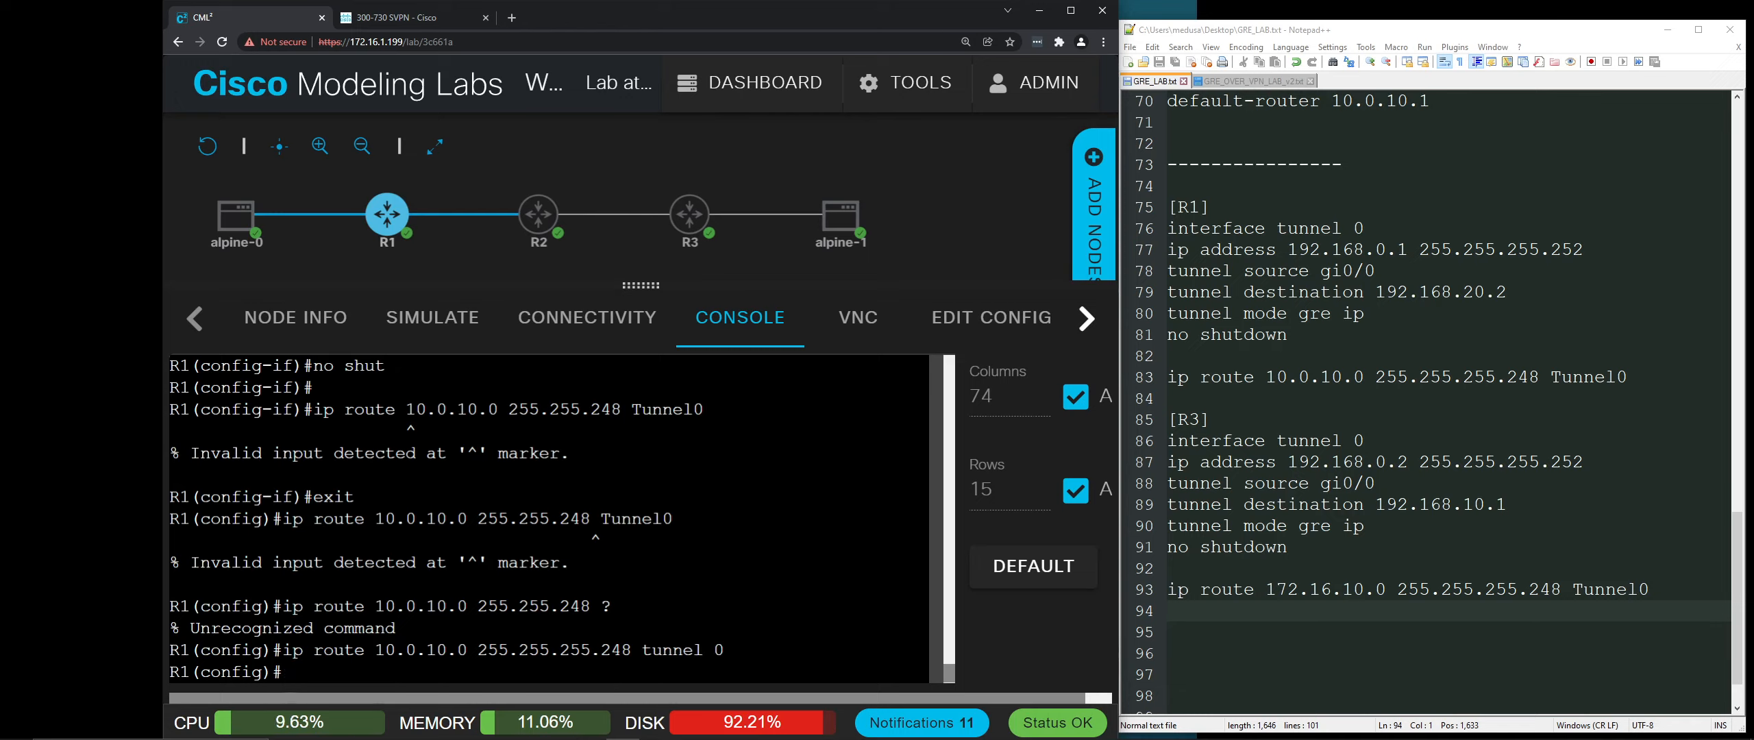
key(Return)
key(Return)
key(Return)
key(Return)
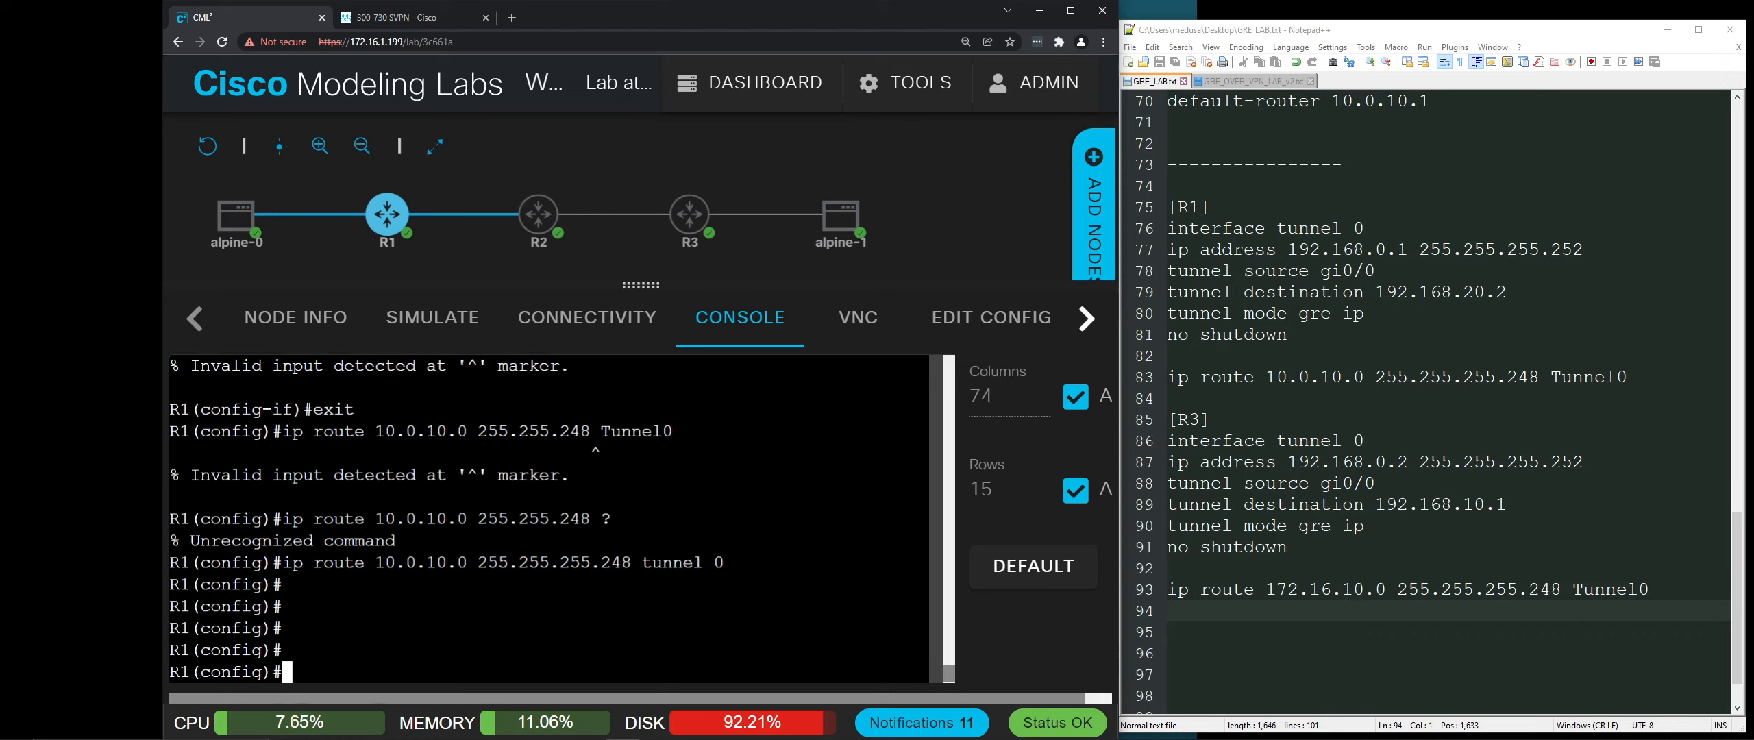
Step: Run 'do show ip interface tunnel0' on R1 and confirm its line protocol is up
text(do sho int)
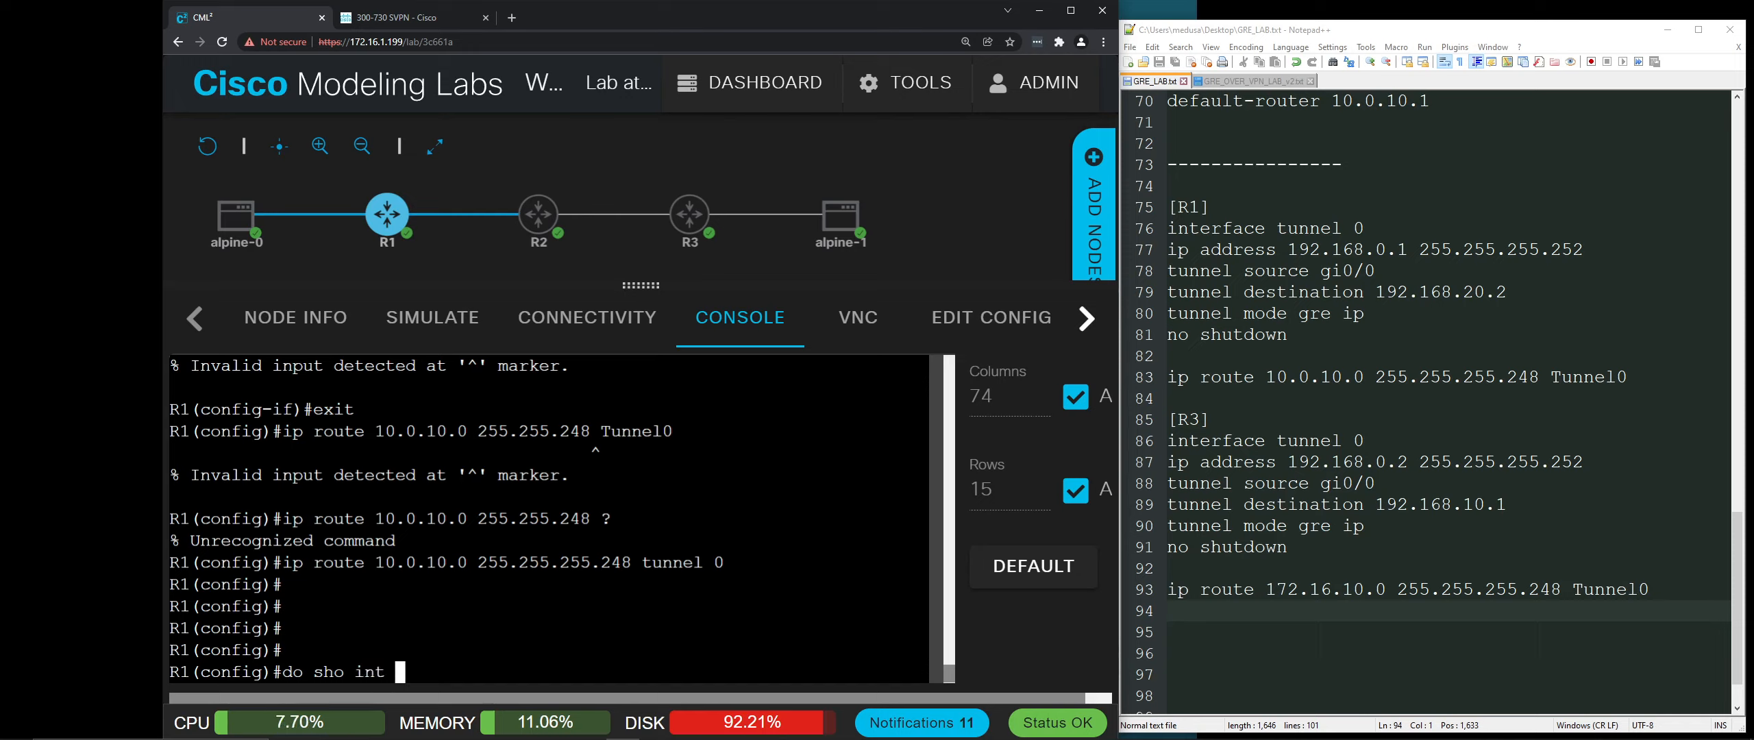
key(BackSpace)
key(BackSpace)
key(BackSpace)
key(BackSpace)
text(ip int)
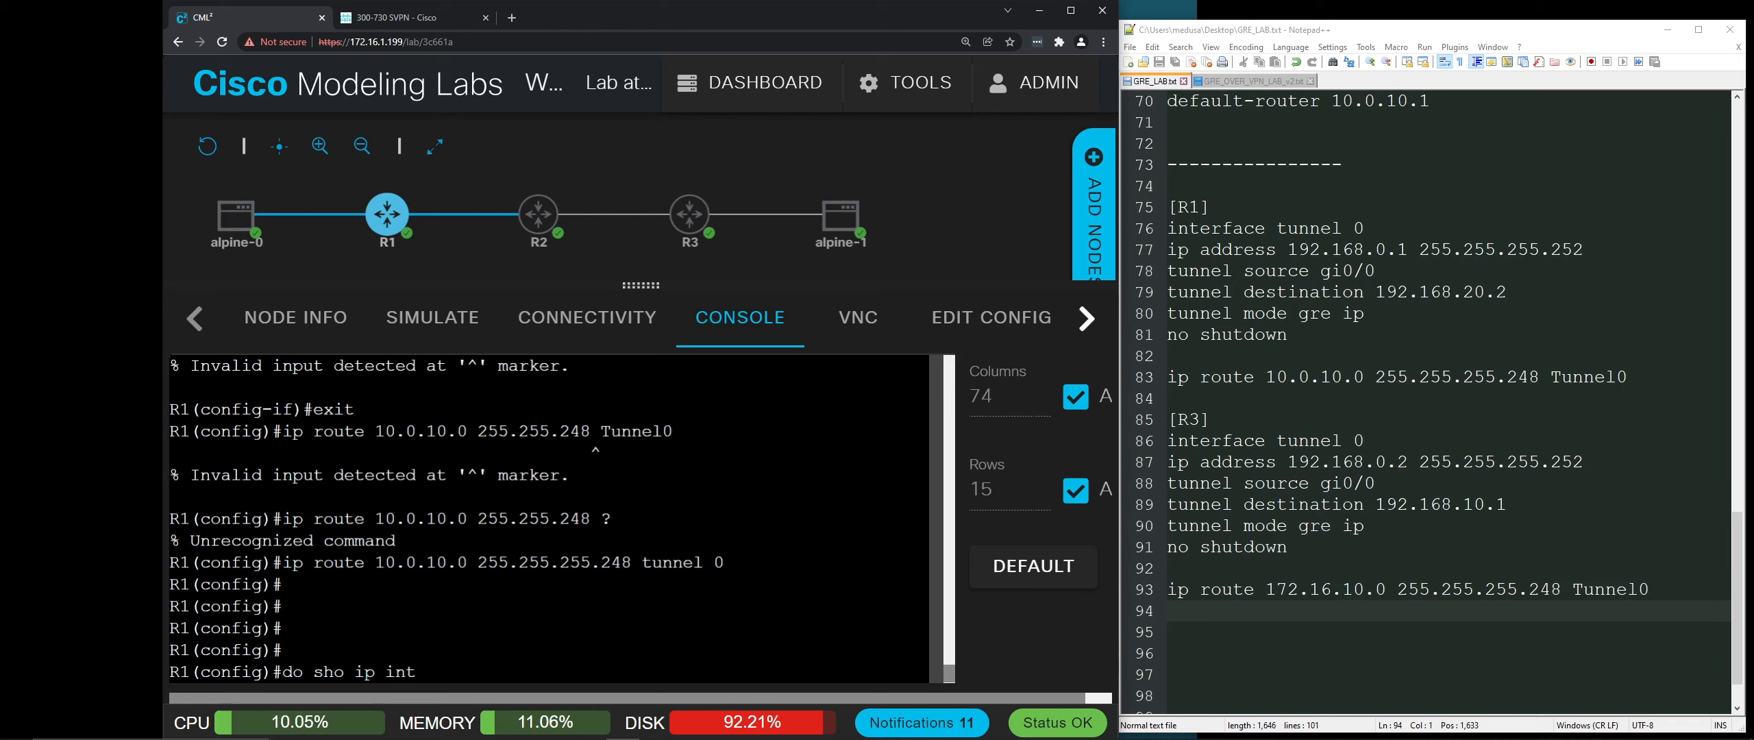
text( tun0)
key(Return)
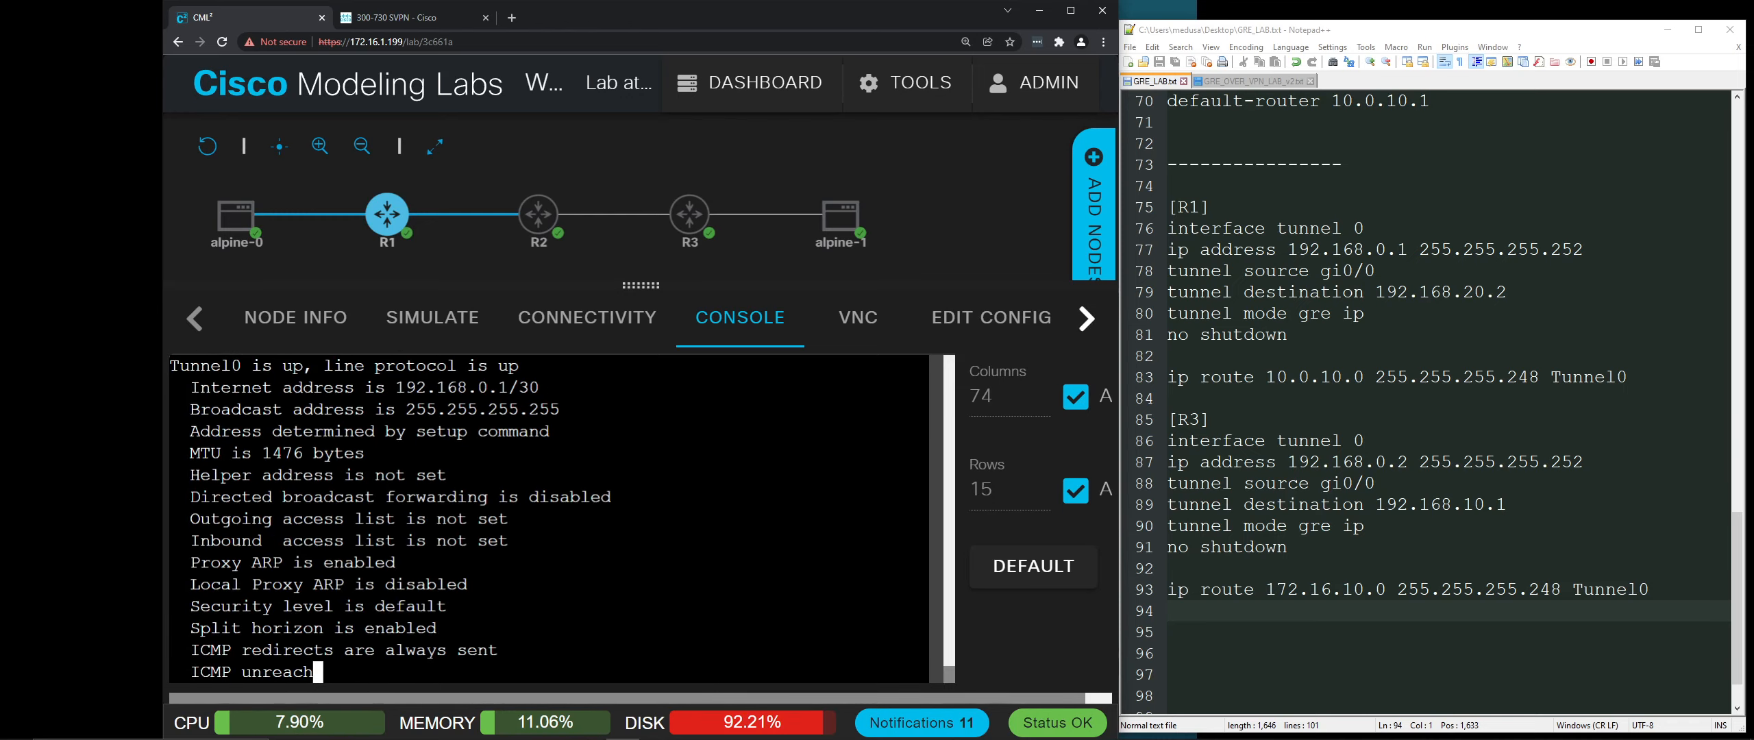
key(space)
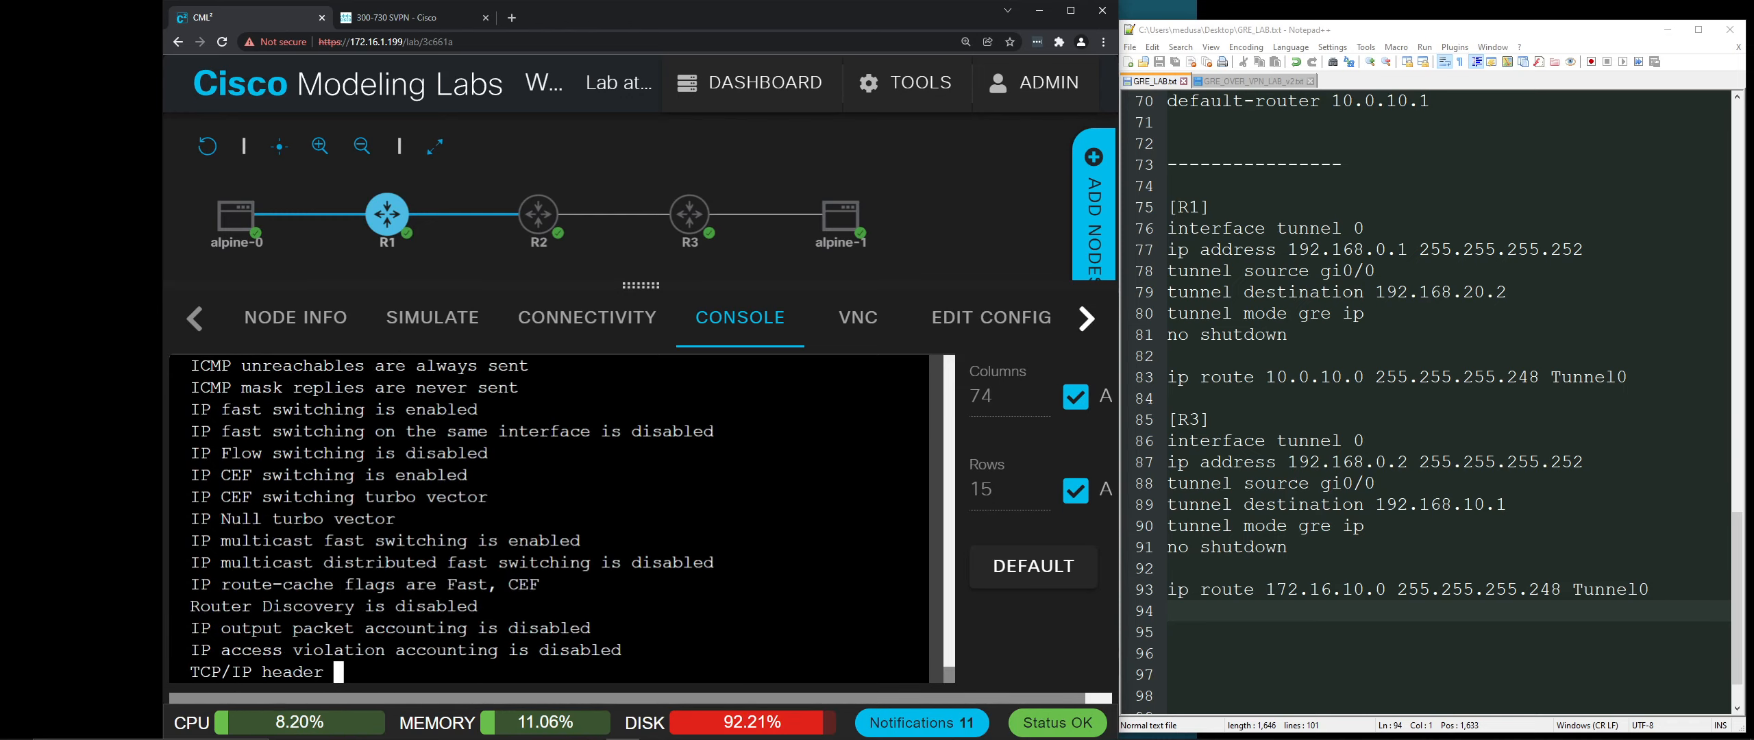
scroll(548, 517, up, 10)
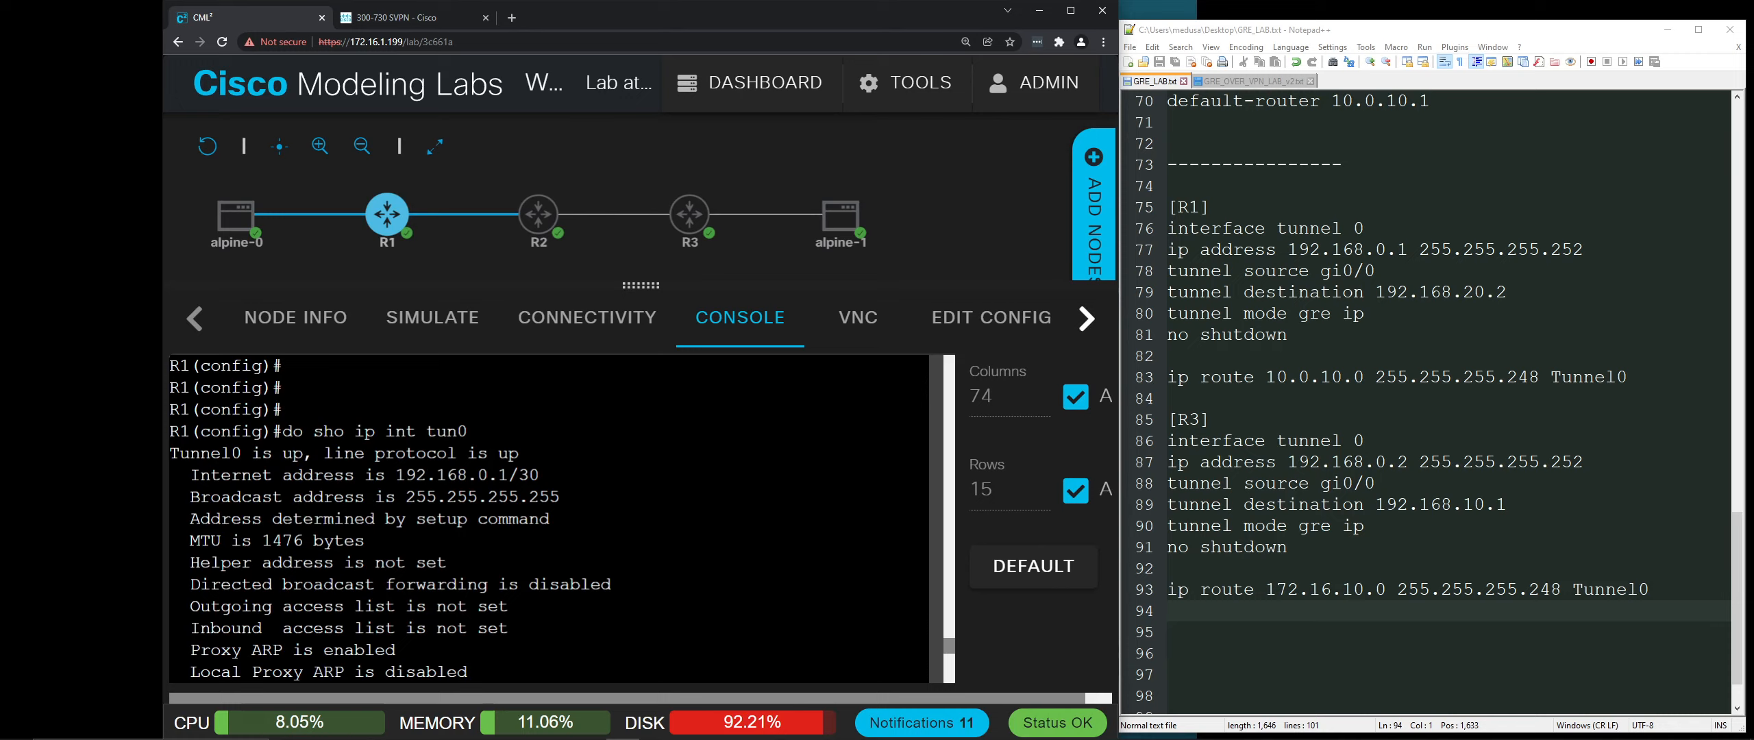
drag(283, 453, 398, 474)
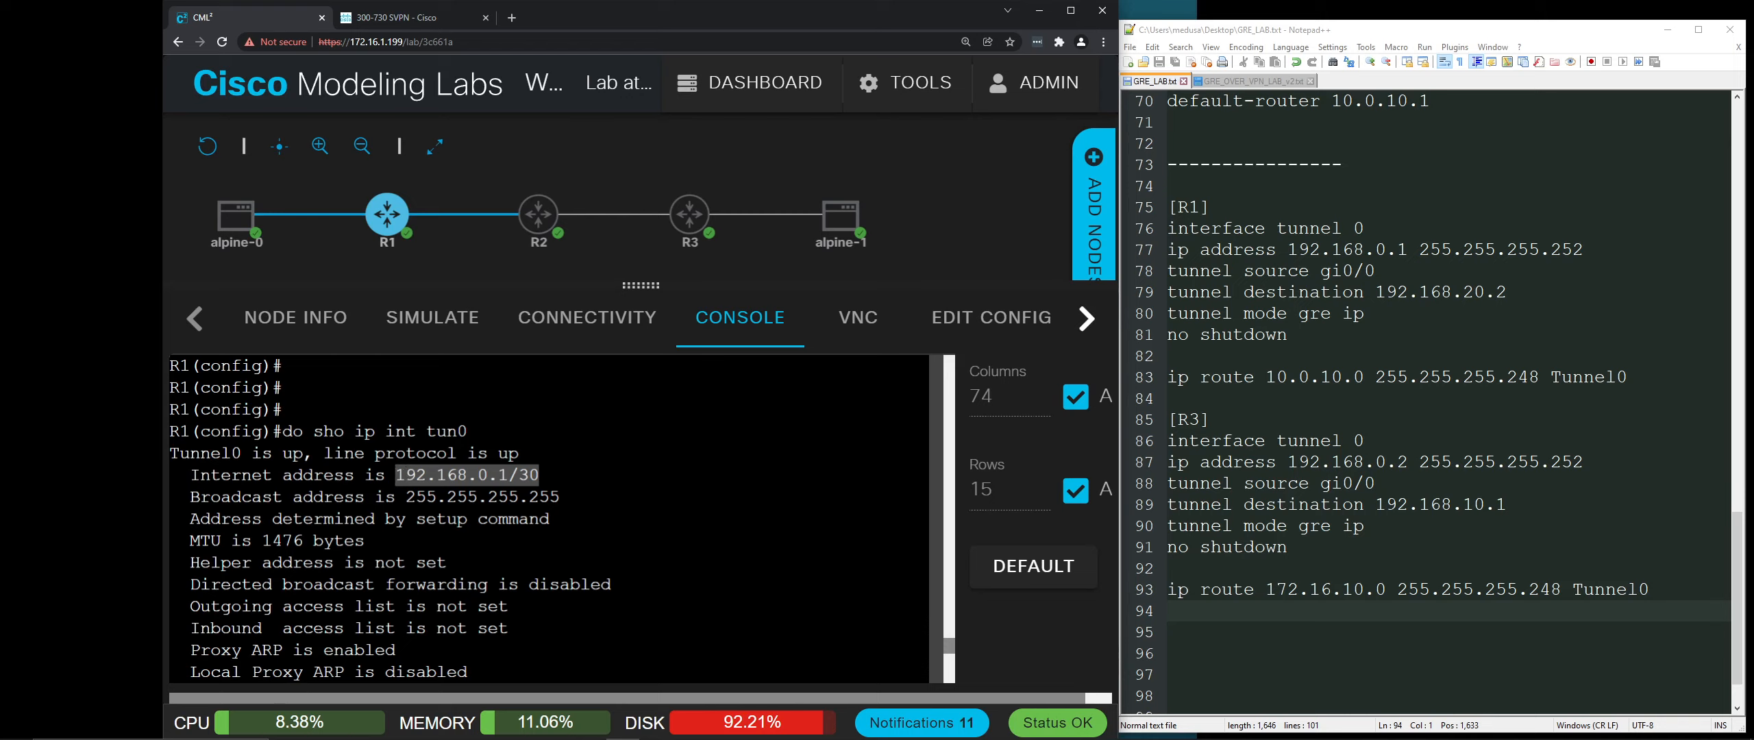
Step: Run 'do sho ip int bri' to list R1's interfaces and their status
scroll(548, 518, down, 2)
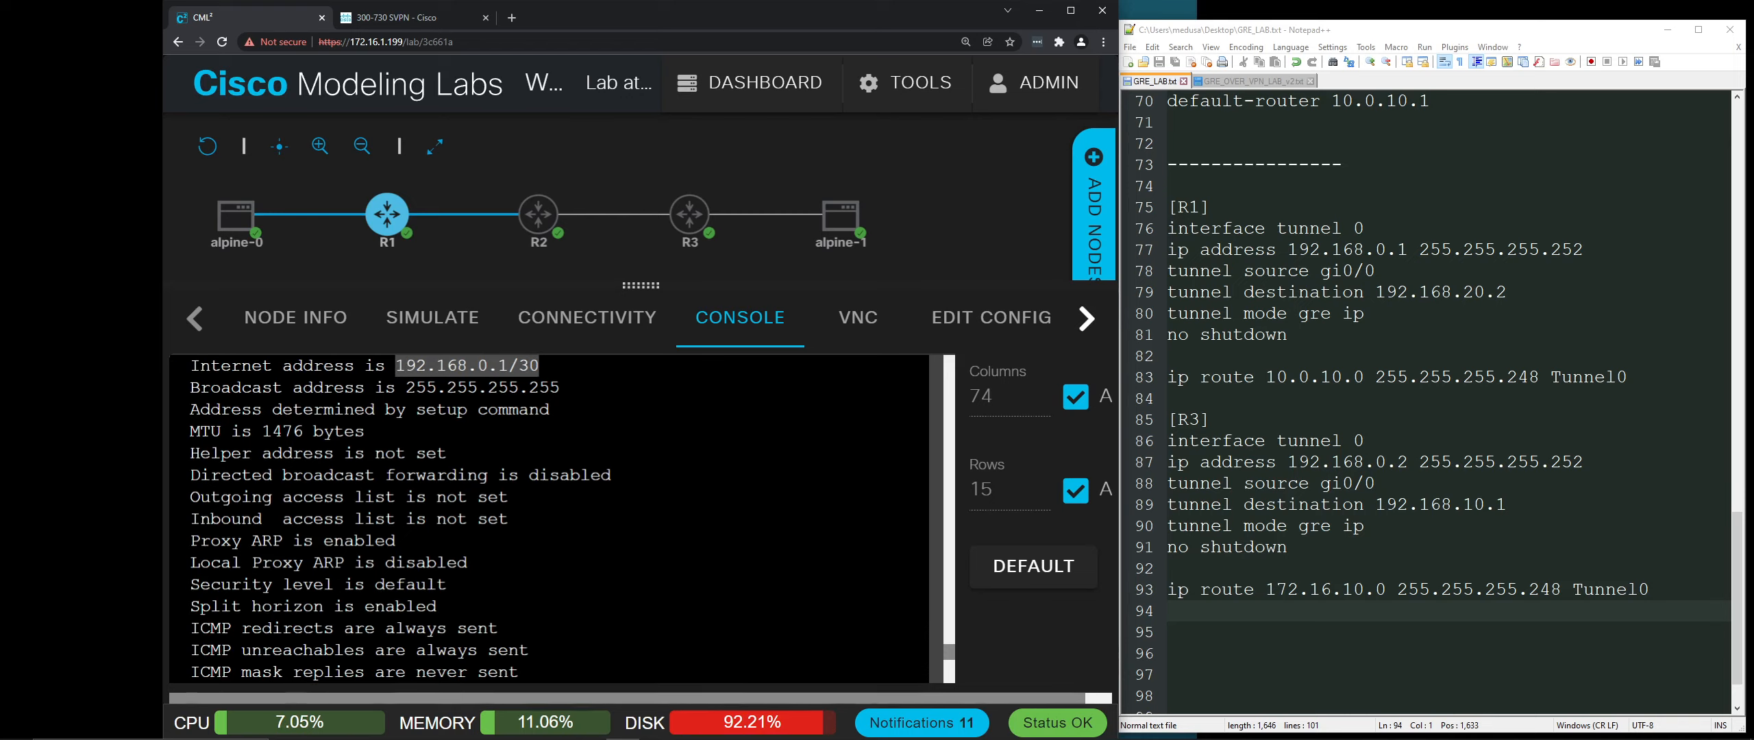
scroll(548, 518, down, 8)
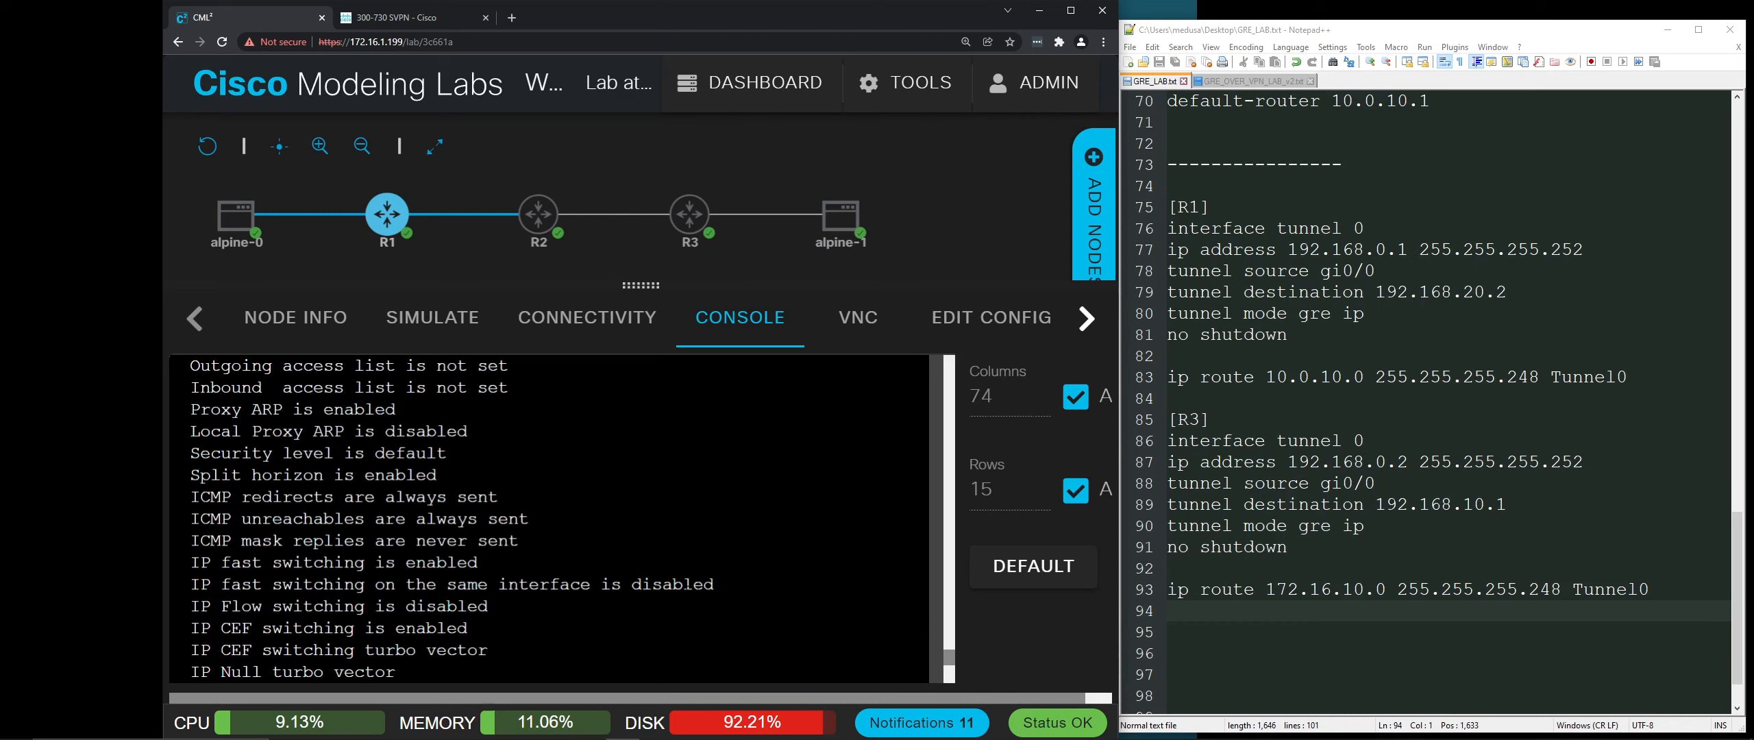
text(do sho ip int bri)
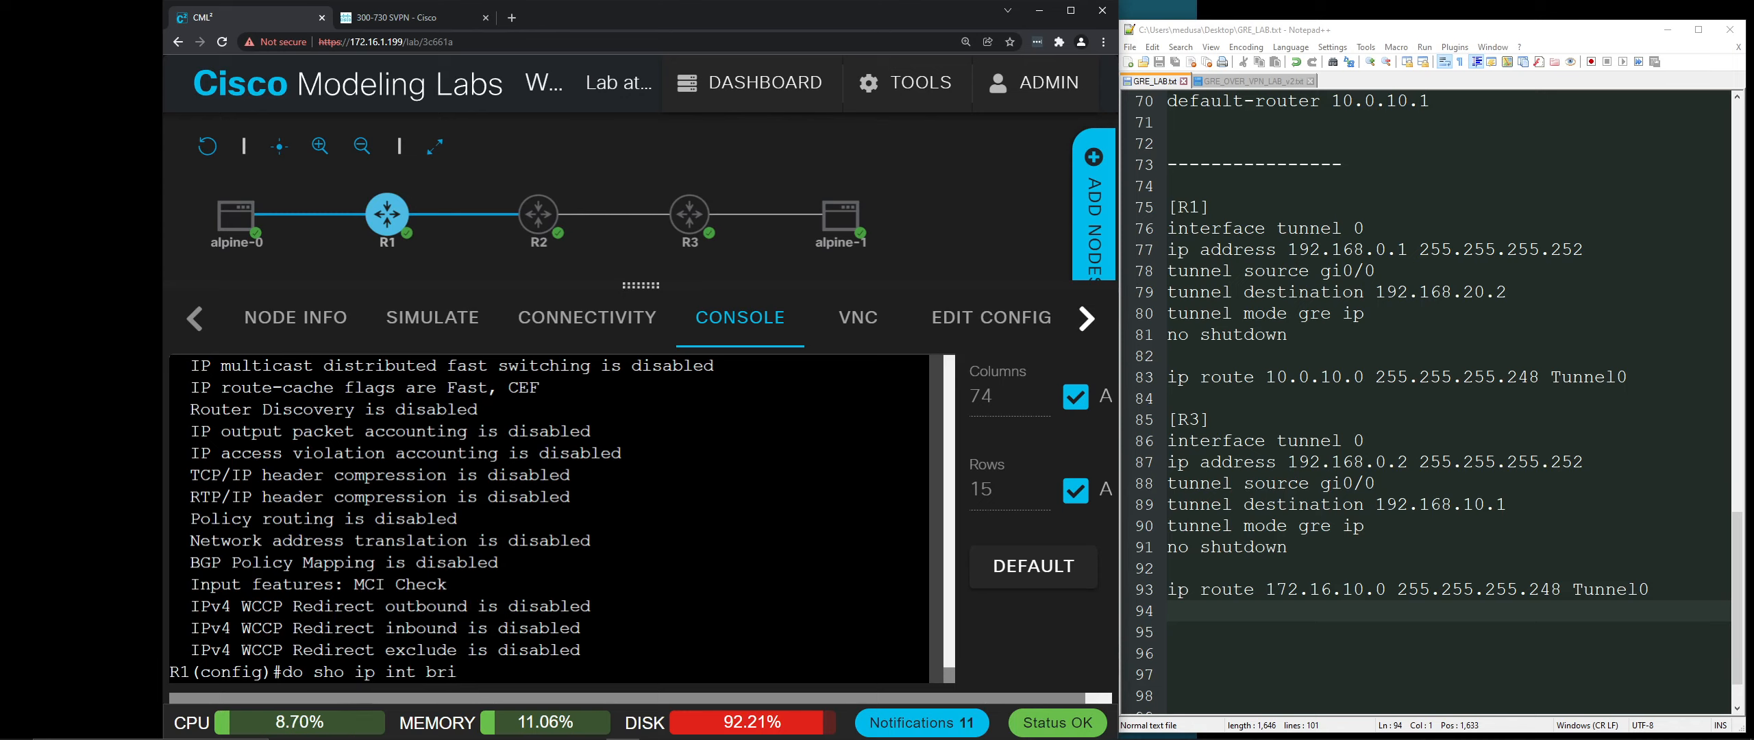
key(Return)
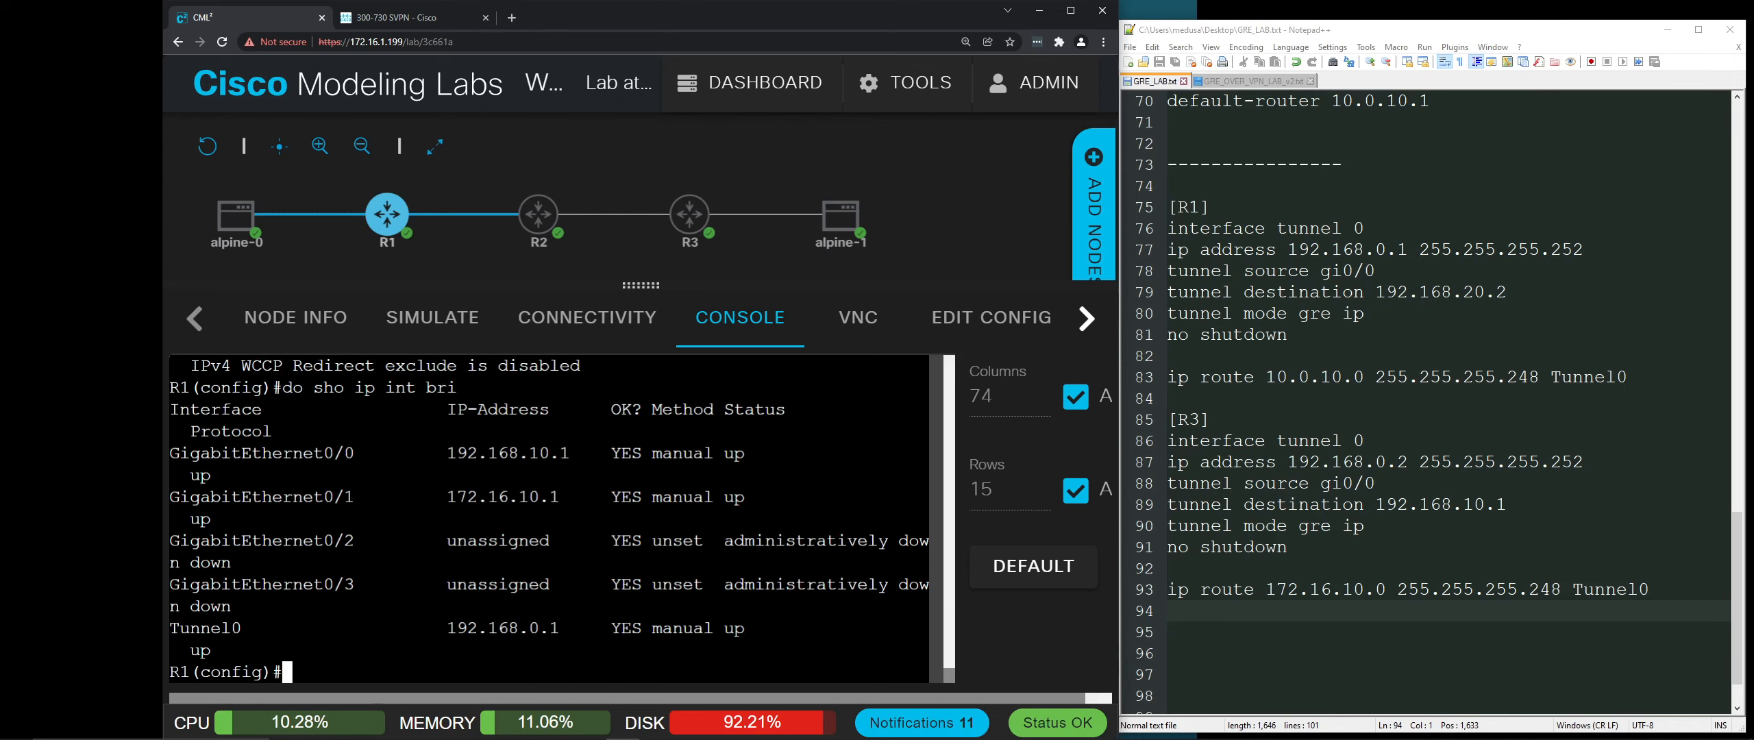
Step: Widen the lab window to 80 console columns and rerun 'do sho ip int bri'
drag(164, 491, 89, 490)
key(Up)
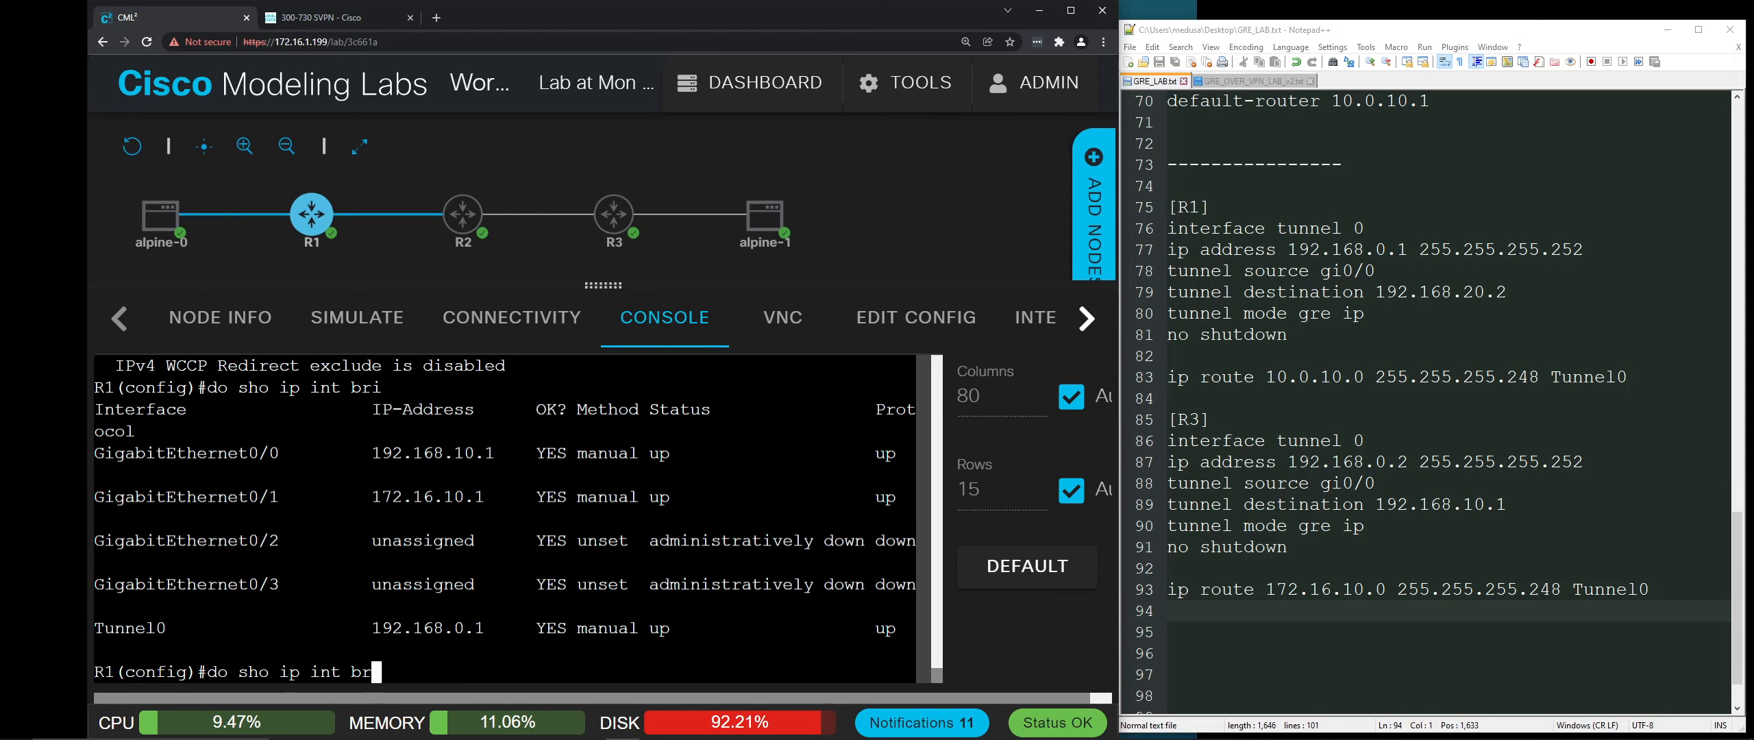
key(Return)
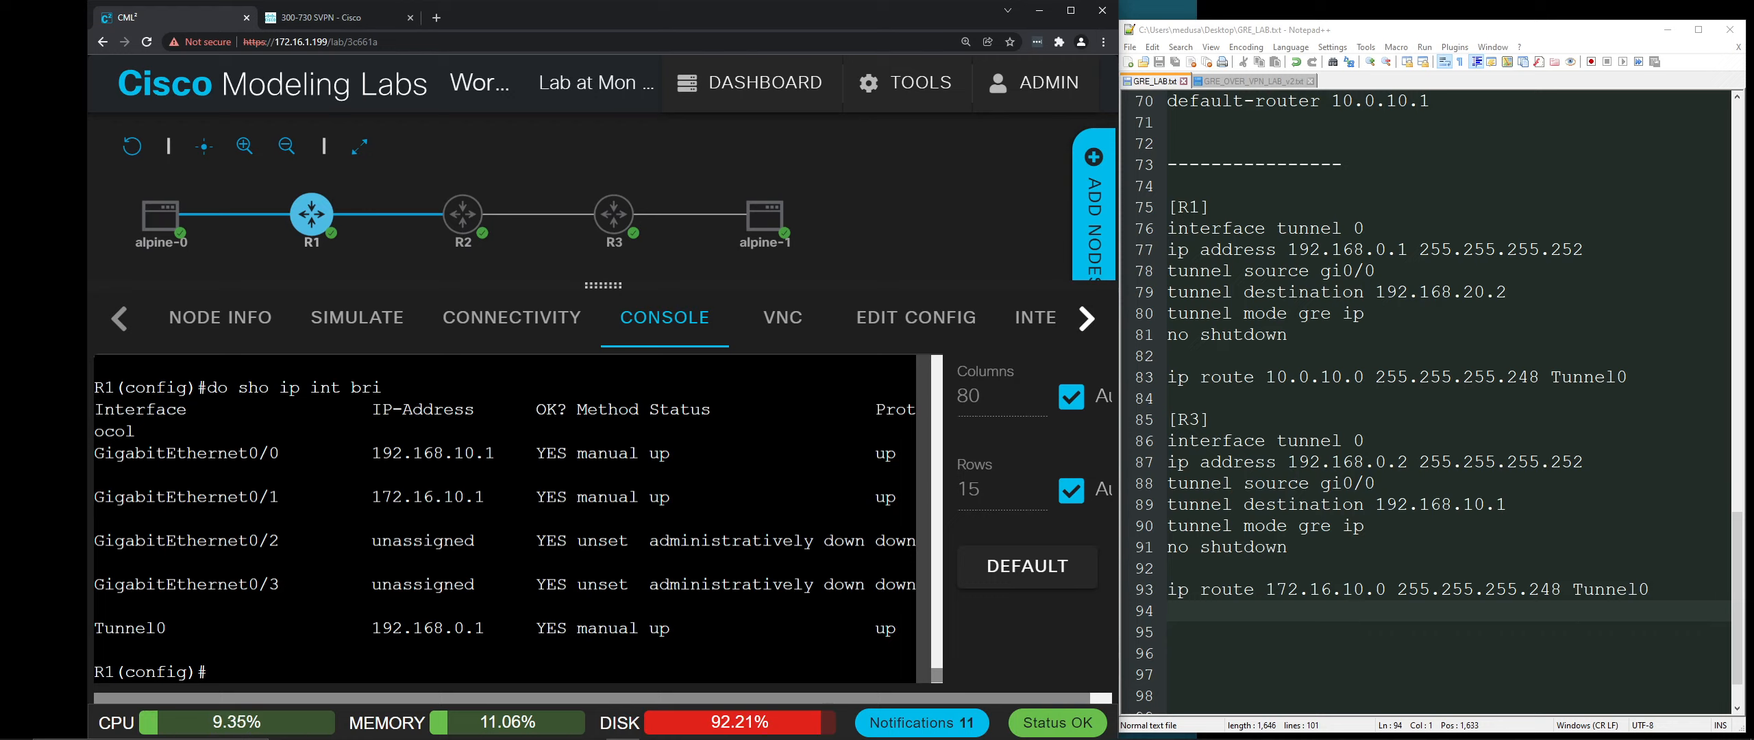
key(Return)
key(Return)
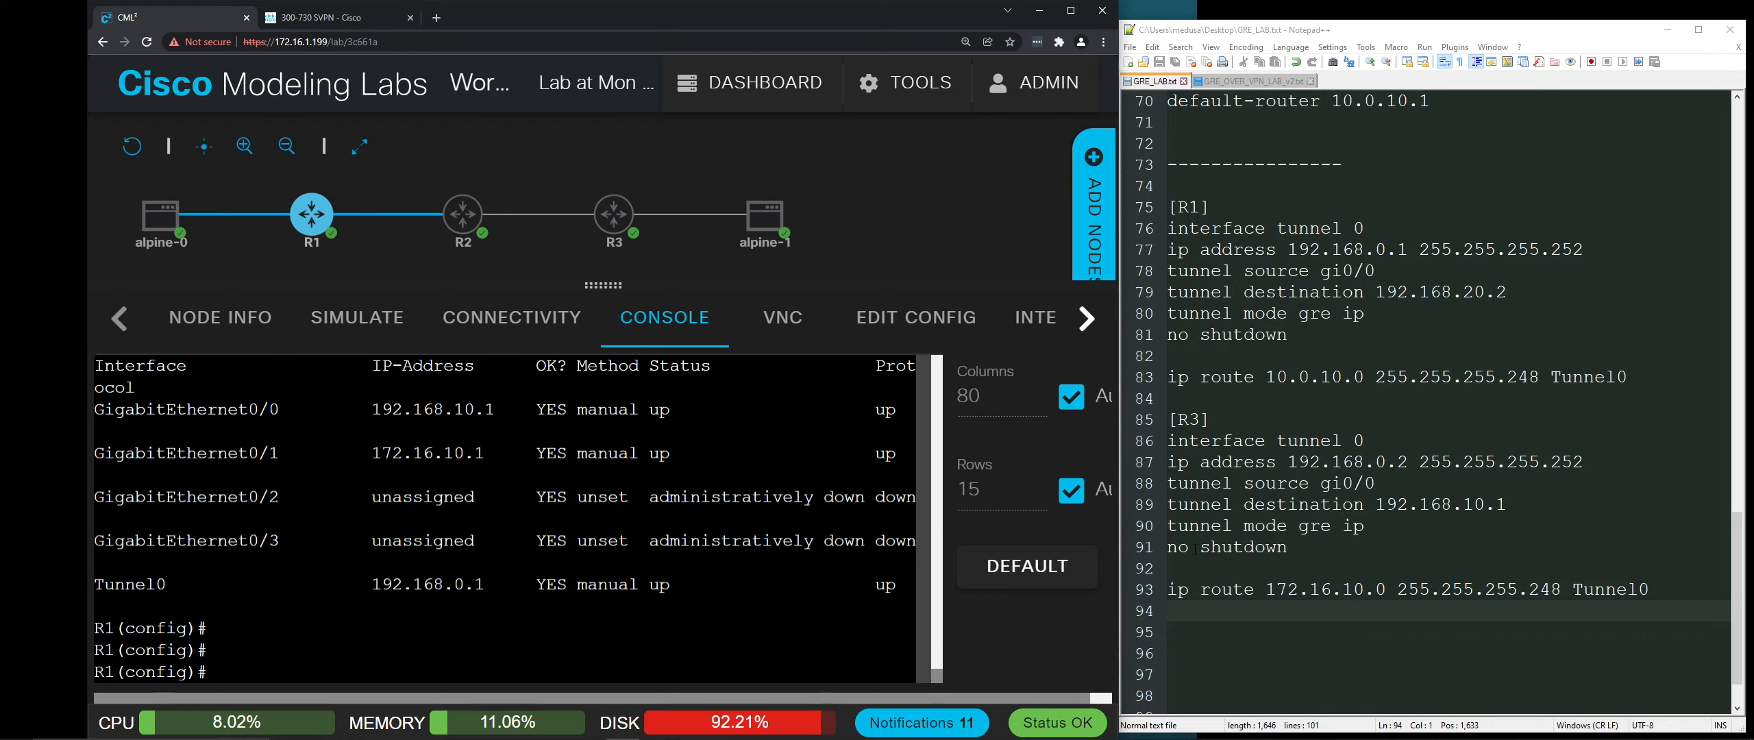
Step: On R3, enter interface tunnel 0 and assign it 192.168.0.2 255.255.255.252
click(615, 219)
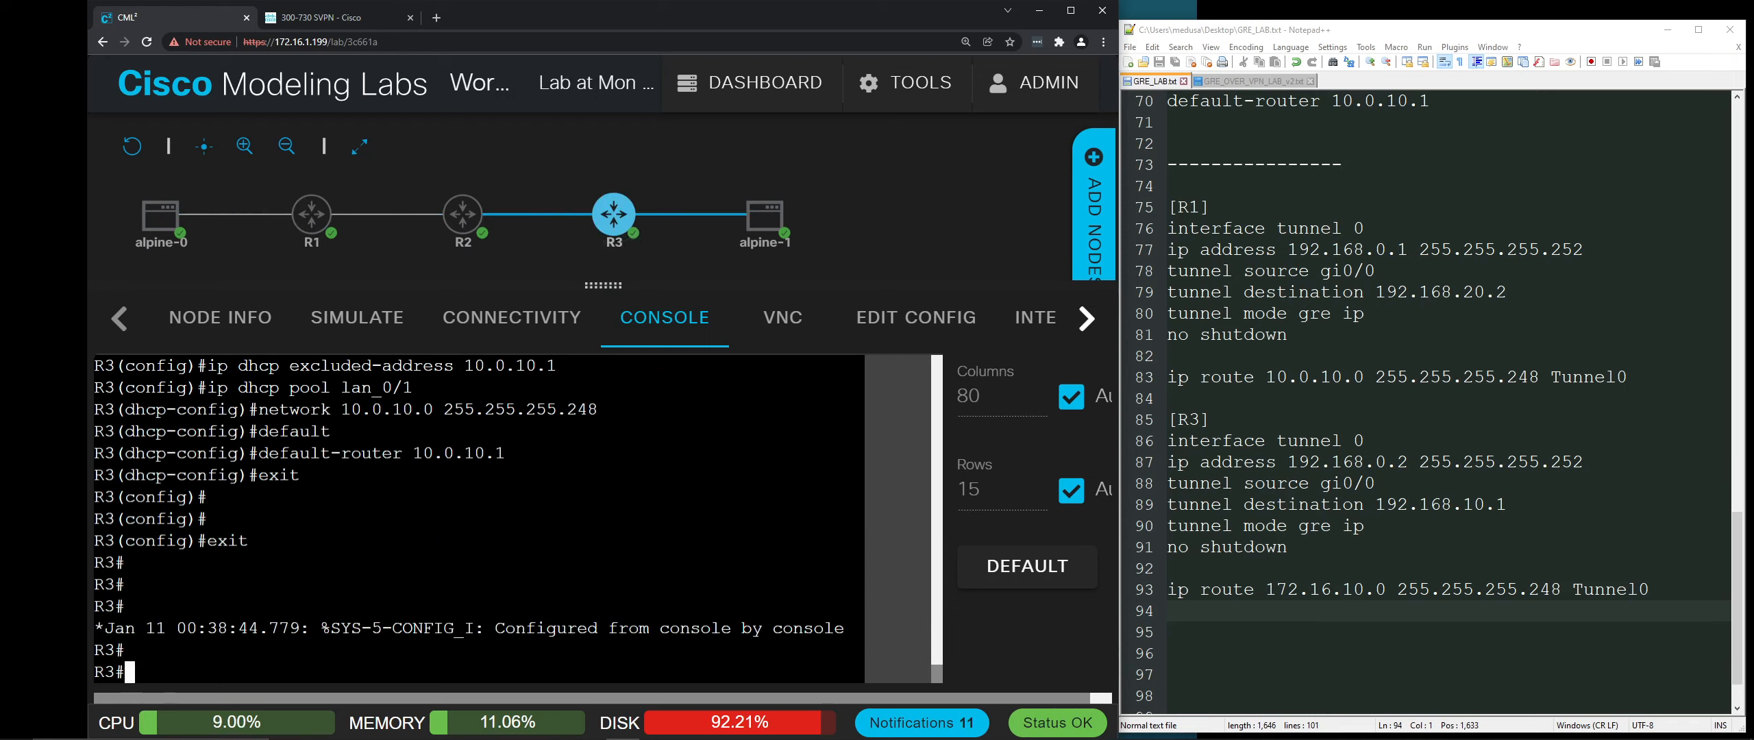
key(Return)
key(Return)
text(int)
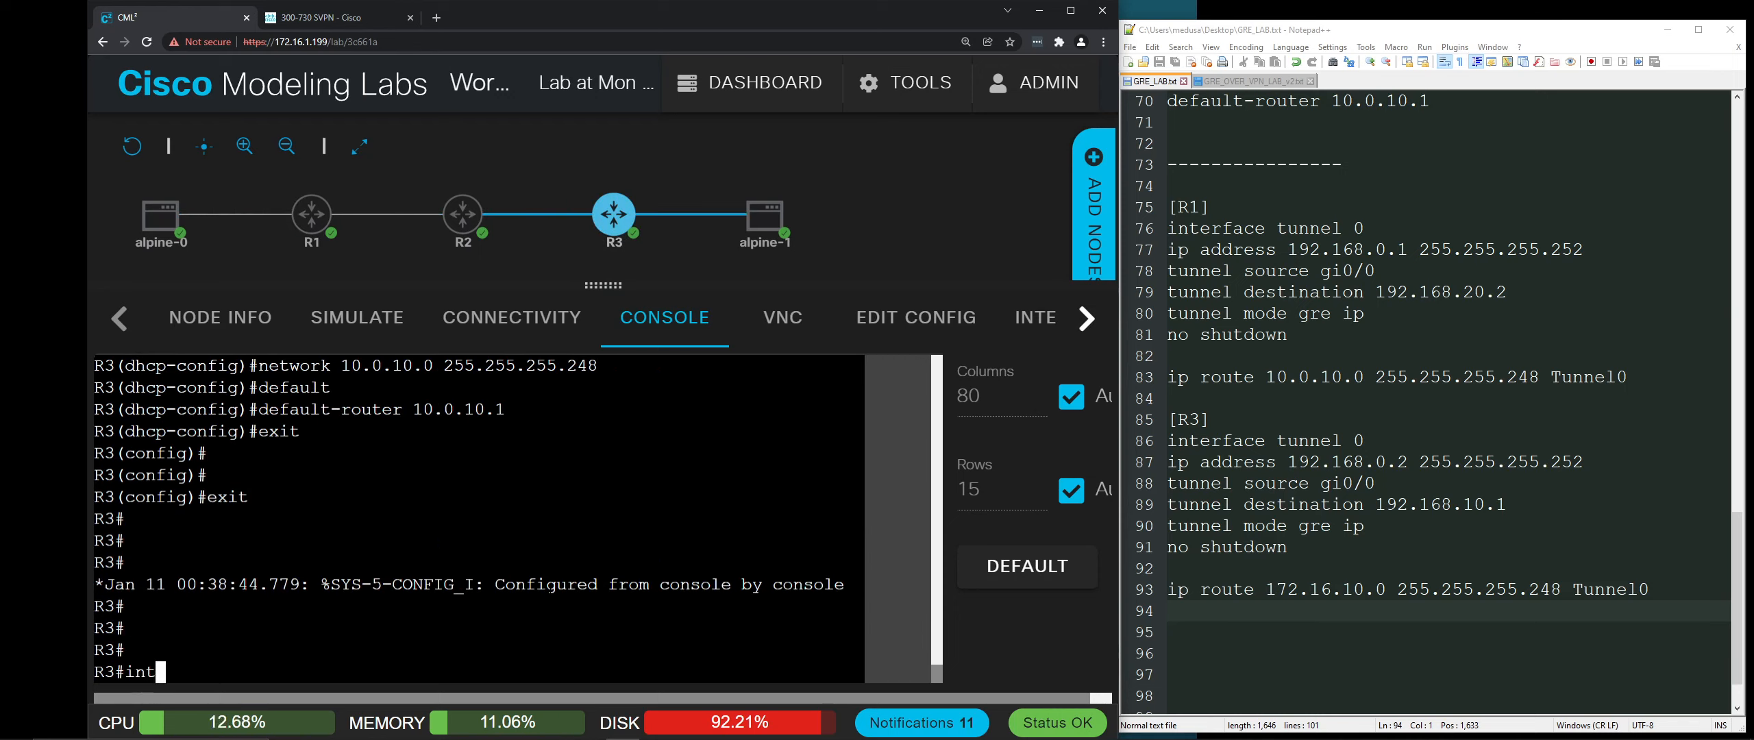
text(erface)
key(ctrl+u)
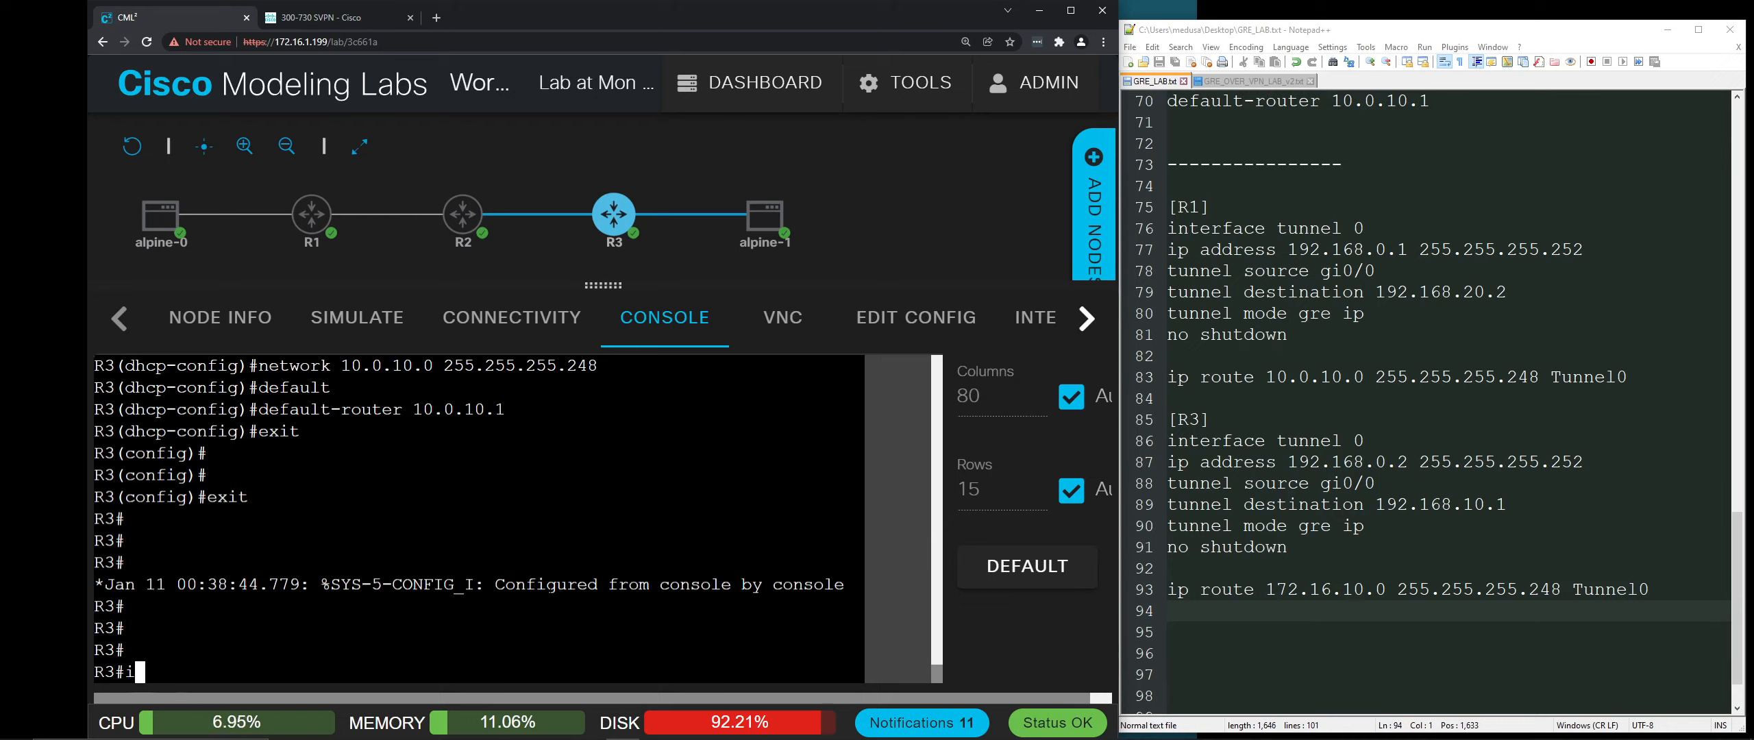
text(config t)
key(Return)
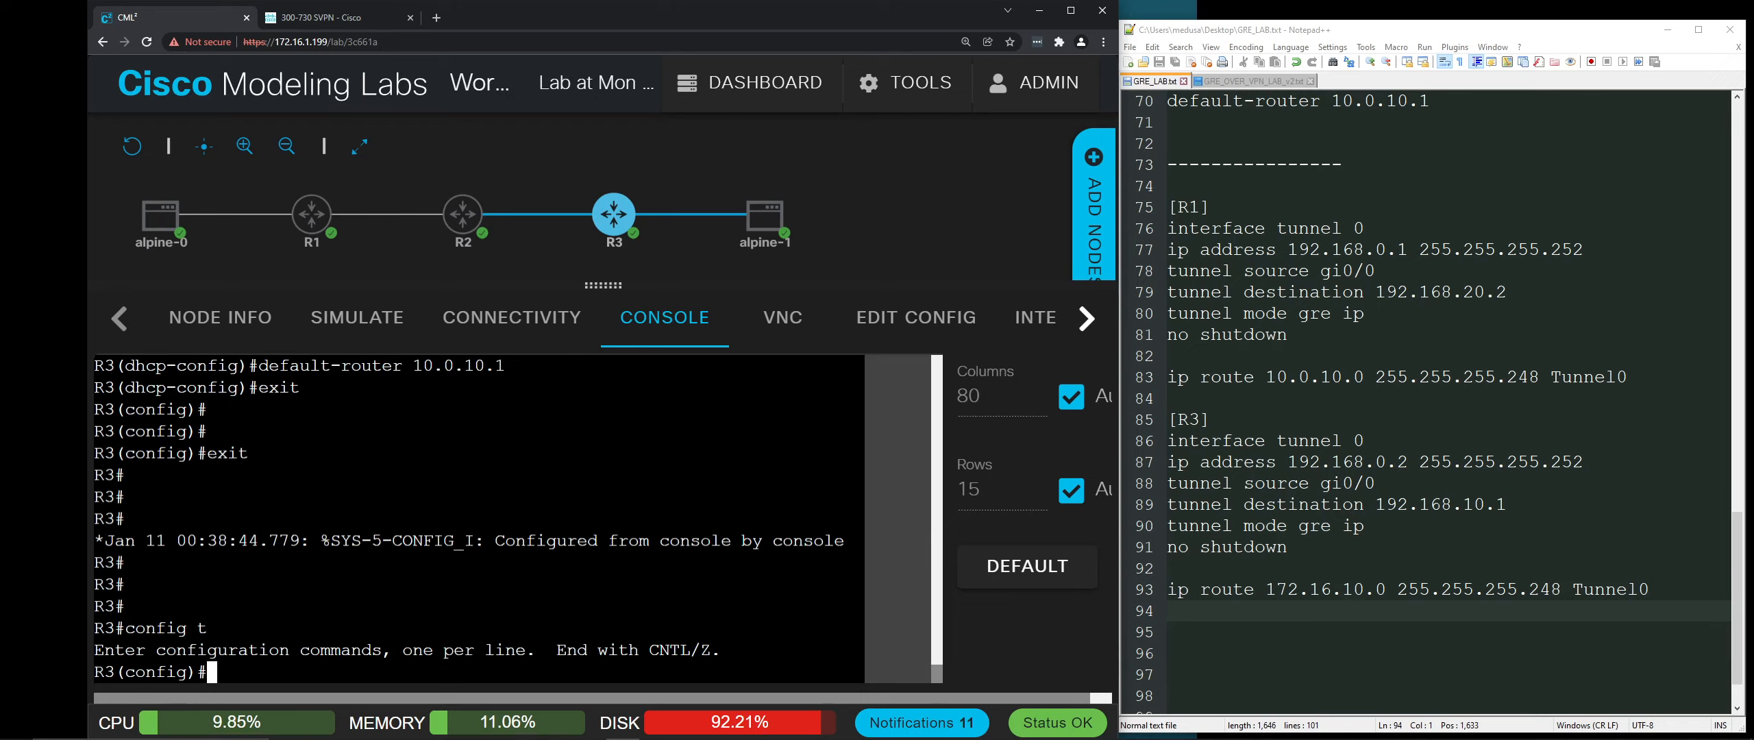
text(interface tu)
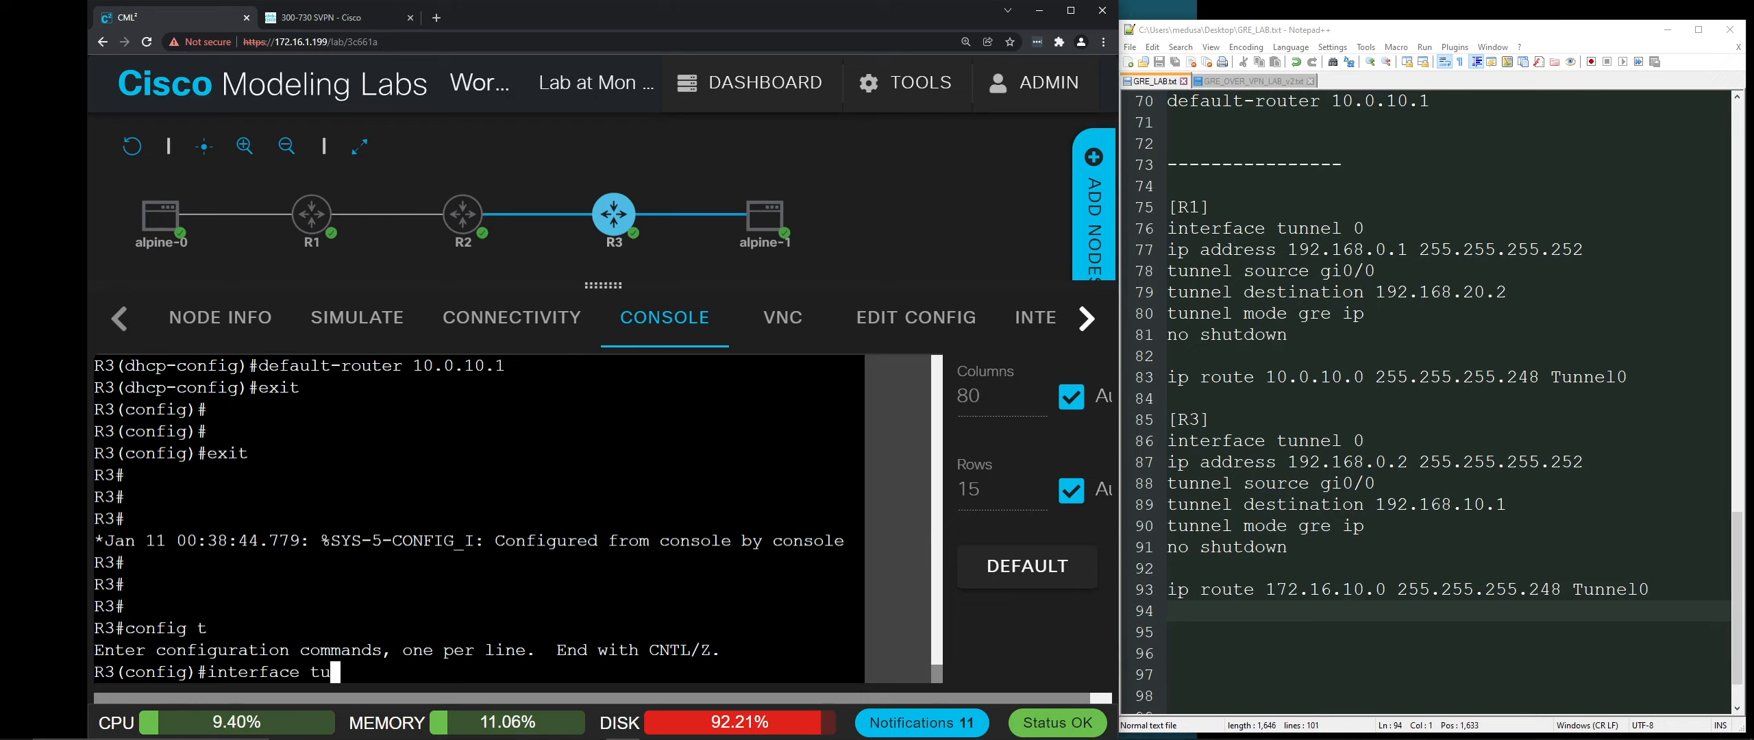
text(nnel 0)
key(Return)
text(ip)
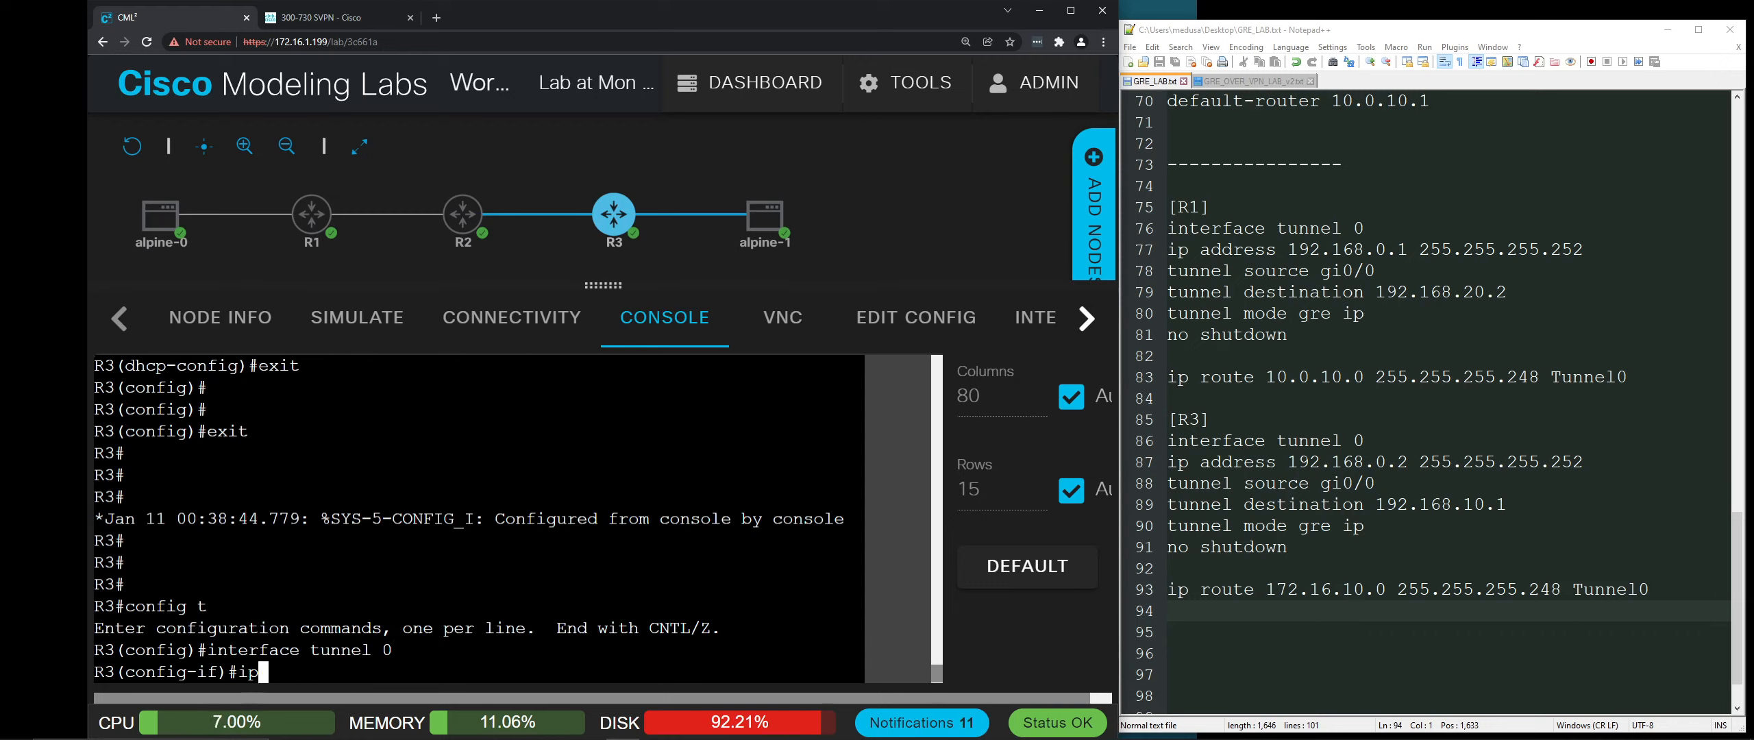
text( address 192.)
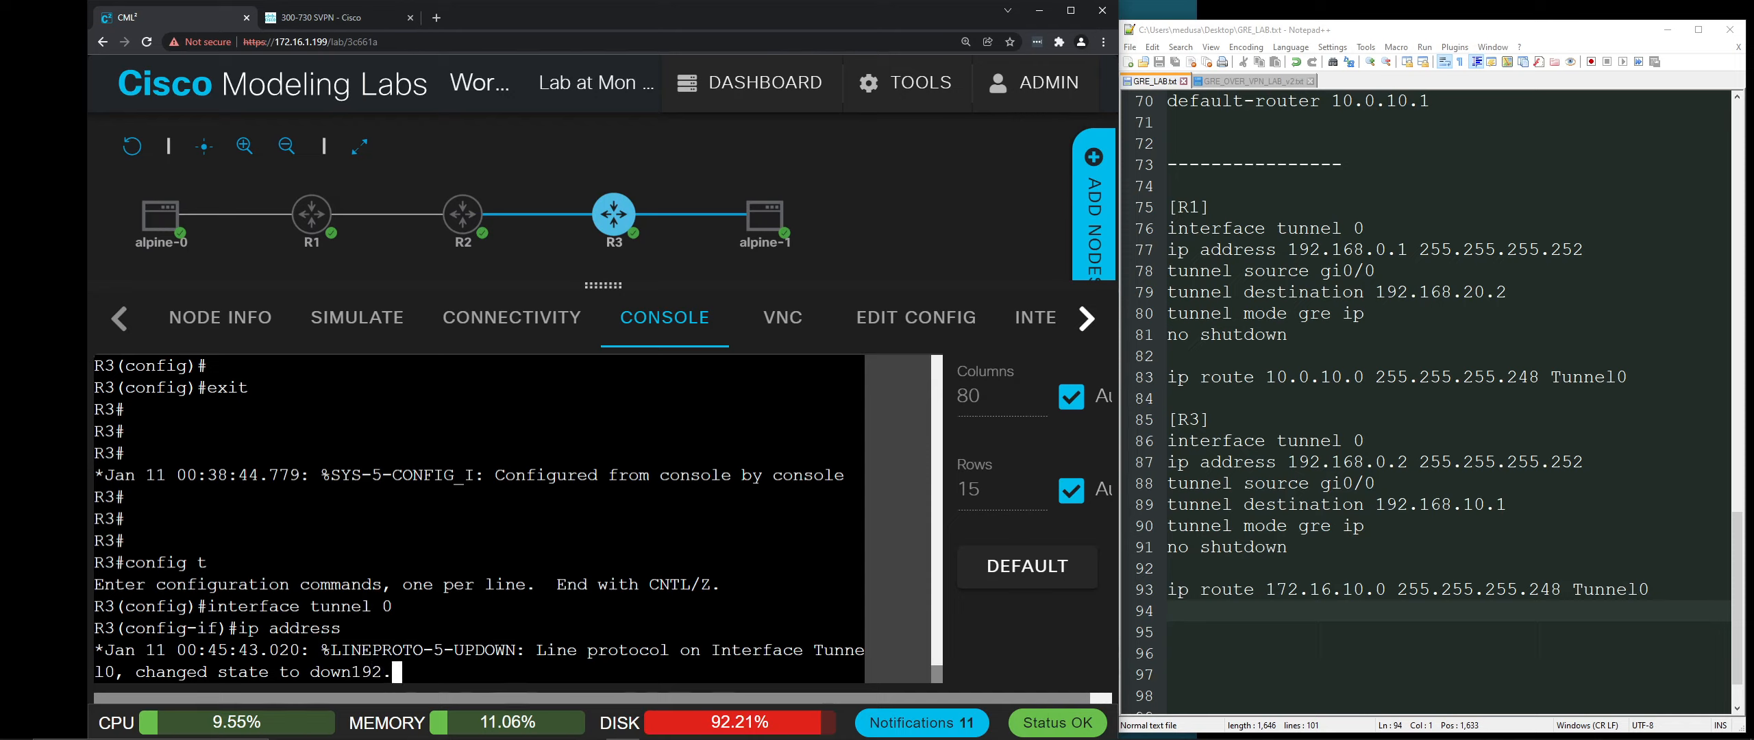
text(168.0.2 255.25)
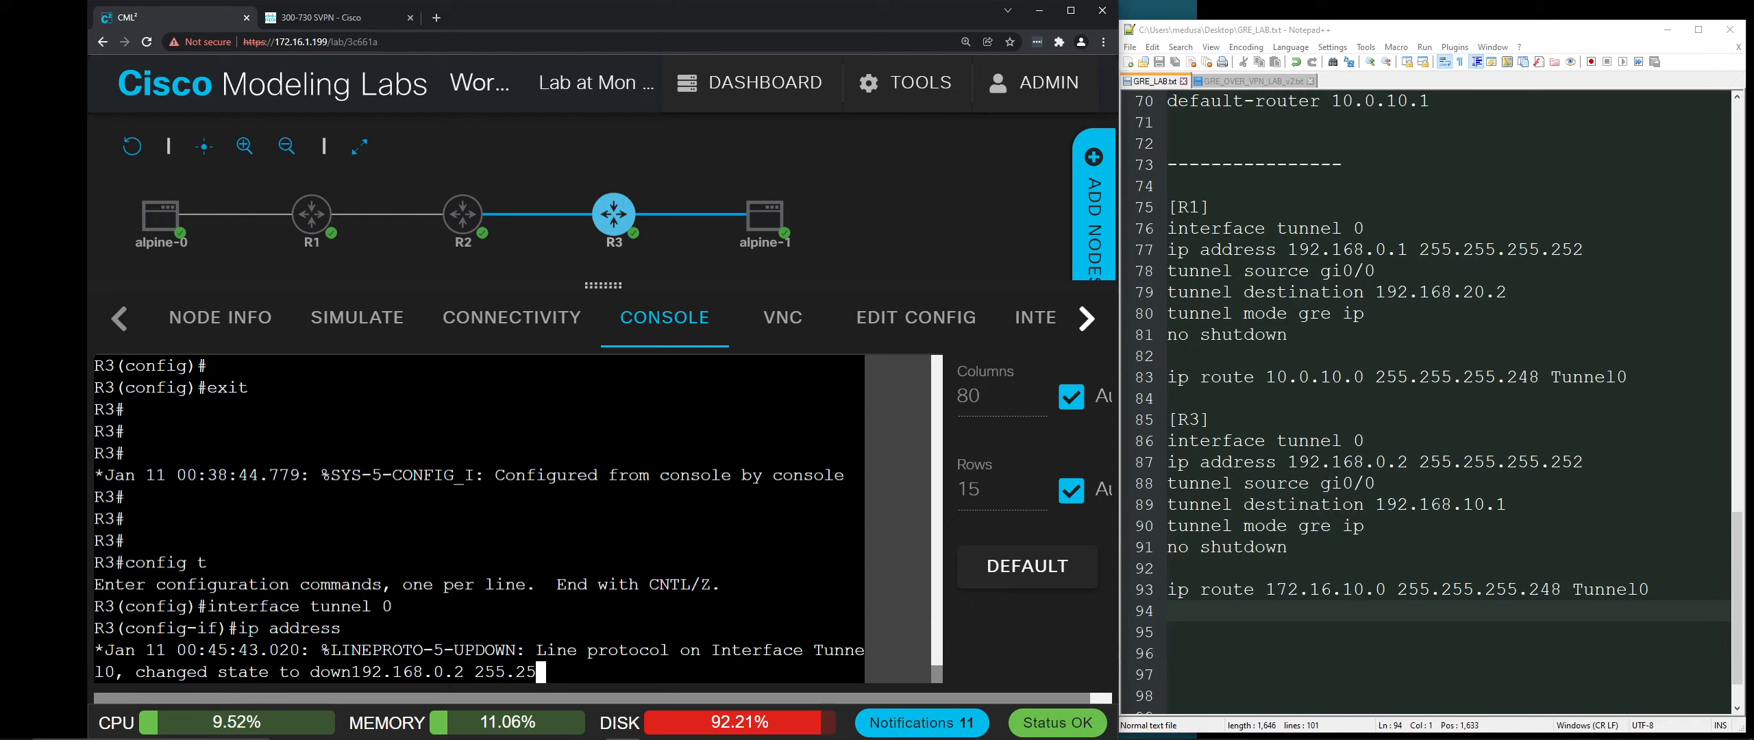
text(5.255.252)
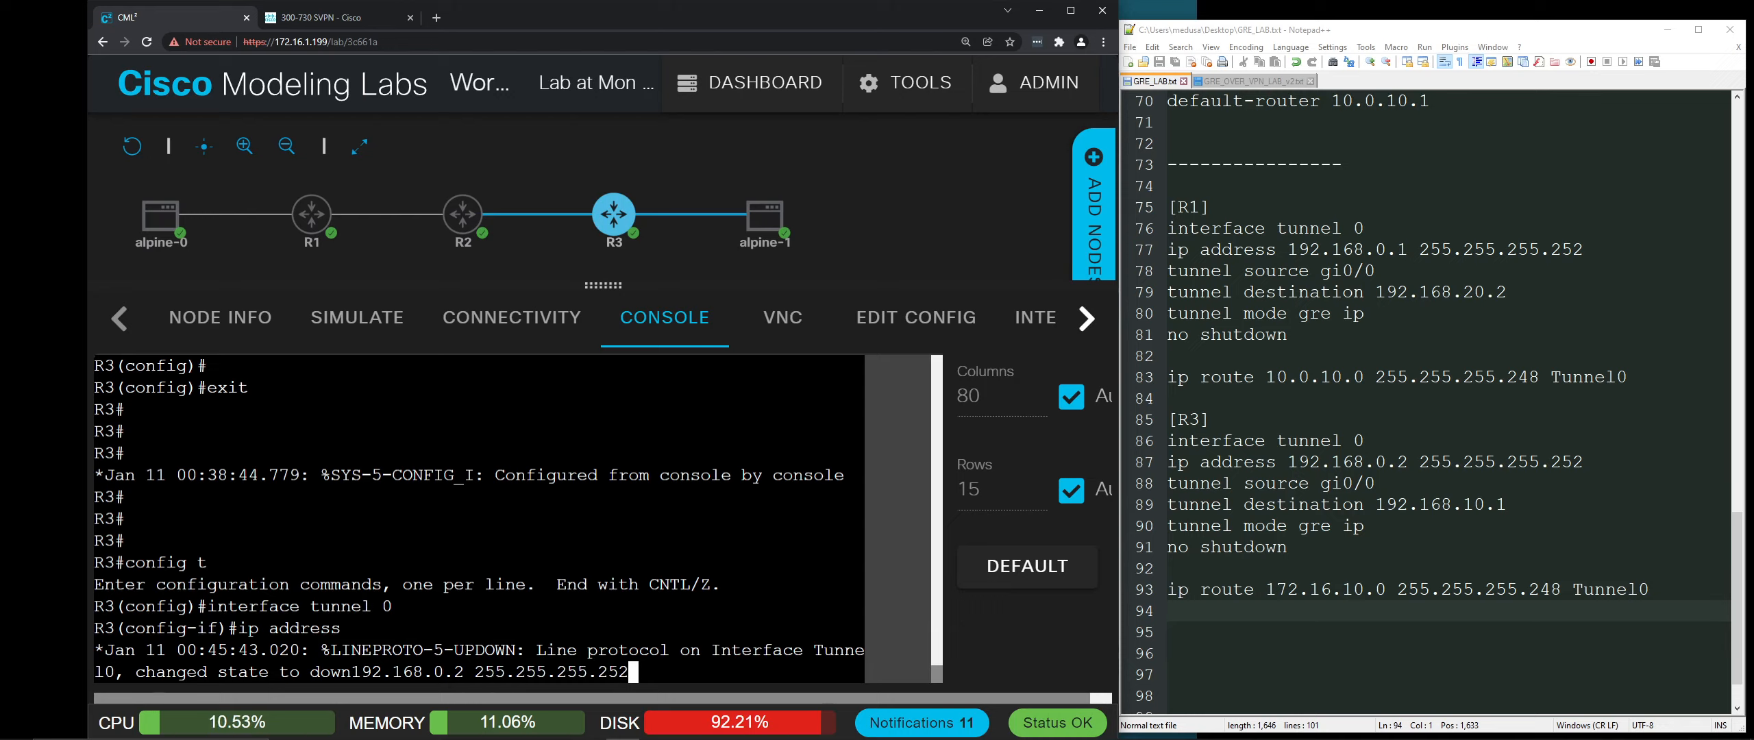
key(Return)
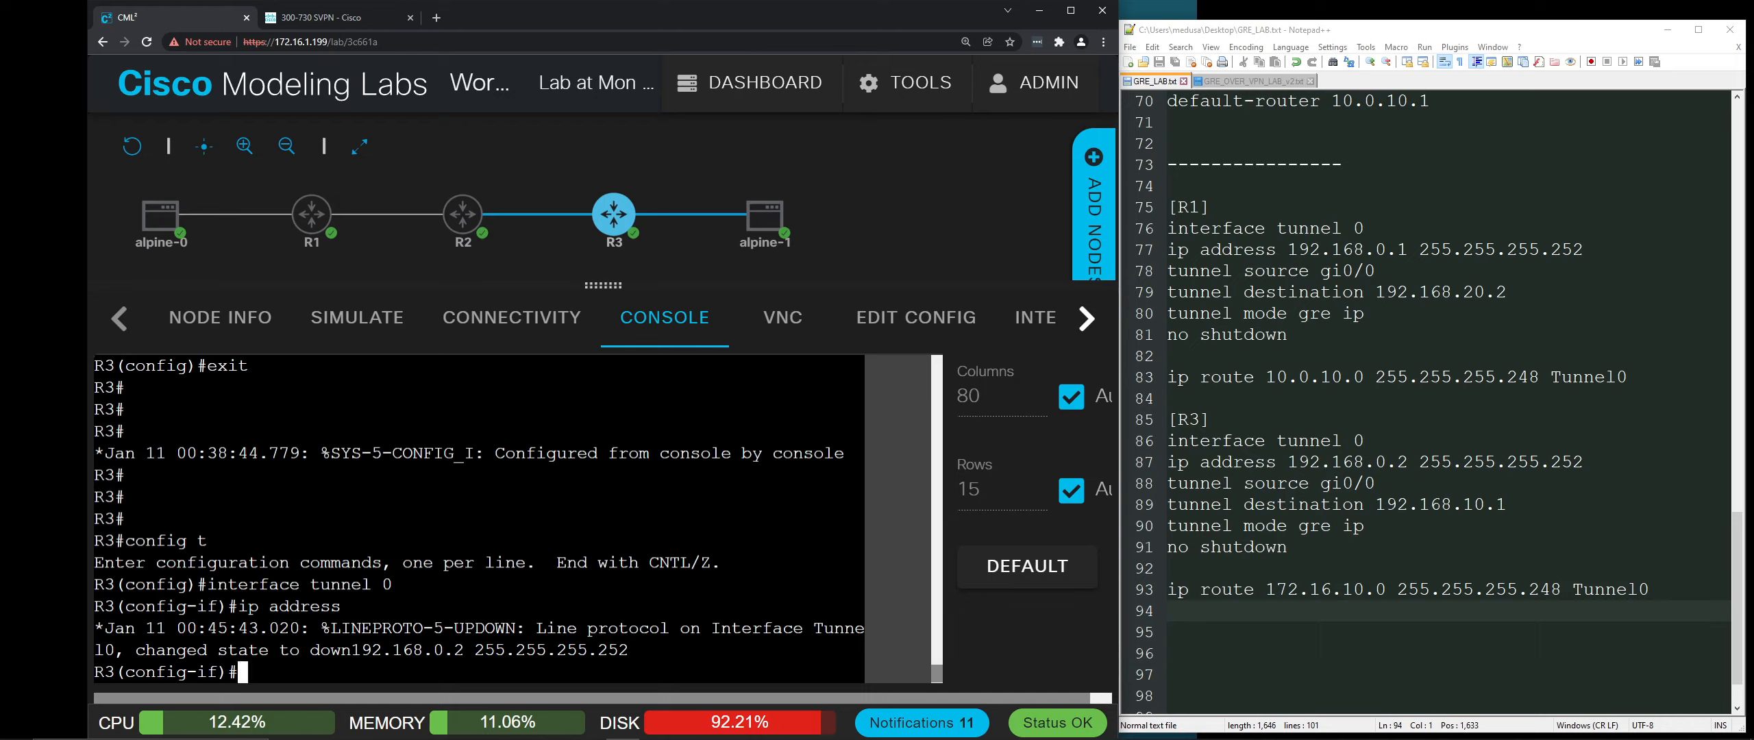
Step: Set R3 Tunnel0's source to gi0/0 and its destination to 192.168.10.1
text(tune)
key(BackSpace)
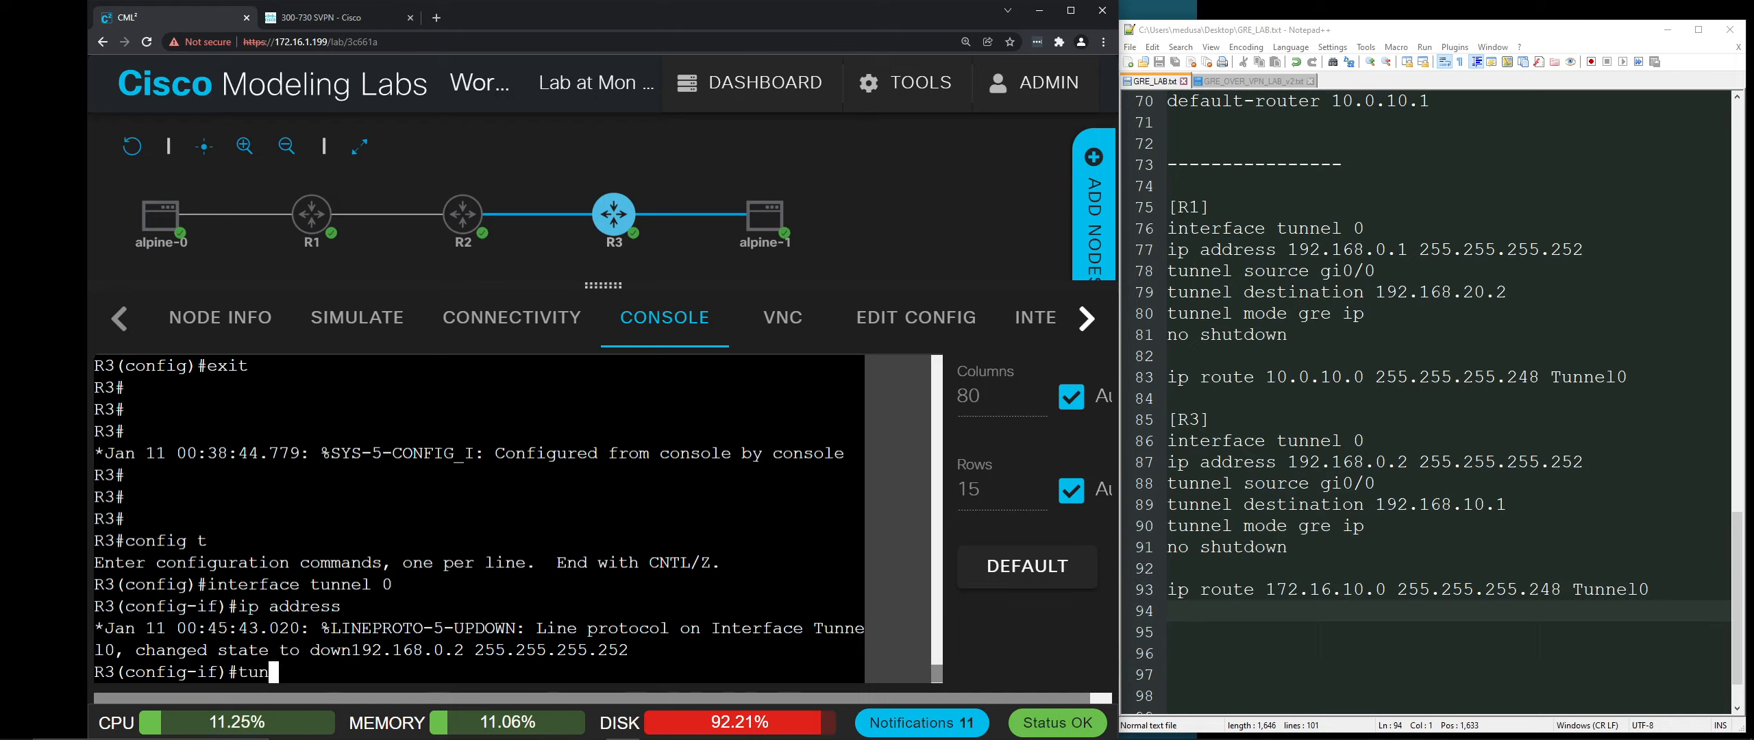
text(nel source)
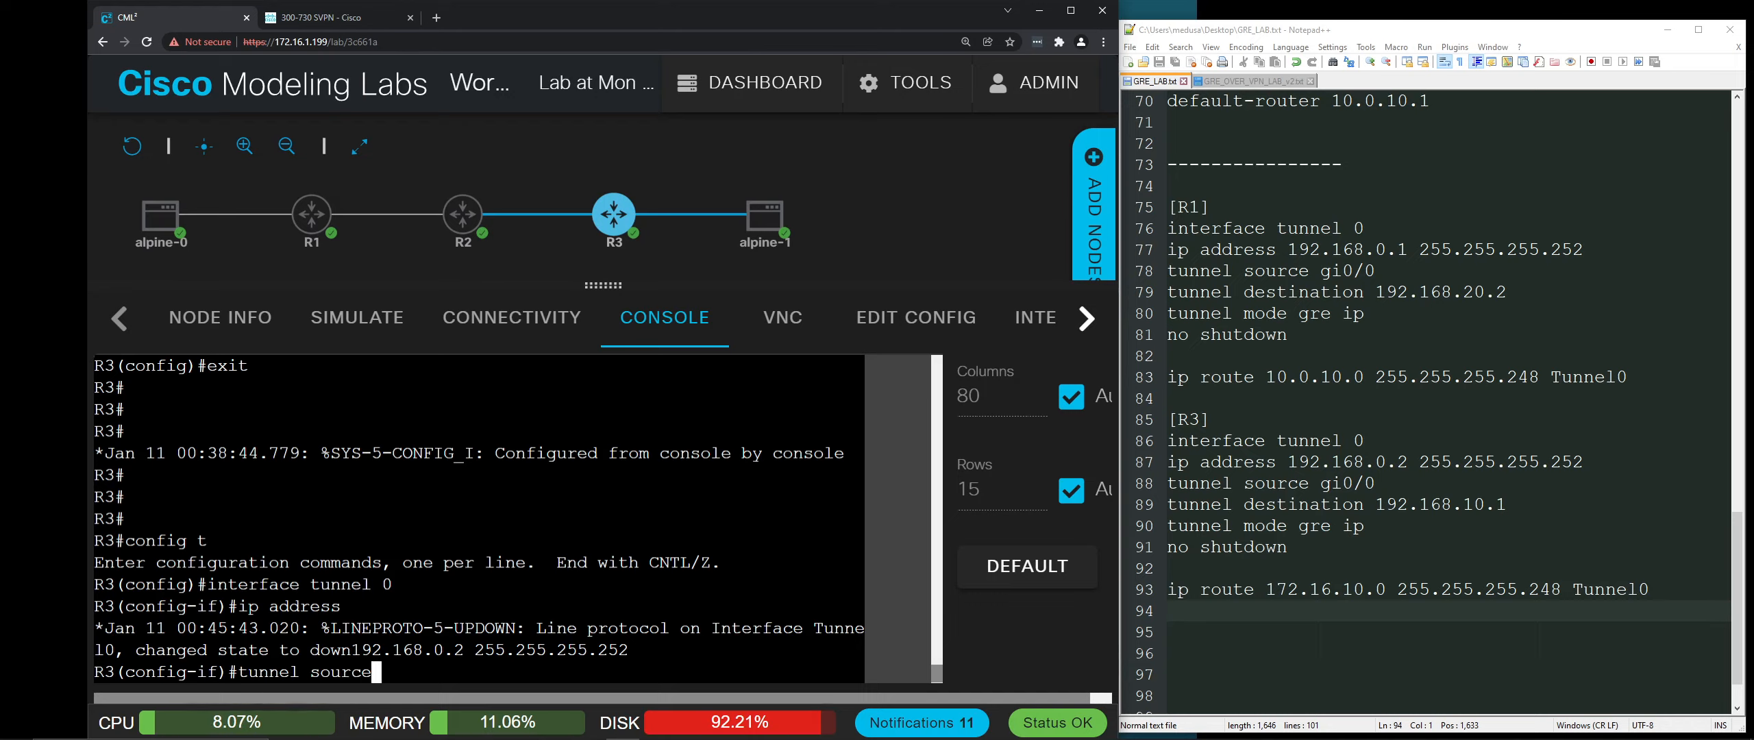
mouse_move(601, 219)
text(gi0)
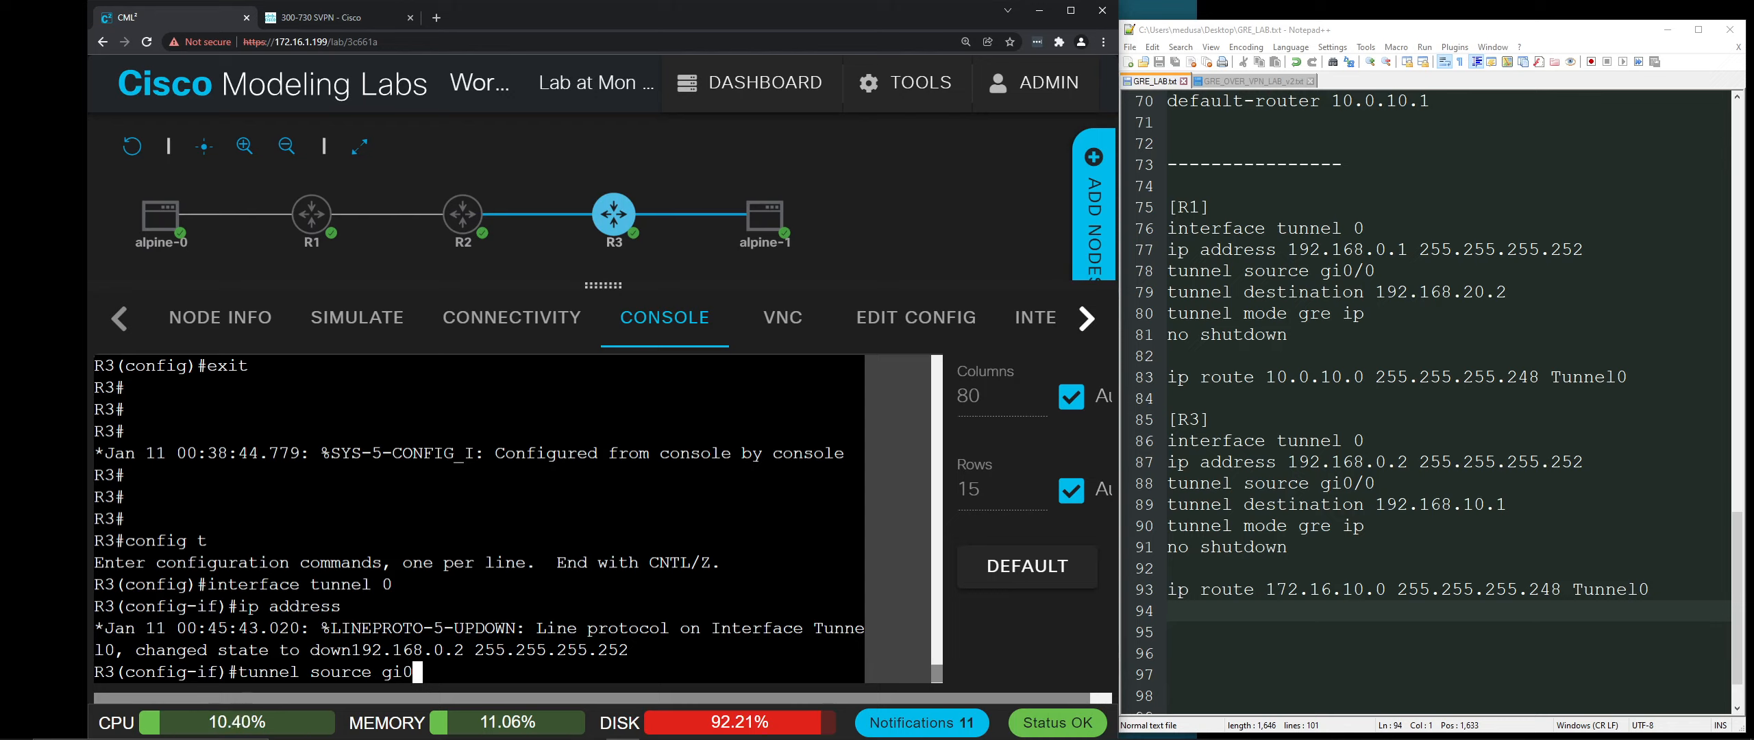
text(/0)
key(Return)
text(tunnel d)
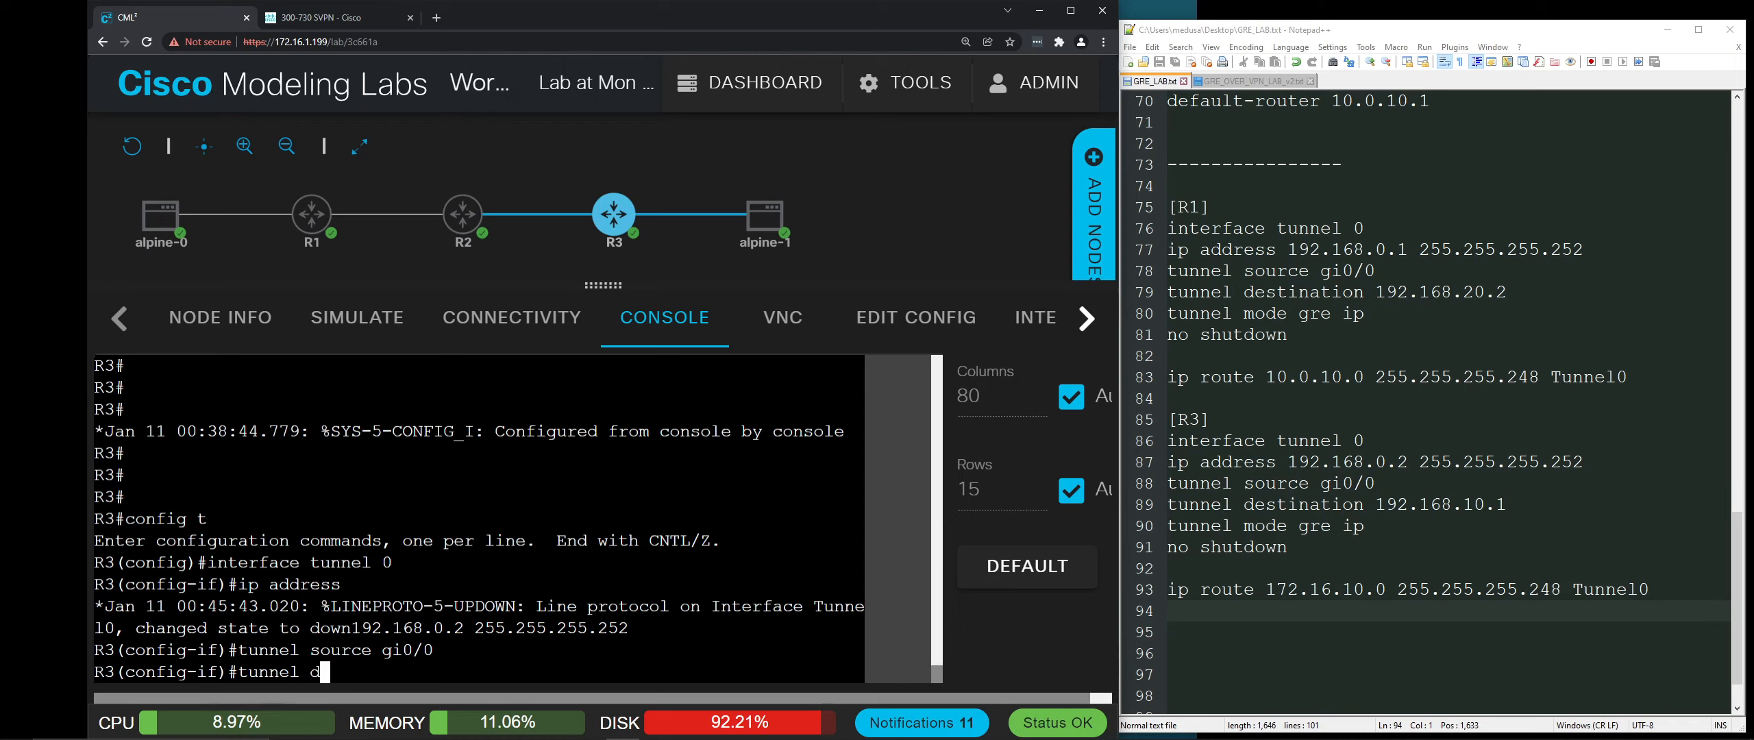
text(es)
key(Tab)
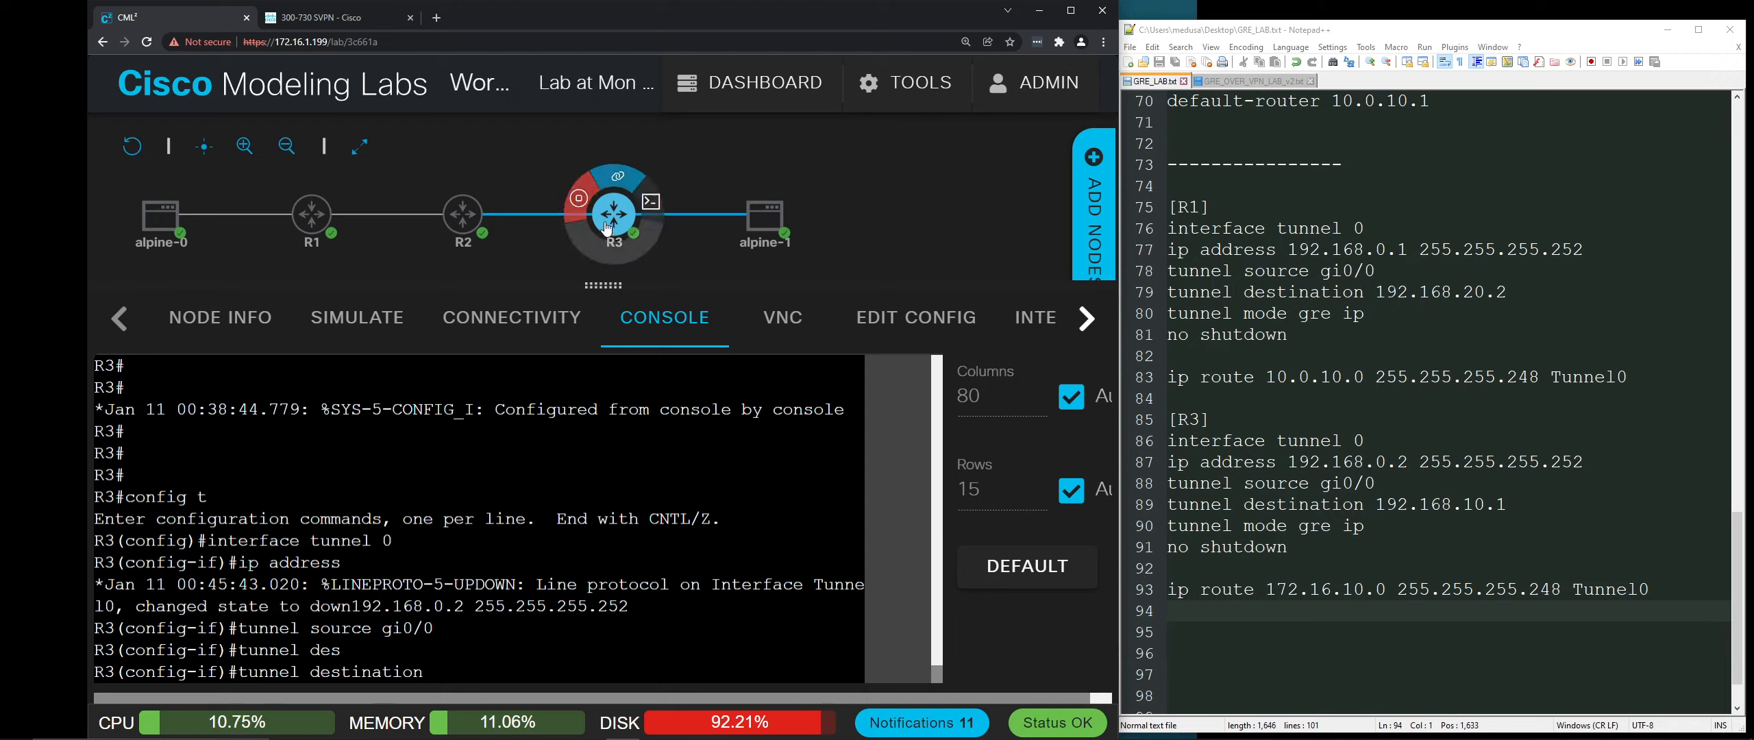
mouse_move(329, 219)
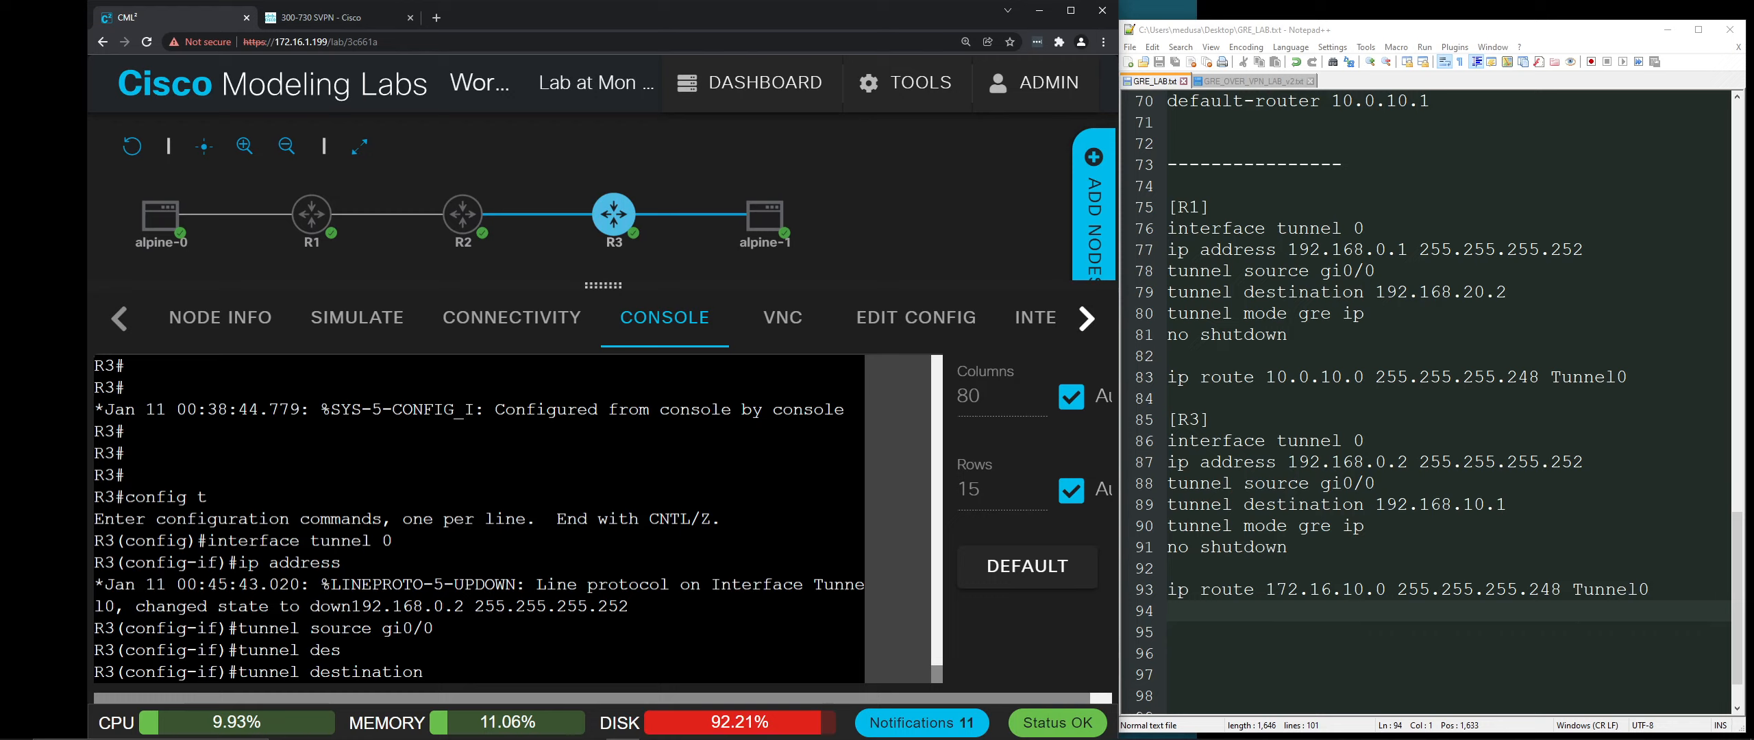
text(192.168.10.1)
key(Return)
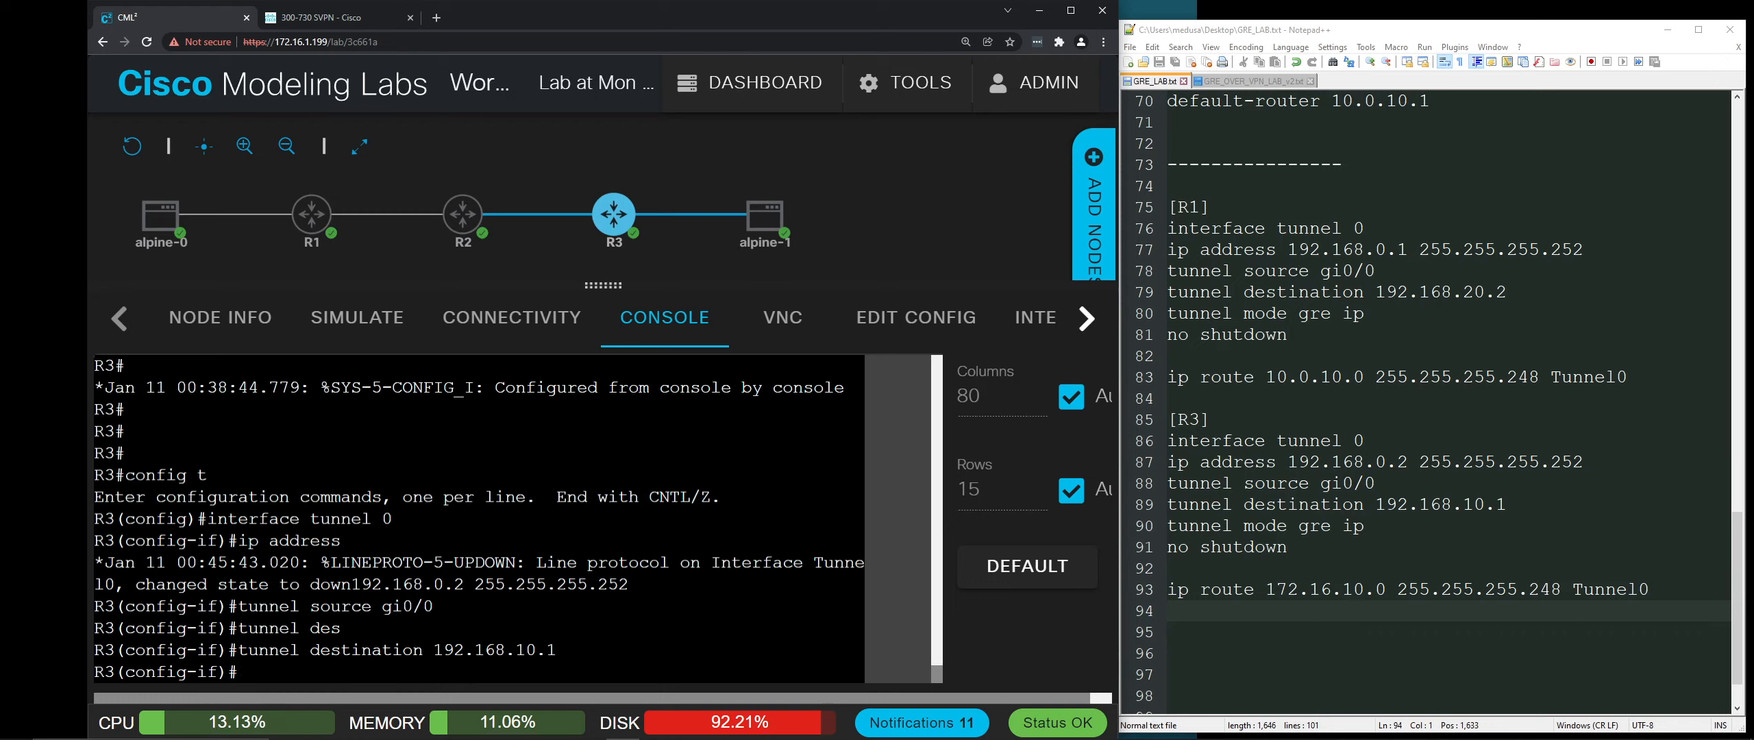
Step: Set tunnel mode gre ip, enable Tunnel0 with no shut, and exit interface mode
text(tunnel mode )
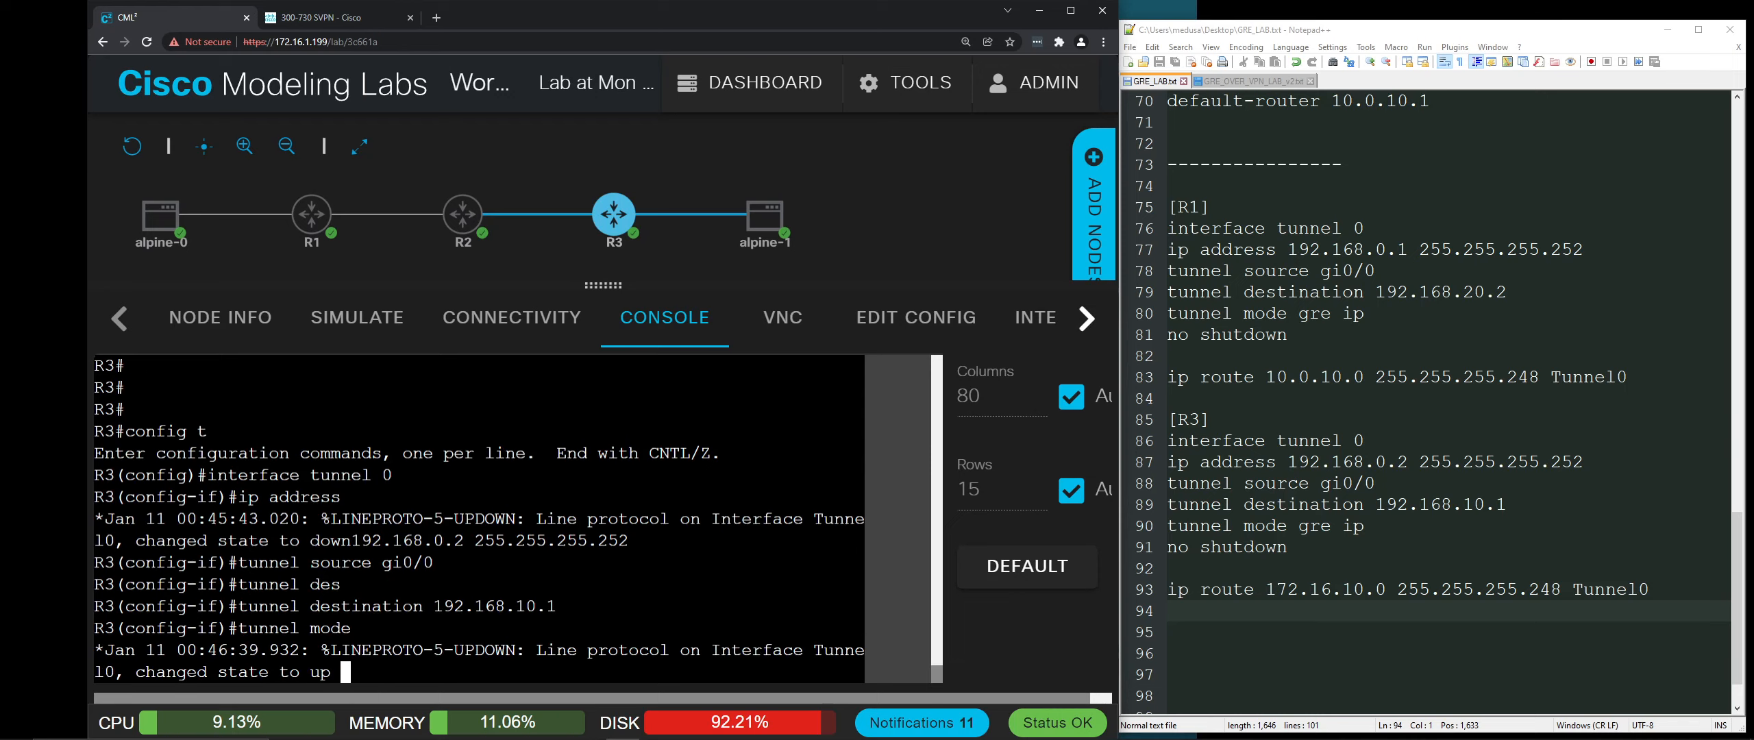
text(gre ip)
key(Return)
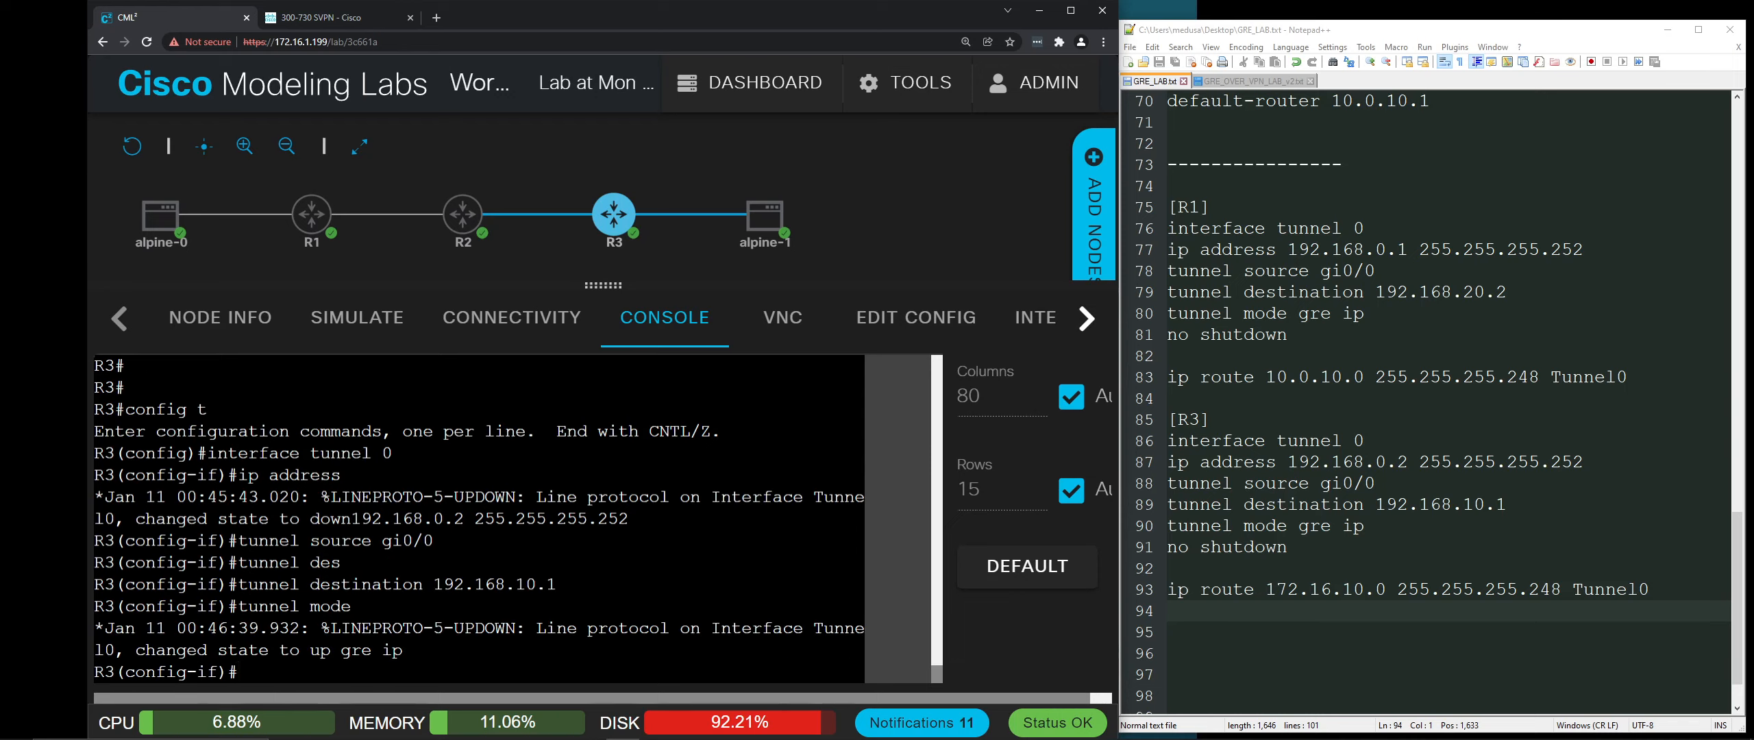
text(no shut)
key(Return)
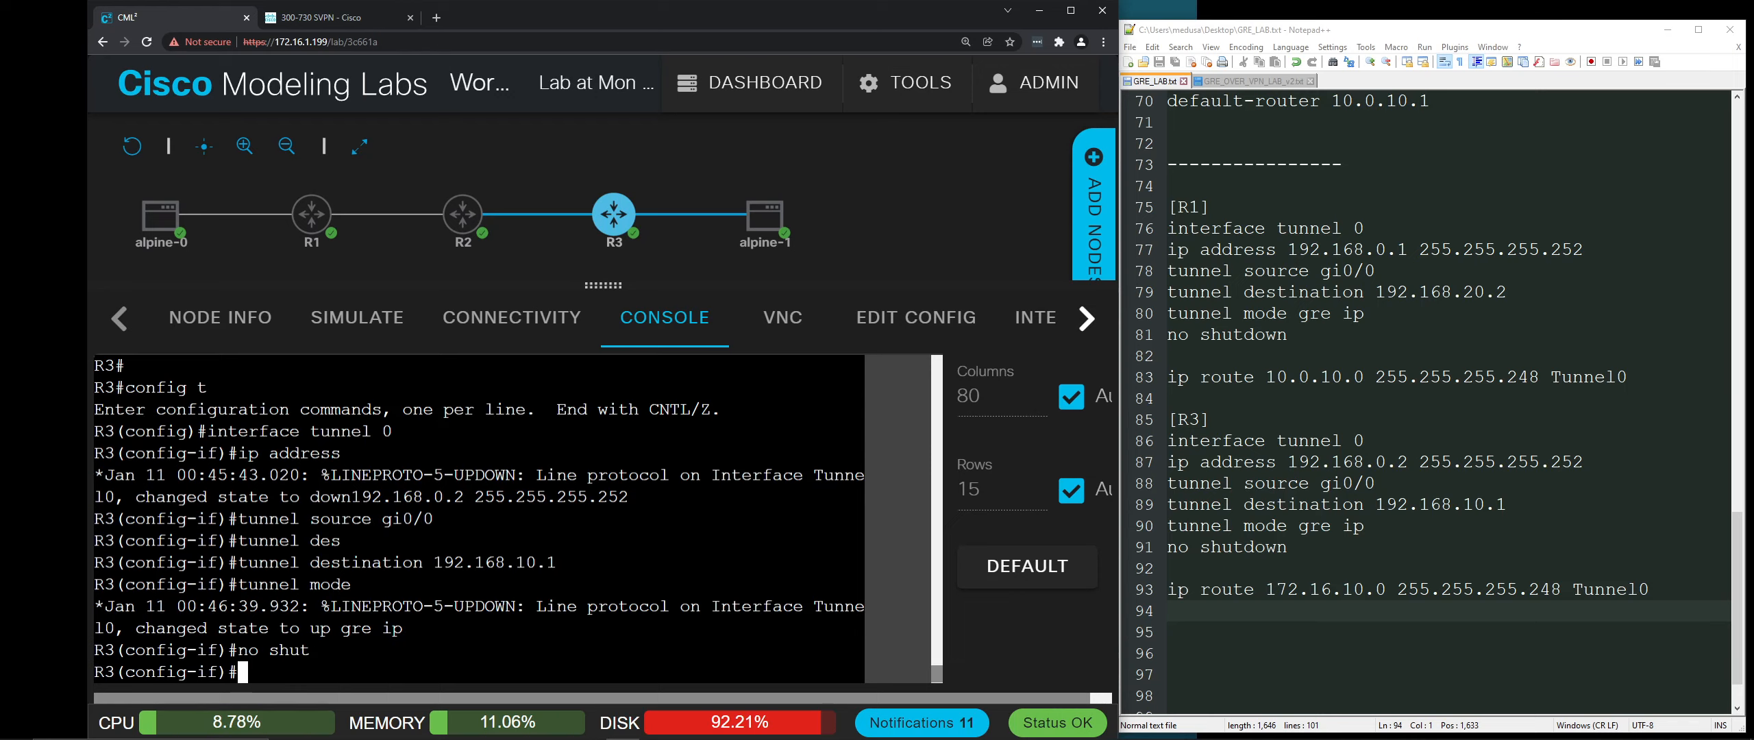
key(Return)
key(Return)
text(exit)
key(Return)
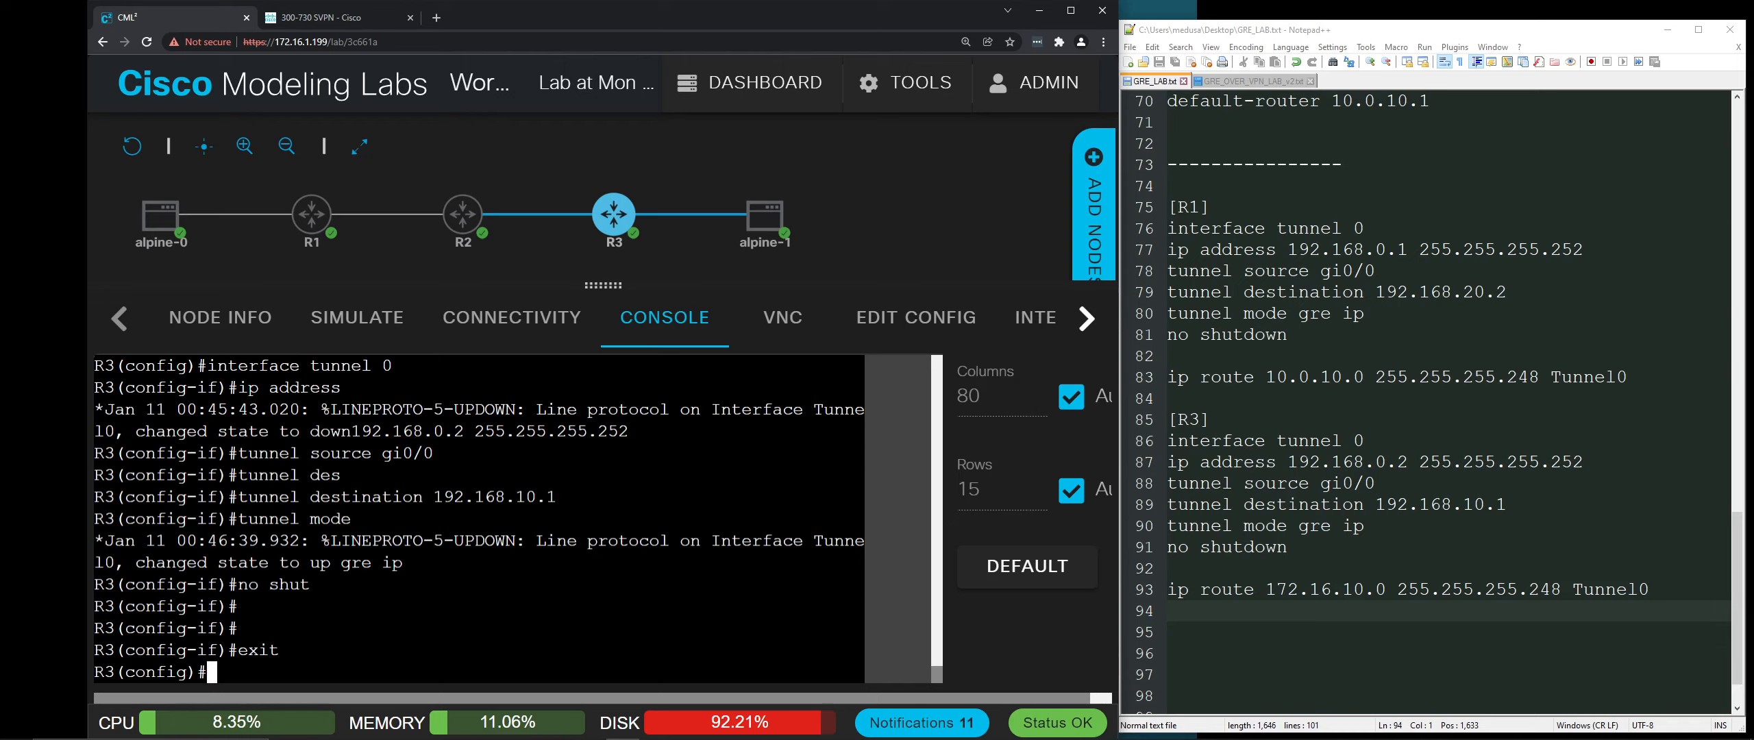
Step: Add R3's static route 172.16.10.0 255.255.255.248 via tunnel 0, then zoom the page out
mouse_move(765, 230)
mouse_move(160, 221)
text(ip route 172.16.10.)
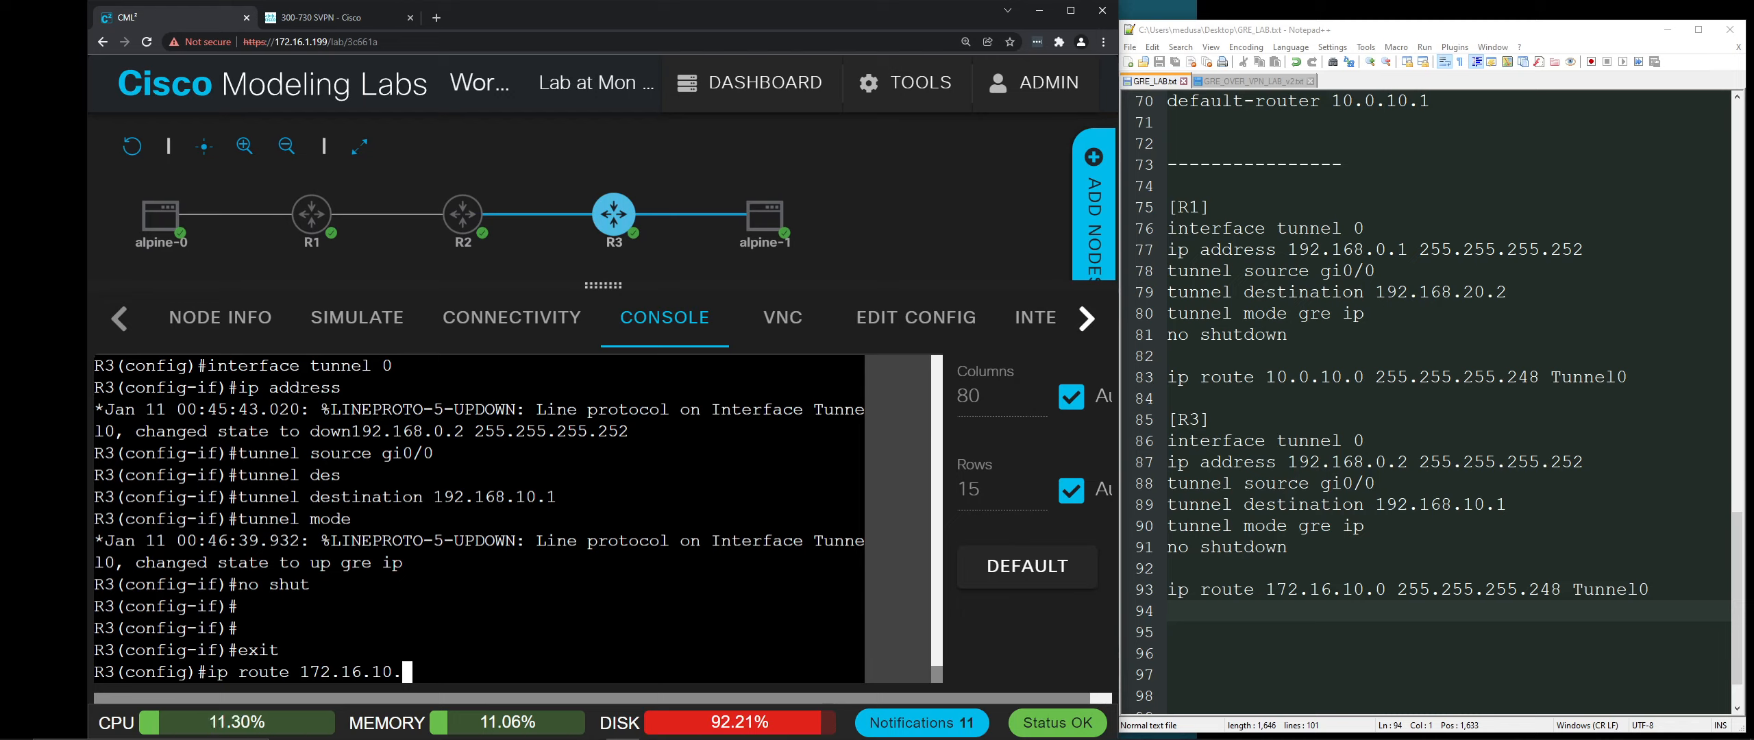
text(0 255)
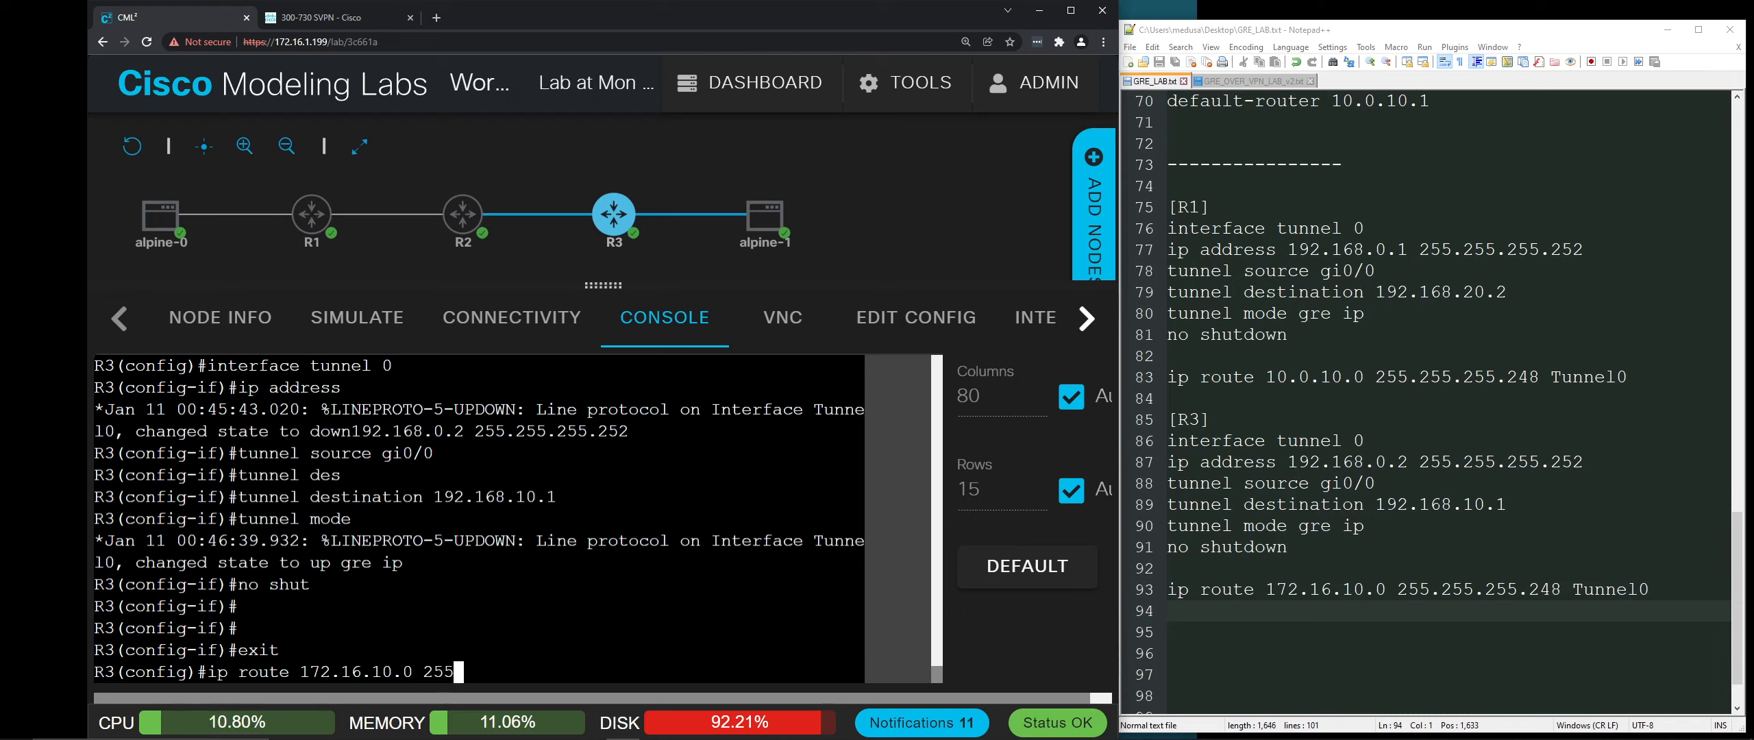
text(.255.255.248)
key(Return)
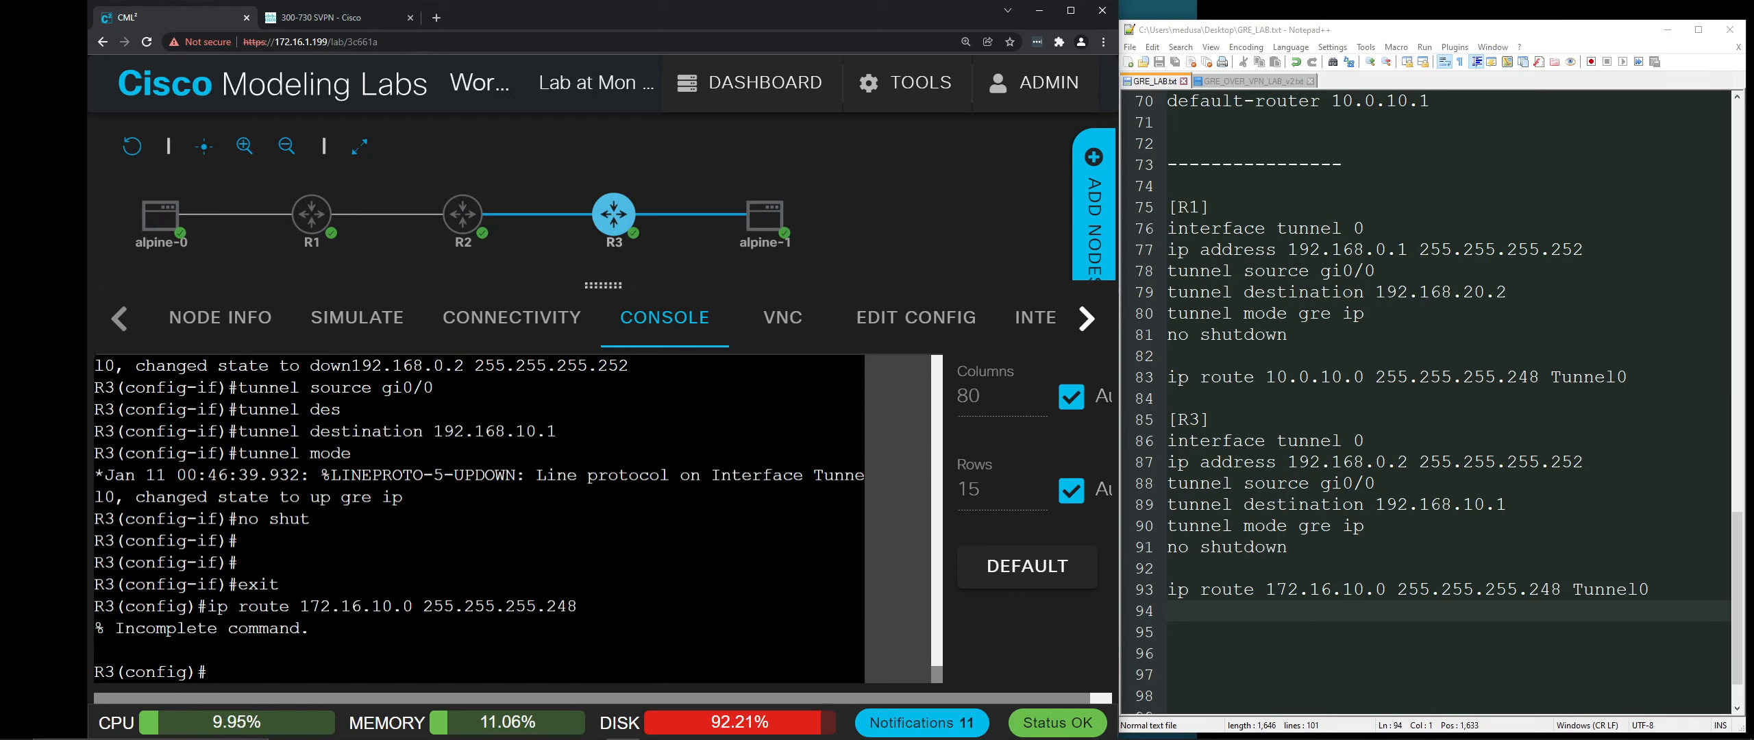
key(Up)
text(tunnel 0)
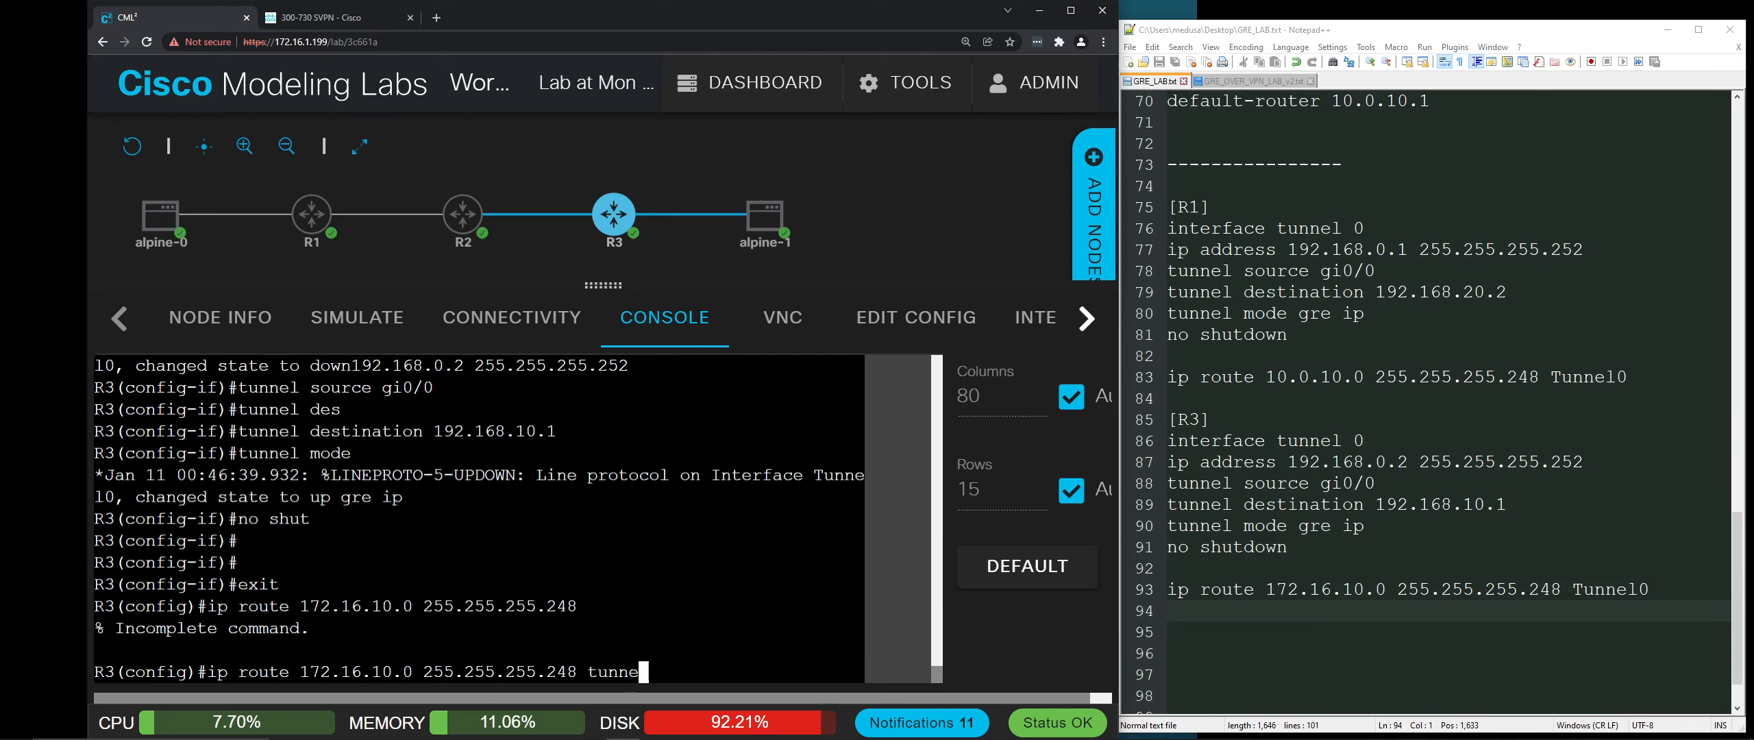
key(Return)
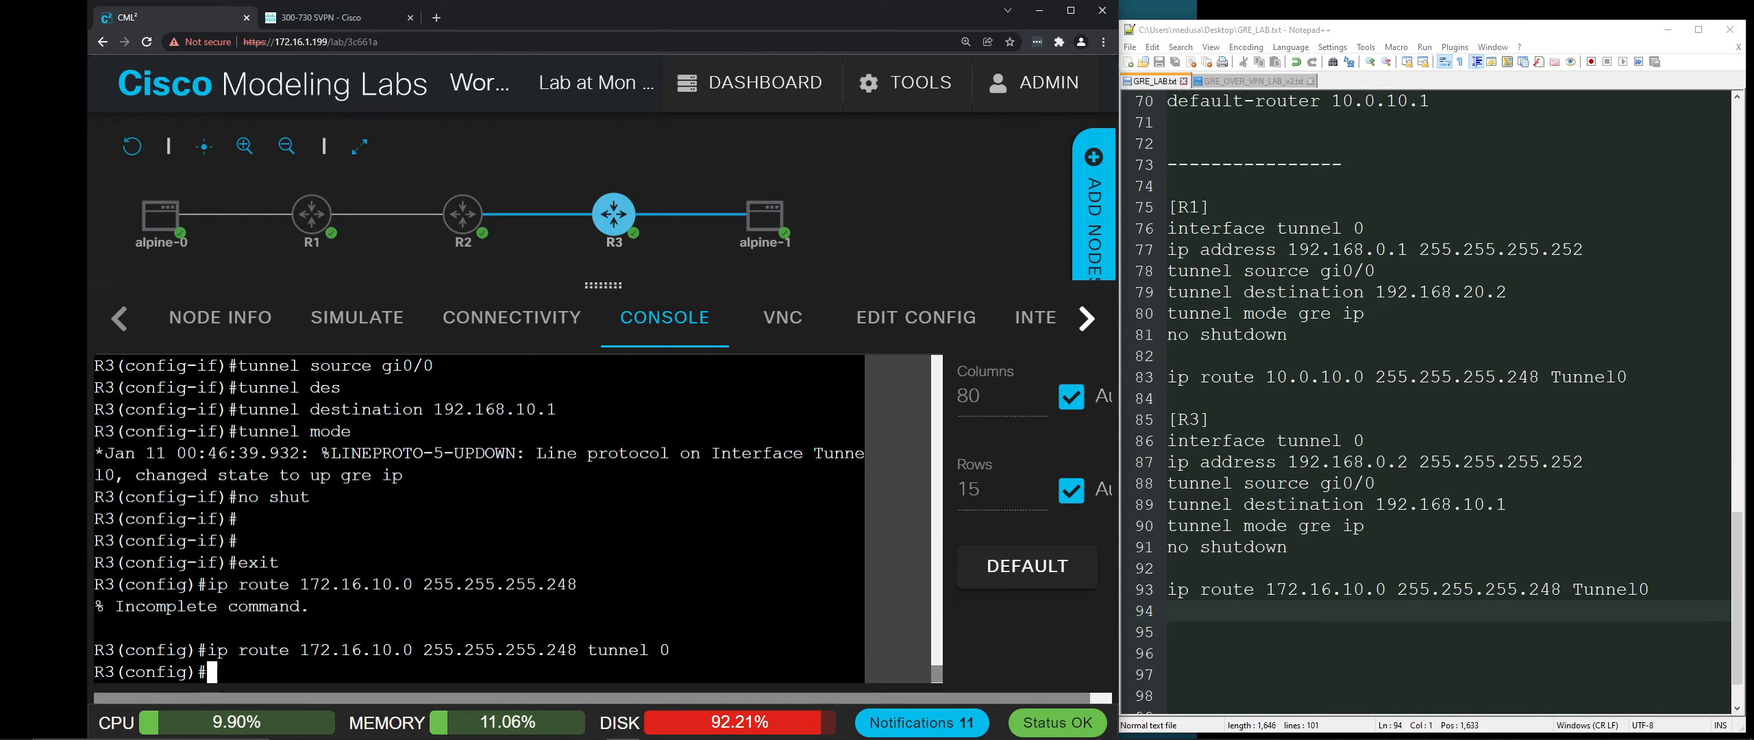
key(ctrl+minus)
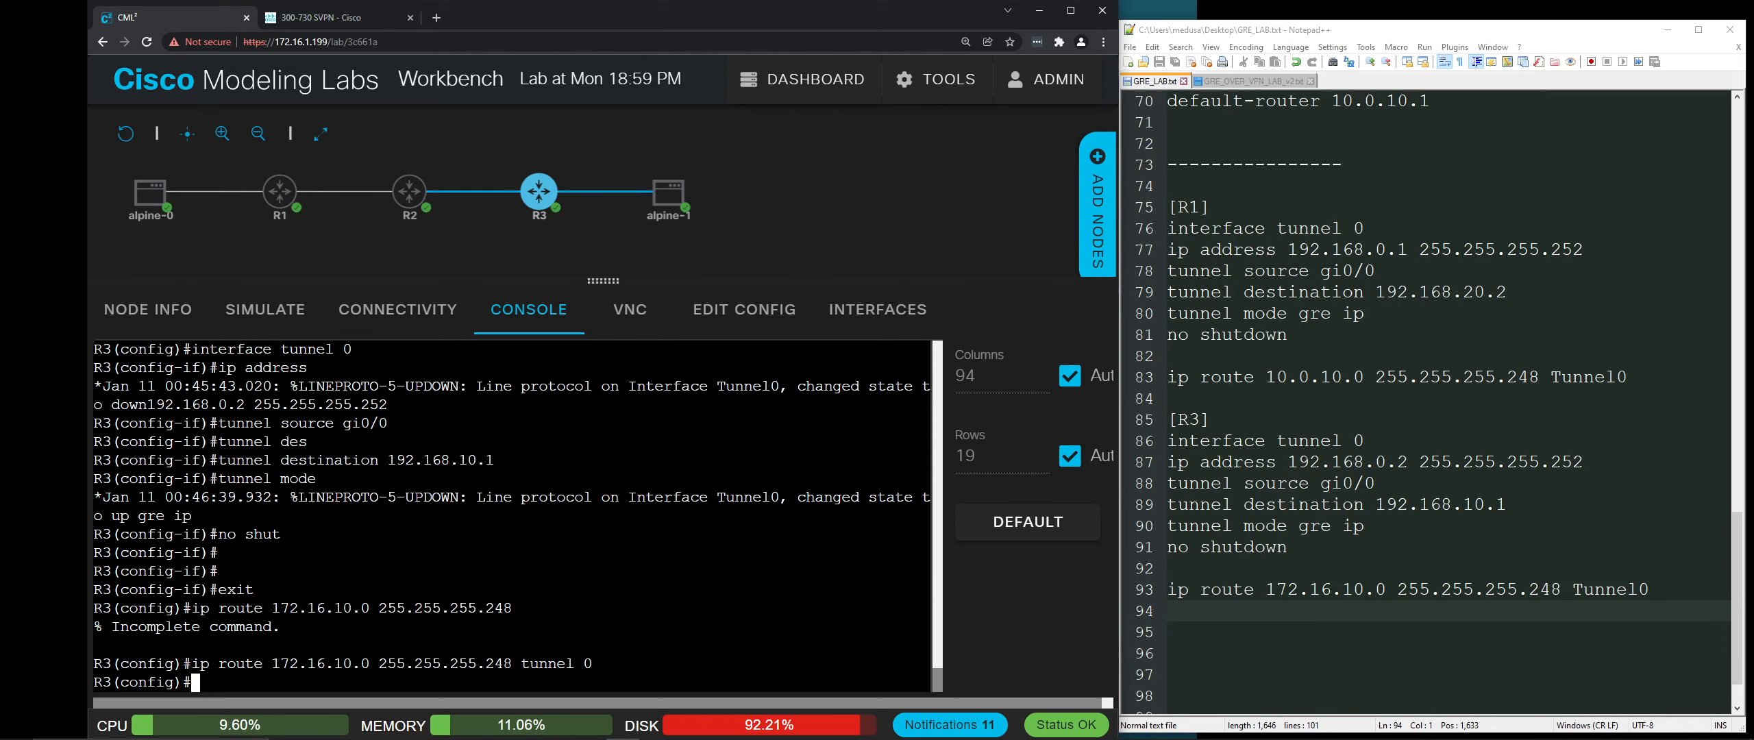
Step: Verify R3's routing table shows 172.16.10.0/29 static via Tunnel0, then exit configuration mode
text(do sho ip rou)
key(Return)
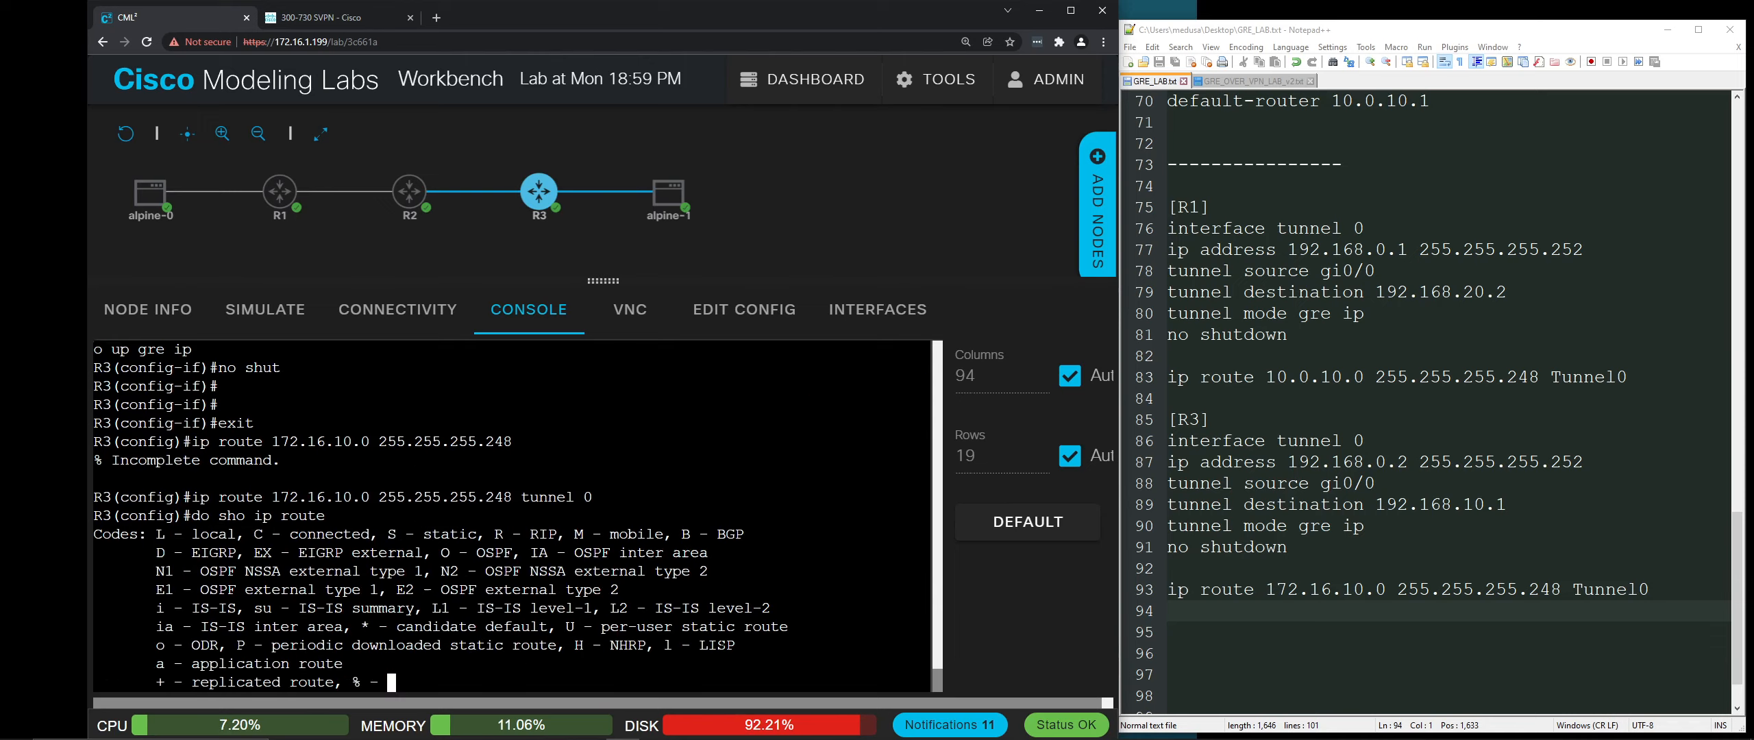
key(space)
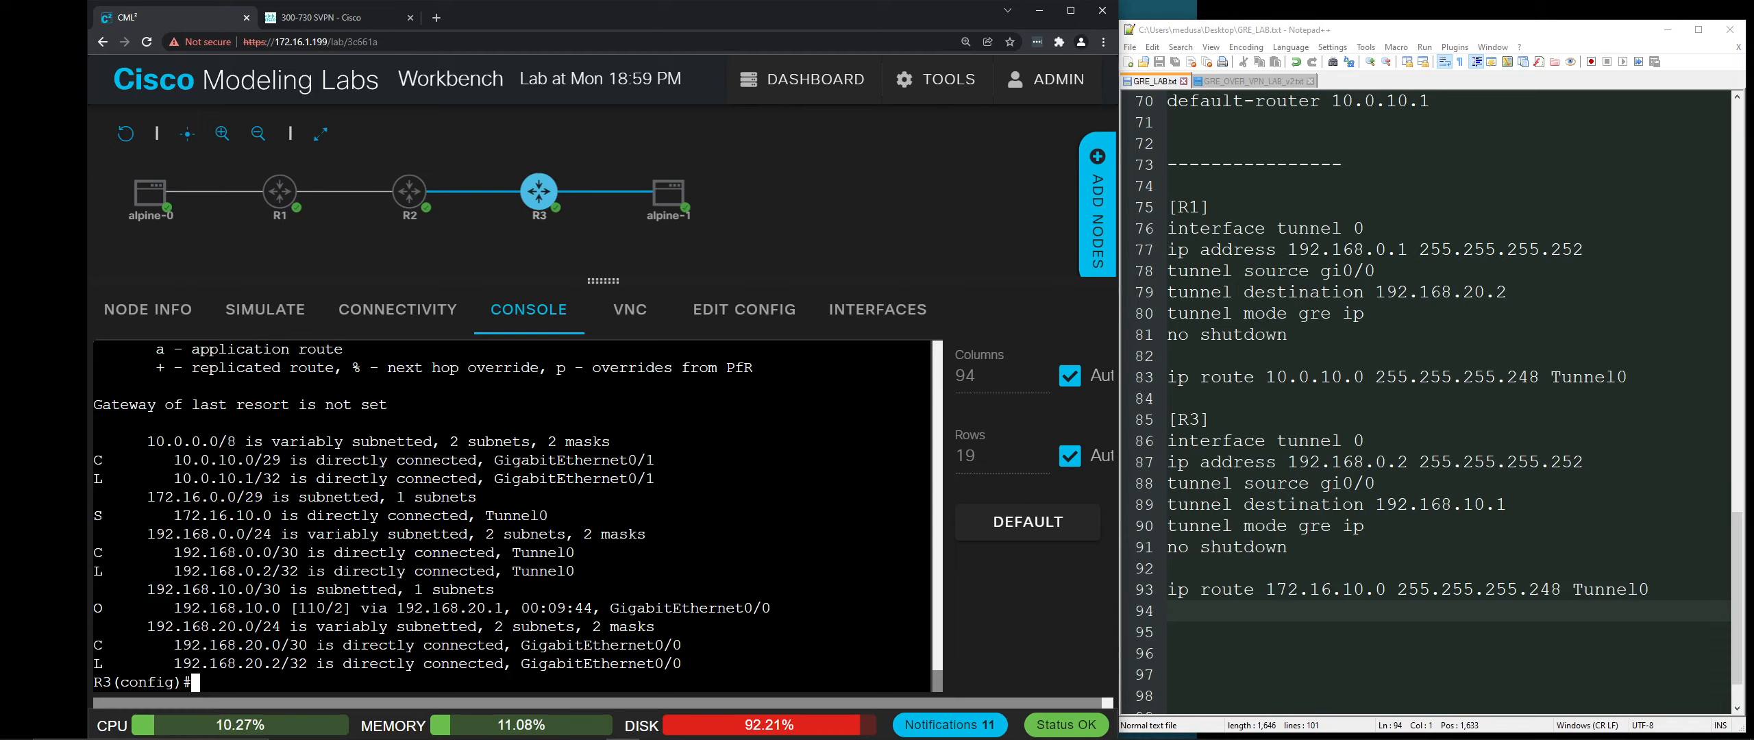
drag(147, 496, 263, 497)
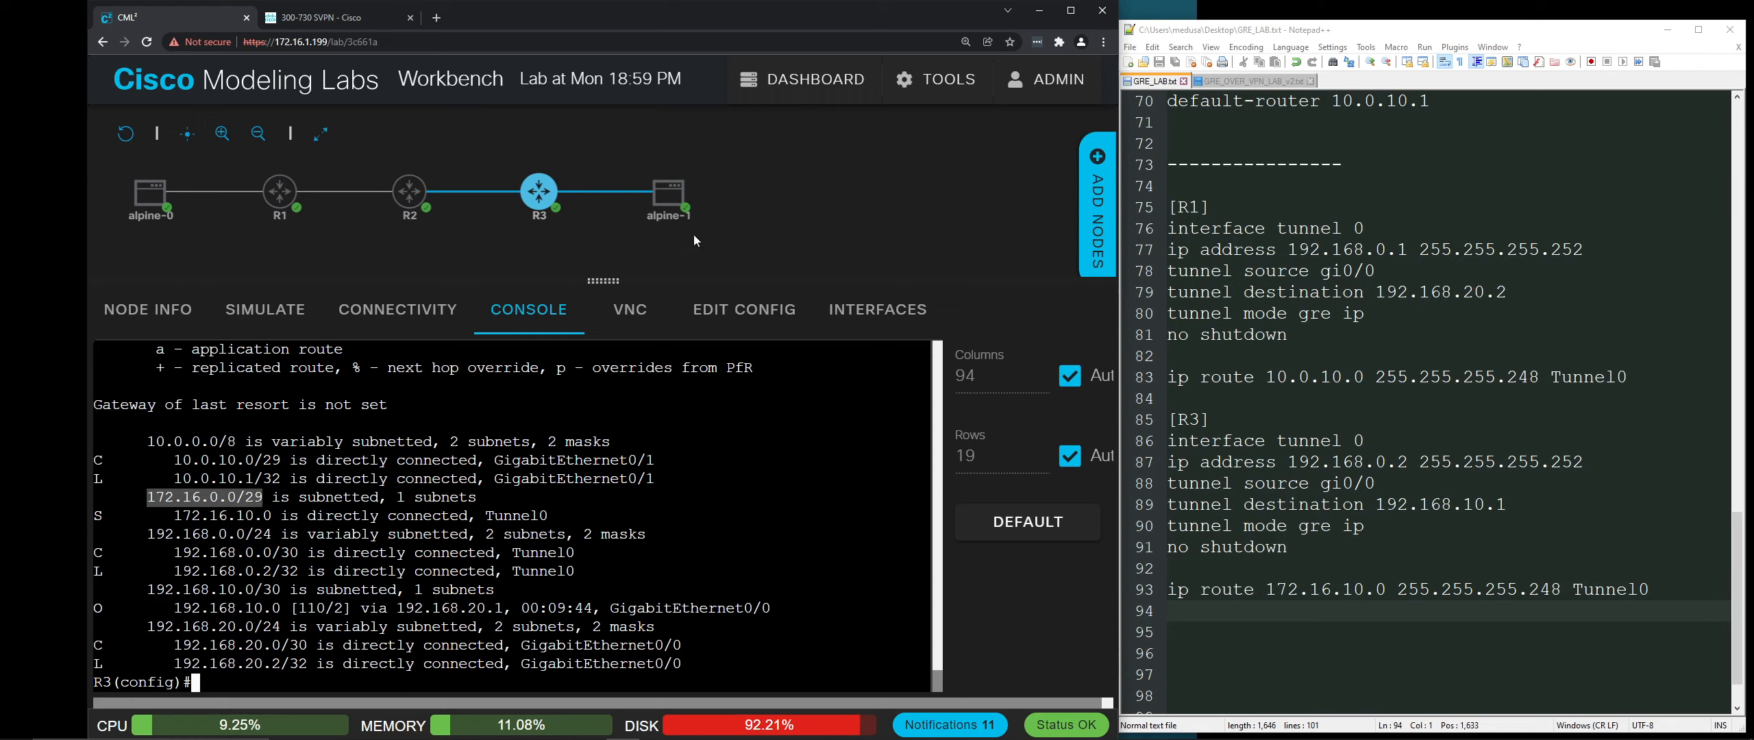
mouse_move(657, 195)
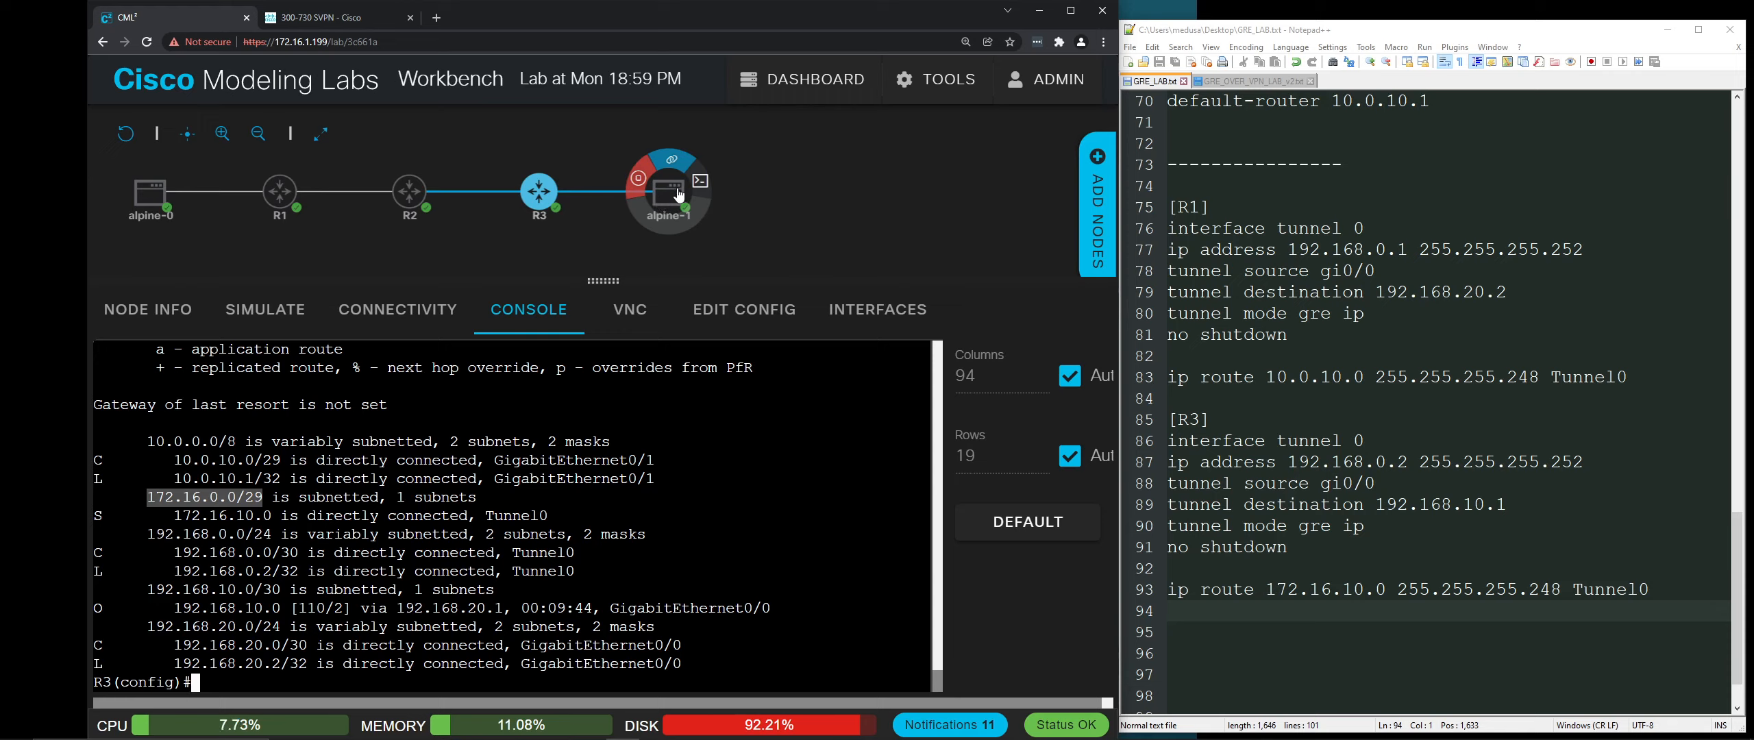
mouse_move(148, 200)
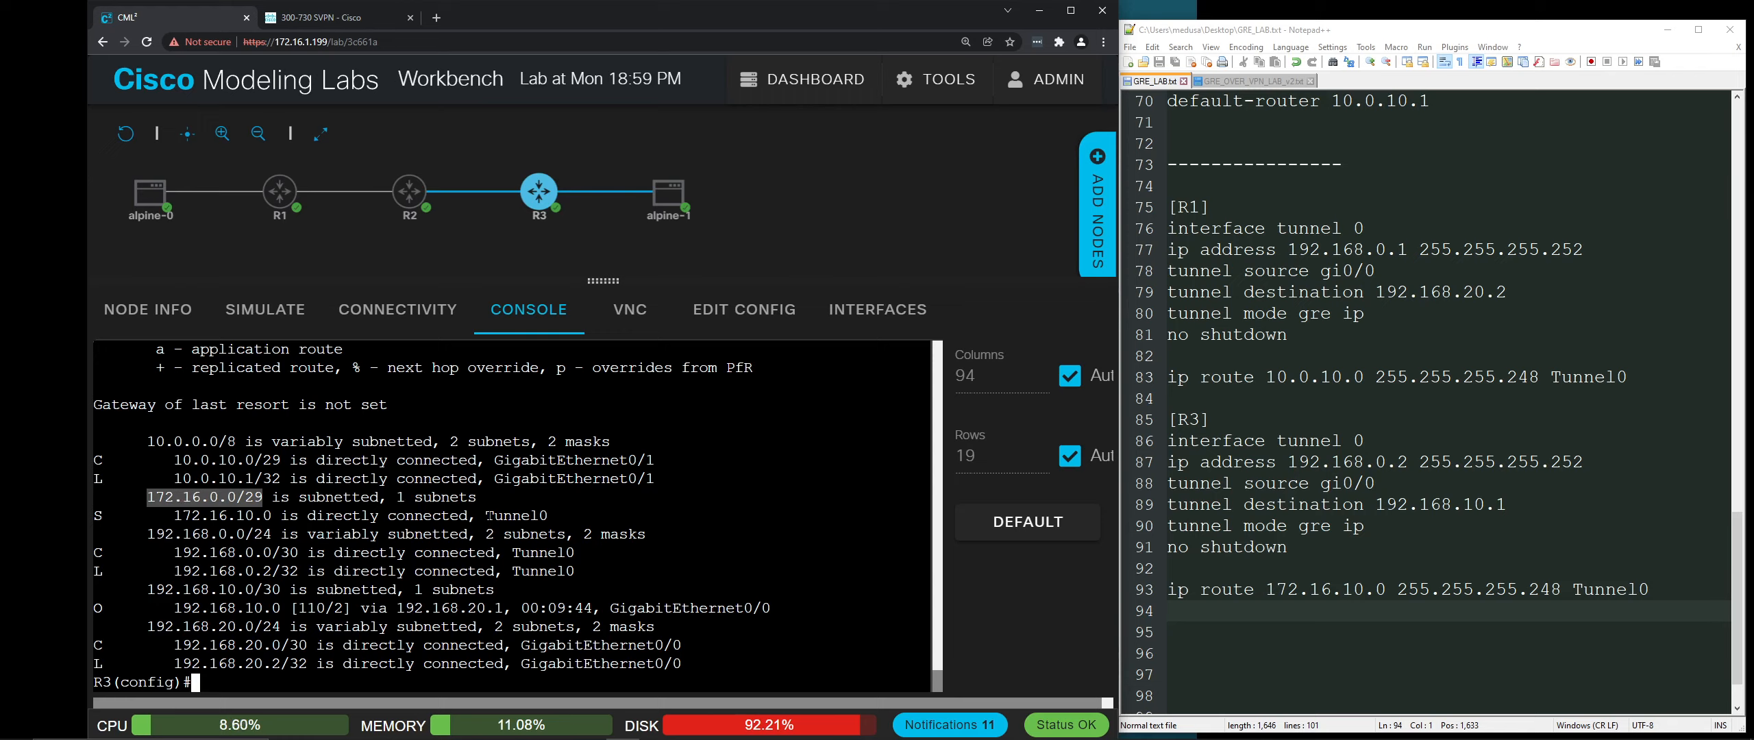
drag(485, 515, 548, 515)
click(548, 517)
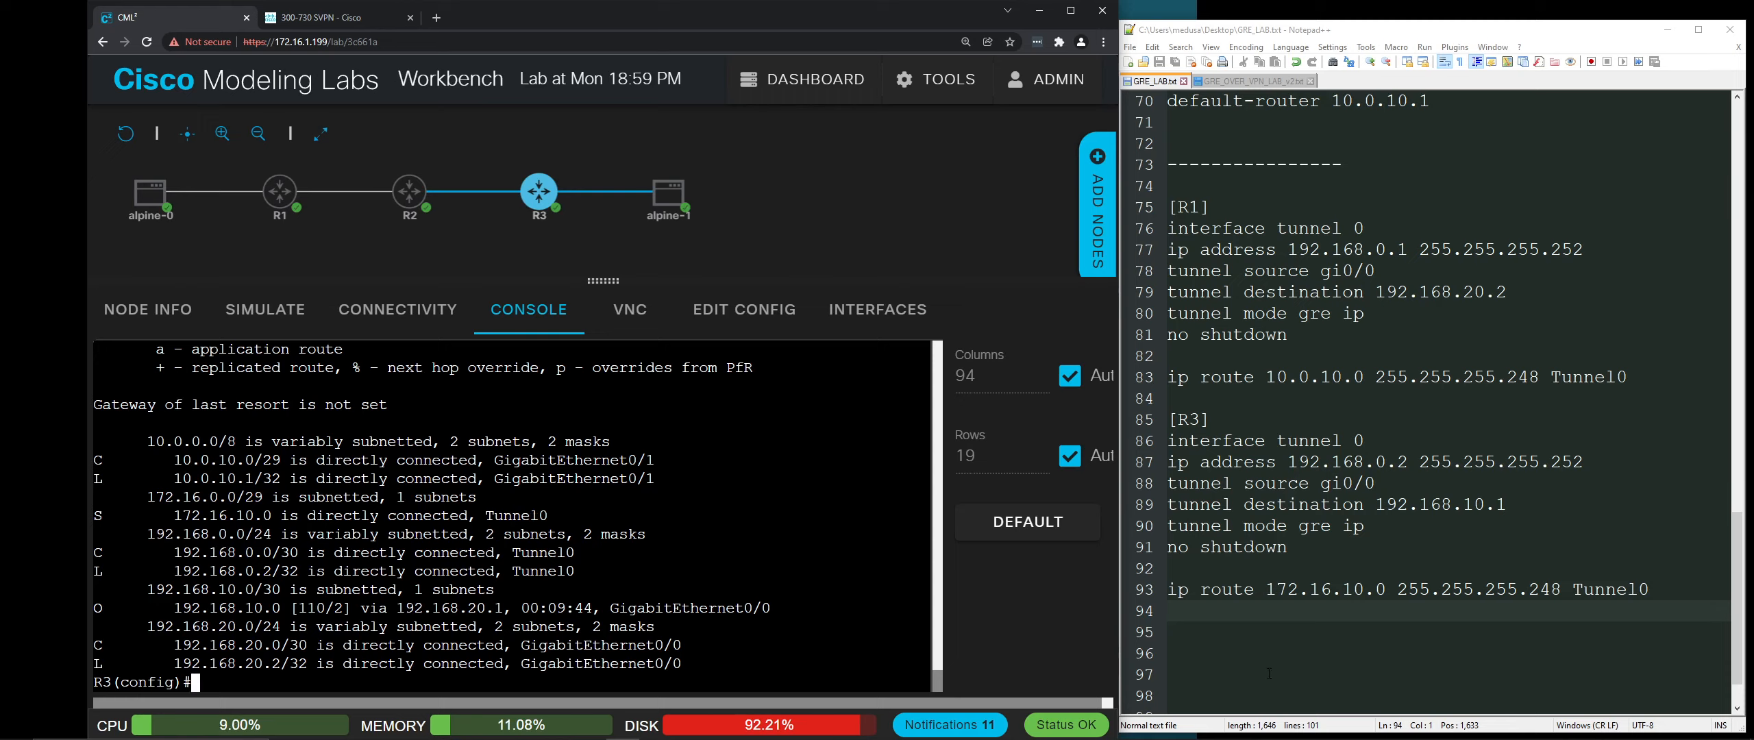
text(exit)
key(Return)
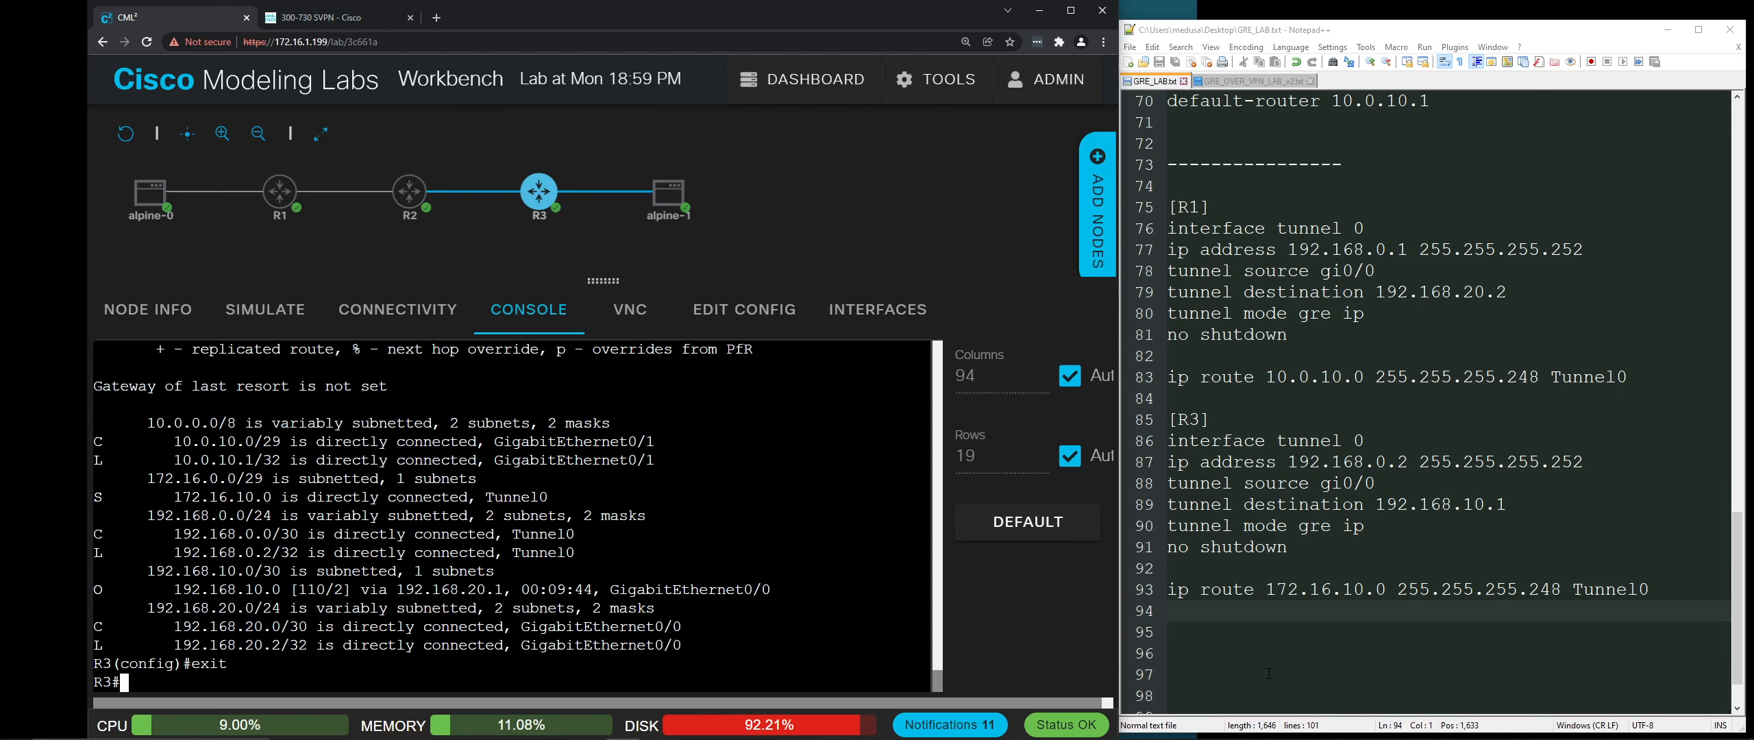
Step: Open the alpine-1 console and log in as cisco
click(668, 203)
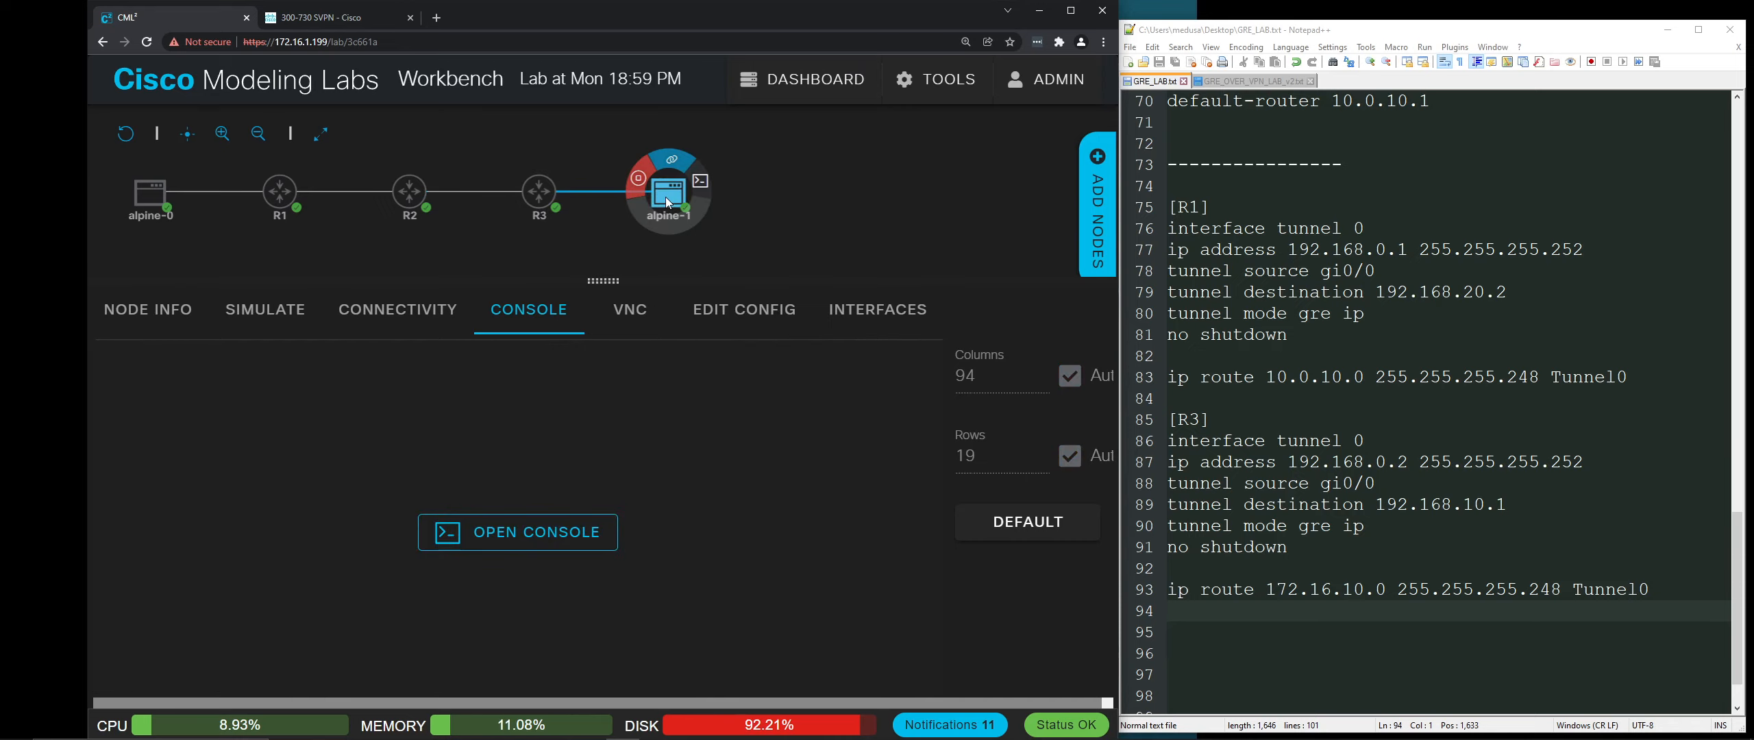
click(521, 536)
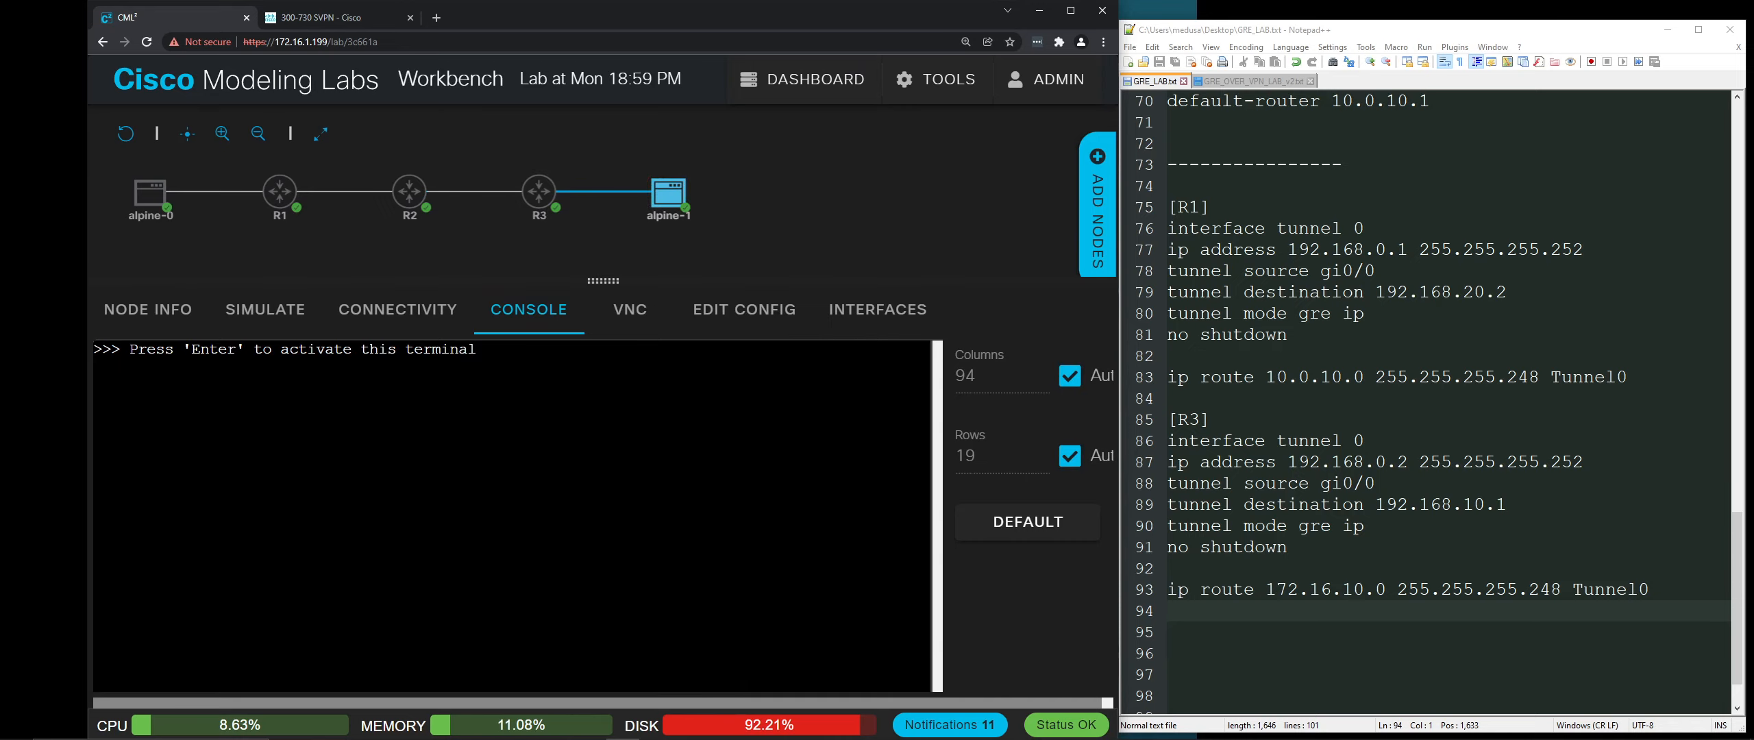
key(Return)
text(ci)
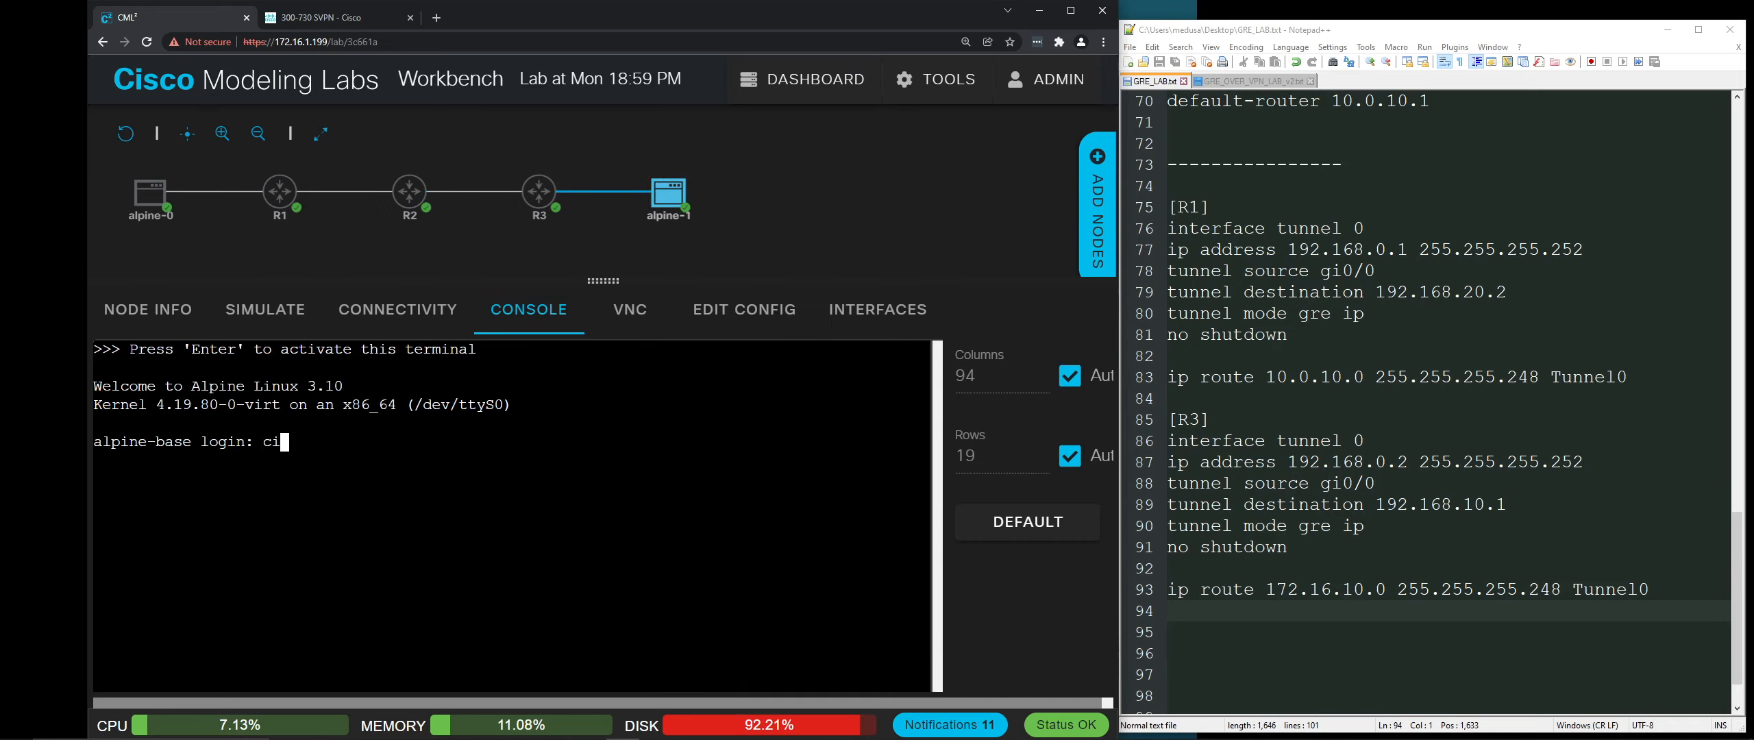
text(sco)
key(Return)
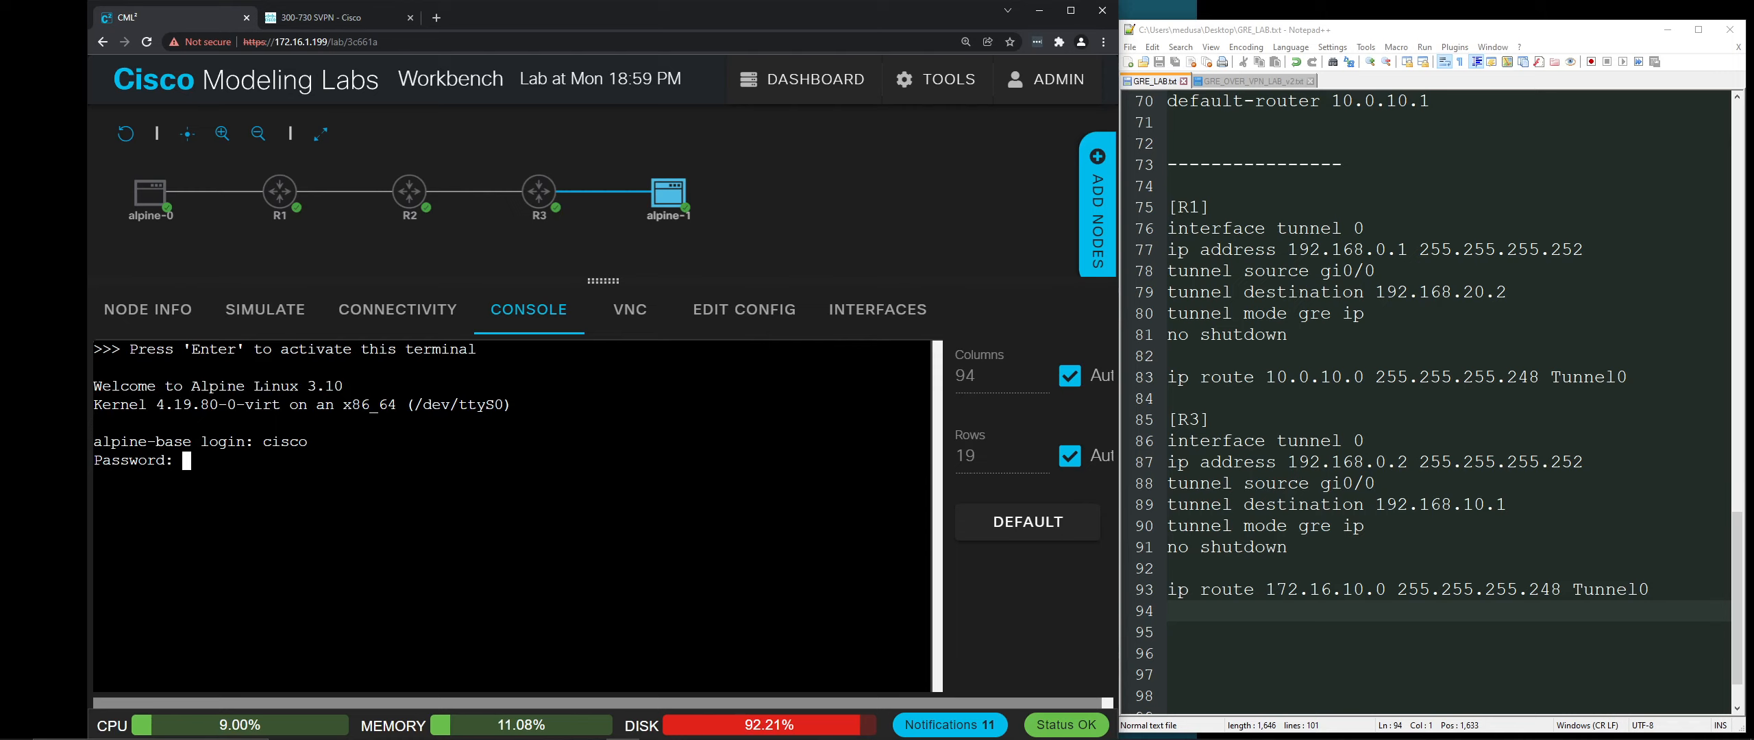
text(cisco)
key(Return)
Step: Run clear, ifconfig and route on alpine-1: eth0 is 10.0.10.2, default via 10.0.10.1
text(clear)
key(Return)
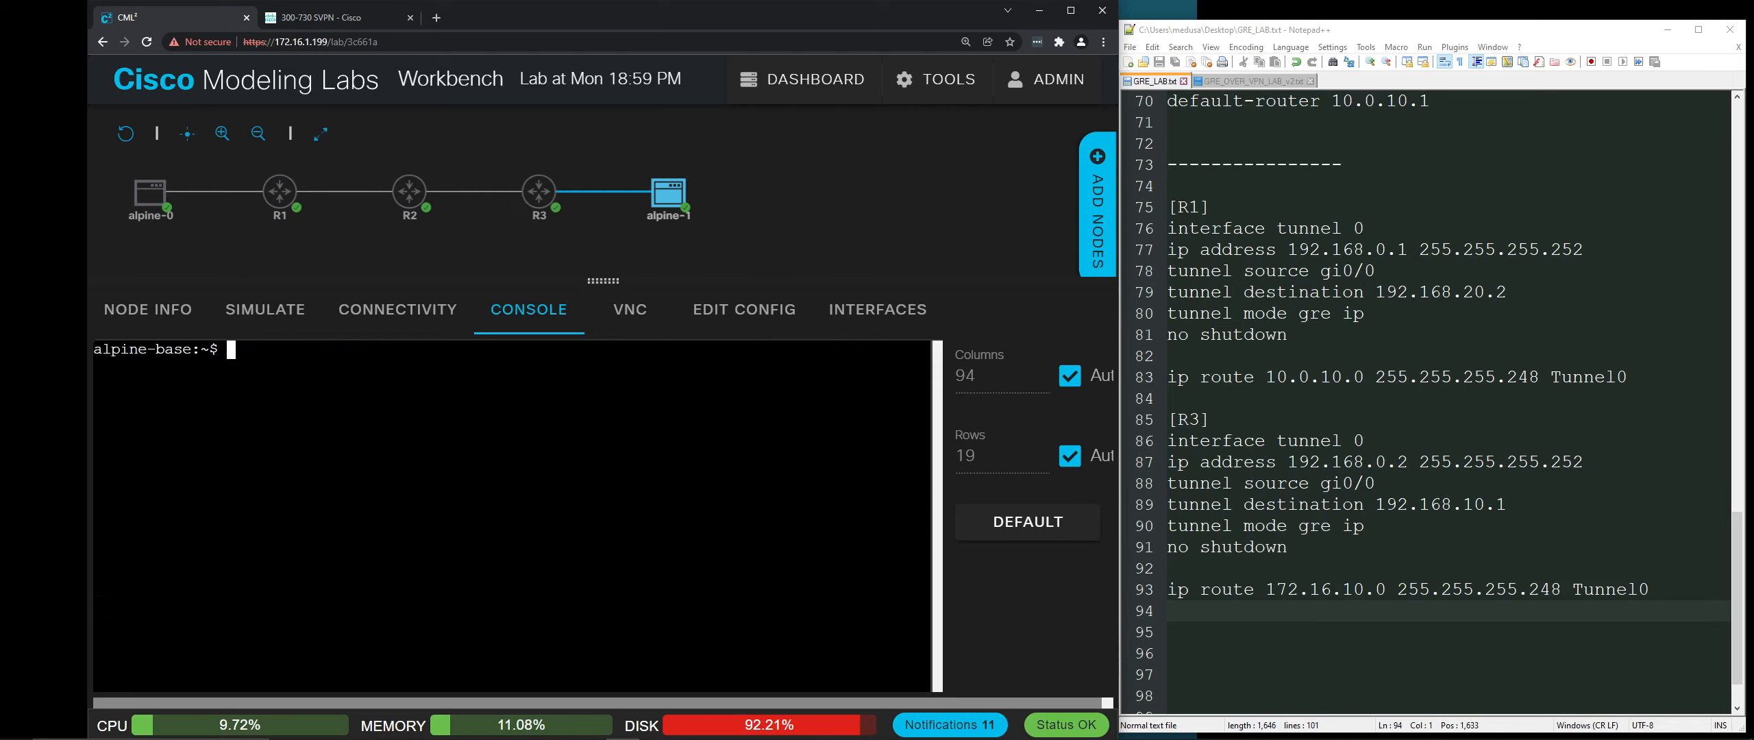
text(ifconfig)
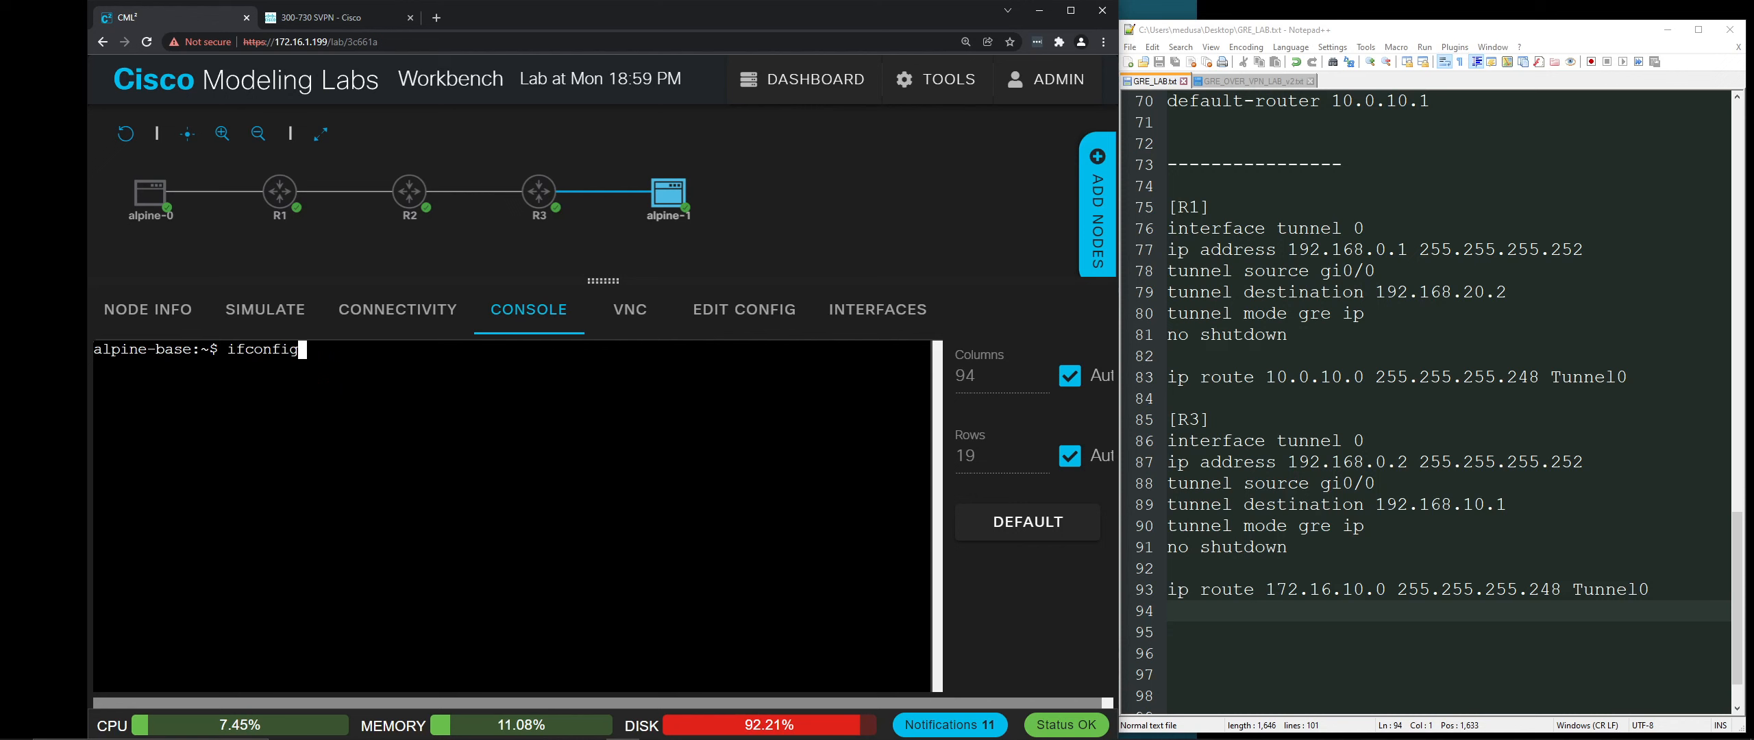
key(Return)
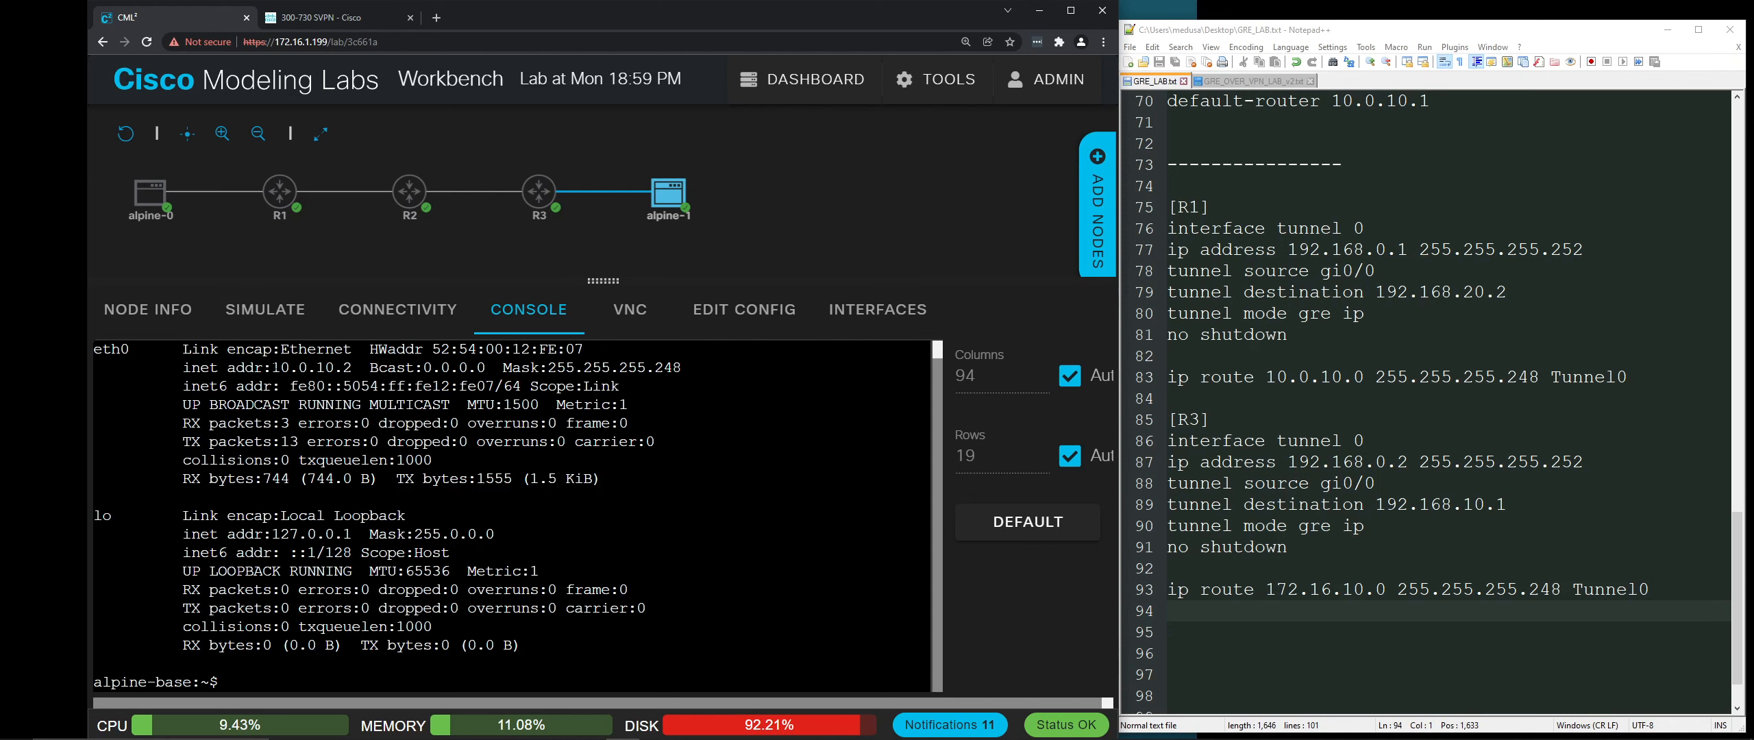
drag(272, 367, 352, 368)
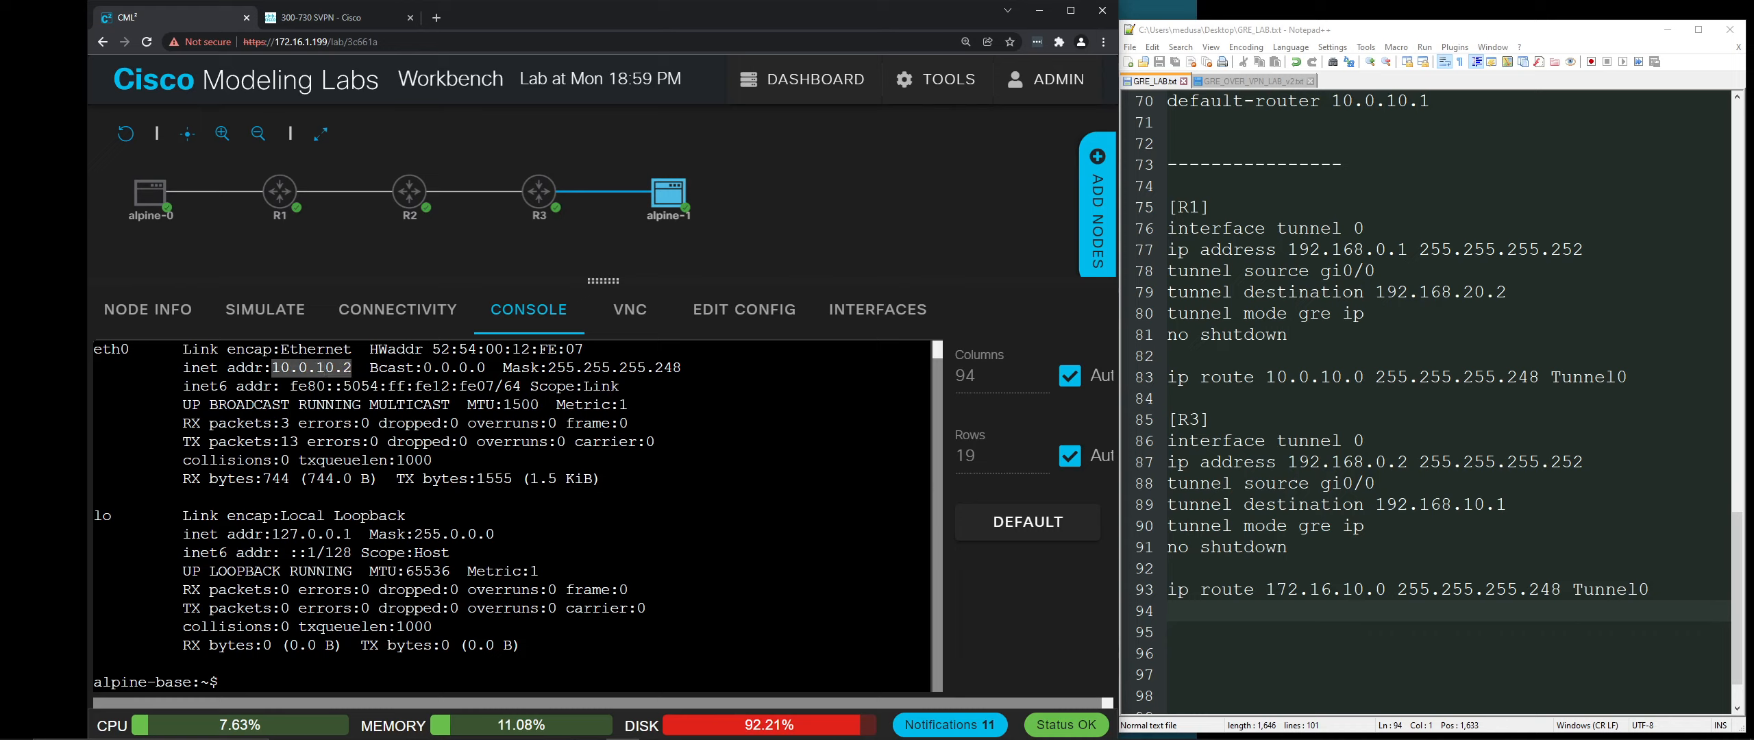
key(ctrl+c)
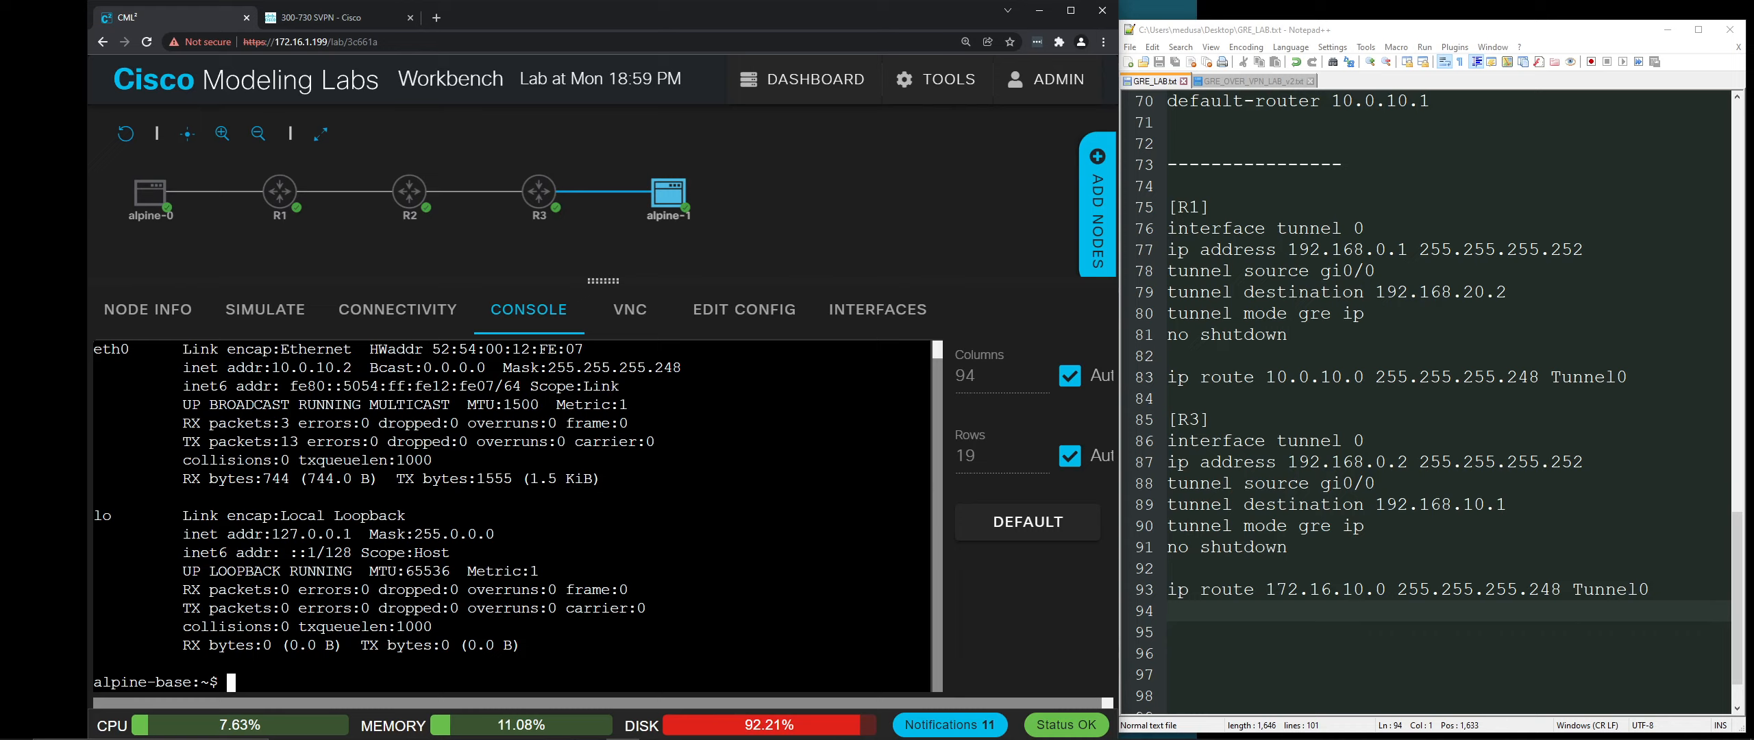
text(route)
key(Return)
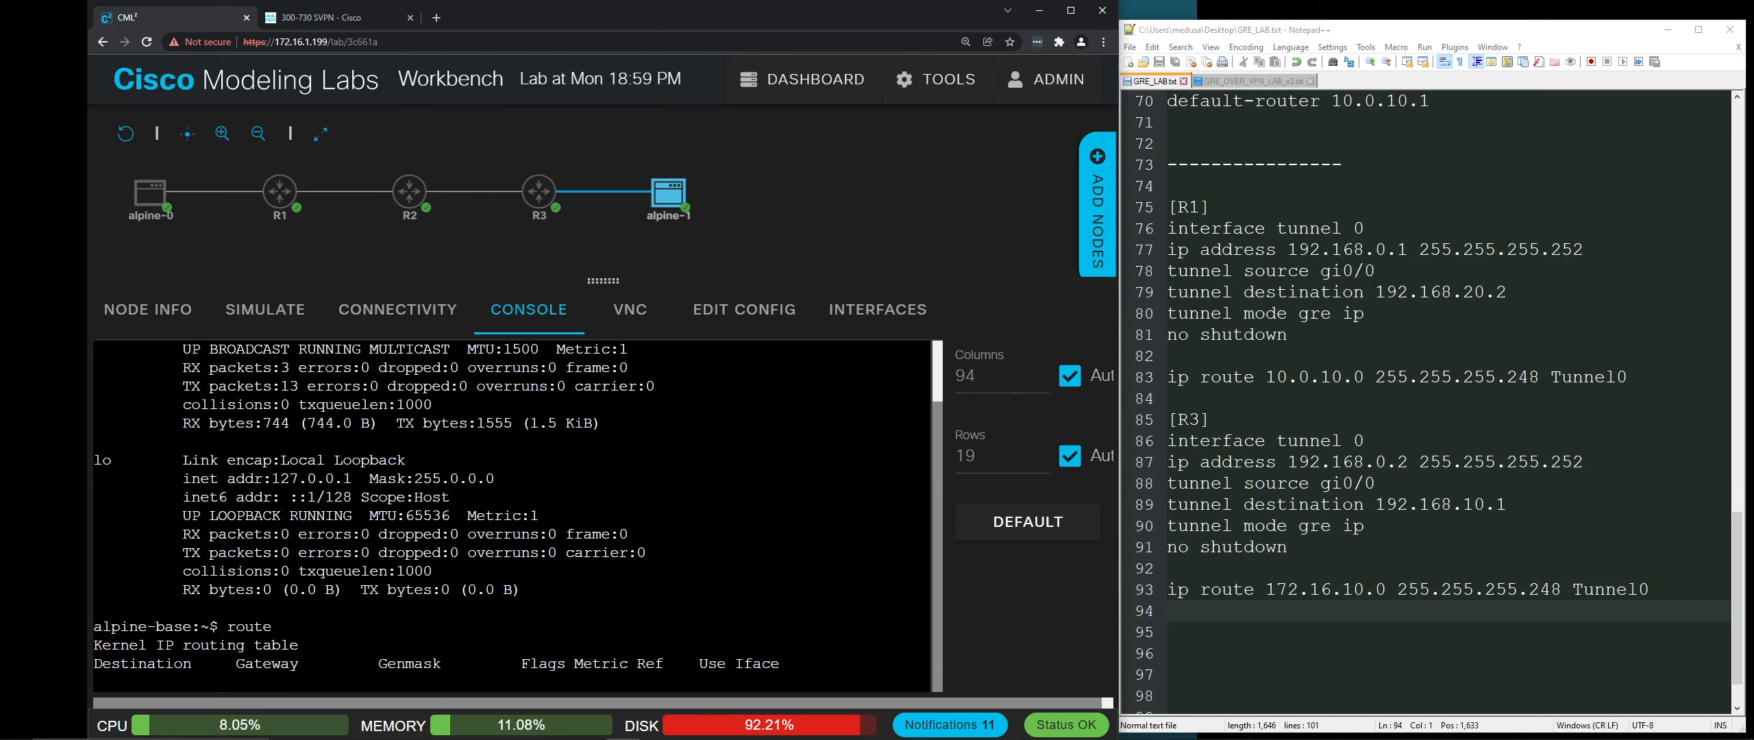
scroll(514, 516, up, 1)
scroll(514, 517, down, 2)
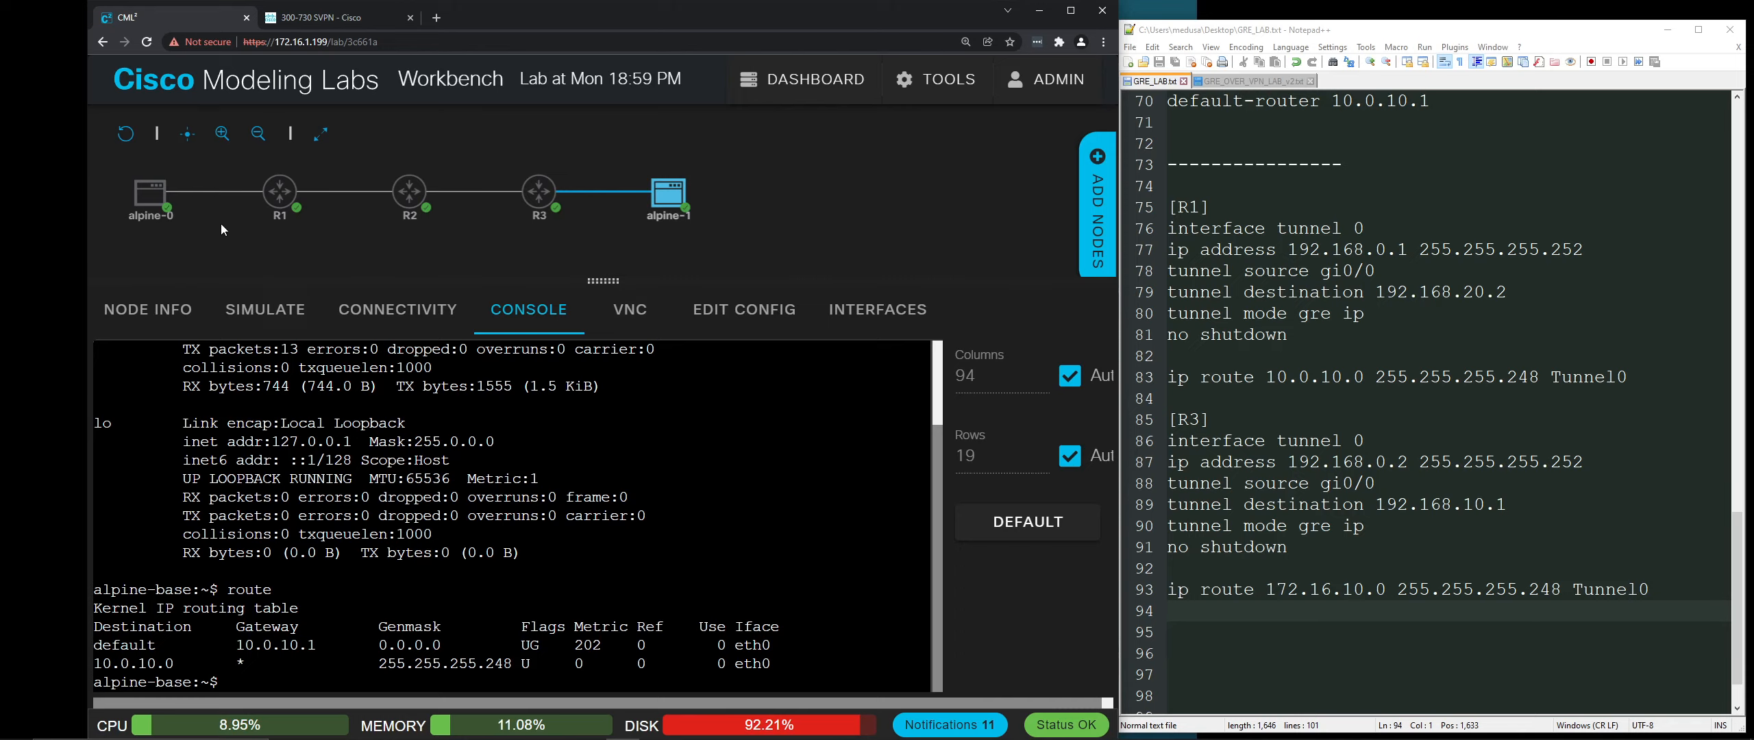
click(144, 198)
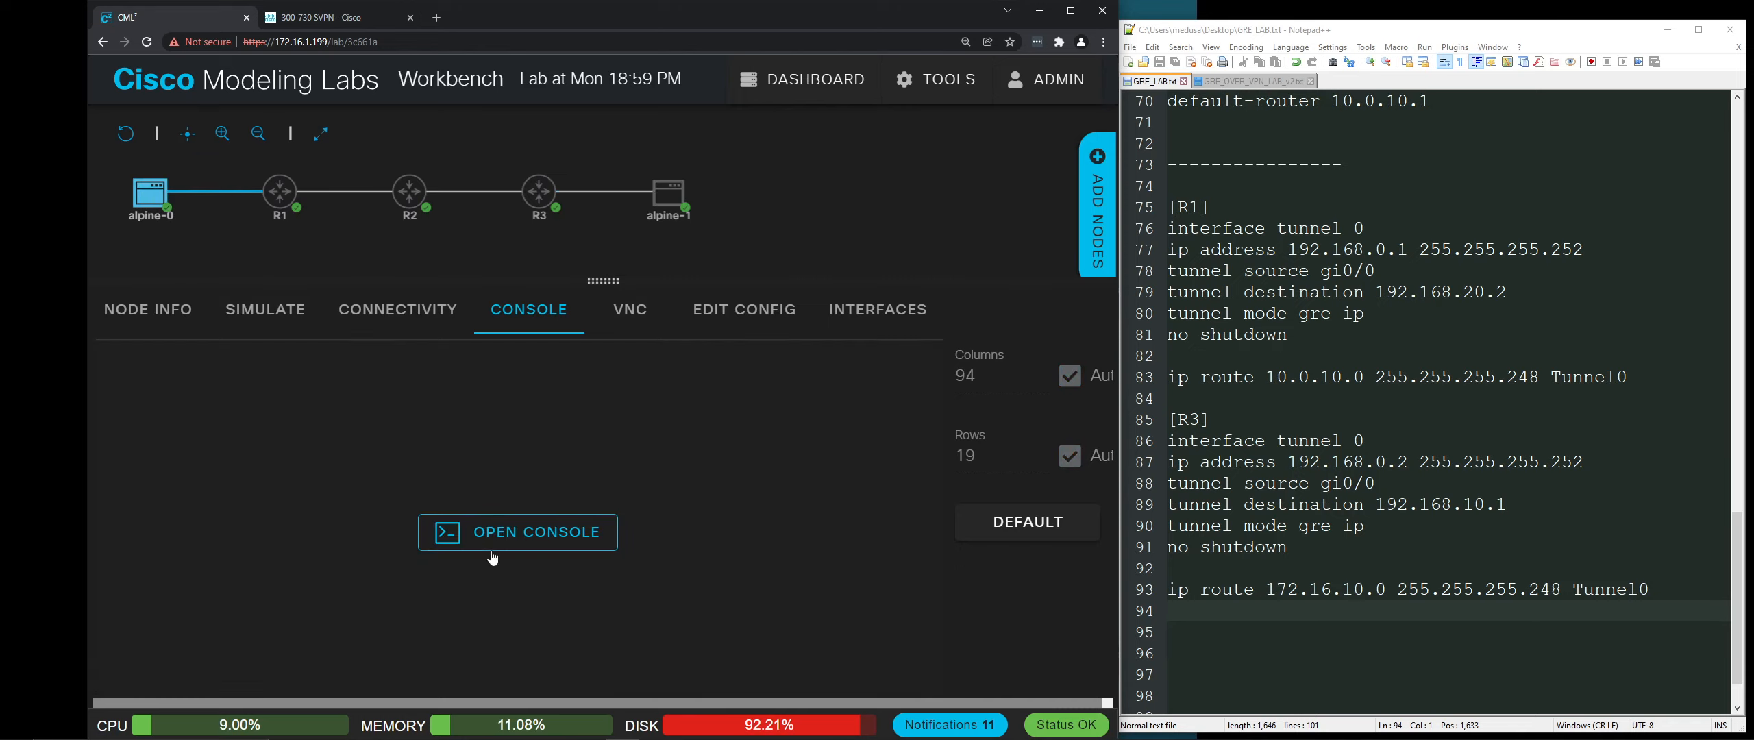
Step: Open the alpine-0 console and log in as cisco
click(489, 566)
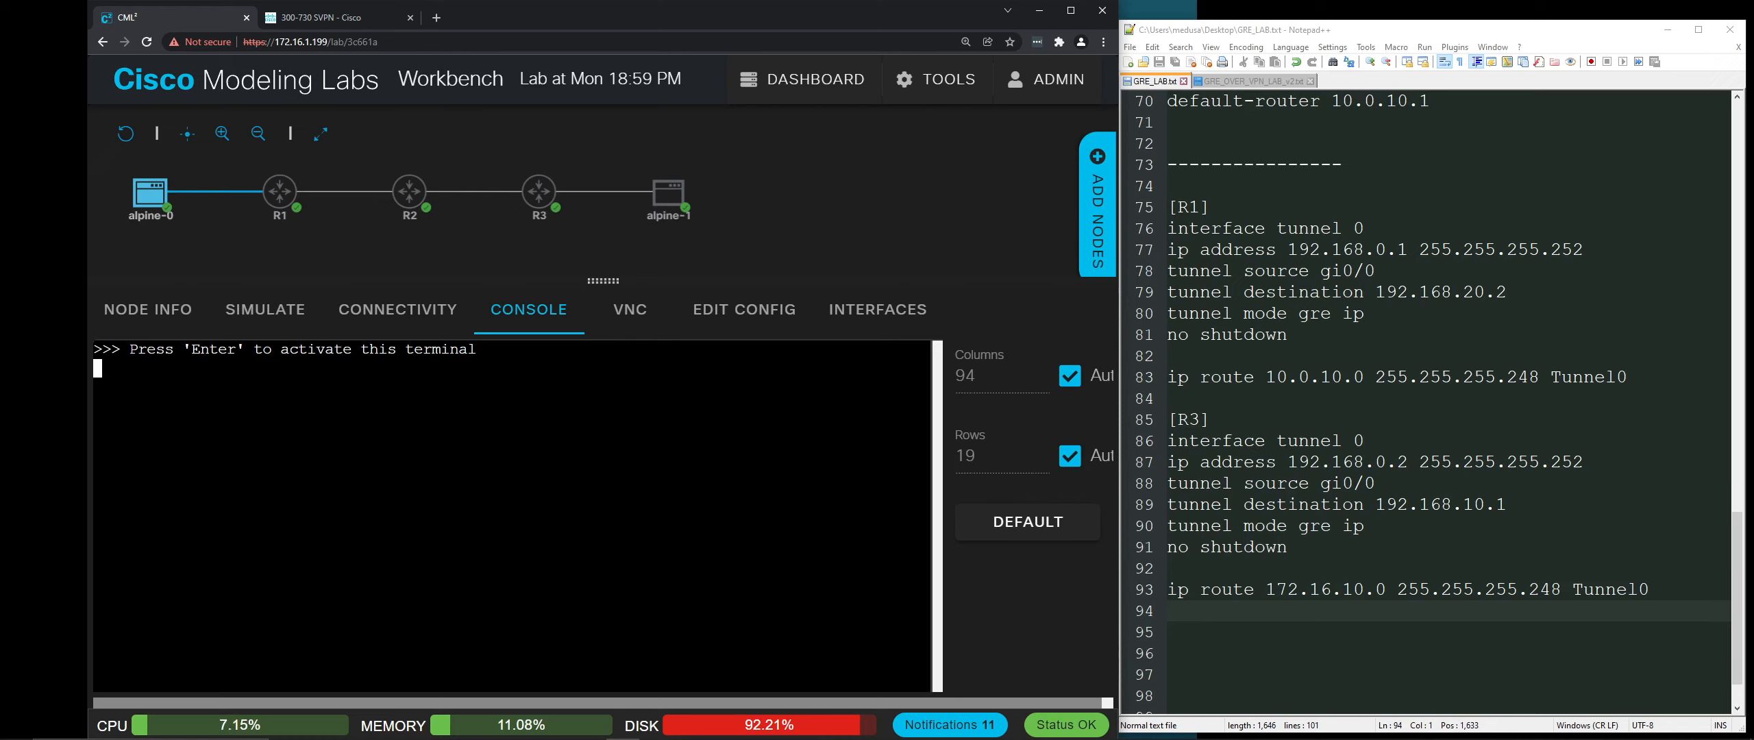
key(Return)
text(cisco)
key(Return)
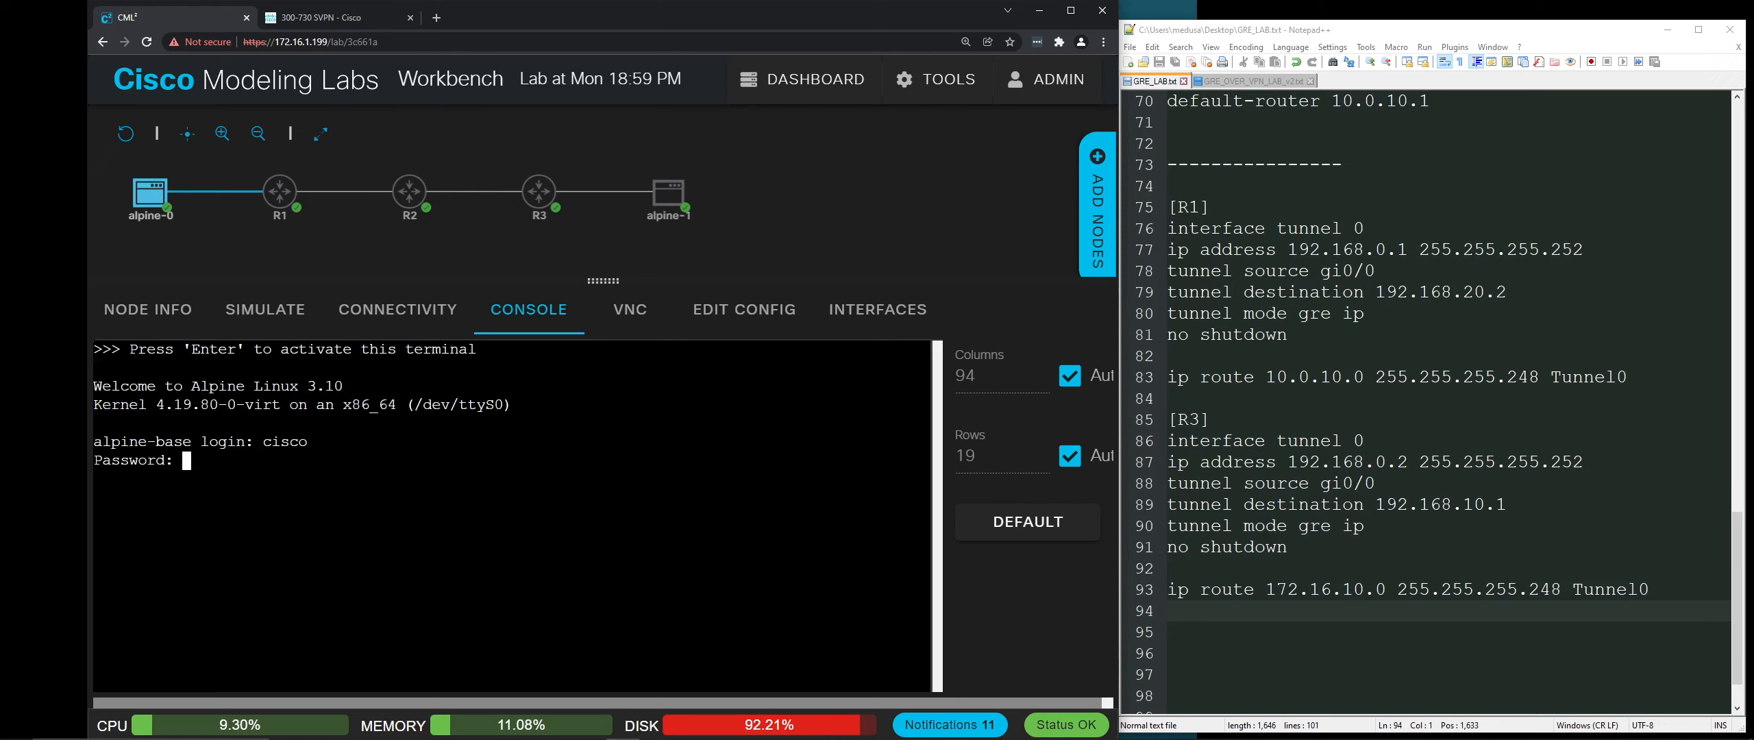
key(Return)
Step: Run clear, ifconfig and route on alpine-0: eth0 is 172.16.10.2, default via 172.16.10.1
text(cle)
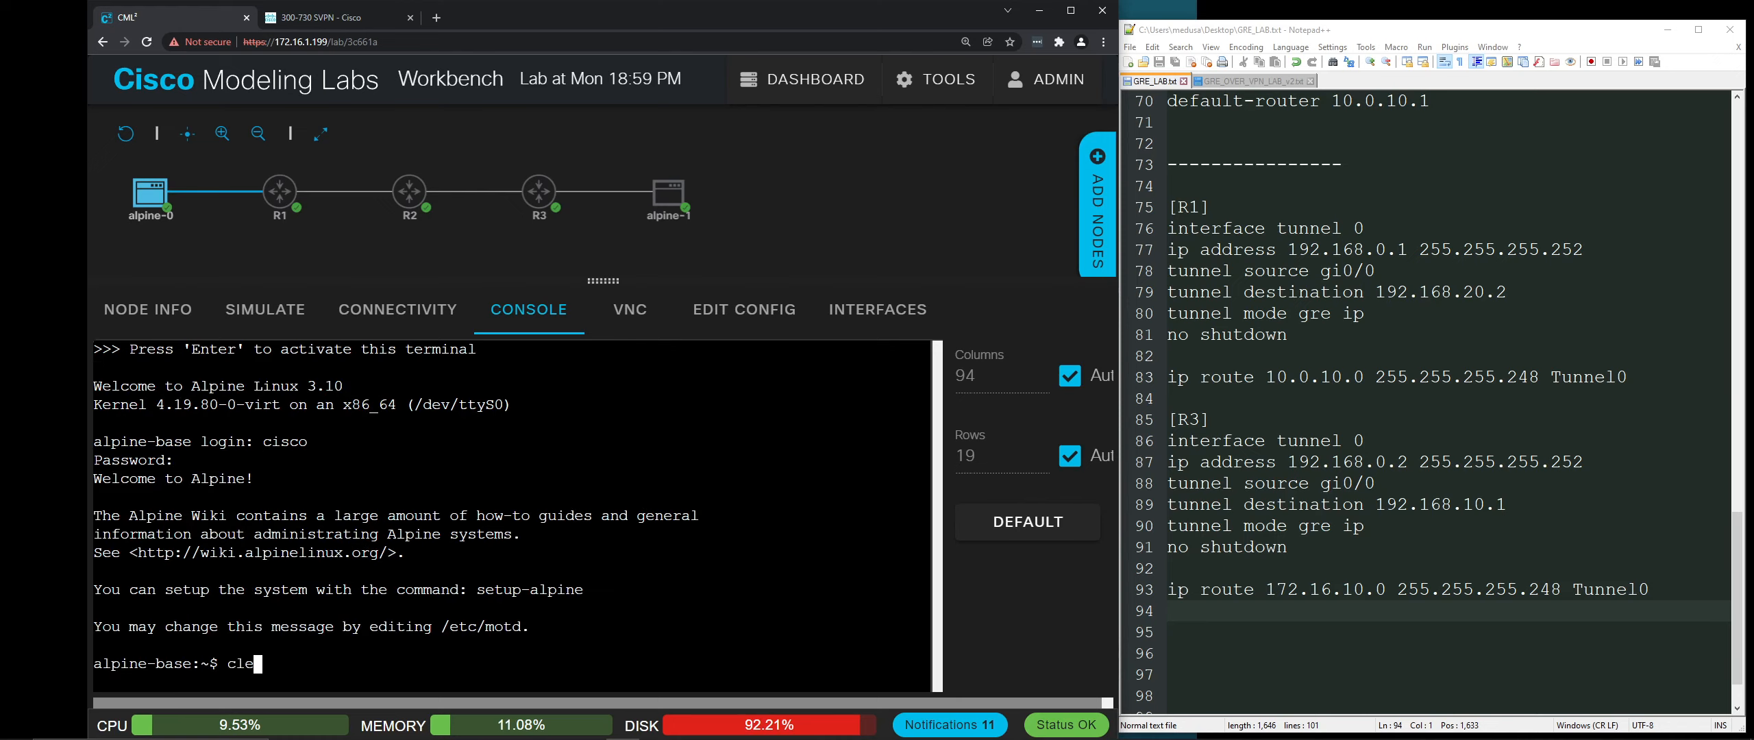
text(ar)
key(Return)
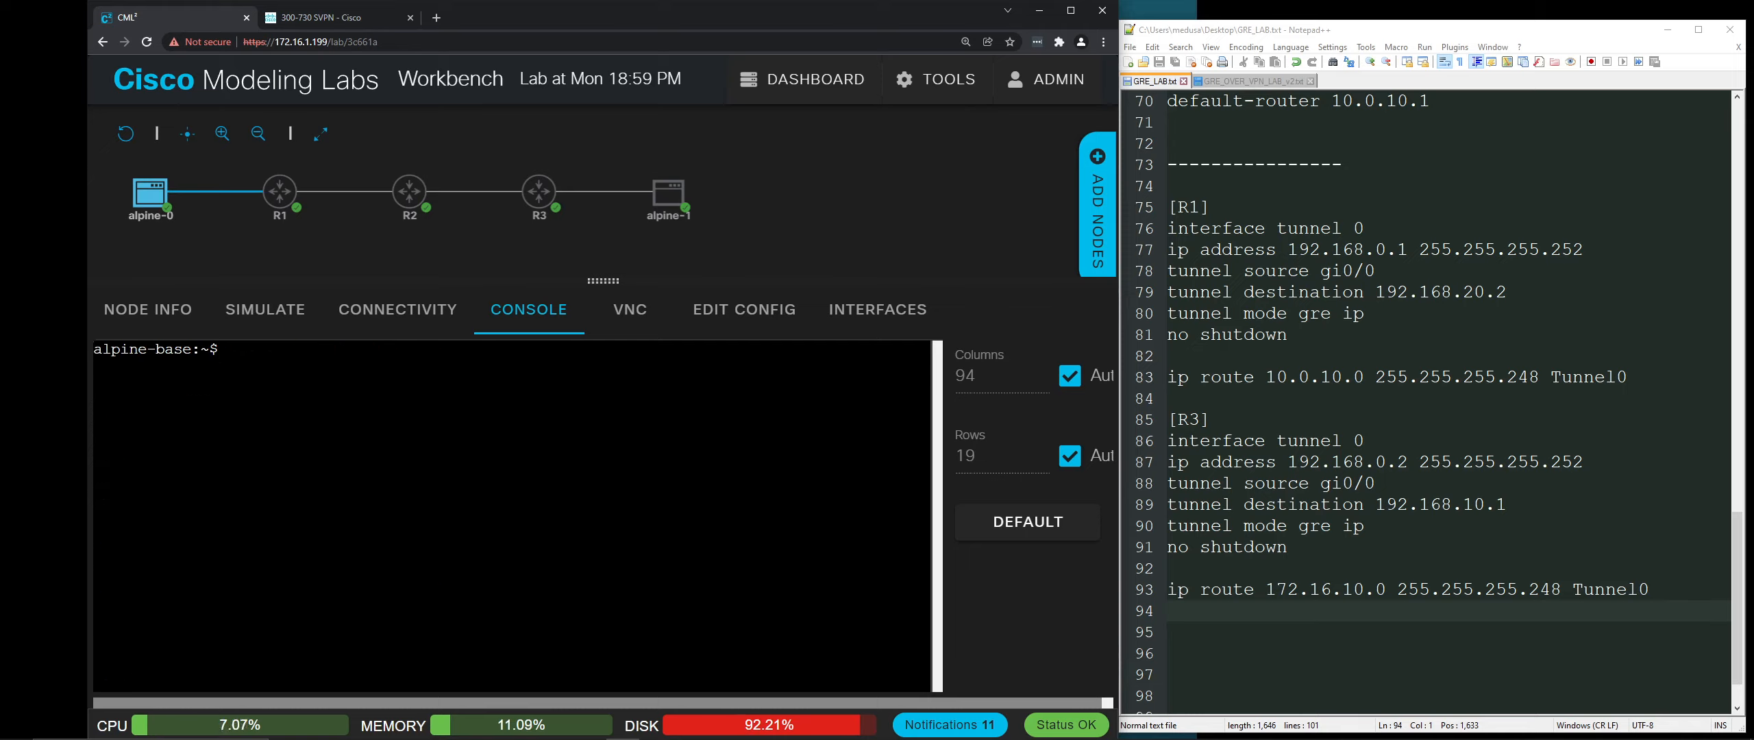
text(ifconfig)
key(Return)
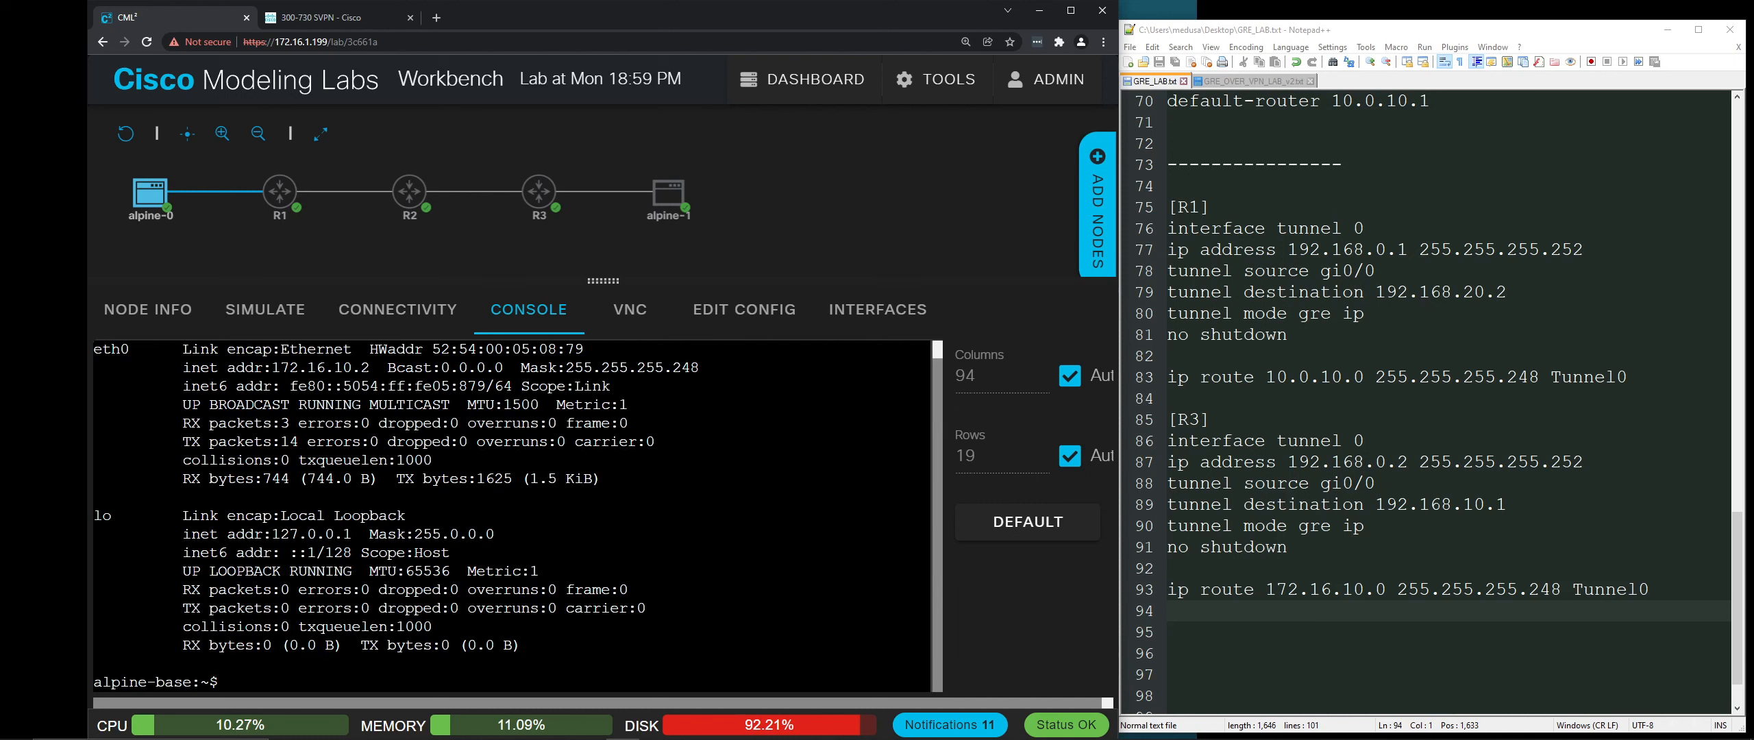
text(route)
key(Return)
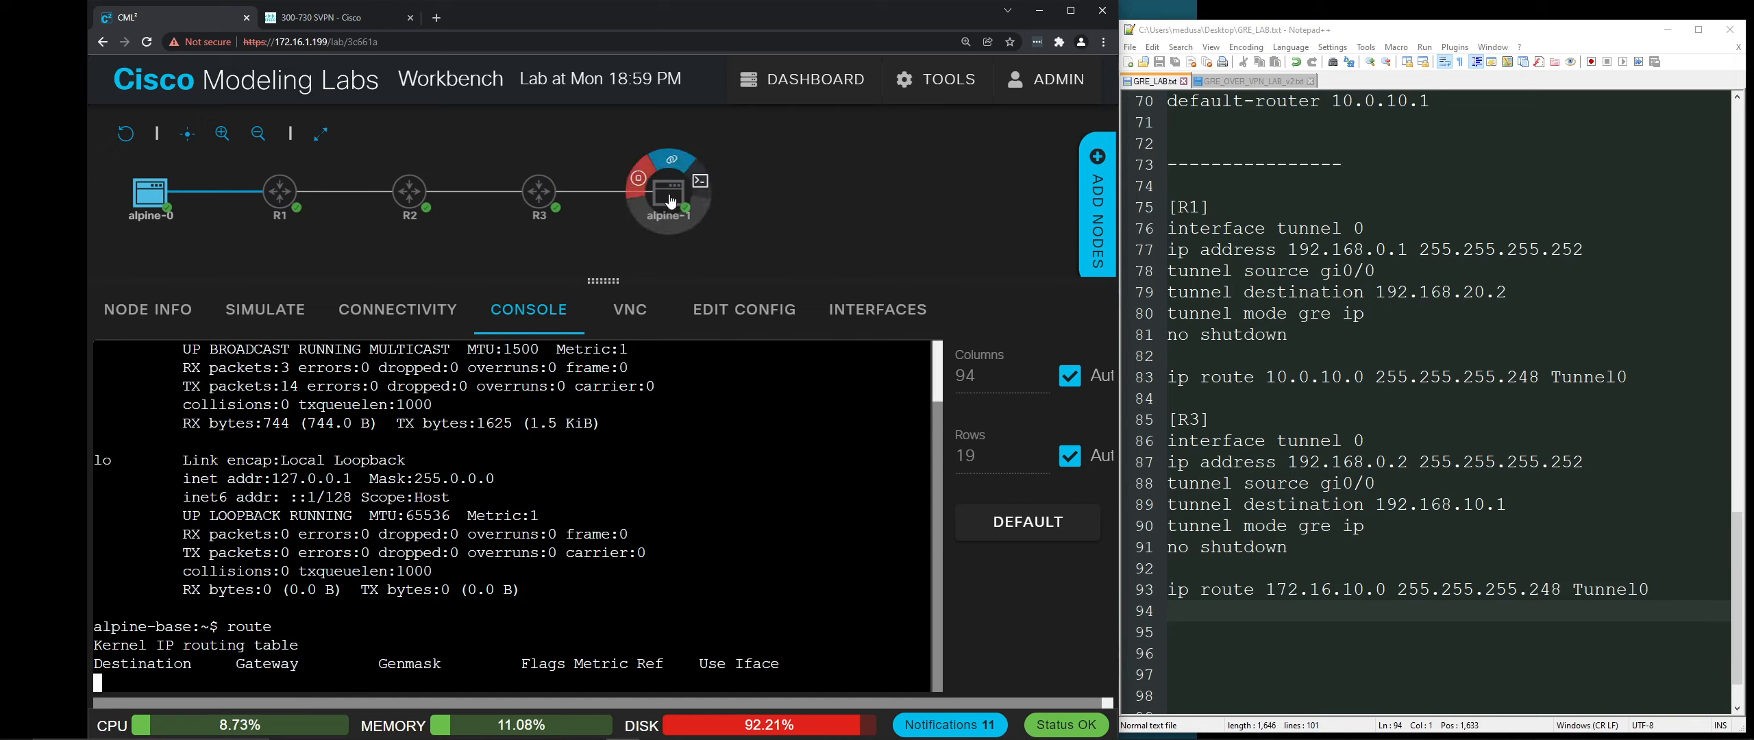
Step: From alpine-1, ping 172.16.10.2 and confirm 0% packet loss
mouse_move(665, 203)
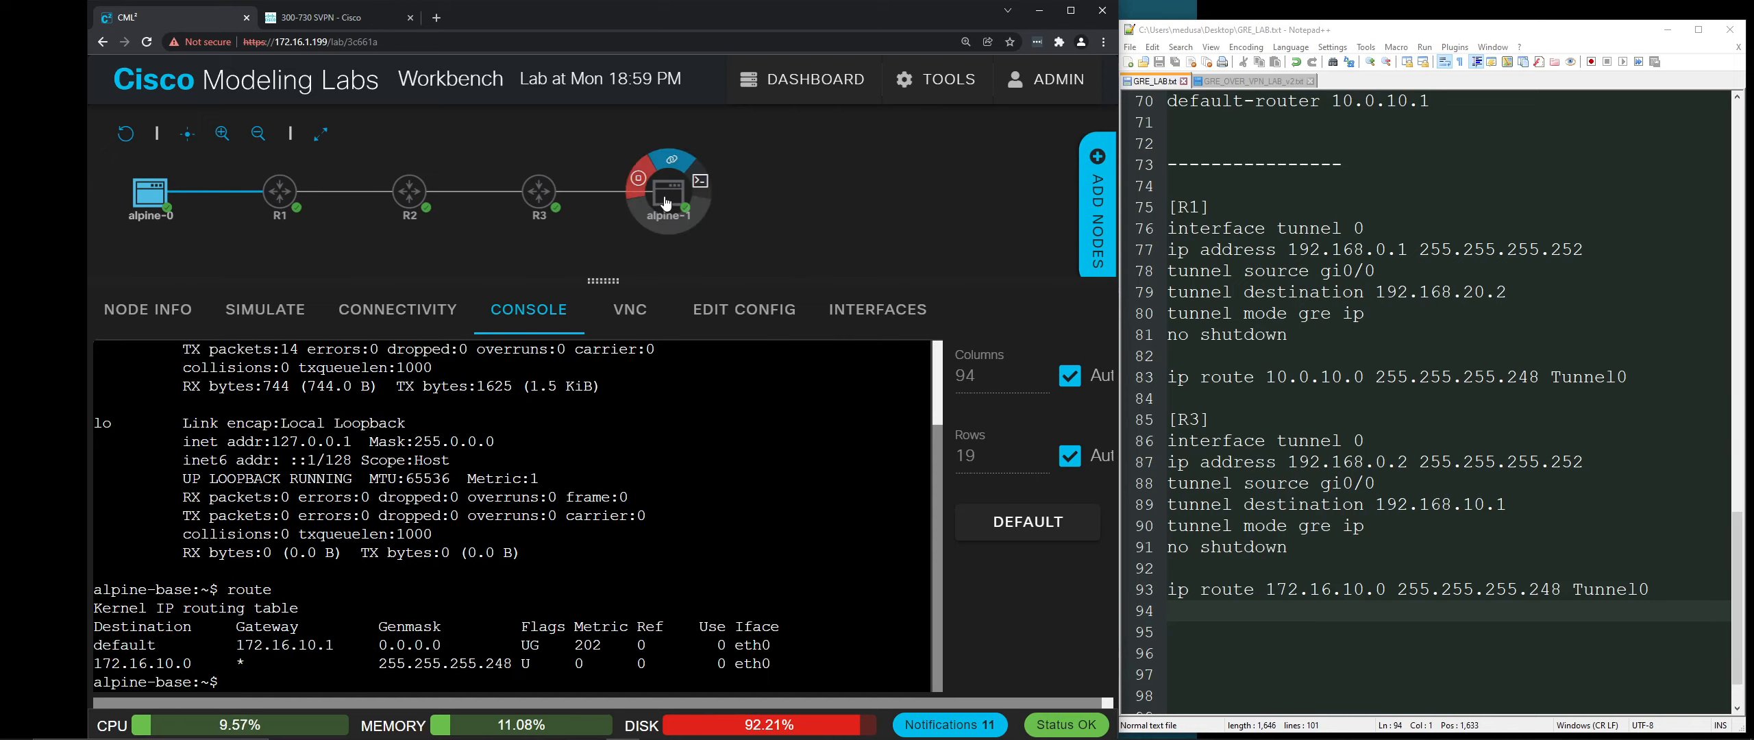
click(670, 198)
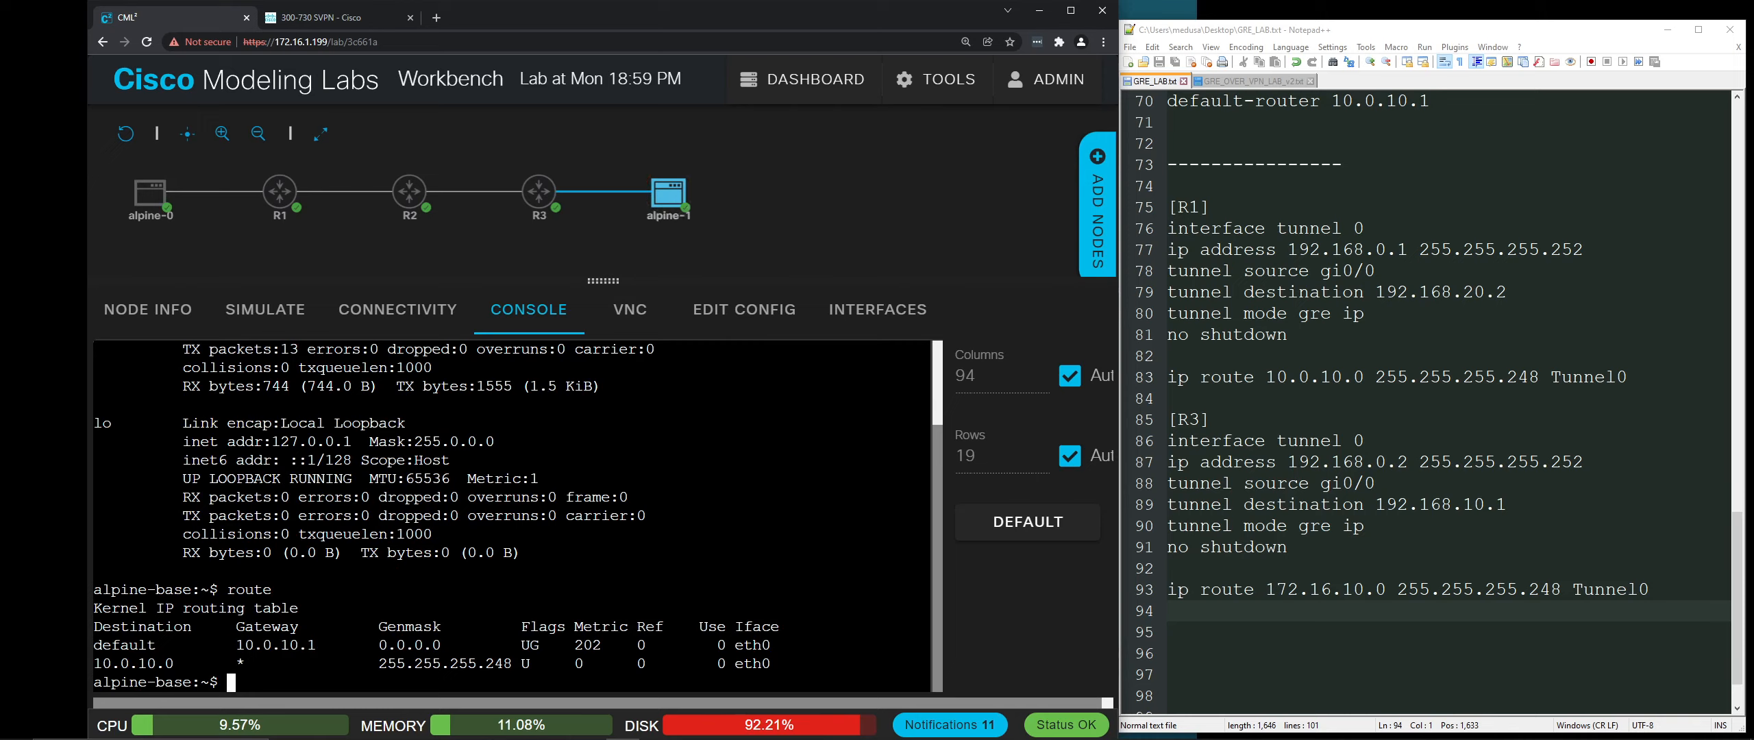
text(ping 172.16.10.2)
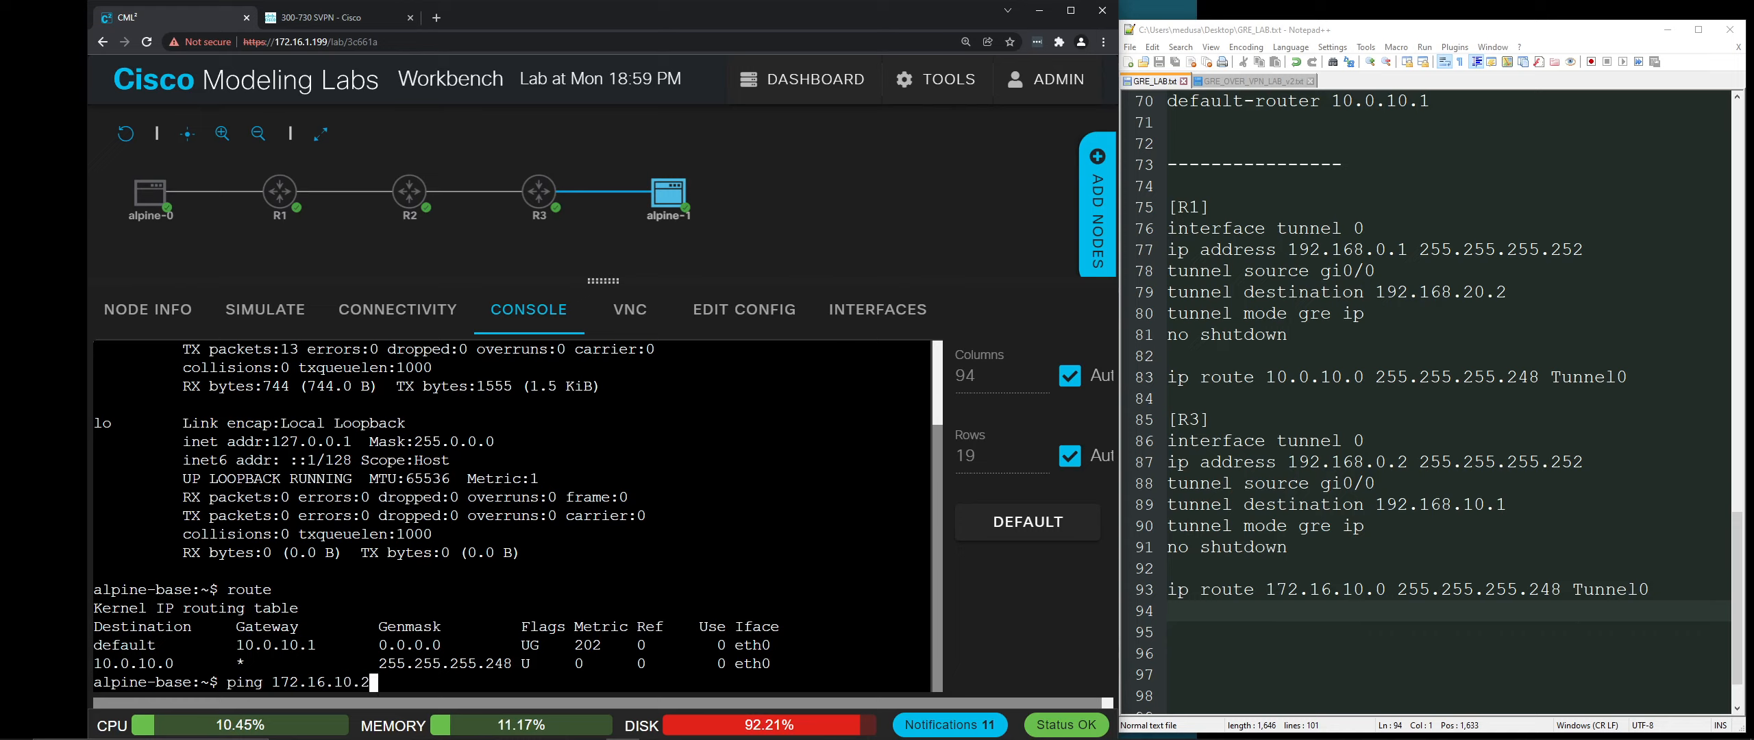
key(Return)
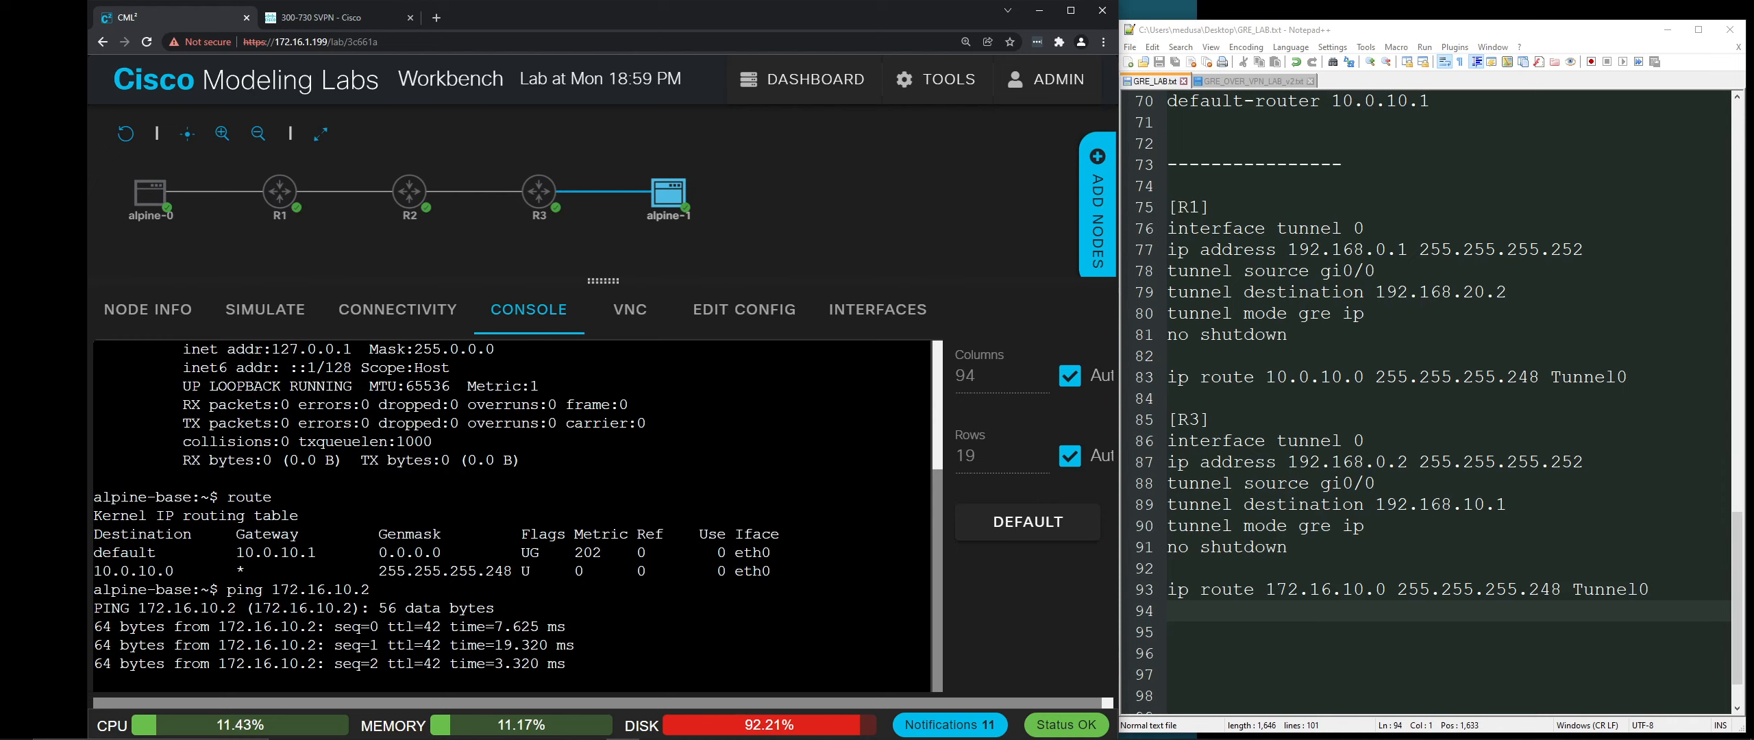
key(ctrl+c)
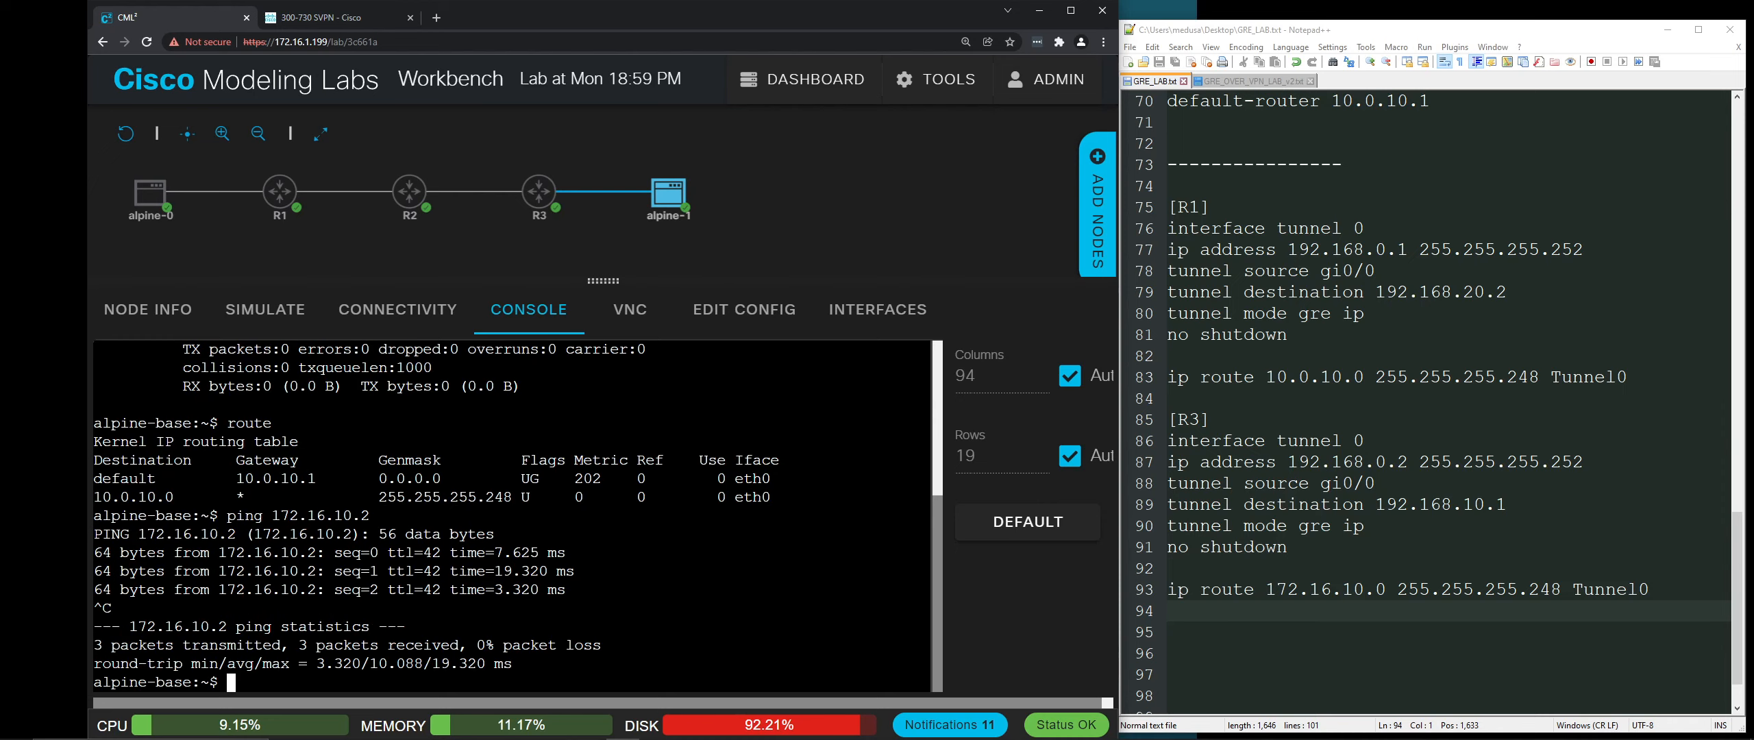
Step: Run 'traceroute -n 172.16.10.2', reaching it via 10.0.10.1 and 192.168.0.1
key(Return)
key(Return)
key(Return)
text(trac)
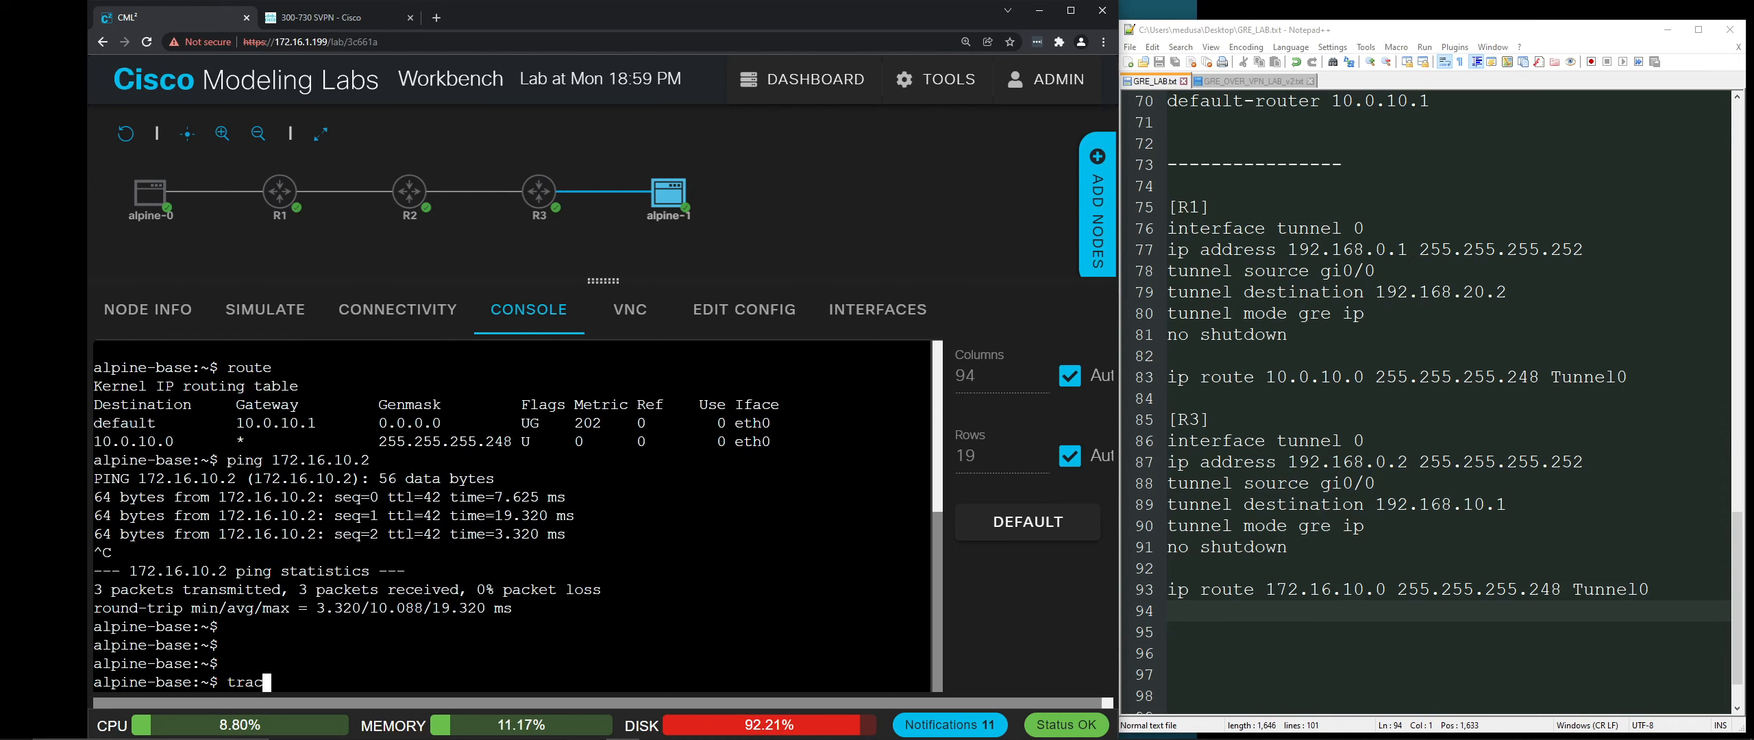
text(eroute -n 172.1)
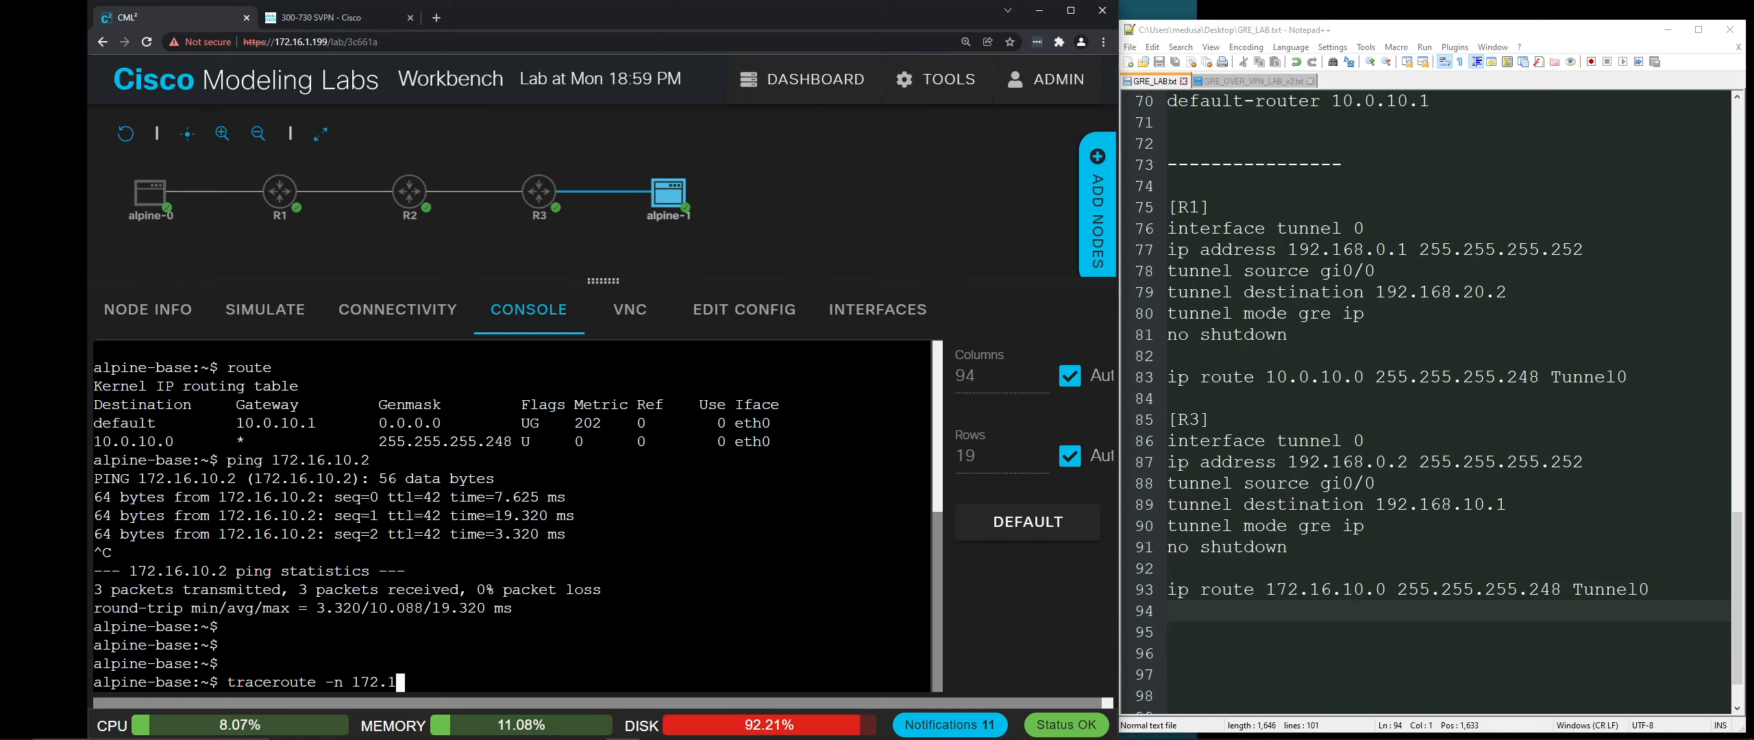
text(6.10.2)
key(Return)
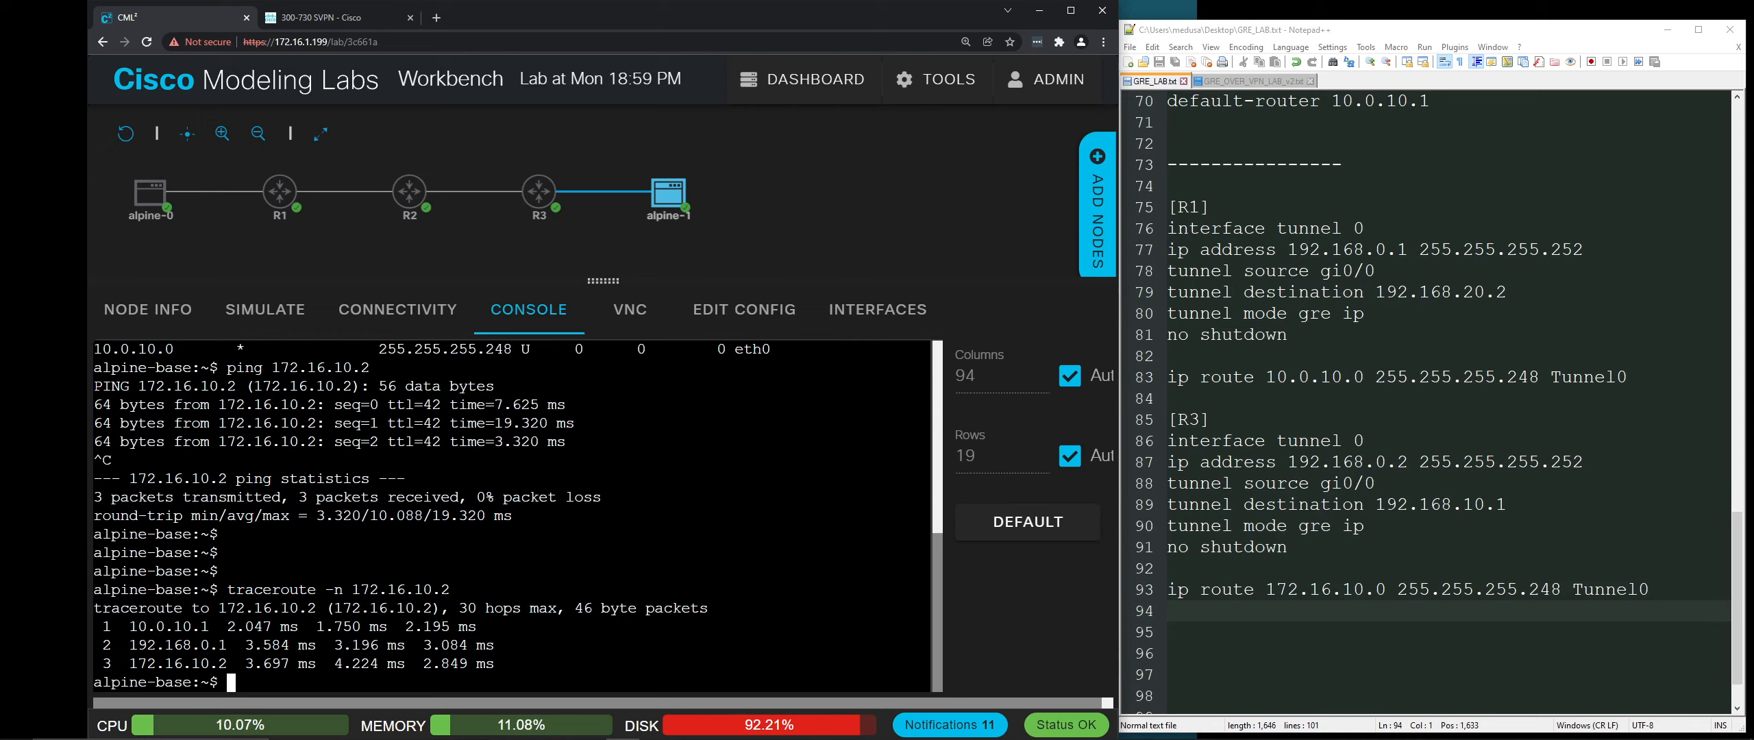
click(670, 197)
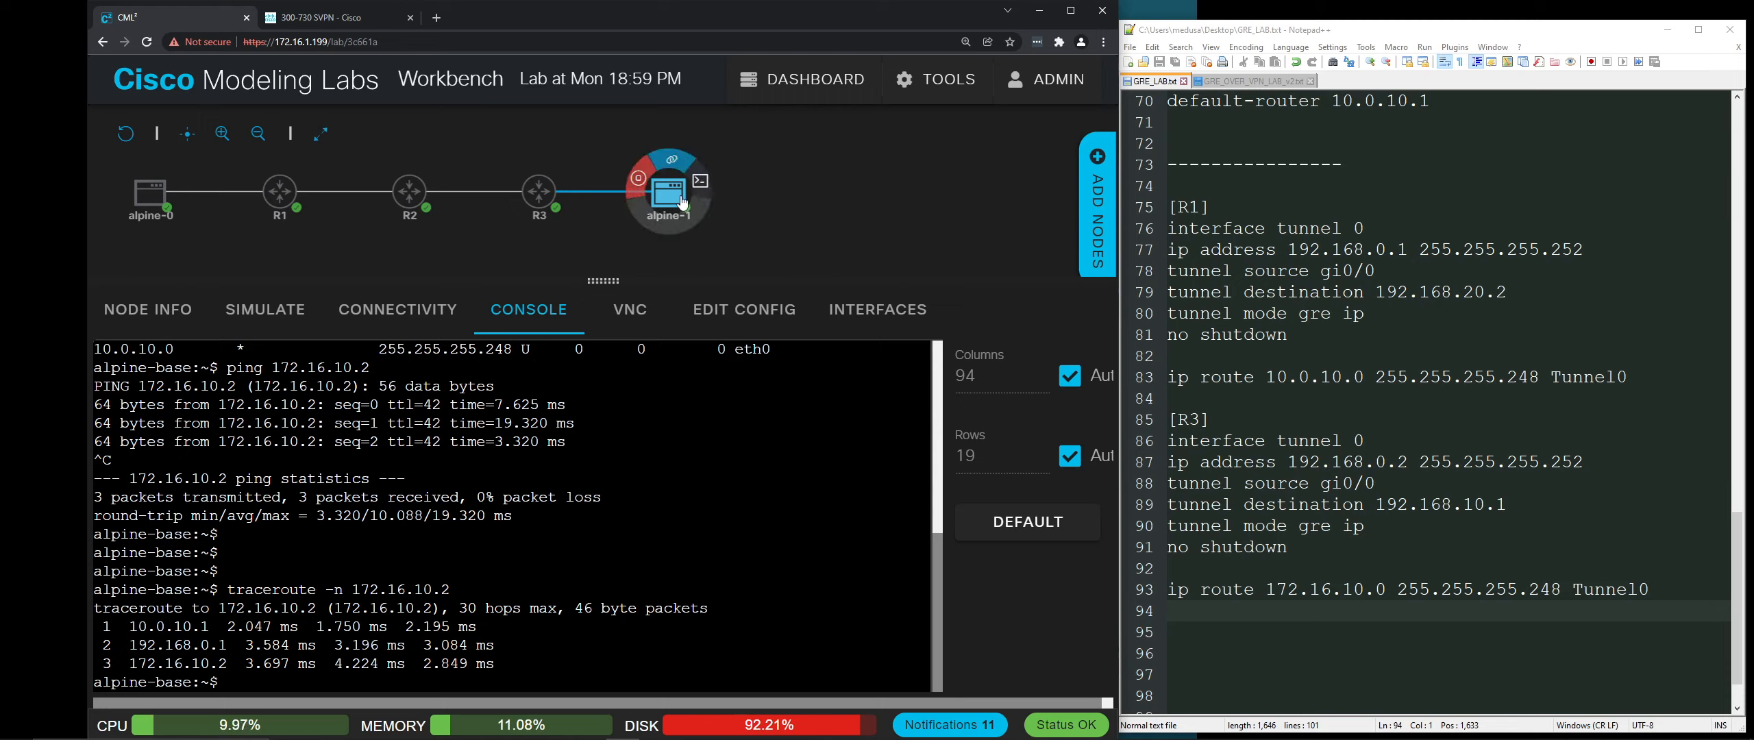
mouse_move(556, 201)
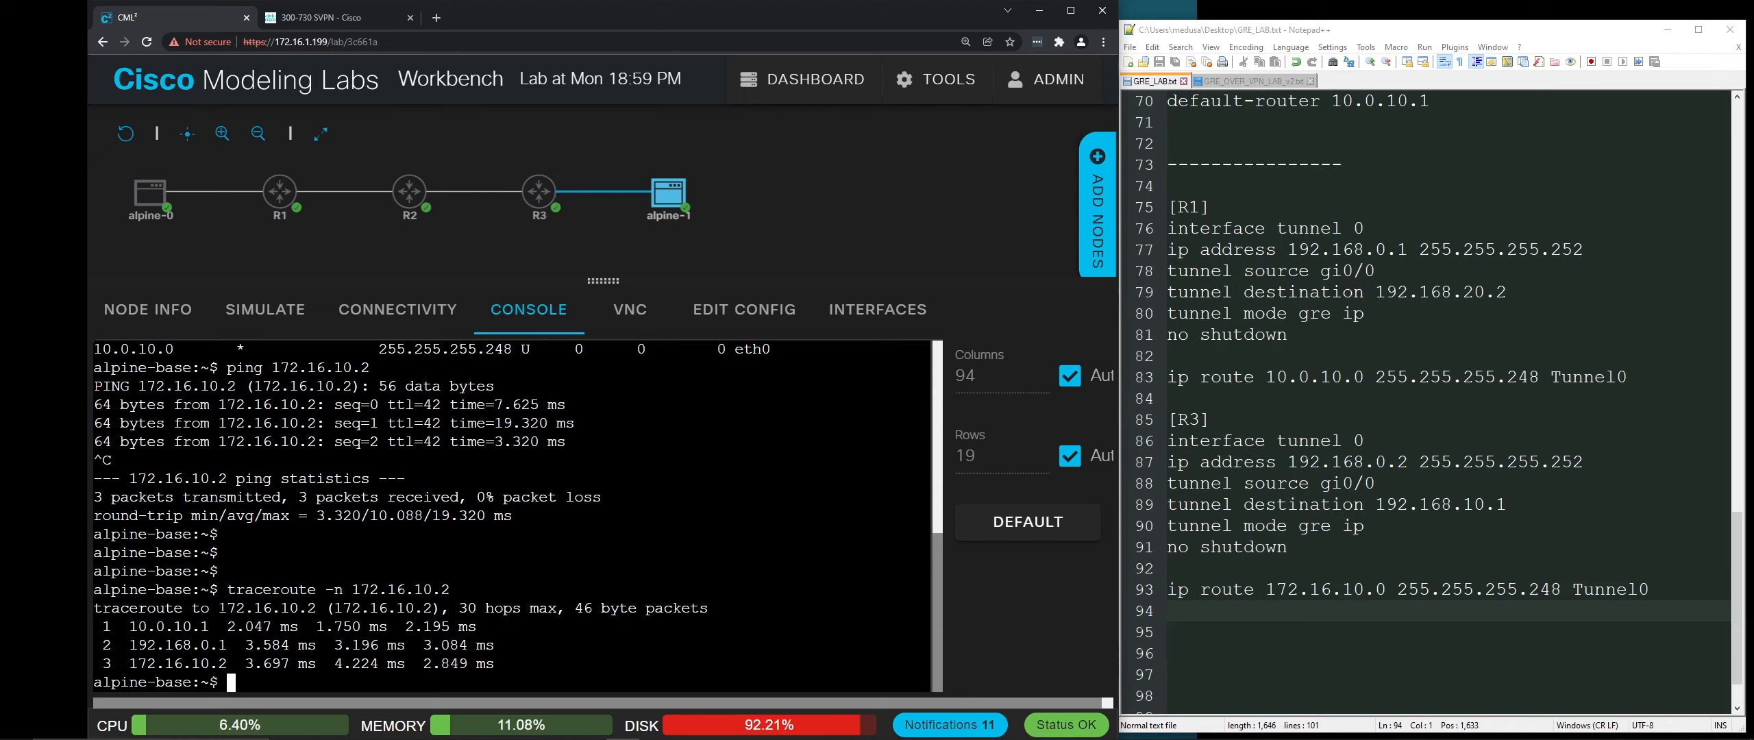
drag(219, 608, 316, 607)
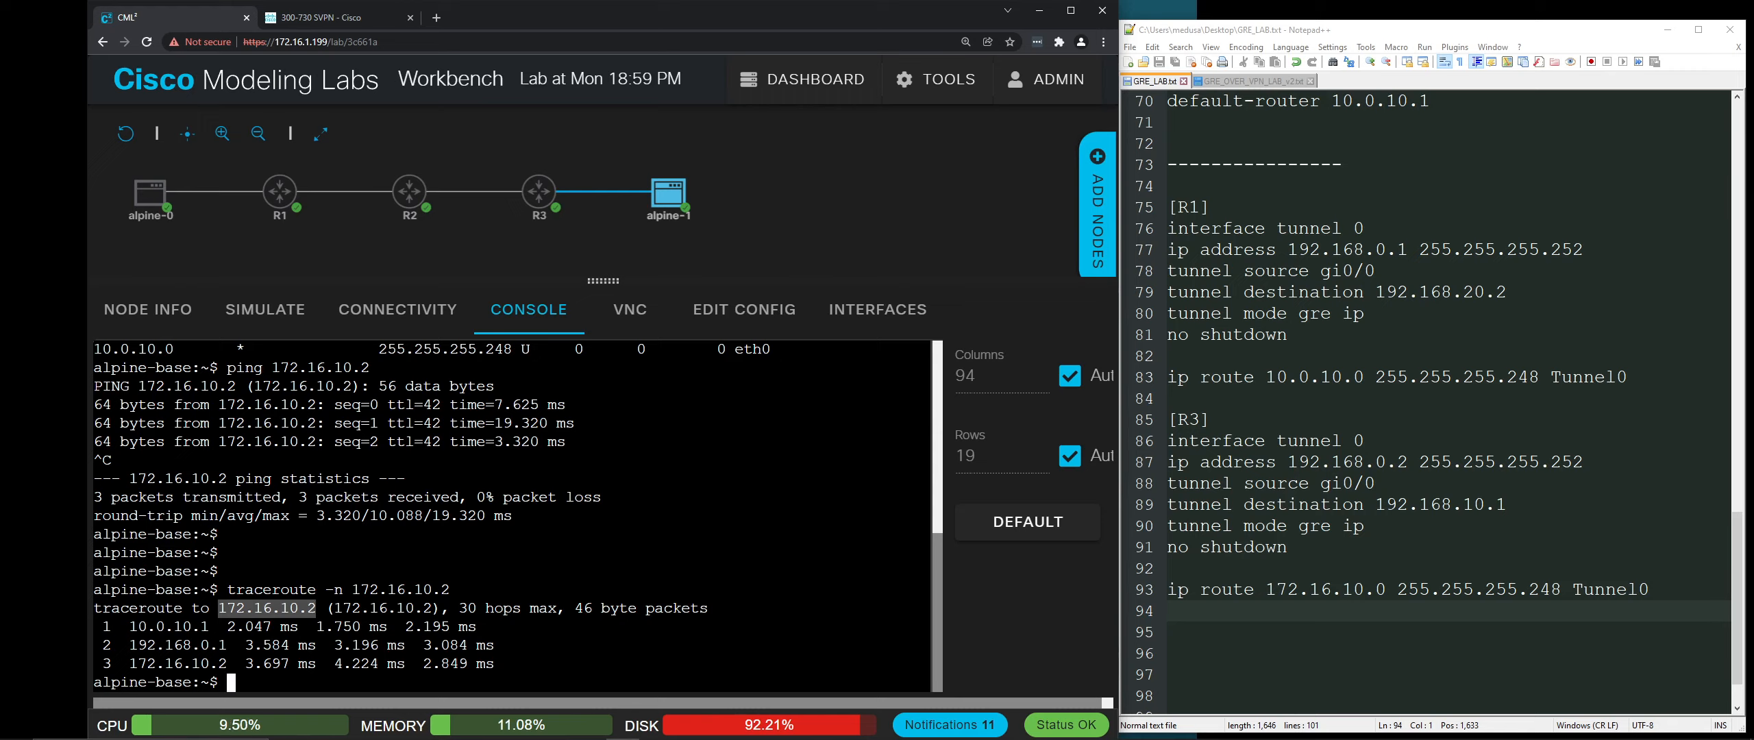
mouse_move(546, 216)
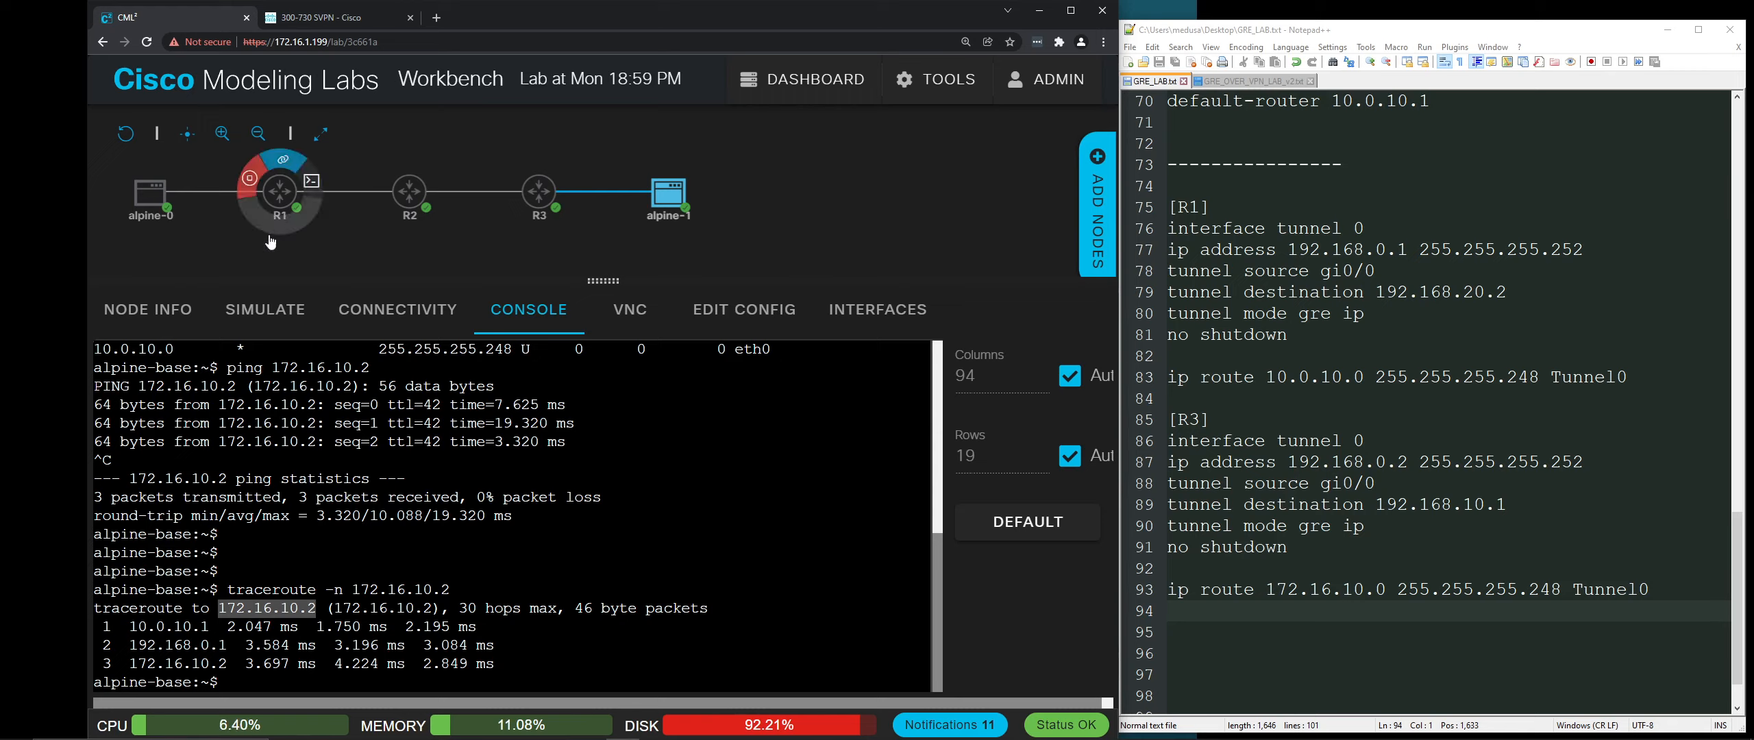
drag(130, 644, 227, 645)
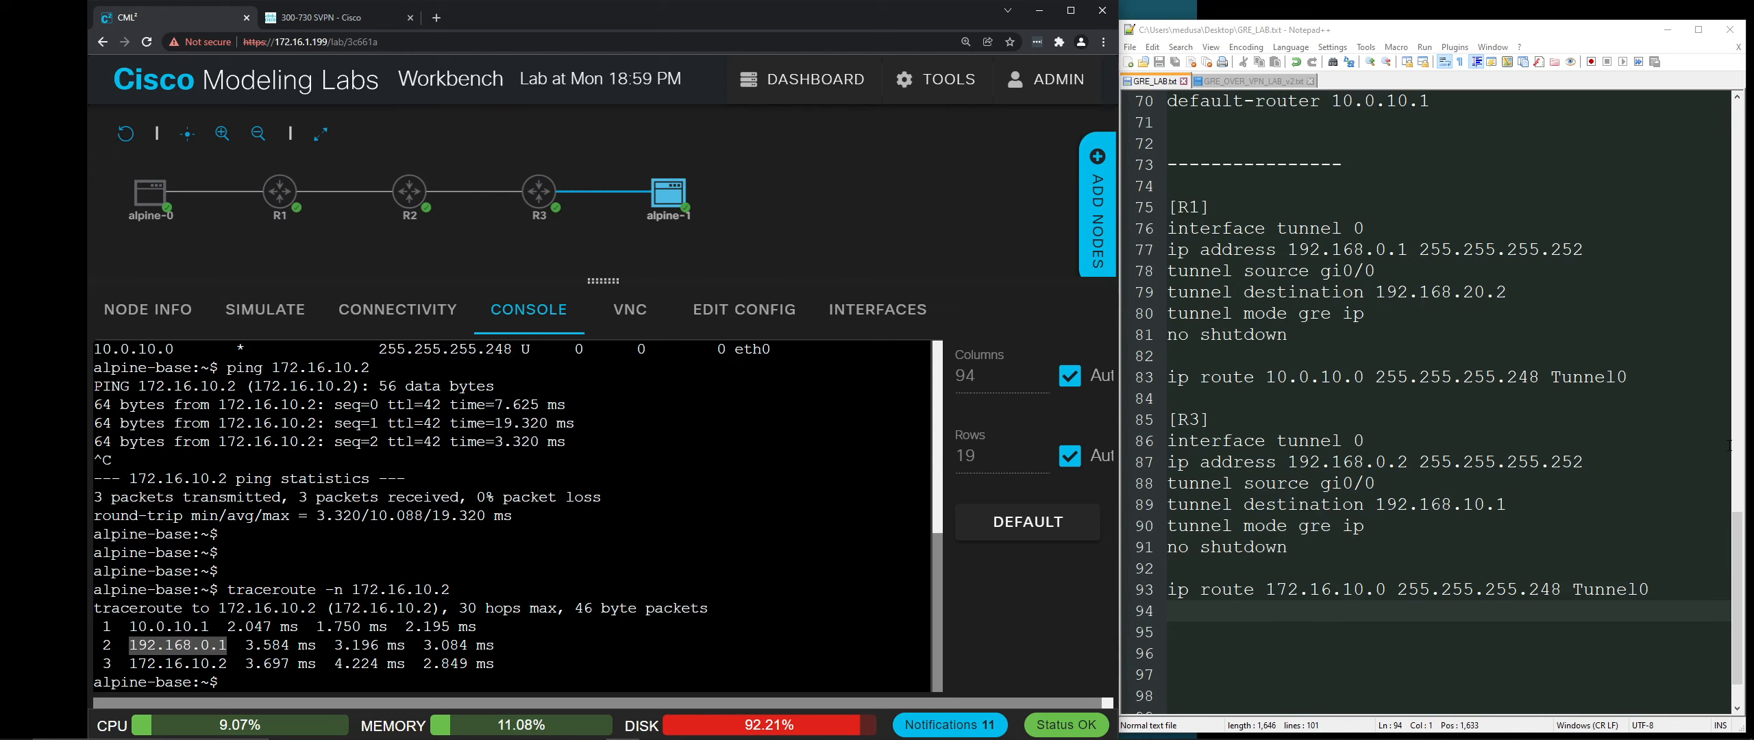
drag(1736, 563, 1727, 196)
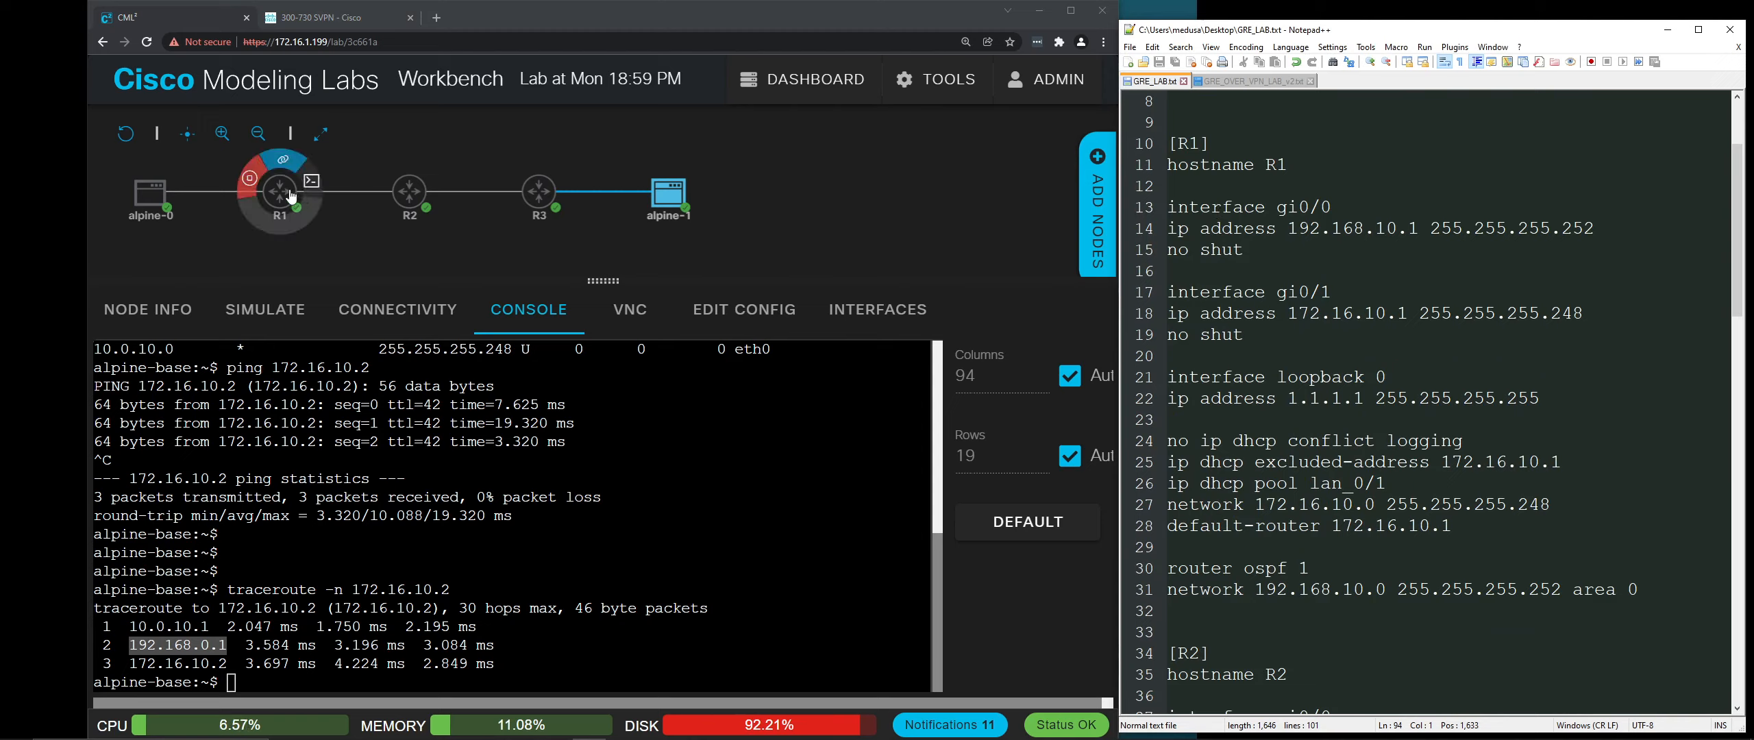
mouse_move(305, 200)
drag(1288, 228, 1418, 228)
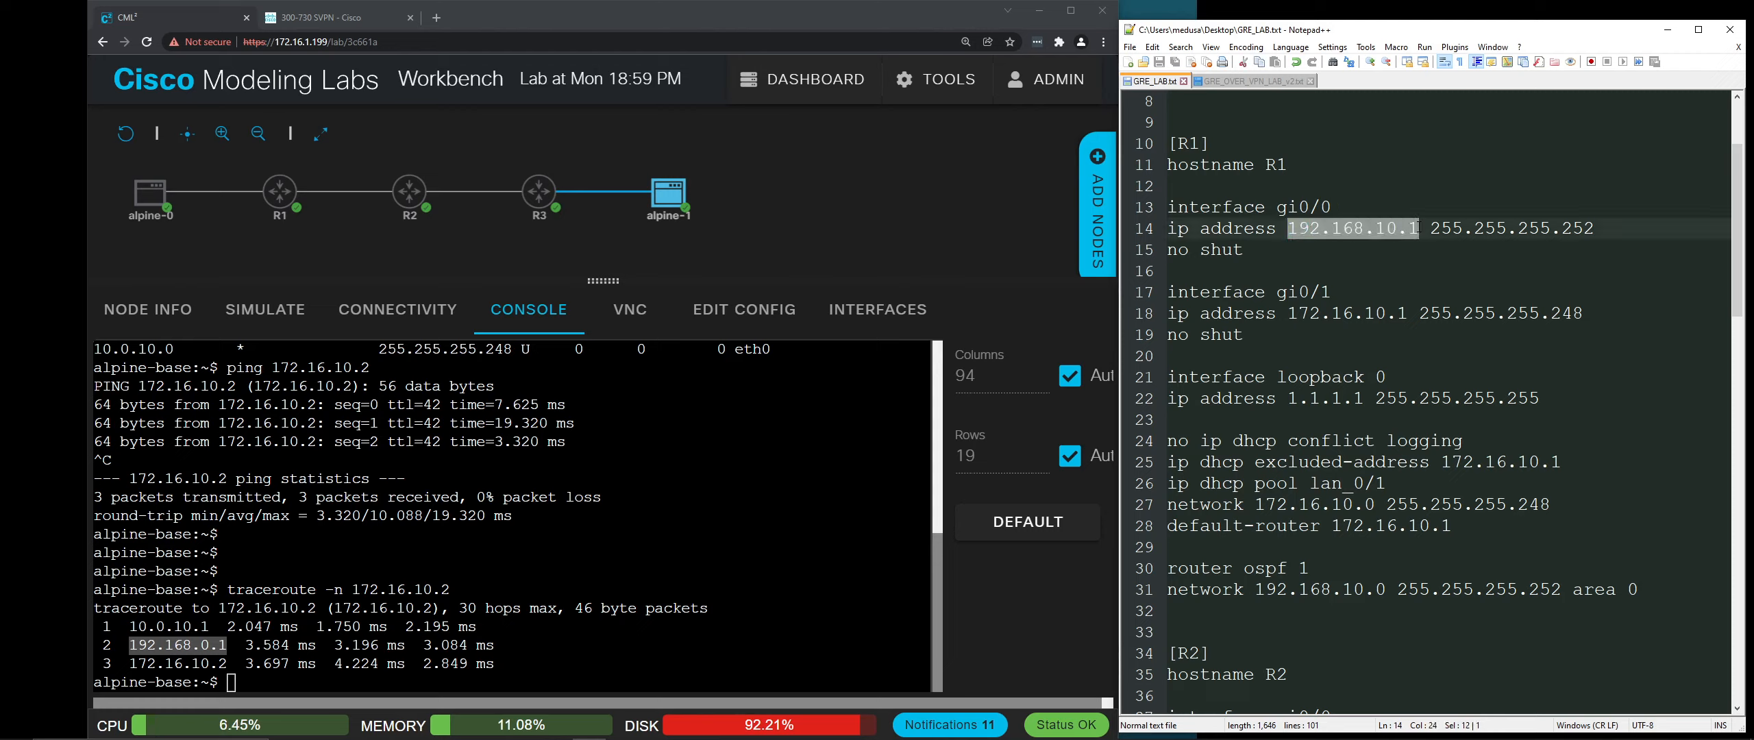
click(411, 644)
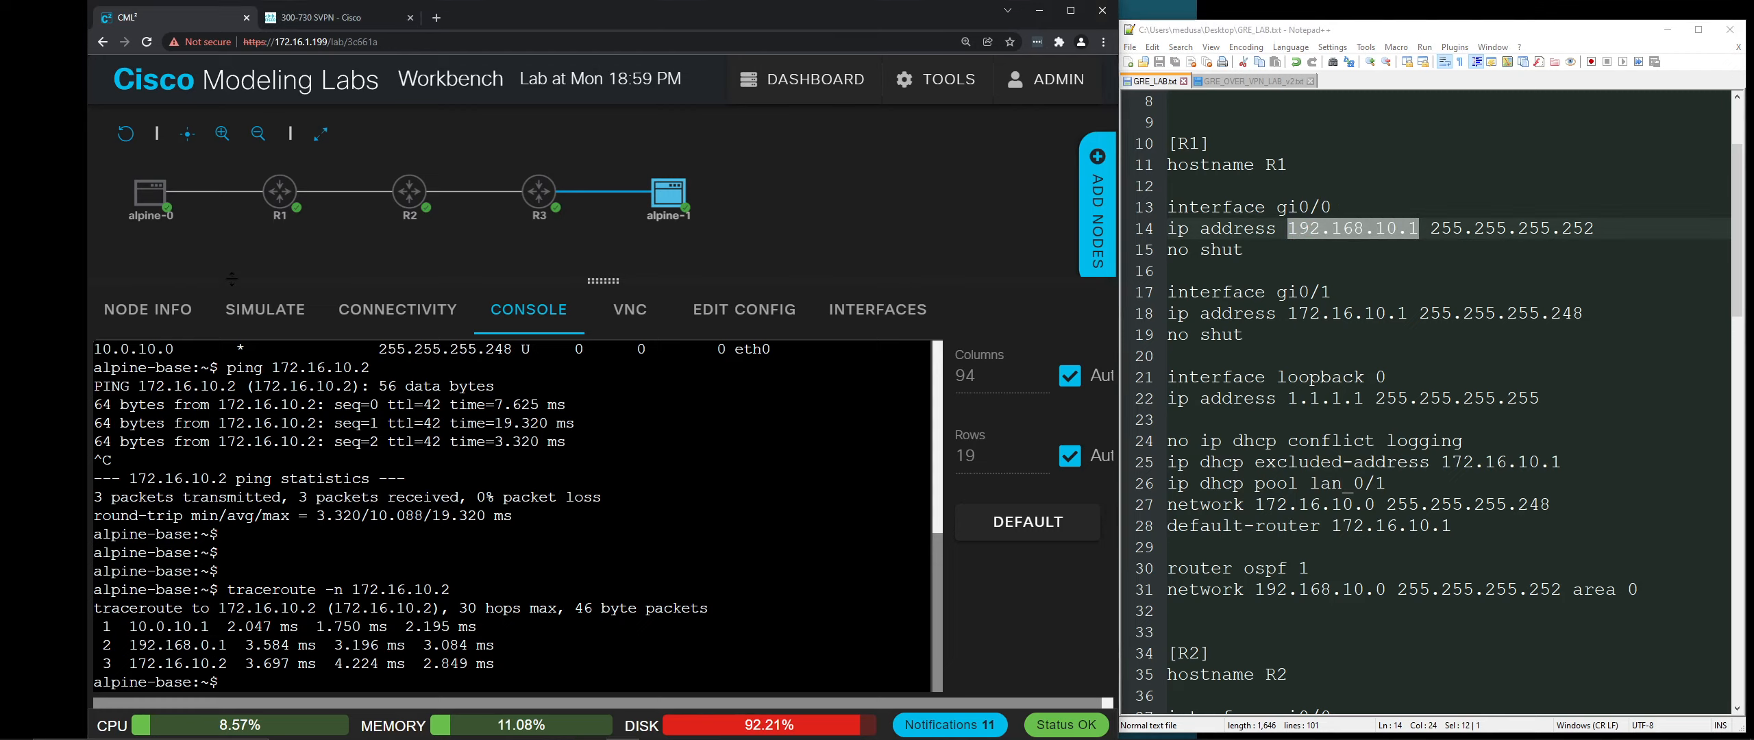
mouse_move(156, 205)
drag(130, 663, 226, 663)
key(Return)
key(Return)
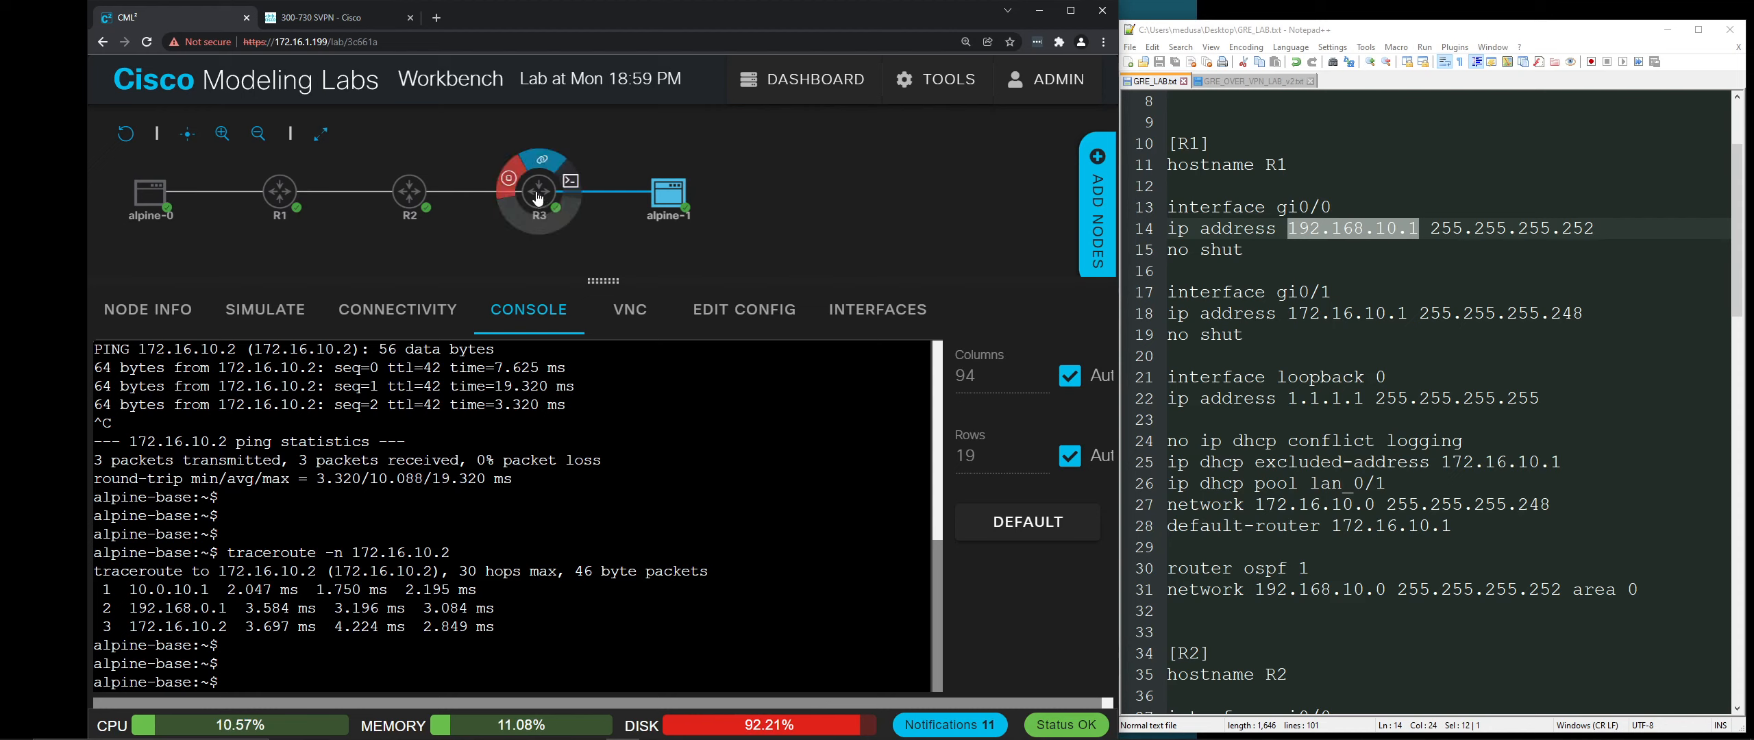
Step: Run 'sho int tun0' on R3 and mark source 192.168.20.2 and destination 192.168.10.1
click(541, 200)
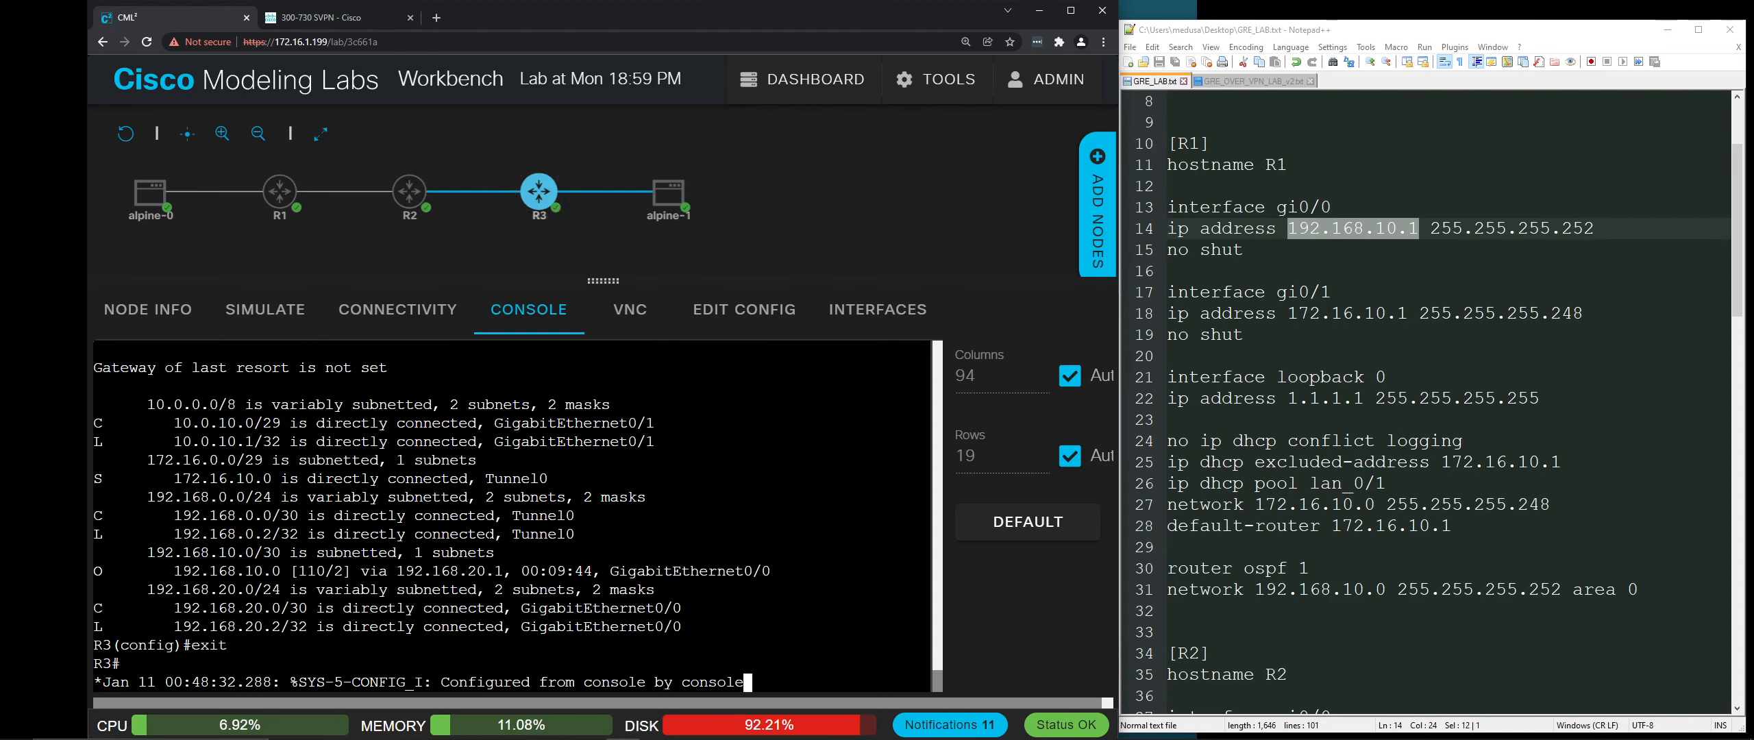
key(Return)
key(Return)
key(Return)
key(Return)
key(Return)
key(Return)
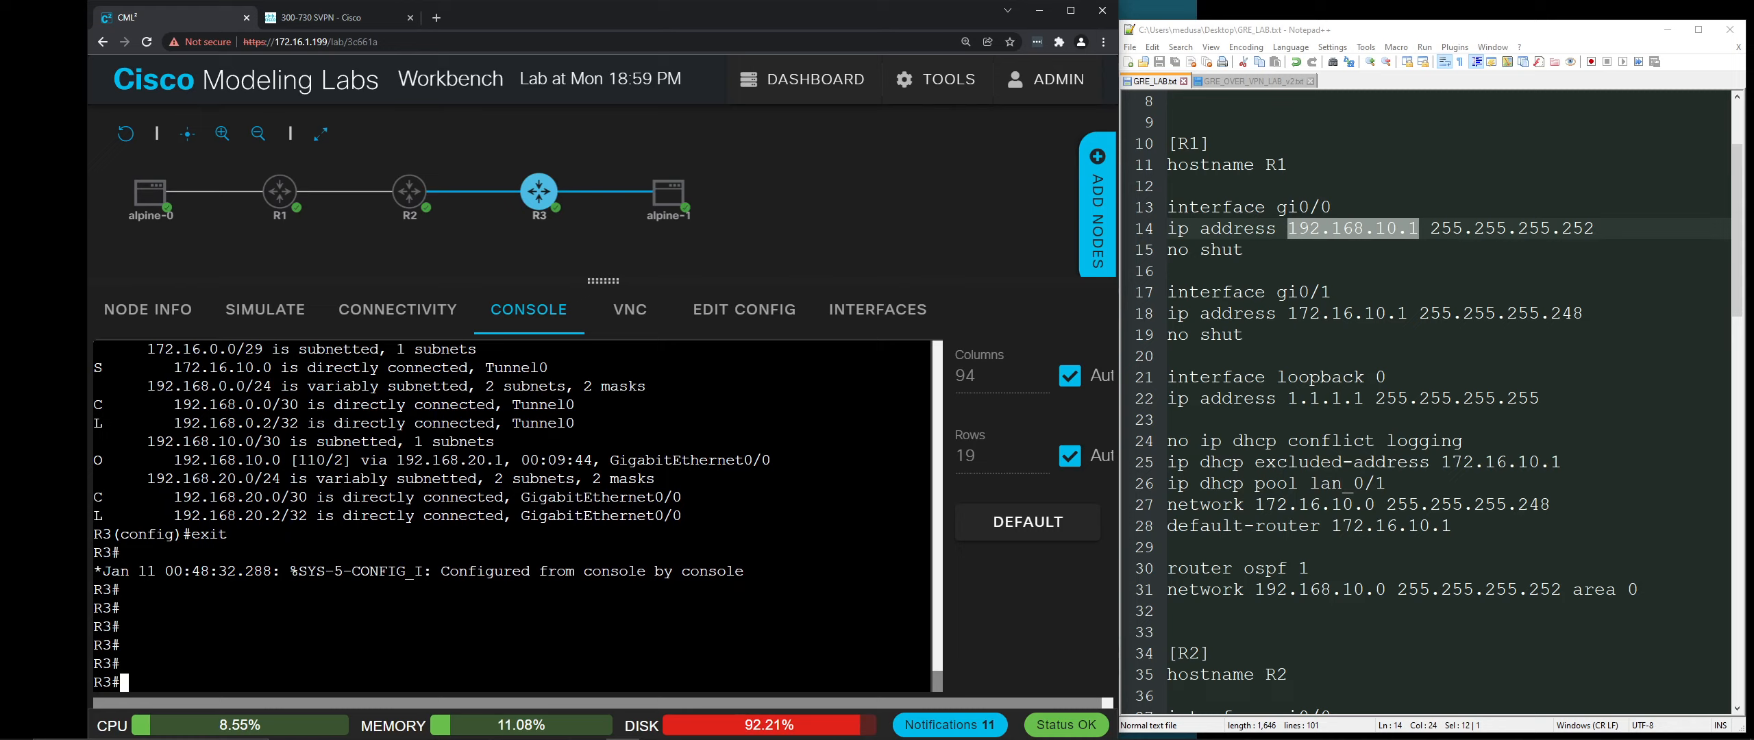
text(sho int tun0)
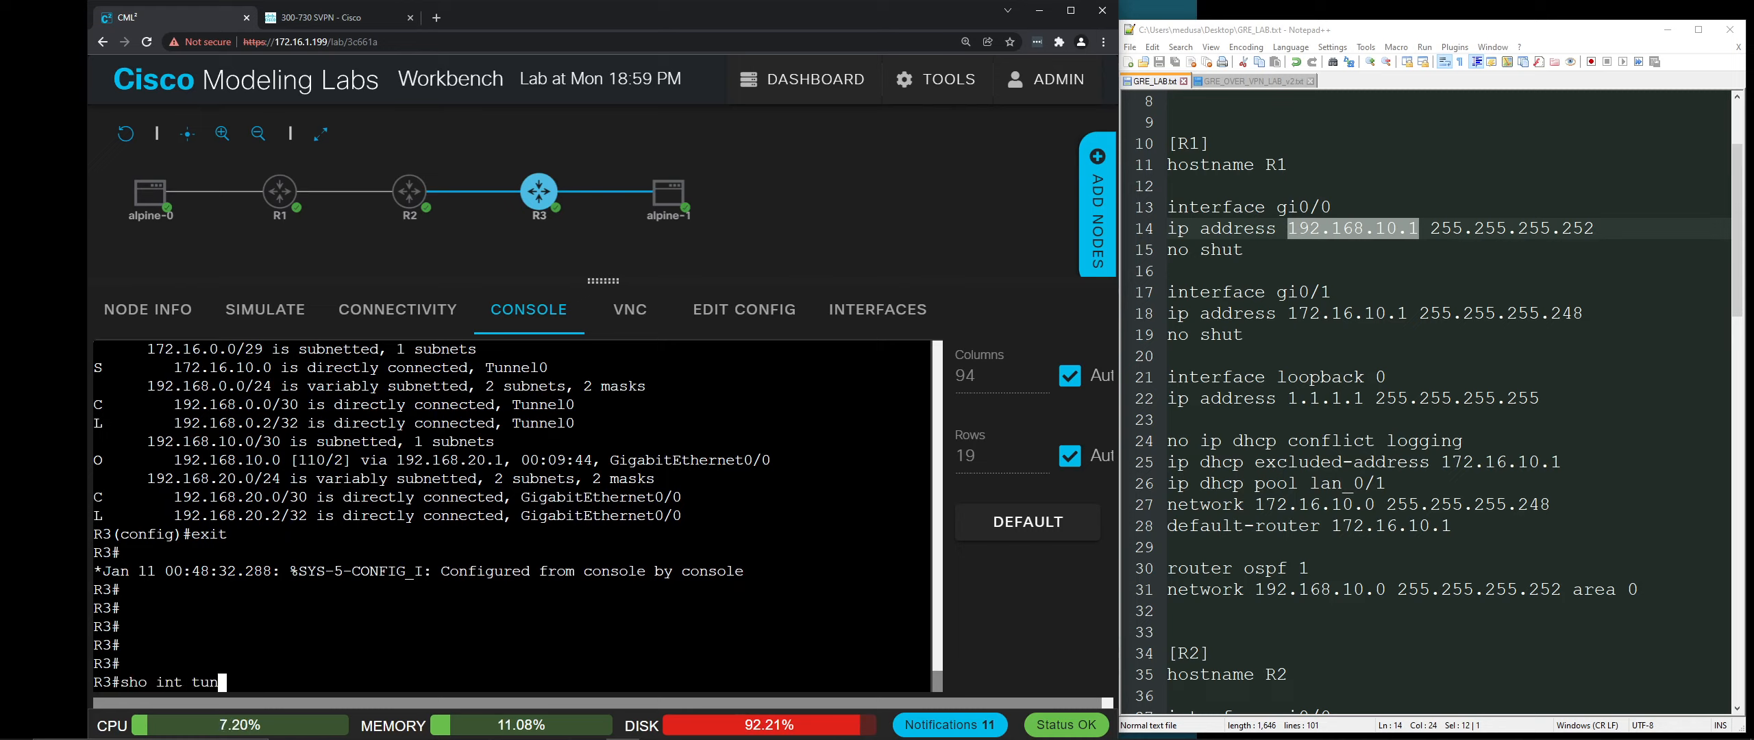
key(Return)
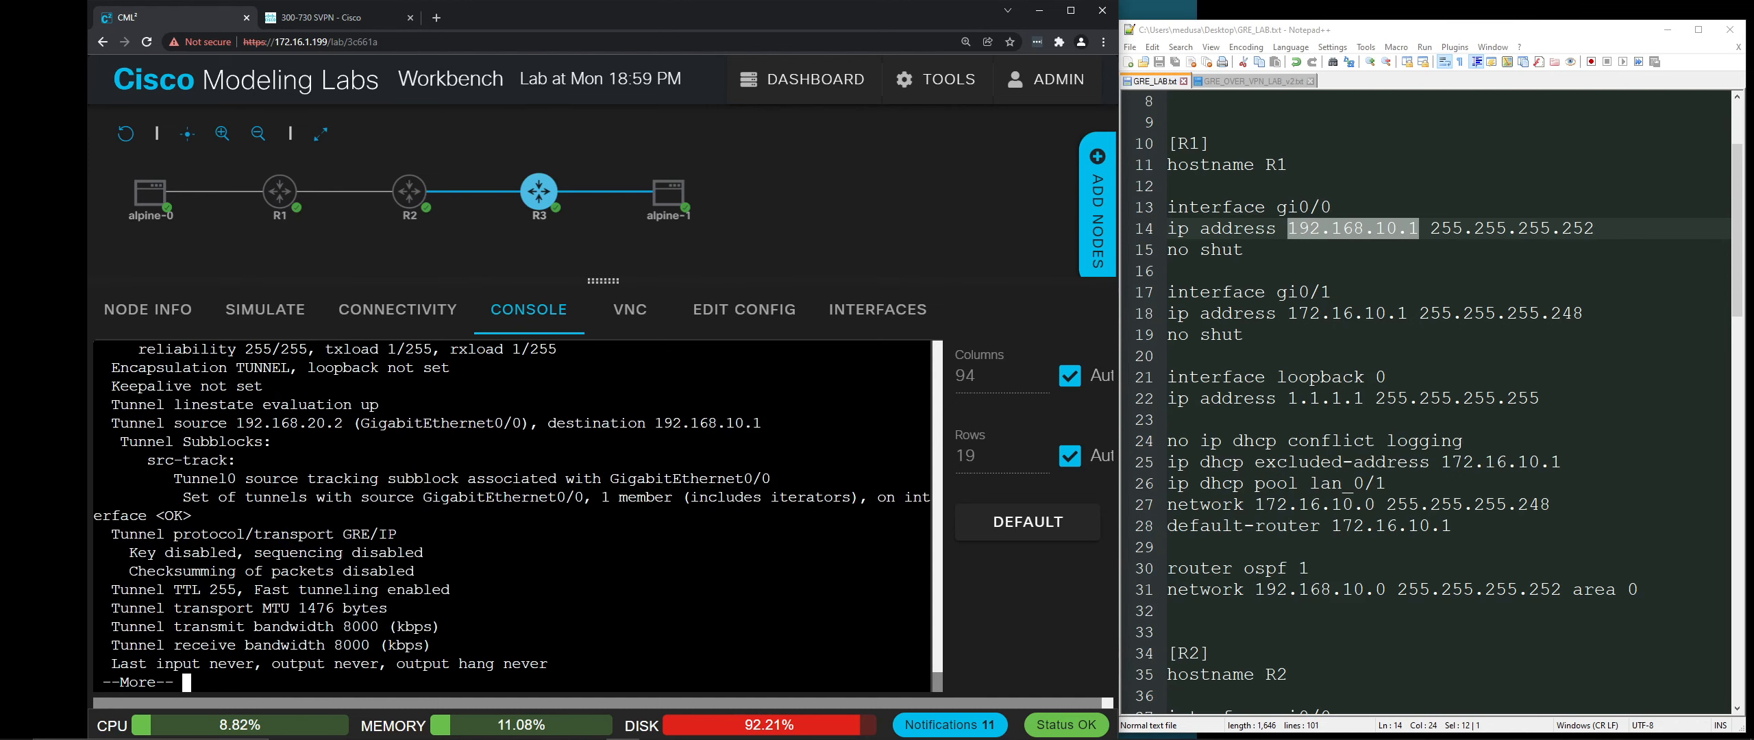
scroll(513, 514, up, 2)
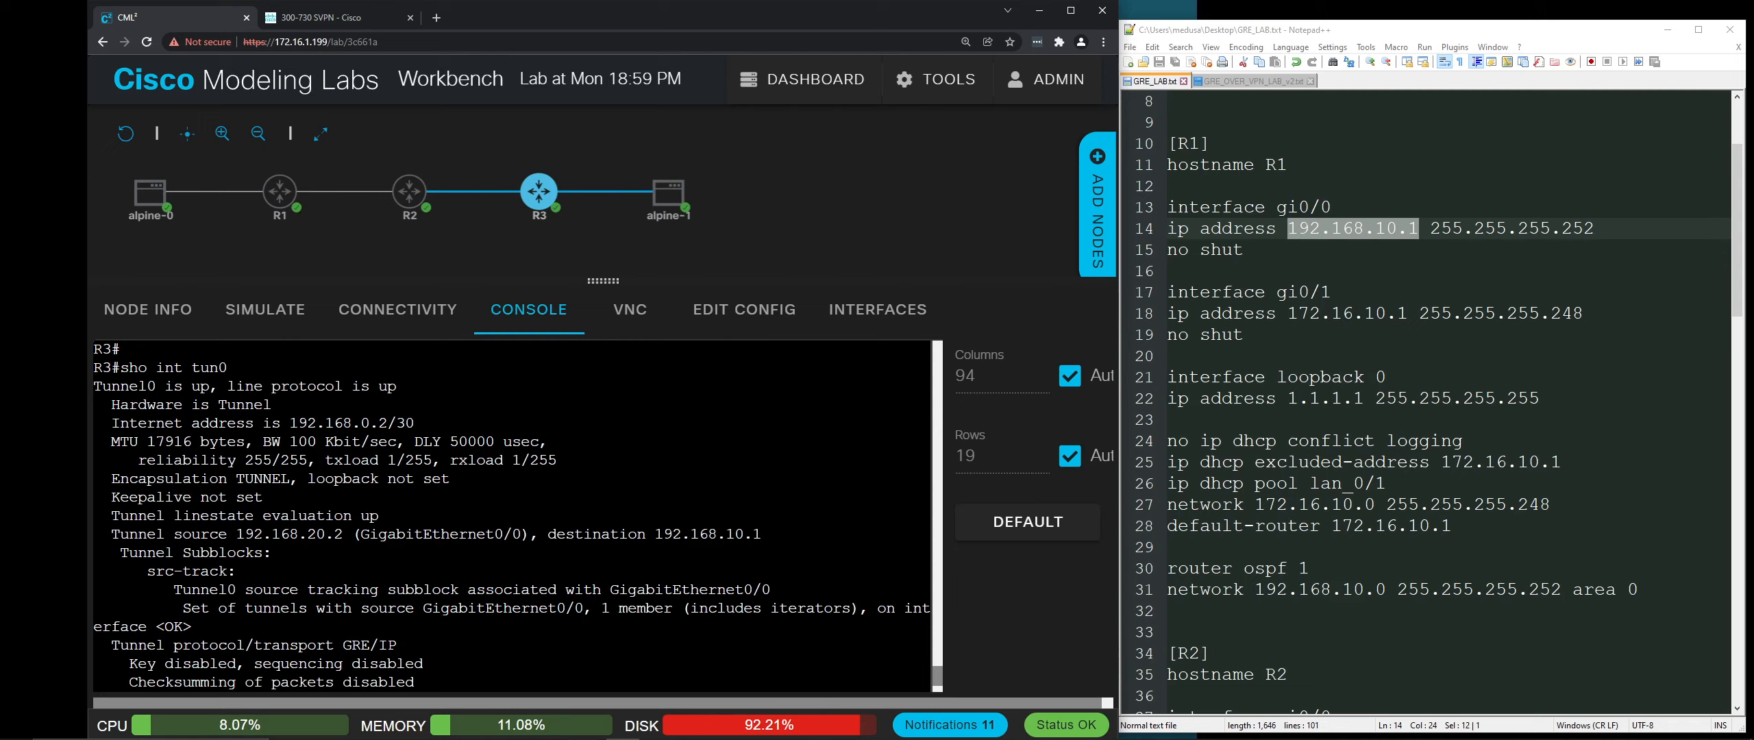
drag(237, 534, 343, 533)
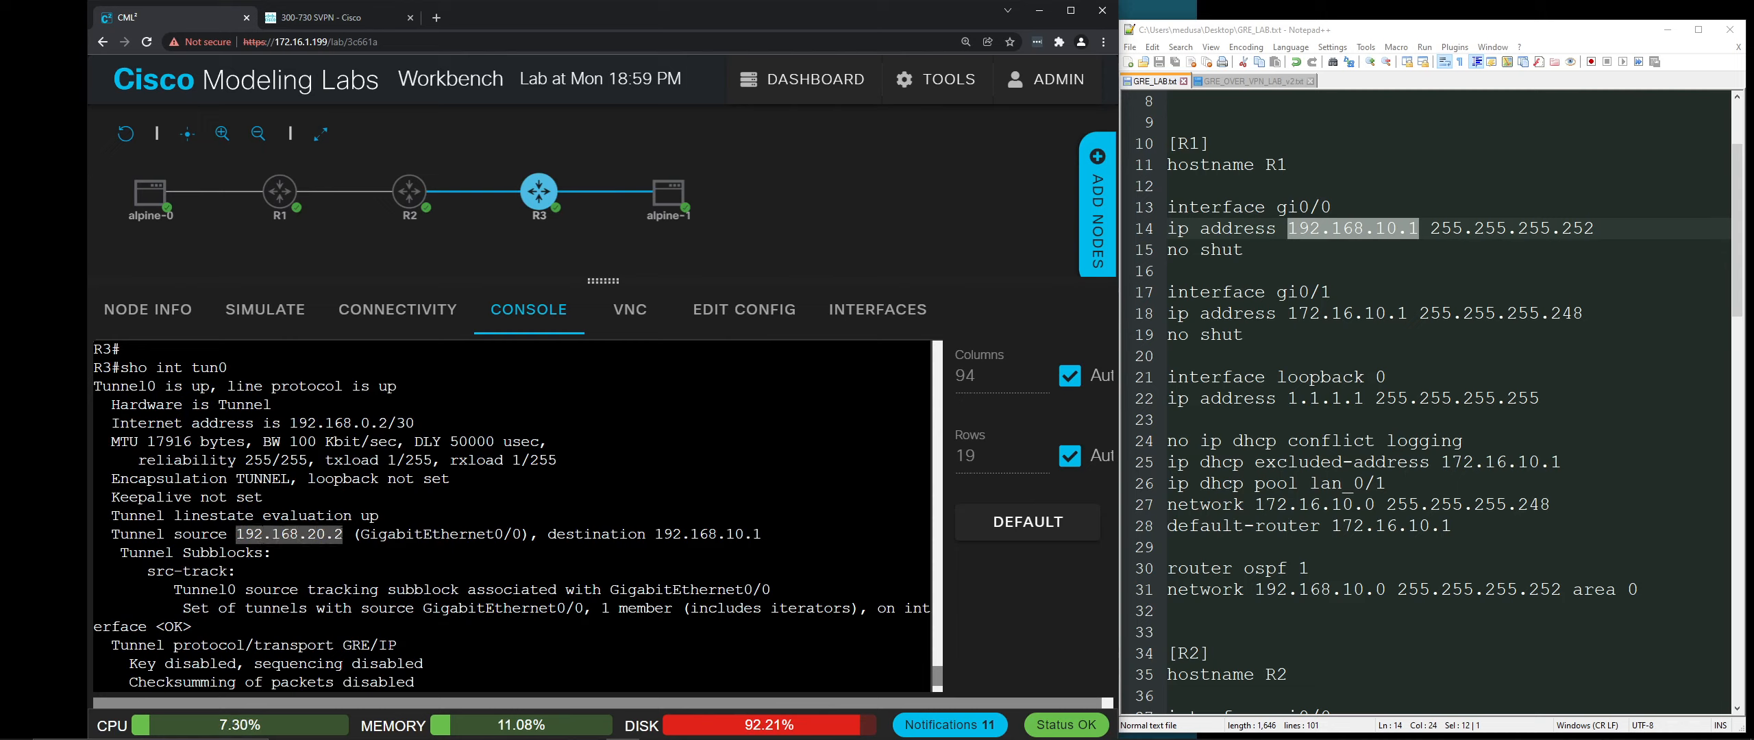
drag(556, 534, 768, 537)
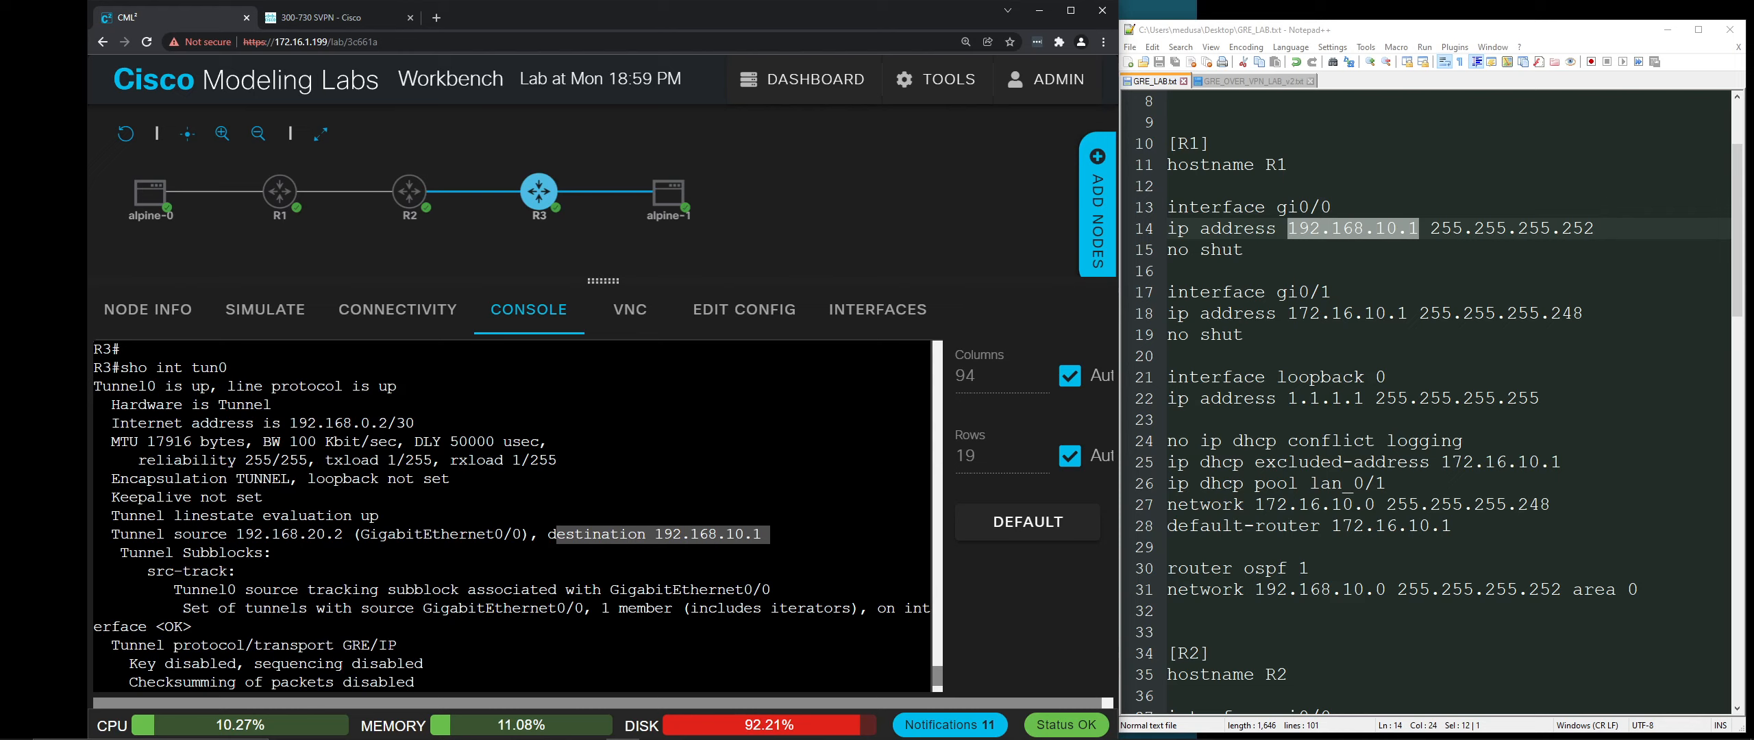
scroll(514, 515, down, 2)
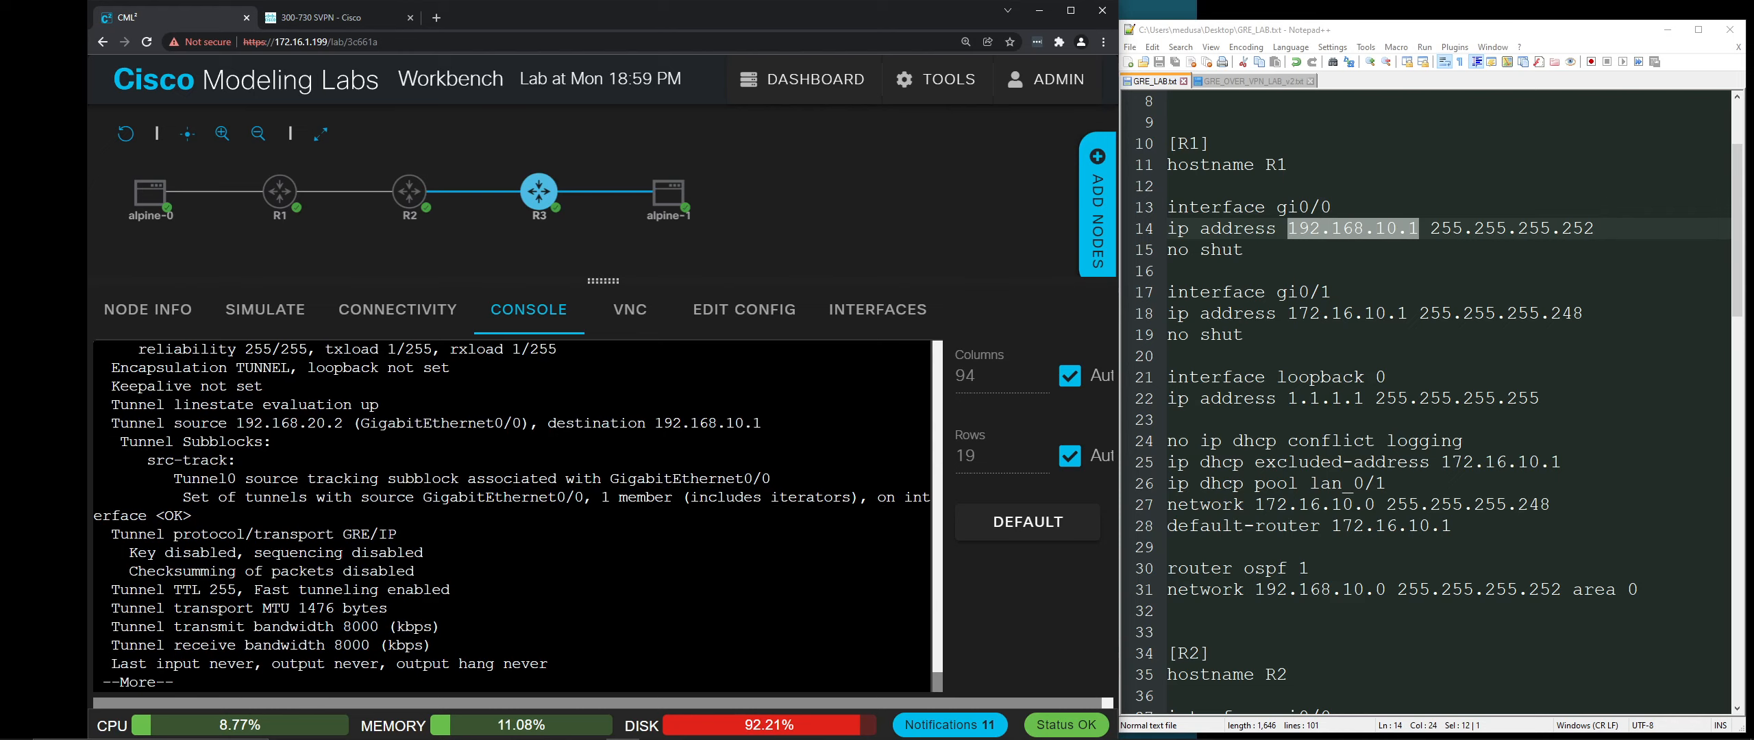
Step: Page through the Tunnel0 output and mark the 9 packets input and 9 packets output counters
key(space)
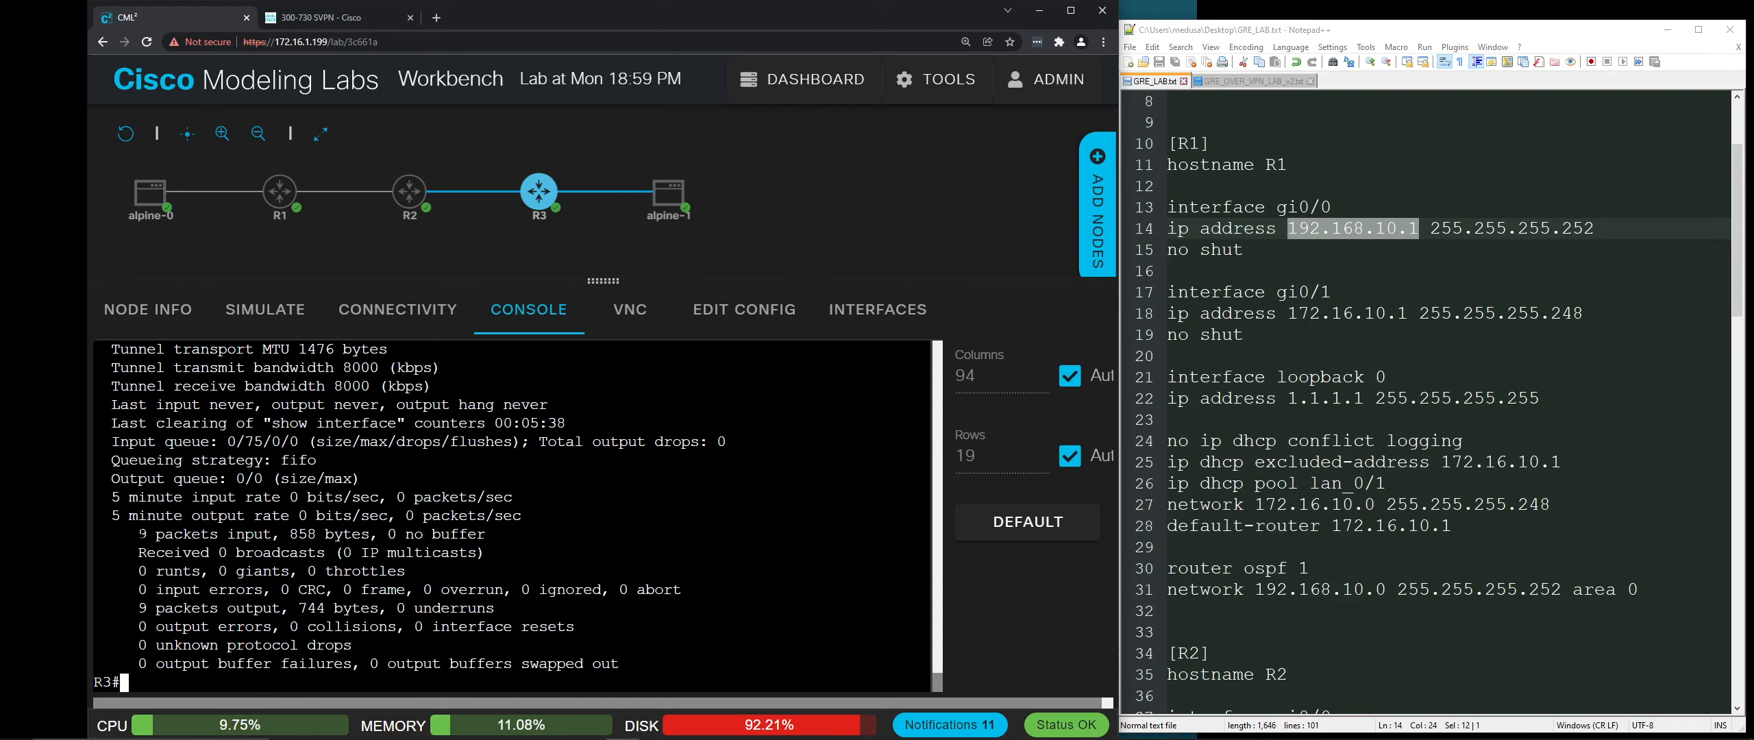
drag(139, 533, 485, 534)
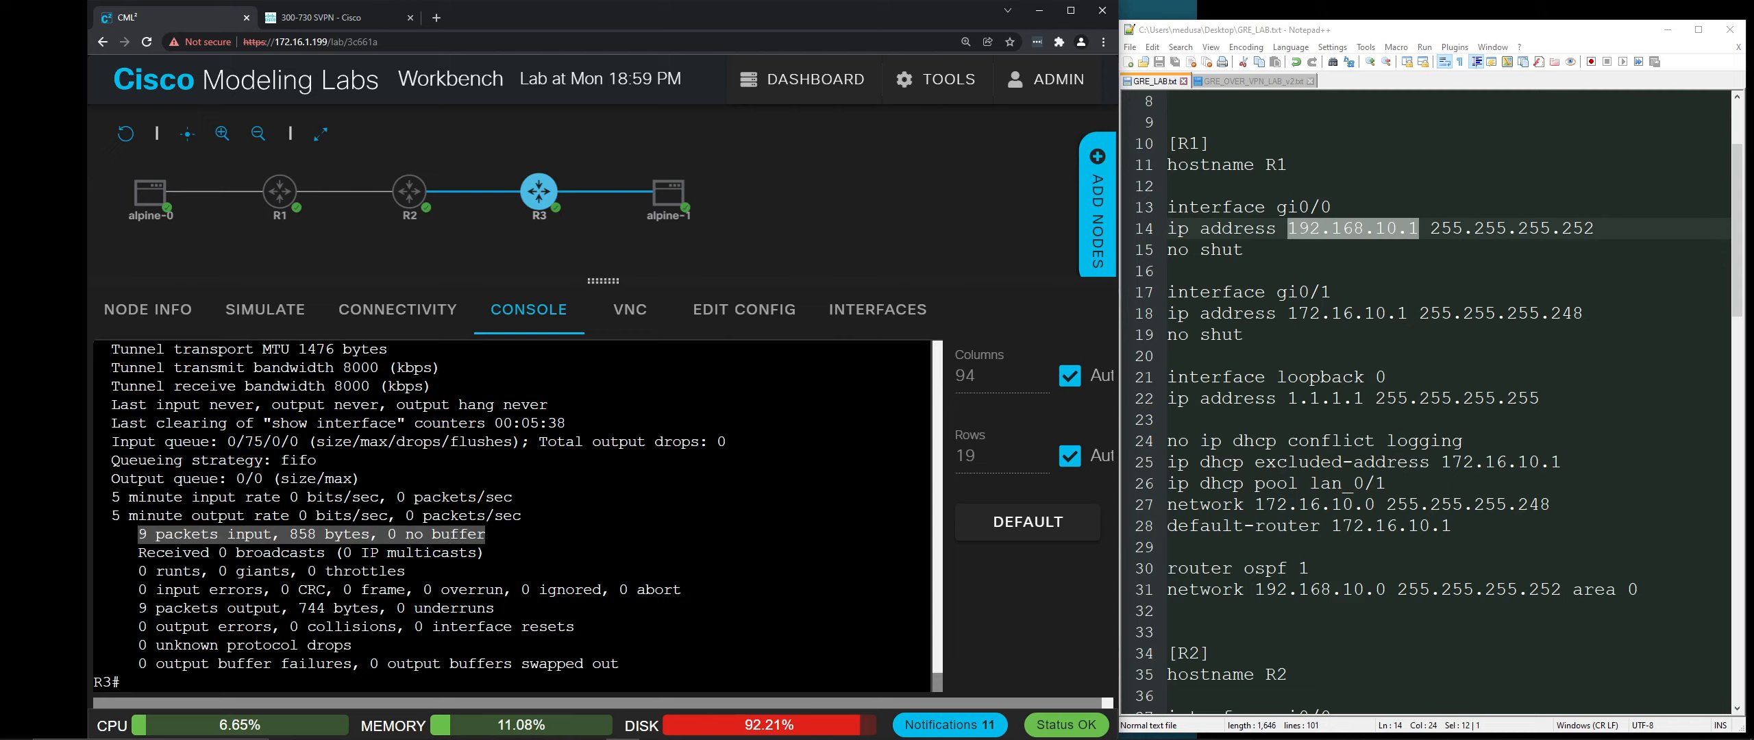
drag(139, 607, 493, 608)
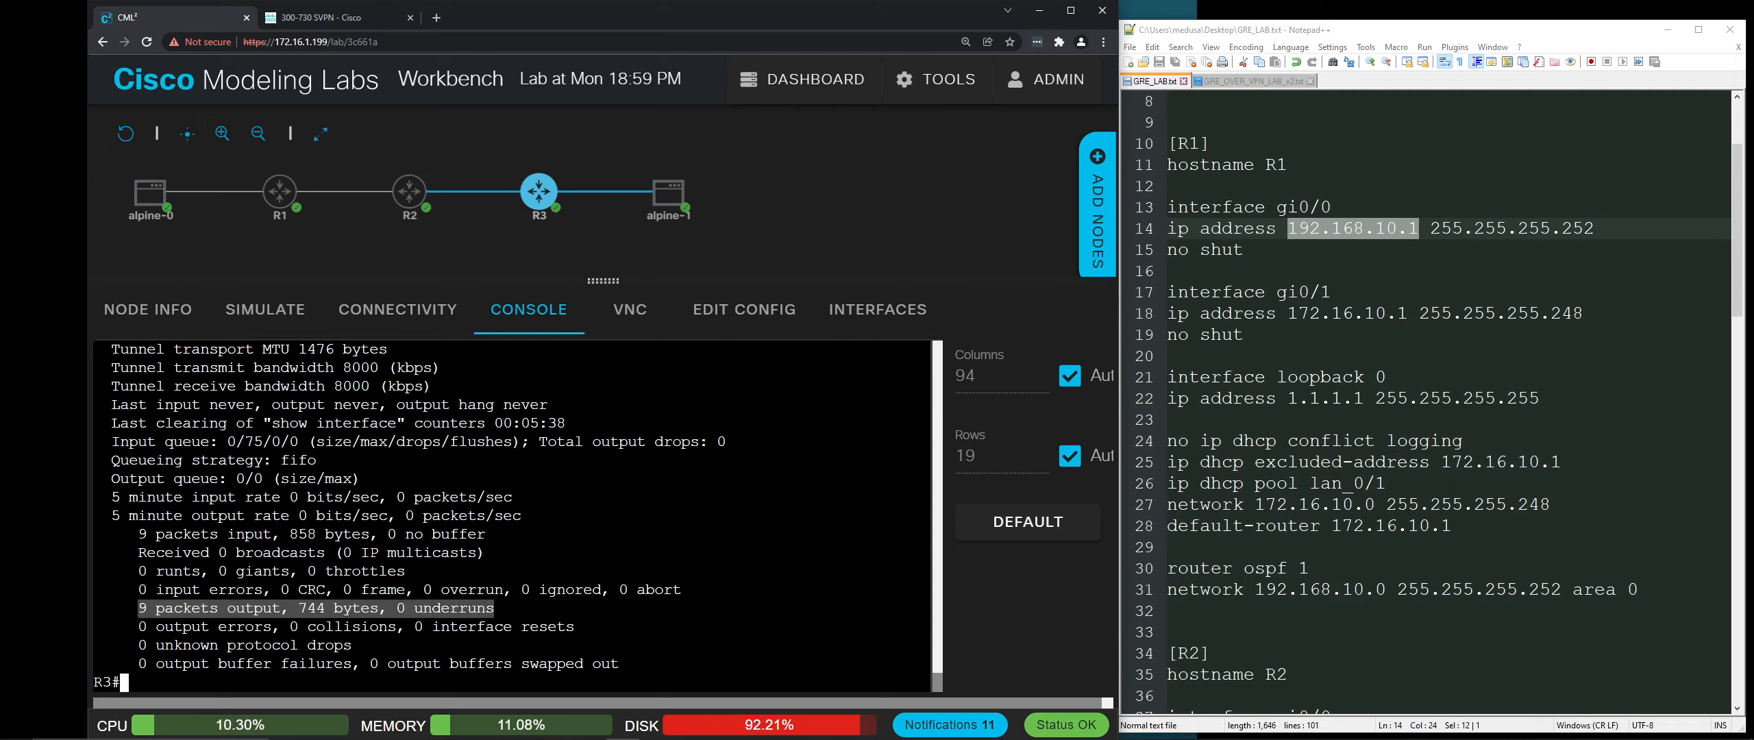
click(198, 614)
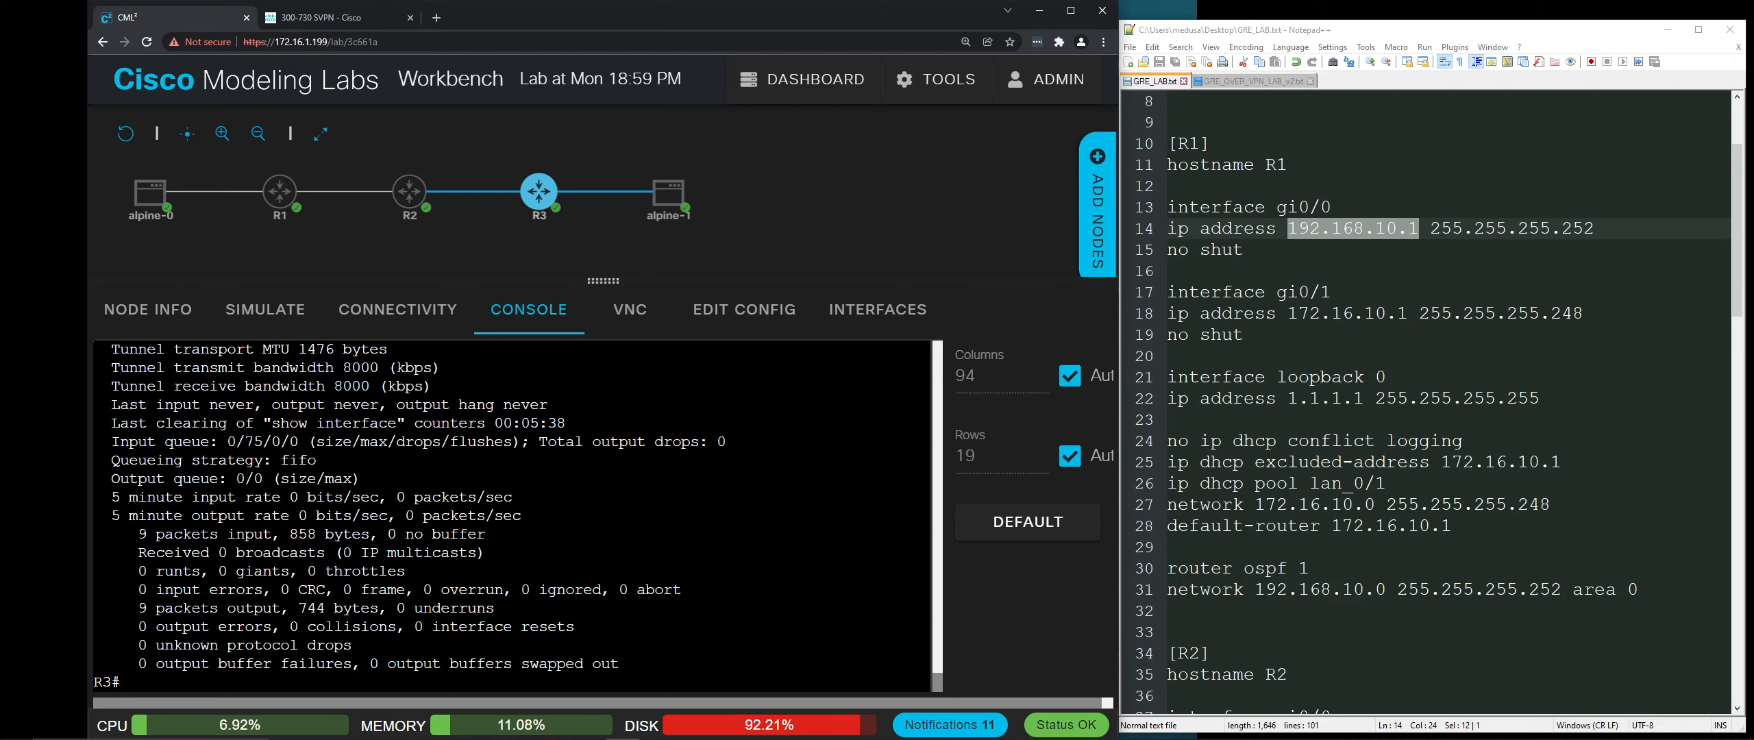
drag(139, 534, 414, 534)
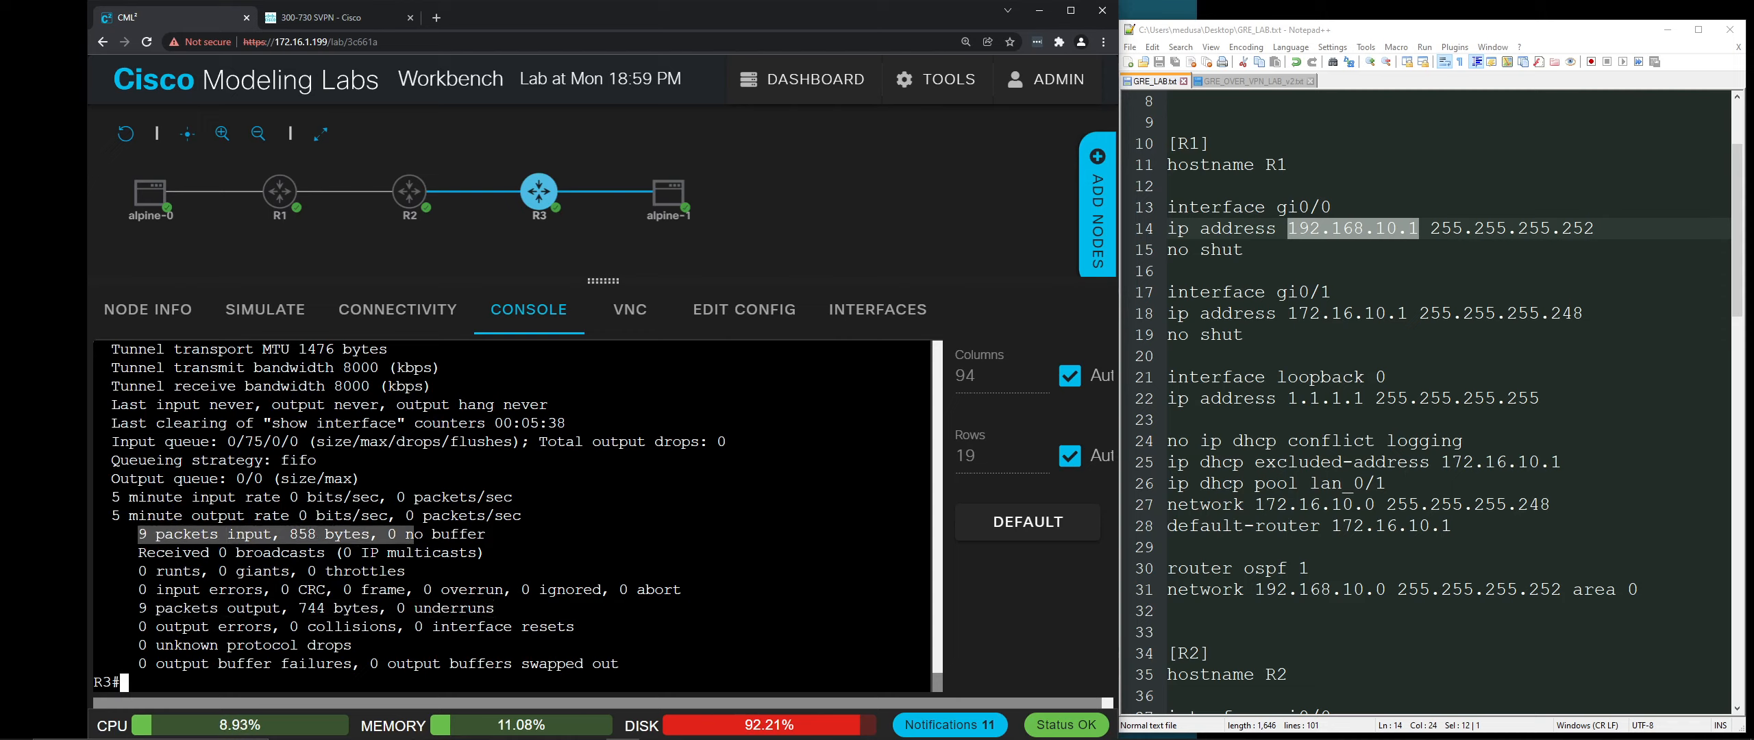
drag(139, 607, 378, 607)
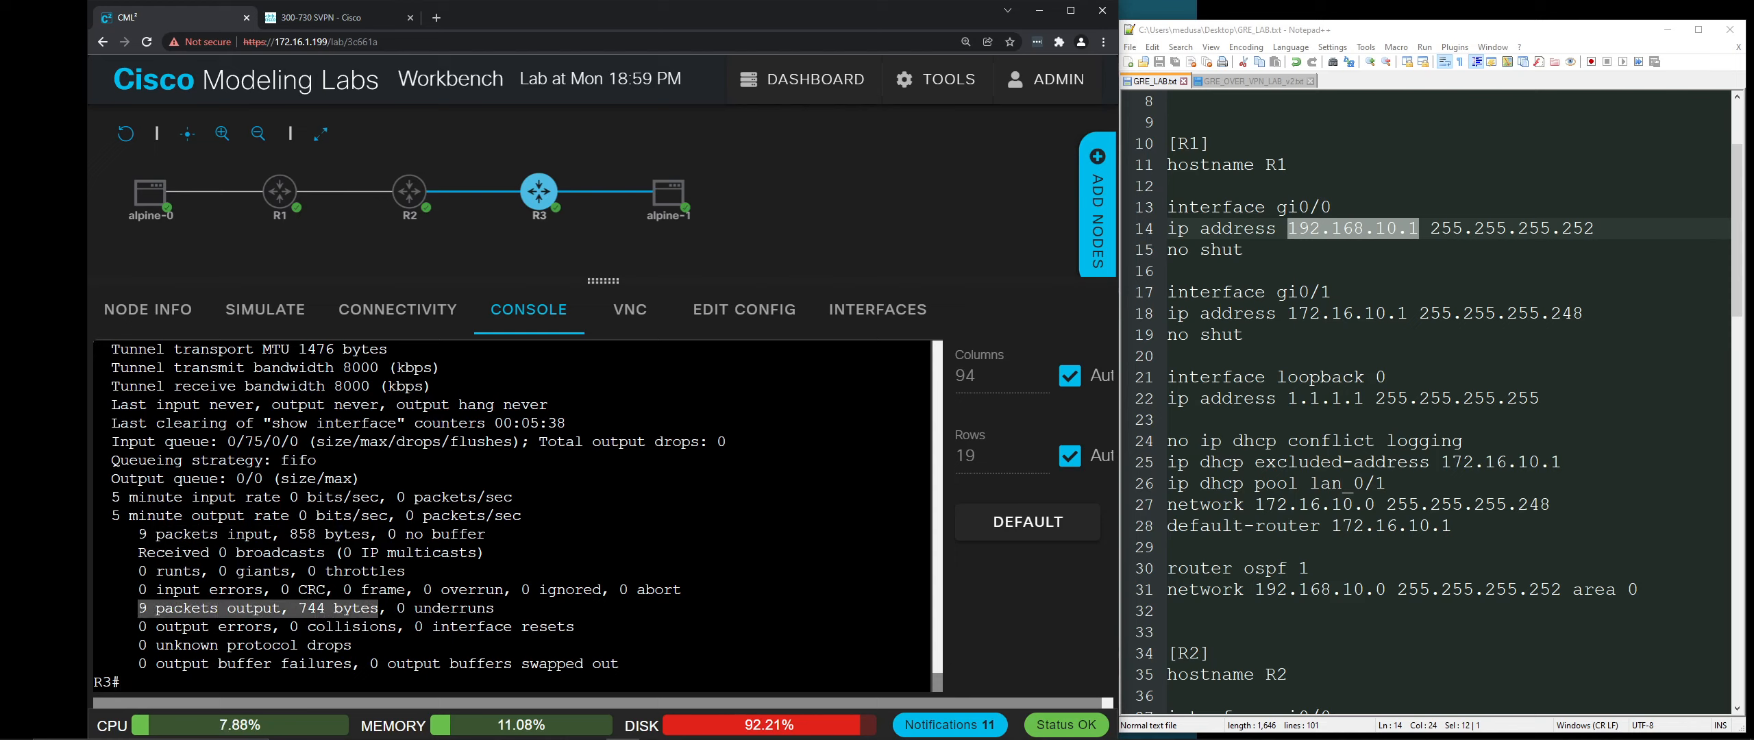
scroll(514, 513, up, 2)
scroll(513, 513, down, 2)
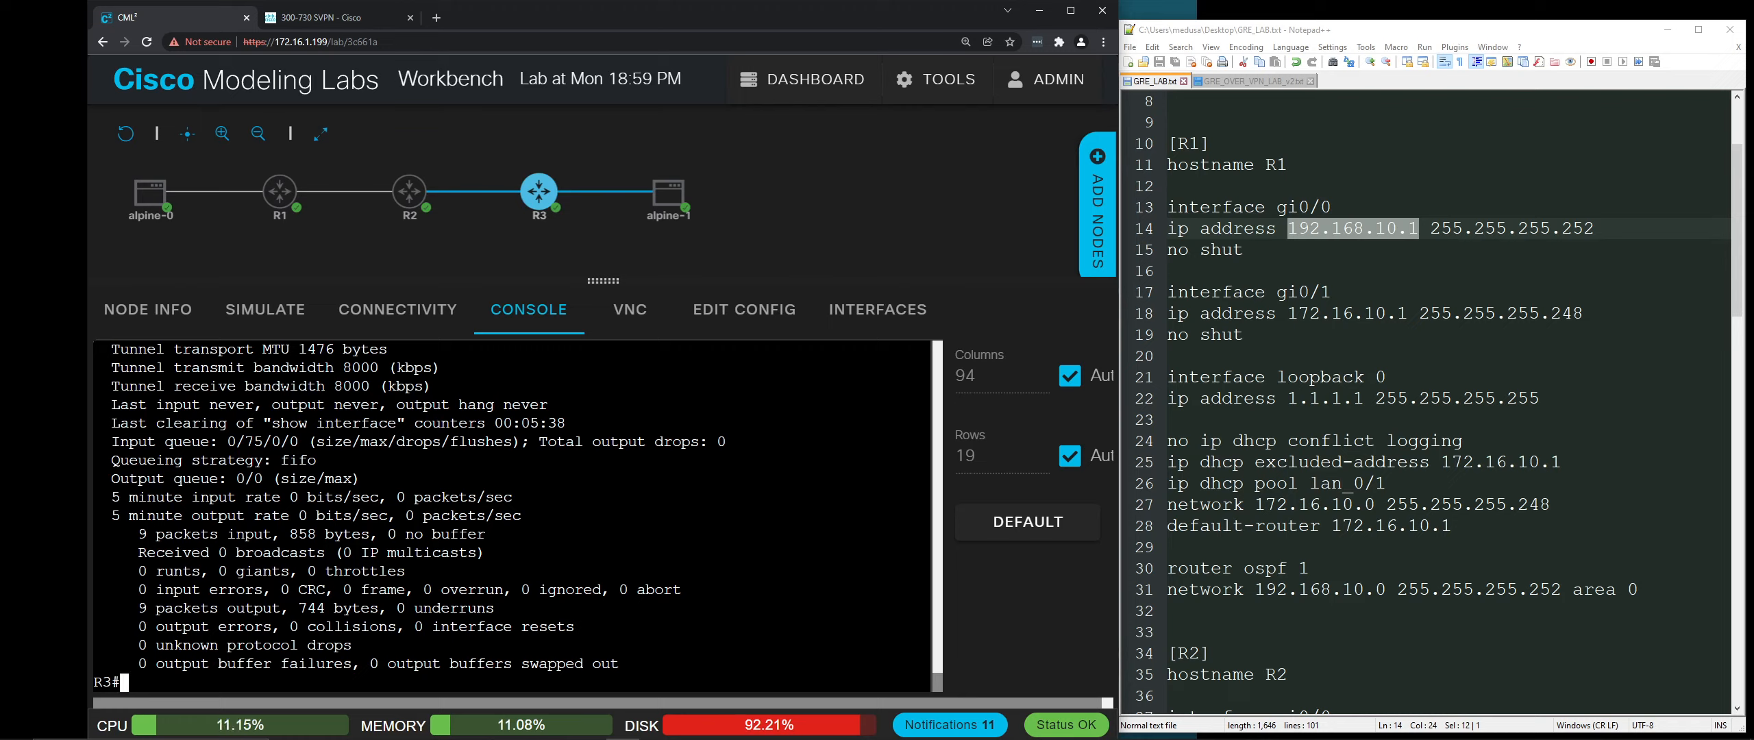
Step: Select the alpine-1 node, then bring the OBS recording window forward beside R3's tunnel statistics
click(654, 209)
click(656, 726)
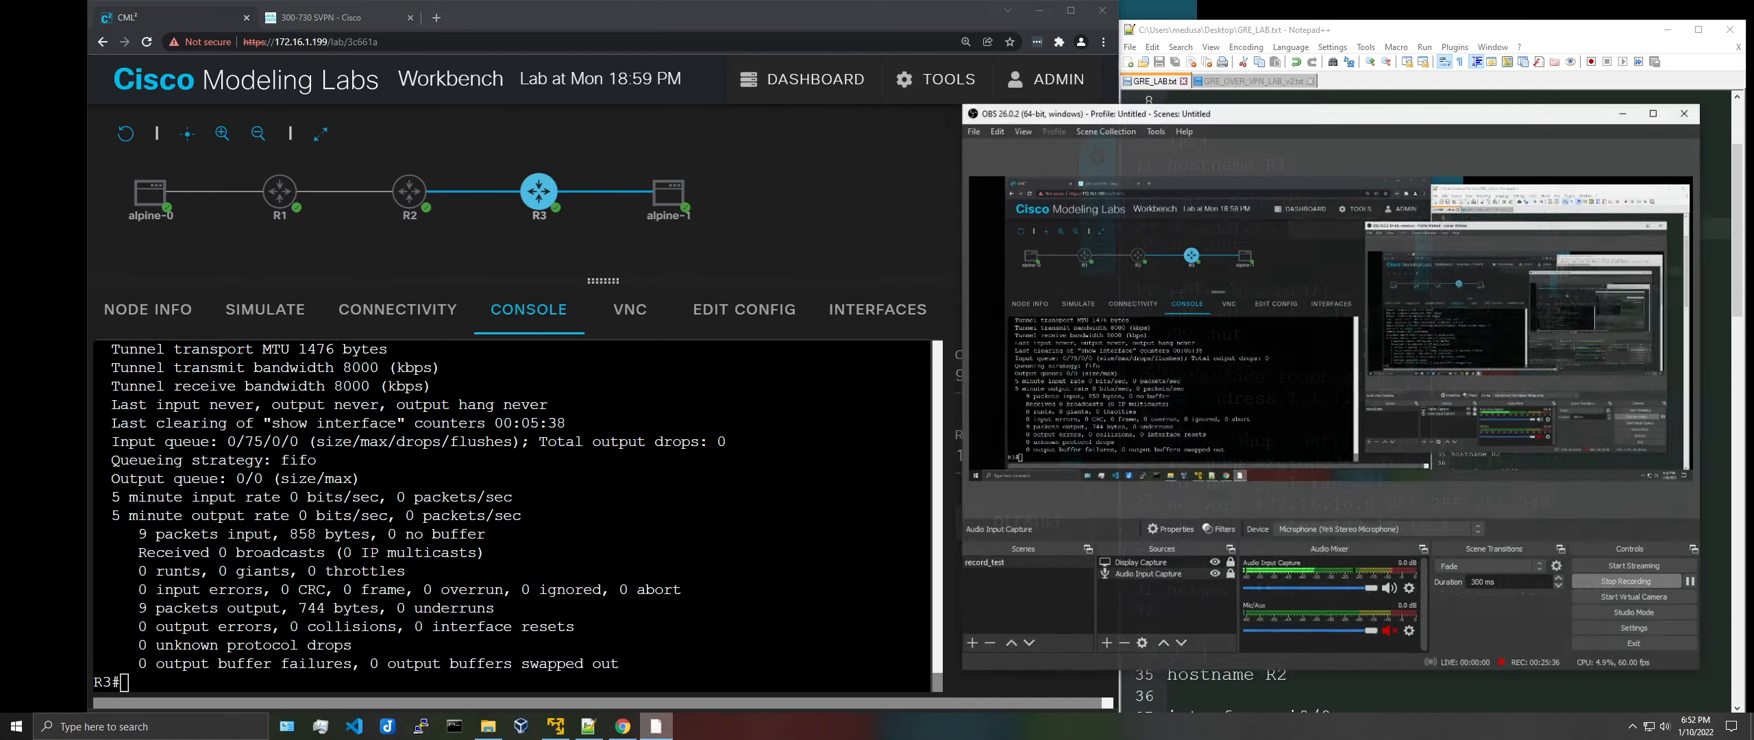